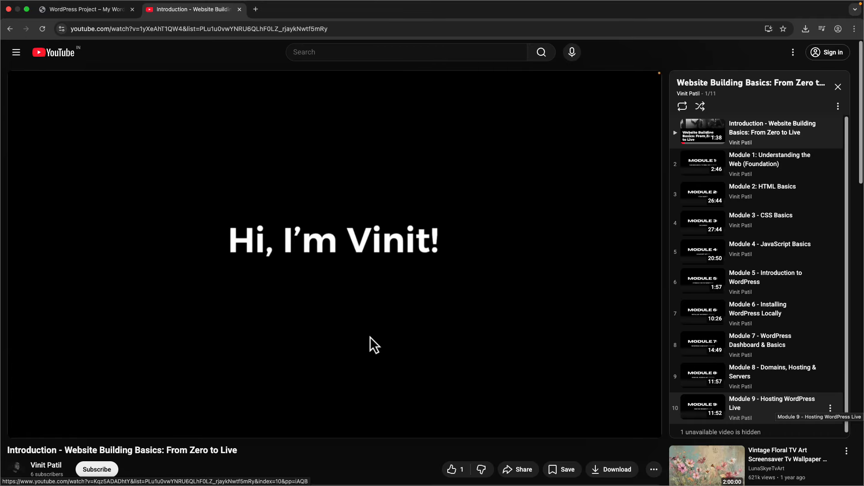
- Switch to Figma and scroll the Portfolio-Template frame from the header down to Latest work
{"action": "key", "text": "ctrl+Right"}
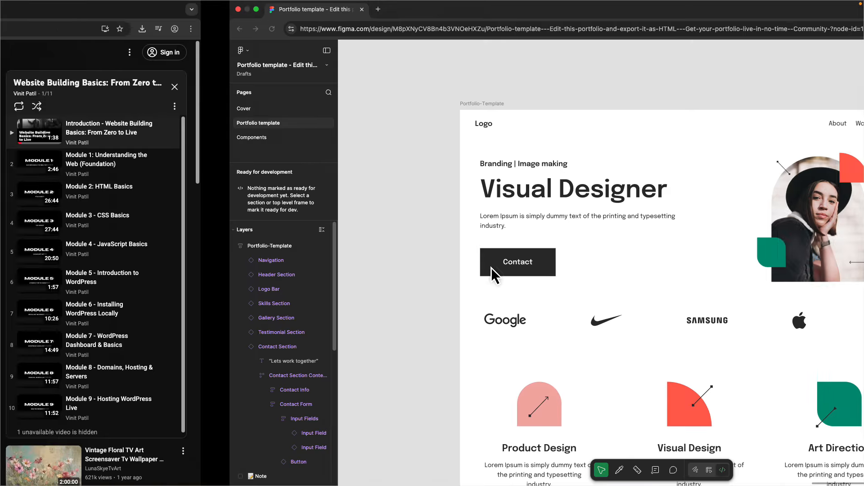
{"action": "scroll", "coordinate": [334, 197], "scroll_direction": "down", "scroll_amount": 5}
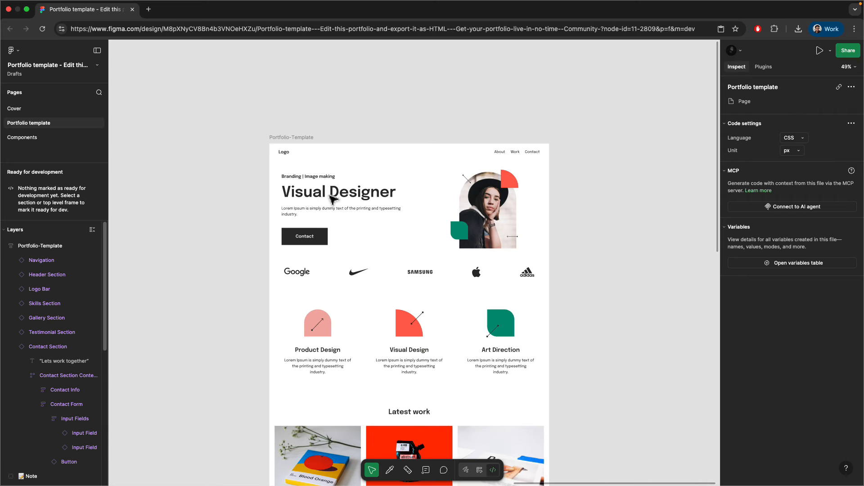
{"action": "scroll", "coordinate": [331, 195], "scroll_direction": "down", "scroll_amount": 10}
{"action": "scroll", "coordinate": [334, 196], "scroll_direction": "up", "scroll_amount": 5}
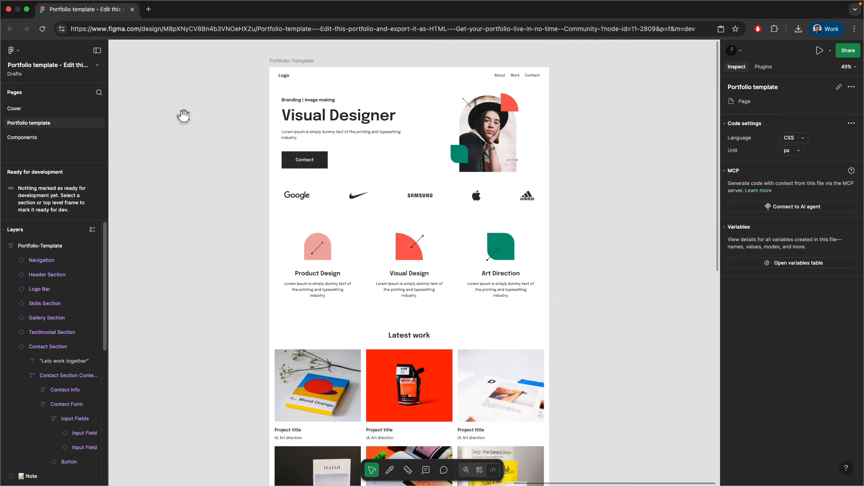
{"action": "scroll", "coordinate": [242, 160], "scroll_direction": "up", "scroll_amount": 2}
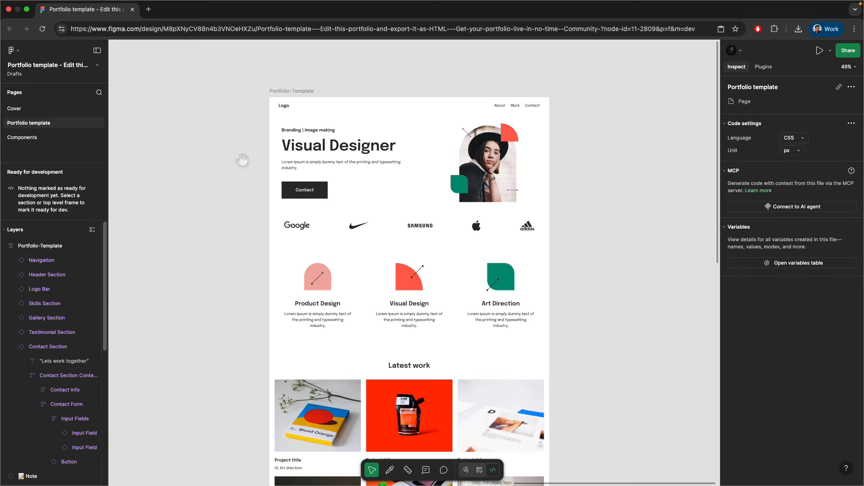
{"action": "scroll", "coordinate": [251, 146], "scroll_direction": "up", "scroll_amount": 5}
{"action": "scroll", "coordinate": [220, 175], "scroll_direction": "down", "scroll_amount": 3}
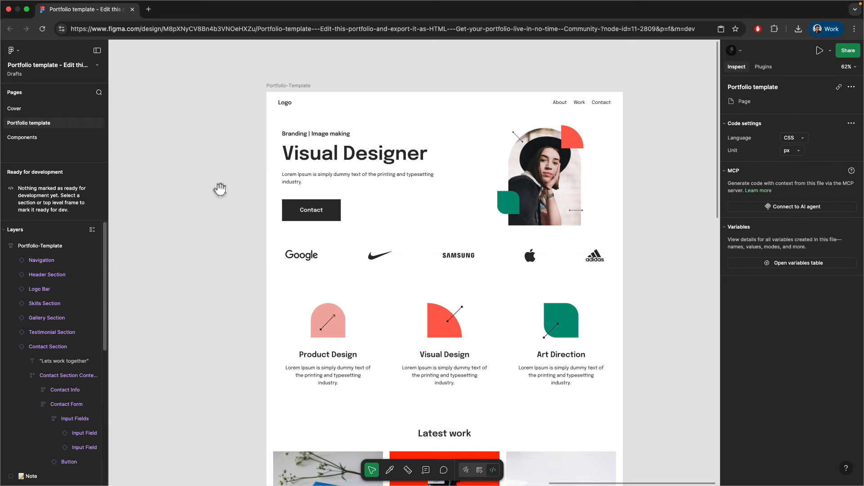
- Return to the WordPress Project tab and close the YouTube video tab
{"action": "key", "text": "ctrl+Left"}
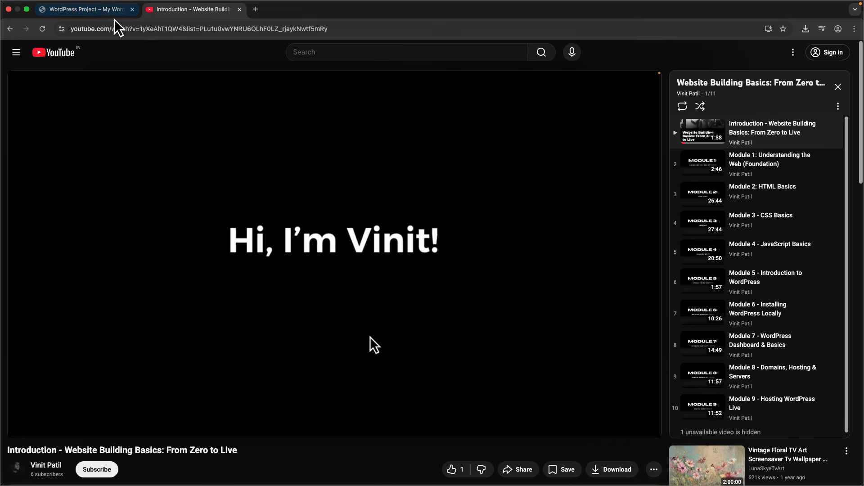
{"action": "left_click", "coordinate": [108, 13]}
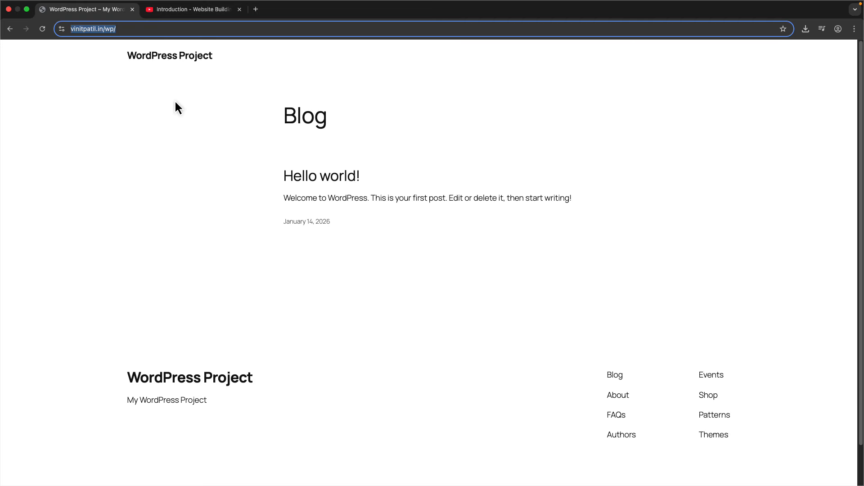
{"action": "left_click", "coordinate": [176, 99]}
{"action": "left_click", "coordinate": [119, 27]}
{"action": "left_click", "coordinate": [239, 10]}
- Load the site's wp-admin address, go back to the blog, then open a new blank tab
{"action": "left_click", "coordinate": [189, 134]}
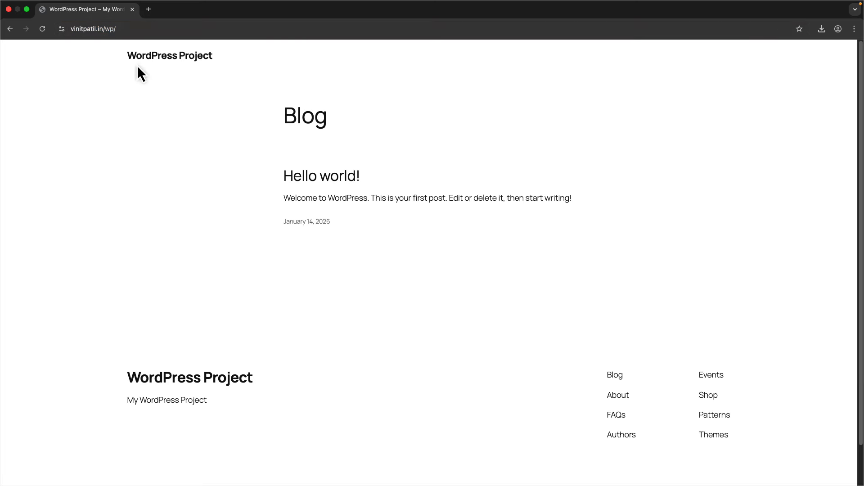
{"action": "left_click_drag", "start_coordinate": [71, 28], "coordinate": [82, 27]}
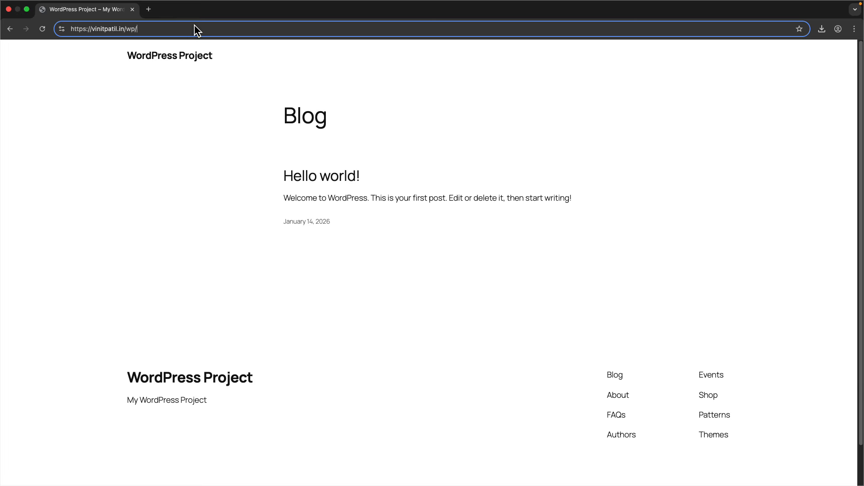
{"action": "type", "text": "wp-"}
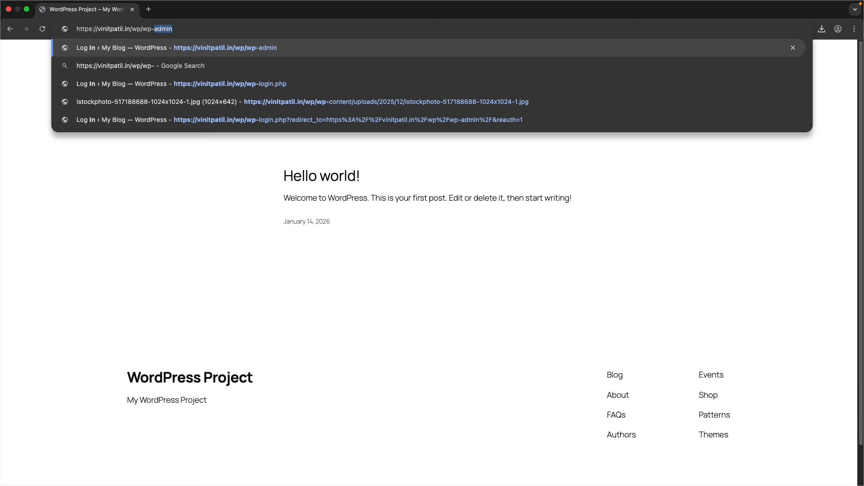
{"action": "key", "text": "Return"}
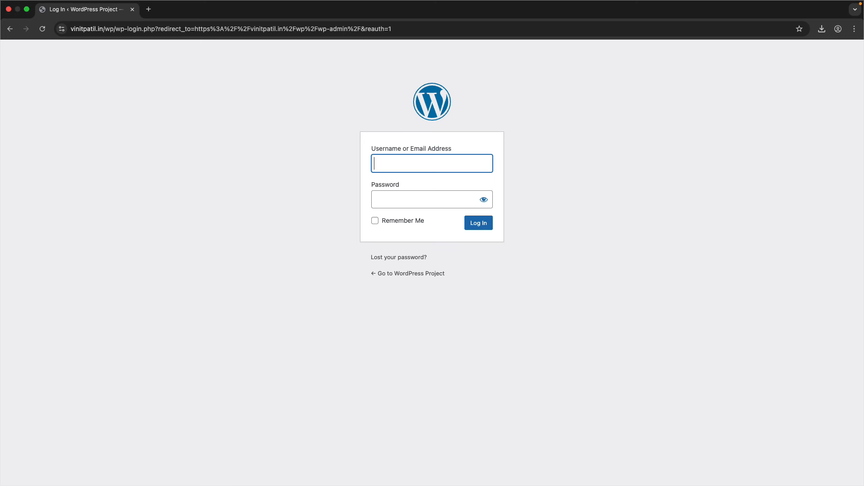
{"action": "left_click", "coordinate": [10, 29]}
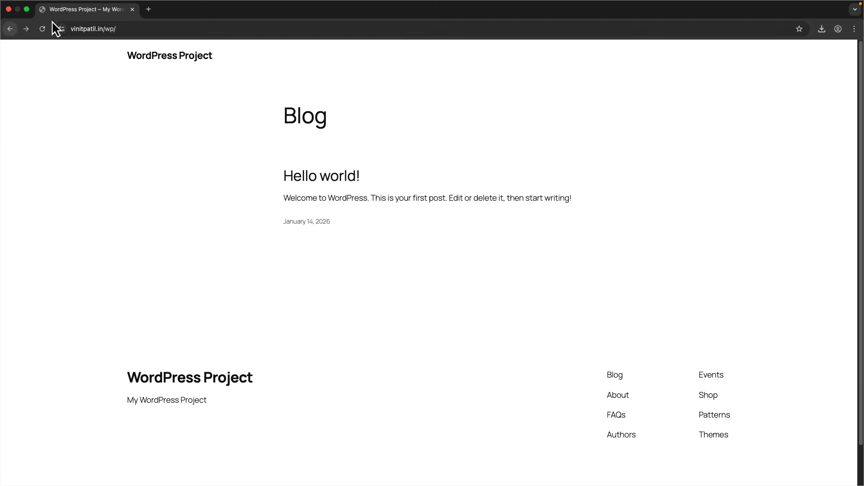
{"action": "left_click", "coordinate": [149, 9]}
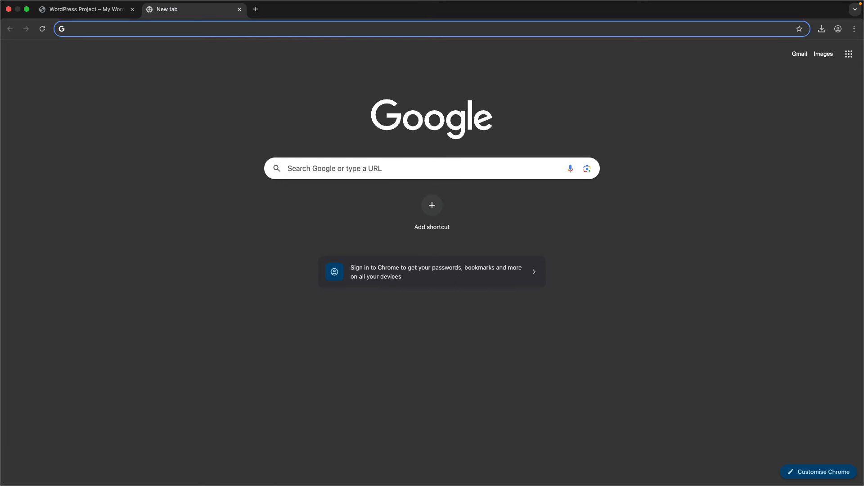
{"action": "type", "text": "y"}
{"action": "key", "text": "Return"}
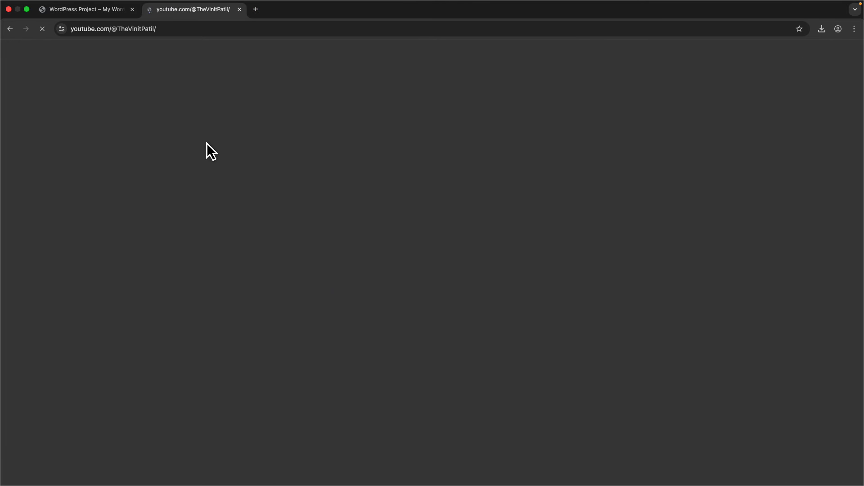
{"action": "scroll", "coordinate": [425, 263], "scroll_direction": "down", "scroll_amount": 2}
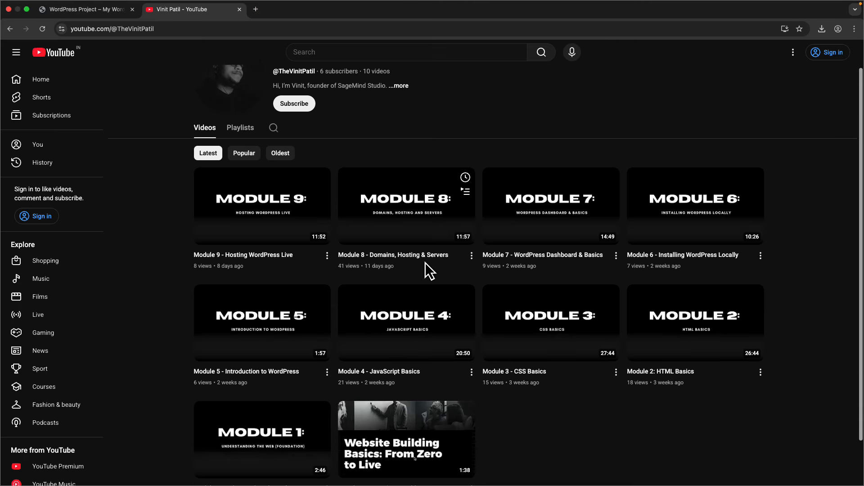
{"action": "scroll", "coordinate": [411, 283], "scroll_direction": "up", "scroll_amount": 2}
{"action": "scroll", "coordinate": [516, 380], "scroll_direction": "down", "scroll_amount": 2}
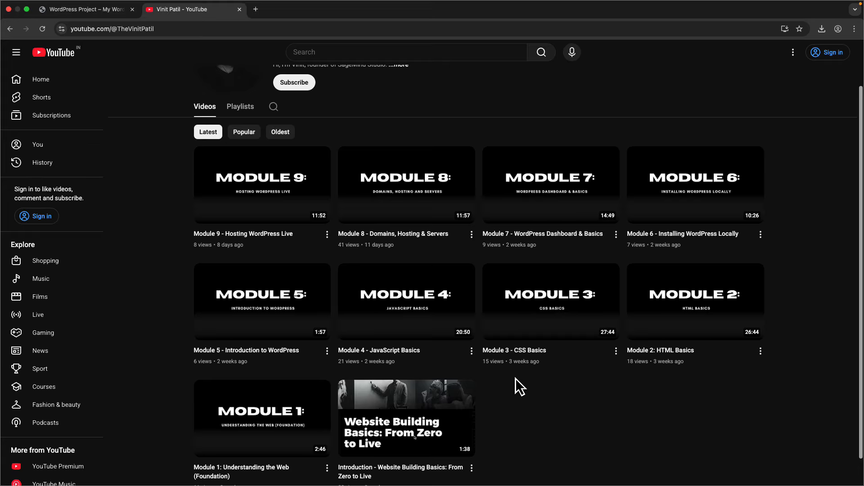
{"action": "mouse_move", "coordinate": [559, 225]}
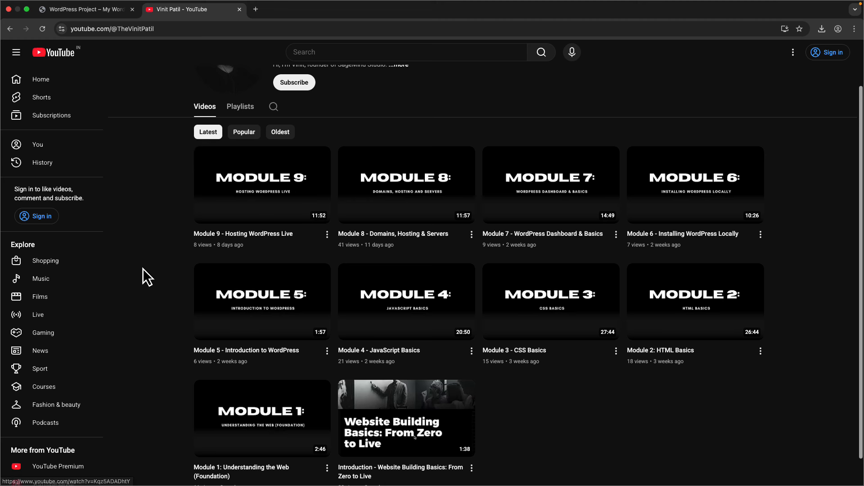
{"action": "scroll", "coordinate": [157, 274], "scroll_direction": "down", "scroll_amount": 1}
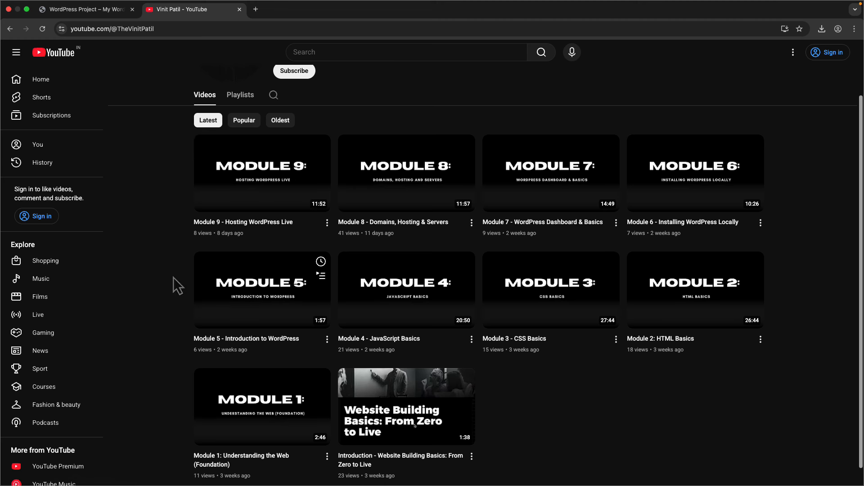
{"action": "scroll", "coordinate": [107, 306], "scroll_direction": "down", "scroll_amount": 1}
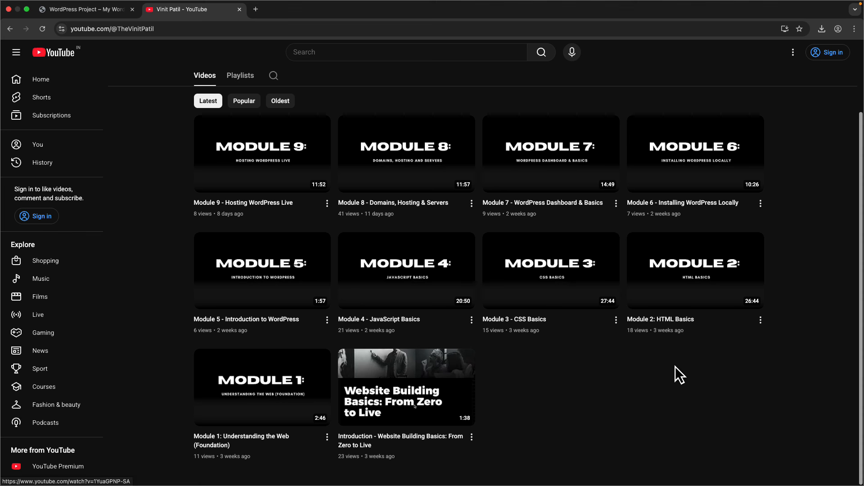
- Close the YouTube tab and load the site's wp-admin login page
{"action": "left_click", "coordinate": [105, 17]}
{"action": "left_click", "coordinate": [180, 29]}
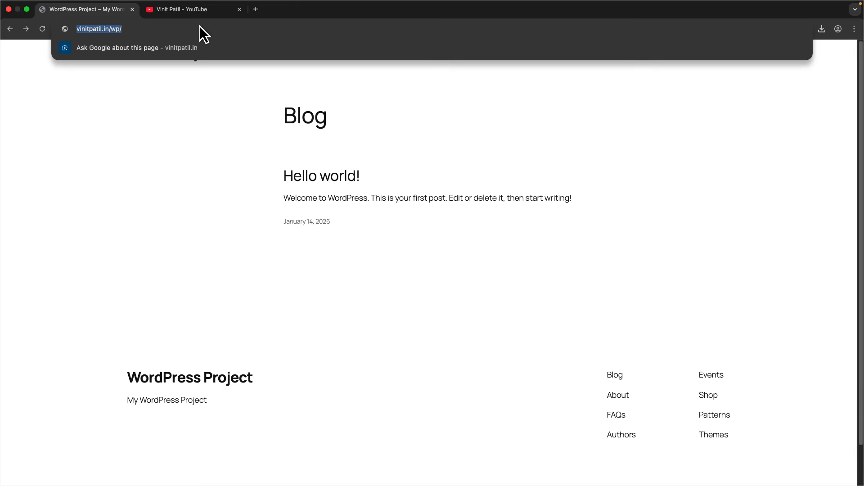
{"action": "left_click", "coordinate": [240, 9]}
{"action": "left_click", "coordinate": [186, 31]}
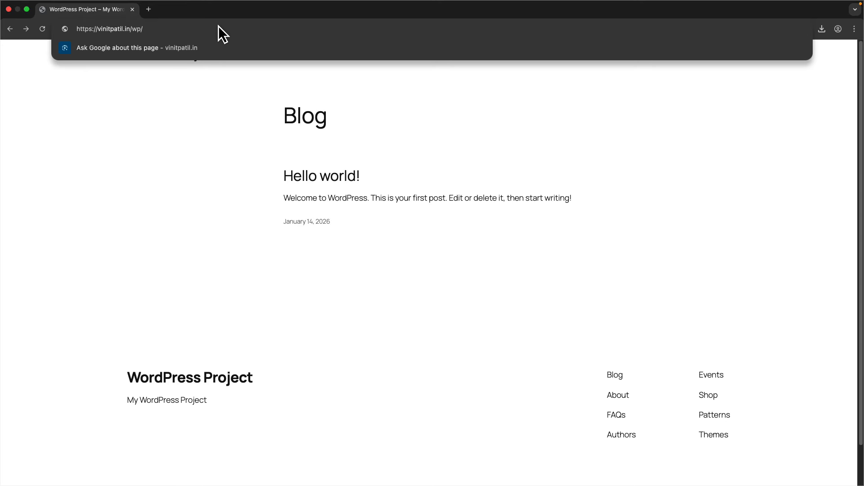
{"action": "type", "text": "wp-admin"}
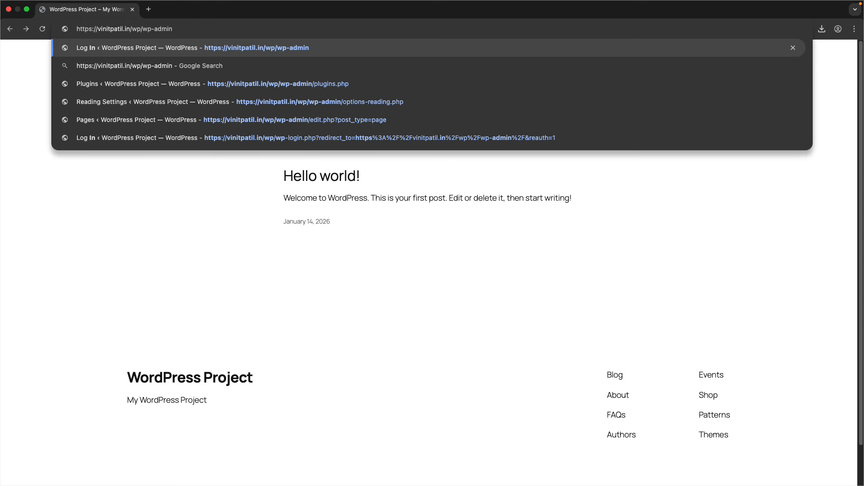
{"action": "key", "text": "Return"}
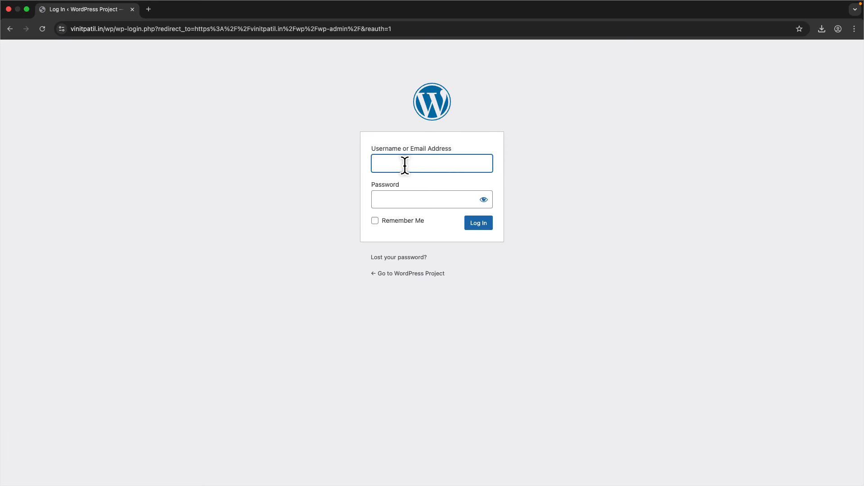
- Fill in the username, tick Remember Me and move on to the password field
{"action": "left_click", "coordinate": [405, 165]}
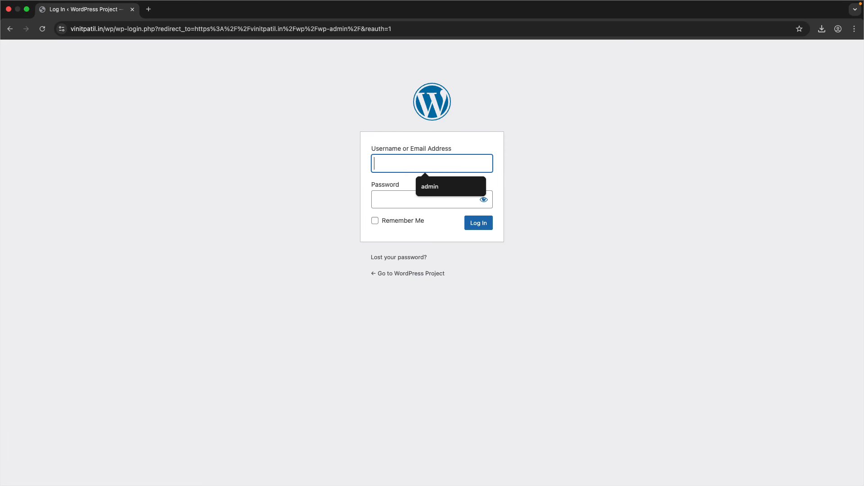
{"action": "type", "text": "admin"}
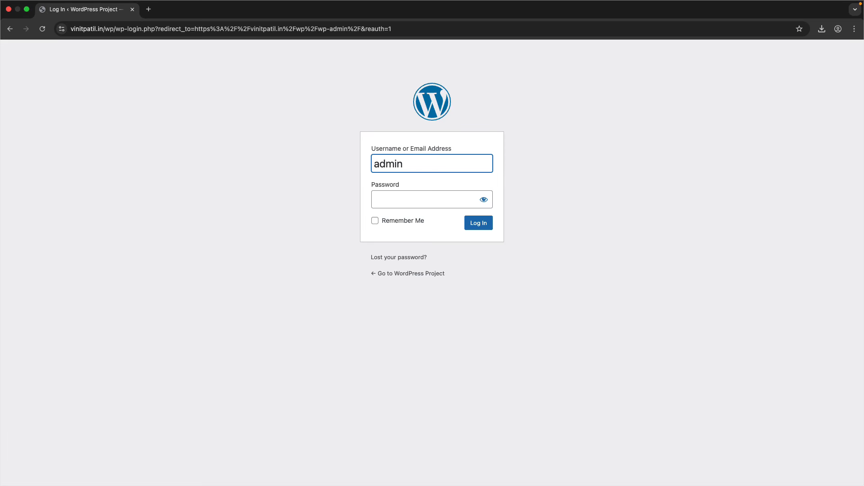
{"action": "left_click", "coordinate": [409, 222]}
{"action": "left_click", "coordinate": [412, 202]}
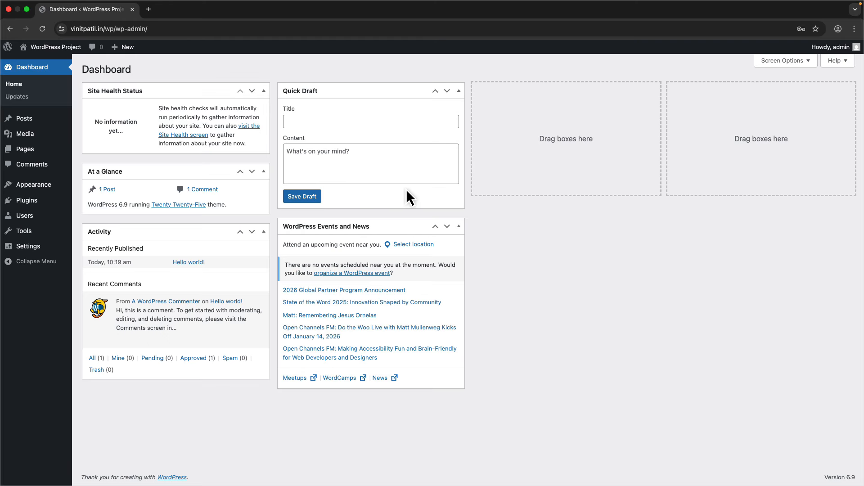
- Hide the Quick Draft, Events and News, Activity and At a Glance boxes, and open the front end in a new tab
{"action": "left_click", "coordinate": [797, 69]}
{"action": "left_click", "coordinate": [297, 101]}
{"action": "left_click", "coordinate": [268, 101]}
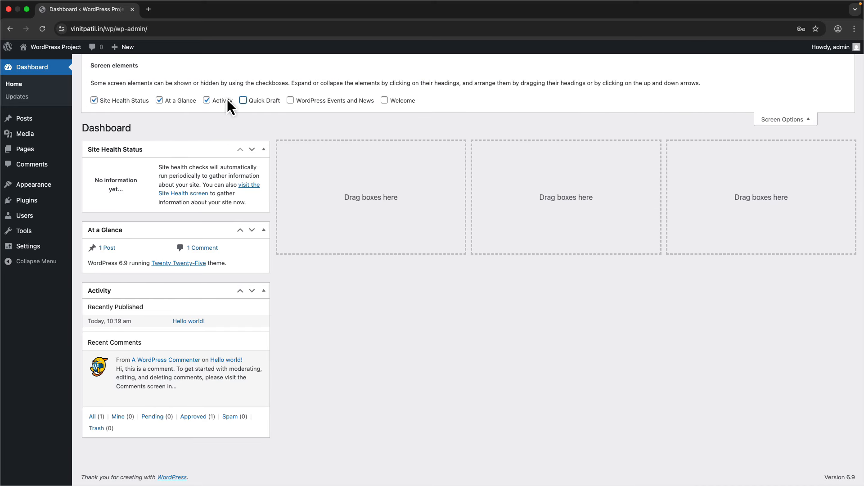
{"action": "left_click", "coordinate": [228, 102]}
{"action": "left_click", "coordinate": [183, 102]}
{"action": "left_click", "coordinate": [786, 120]}
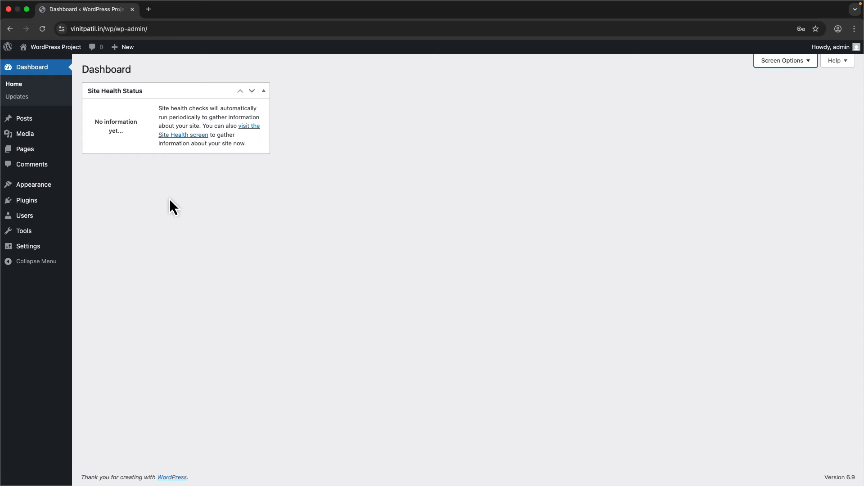
{"action": "left_click", "coordinate": [57, 53]}
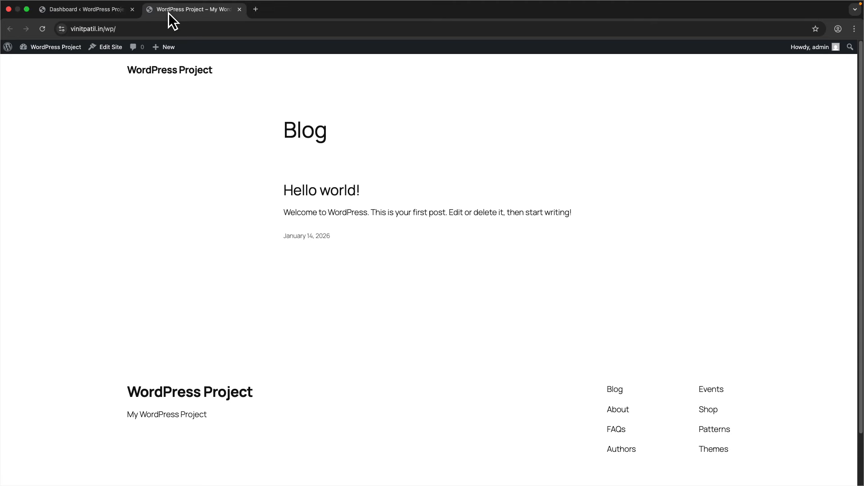
{"action": "left_click", "coordinate": [74, 15]}
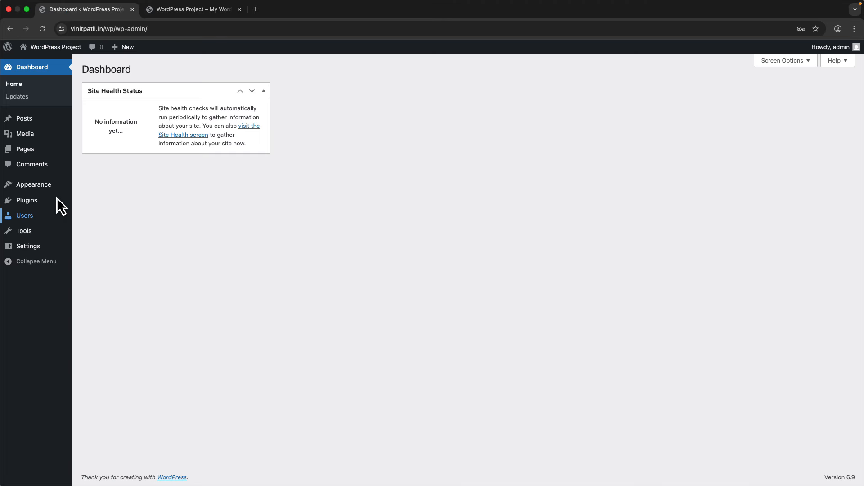
- Browse the installed themes and the Add Themes grid
{"action": "mouse_move", "coordinate": [45, 183]}
{"action": "left_click", "coordinate": [90, 186]}
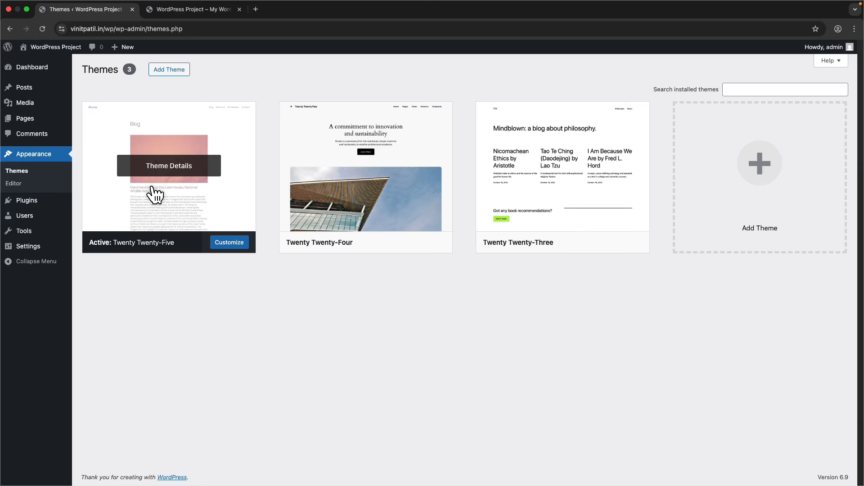
{"action": "left_click", "coordinate": [169, 71]}
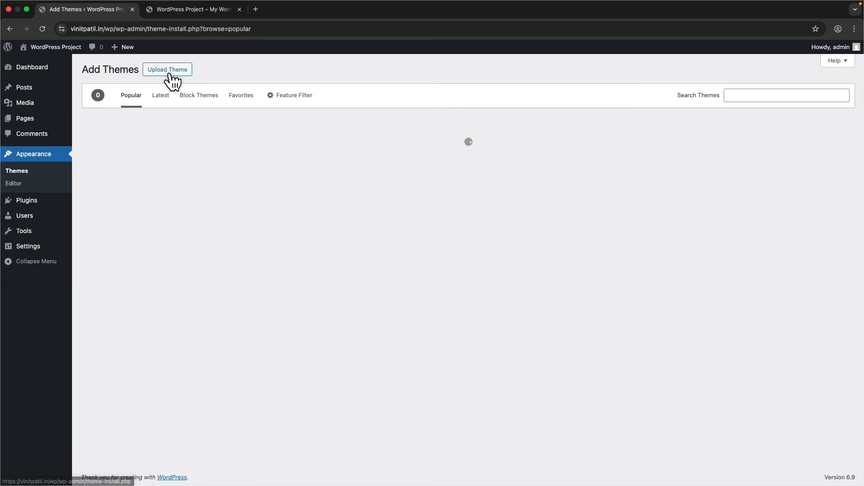
{"action": "scroll", "coordinate": [268, 320], "scroll_direction": "down", "scroll_amount": 10}
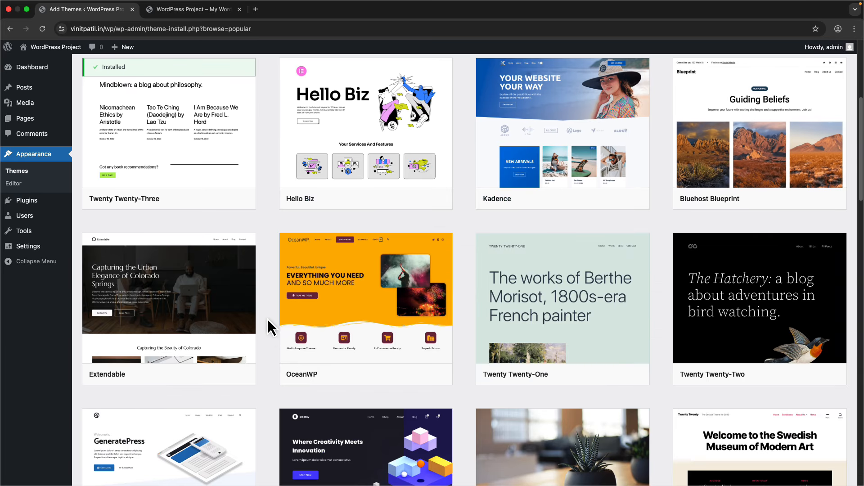
{"action": "scroll", "coordinate": [269, 325], "scroll_direction": "up", "scroll_amount": 10}
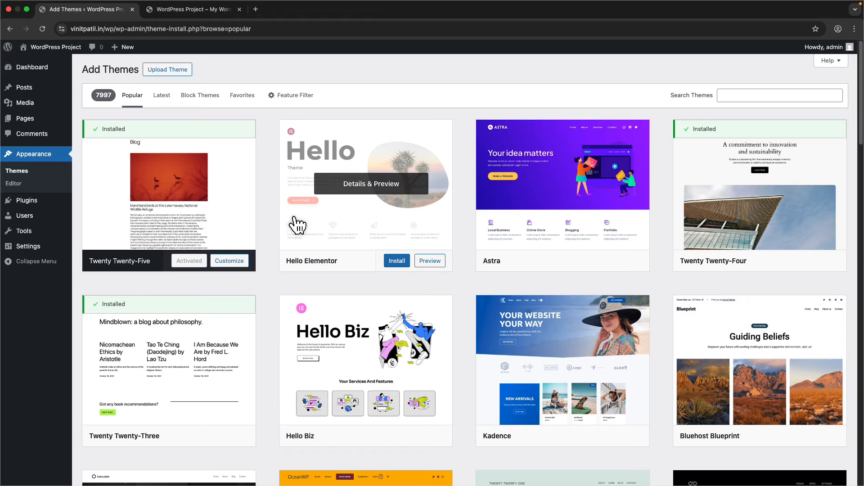
{"action": "scroll", "coordinate": [290, 237], "scroll_direction": "down", "scroll_amount": 4}
{"action": "scroll", "coordinate": [284, 247], "scroll_direction": "up", "scroll_amount": 4}
- View the empty All Pages list and start a new page
{"action": "mouse_move", "coordinate": [15, 119]}
{"action": "left_click", "coordinate": [88, 121]}
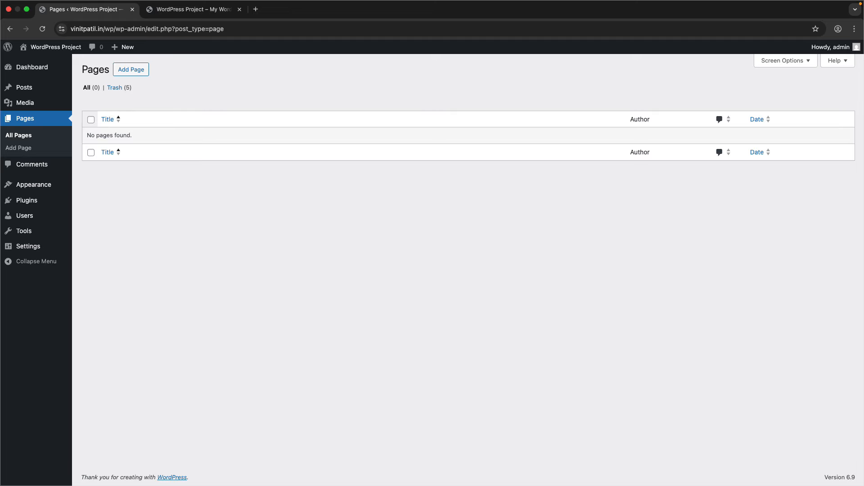
{"action": "left_click", "coordinate": [147, 75]}
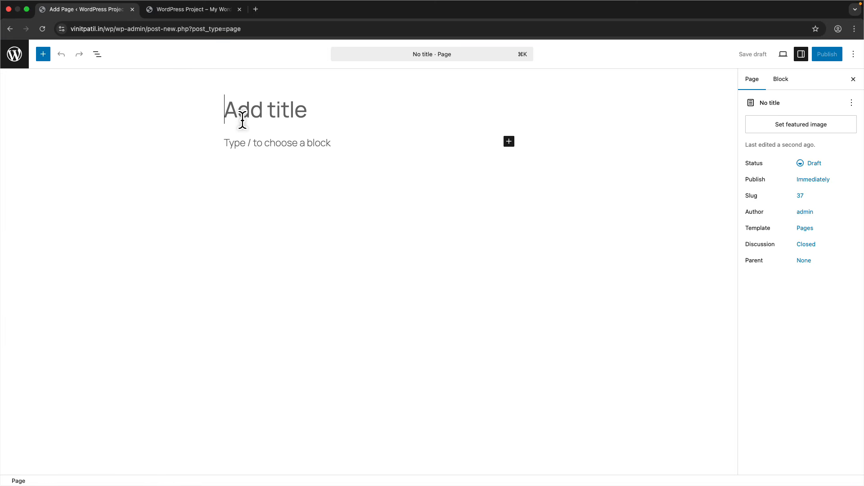
- Publish a new page titled 'Home' and return to the pages list
{"action": "type", "text": "Home"}
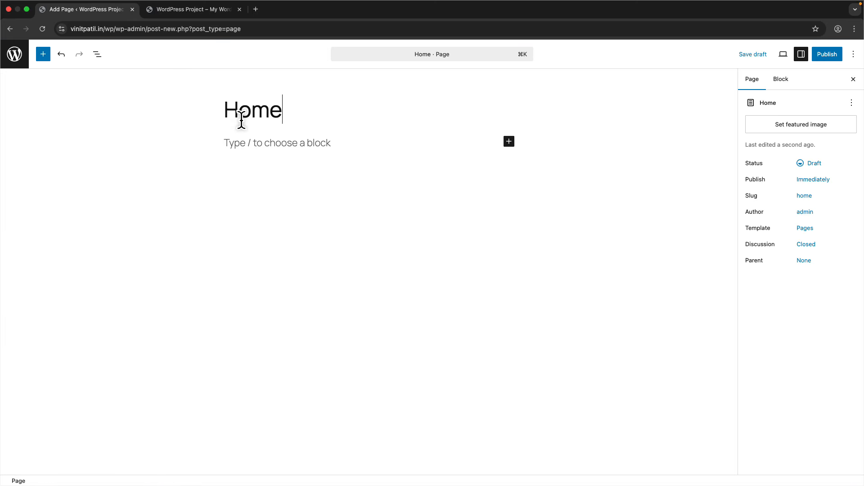
{"action": "left_click", "coordinate": [828, 56]}
{"action": "left_click", "coordinate": [829, 61]}
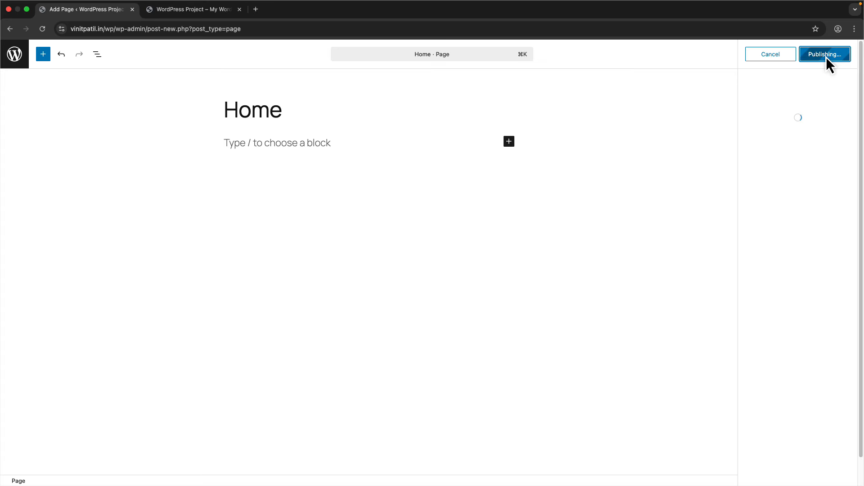
{"action": "left_click", "coordinate": [15, 59]}
- Set Reading to a static homepage of Home, save, and refresh the front end
{"action": "mouse_move", "coordinate": [37, 250]}
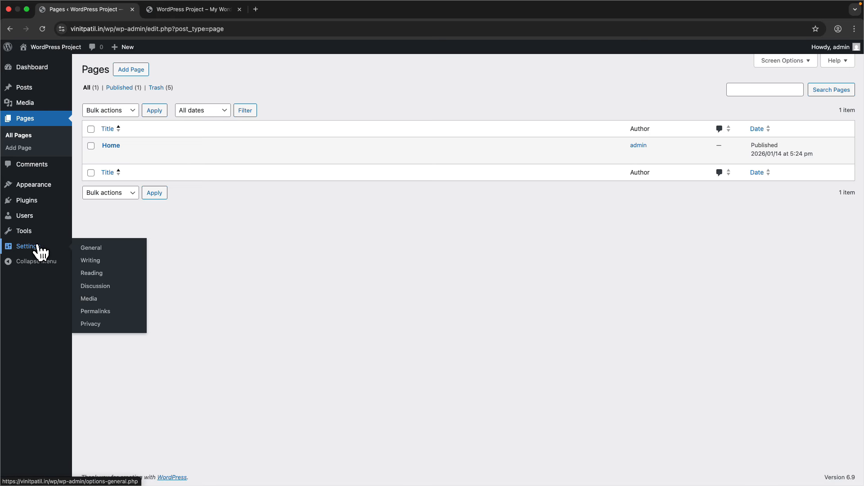
{"action": "left_click", "coordinate": [102, 271]}
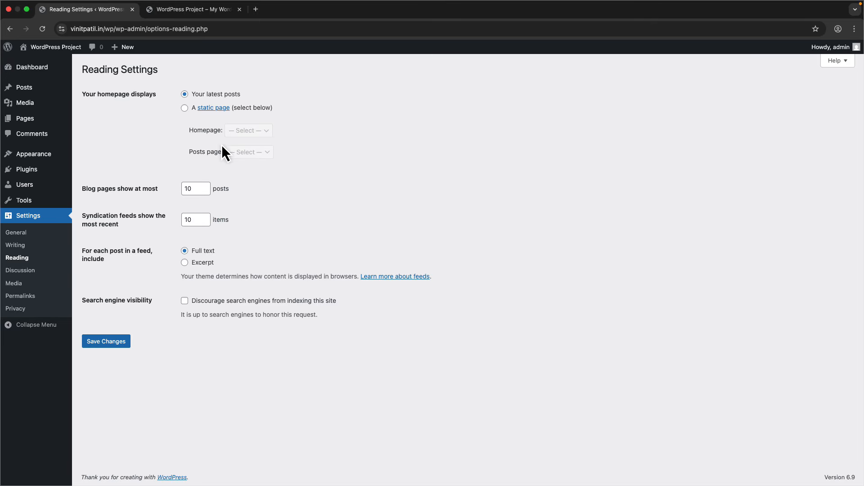
{"action": "left_click", "coordinate": [187, 108]}
{"action": "left_click", "coordinate": [248, 130]}
{"action": "left_click", "coordinate": [240, 140]}
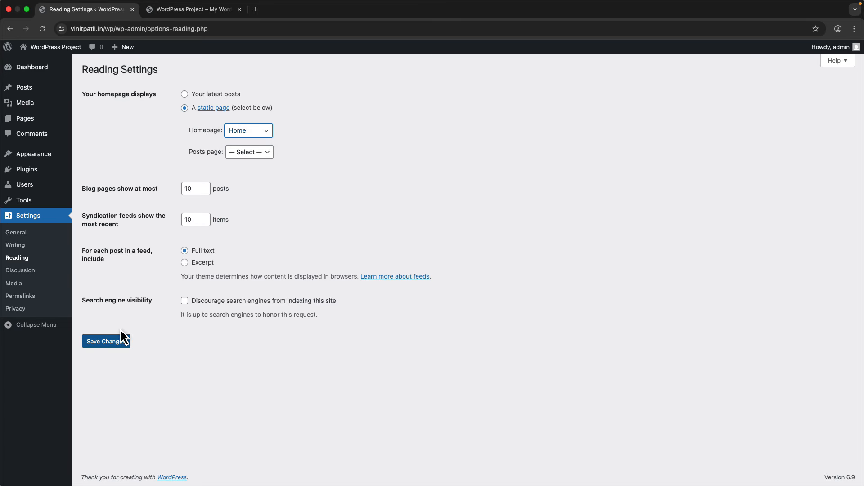
{"action": "left_click", "coordinate": [200, 11]}
{"action": "key", "text": "super+r"}
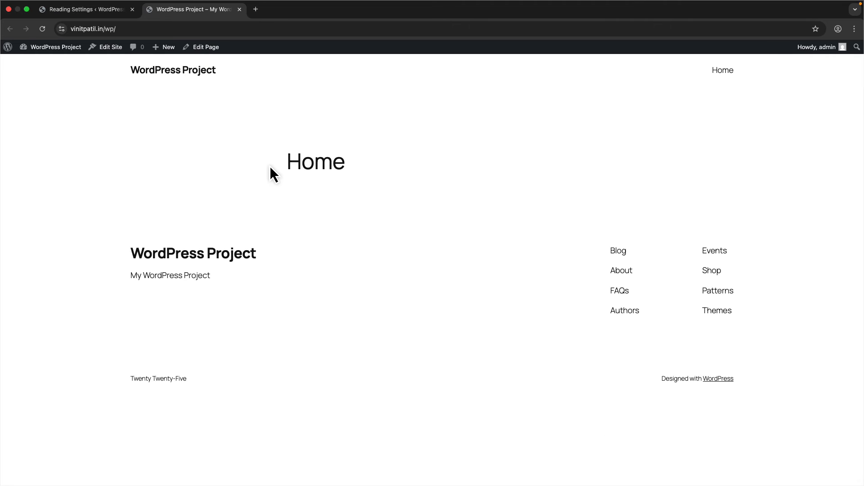
{"action": "left_click_drag", "start_coordinate": [315, 161], "coordinate": [373, 191]}
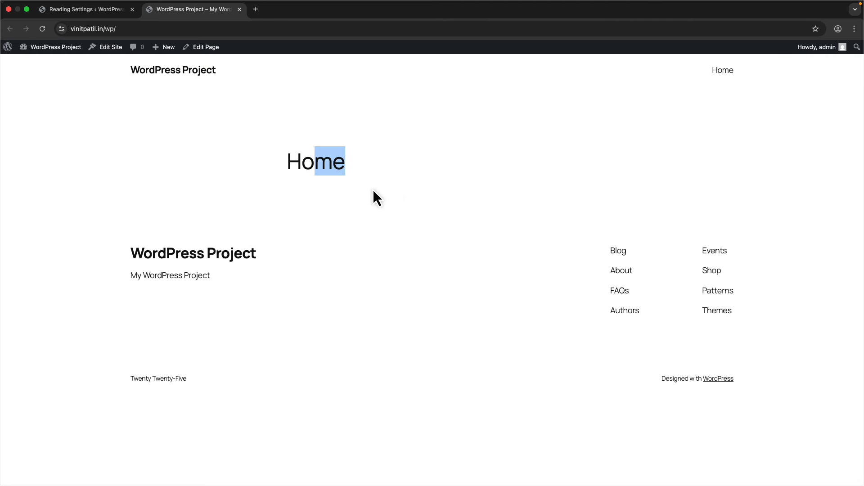
{"action": "left_click", "coordinate": [86, 10]}
- Search the plugin directory for Elementor, then install and activate Elementor Website Builder
{"action": "mouse_move", "coordinate": [50, 170]}
{"action": "left_click", "coordinate": [101, 184]}
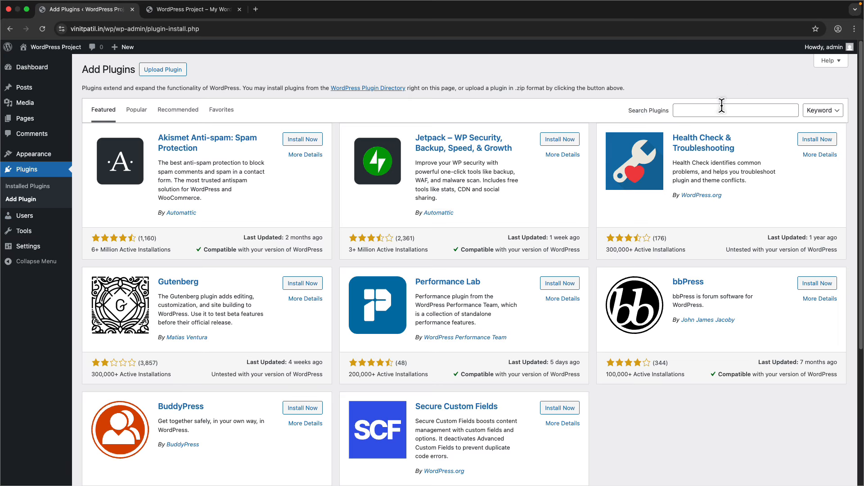
{"action": "left_click", "coordinate": [712, 108]}
{"action": "type", "text": "elementor"}
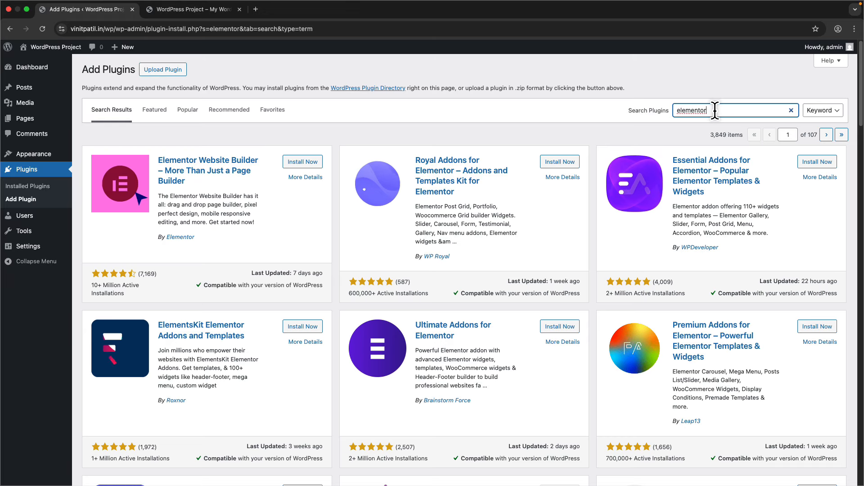
{"action": "left_click", "coordinate": [91, 285]}
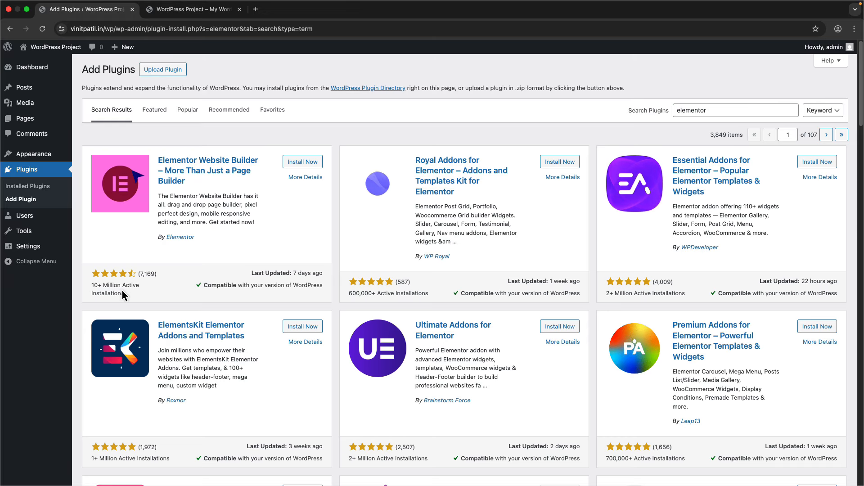
{"action": "left_click", "coordinate": [294, 163]}
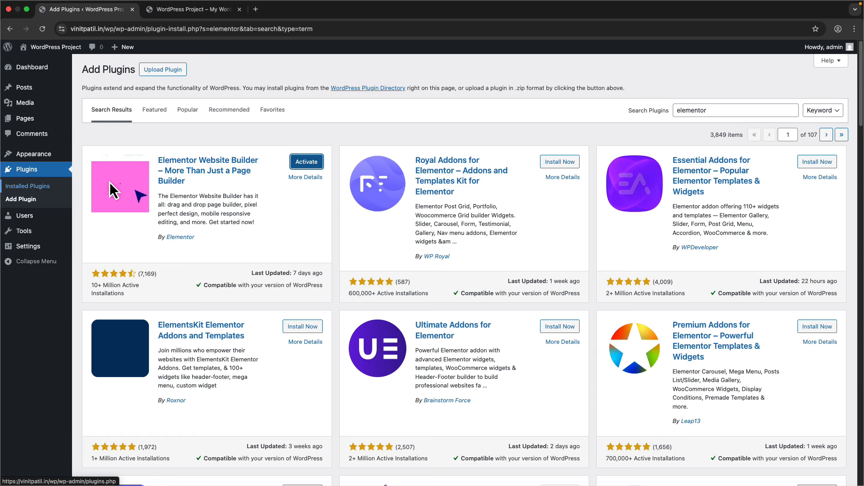
{"action": "left_click", "coordinate": [222, 111]}
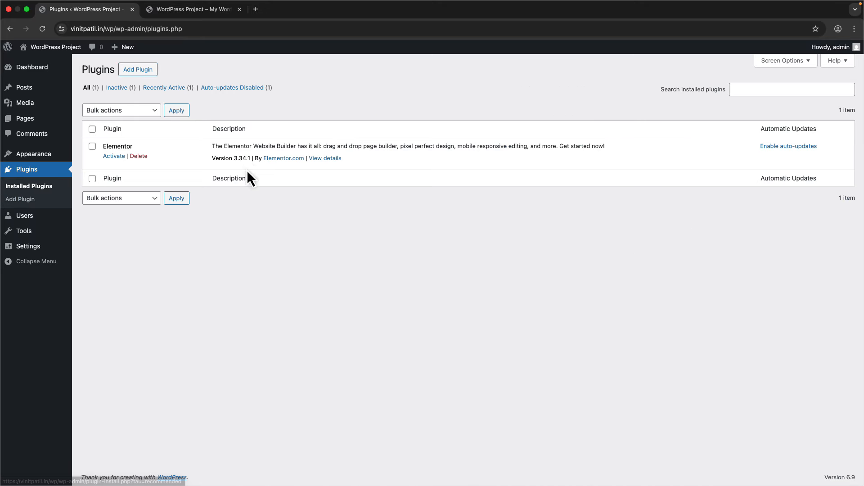
{"action": "left_click", "coordinate": [114, 155]}
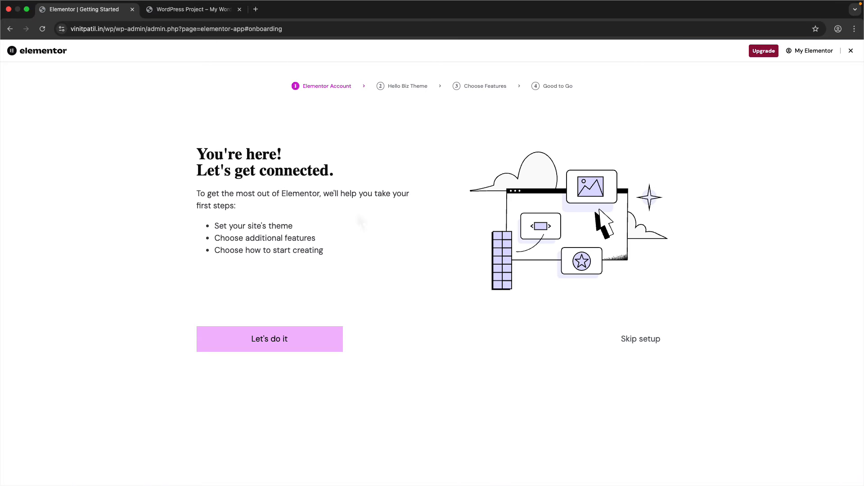
- Skip Elementor's onboarding steps through to a new blank Elementor page
{"action": "left_click", "coordinate": [664, 340]}
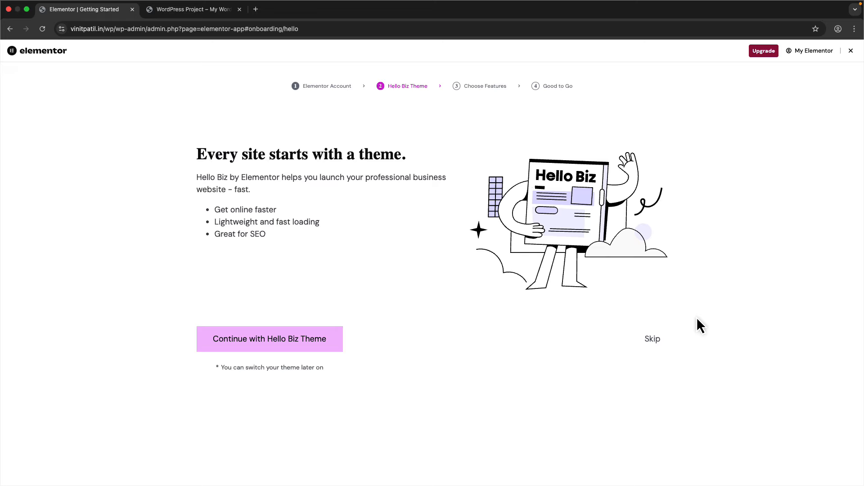
{"action": "left_click", "coordinate": [653, 339]}
{"action": "left_click", "coordinate": [652, 382]}
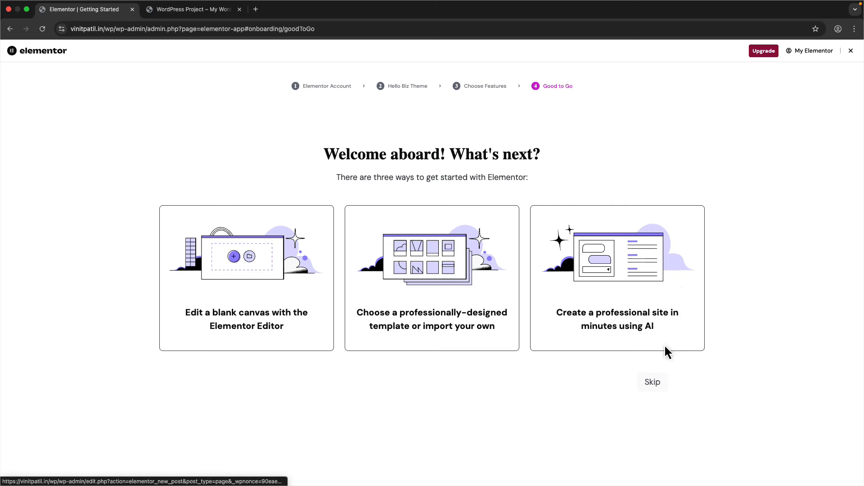
{"action": "left_click", "coordinate": [652, 381]}
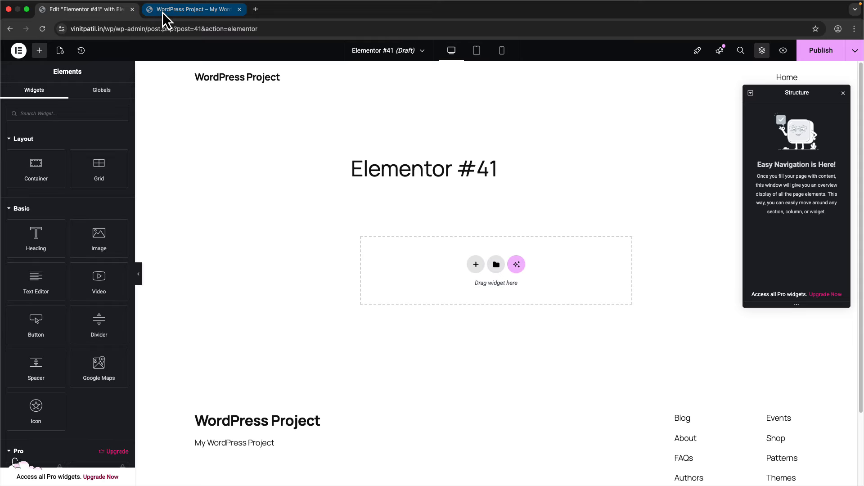
- Trim the editor's address back to wp-admin/ and load the Dashboard
{"action": "left_click", "coordinate": [148, 29]}
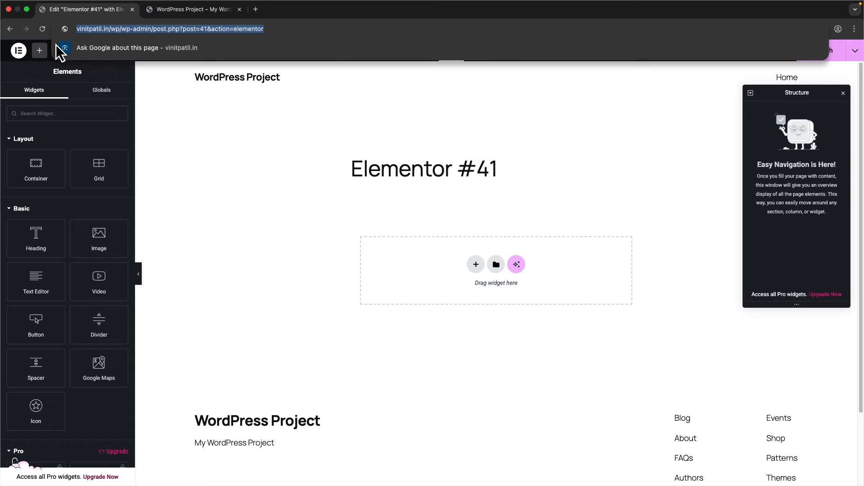
{"action": "left_click", "coordinate": [18, 51]}
{"action": "left_click", "coordinate": [157, 33]}
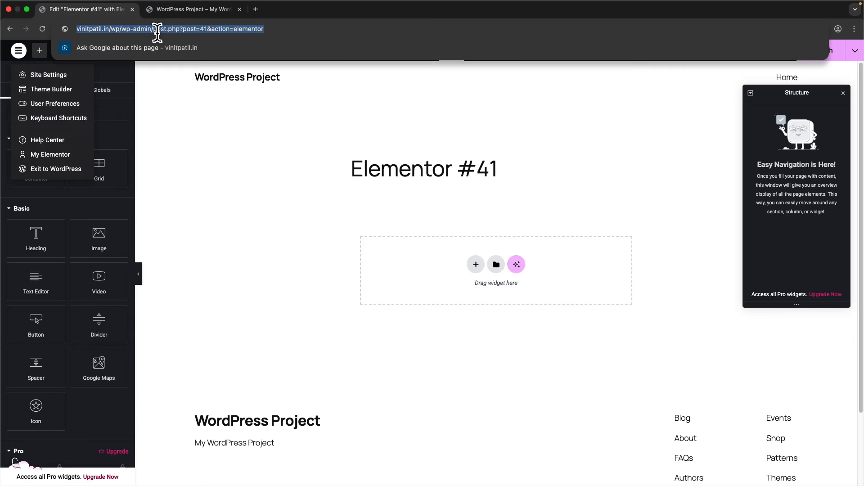
{"action": "left_click", "coordinate": [154, 30]}
{"action": "left_click_drag", "start_coordinate": [175, 30], "coordinate": [453, 52]}
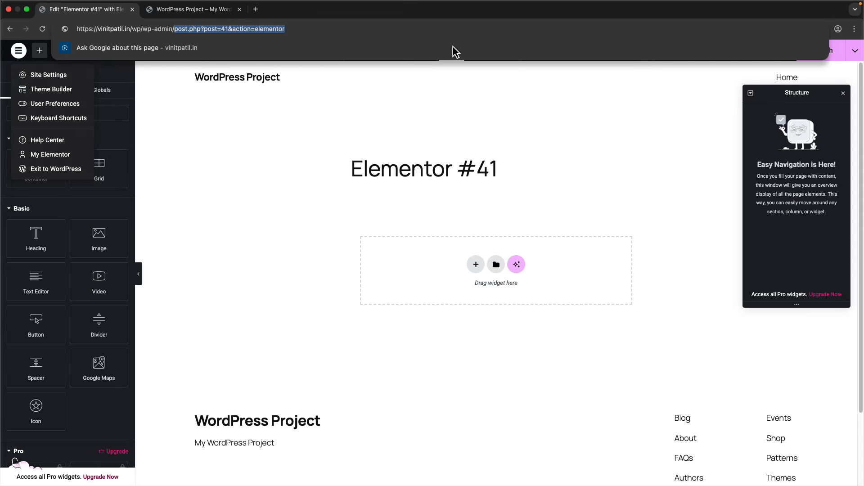
{"action": "key", "text": "BackSpace"}
{"action": "key", "text": "Return"}
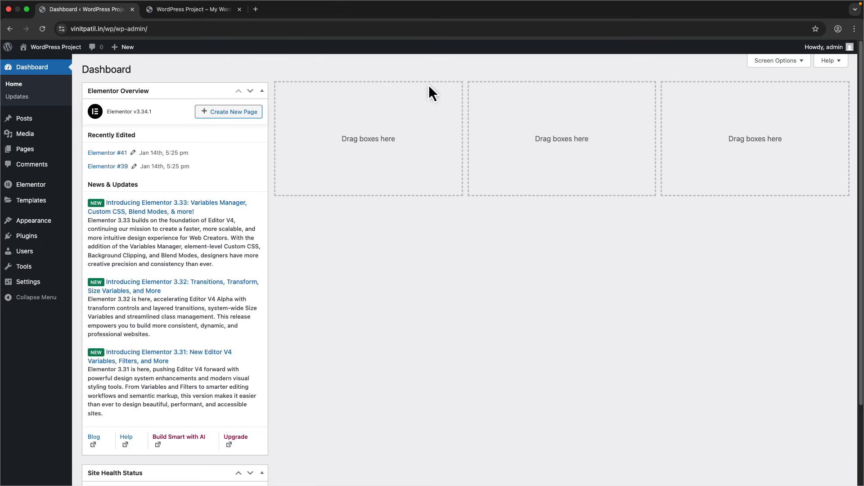
- Bulk-move the Elementor #39 and #41 drafts to Trash from All Pages
{"action": "left_click", "coordinate": [95, 156]}
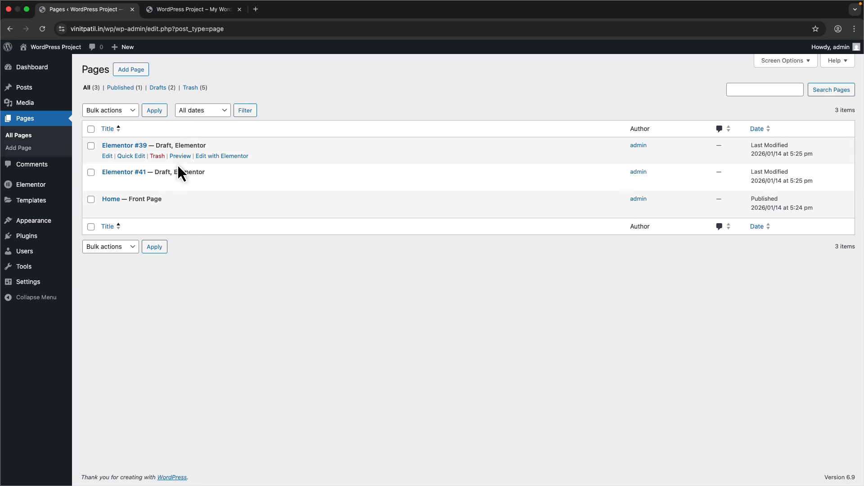
{"action": "left_click", "coordinate": [91, 151]}
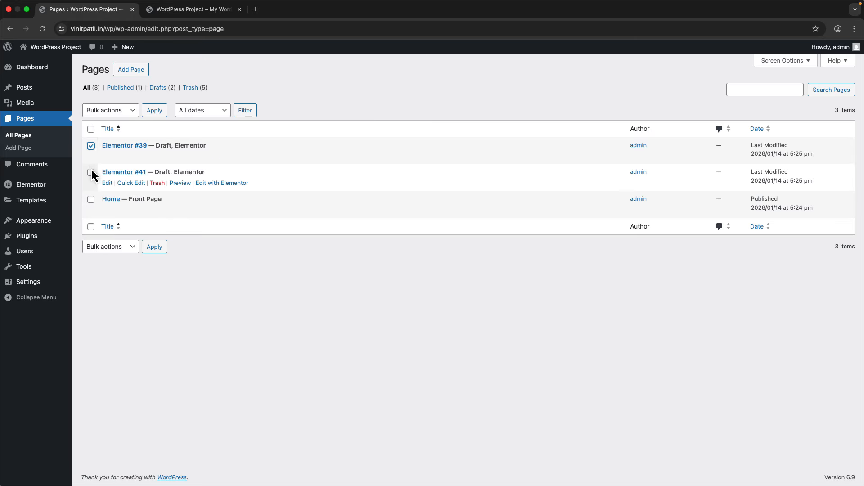
{"action": "left_click", "coordinate": [110, 114]}
{"action": "left_click", "coordinate": [113, 132]}
{"action": "left_click", "coordinate": [154, 110]}
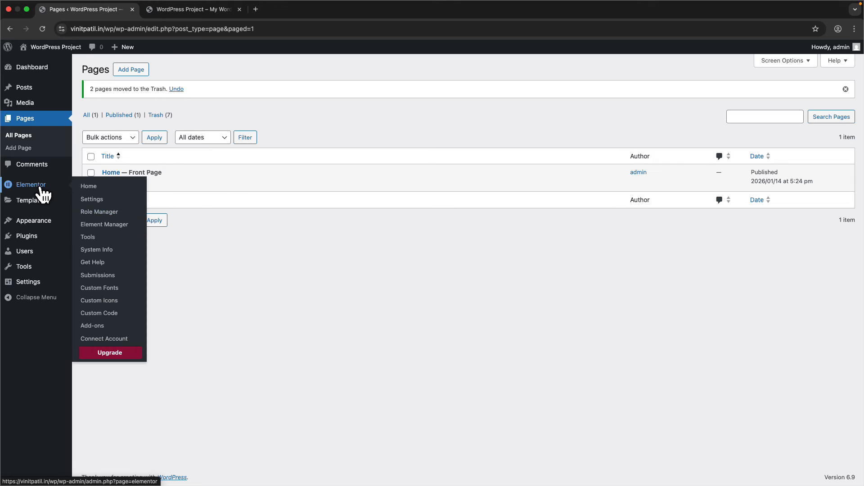
{"action": "mouse_move", "coordinate": [39, 199]}
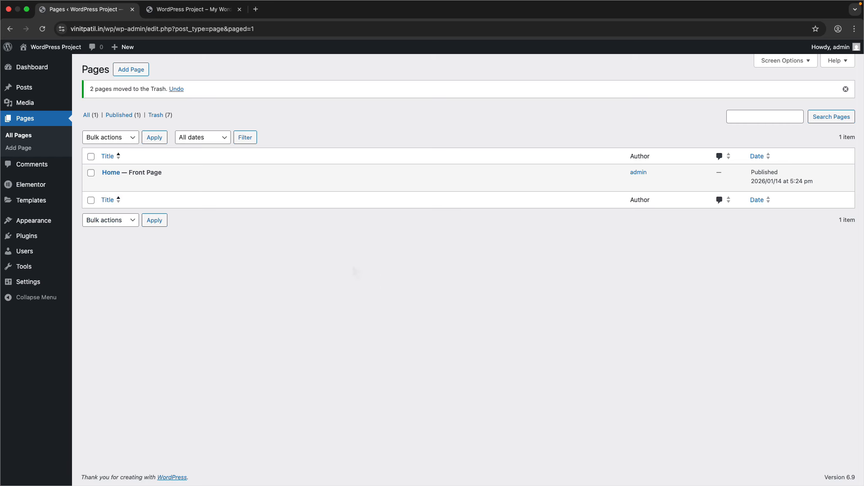
{"action": "mouse_move", "coordinate": [189, 179]}
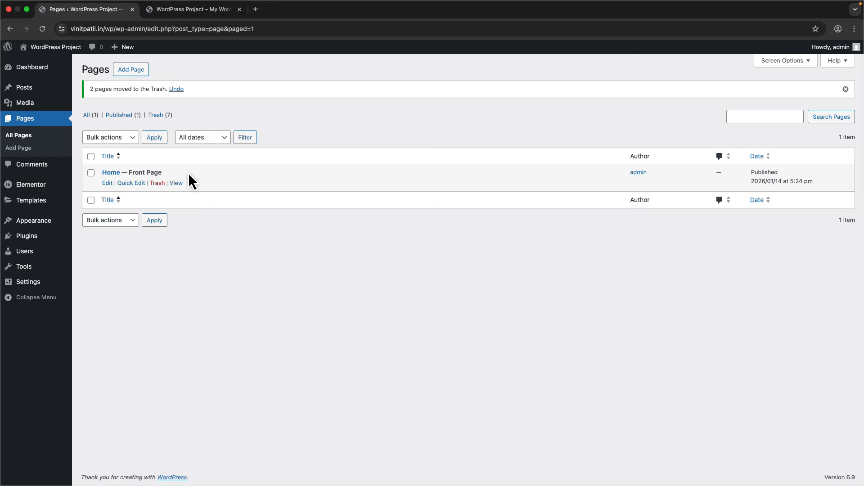
- Open the Home page in Elementor and close the Structure panel
{"action": "left_click", "coordinate": [107, 184]}
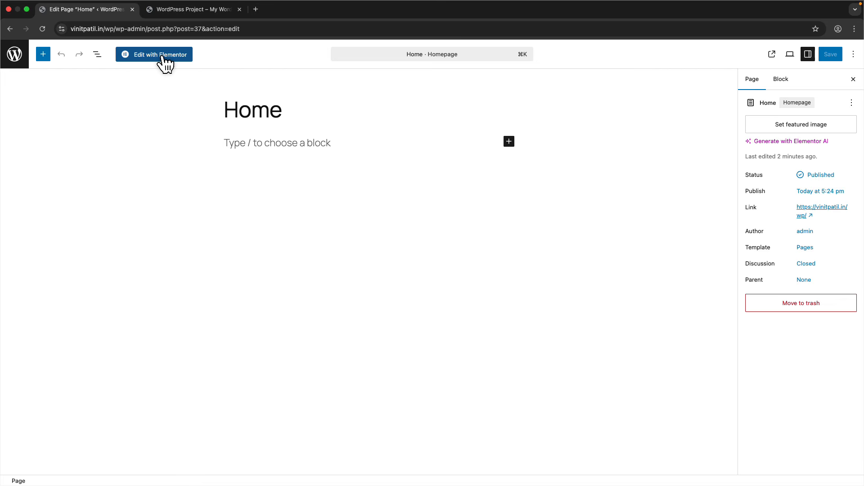
{"action": "left_click", "coordinate": [161, 55]}
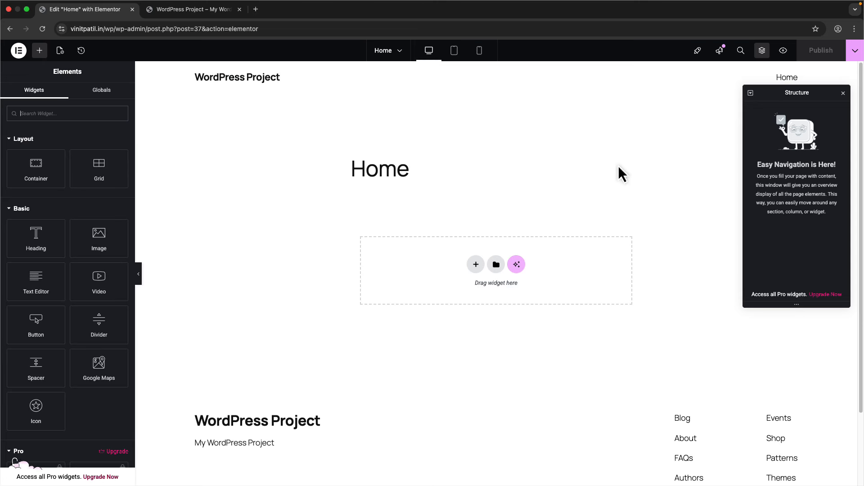
{"action": "left_click", "coordinate": [843, 93]}
- Add an empty flexbox container above the drop area and select the admin URL up to wp-admin
{"action": "scroll", "coordinate": [260, 390], "scroll_direction": "down", "scroll_amount": 3}
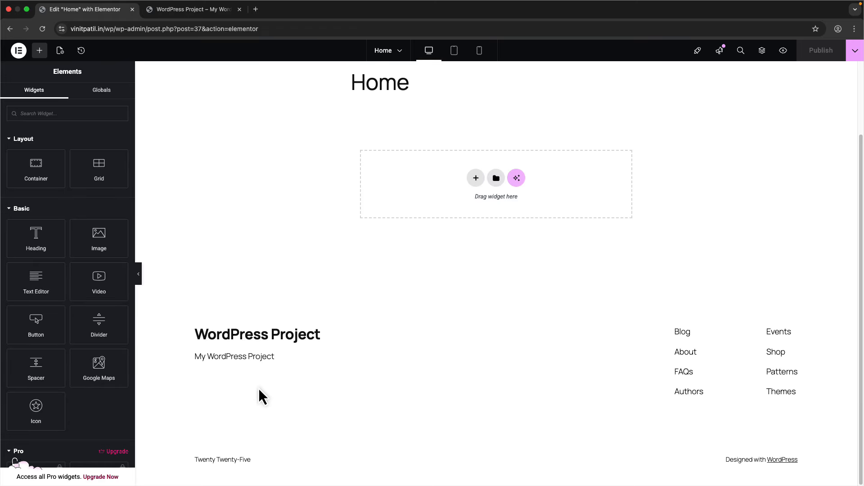
{"action": "scroll", "coordinate": [525, 332], "scroll_direction": "up", "scroll_amount": 3}
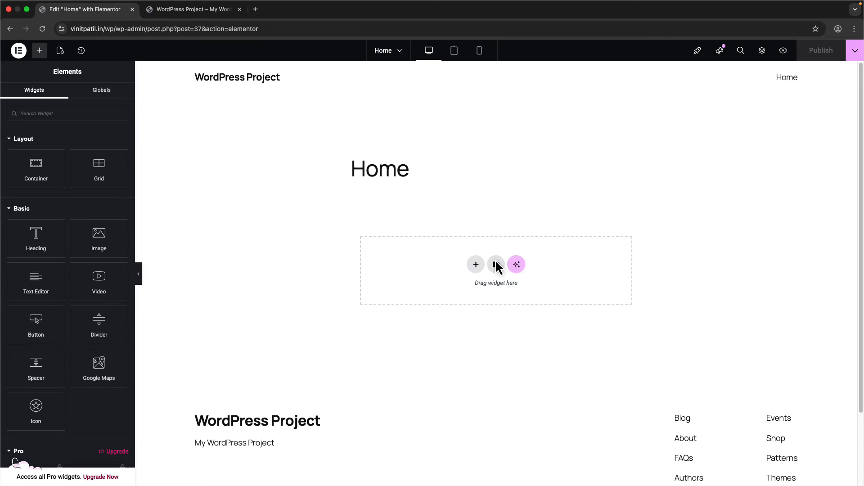
{"action": "left_click", "coordinate": [475, 264]}
{"action": "left_click", "coordinate": [467, 288]}
{"action": "left_click", "coordinate": [446, 285]}
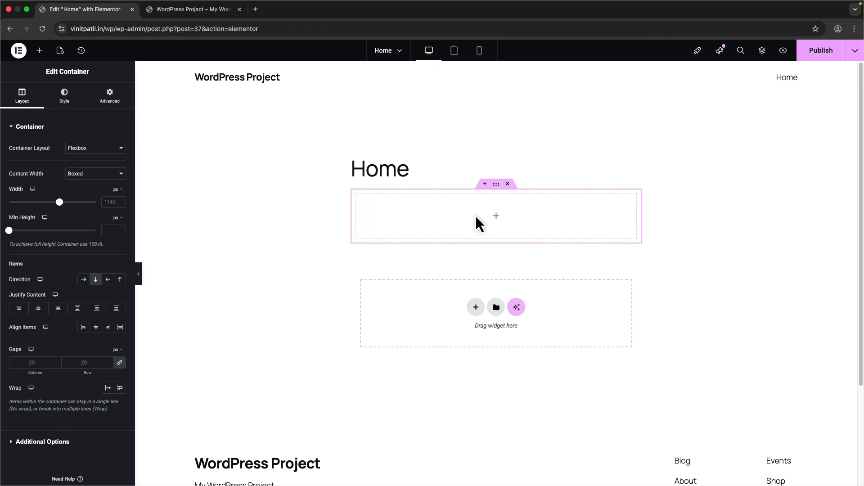
{"action": "left_click_drag", "start_coordinate": [149, 29], "coordinate": [22, 33]}
- Load the copied wp-admin address in a new tab and go to All Pages
{"action": "key", "text": "super+c"}
{"action": "left_click", "coordinate": [255, 9]}
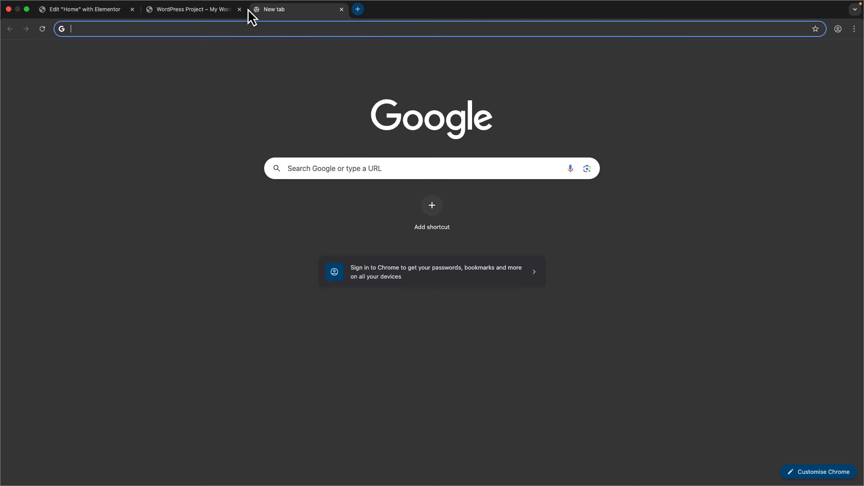
{"action": "key", "text": "super+v"}
{"action": "key", "text": "Return"}
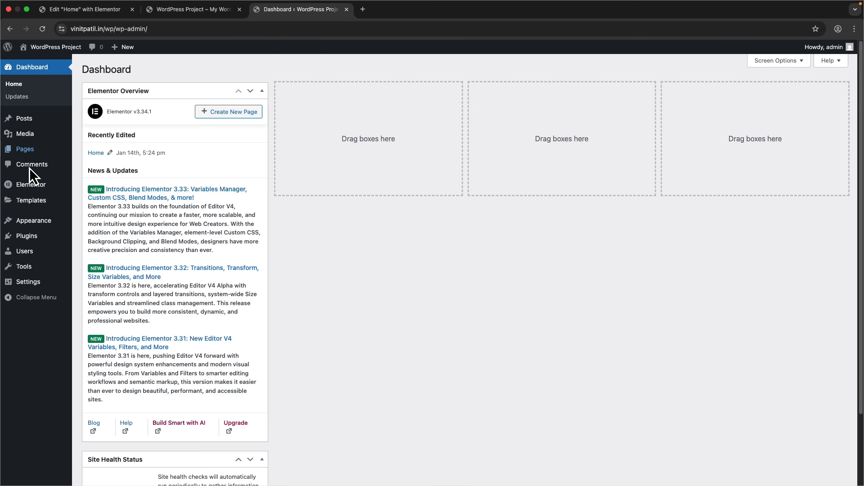
{"action": "left_click", "coordinate": [94, 150]}
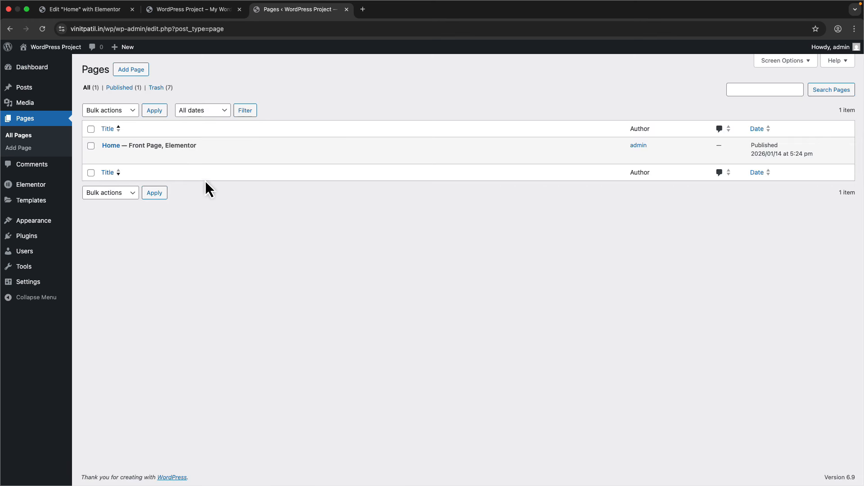
- Quick Edit the Home page, set its template to Elementor Canvas, and update
{"action": "left_click", "coordinate": [133, 157]}
{"action": "left_click", "coordinate": [552, 197]}
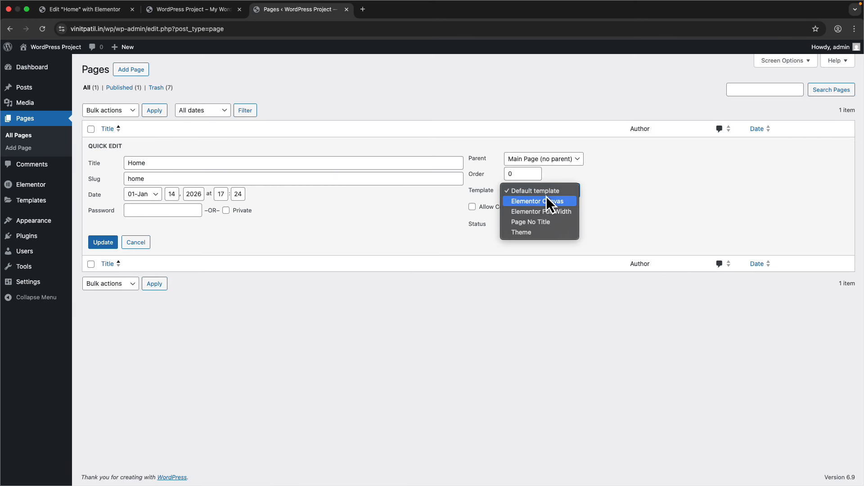
{"action": "left_click", "coordinate": [545, 202]}
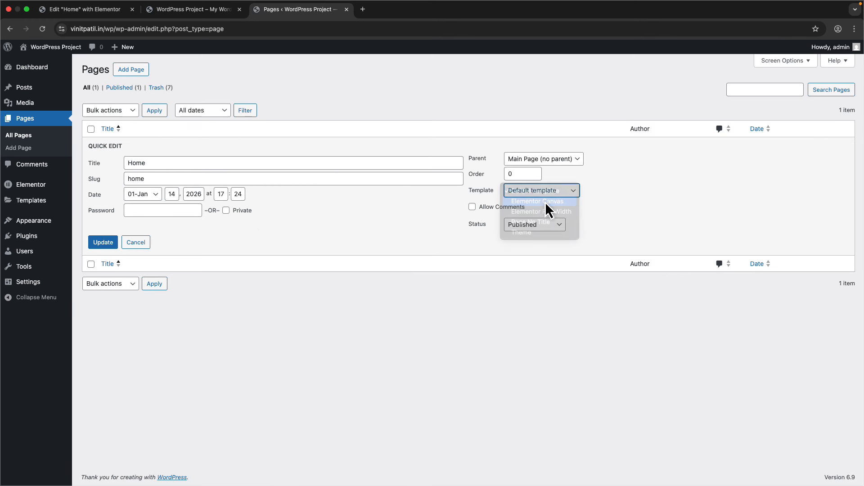
{"action": "left_click", "coordinate": [109, 241]}
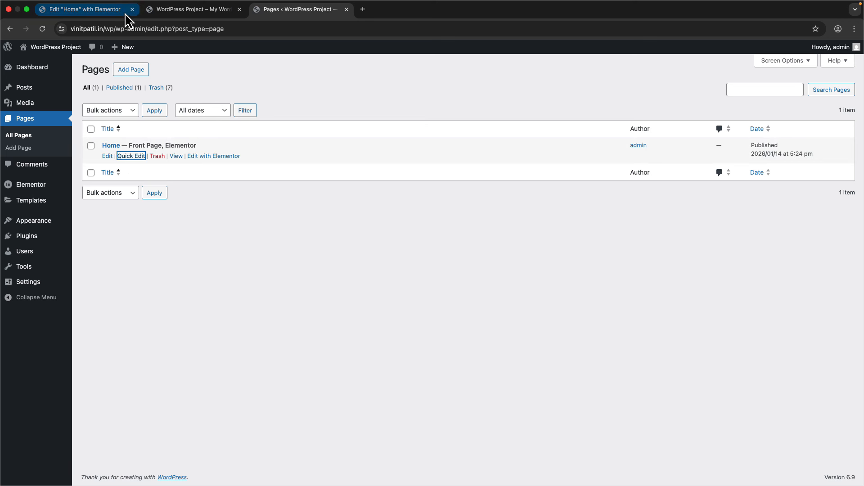
- Reload the live site tab and the Elementor editor tab, confirming the editor reload
{"action": "left_click", "coordinate": [181, 10]}
{"action": "left_click", "coordinate": [42, 29]}
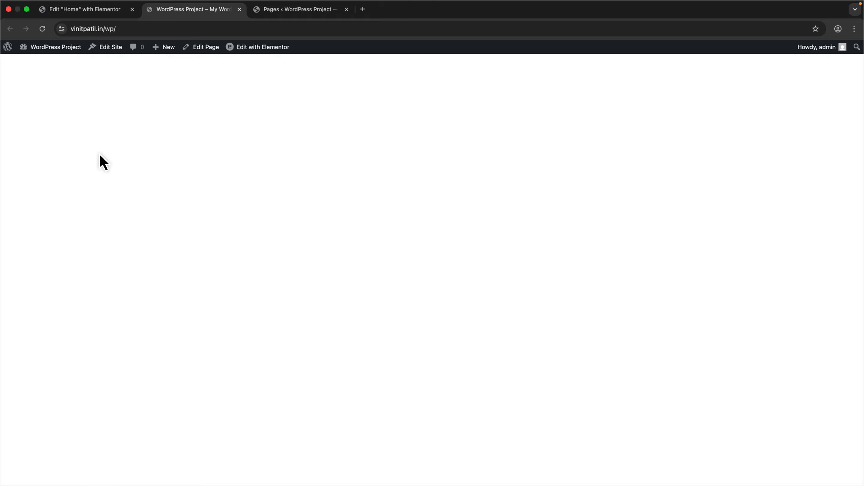
{"action": "left_click", "coordinate": [68, 9]}
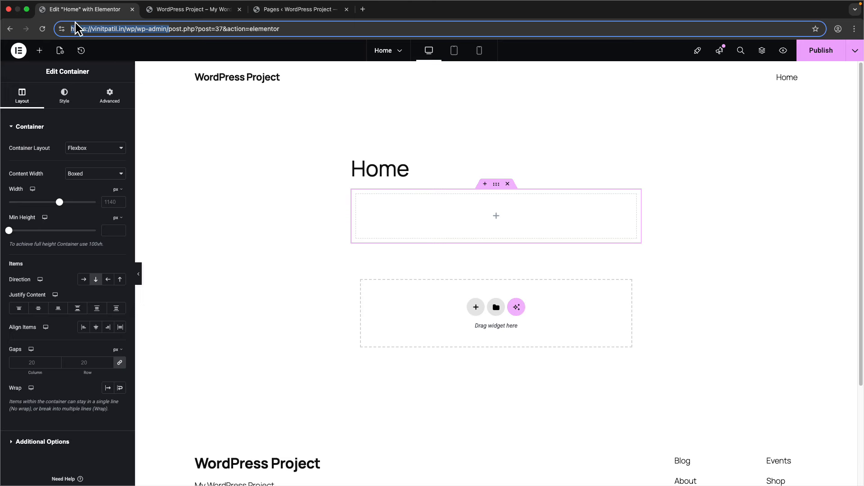
{"action": "left_click", "coordinate": [42, 29]}
{"action": "left_click", "coordinate": [464, 181]}
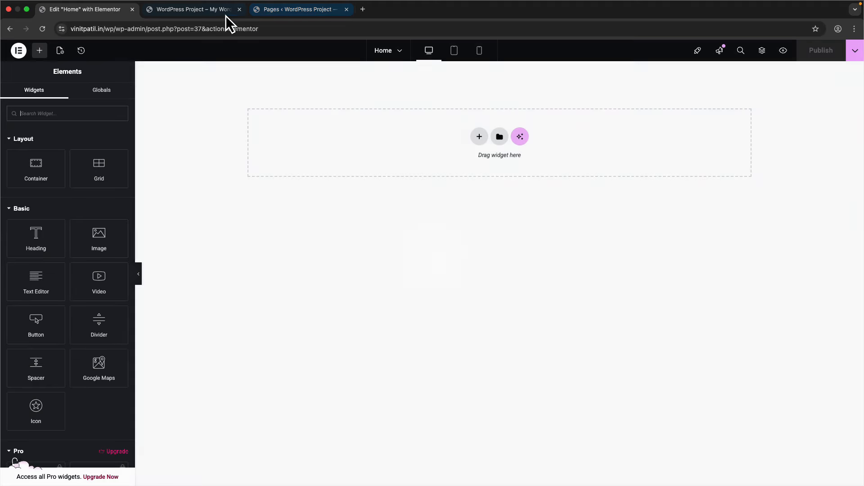
- Look over the site and editor tabs, then reopen Quick Edit for Home in Pages
{"action": "left_click", "coordinate": [223, 12]}
{"action": "left_click", "coordinate": [68, 9]}
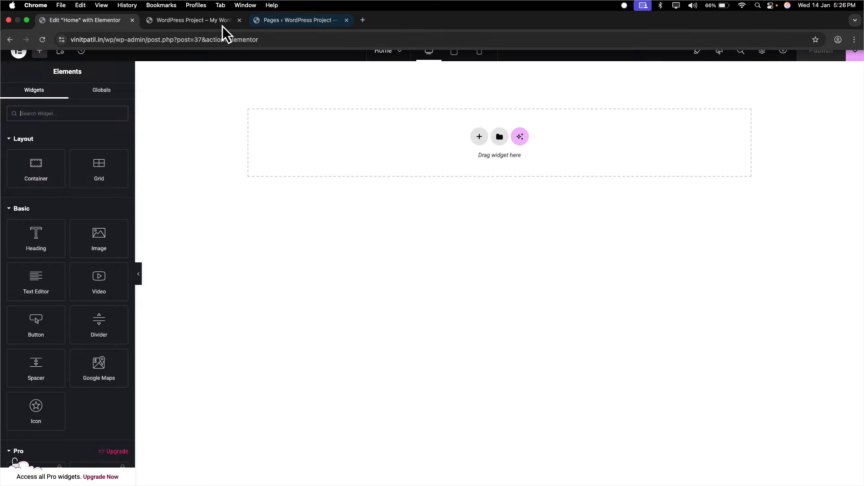
{"action": "left_click", "coordinate": [288, 9]}
{"action": "left_click", "coordinate": [135, 156]}
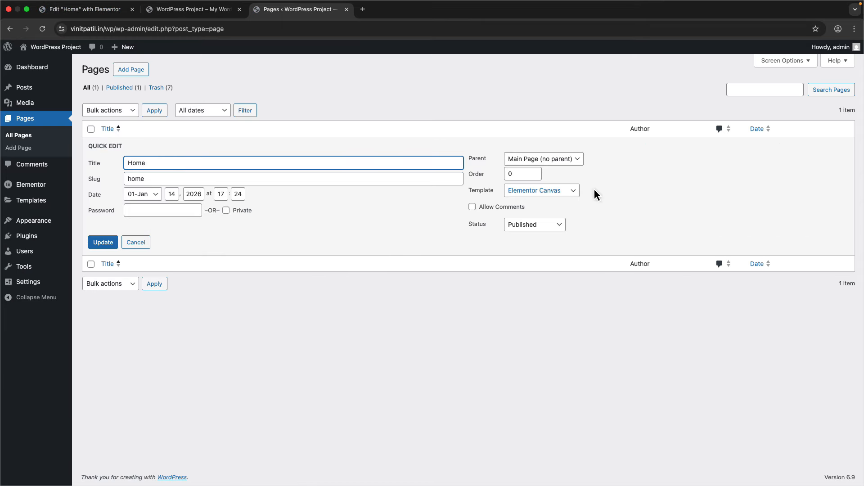
- Change the Home page's template to Elementor Full Width and save it
{"action": "left_click", "coordinate": [543, 190]}
{"action": "left_click", "coordinate": [543, 199]}
{"action": "left_click", "coordinate": [110, 242]}
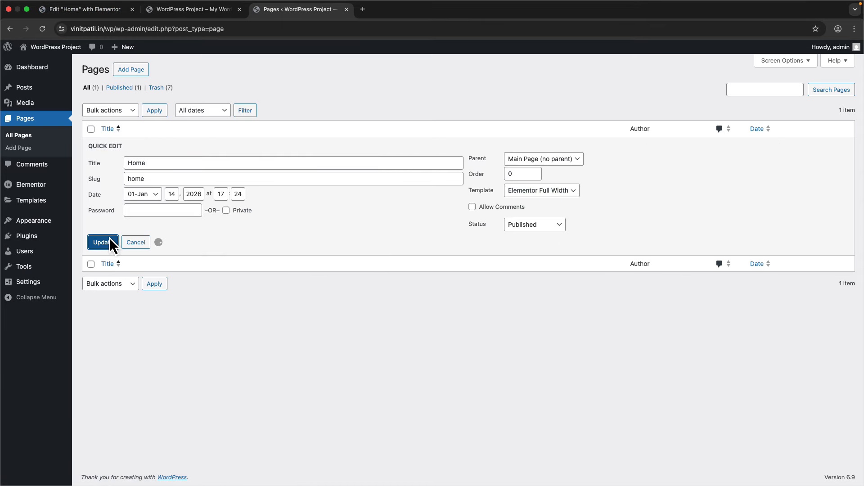
- Reload the live home page and compare it with the Elementor editor, ending on the Pages list
{"action": "left_click", "coordinate": [106, 10]}
{"action": "left_click", "coordinate": [186, 10]}
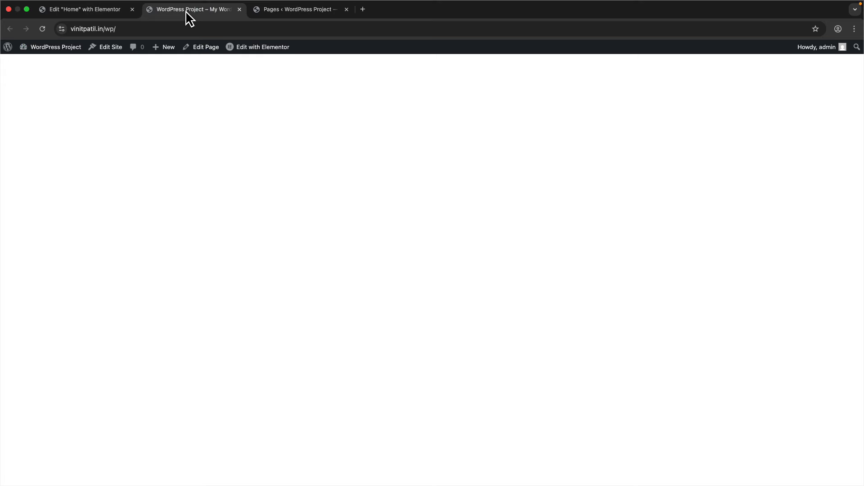
{"action": "left_click", "coordinate": [43, 31]}
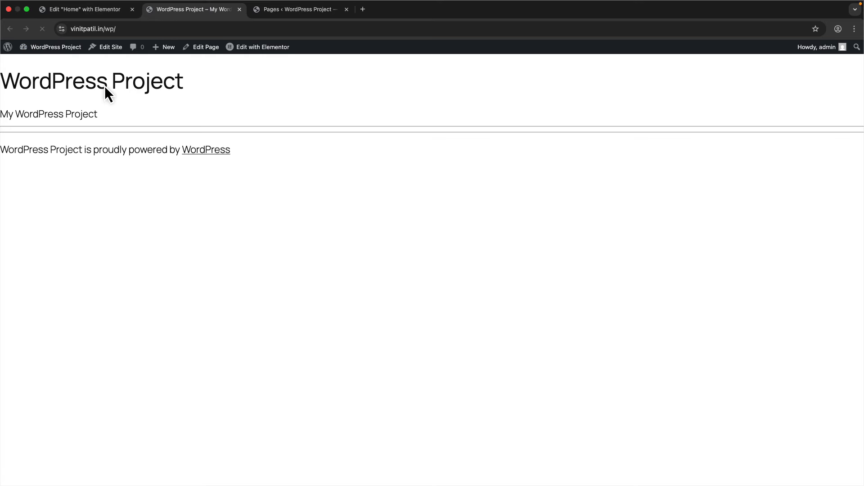
{"action": "left_click", "coordinate": [84, 9]}
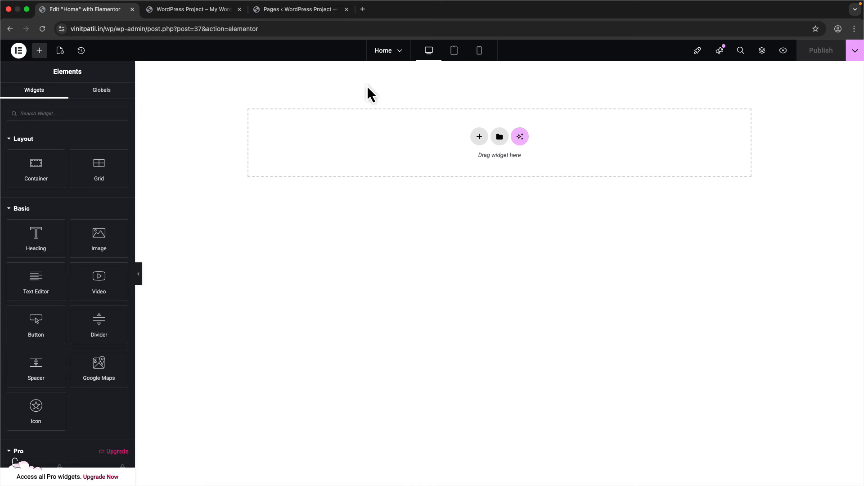
{"action": "left_click", "coordinate": [212, 9]}
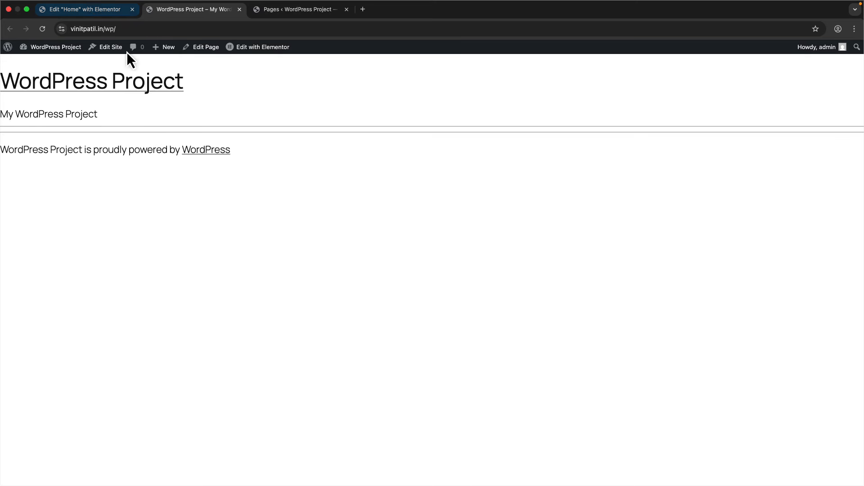
{"action": "left_click", "coordinate": [84, 10]}
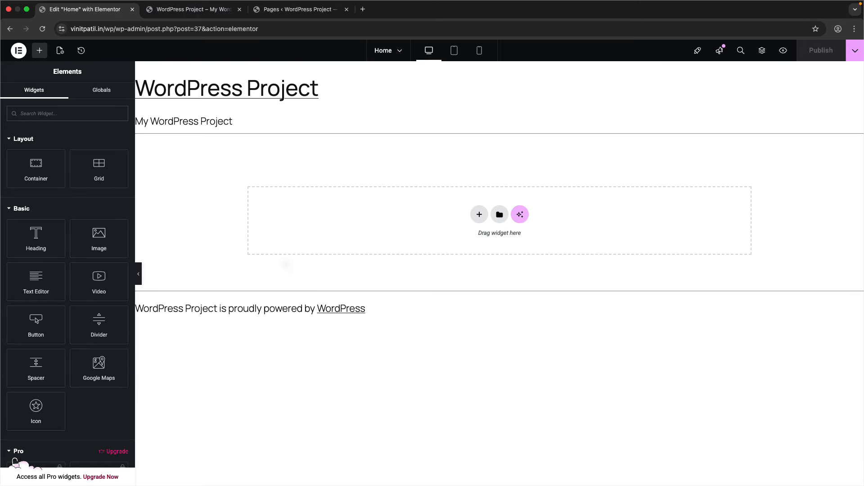
{"action": "left_click", "coordinate": [202, 14]}
{"action": "left_click", "coordinate": [253, 13]}
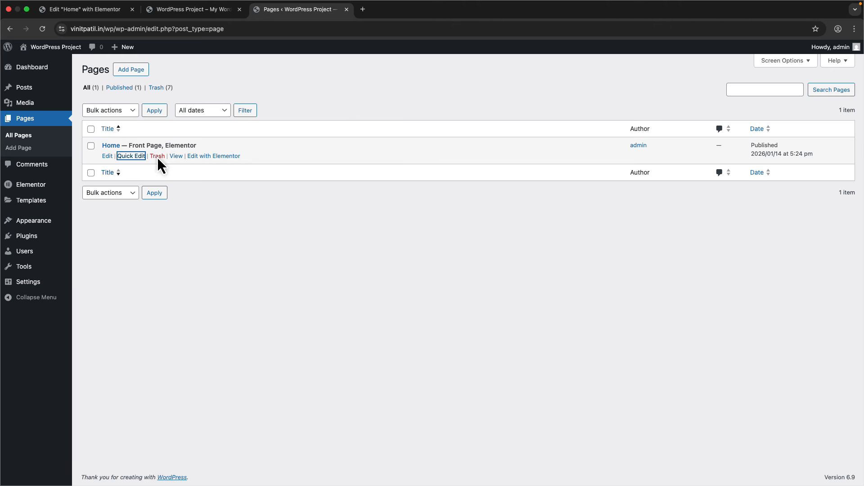
- Set Home's template back to Elementor Canvas via Quick Edit, update, and reload the Elementor editor
{"action": "left_click", "coordinate": [136, 156]}
{"action": "left_click", "coordinate": [535, 190]}
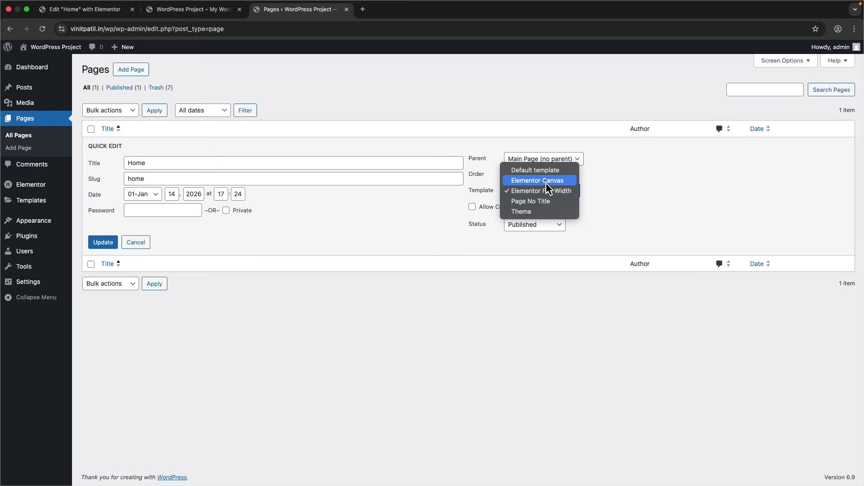
{"action": "left_click", "coordinate": [547, 189]}
{"action": "left_click", "coordinate": [105, 243]}
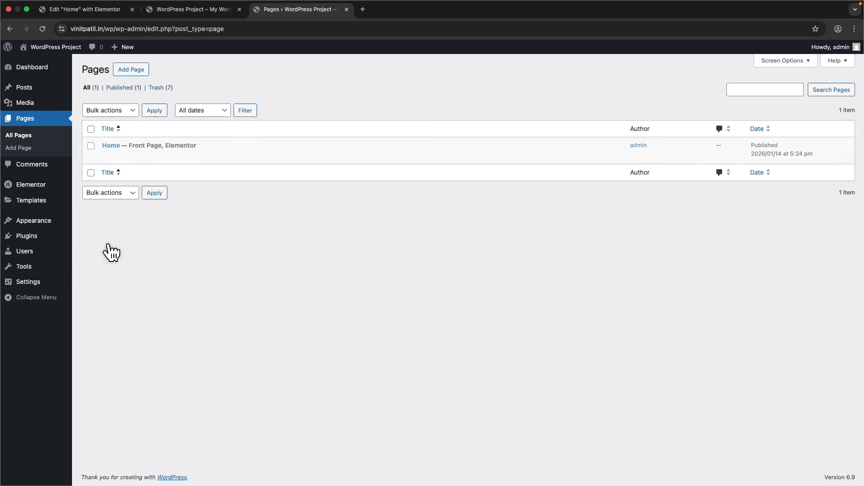
{"action": "left_click", "coordinate": [85, 9]}
{"action": "left_click", "coordinate": [42, 28]}
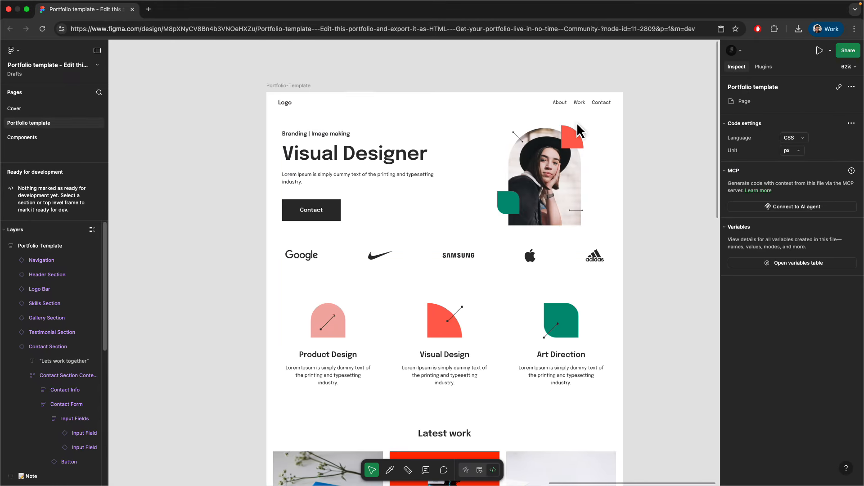
- Turn off Dev Mode and double-click the hero portrait to select HeaderImage 1
{"action": "left_click", "coordinate": [480, 473]}
{"action": "double_click", "coordinate": [540, 197]}
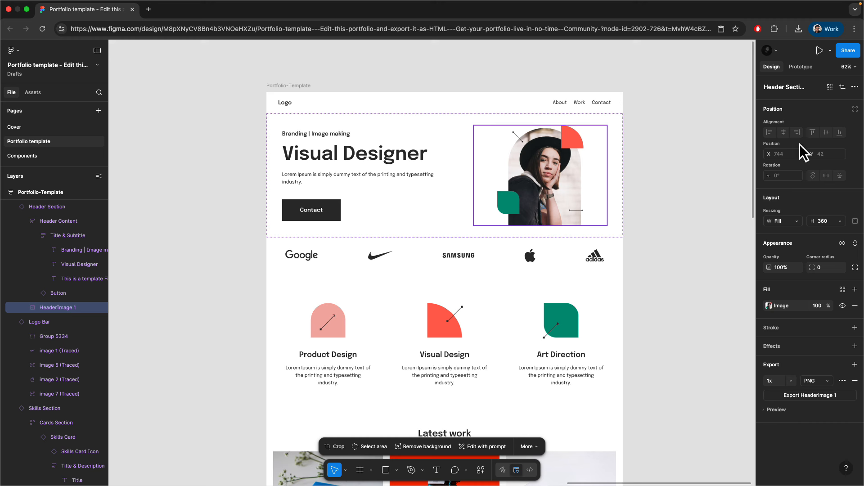
{"action": "left_click", "coordinate": [782, 410]}
{"action": "scroll", "coordinate": [795, 453], "scroll_direction": "down", "scroll_amount": 2}
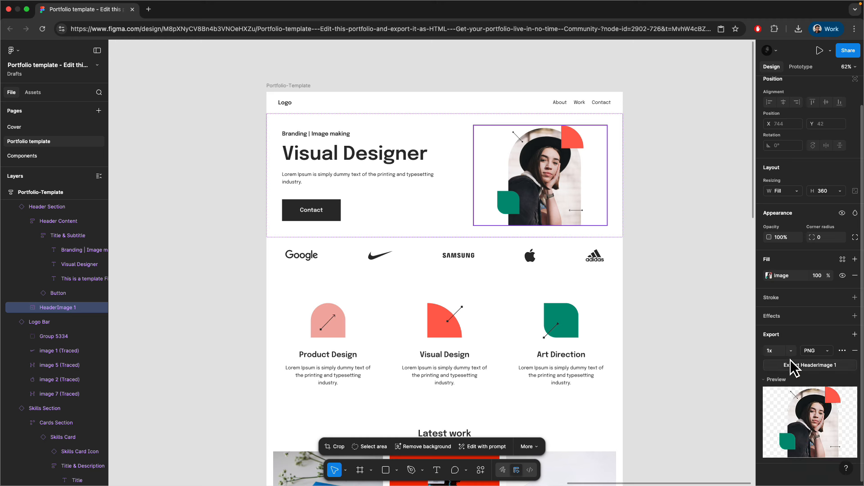
{"action": "left_click", "coordinate": [811, 356]}
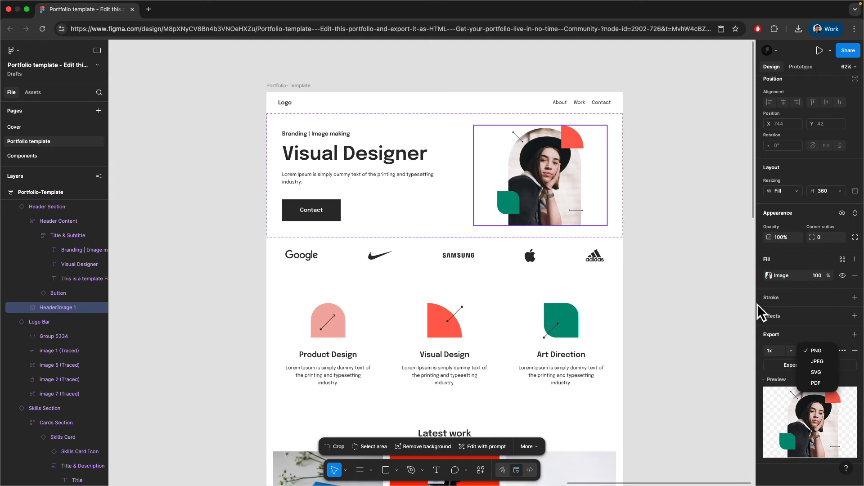
{"action": "left_click", "coordinate": [820, 352]}
{"action": "scroll", "coordinate": [468, 301], "scroll_direction": "down", "scroll_amount": 10}
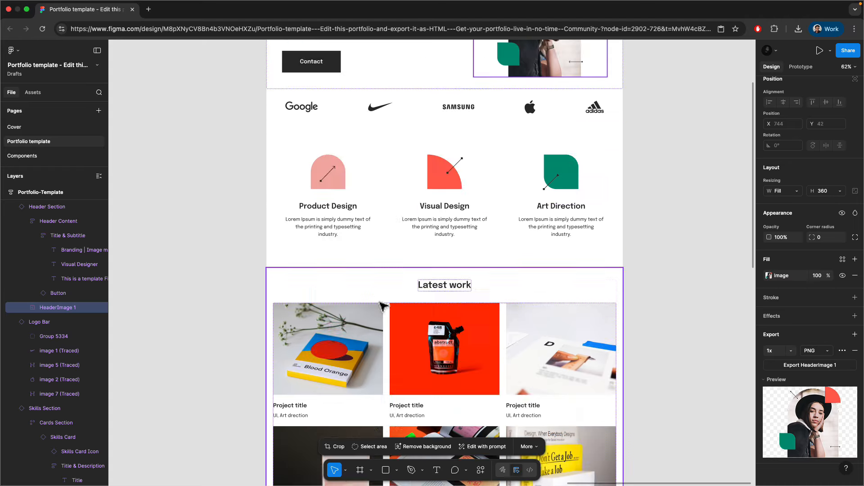
{"action": "left_click", "coordinate": [522, 294]}
{"action": "left_click", "coordinate": [523, 295]}
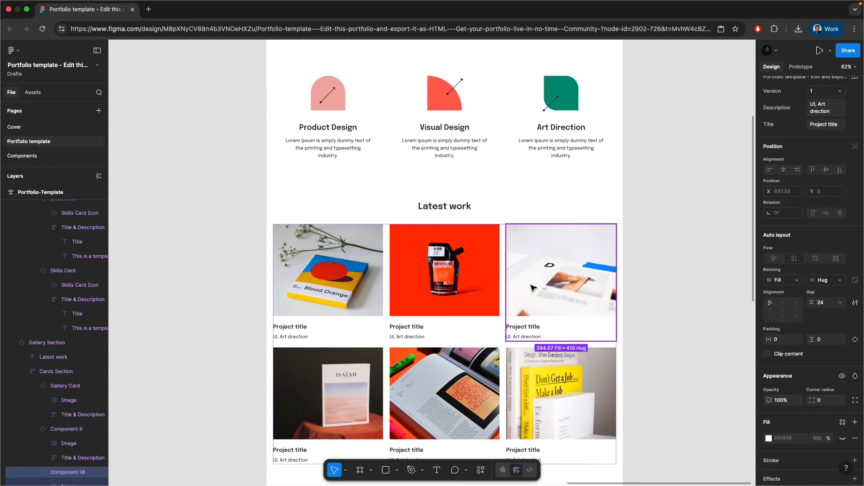
{"action": "left_click", "coordinate": [532, 288]}
{"action": "scroll", "coordinate": [790, 418], "scroll_direction": "down", "scroll_amount": 1}
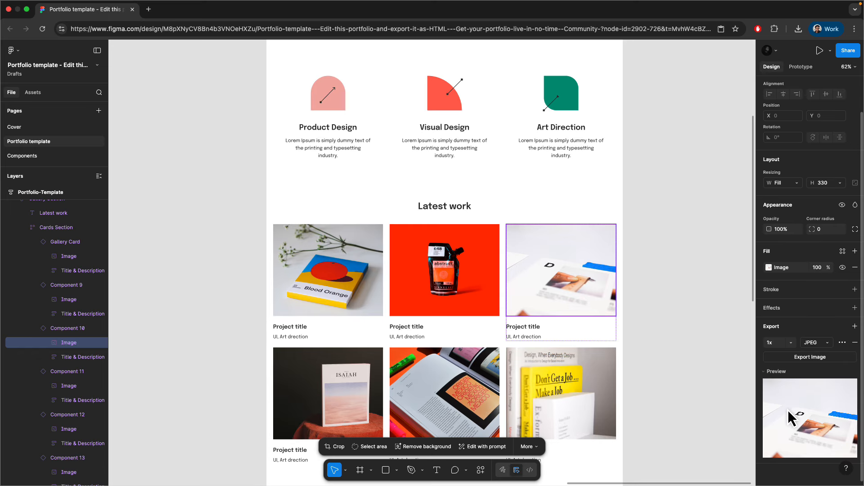
{"action": "left_click", "coordinate": [813, 345]}
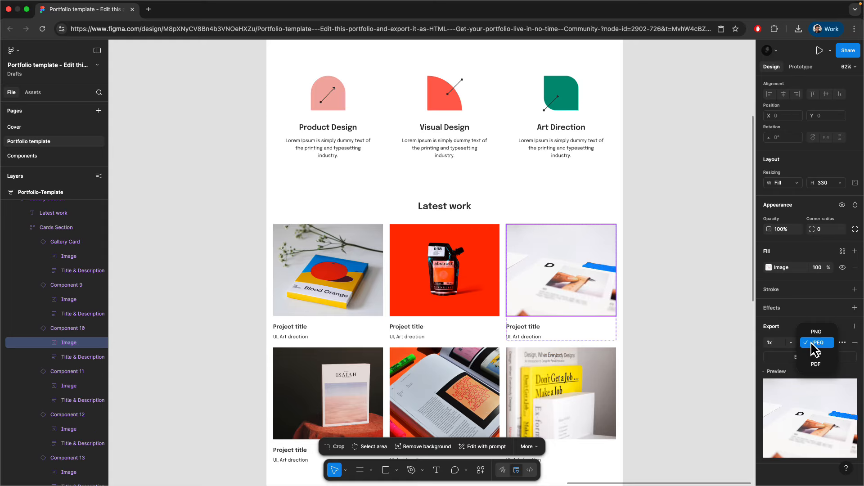
{"action": "scroll", "coordinate": [610, 289], "scroll_direction": "up", "scroll_amount": 5}
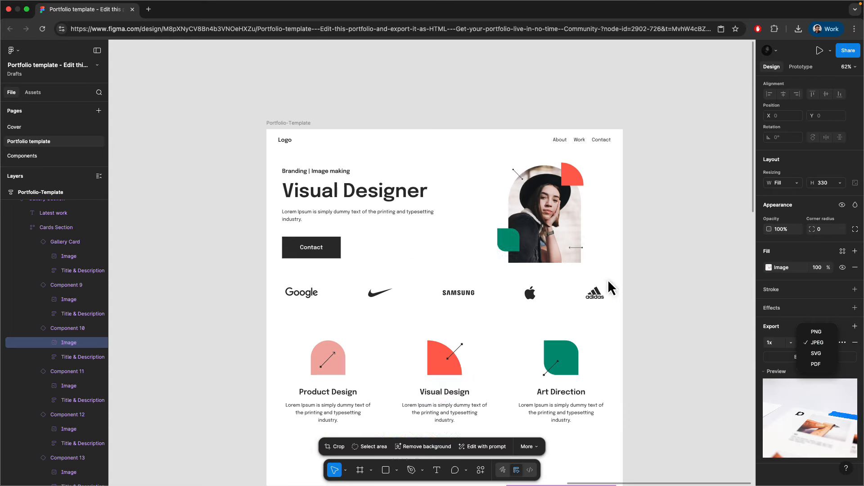
{"action": "double_click", "coordinate": [558, 240]}
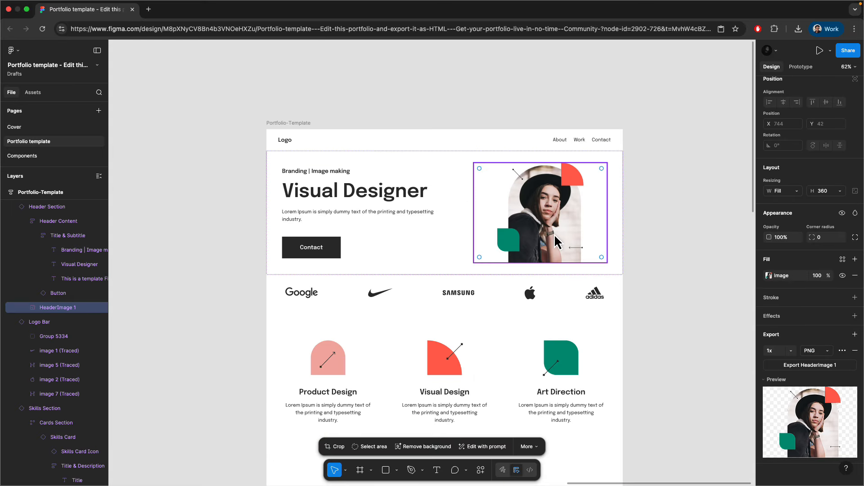
{"action": "left_click", "coordinate": [789, 353]}
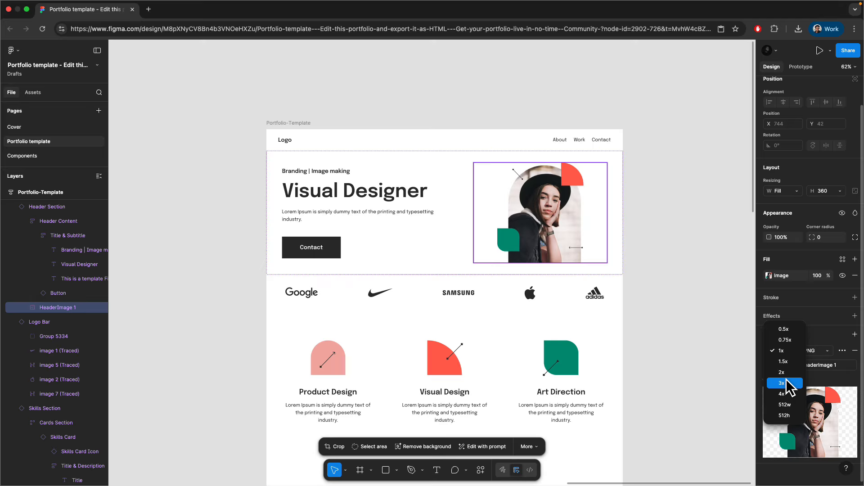
{"action": "left_click", "coordinate": [700, 364]}
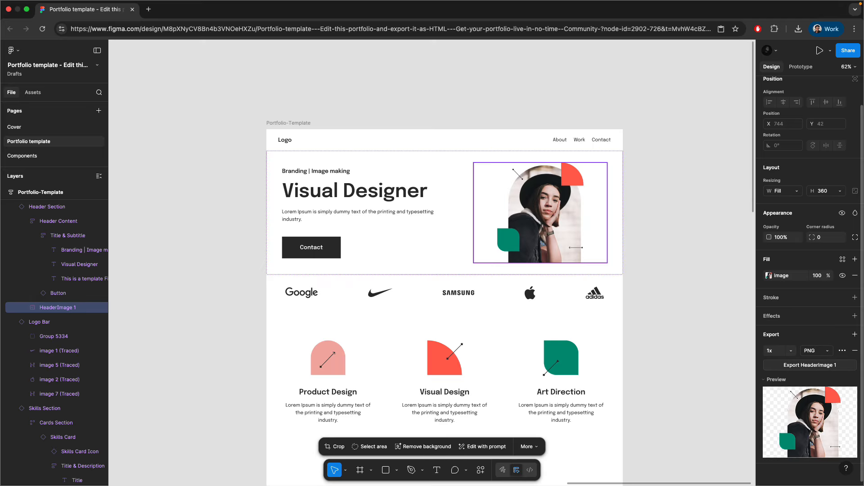
{"action": "scroll", "coordinate": [514, 295], "scroll_direction": "down", "scroll_amount": 5}
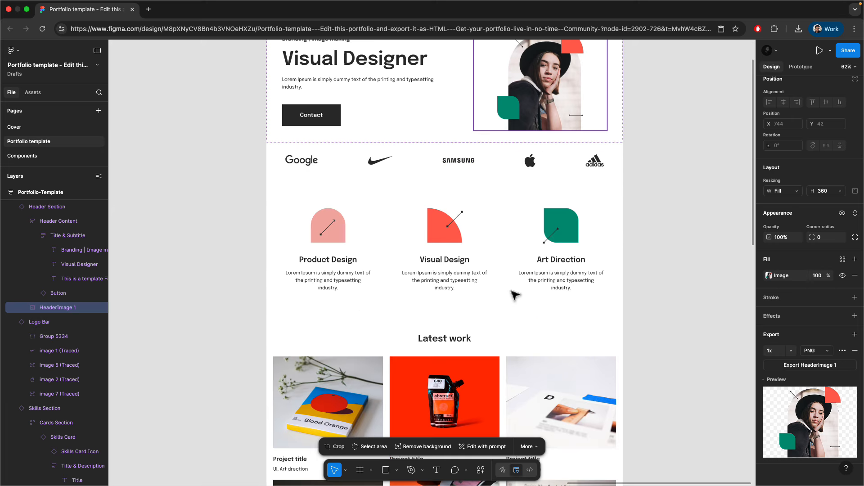
{"action": "scroll", "coordinate": [513, 295], "scroll_direction": "down", "scroll_amount": 6}
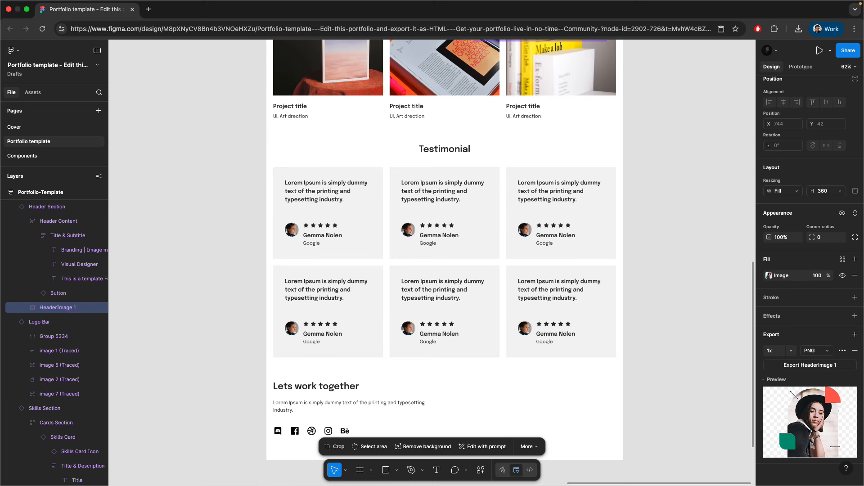
{"action": "scroll", "coordinate": [389, 215], "scroll_direction": "up", "scroll_amount": 12}
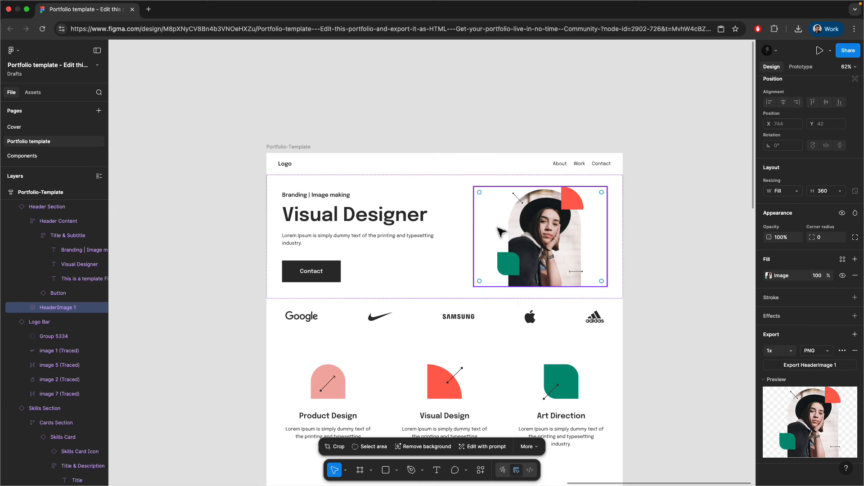
{"action": "scroll", "coordinate": [389, 215], "scroll_direction": "up", "scroll_amount": 3}
{"action": "scroll", "coordinate": [405, 215], "scroll_direction": "up", "scroll_amount": 1}
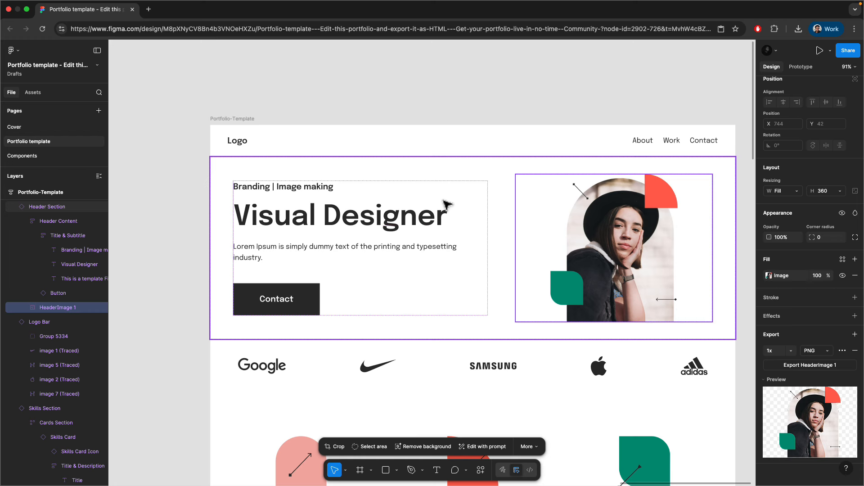
{"action": "scroll", "coordinate": [447, 205], "scroll_direction": "down", "scroll_amount": 1}
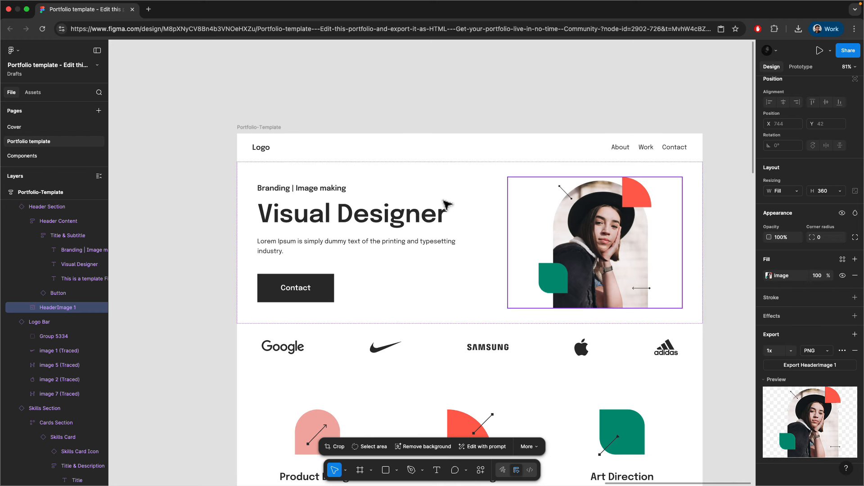
{"action": "left_click", "coordinate": [254, 171]}
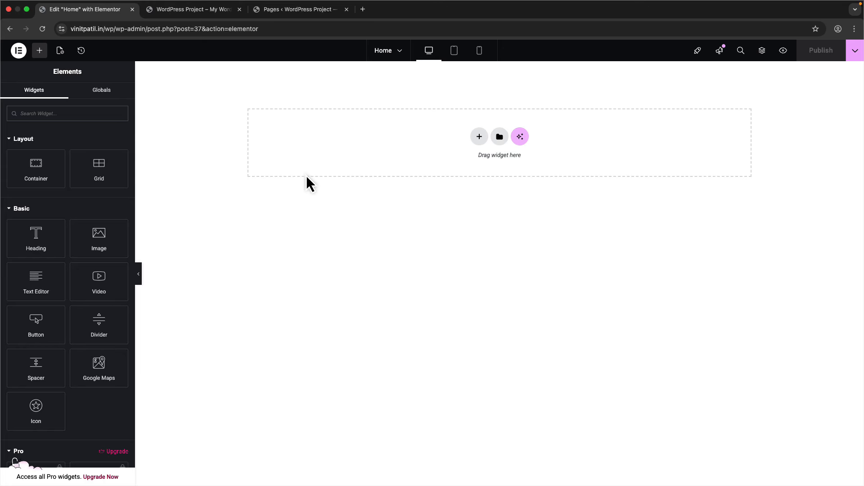
- Start a new section from the drop area's + button to bring up the Flexbox or Grid choice
{"action": "left_click", "coordinate": [478, 138]}
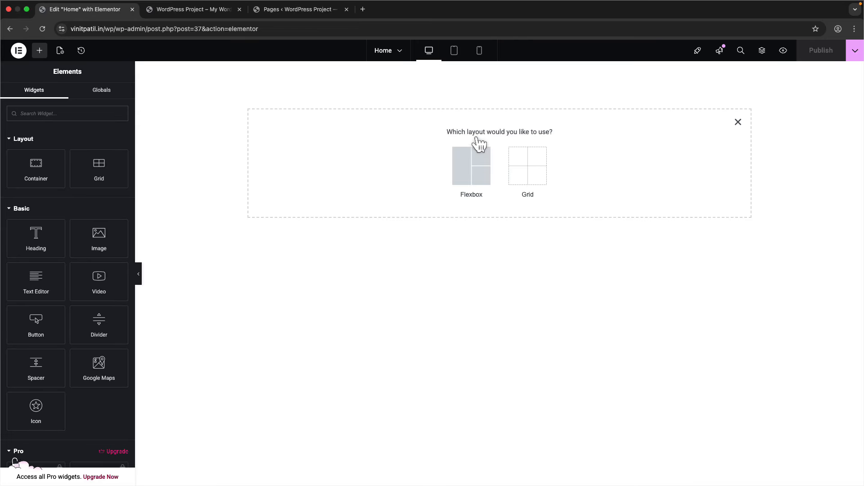
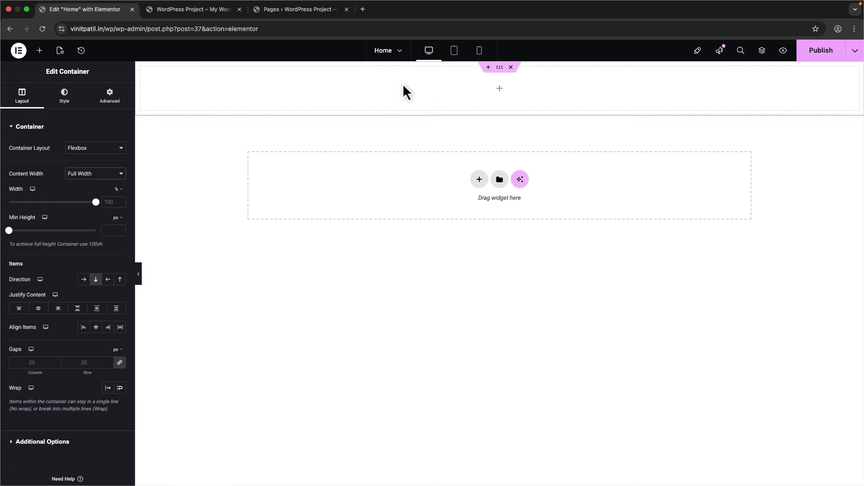
- Set the top container's Content Width to Boxed with a 1280 px width
{"action": "left_click", "coordinate": [101, 175]}
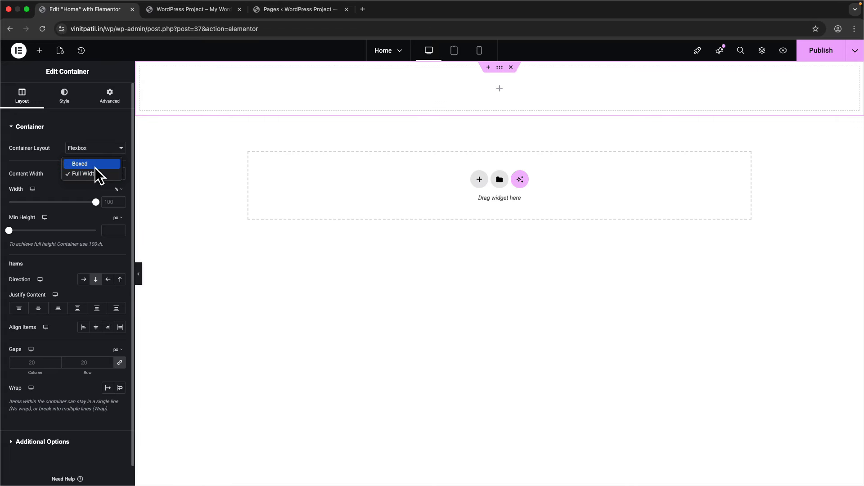
{"action": "left_click", "coordinate": [96, 164]}
{"action": "left_click", "coordinate": [109, 203]}
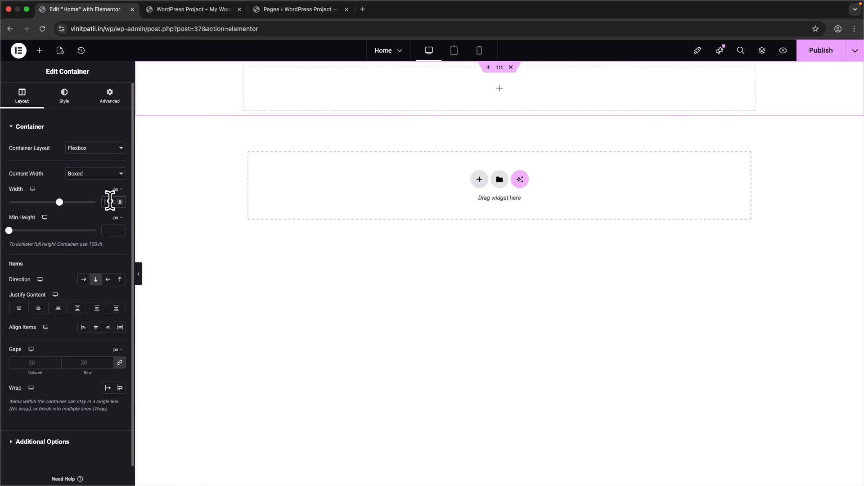
{"action": "type", "text": "1280"}
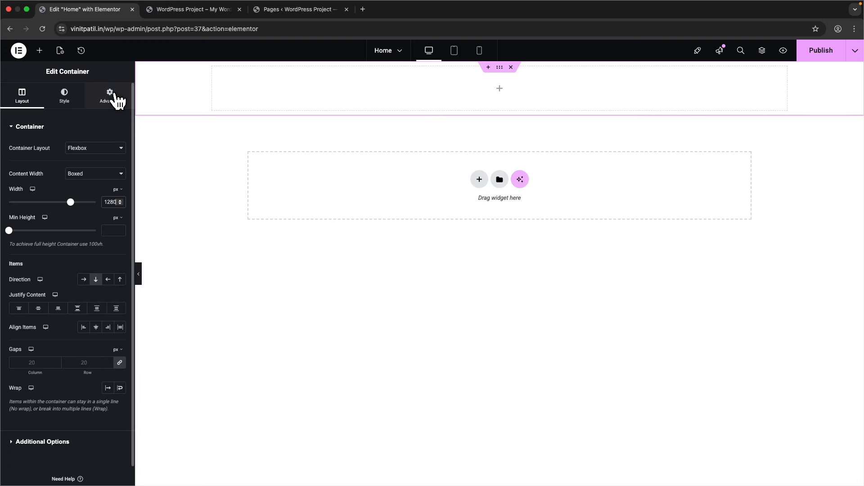
{"action": "key", "text": "ctrl+Right"}
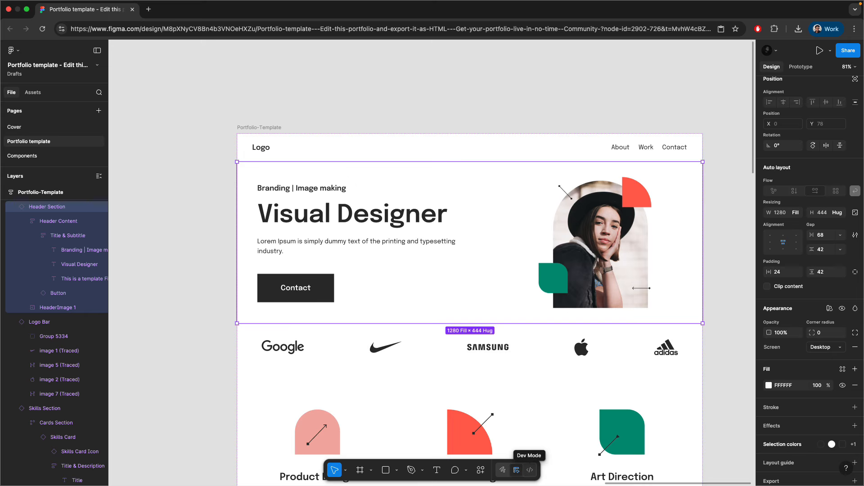
- Read the Header Section's 42px 24px padding and 42px 68px gap in Figma's Dev Mode
{"action": "left_click", "coordinate": [529, 470]}
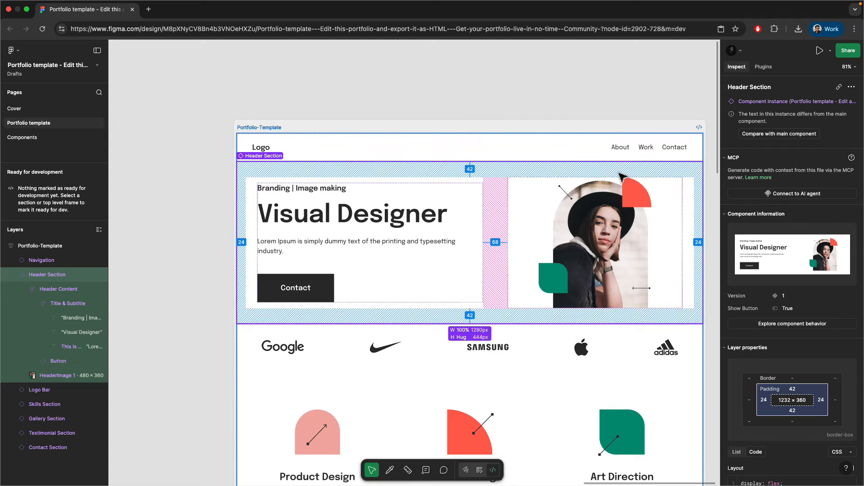
{"action": "scroll", "coordinate": [765, 318], "scroll_direction": "down", "scroll_amount": 5}
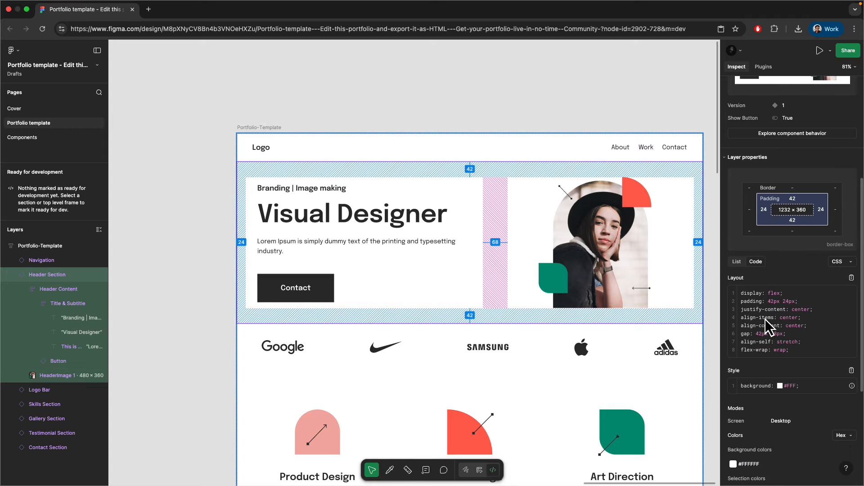
{"action": "left_click", "coordinate": [480, 471]}
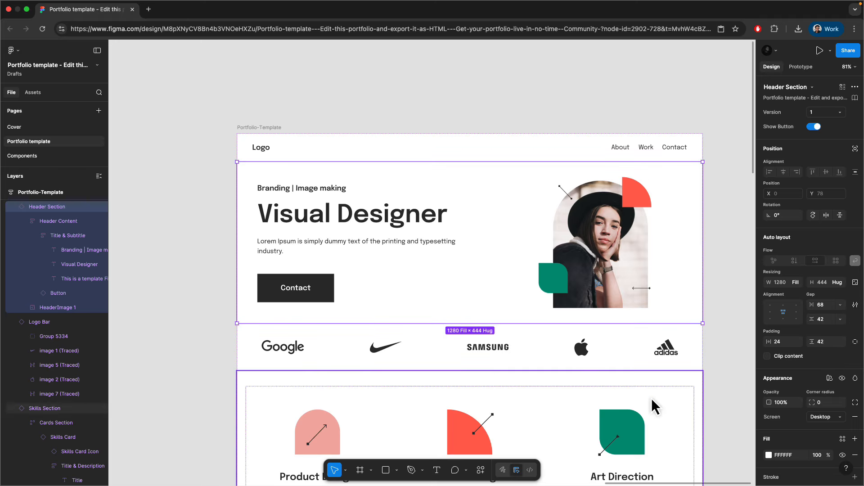
{"action": "left_click", "coordinate": [528, 470]}
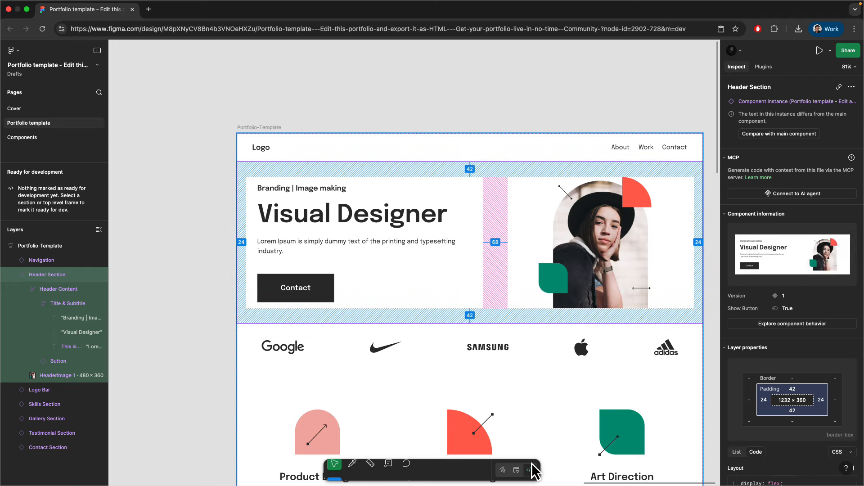
{"action": "scroll", "coordinate": [786, 337], "scroll_direction": "down", "scroll_amount": 5}
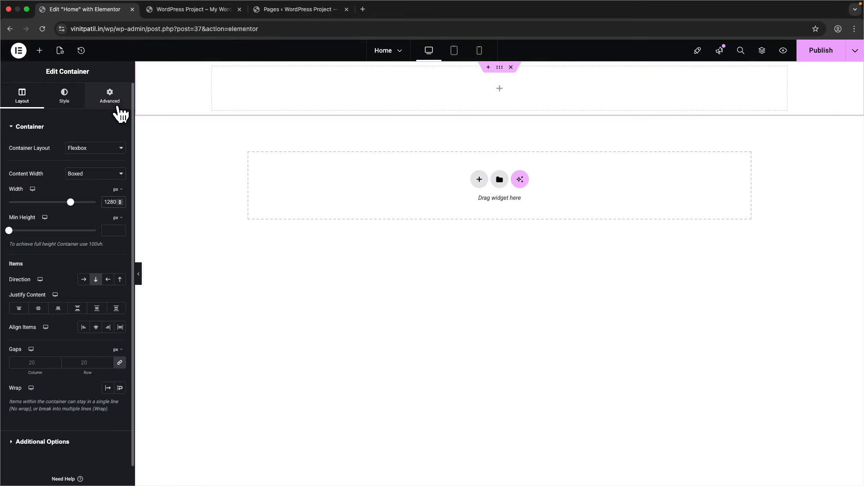
- Reset the container's linked margin and padding to 0 in the Advanced settings
{"action": "left_click", "coordinate": [114, 109]}
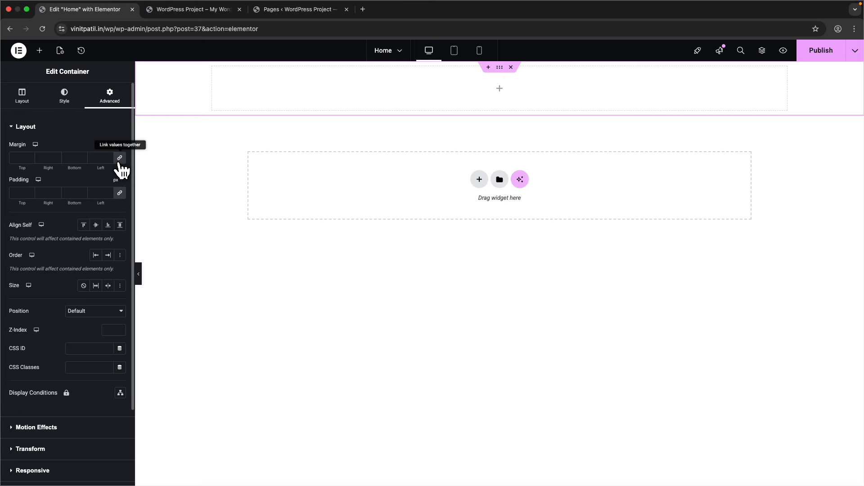
{"action": "left_click", "coordinate": [119, 158]}
{"action": "left_click", "coordinate": [120, 194]}
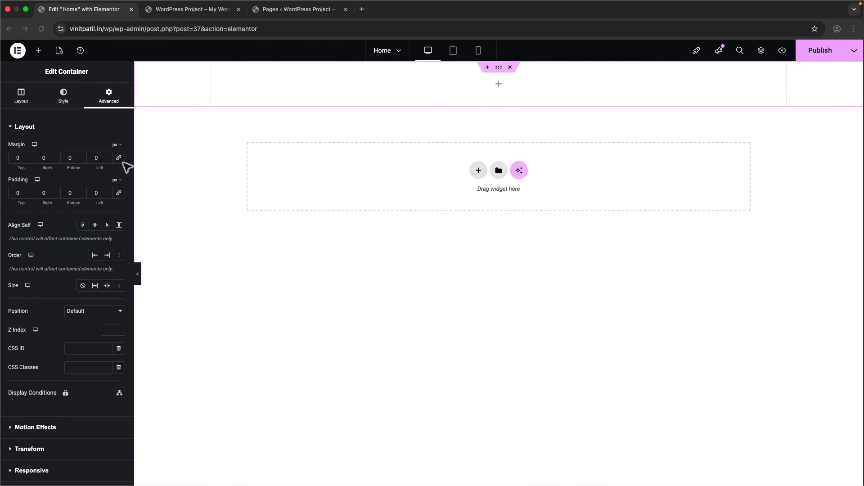
- Enter container padding of 42 px top and bottom, 24 px left and right
{"action": "double_click", "coordinate": [23, 193]}
{"action": "type", "text": "40"}
{"action": "key", "text": "Tab"}
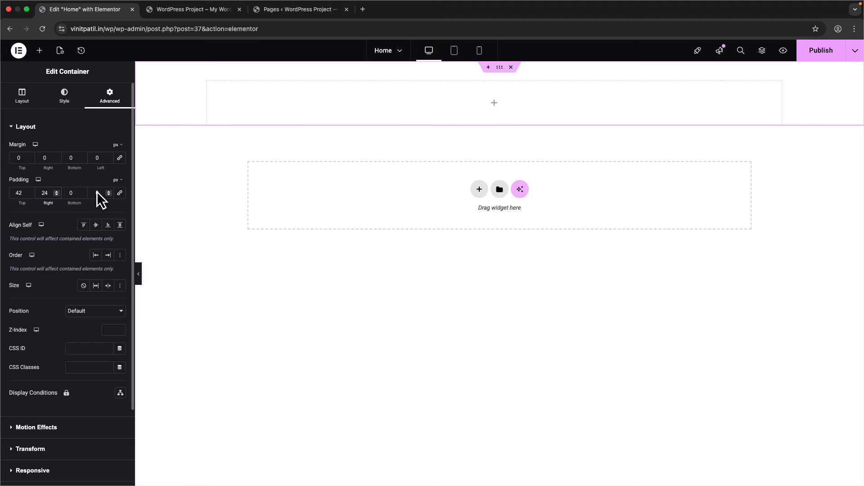
{"action": "double_click", "coordinate": [73, 193]}
{"action": "type", "text": "430"}
{"action": "key", "text": "BackSpace"}
{"action": "key", "text": "BackSpace"}
{"action": "type", "text": "2"}
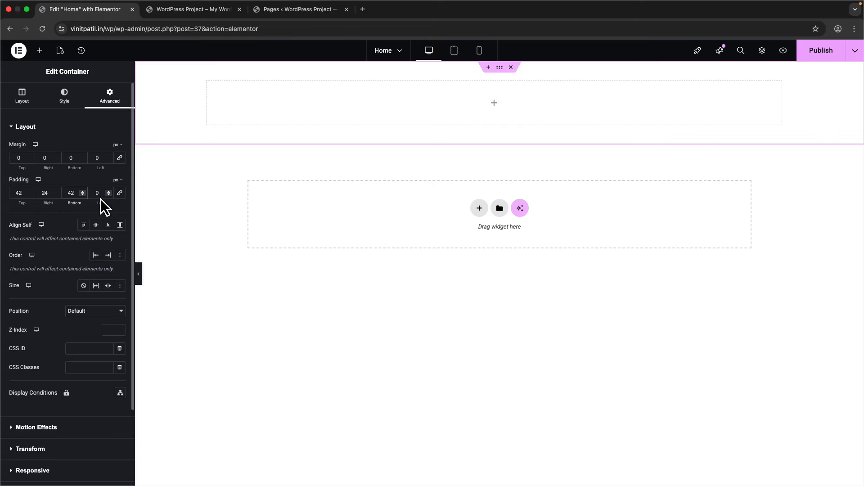
{"action": "type", "text": "3"}
{"action": "key", "text": "super+a"}
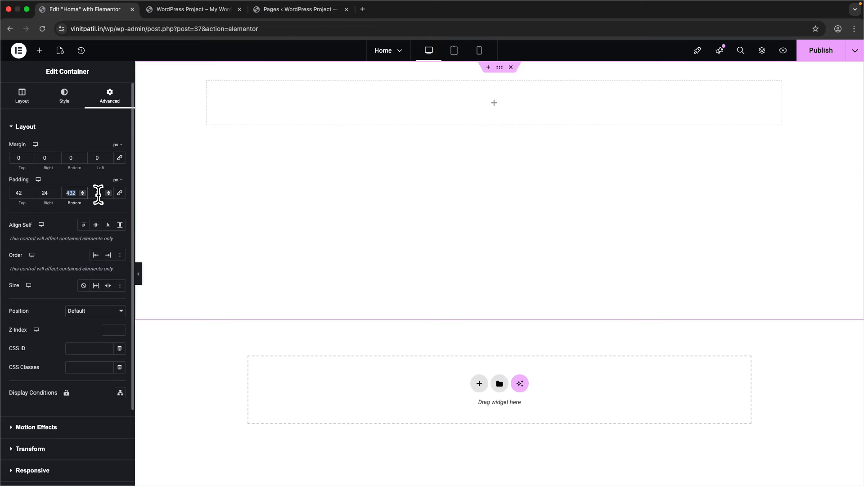
{"action": "type", "text": "42"}
{"action": "key", "text": "Tab"}
{"action": "type", "text": "24"}
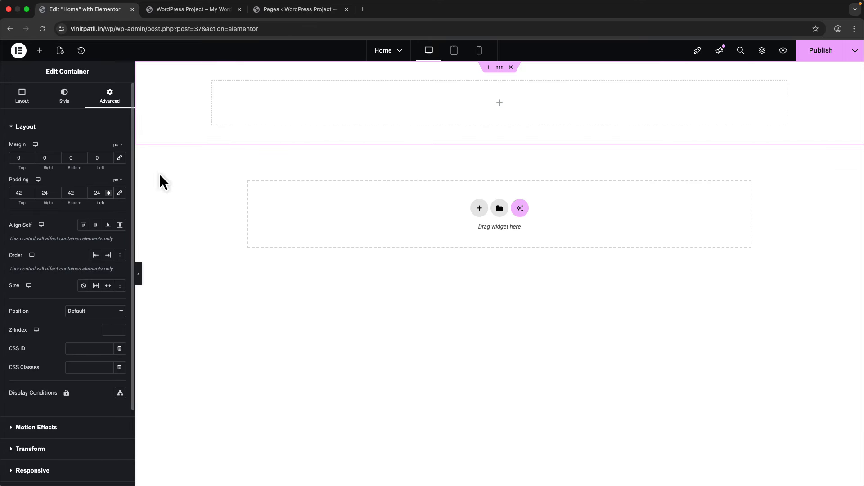
{"action": "left_click", "coordinate": [20, 100]}
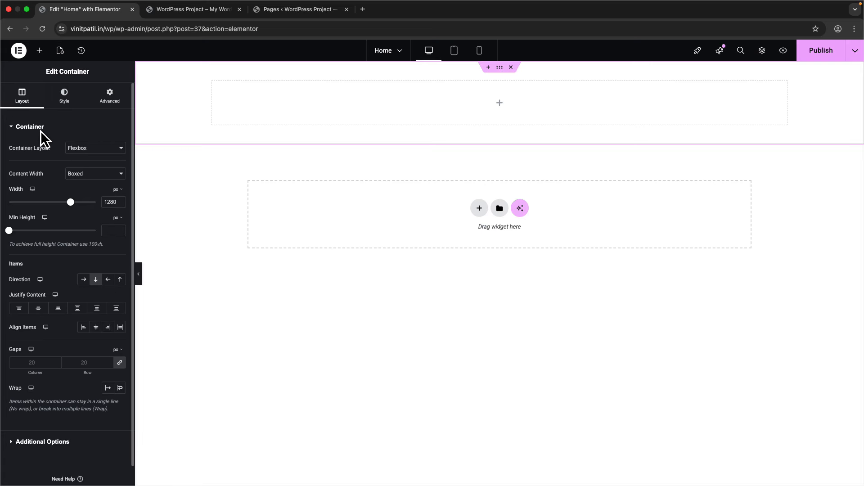
{"action": "key", "text": "ctrl+Right"}
- Check the subtitle's typography in Figma, then nest a new container inside the top section
{"action": "left_click", "coordinate": [328, 192]}
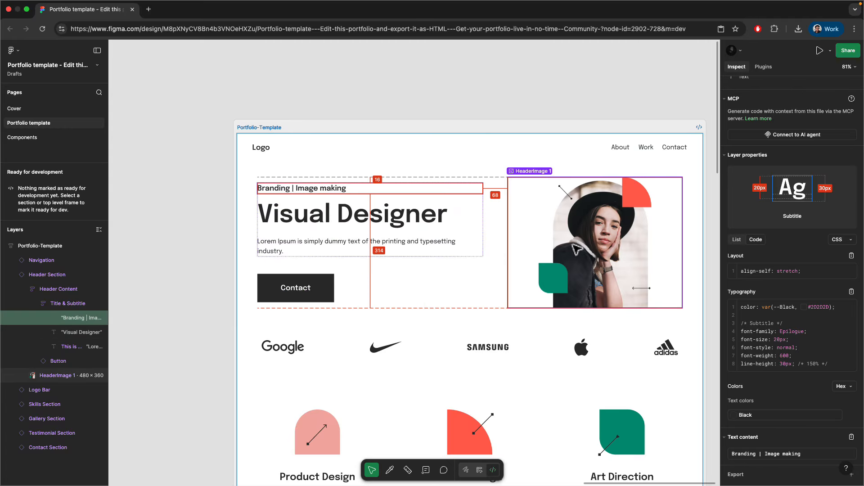
{"action": "key", "text": "ctrl+Left"}
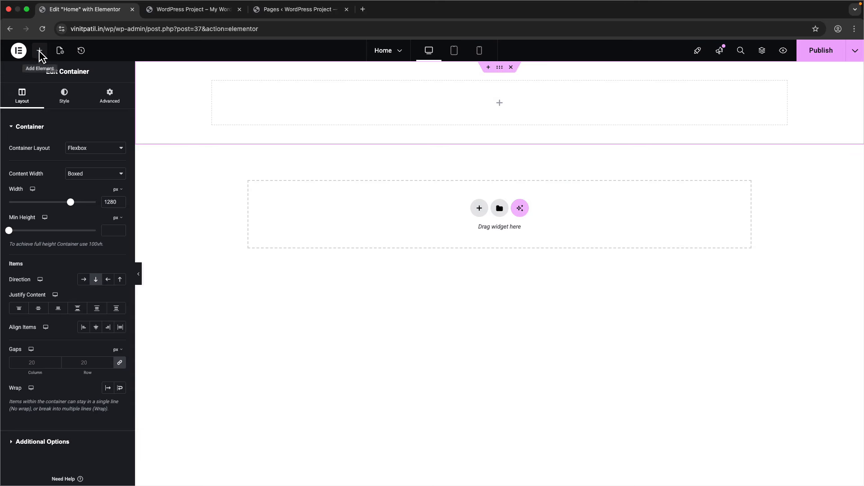
{"action": "left_click", "coordinate": [39, 50]}
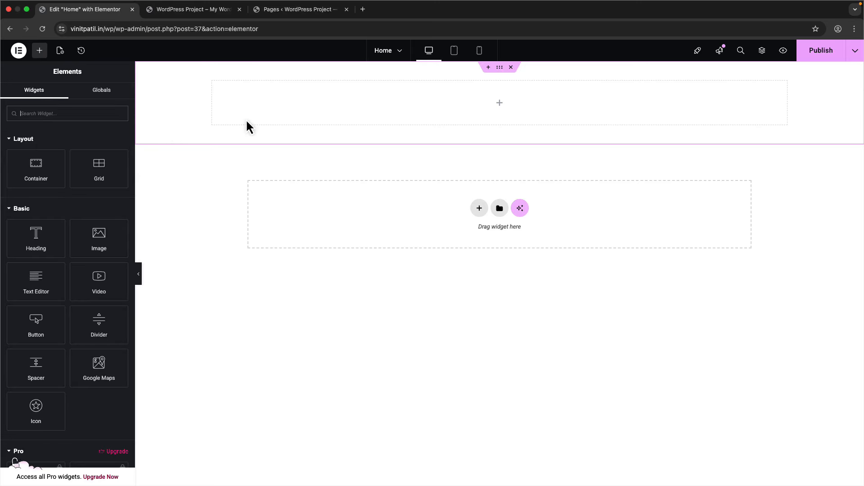
{"action": "left_click_drag", "start_coordinate": [39, 170], "coordinate": [293, 108]}
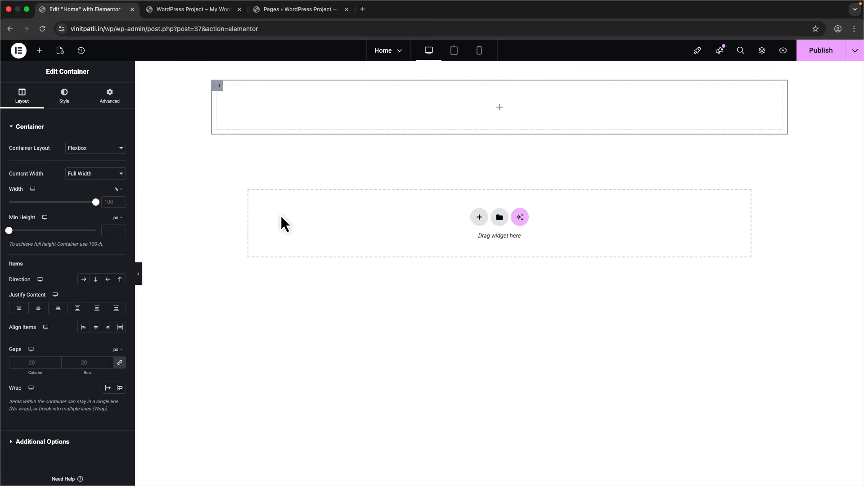
- Open the Structure navigator, move it lower, and expand the inner container
{"action": "right_click", "coordinate": [639, 151]}
{"action": "left_click", "coordinate": [561, 157]}
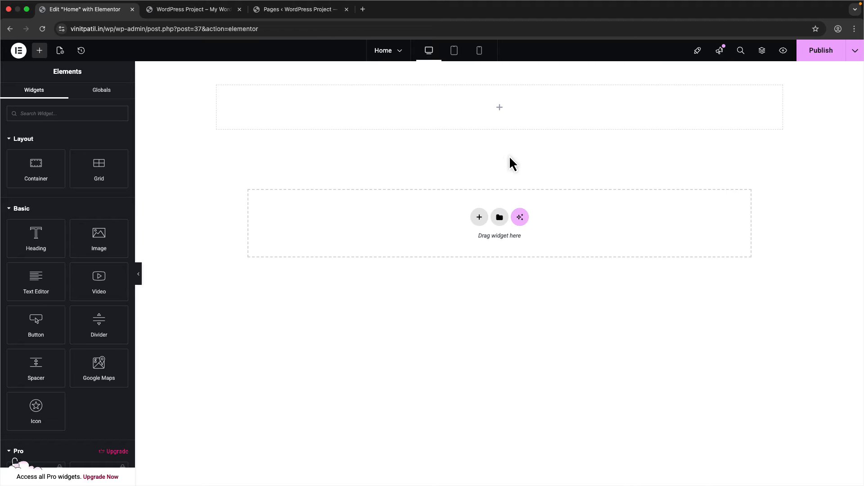
{"action": "right_click", "coordinate": [509, 157]}
{"action": "left_click", "coordinate": [655, 125]}
{"action": "right_click", "coordinate": [656, 119]}
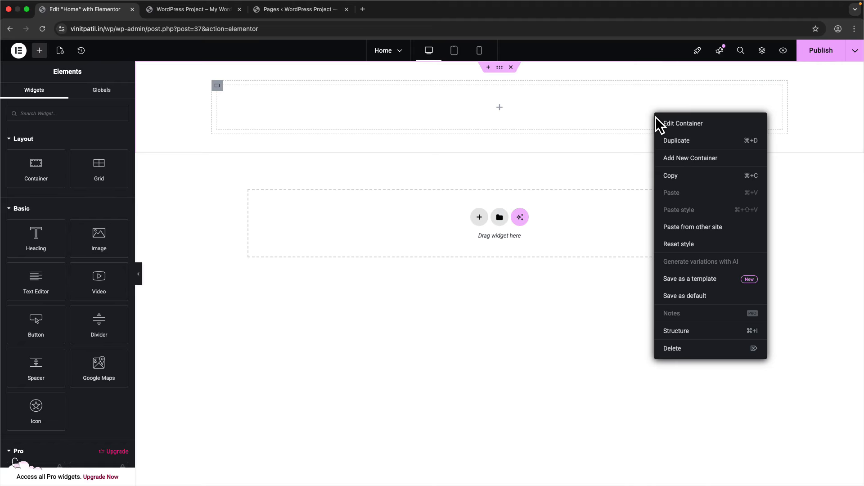
{"action": "left_click", "coordinate": [685, 338]}
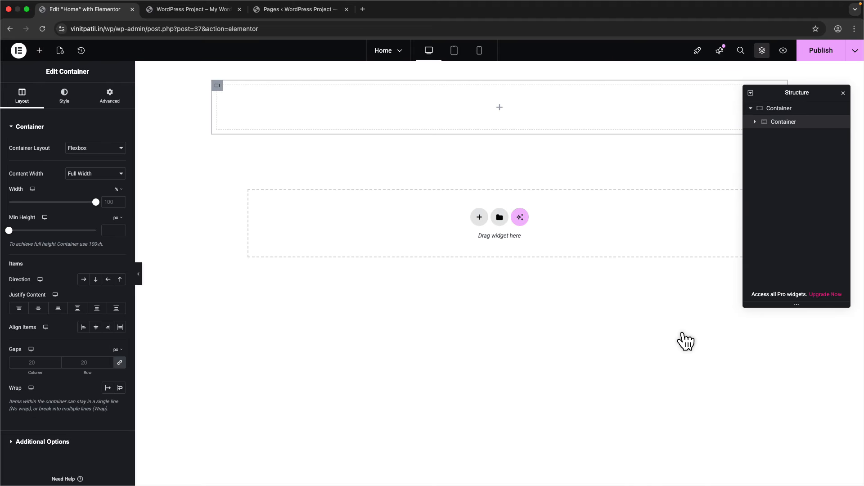
{"action": "left_click_drag", "start_coordinate": [795, 93], "coordinate": [793, 206]}
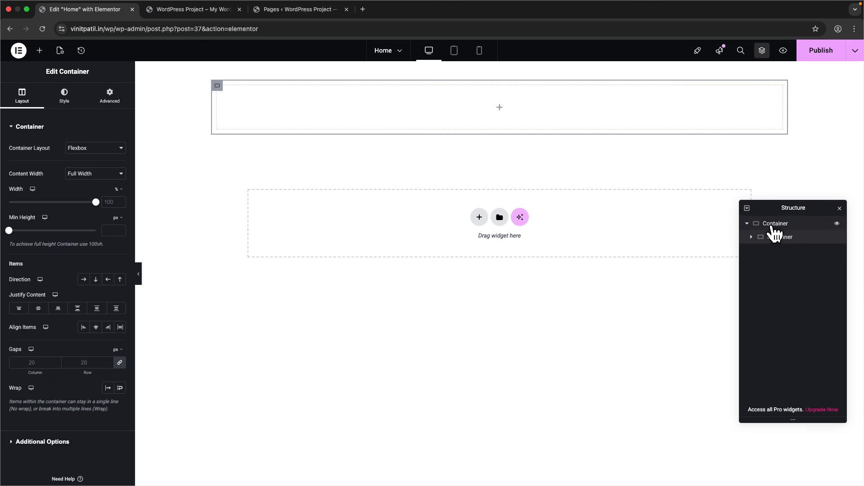
{"action": "left_click", "coordinate": [751, 237]}
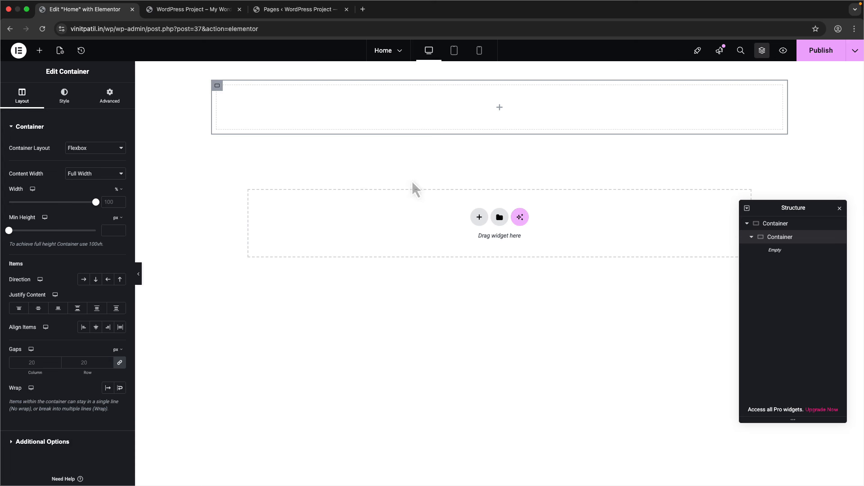
- Duplicate the inner container so the top section holds two inner containers
{"action": "right_click", "coordinate": [787, 253]}
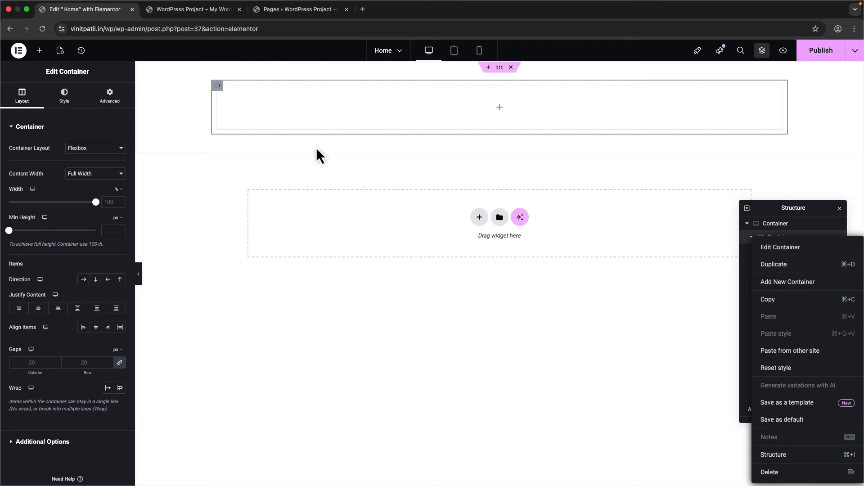
{"action": "left_click", "coordinate": [109, 97]}
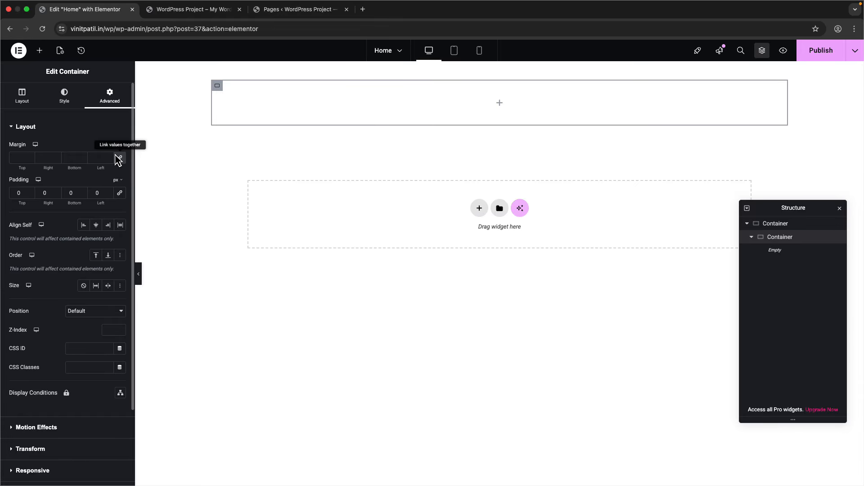
{"action": "right_click", "coordinate": [767, 241]}
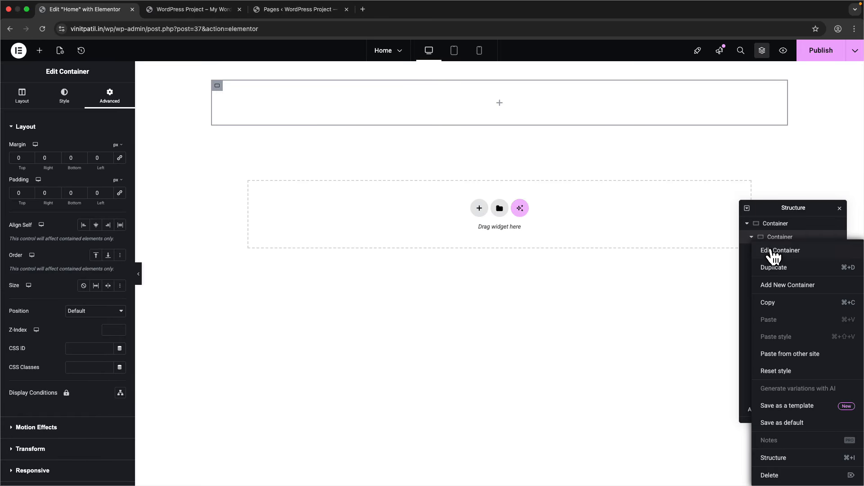
{"action": "left_click", "coordinate": [773, 267]}
{"action": "left_click", "coordinate": [108, 101]}
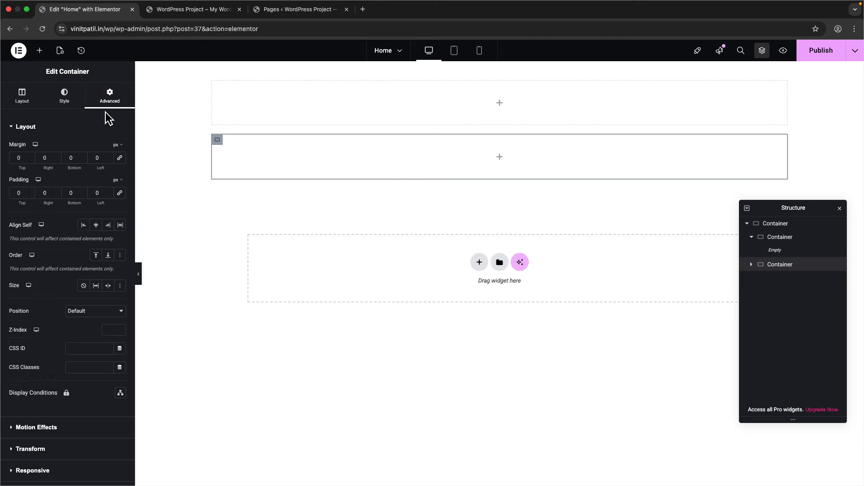
- Select the outer container holding both inner containers in the Structure panel
{"action": "left_click", "coordinate": [785, 238]}
{"action": "left_click", "coordinate": [782, 265]}
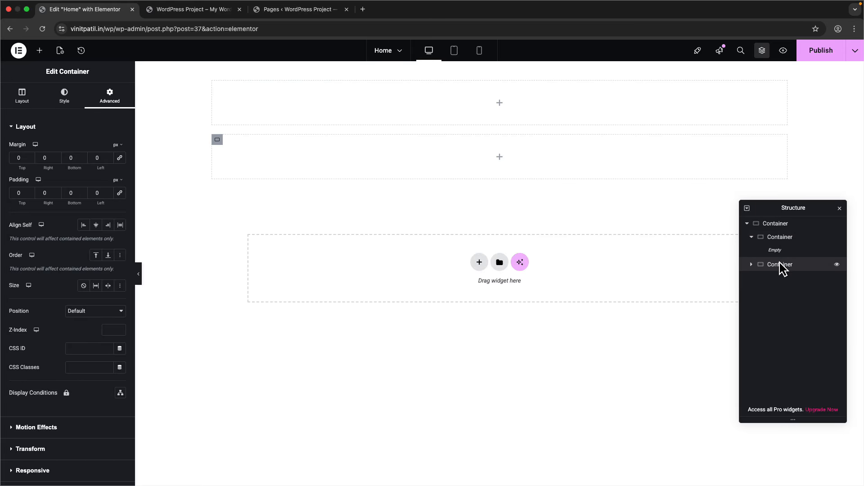
{"action": "left_click", "coordinate": [785, 228]}
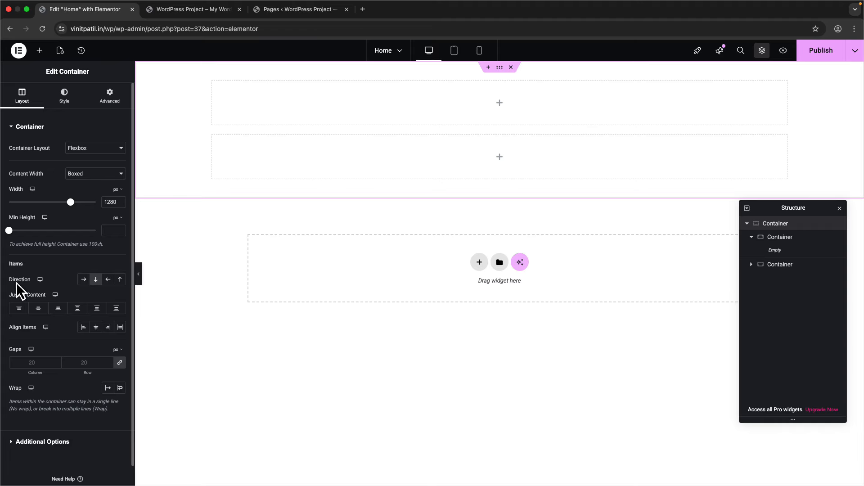
- Set the outer container's Direction to Row, checking the header spacing in Figma
{"action": "left_click", "coordinate": [83, 280]}
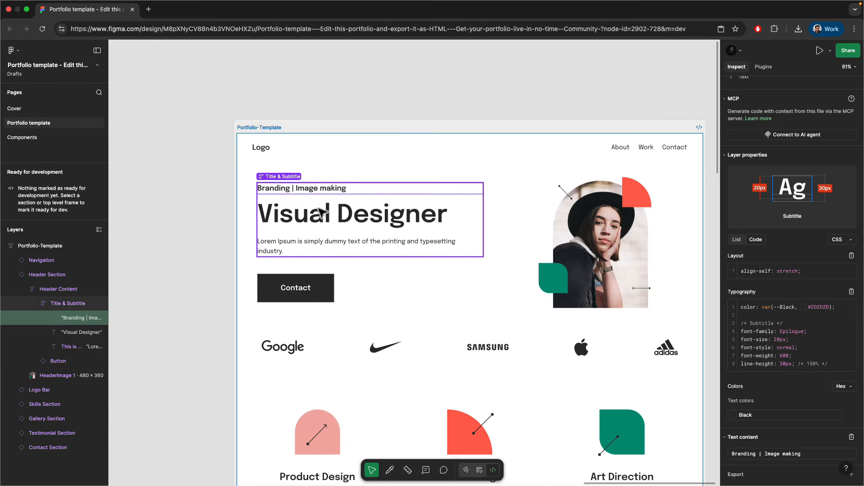
{"action": "left_click", "coordinate": [512, 195]}
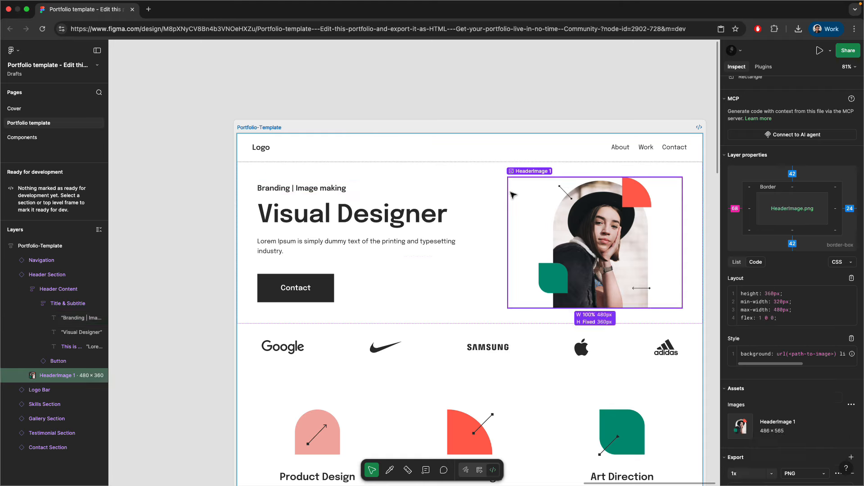
{"action": "left_click", "coordinate": [480, 191]}
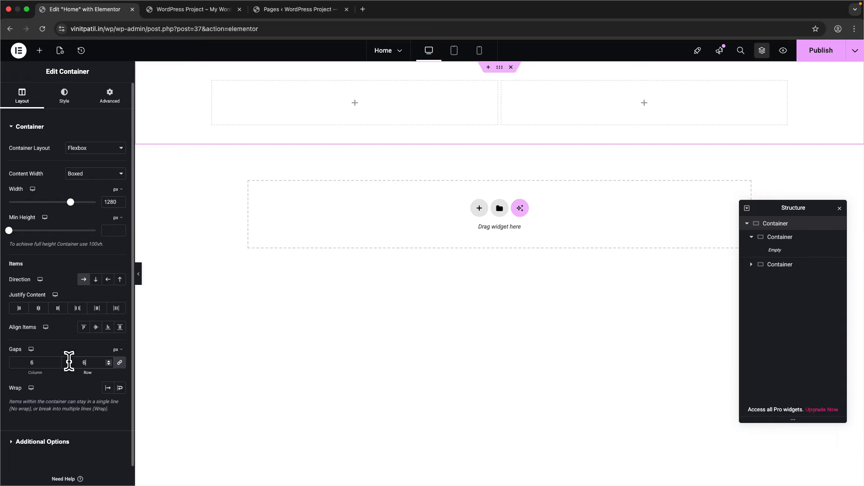
- Set the column and row gaps between the inner containers to 68 px
{"action": "left_click_drag", "start_coordinate": [35, 366], "coordinate": [12, 363]}
{"action": "key", "text": "Tab"}
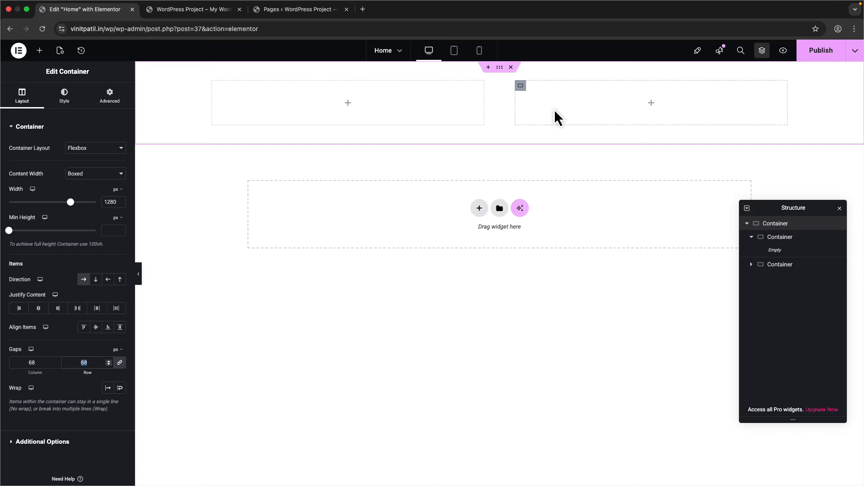
{"action": "left_click", "coordinate": [42, 365]}
{"action": "type", "text": "0"}
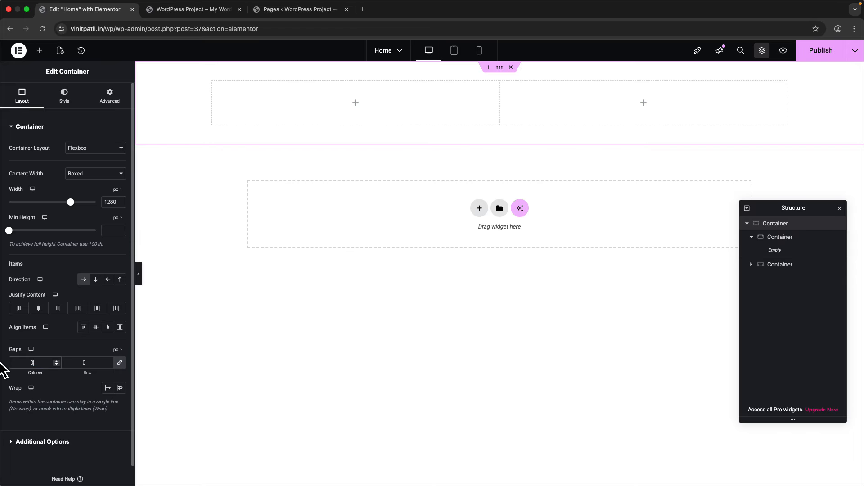
{"action": "left_click", "coordinate": [120, 363]}
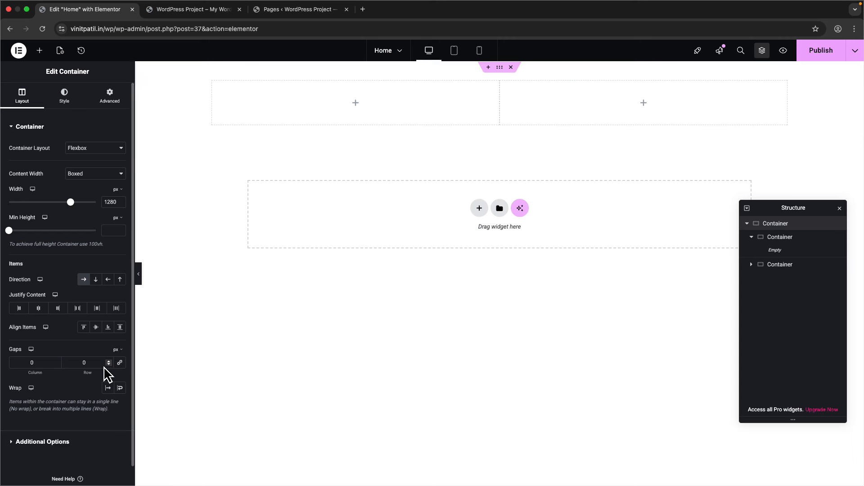
{"action": "double_click", "coordinate": [87, 364]}
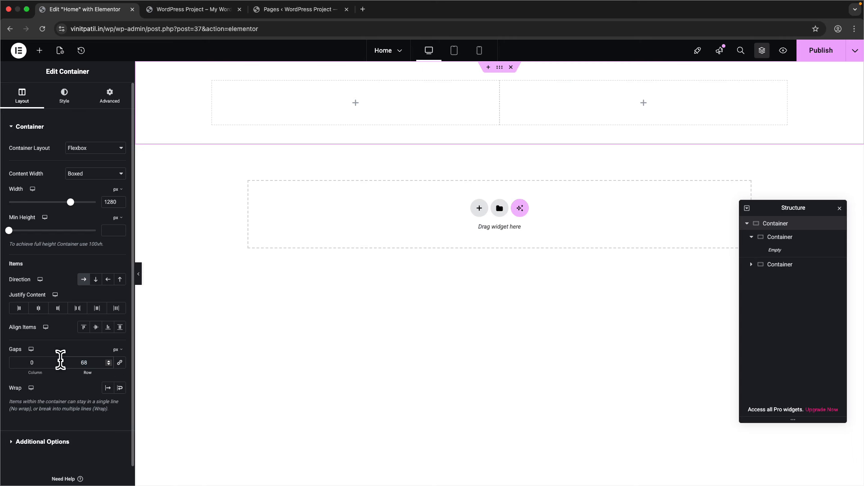
{"action": "double_click", "coordinate": [32, 363]}
{"action": "key", "text": "Tab"}
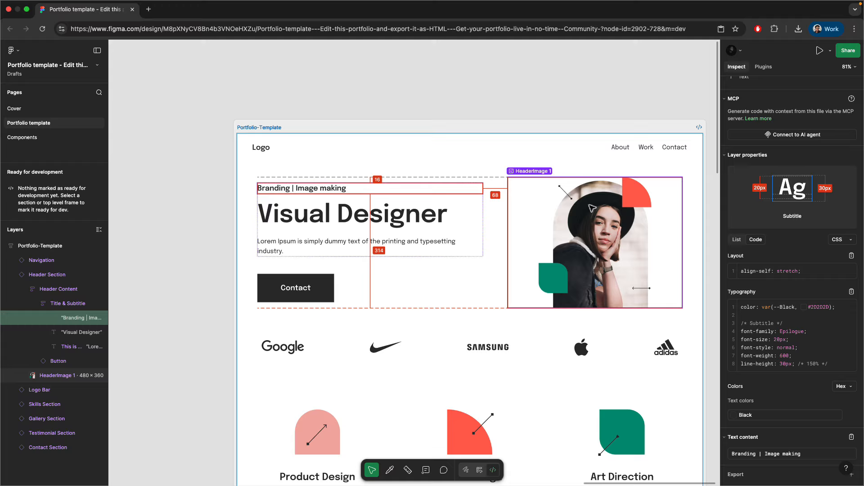
- Place an Image widget in the right-hand container with Full image resolution
{"action": "left_click", "coordinate": [592, 208]}
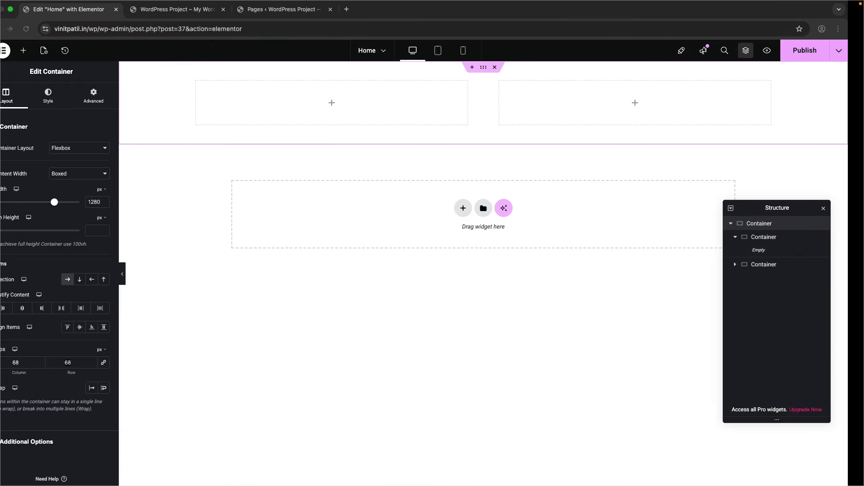
{"action": "left_click", "coordinate": [23, 51]}
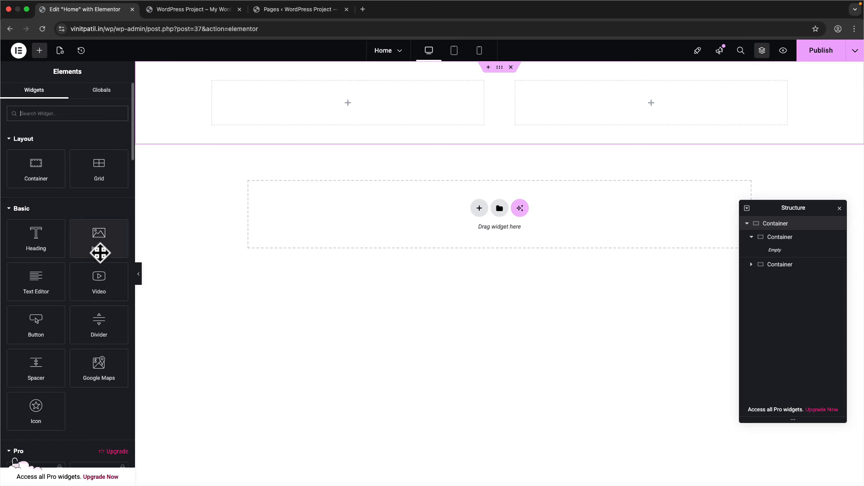
{"action": "left_click_drag", "start_coordinate": [99, 251], "coordinate": [582, 112]}
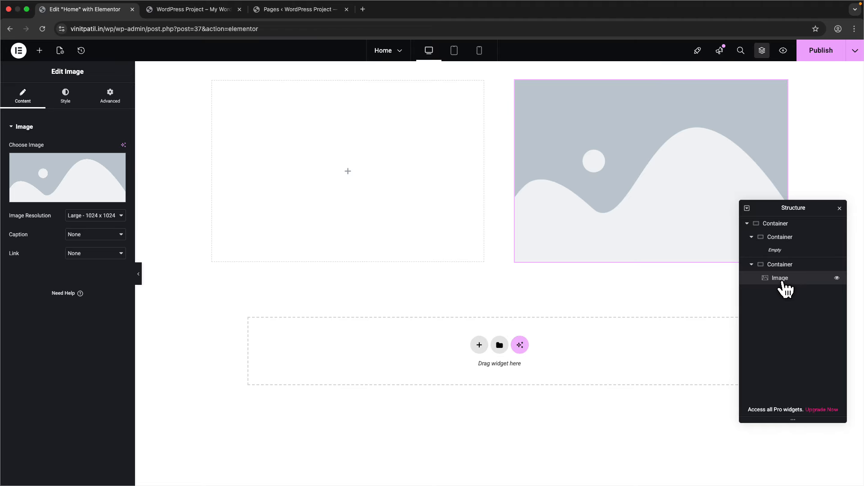
{"action": "left_click_drag", "start_coordinate": [789, 208], "coordinate": [778, 195]}
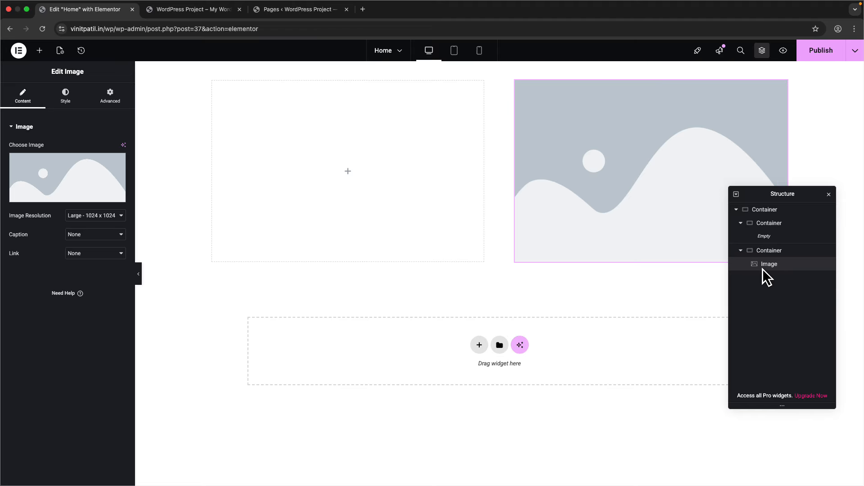
{"action": "left_click", "coordinate": [90, 211]}
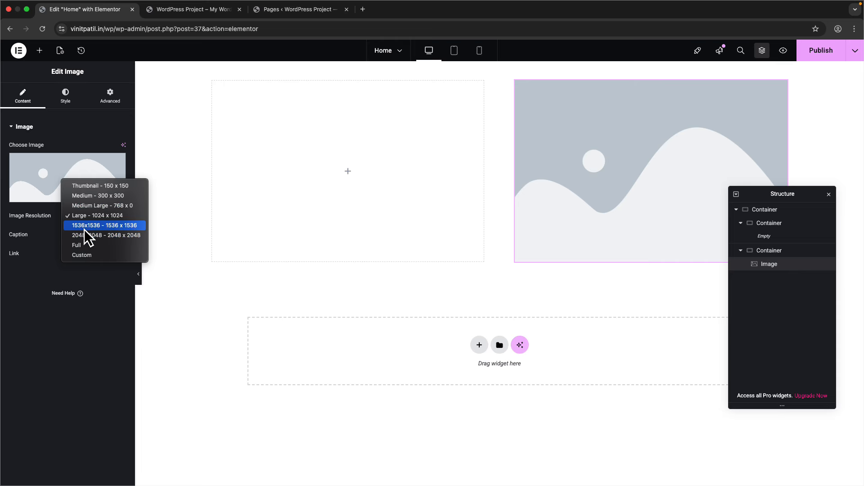
{"action": "key", "text": "Escape"}
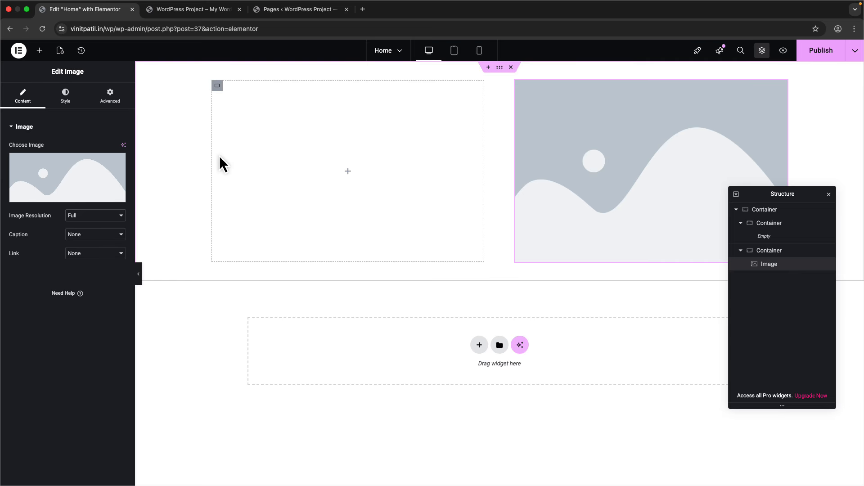
- Start uploading a new image from Choose Image, browsing the files available on the computer
{"action": "left_click", "coordinate": [67, 179]}
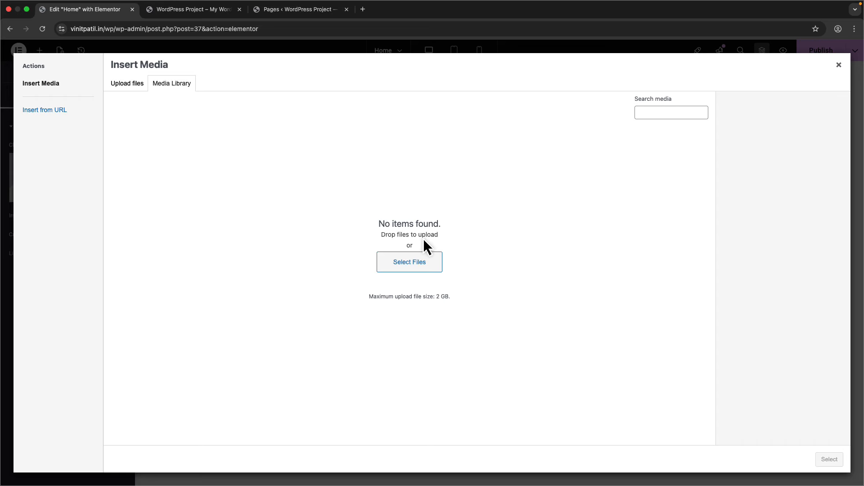
{"action": "left_click", "coordinate": [412, 264]}
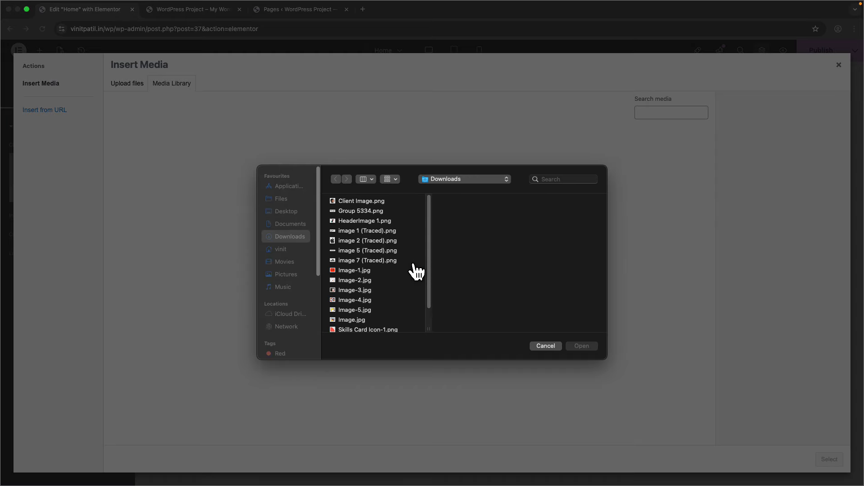
{"action": "scroll", "coordinate": [369, 288], "scroll_direction": "down", "scroll_amount": 3}
{"action": "scroll", "coordinate": [364, 301], "scroll_direction": "up", "scroll_amount": 3}
{"action": "scroll", "coordinate": [366, 302], "scroll_direction": "down", "scroll_amount": 3}
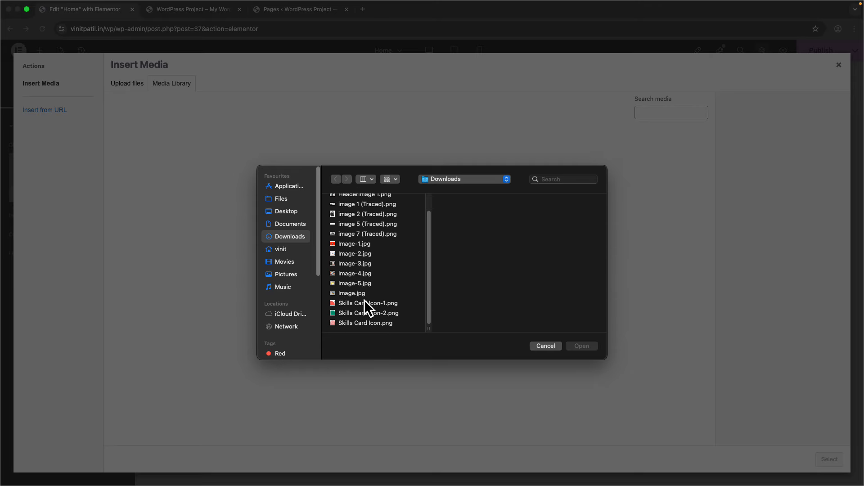
{"action": "scroll", "coordinate": [360, 276], "scroll_direction": "up", "scroll_amount": 3}
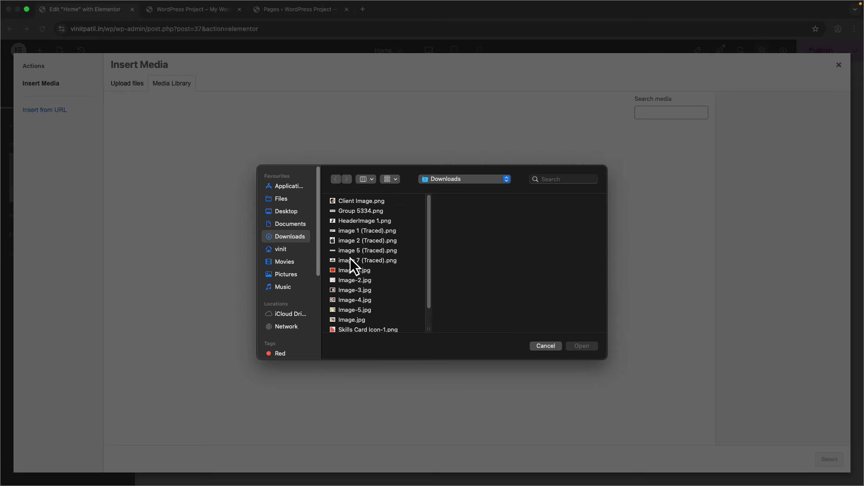
{"action": "left_click", "coordinate": [390, 180]}
{"action": "left_click", "coordinate": [356, 217]}
{"action": "left_click", "coordinate": [360, 203]}
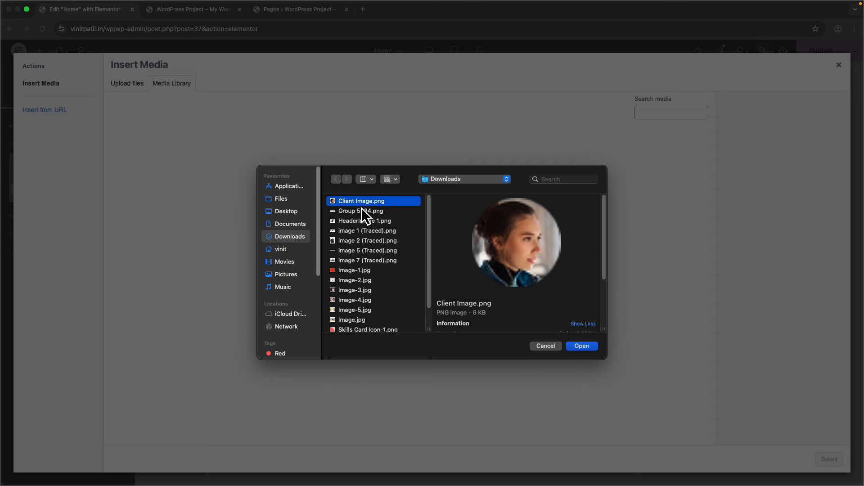
{"action": "left_click", "coordinate": [362, 211]}
{"action": "left_click", "coordinate": [368, 272]}
{"action": "scroll", "coordinate": [356, 286], "scroll_direction": "down", "scroll_amount": 2}
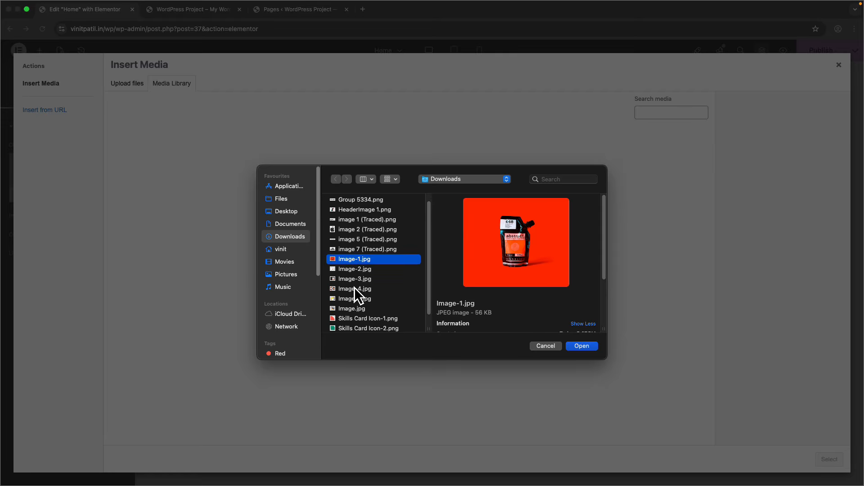
{"action": "left_click", "coordinate": [353, 299]}
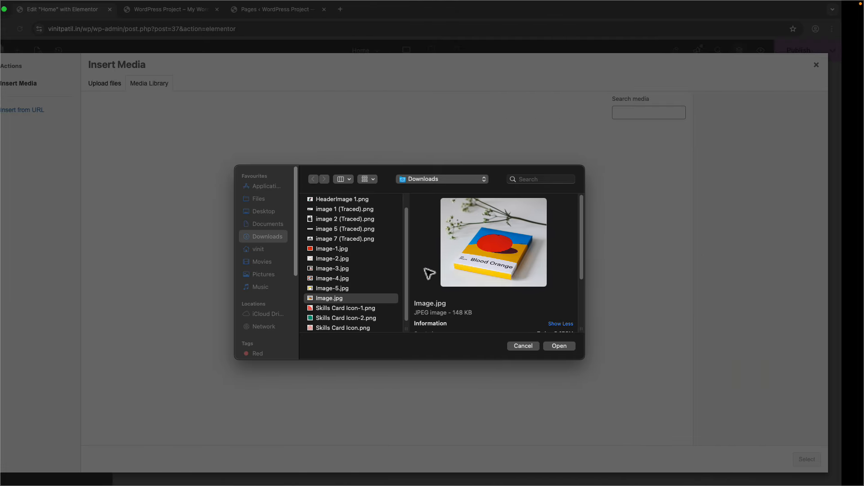
- Pick HeaderImage 1.png and upload it to the media library
{"action": "scroll", "coordinate": [356, 270], "scroll_direction": "down", "scroll_amount": 1}
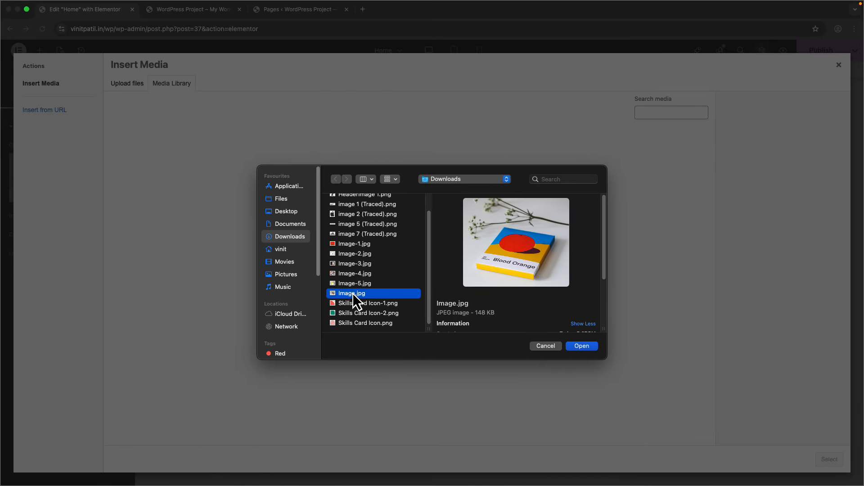
{"action": "left_click", "coordinate": [357, 304]}
{"action": "left_click", "coordinate": [358, 274]}
{"action": "left_click", "coordinate": [359, 264]}
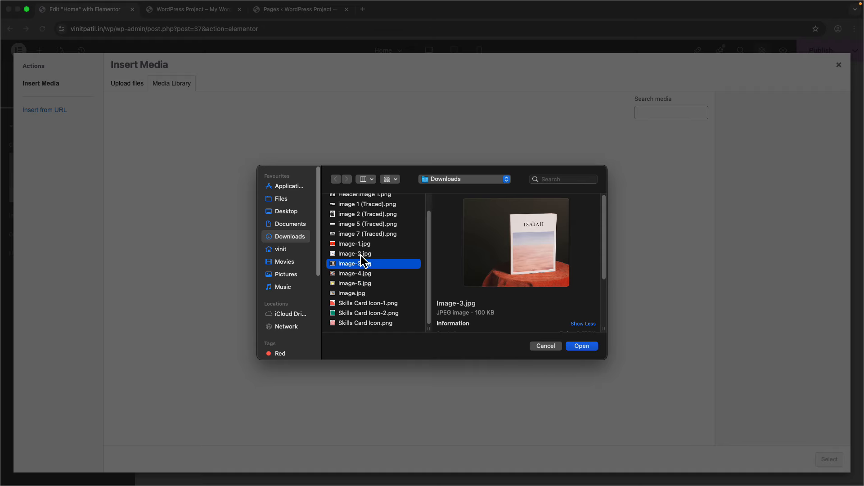
{"action": "left_click", "coordinate": [362, 245]}
{"action": "left_click", "coordinate": [366, 234]}
{"action": "left_click", "coordinate": [368, 225]}
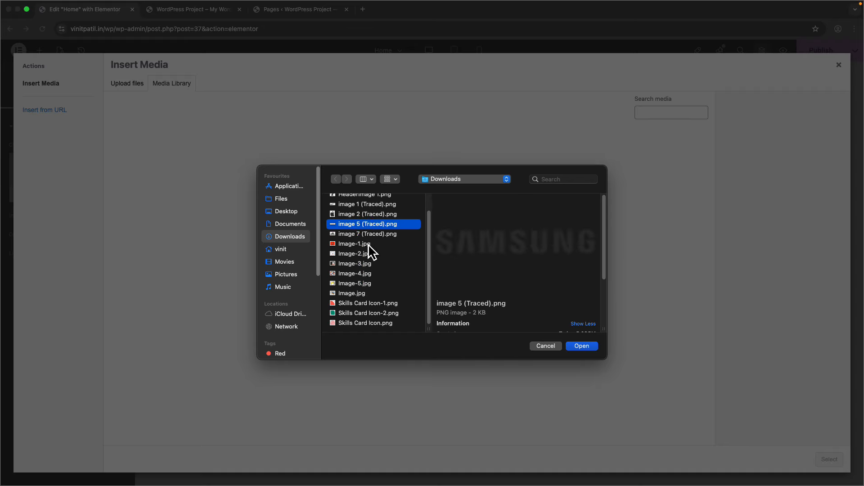
{"action": "left_click", "coordinate": [366, 253]}
{"action": "left_click", "coordinate": [365, 264]}
{"action": "left_click", "coordinate": [364, 273]}
{"action": "scroll", "coordinate": [363, 273], "scroll_direction": "up", "scroll_amount": 1}
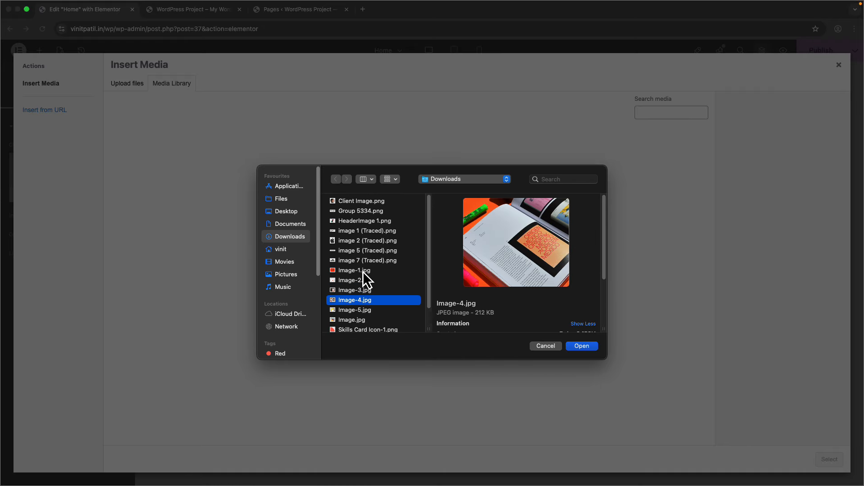
{"action": "left_click", "coordinate": [360, 221]}
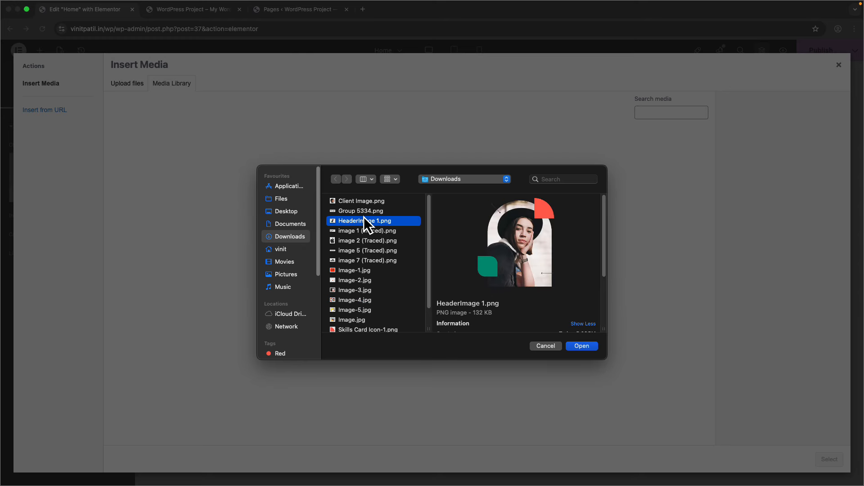
{"action": "left_click", "coordinate": [576, 347]}
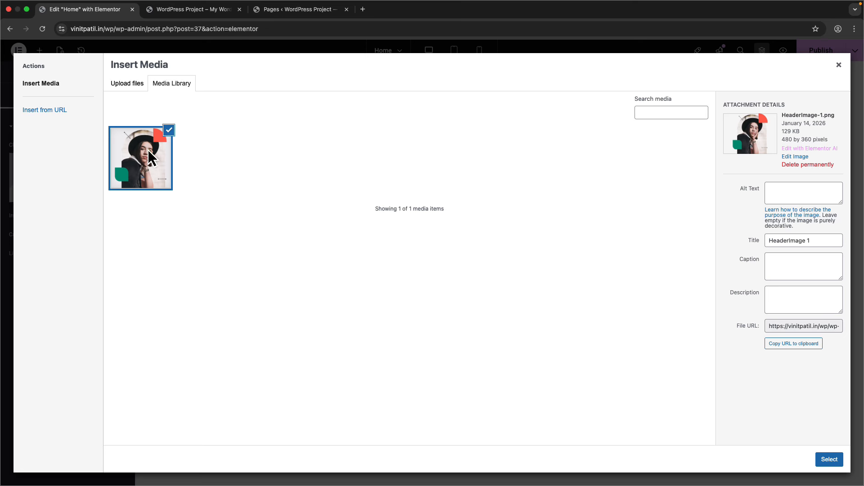
{"action": "left_click", "coordinate": [824, 460]}
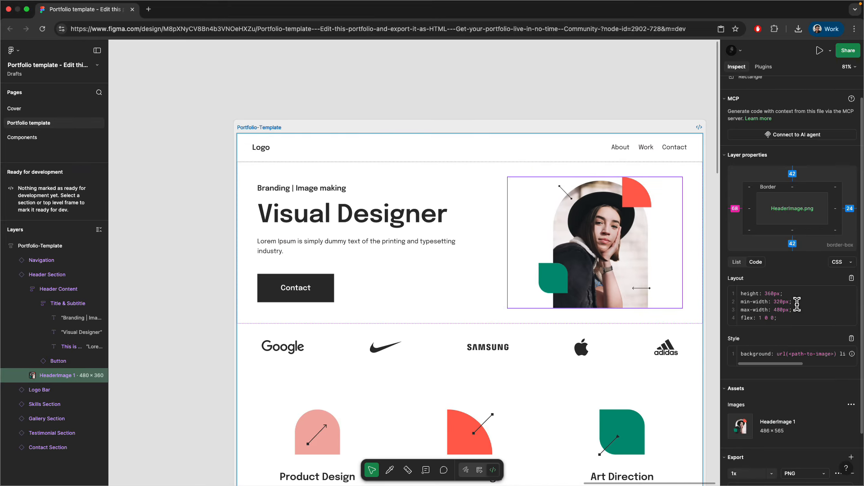
{"action": "left_click_drag", "start_coordinate": [792, 302], "coordinate": [747, 295]}
{"action": "left_click", "coordinate": [747, 300]}
{"action": "left_click_drag", "start_coordinate": [791, 311], "coordinate": [745, 298]}
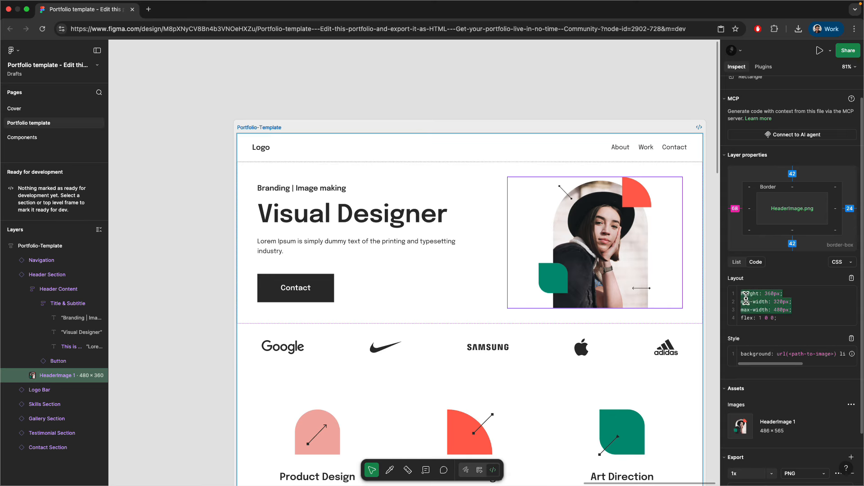
{"action": "left_click", "coordinate": [743, 299]}
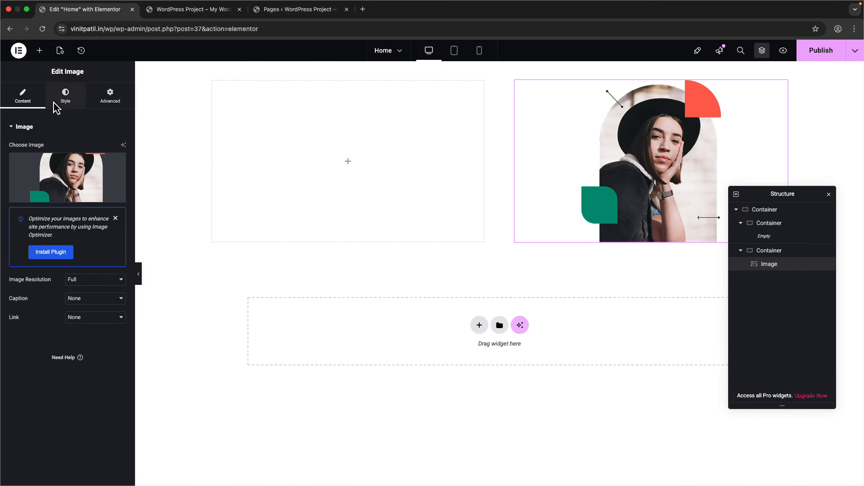
{"action": "left_click", "coordinate": [57, 105]}
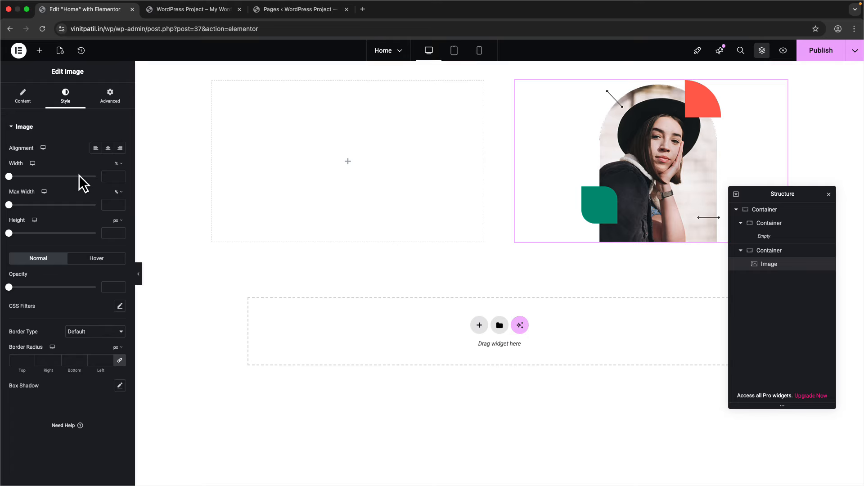
{"action": "left_click", "coordinate": [116, 165]}
{"action": "left_click", "coordinate": [118, 183]}
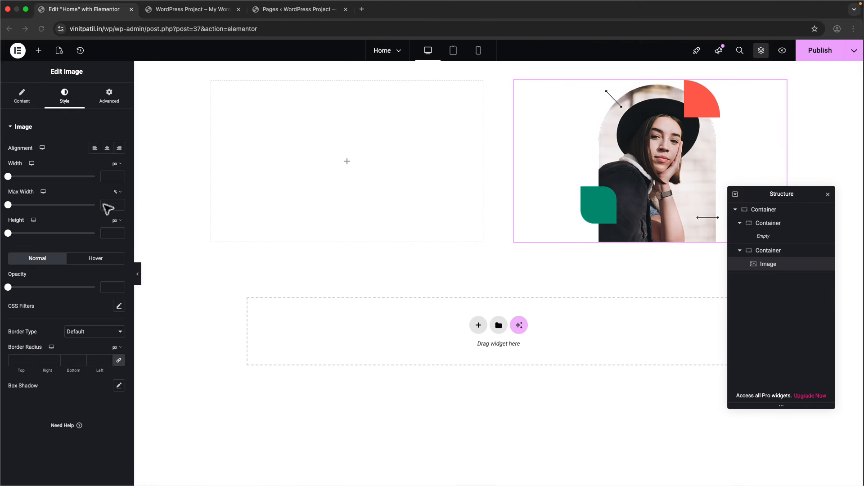
{"action": "left_click", "coordinate": [107, 179]}
{"action": "type", "text": "480"}
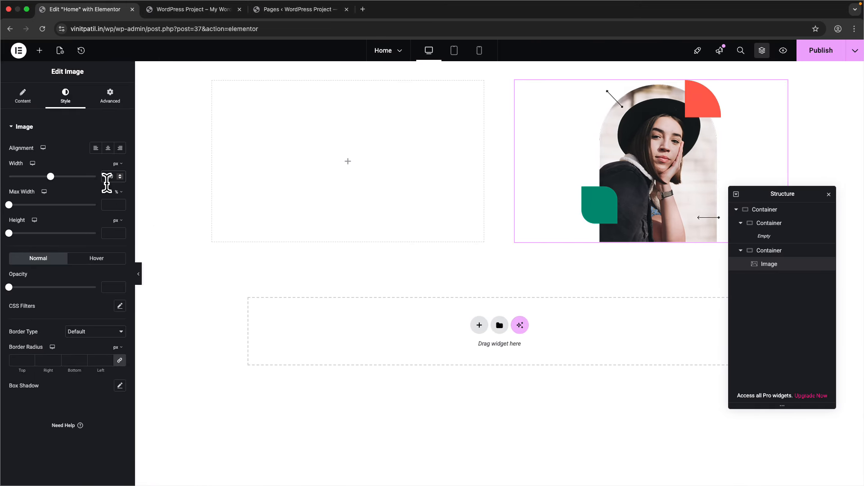
{"action": "left_click", "coordinate": [111, 233]}
{"action": "type", "text": "360"}
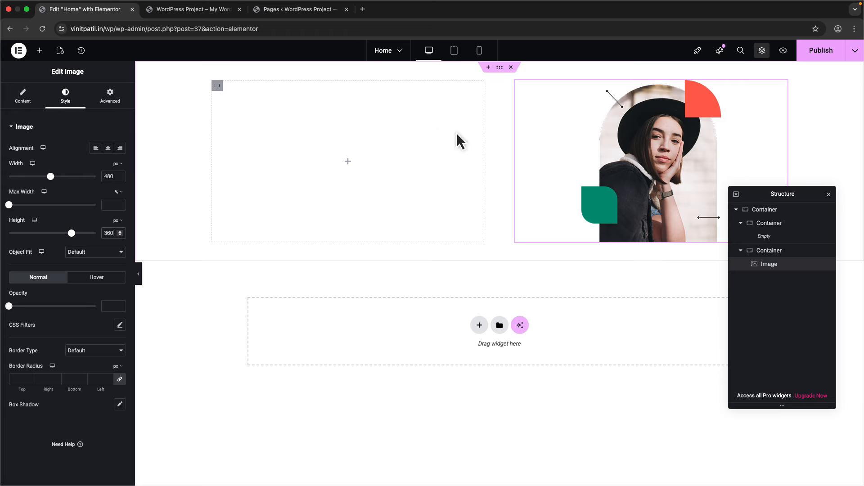
{"action": "key", "text": "BackSpace"}
{"action": "double_click", "coordinate": [110, 175]}
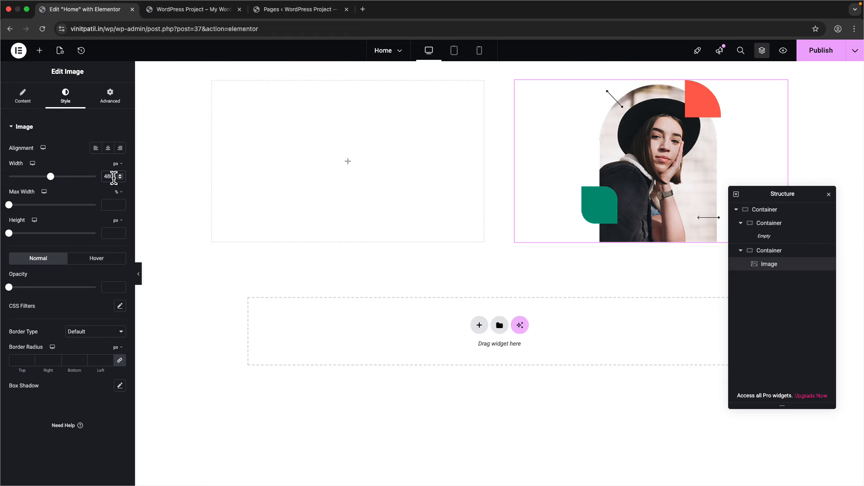
{"action": "key", "text": "BackSpace"}
{"action": "left_click", "coordinate": [32, 103]}
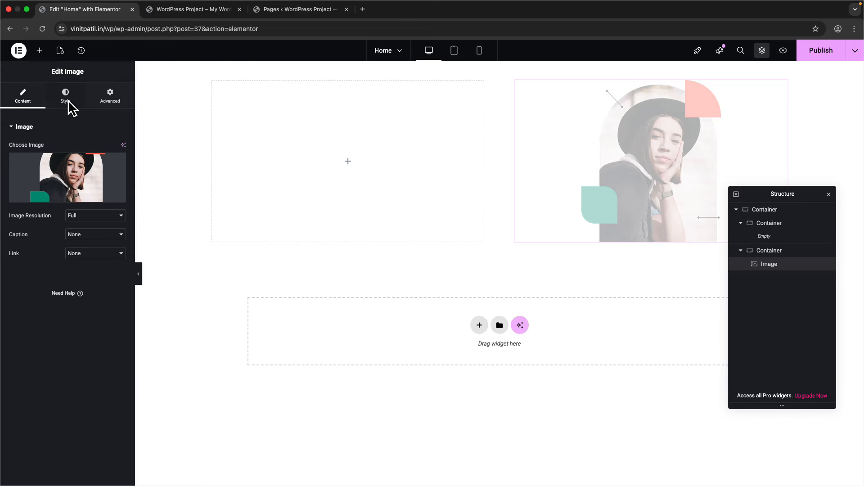
{"action": "left_click", "coordinate": [69, 101]}
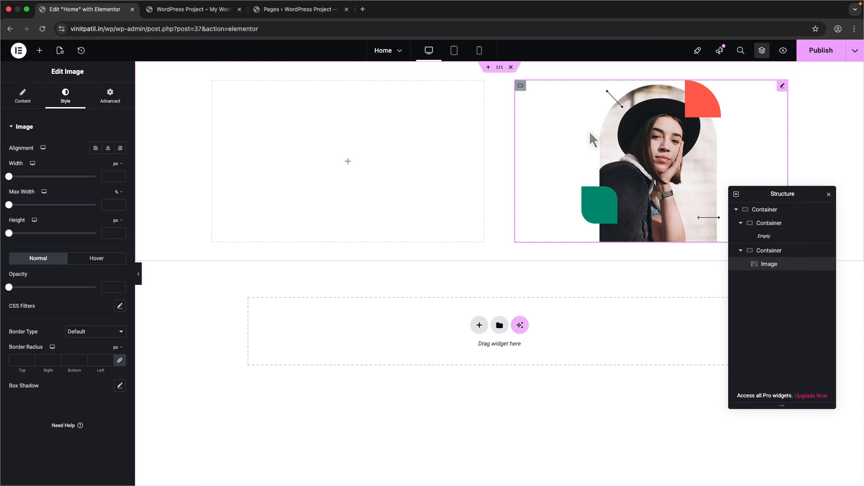
{"action": "left_click", "coordinate": [119, 175]}
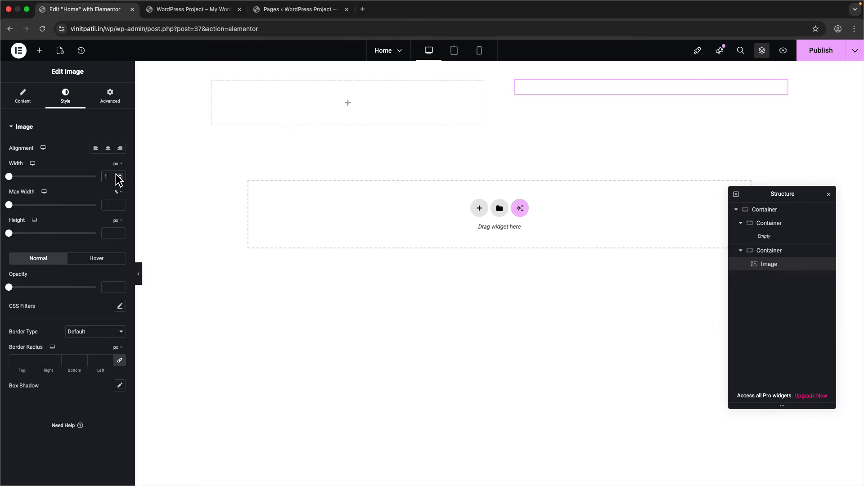
{"action": "left_click", "coordinate": [114, 164]}
{"action": "left_click", "coordinate": [115, 164]}
{"action": "left_click", "coordinate": [118, 176]}
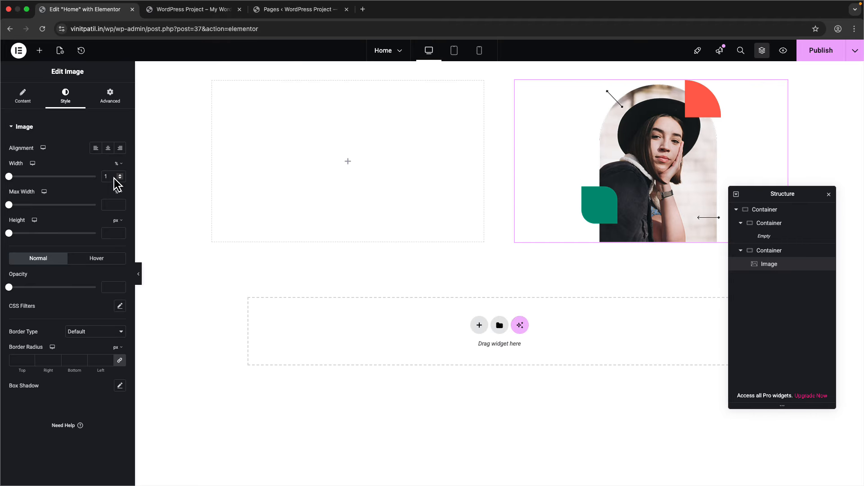
{"action": "type", "text": "00"}
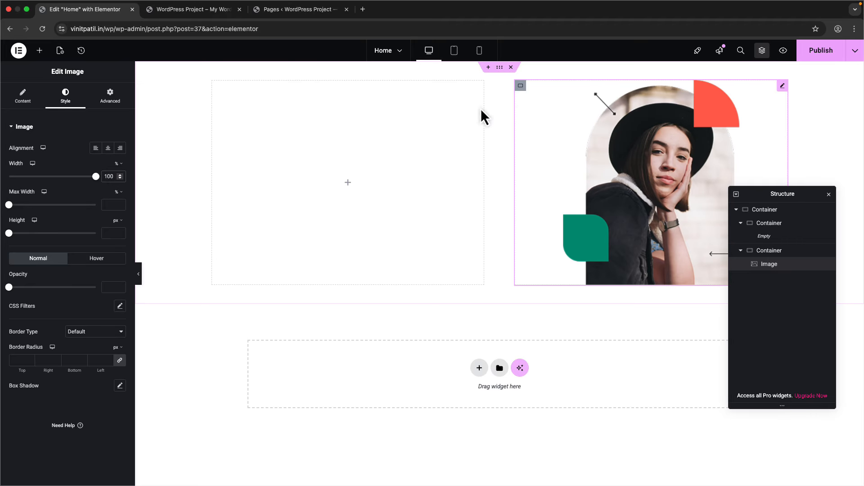
{"action": "left_click_drag", "start_coordinate": [115, 176], "coordinate": [99, 172]}
{"action": "key", "text": "BackSpace"}
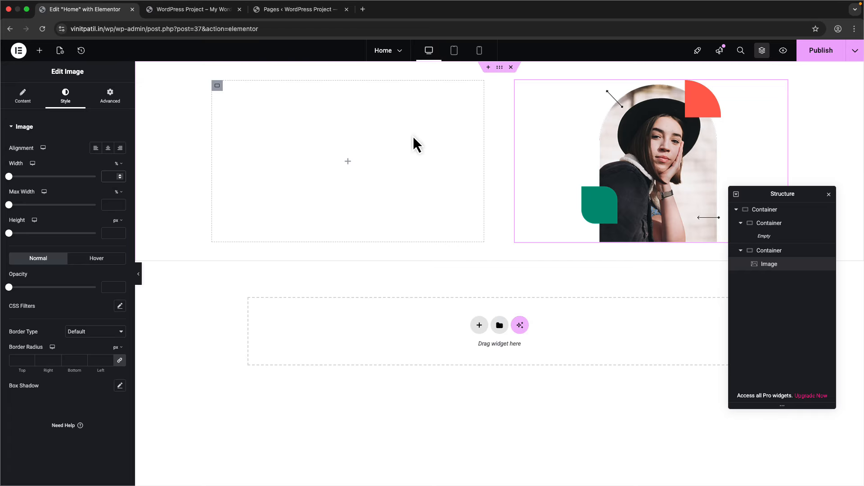
{"action": "left_click", "coordinate": [22, 96]}
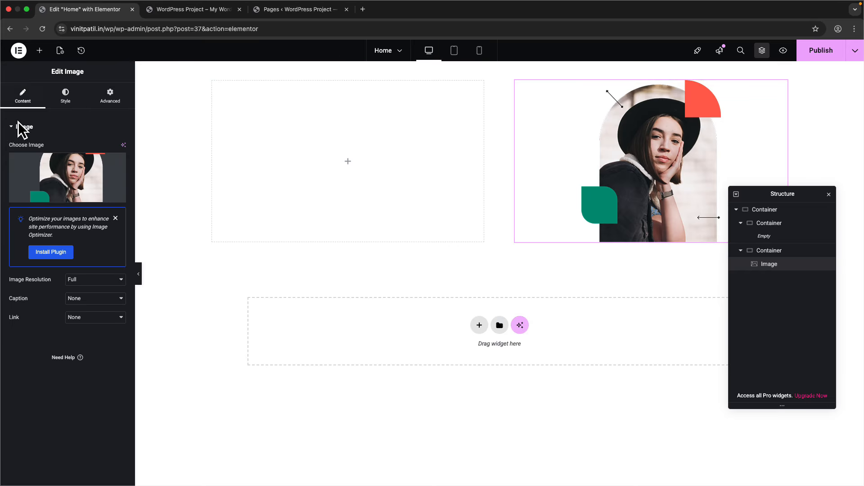
{"action": "left_click", "coordinate": [65, 99]}
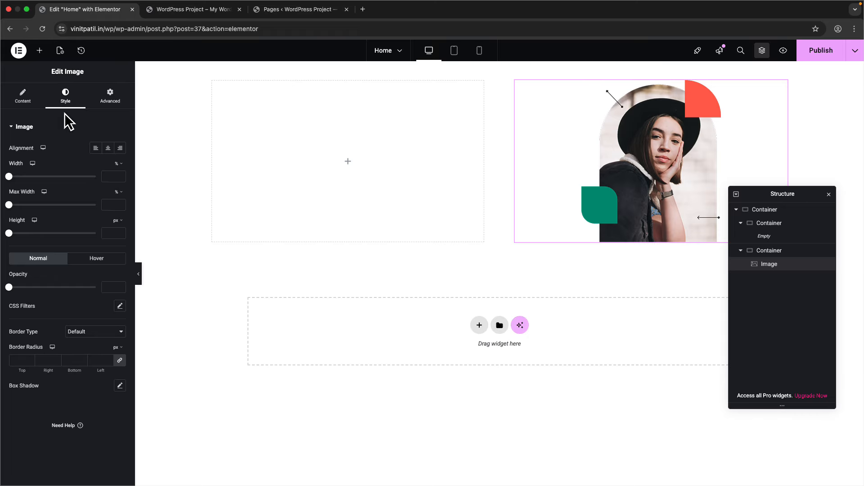
{"action": "left_click", "coordinate": [24, 100]}
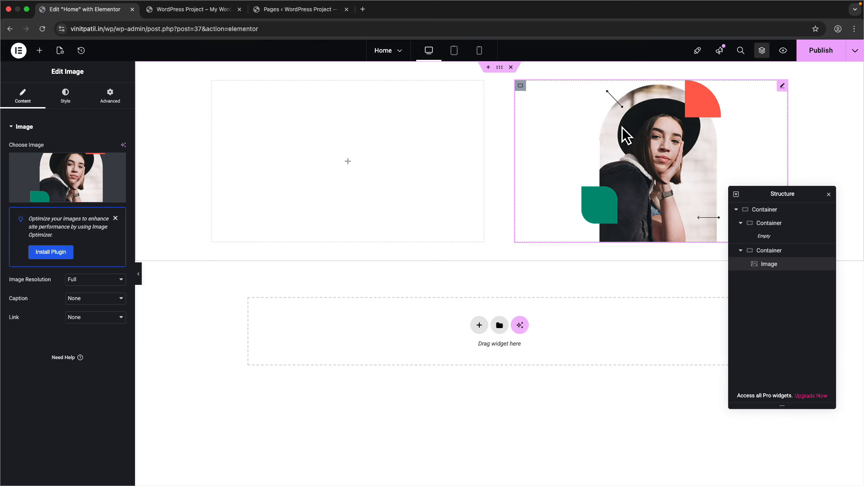
{"action": "key", "text": "ctrl+Right"}
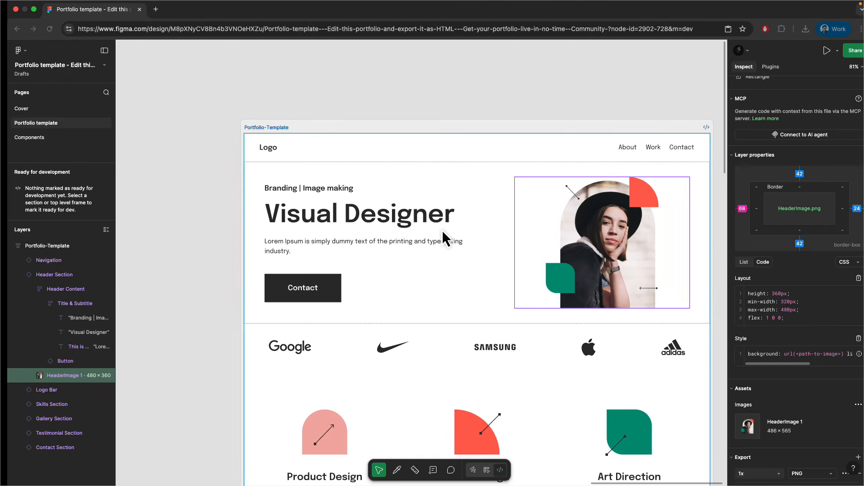
- Copy the 'Branding | Image making' subtitle text from Figma's Dev Mode
{"action": "left_click", "coordinate": [328, 195]}
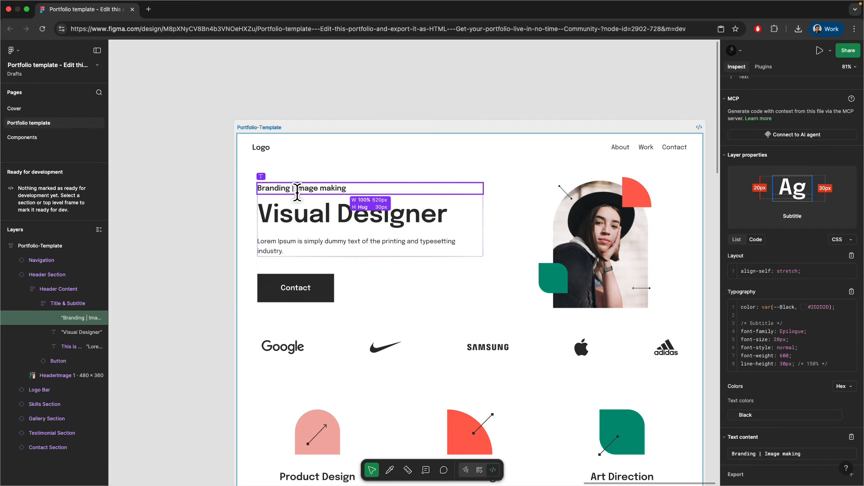
{"action": "left_click", "coordinate": [851, 437]}
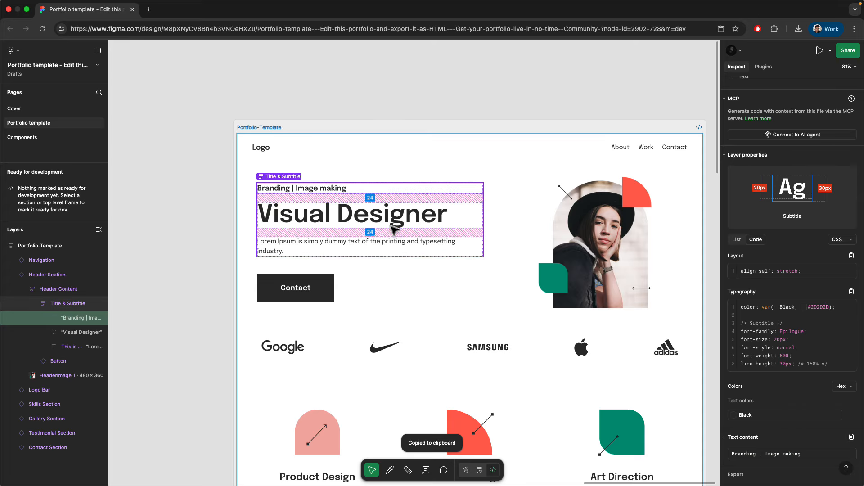
{"action": "key", "text": "ctrl+Left"}
- Drop a Heading widget into the empty left header container
{"action": "left_click", "coordinate": [40, 50]}
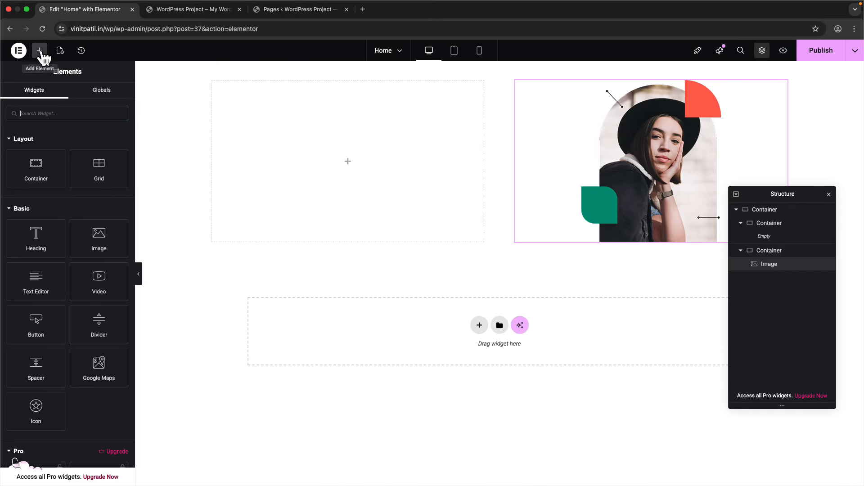
{"action": "left_click_drag", "start_coordinate": [21, 233], "coordinate": [316, 153]}
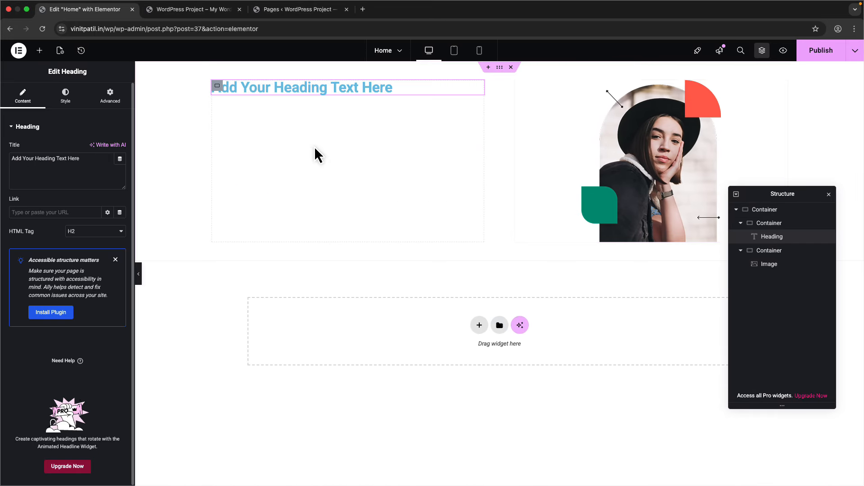
{"action": "left_click", "coordinate": [107, 231]}
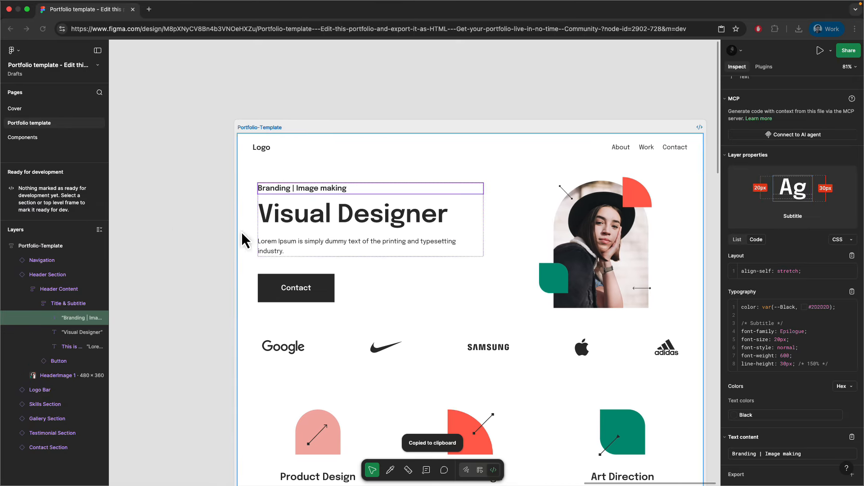
- Copy the 'Branding | Image making' subtitle text in Figma
{"action": "left_click", "coordinate": [356, 218]}
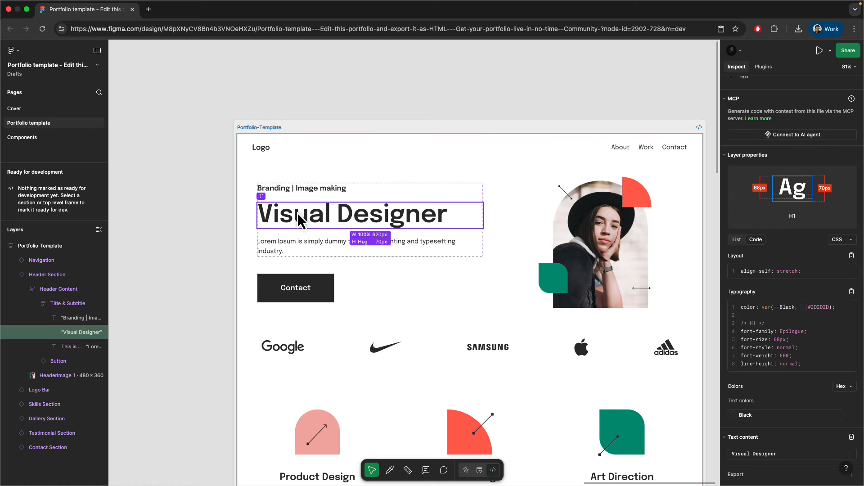
{"action": "left_click", "coordinate": [316, 188]}
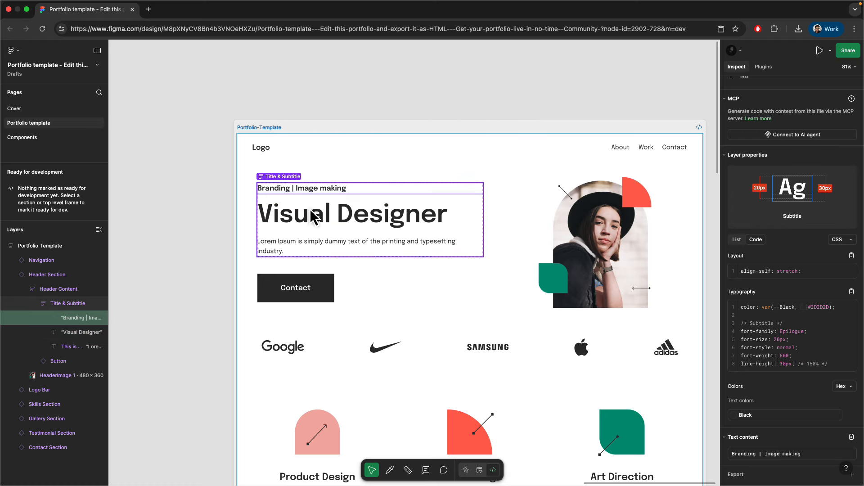
{"action": "left_click", "coordinate": [850, 439]}
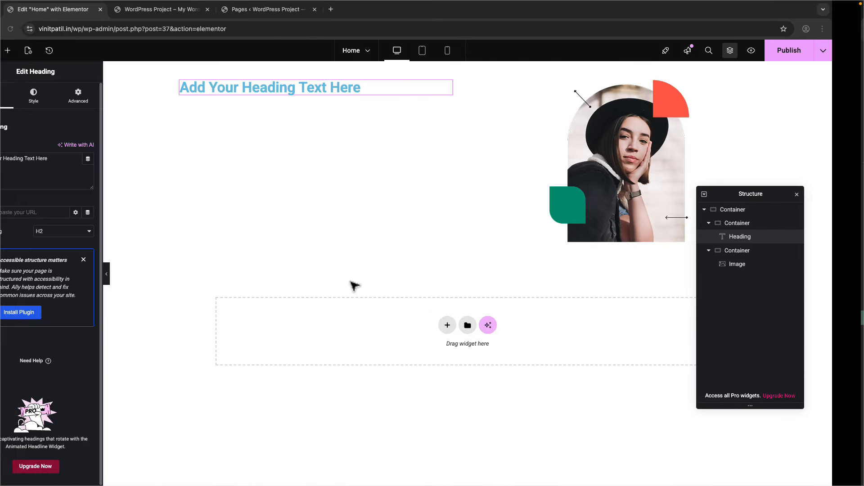
- Replace the heading's placeholder title with the pasted 'Branding | Image making' text
{"action": "left_click", "coordinate": [73, 172]}
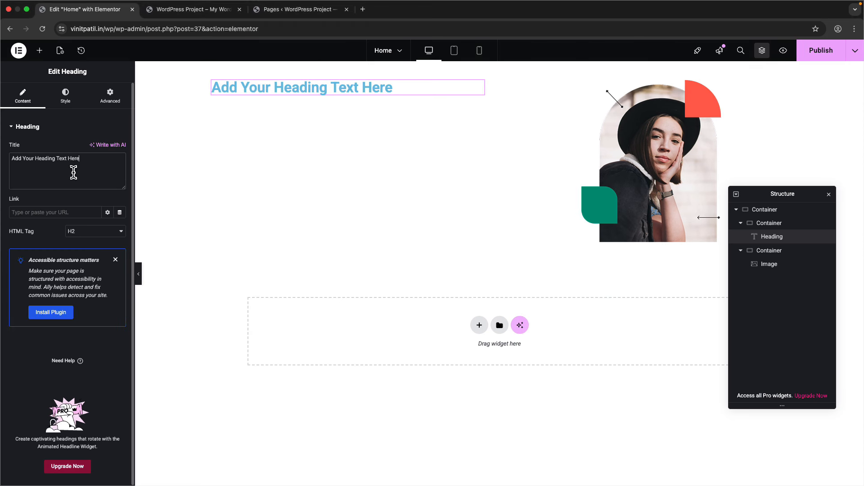
{"action": "key", "text": "super+a"}
{"action": "key", "text": "super+v"}
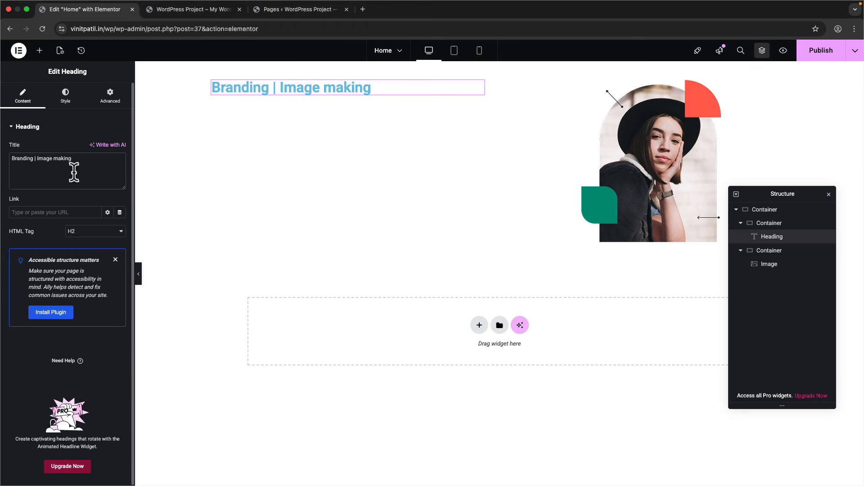
- Try the p HTML tag, then set the heading's tag back to H2
{"action": "left_click", "coordinate": [99, 236]}
{"action": "left_click", "coordinate": [99, 236]}
{"action": "left_click", "coordinate": [99, 236]}
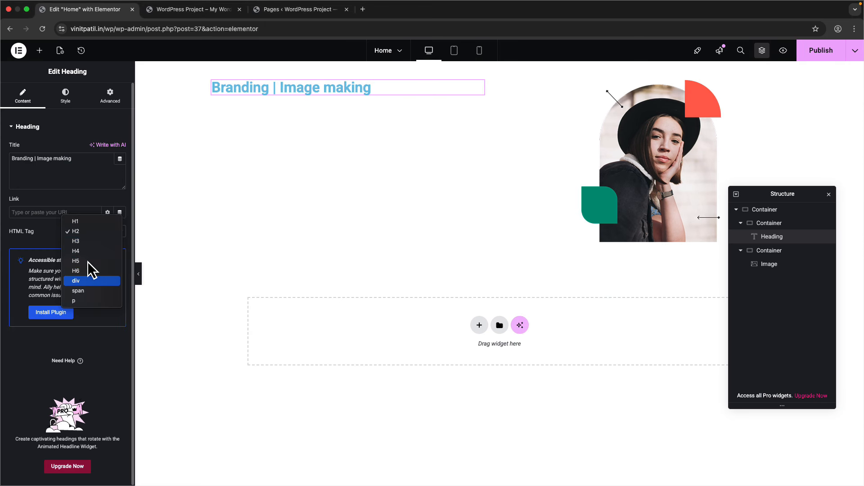
{"action": "left_click", "coordinate": [85, 301]}
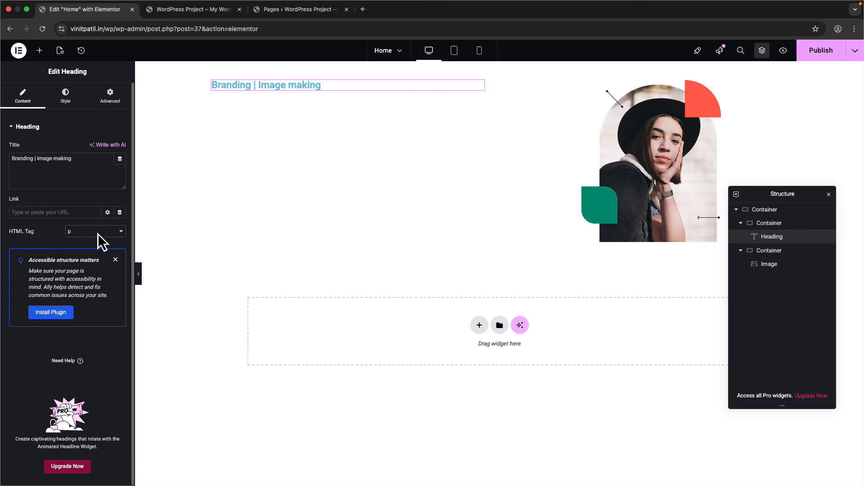
{"action": "left_click", "coordinate": [90, 232]}
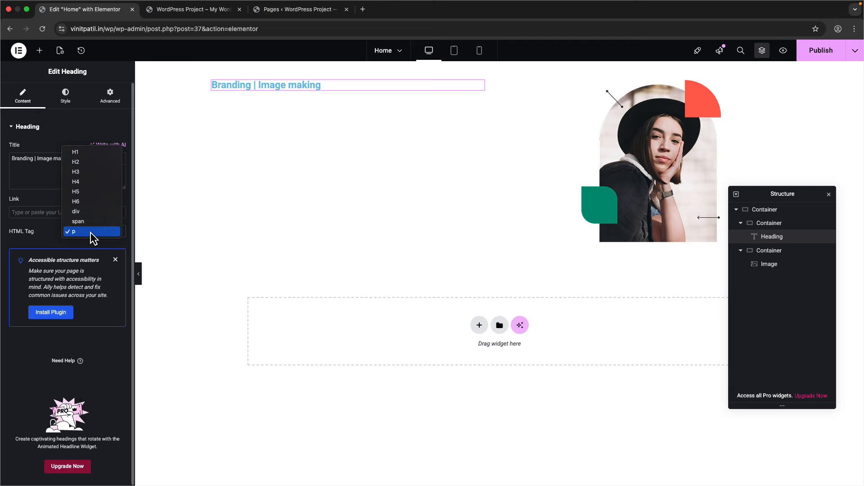
{"action": "left_click", "coordinate": [94, 161]}
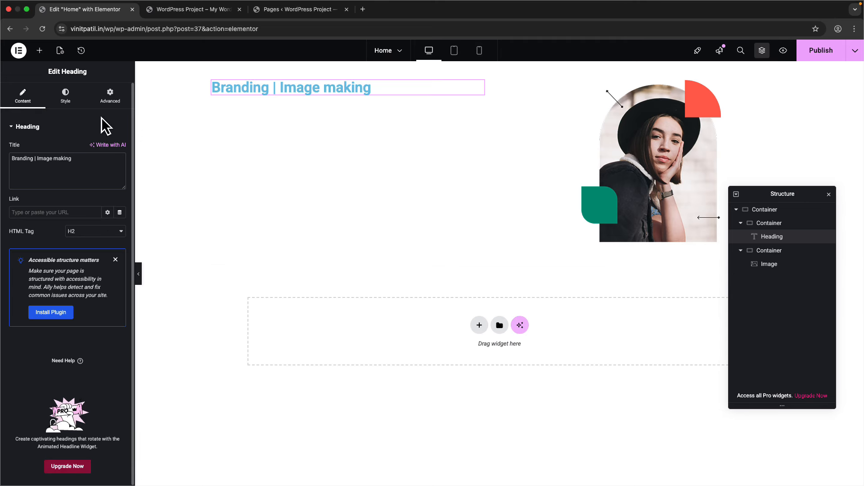
{"action": "left_click", "coordinate": [65, 96]}
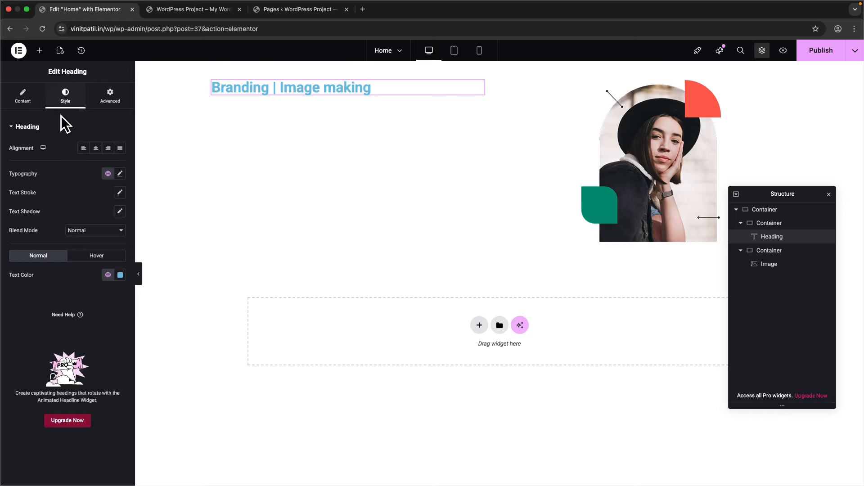
{"action": "left_click", "coordinate": [120, 174]}
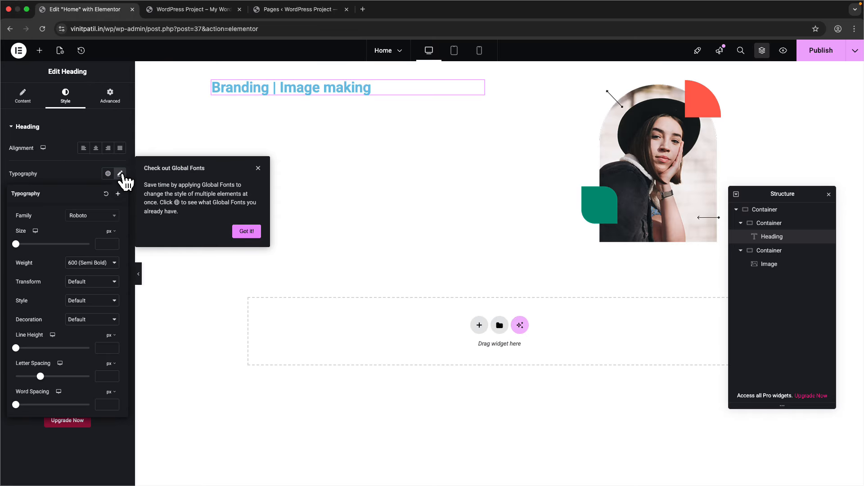
{"action": "left_click", "coordinate": [258, 169]}
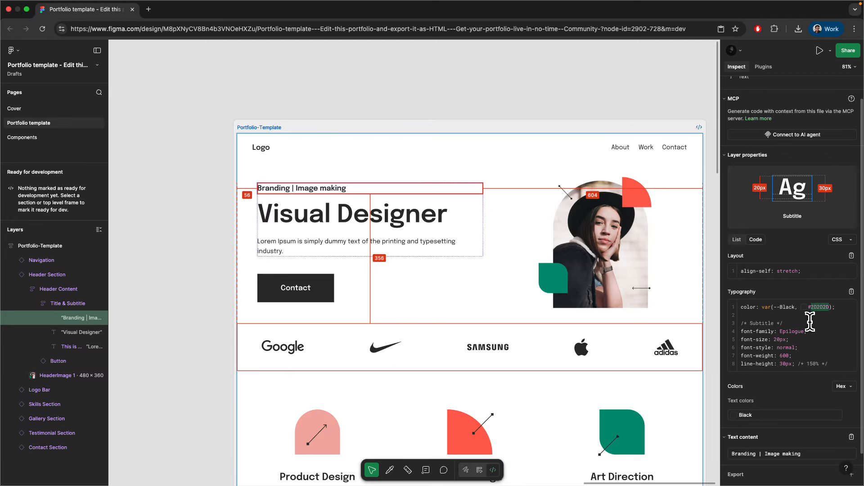
{"action": "left_click", "coordinate": [817, 309]}
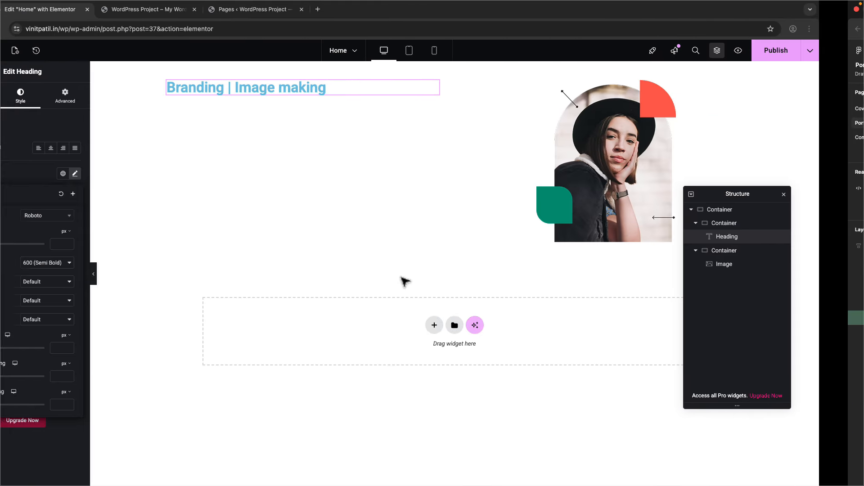
- Set the subtitle's text colour to #2D2D2D, taken from Figma's code panel
{"action": "left_click", "coordinate": [124, 174]}
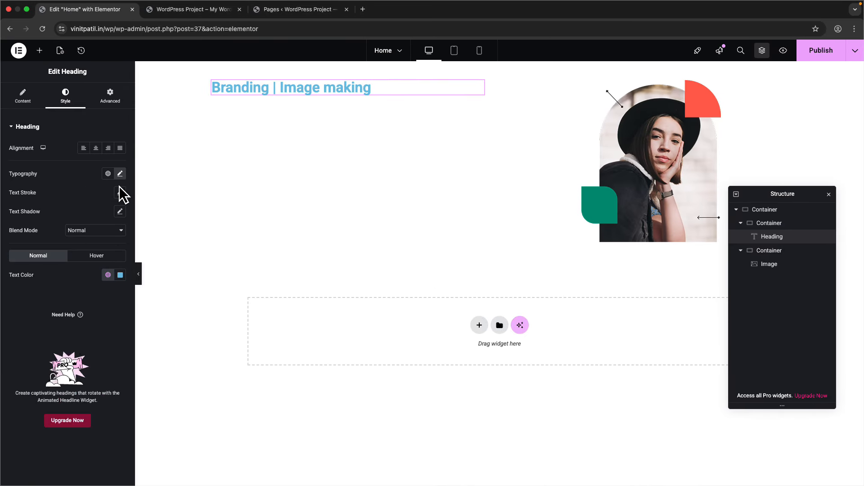
{"action": "left_click", "coordinate": [120, 276]}
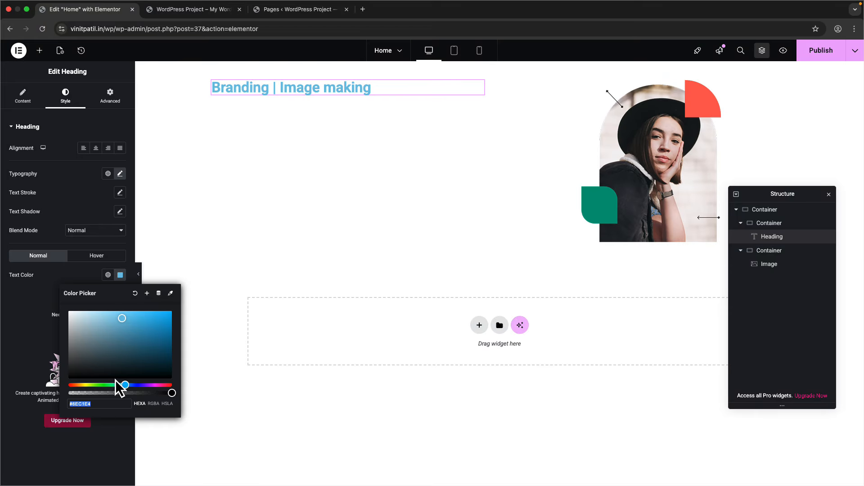
{"action": "key", "text": "super+a"}
{"action": "key", "text": "ctrl+Right"}
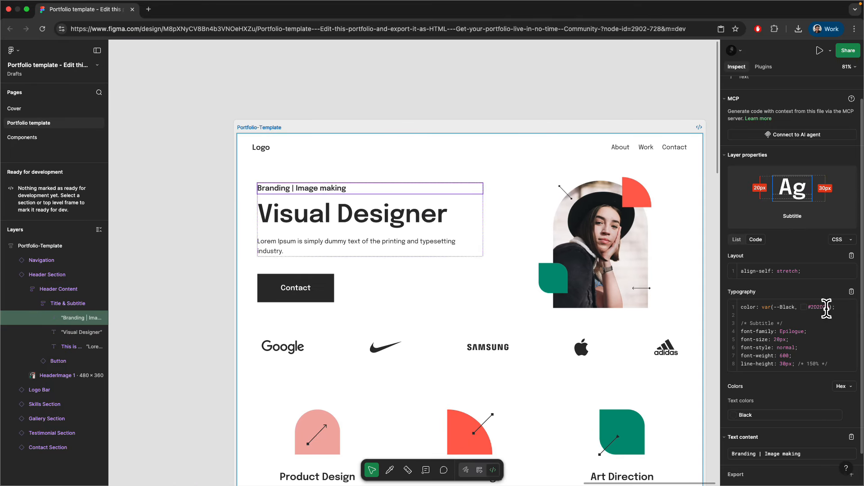
{"action": "triple_click", "coordinate": [822, 307]}
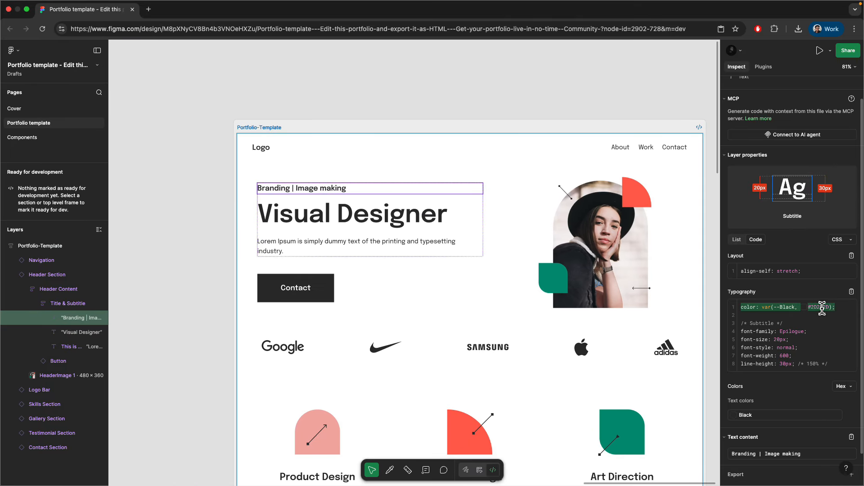
{"action": "key", "text": "ctrl+Left"}
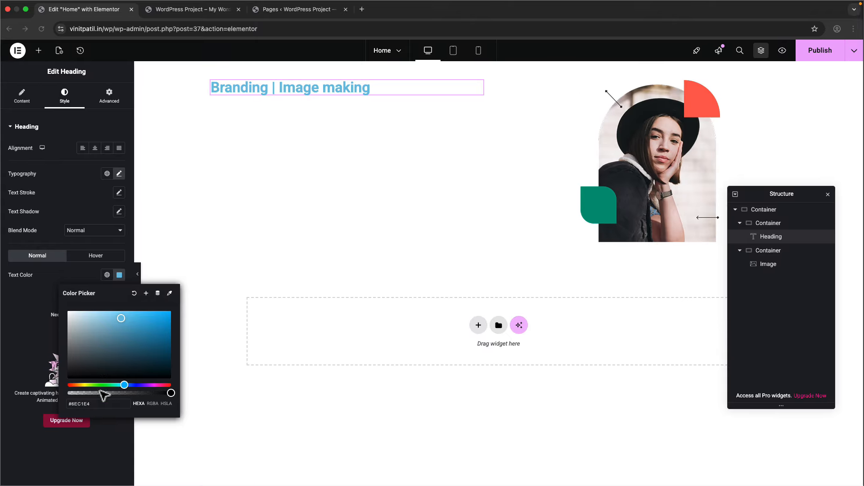
- Give the subtitle #2d2d2d text and switch its font family to Epilogue
{"action": "type", "text": "#2d2d2d"}
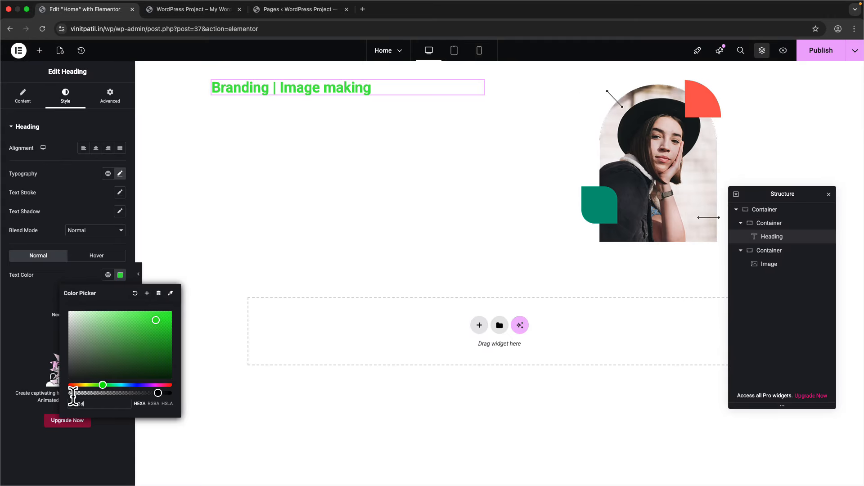
{"action": "left_click", "coordinate": [12, 335]}
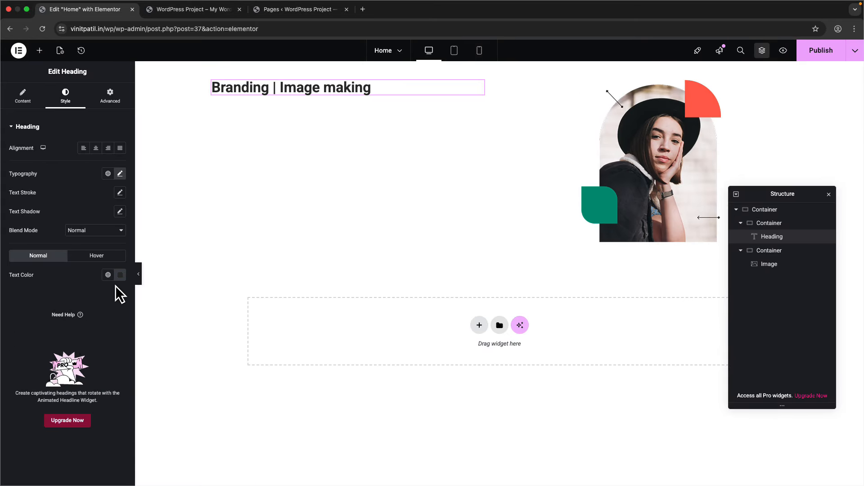
{"action": "left_click", "coordinate": [120, 176]}
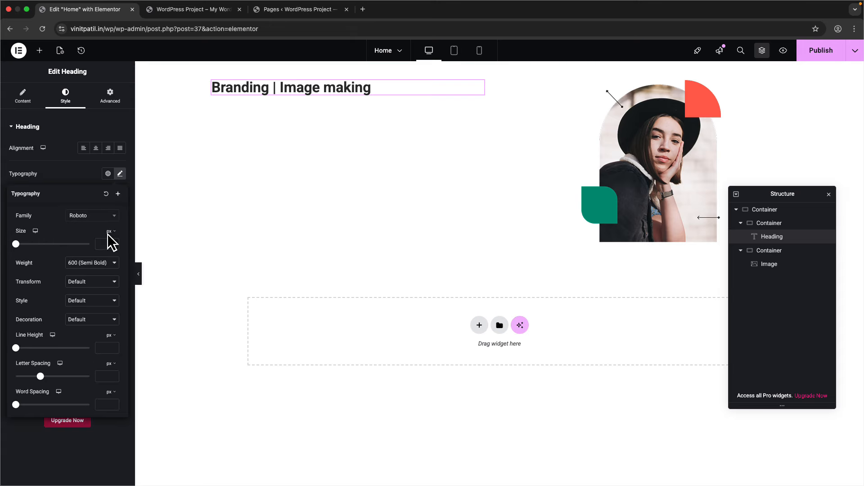
{"action": "left_click", "coordinate": [96, 224]}
{"action": "key", "text": "ctrl+Right"}
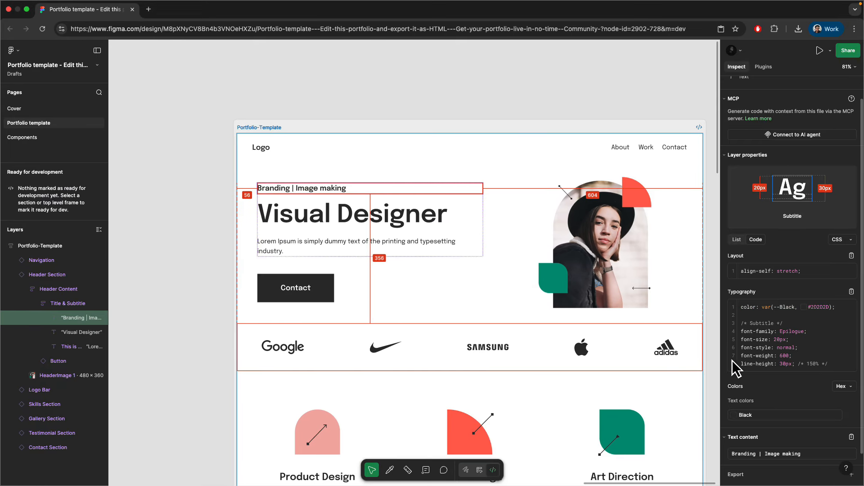
{"action": "key", "text": "ctrl+Left"}
{"action": "type", "text": "epi"}
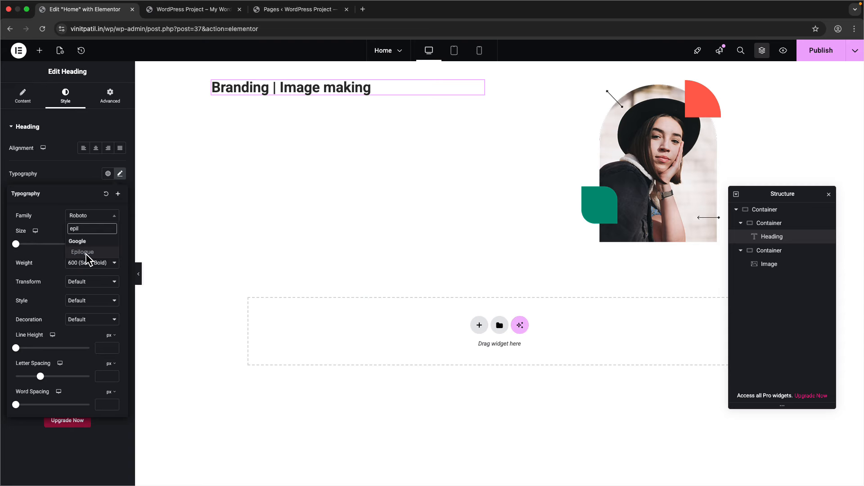
{"action": "left_click", "coordinate": [86, 254]}
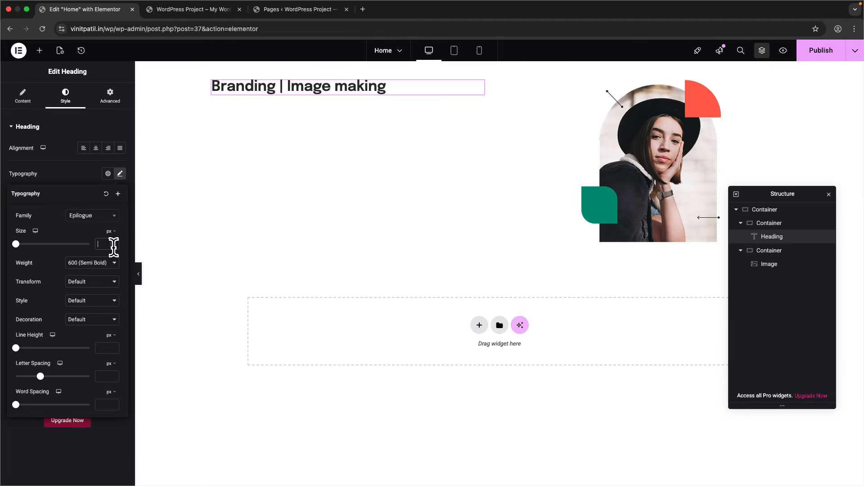
- Set the subtitle size to 20 px and line height to 30 px, checked against Figma
{"action": "type", "text": "20"}
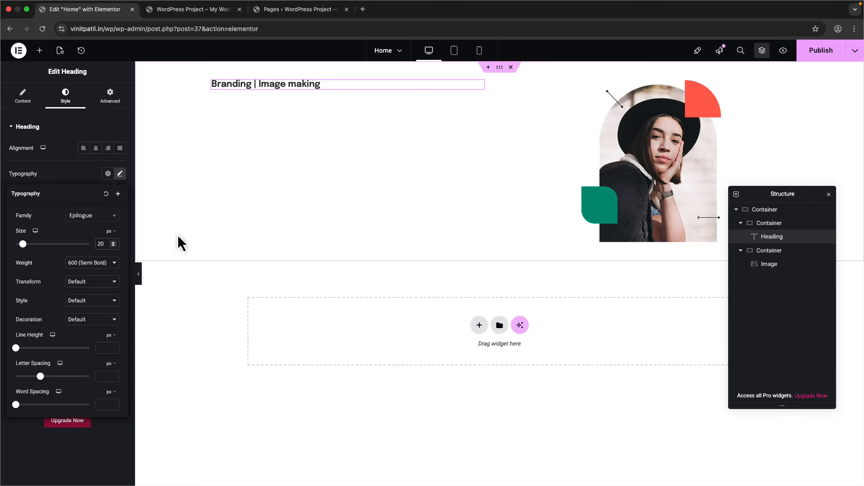
{"action": "key", "text": "ctrl+Right"}
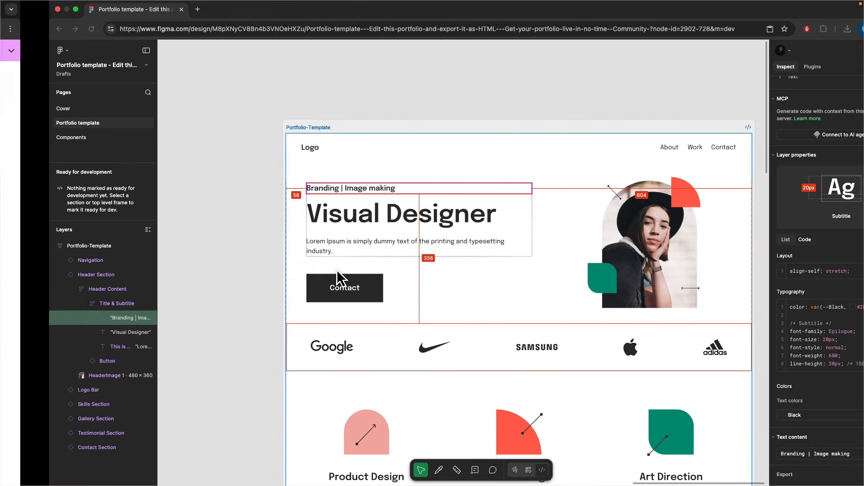
{"action": "left_click", "coordinate": [209, 32]}
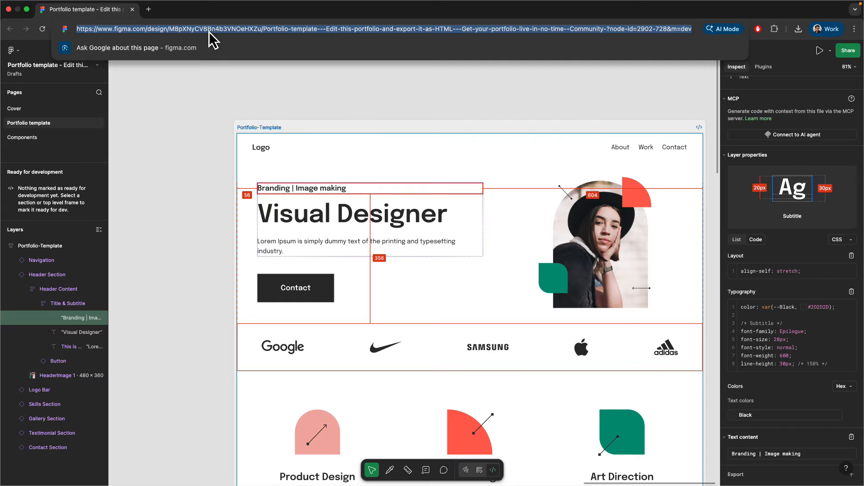
{"action": "left_click", "coordinate": [776, 368]}
{"action": "key", "text": "ctrl+Left"}
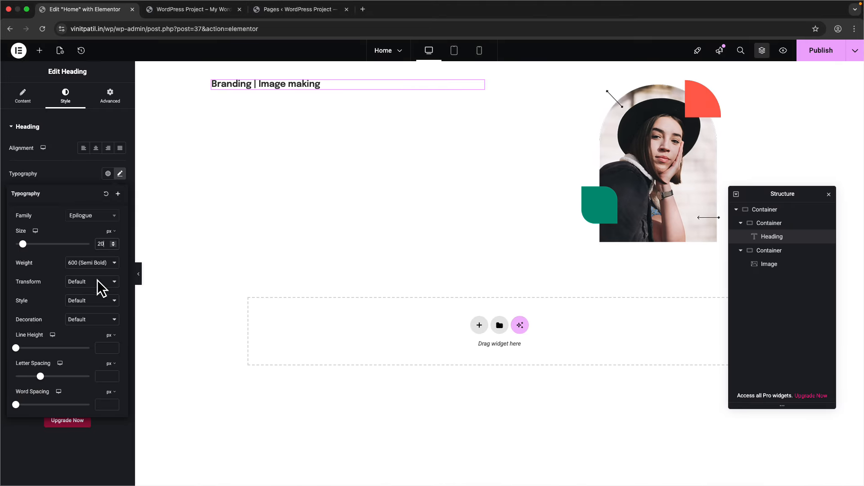
{"action": "type", "text": "30"}
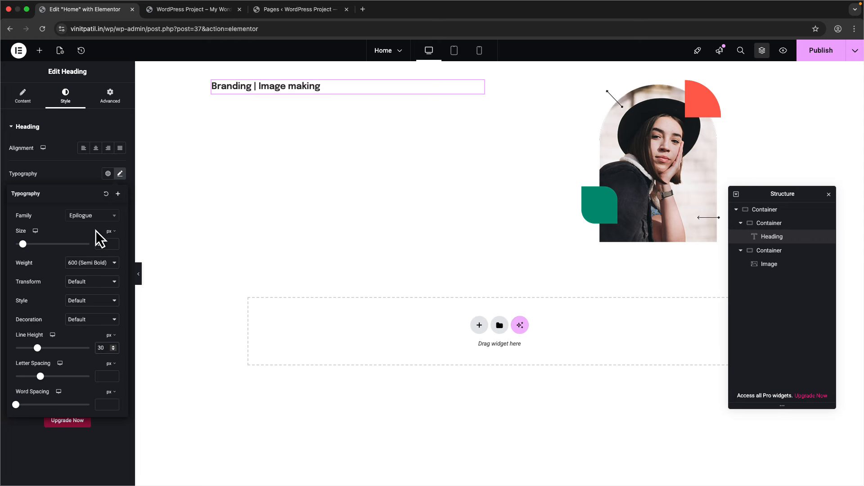
{"action": "left_click", "coordinate": [120, 173]}
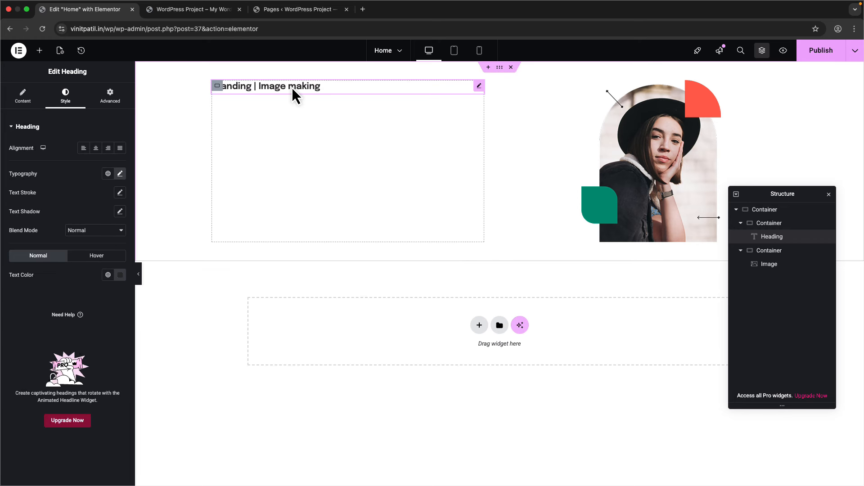
- Duplicate the subtitle heading and tag the copy as H1
{"action": "left_click", "coordinate": [39, 51]}
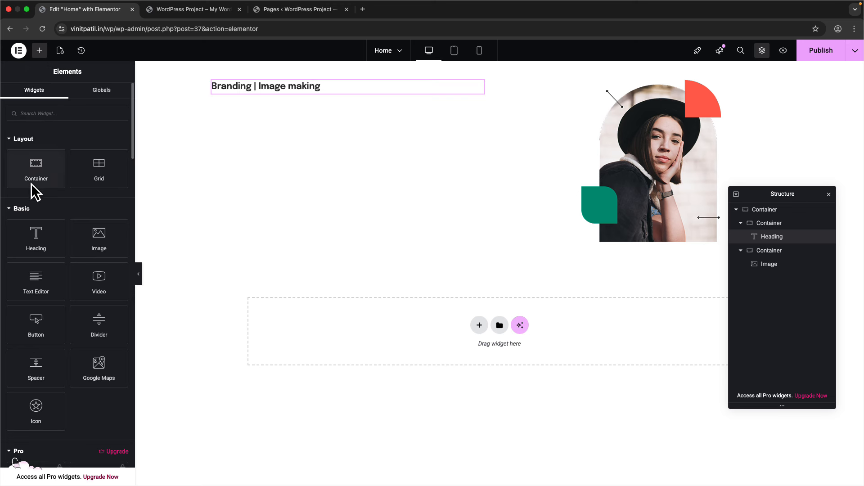
{"action": "right_click", "coordinate": [280, 86]}
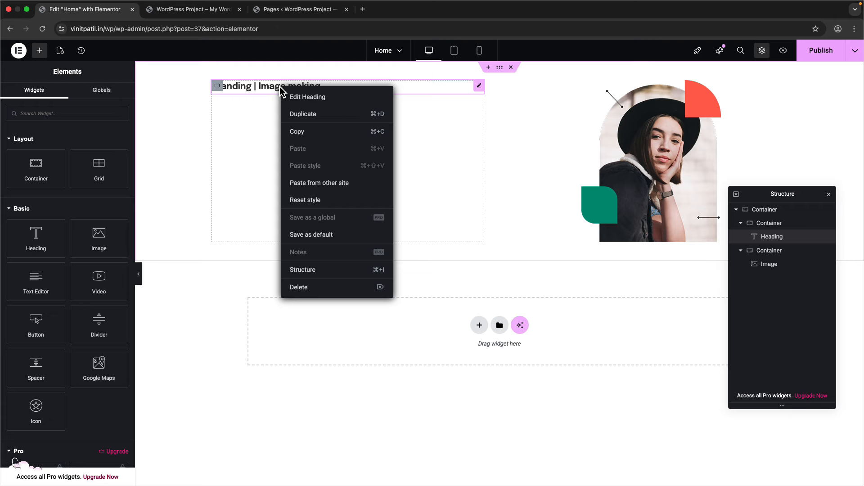
{"action": "left_click", "coordinate": [312, 120]}
{"action": "left_click", "coordinate": [85, 228]}
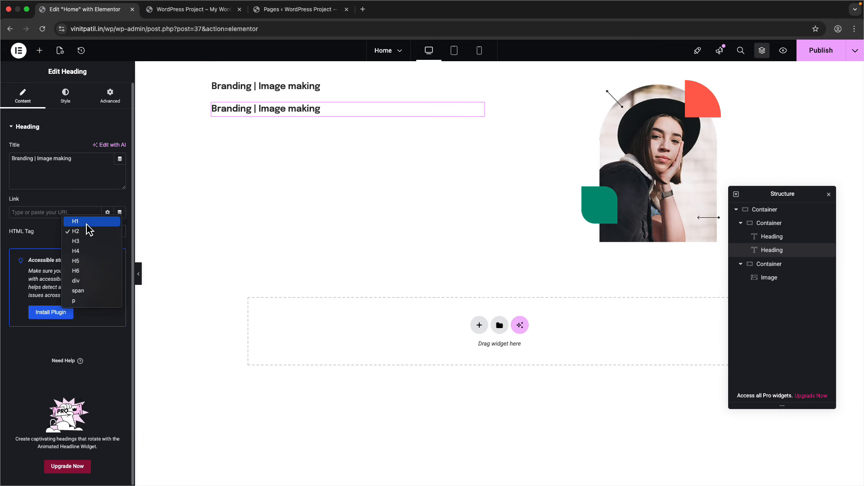
{"action": "left_click", "coordinate": [86, 215]}
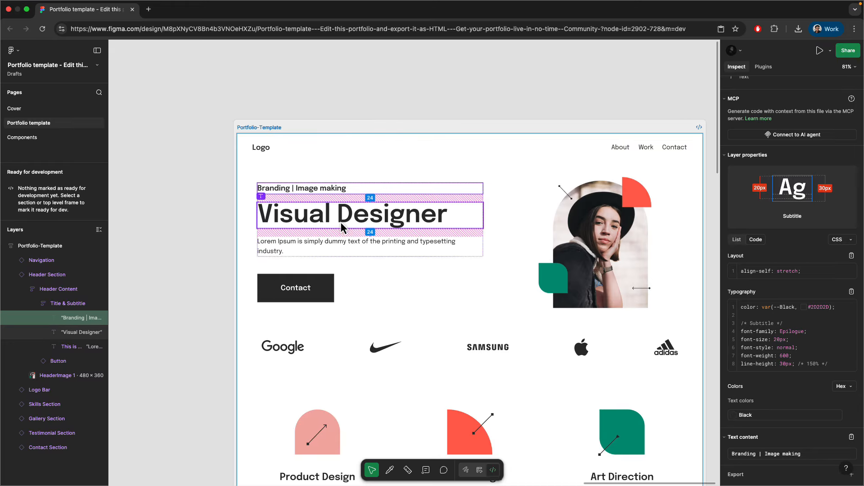
- Copy 'Visual Designer' from Figma and paste it as the copy's title
{"action": "left_click", "coordinate": [450, 247]}
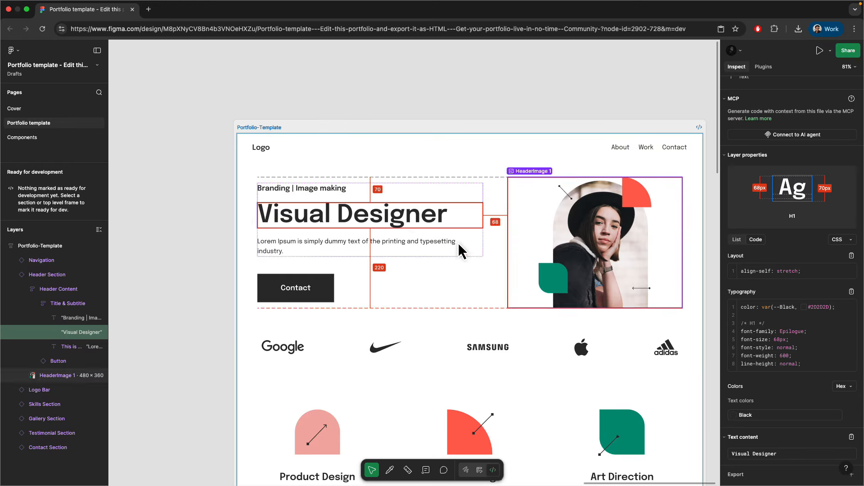
{"action": "left_click", "coordinate": [851, 438]}
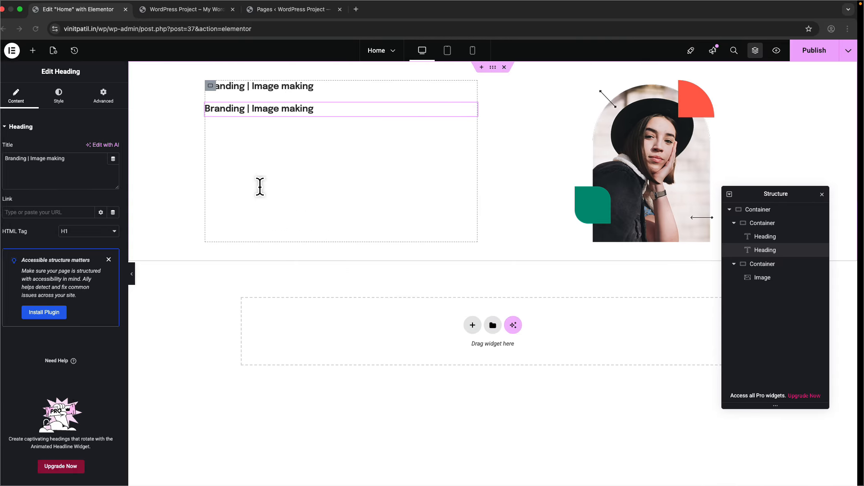
{"action": "triple_click", "coordinate": [81, 160]}
{"action": "key", "text": "ctrl+v"}
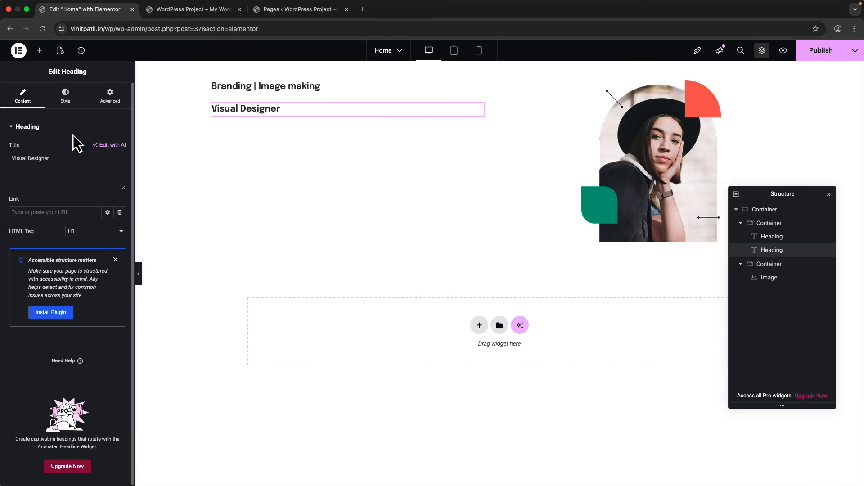
- Enter 68 in the Visual Designer heading's typography and confirm its H1 tag
{"action": "left_click", "coordinate": [66, 96]}
{"action": "left_click", "coordinate": [119, 175]}
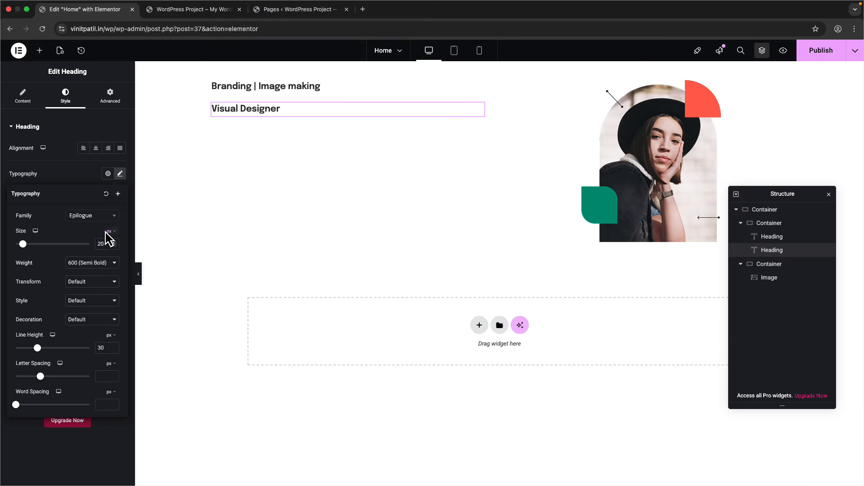
{"action": "type", "text": "68"}
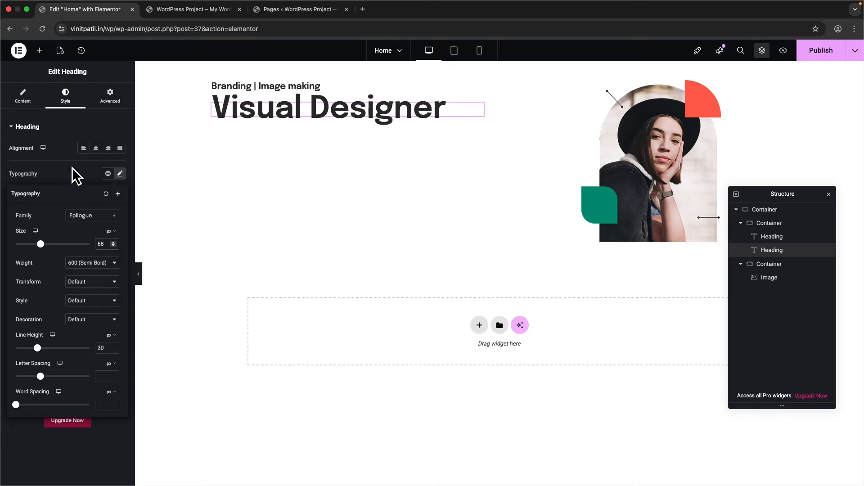
{"action": "left_click", "coordinate": [23, 96]}
{"action": "left_click", "coordinate": [84, 234]}
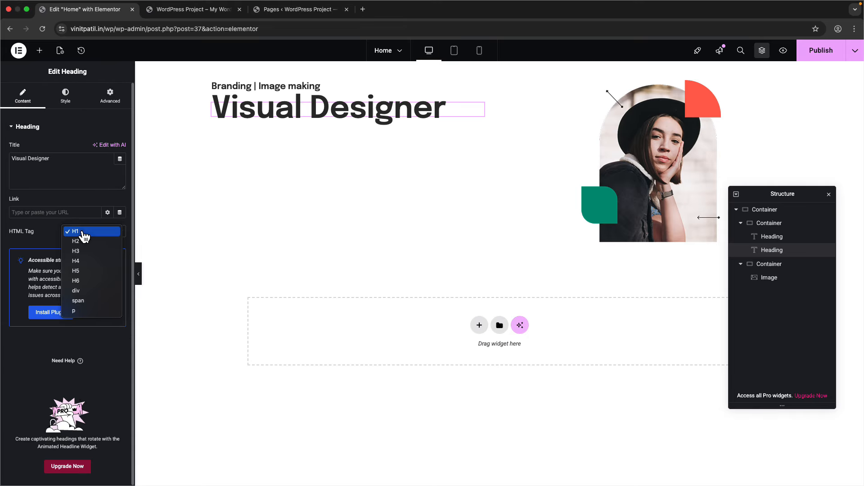
{"action": "left_click", "coordinate": [84, 233]}
- Set the heading's line height to a custom 'normal' value
{"action": "left_click", "coordinate": [67, 99]}
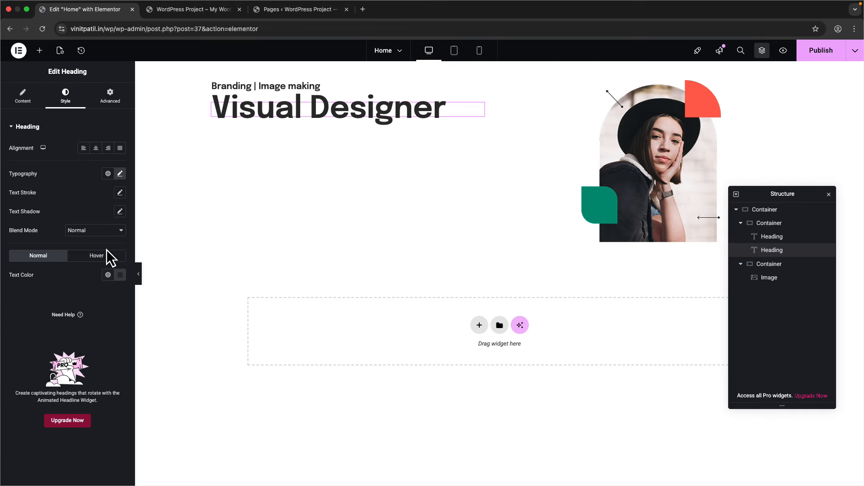
{"action": "left_click", "coordinate": [120, 175]}
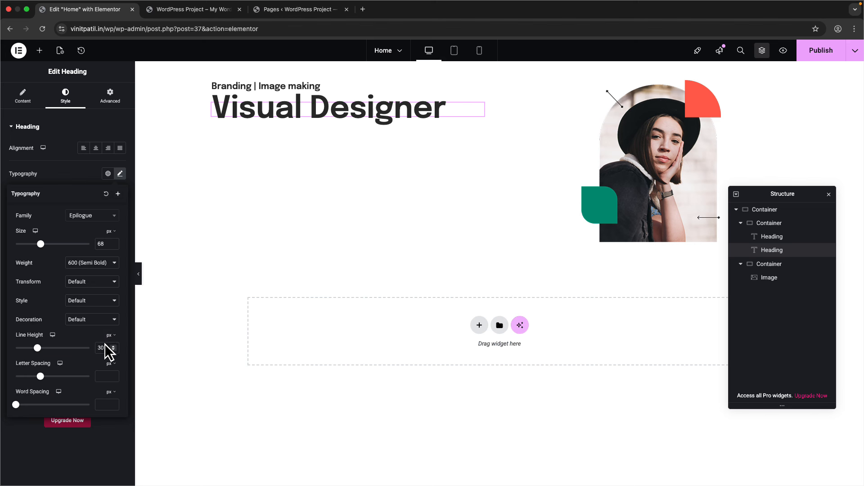
{"action": "mouse_move", "coordinate": [110, 339]}
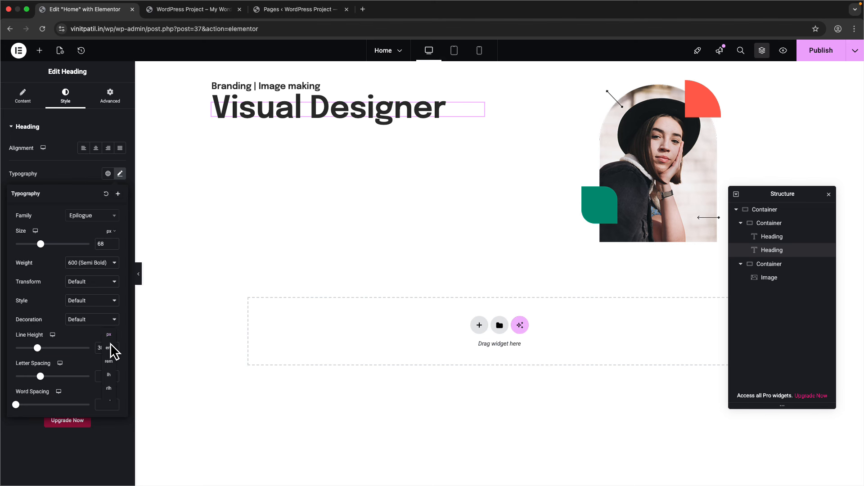
{"action": "left_click", "coordinate": [108, 400]}
{"action": "type", "text": "normal"}
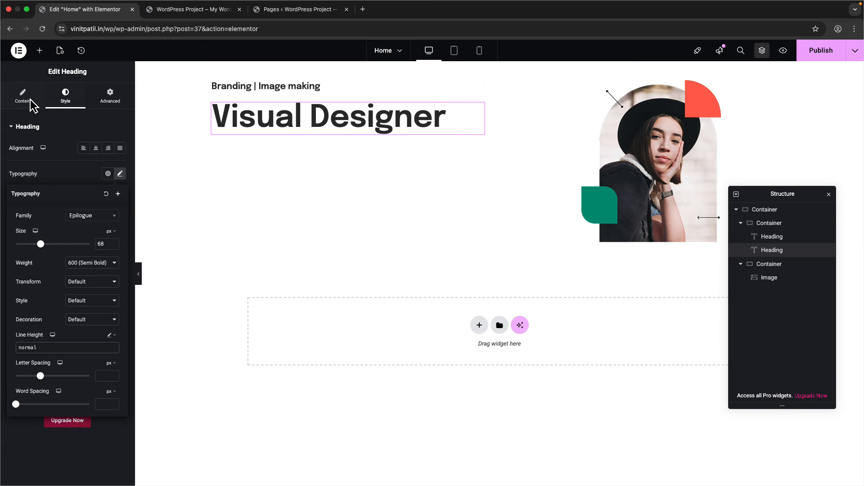
{"action": "left_click", "coordinate": [22, 100]}
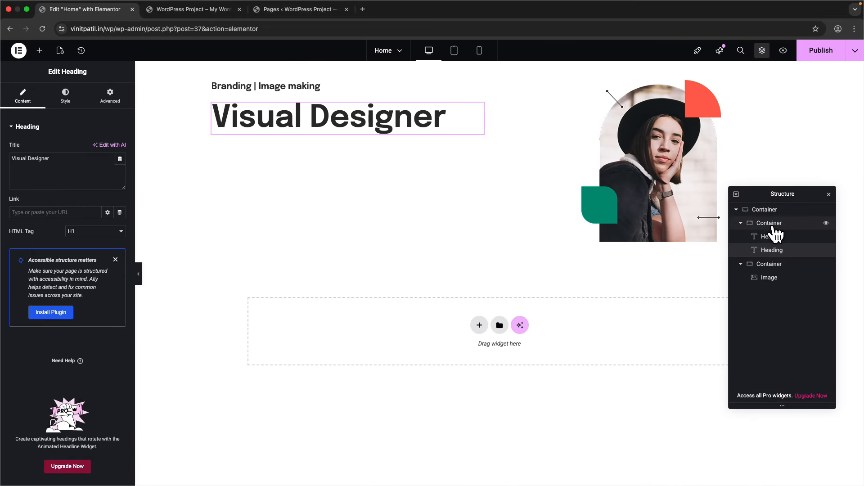
- Set a 24 px gap in the headings container and copy the Figma body text
{"action": "left_click", "coordinate": [772, 226]}
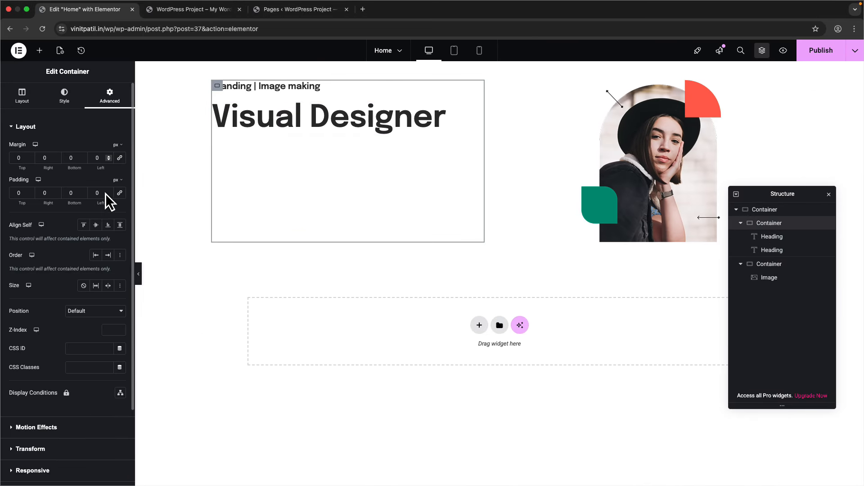
{"action": "left_click", "coordinate": [21, 97]}
{"action": "scroll", "coordinate": [45, 279], "scroll_direction": "down", "scroll_amount": 1}
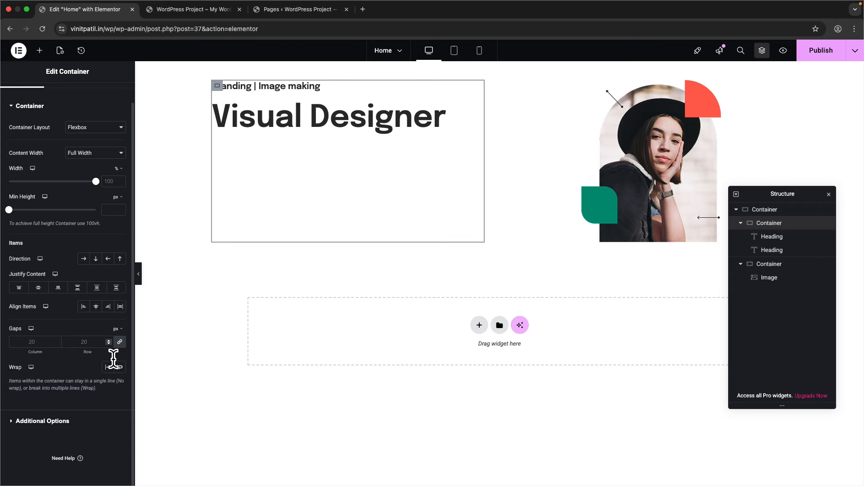
{"action": "type", "text": "24"}
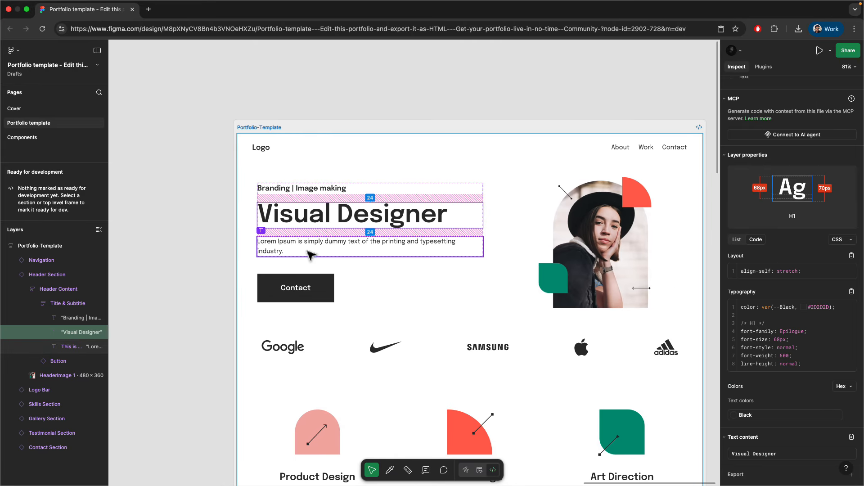
{"action": "left_click", "coordinate": [310, 253]}
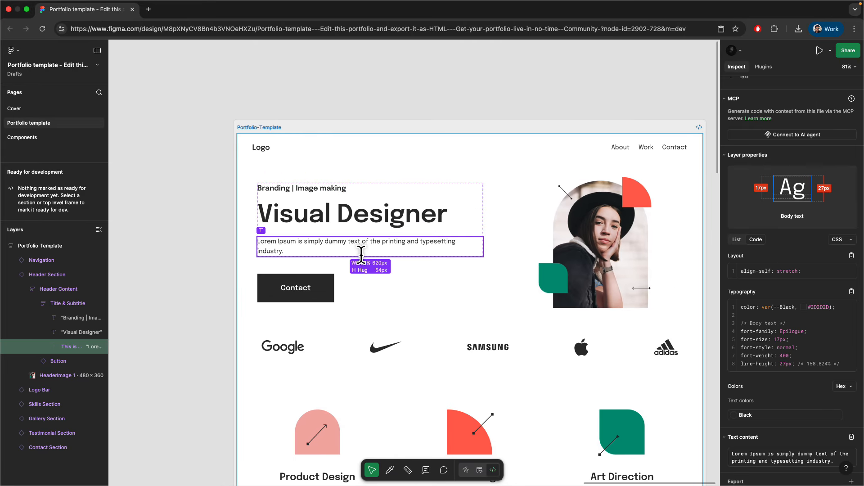
{"action": "left_click", "coordinate": [851, 437]}
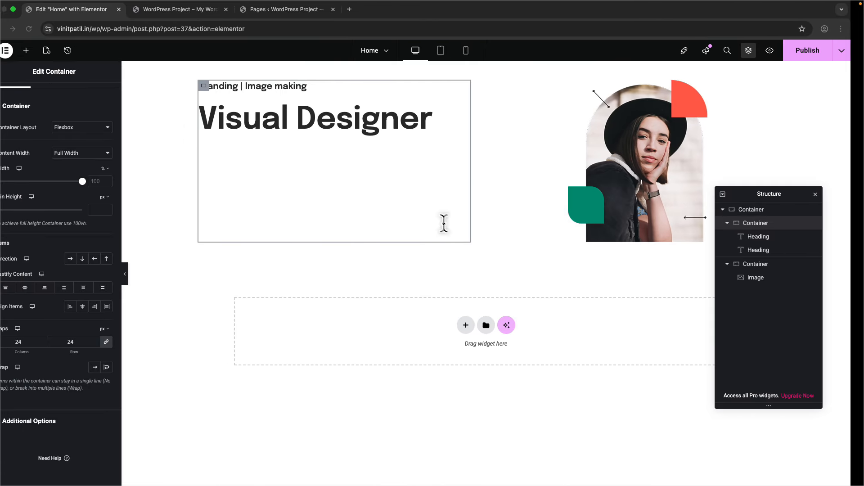
- Add a heading below Visual Designer, tag it as a paragraph, and paste the body text
{"action": "left_click", "coordinate": [39, 50]}
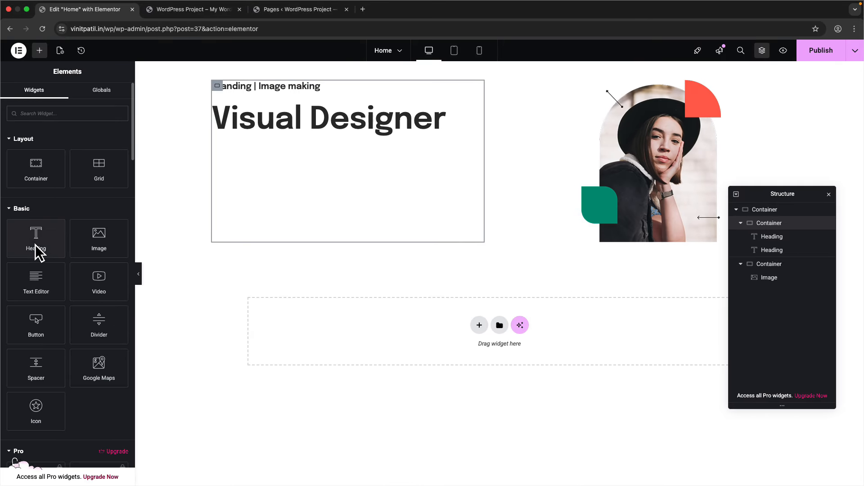
{"action": "left_click_drag", "start_coordinate": [37, 246], "coordinate": [331, 144]}
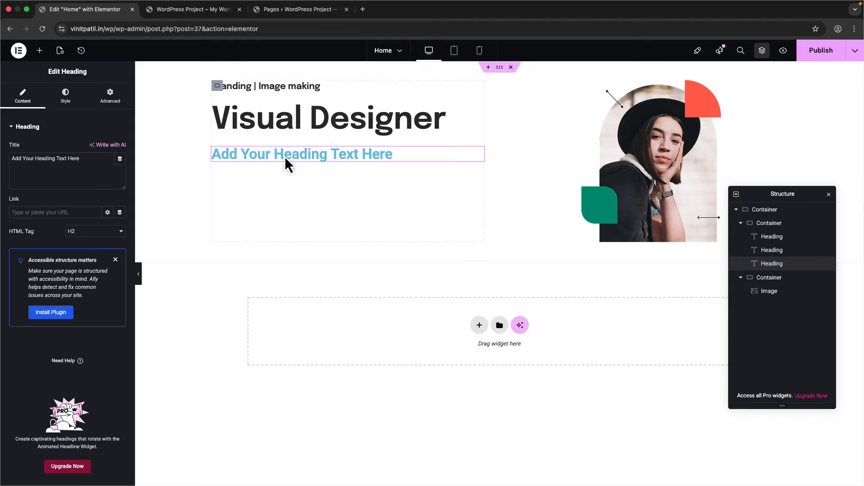
{"action": "left_click", "coordinate": [93, 237]}
{"action": "left_click", "coordinate": [74, 299]}
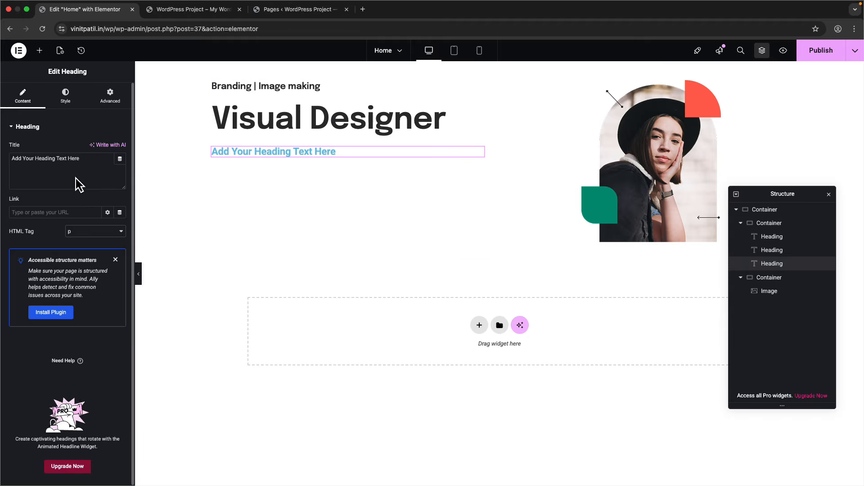
{"action": "triple_click", "coordinate": [82, 180]}
{"action": "key", "text": "cmd+v"}
- Add a Text Editor widget below it and paste the Lorem Ipsum body text in
{"action": "left_click", "coordinate": [39, 51]}
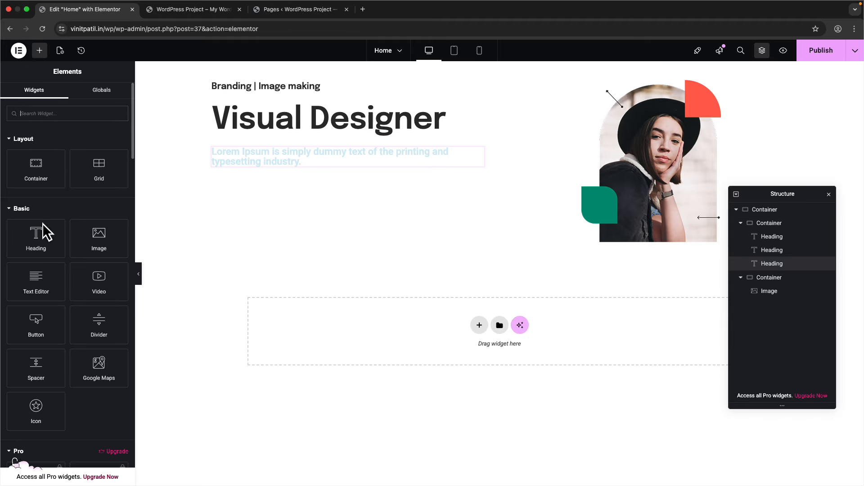
{"action": "left_click_drag", "start_coordinate": [36, 280], "coordinate": [285, 172]}
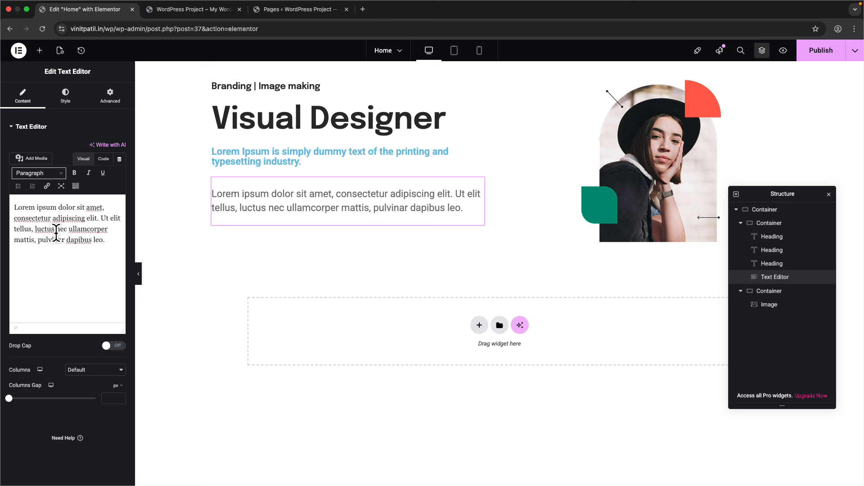
{"action": "left_click_drag", "start_coordinate": [99, 219], "coordinate": [61, 219]}
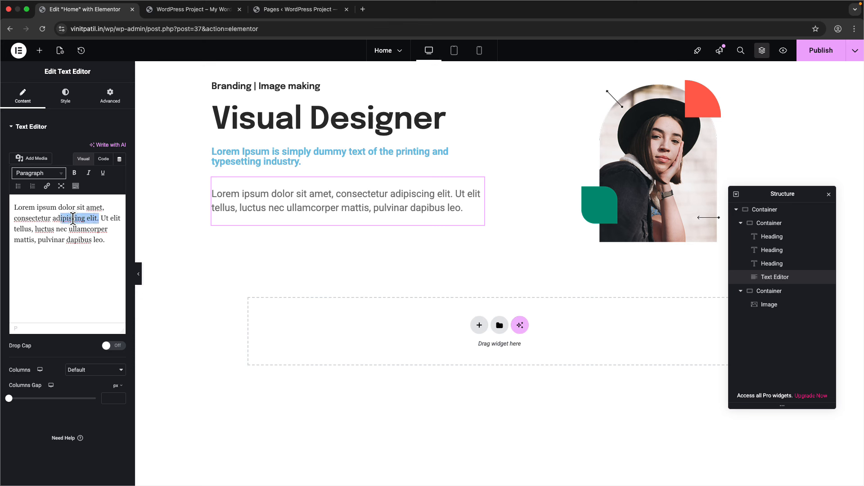
{"action": "left_click", "coordinate": [85, 176]}
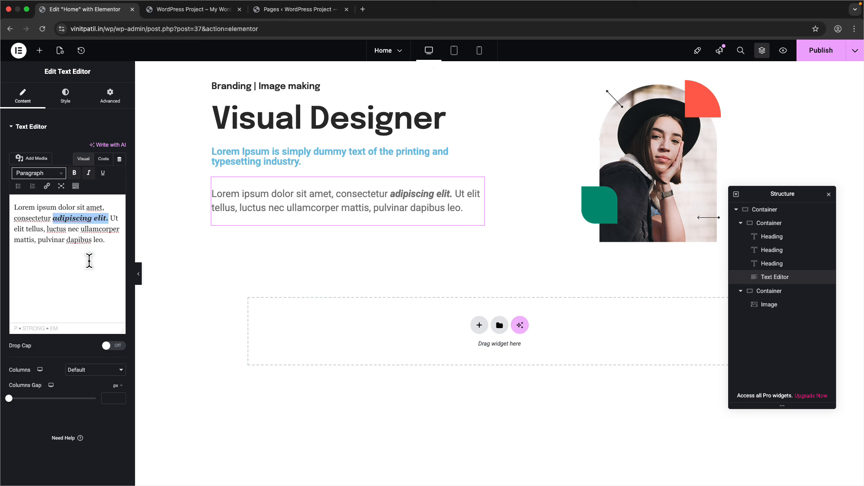
{"action": "key", "text": "ctrl+a"}
{"action": "key", "text": "ctrl+v"}
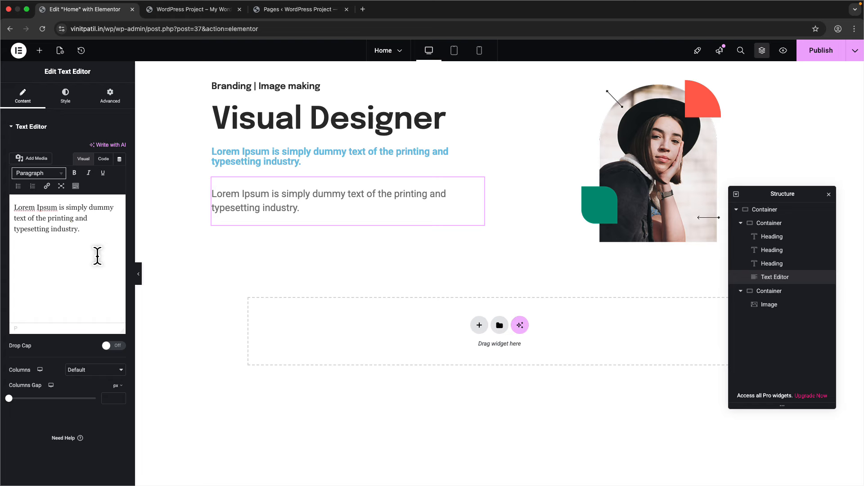
- Delete the redundant heading and keep the text block in Paragraph format
{"action": "right_click", "coordinate": [286, 161]}
{"action": "left_click", "coordinate": [311, 361]}
{"action": "left_click", "coordinate": [292, 183]}
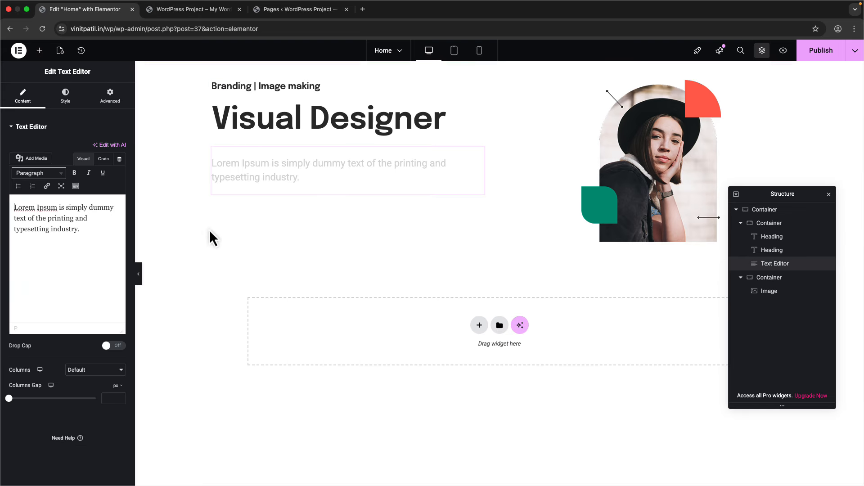
{"action": "left_click", "coordinate": [49, 174]}
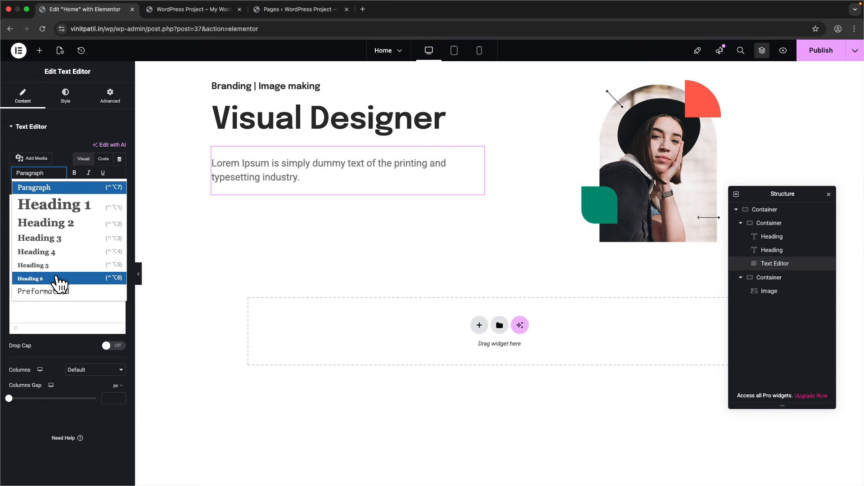
{"action": "left_click", "coordinate": [45, 312]}
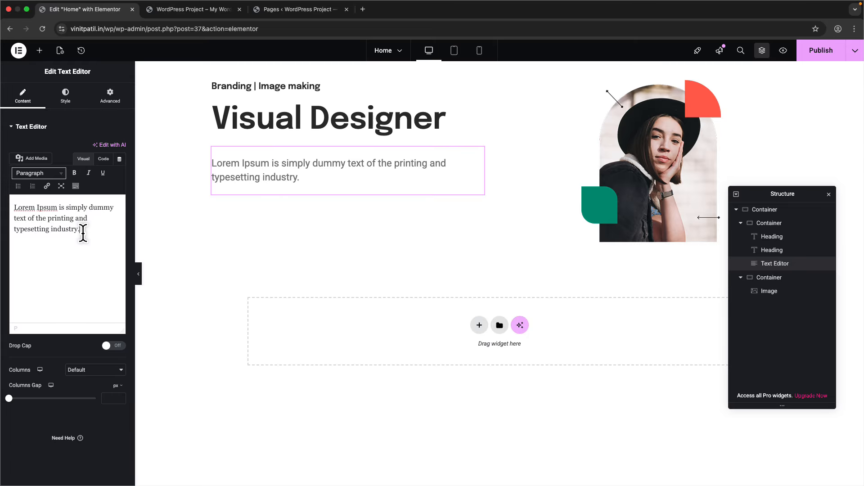
{"action": "left_click", "coordinate": [75, 105]}
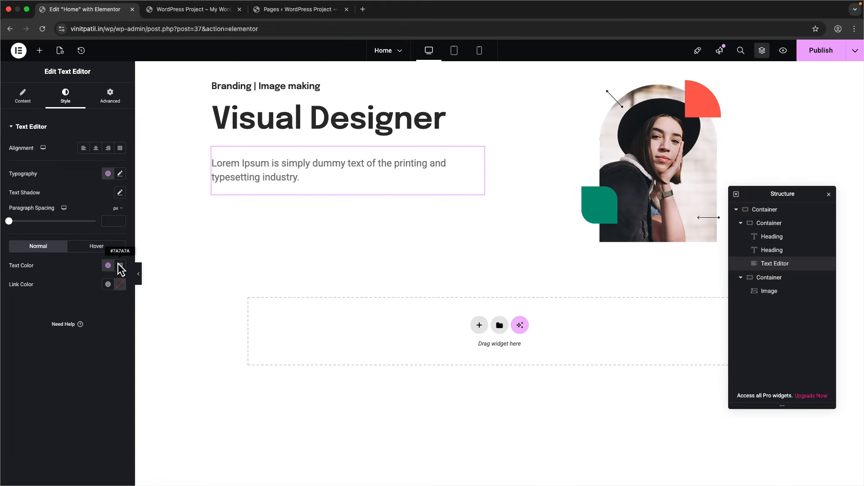
- Set the body text colour to #2d2d2d
{"action": "left_click", "coordinate": [120, 266]}
{"action": "triple_click", "coordinate": [90, 394]}
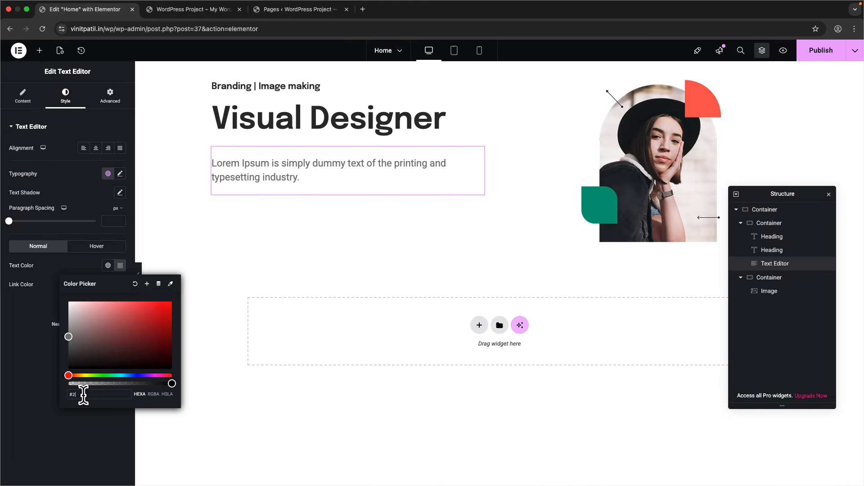
{"action": "type", "text": "#2d2d2d"}
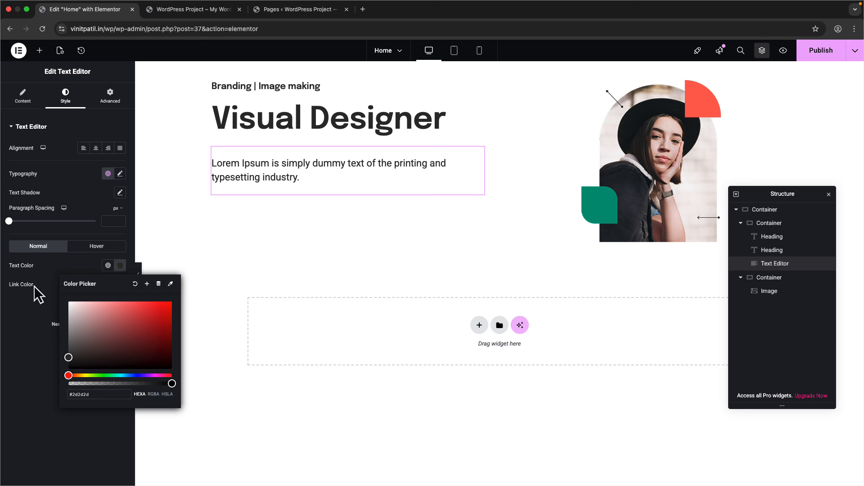
- Set the body text to 17 px in the Epilogue font family
{"action": "left_click", "coordinate": [120, 174]}
{"action": "left_click", "coordinate": [105, 244]}
{"action": "type", "text": "17"}
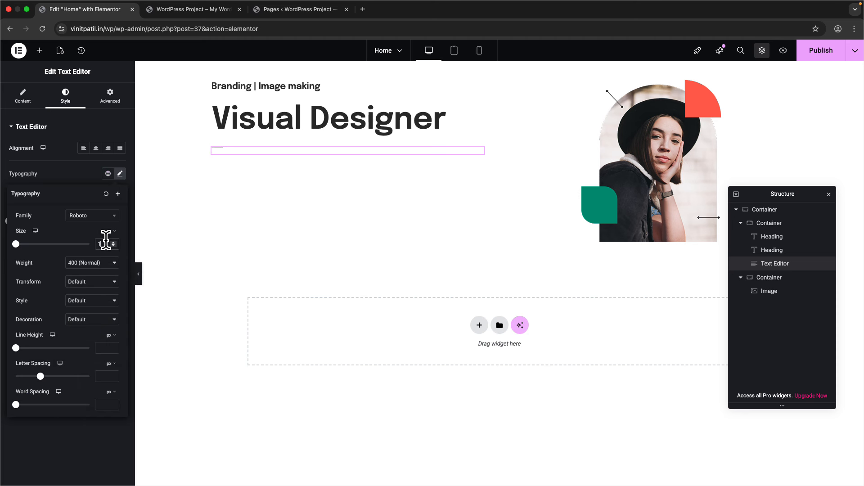
{"action": "left_click", "coordinate": [85, 216]}
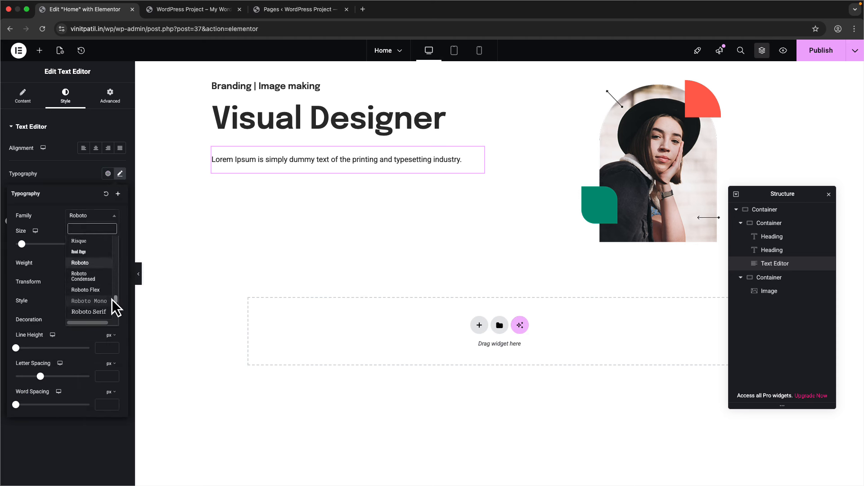
{"action": "scroll", "coordinate": [114, 288], "scroll_direction": "down", "scroll_amount": 15}
{"action": "left_click_drag", "start_coordinate": [118, 257], "coordinate": [116, 236]}
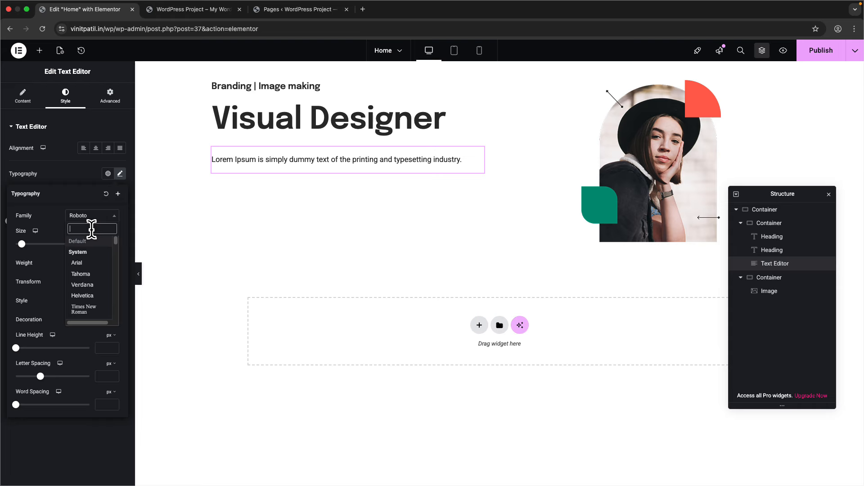
{"action": "type", "text": "epi"}
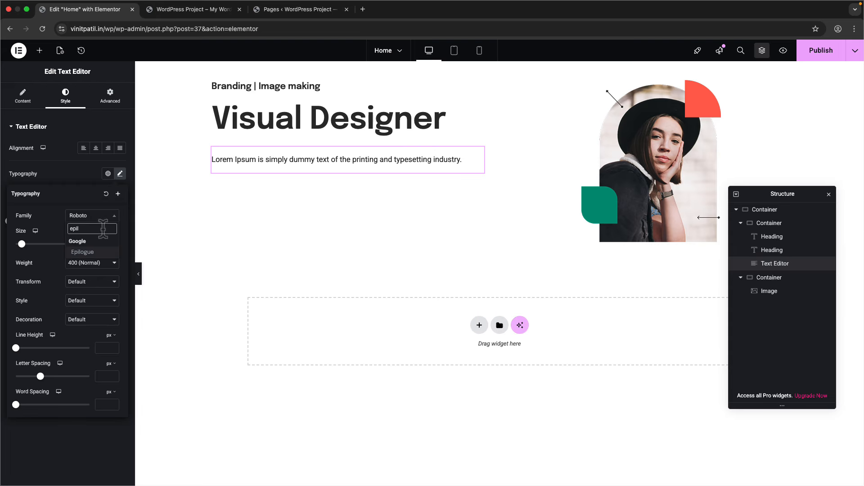
{"action": "left_click", "coordinate": [103, 253]}
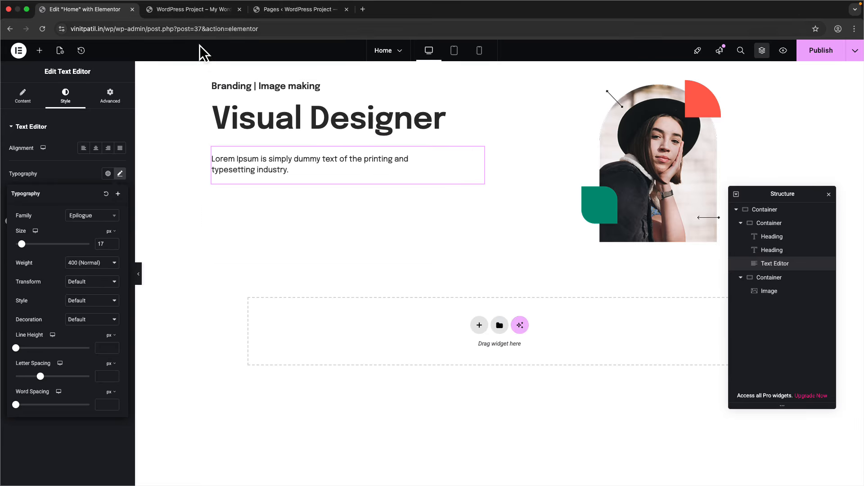
- Open the WordPress dashboard in a new tab and go to Elementor Settings
{"action": "left_click", "coordinate": [185, 13]}
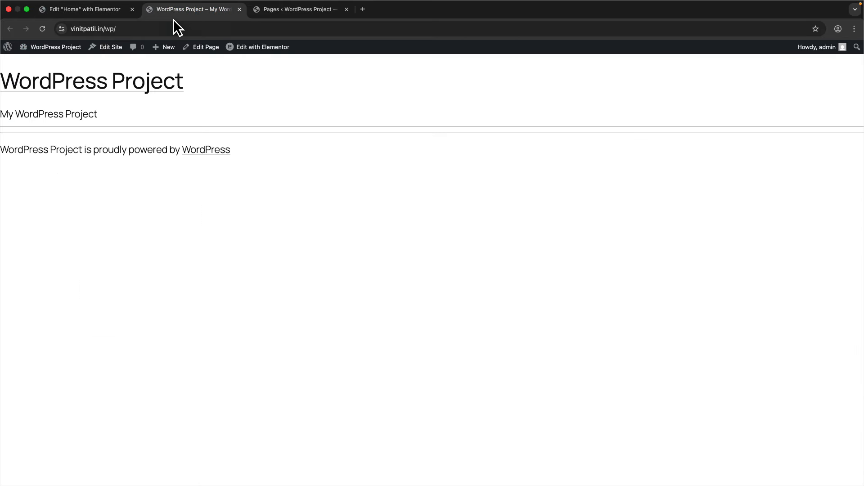
{"action": "right_click", "coordinate": [40, 58]}
{"action": "left_click", "coordinate": [76, 63]}
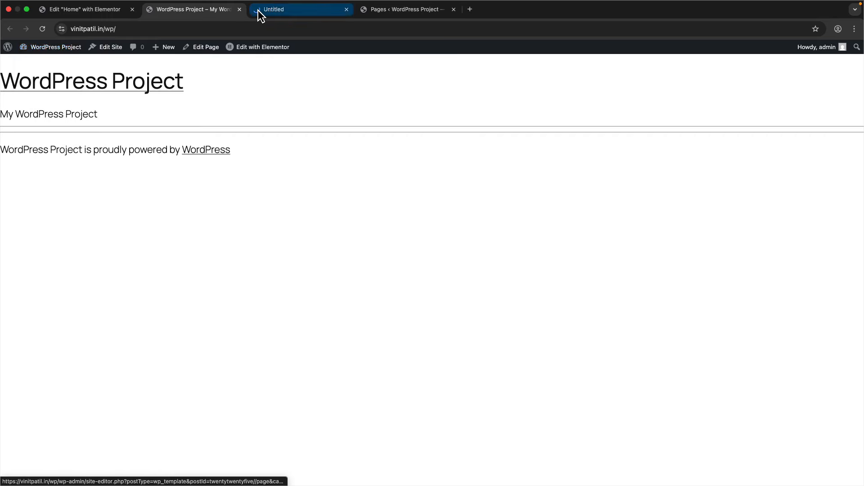
{"action": "left_click", "coordinate": [257, 10]}
{"action": "mouse_move", "coordinate": [55, 191]}
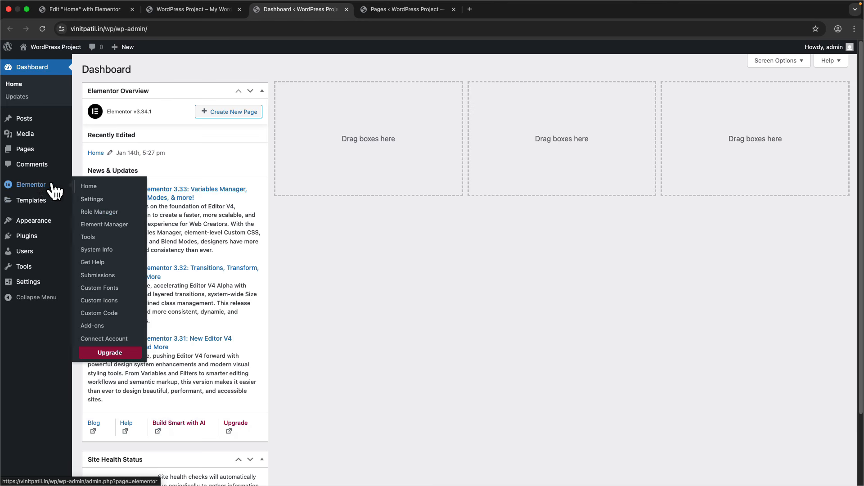
{"action": "left_click", "coordinate": [91, 199]}
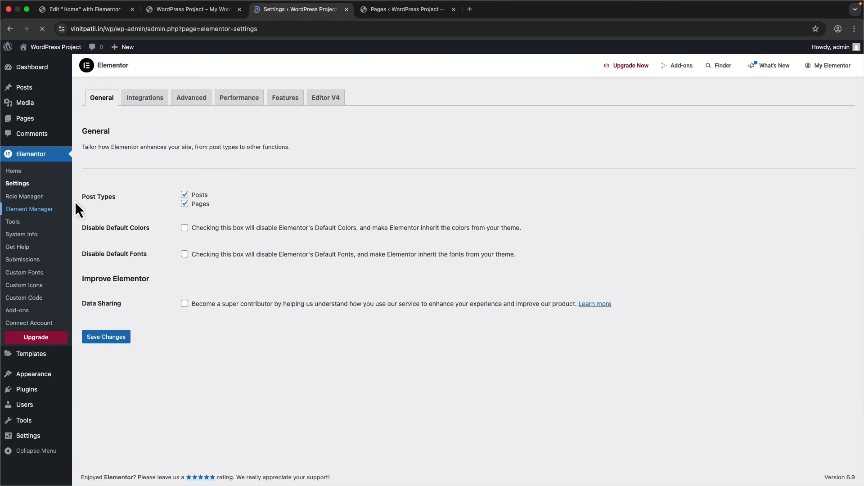
- Close the Elementor Settings tab and return to the Home page editor
{"action": "mouse_move", "coordinate": [33, 374]}
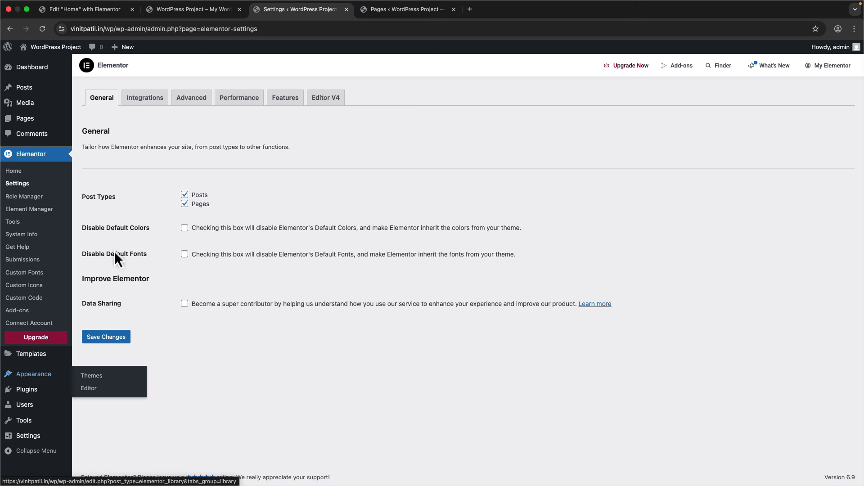
{"action": "mouse_move", "coordinate": [13, 117]}
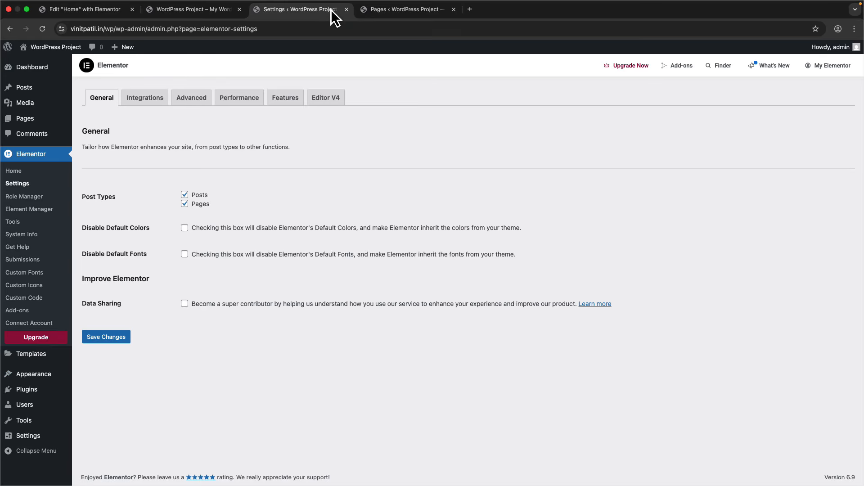
{"action": "left_click", "coordinate": [346, 9]}
{"action": "left_click", "coordinate": [118, 10]}
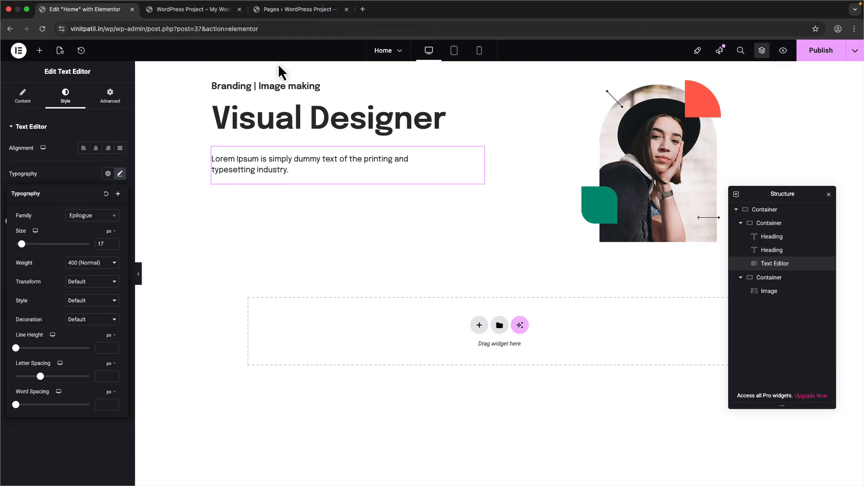
- Close the live site tab and set the body text line height to 27 px
{"action": "left_click", "coordinate": [239, 9]}
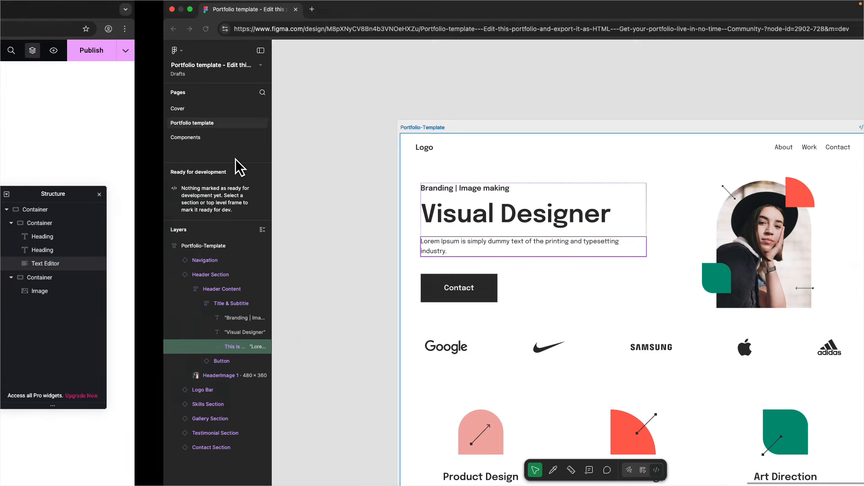
{"action": "key", "text": "ctrl+Right"}
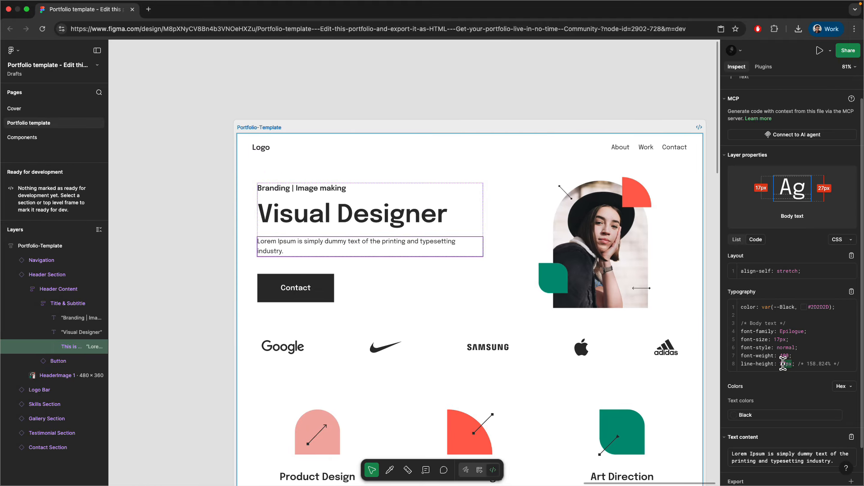
{"action": "key", "text": "ctrl+Left"}
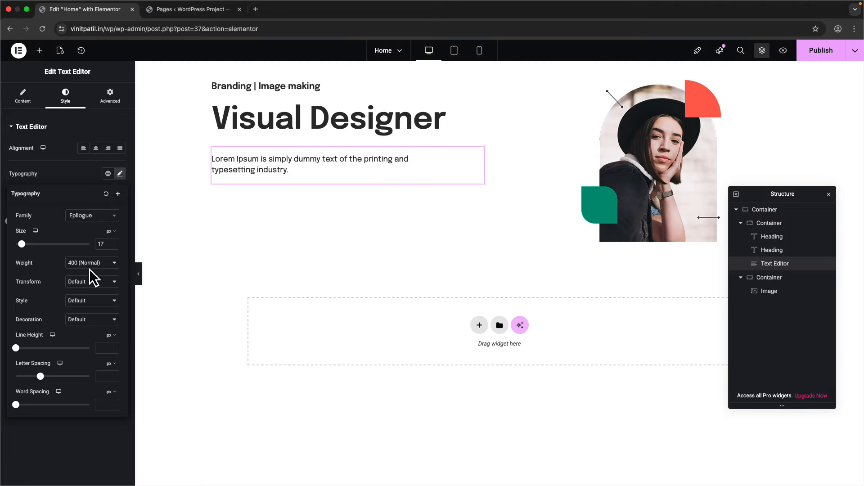
{"action": "left_click", "coordinate": [107, 346]}
{"action": "type", "text": "27"}
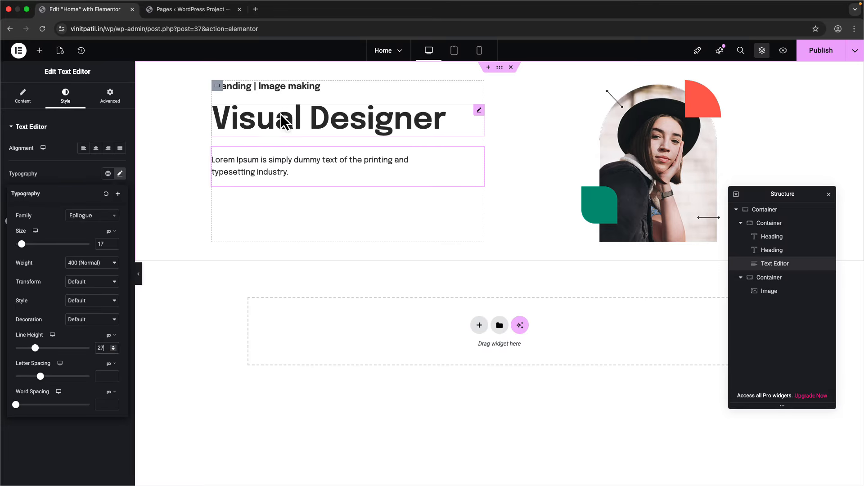
- Review the text block's settings, trying and then clearing a paragraph spacing of 12
{"action": "left_click", "coordinate": [217, 86]}
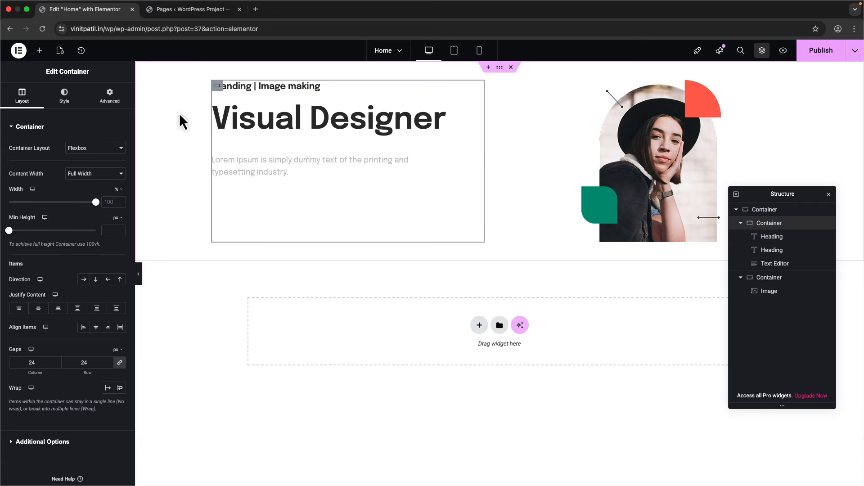
{"action": "key", "text": "ctrl+Right"}
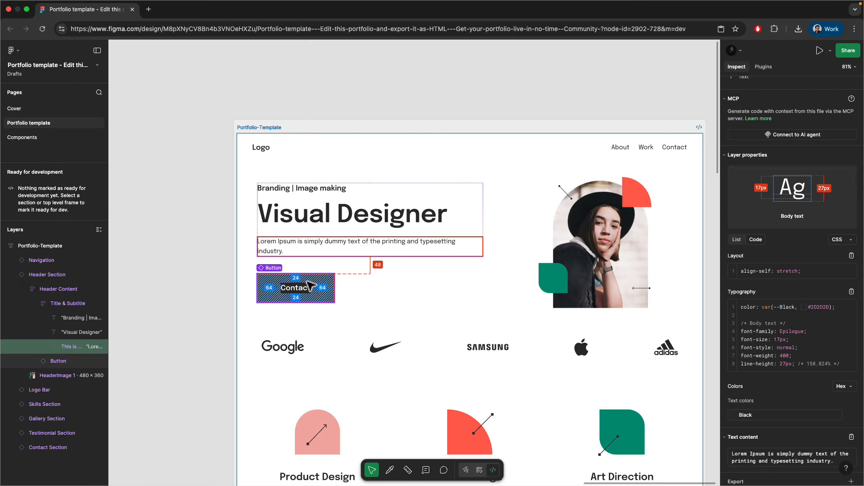
{"action": "key", "text": "ctrl+Left"}
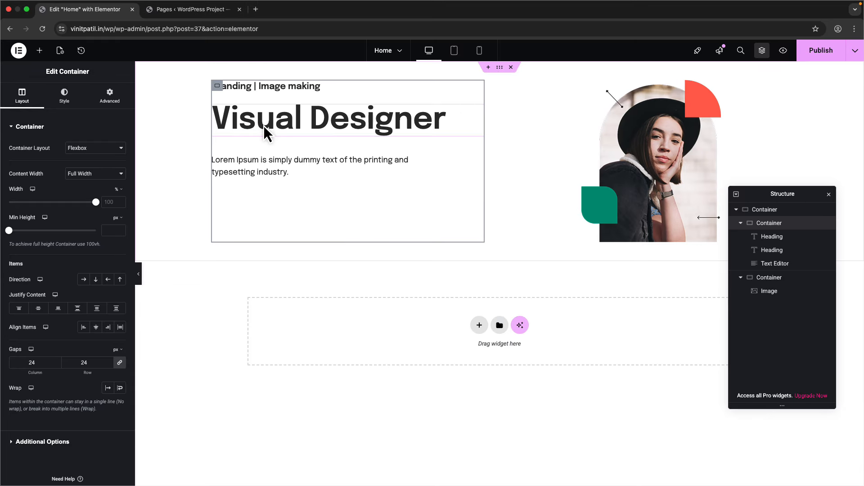
{"action": "left_click", "coordinate": [256, 167]}
{"action": "left_click", "coordinate": [109, 95]}
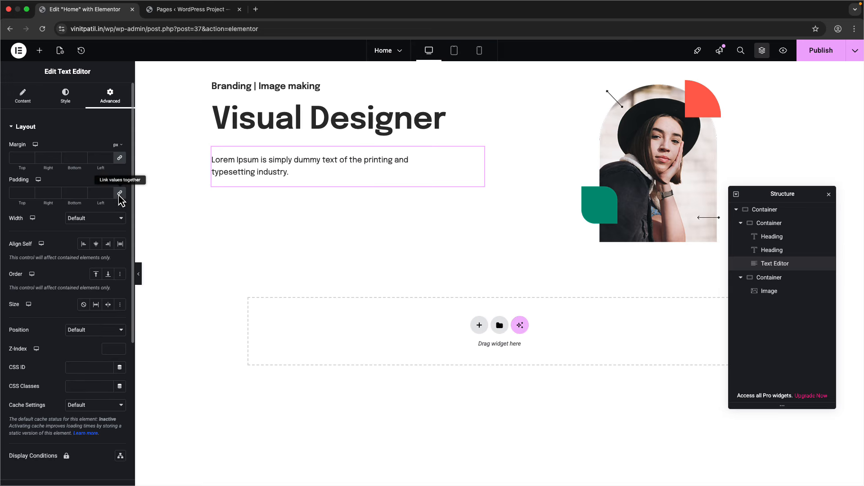
{"action": "left_click", "coordinate": [65, 95]}
{"action": "left_click", "coordinate": [23, 96]}
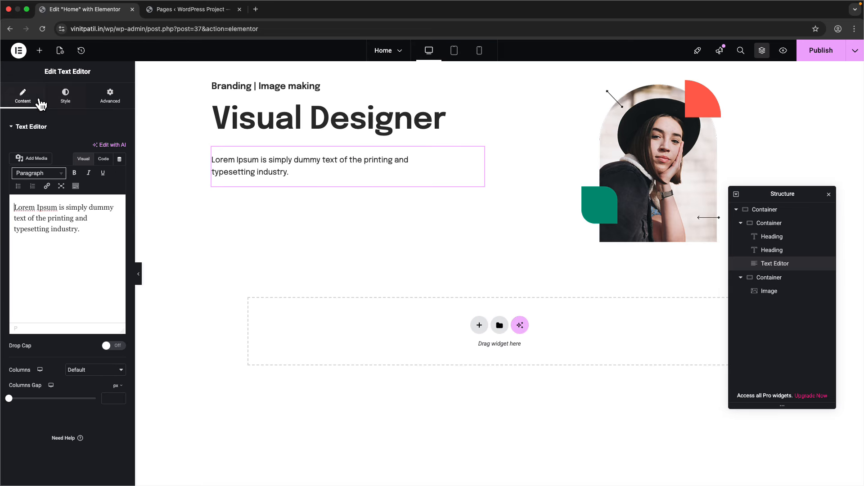
{"action": "left_click", "coordinate": [65, 95]}
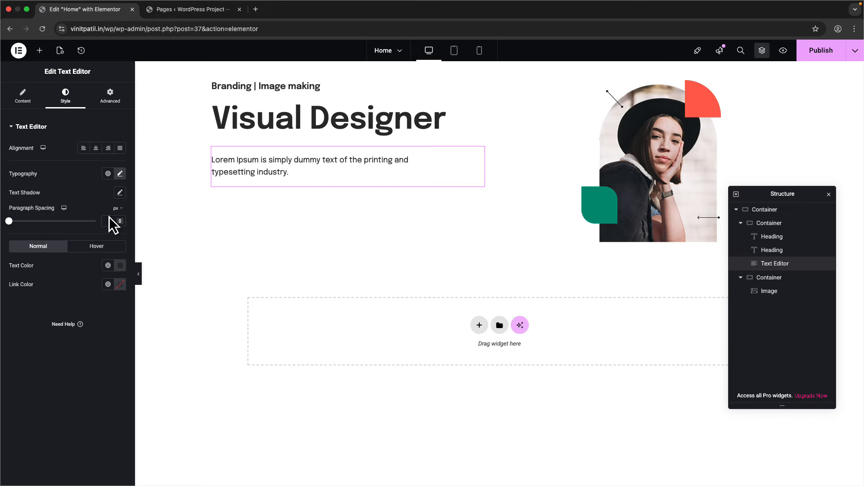
{"action": "mouse_move", "coordinate": [9, 221]}
{"action": "left_mouse_down"}
{"action": "mouse_move", "coordinate": [52, 222]}
{"action": "mouse_move", "coordinate": [20, 221]}
{"action": "left_mouse_up"}
{"action": "key", "text": "BackSpace"}
- Try centre and right alignment, then set the body text to Start (left) alignment
{"action": "left_click", "coordinate": [22, 96]}
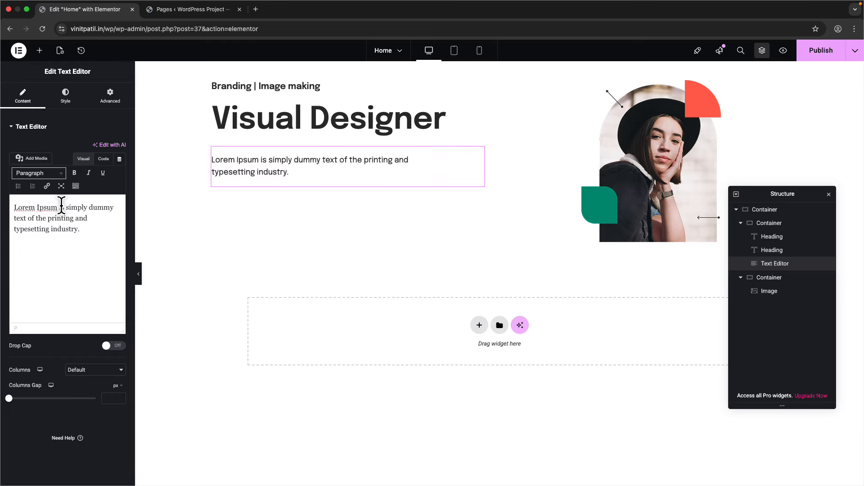
{"action": "left_click_drag", "start_coordinate": [57, 208], "coordinate": [14, 207]}
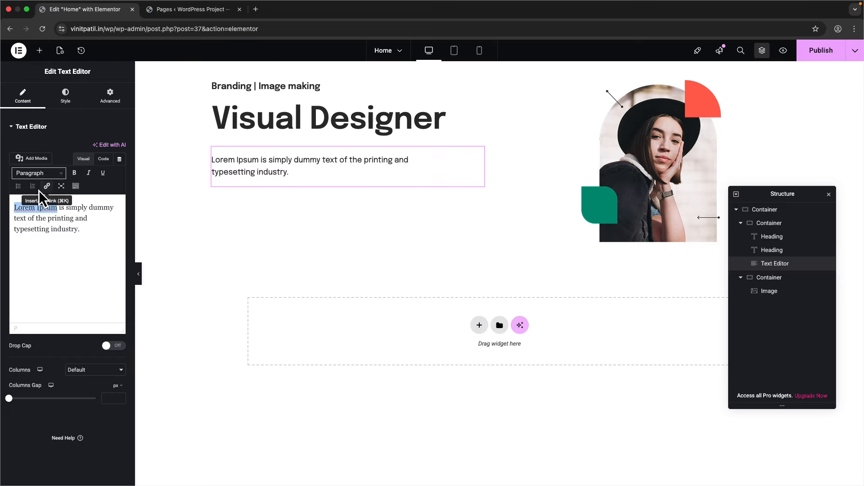
{"action": "left_click", "coordinate": [65, 97]}
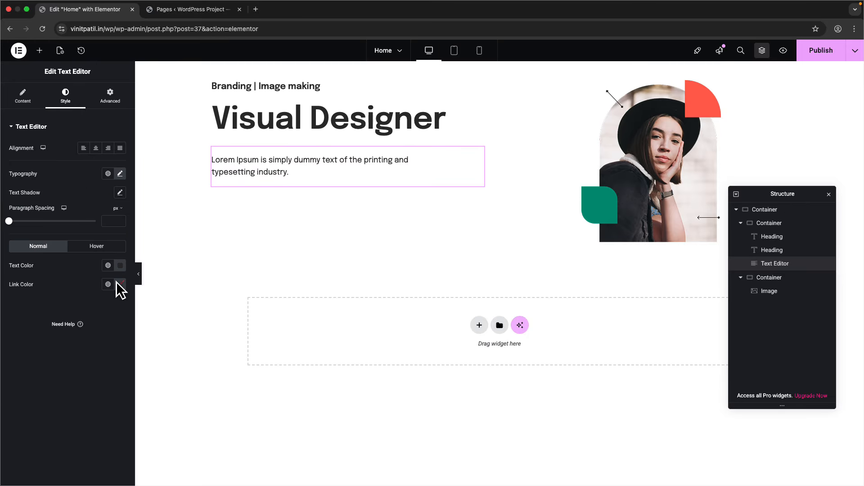
{"action": "left_click", "coordinate": [104, 102]}
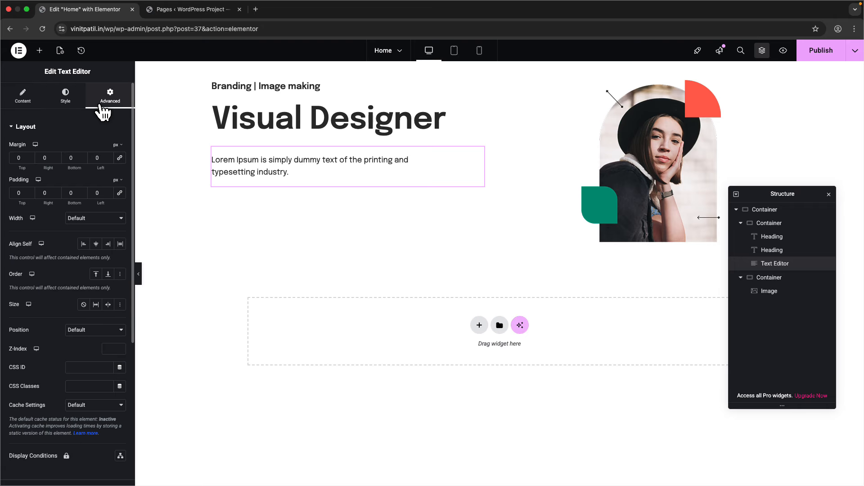
{"action": "left_click", "coordinate": [21, 99]}
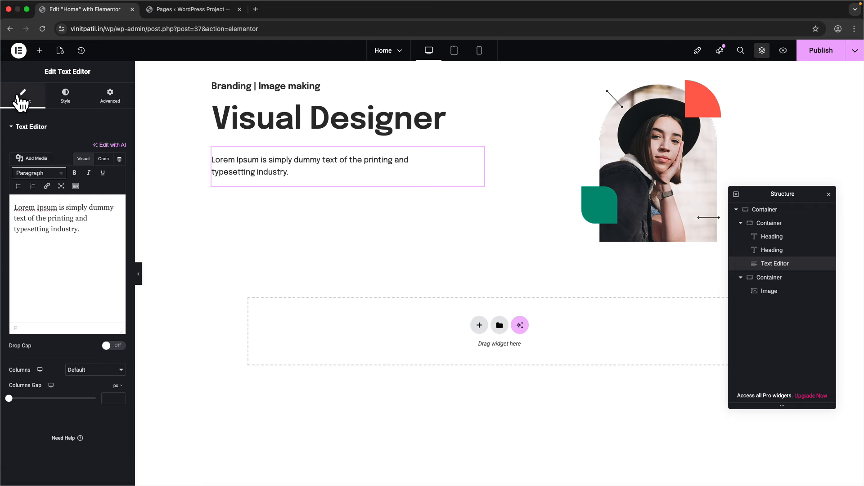
{"action": "left_click", "coordinate": [65, 104]}
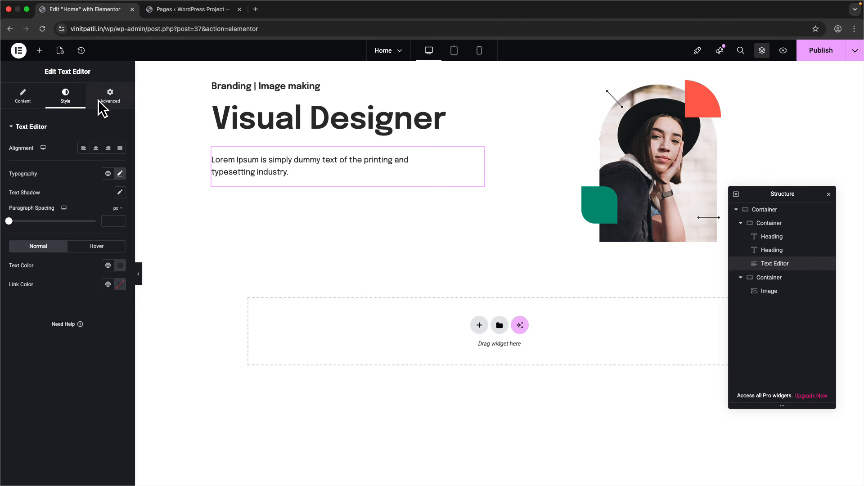
{"action": "left_click", "coordinate": [96, 149]}
{"action": "left_click", "coordinate": [108, 149]}
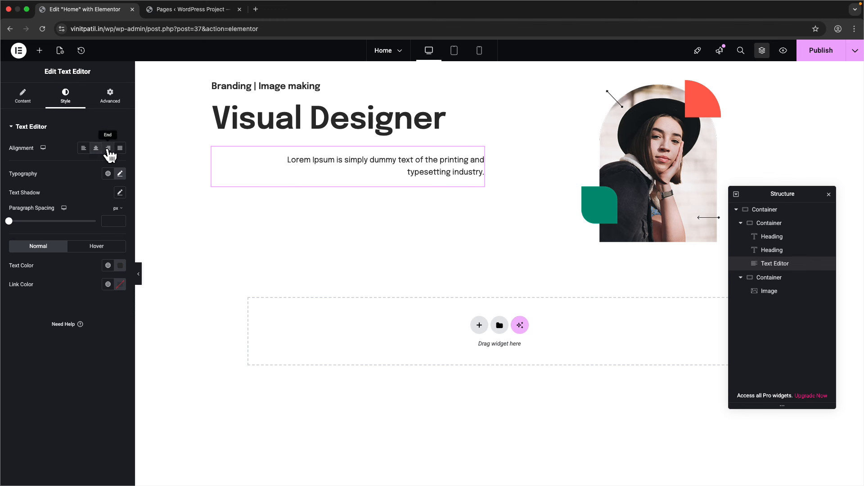
{"action": "left_click", "coordinate": [83, 149]}
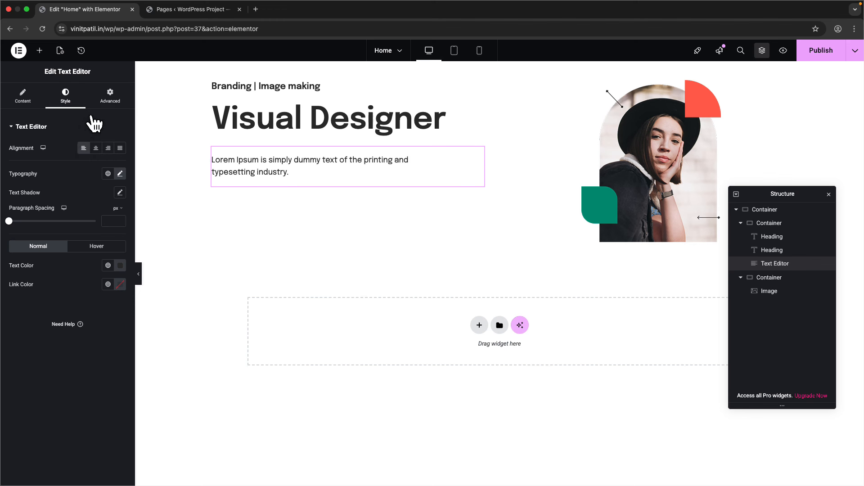
- Inspect the Contact button's specs in the Figma design
{"action": "left_click", "coordinate": [104, 102]}
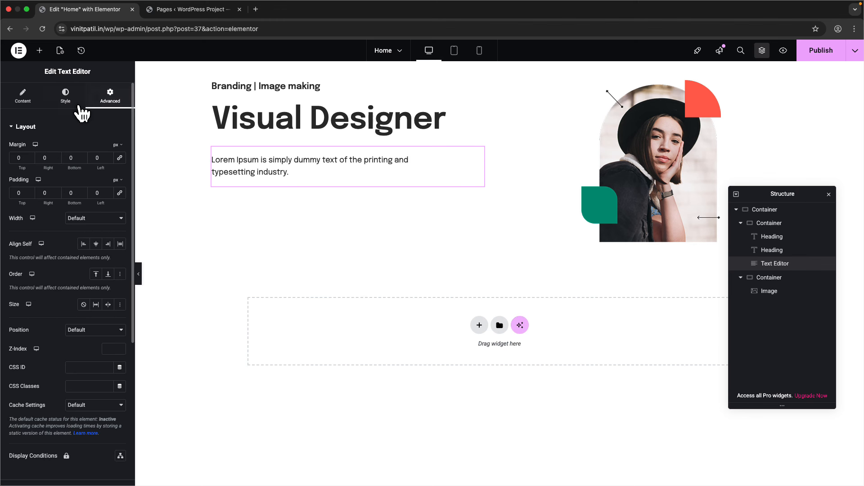
{"action": "left_click", "coordinate": [16, 109]}
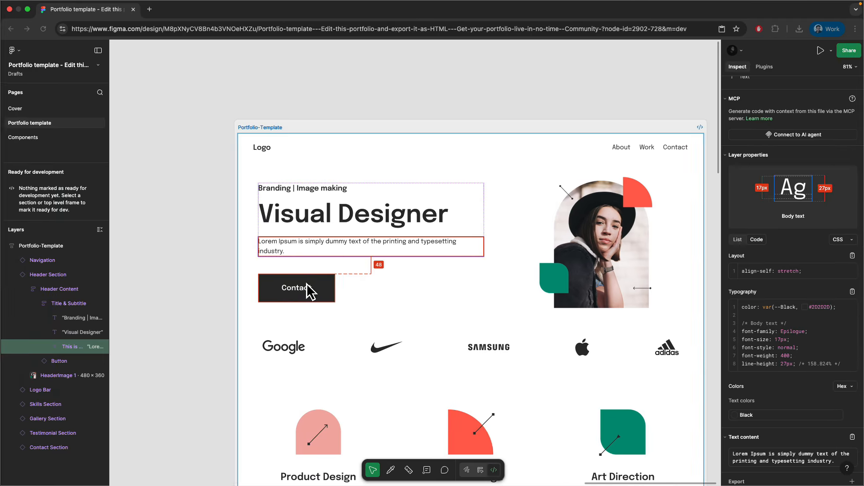
{"action": "left_click", "coordinate": [302, 290]}
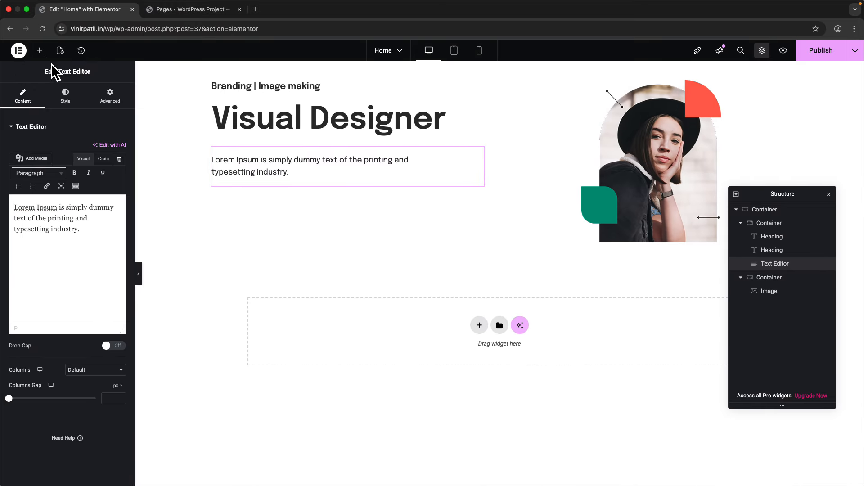
- Add a Button widget below the body text, labelled 'Contact'
{"action": "left_click", "coordinate": [40, 52]}
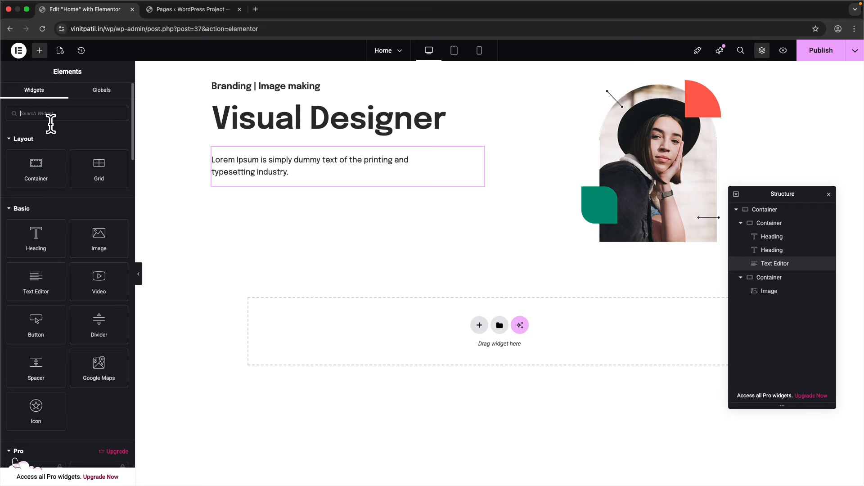
{"action": "type", "text": "butto"}
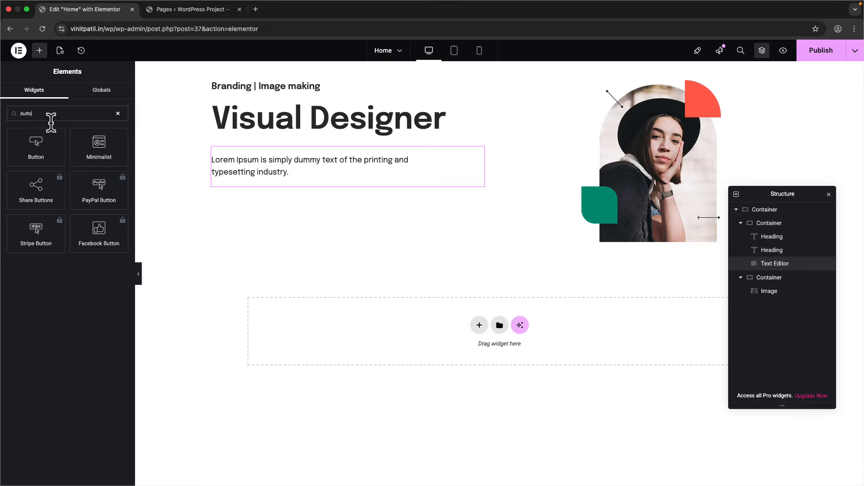
{"action": "left_click_drag", "start_coordinate": [31, 154], "coordinate": [284, 185]}
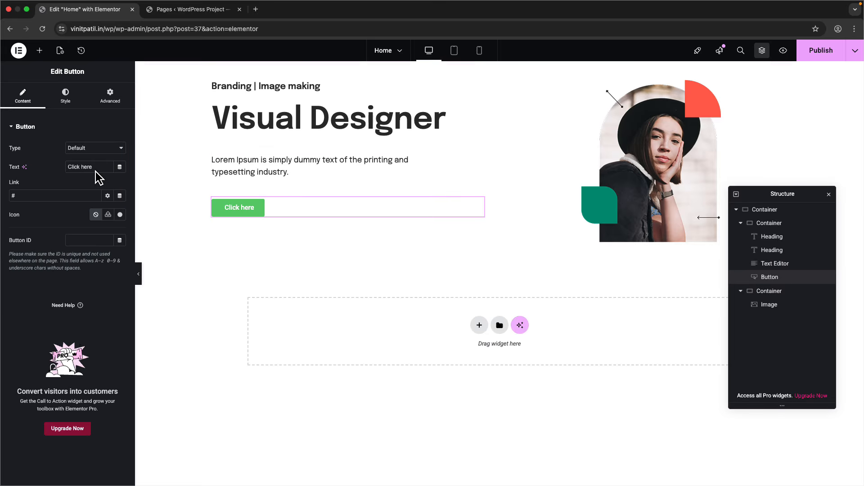
{"action": "type", "text": "Contact"}
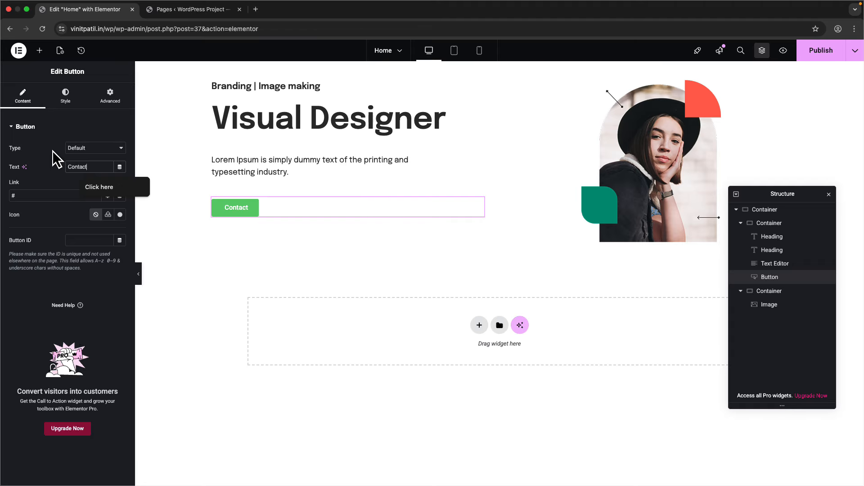
- Make the button's link open in a new window
{"action": "left_click", "coordinate": [35, 196]}
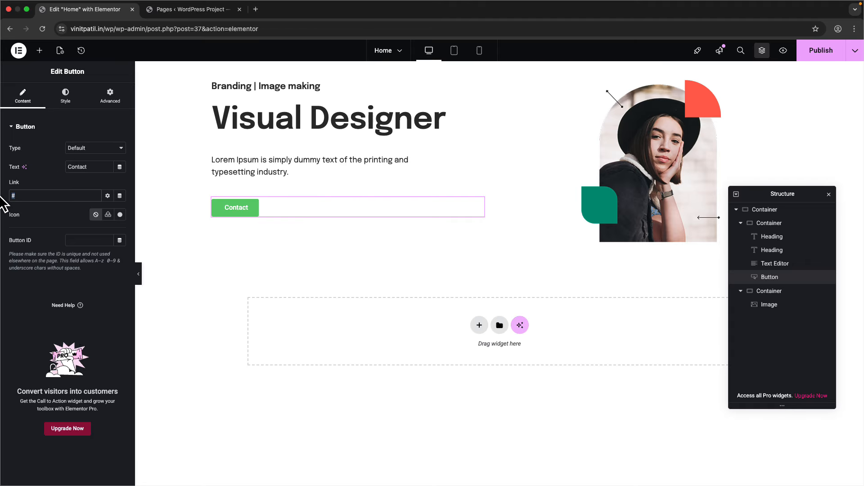
{"action": "left_click", "coordinate": [108, 196]}
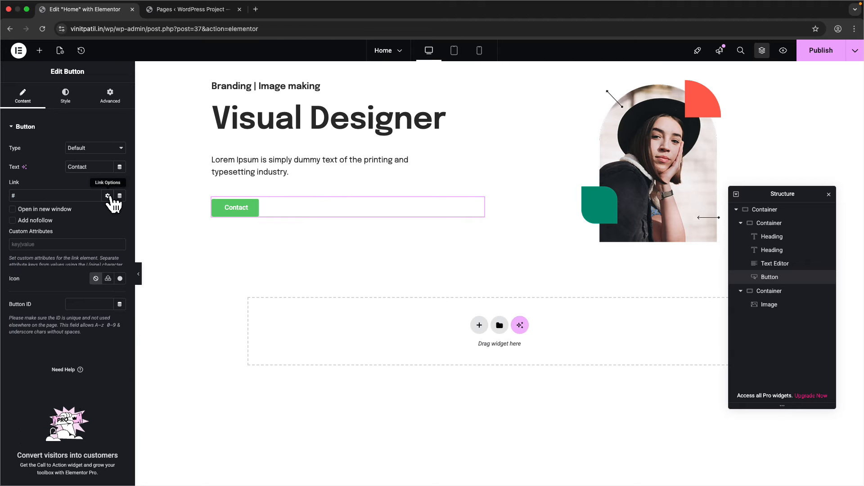
{"action": "left_click", "coordinate": [57, 213]}
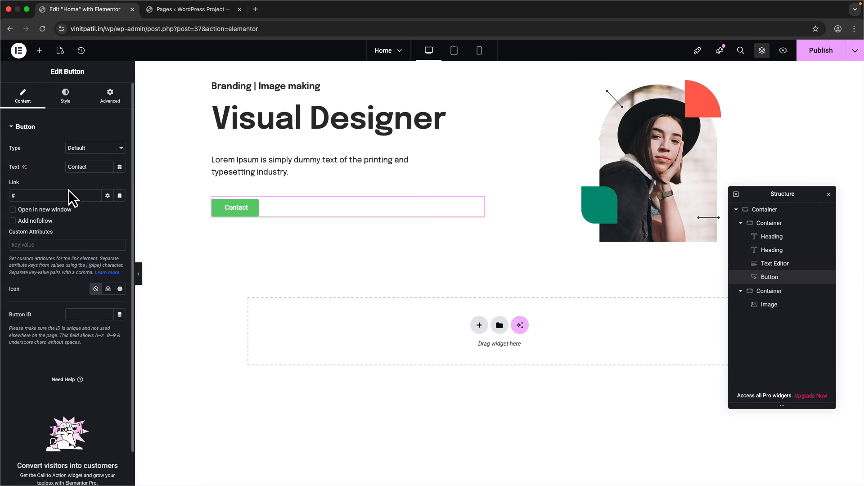
{"action": "left_click", "coordinate": [107, 197]}
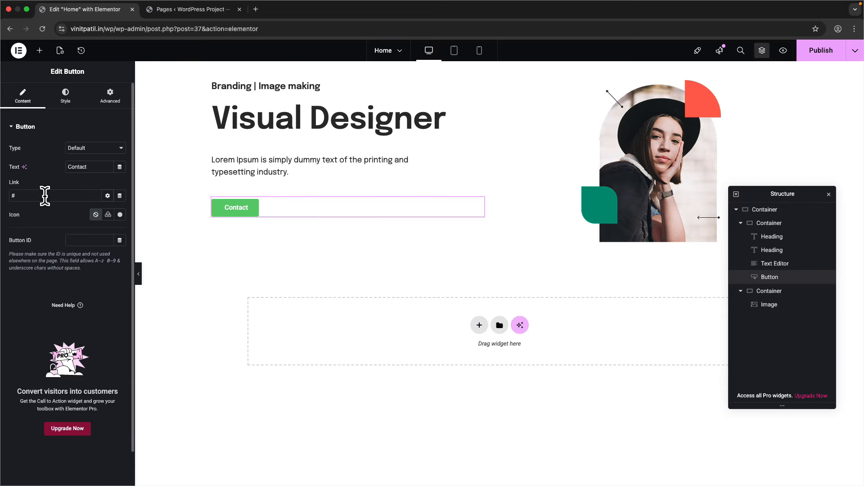
{"action": "left_click", "coordinate": [110, 215]}
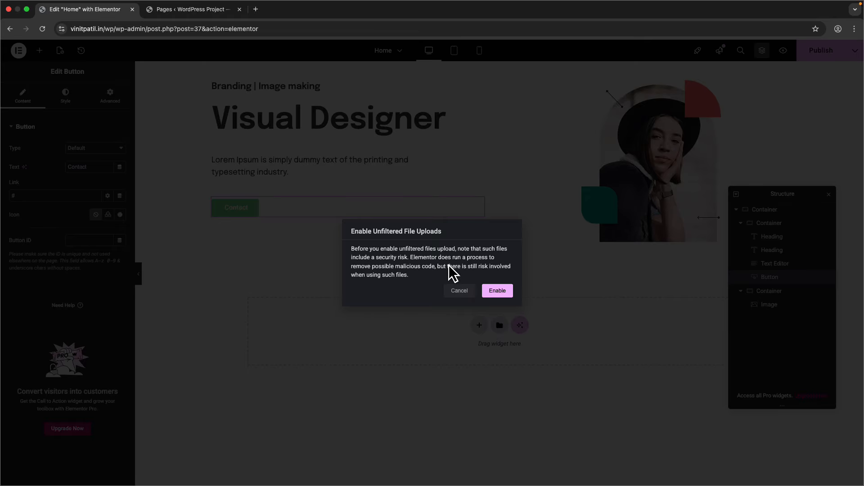
{"action": "left_click", "coordinate": [469, 291]}
{"action": "left_click", "coordinate": [120, 215]}
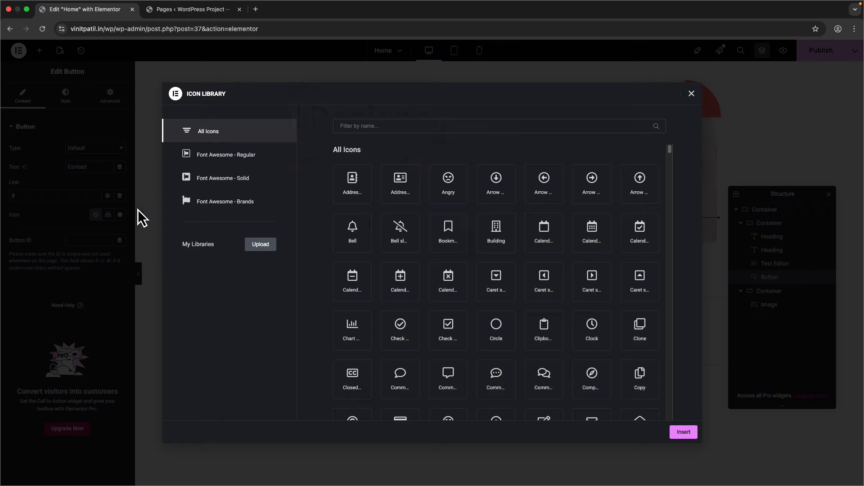
{"action": "scroll", "coordinate": [418, 257], "scroll_direction": "down", "scroll_amount": 5}
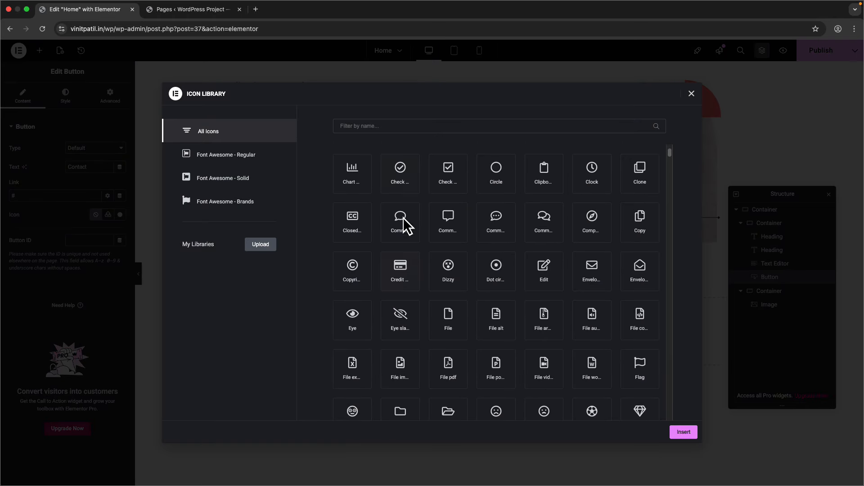
{"action": "left_click", "coordinate": [402, 131]}
{"action": "type", "text": "arrow"}
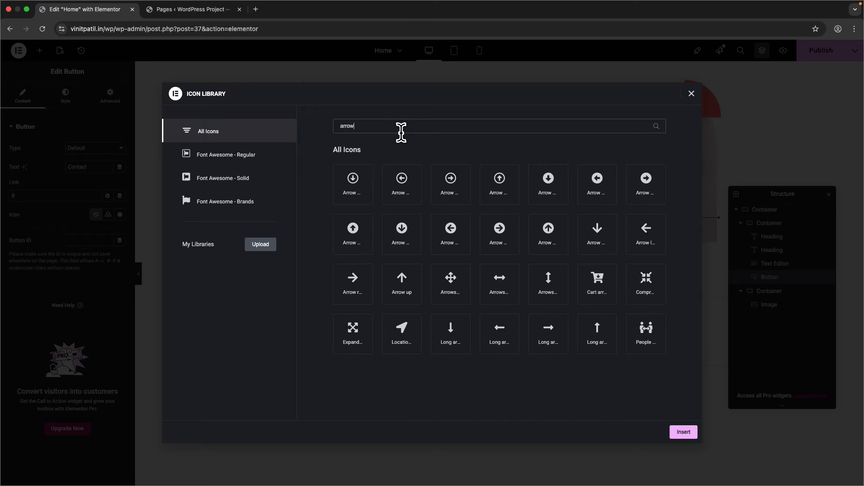
{"action": "left_click", "coordinate": [499, 248]}
{"action": "left_click", "coordinate": [682, 433]}
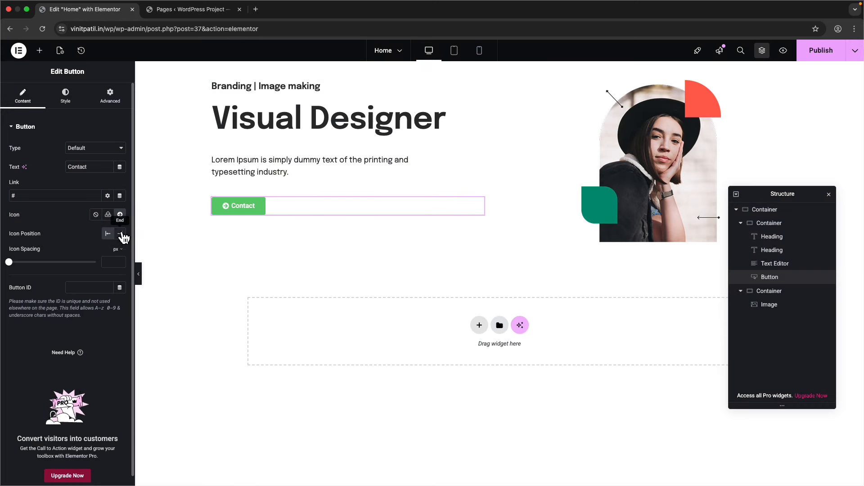
{"action": "left_click", "coordinate": [96, 215]}
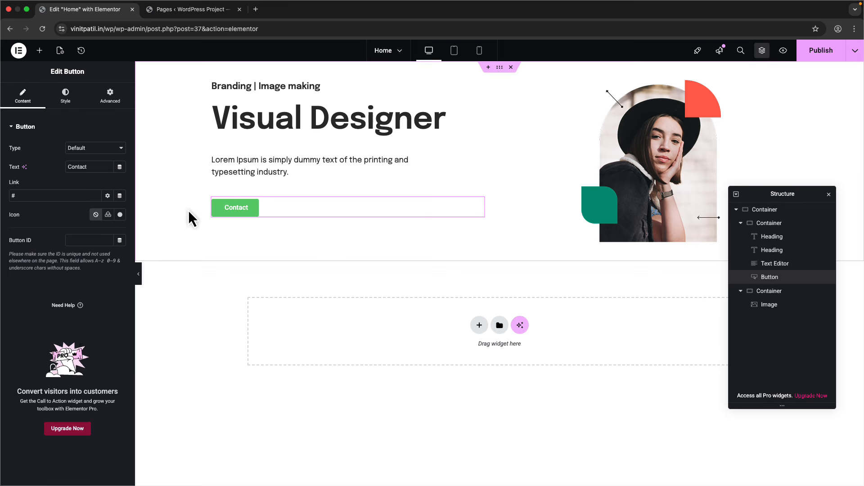
{"action": "key", "text": "ctrl+Right"}
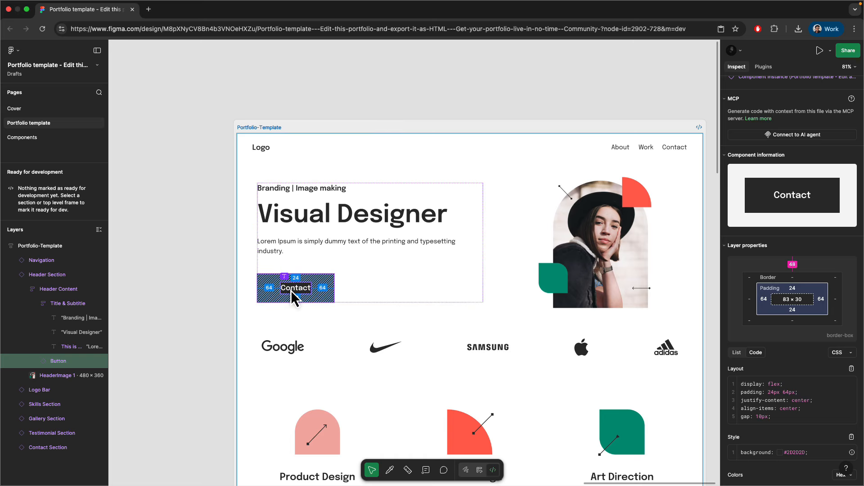
- Check the Contact text in Figma and set the button font to Epilogue
{"action": "scroll", "coordinate": [824, 376], "scroll_direction": "down", "scroll_amount": 3}
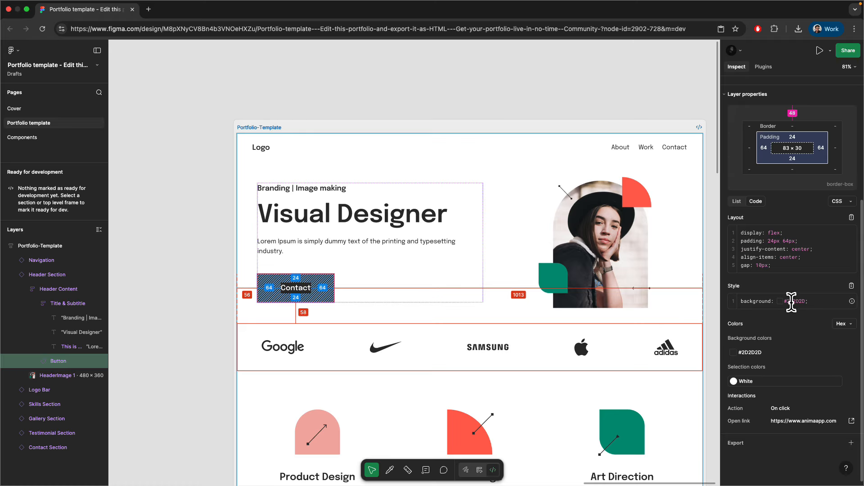
{"action": "scroll", "coordinate": [293, 297], "scroll_direction": "up", "scroll_amount": 5}
{"action": "left_click", "coordinate": [297, 293]}
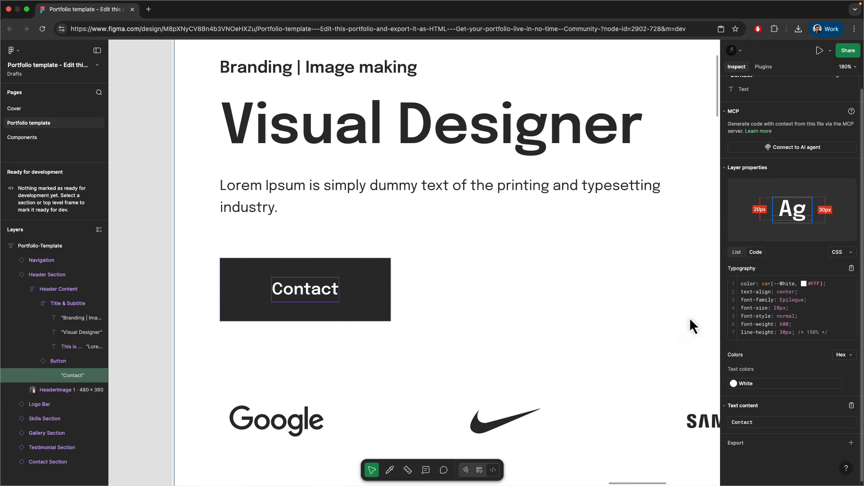
{"action": "key", "text": "ctrl+Left"}
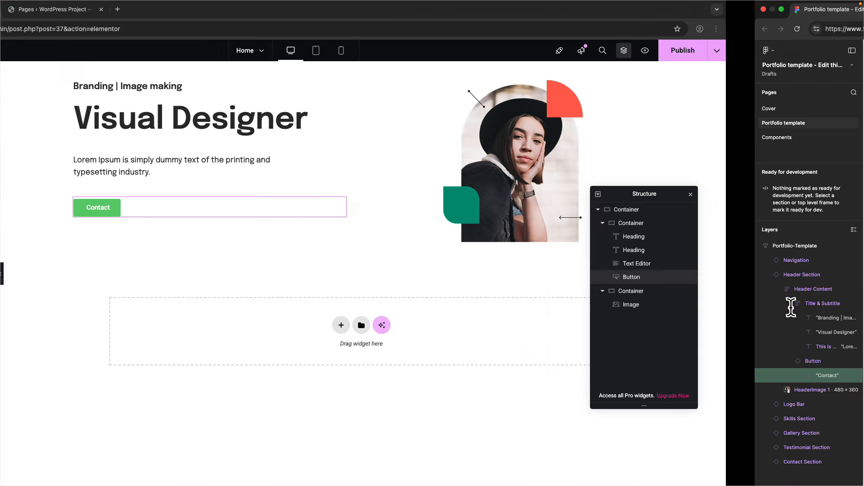
{"action": "left_click", "coordinate": [65, 96]}
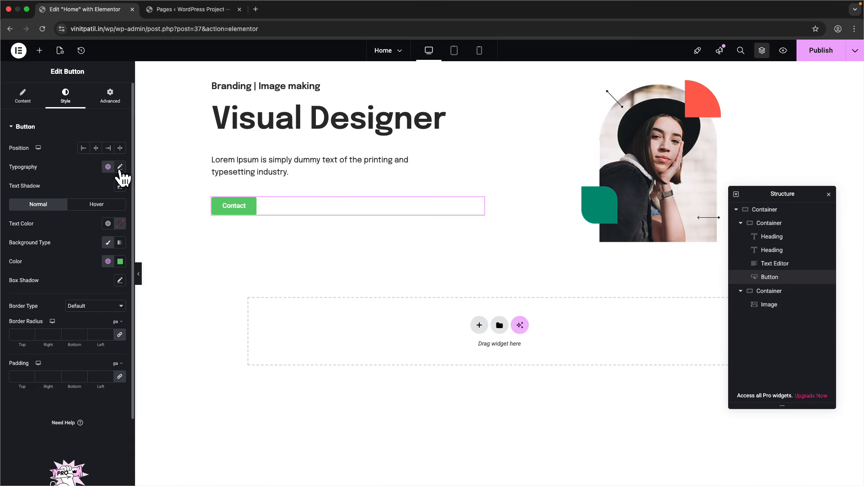
{"action": "left_click", "coordinate": [119, 167]}
{"action": "left_click", "coordinate": [97, 210]}
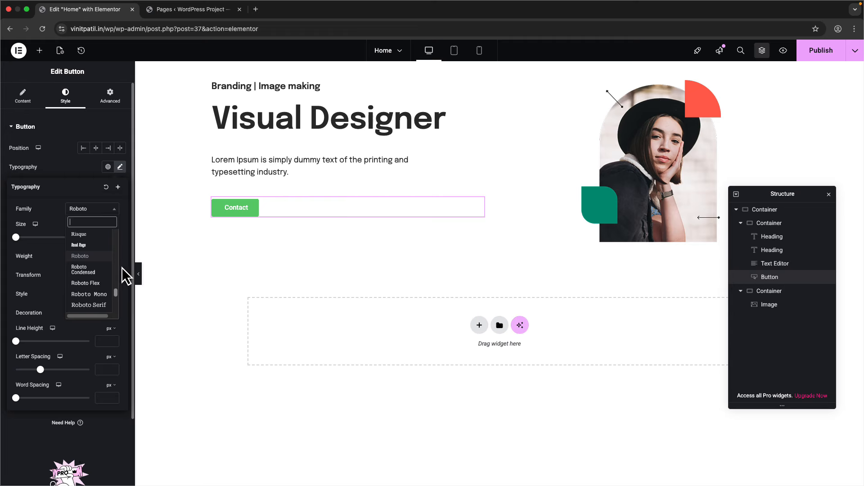
{"action": "type", "text": "epi"}
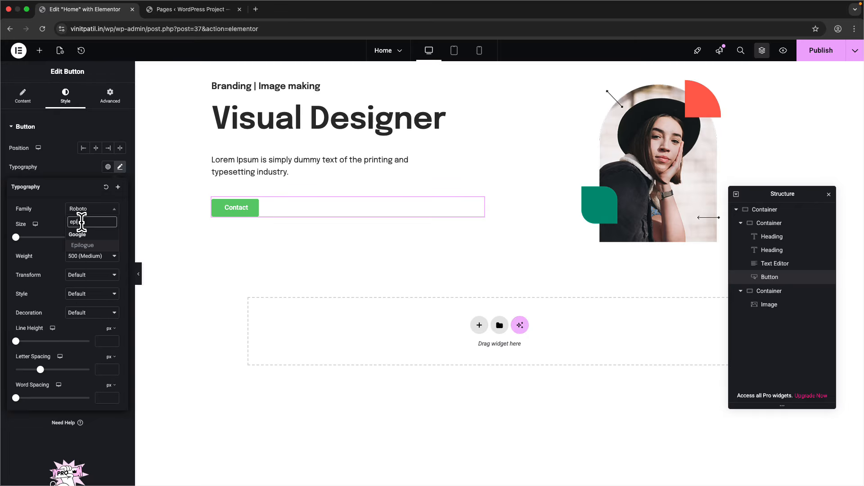
{"action": "key", "text": "Return"}
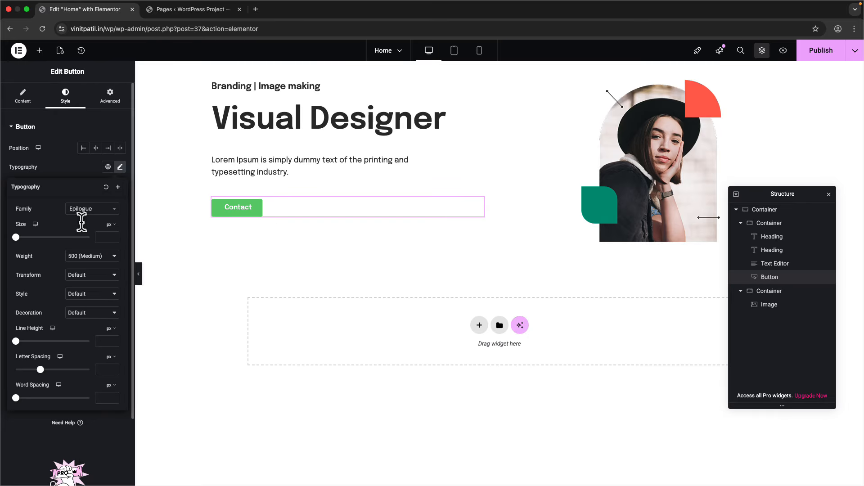
- Set the button font size to 20 px
{"action": "left_click", "coordinate": [104, 238]}
{"action": "type", "text": "20"}
{"action": "key", "text": "ctrl+Right"}
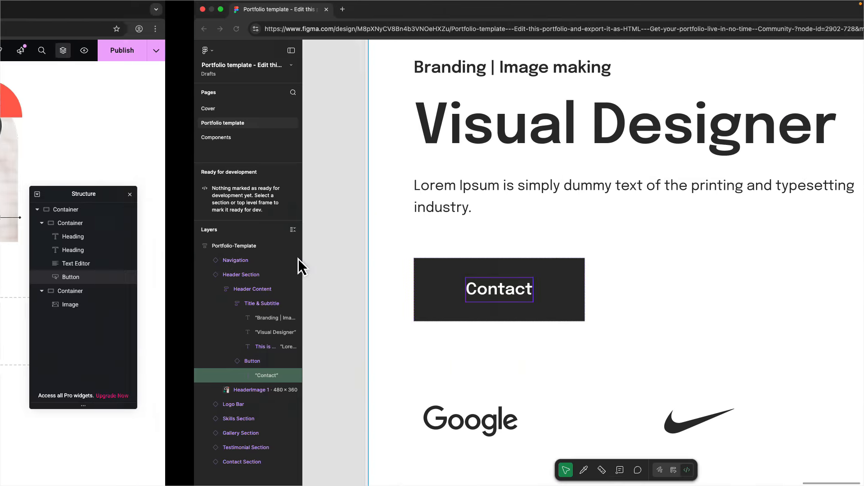
{"action": "key", "text": "ctrl+Left"}
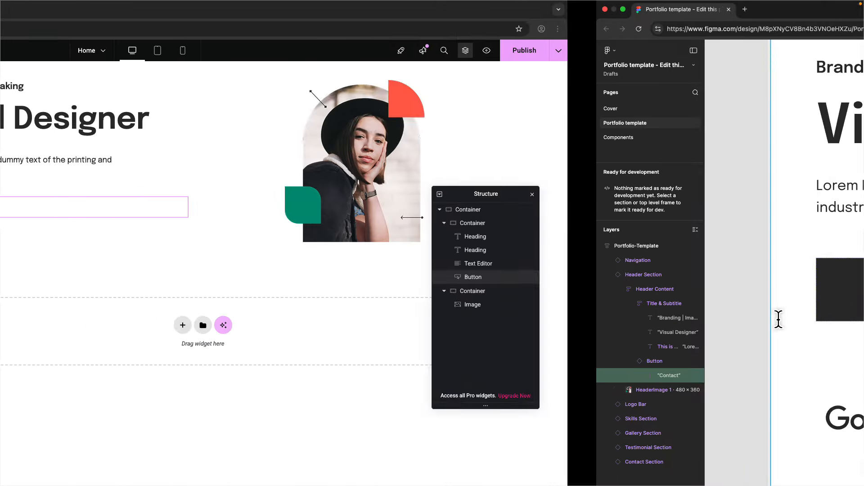
{"action": "key", "text": "BackSpace"}
{"action": "type", "text": "0"}
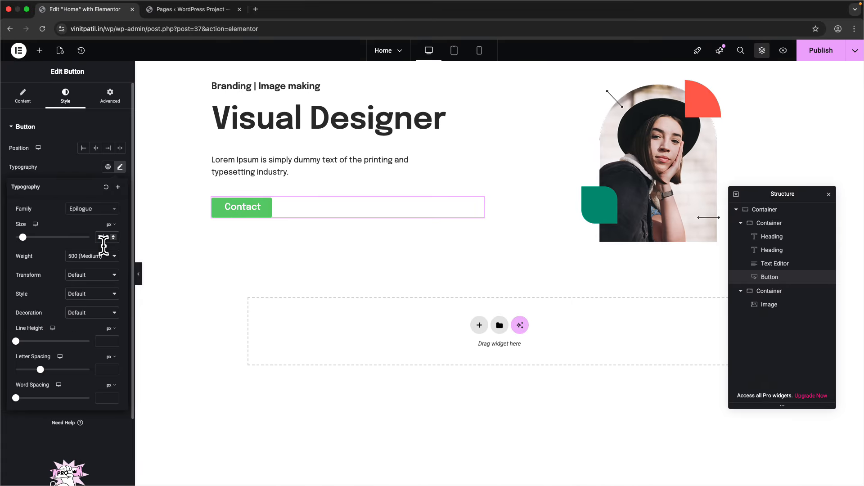
- Set the button weight to 600 Semi Bold and line height to 30 px
{"action": "key", "text": "ctrl+Right"}
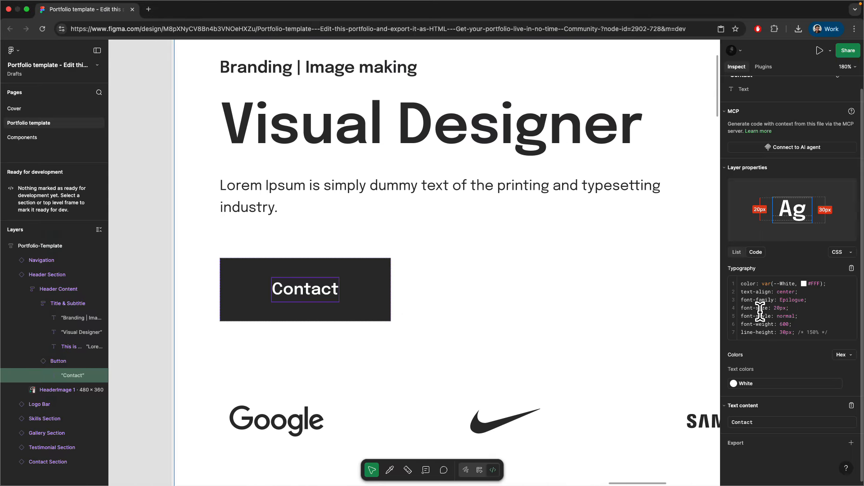
{"action": "left_click_drag", "start_coordinate": [793, 325], "coordinate": [742, 324]}
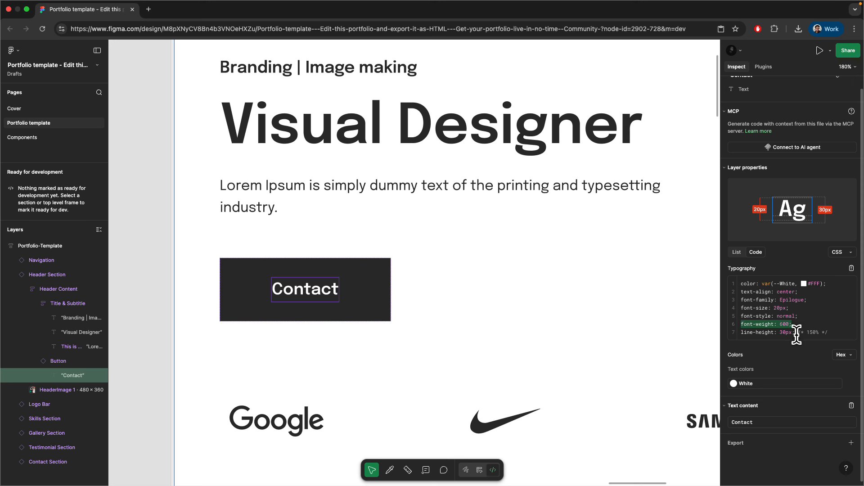
{"action": "left_click_drag", "start_coordinate": [800, 332], "coordinate": [743, 333]}
{"action": "key", "text": "ctrl+Left"}
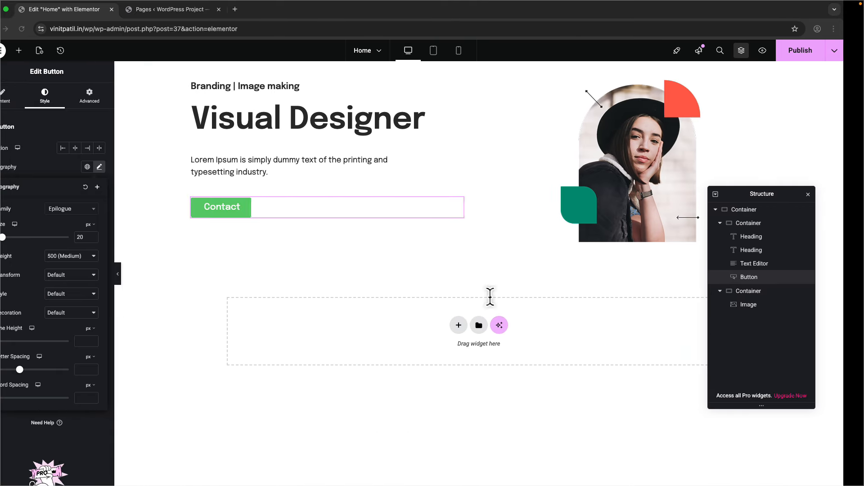
{"action": "left_click", "coordinate": [93, 255]}
{"action": "left_click", "coordinate": [93, 266]}
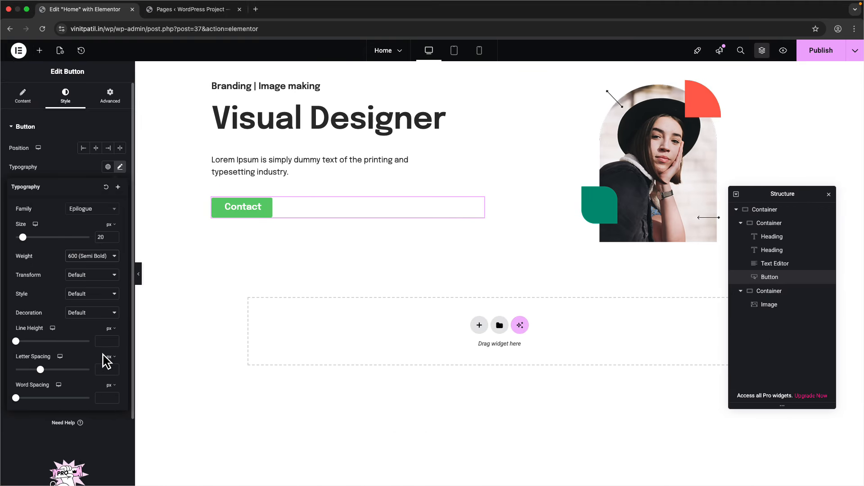
{"action": "type", "text": "30"}
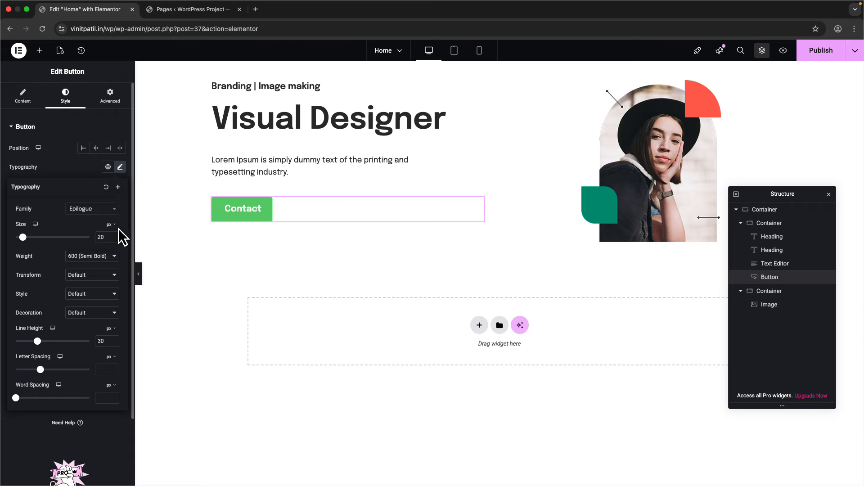
{"action": "left_click", "coordinate": [122, 174]}
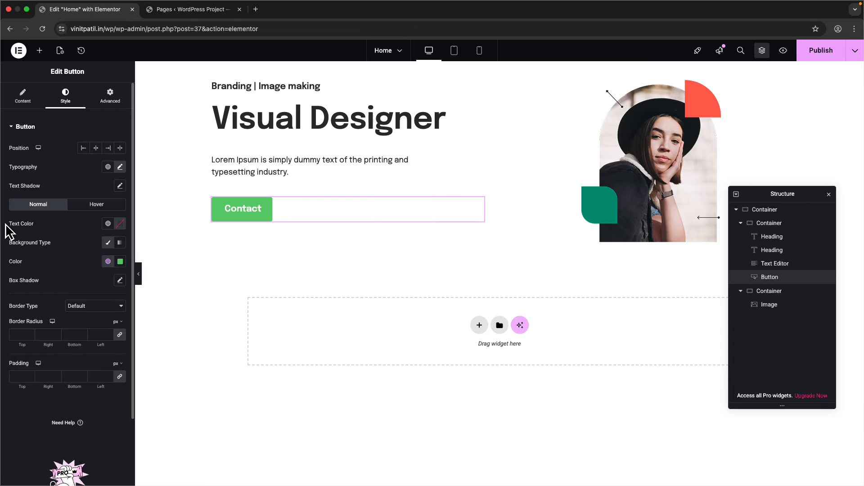
- Make the Contact button text white on a solid #2d2d2d background
{"action": "left_click", "coordinate": [120, 224]}
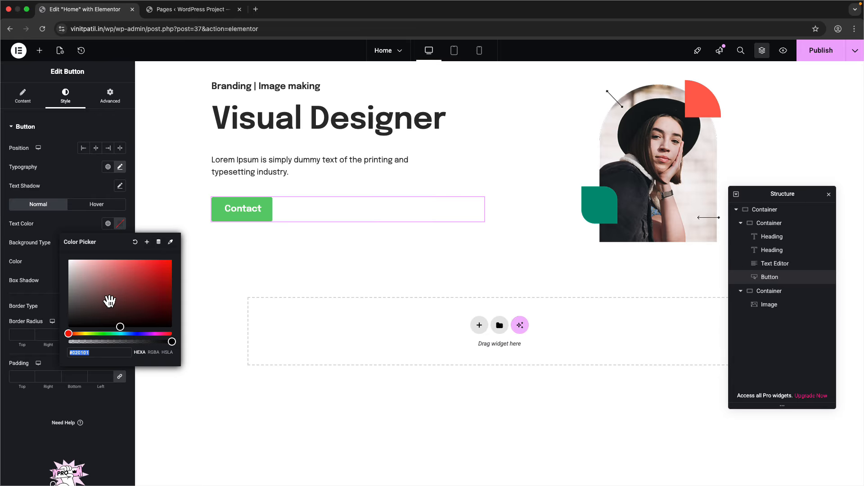
{"action": "left_click", "coordinate": [72, 272]}
{"action": "left_click", "coordinate": [31, 218]}
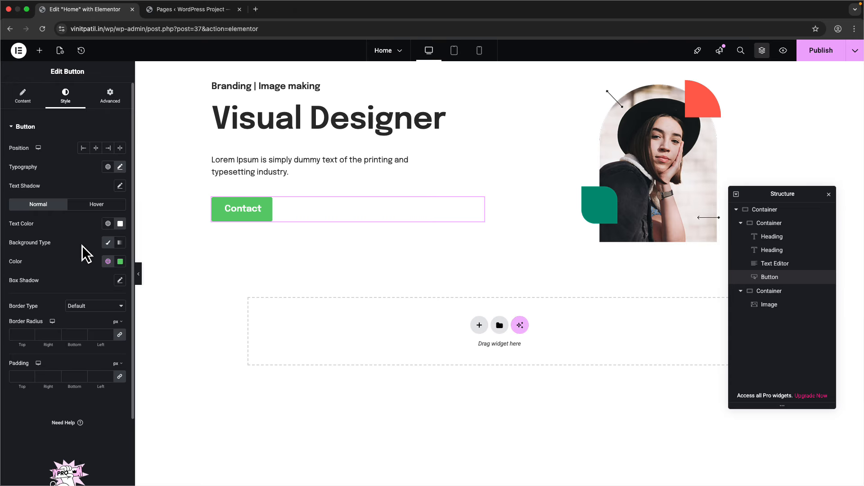
{"action": "left_click", "coordinate": [120, 244]}
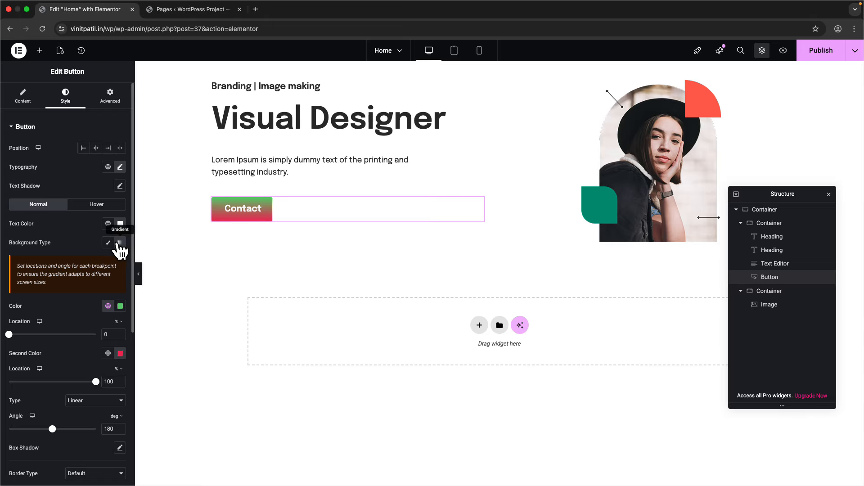
{"action": "left_click", "coordinate": [108, 243]}
{"action": "left_click", "coordinate": [120, 261]}
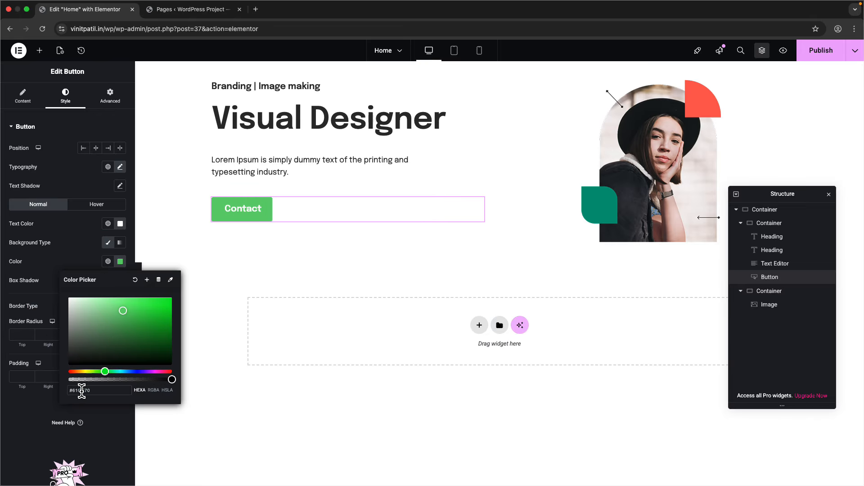
{"action": "type", "text": "#2d2d2d"}
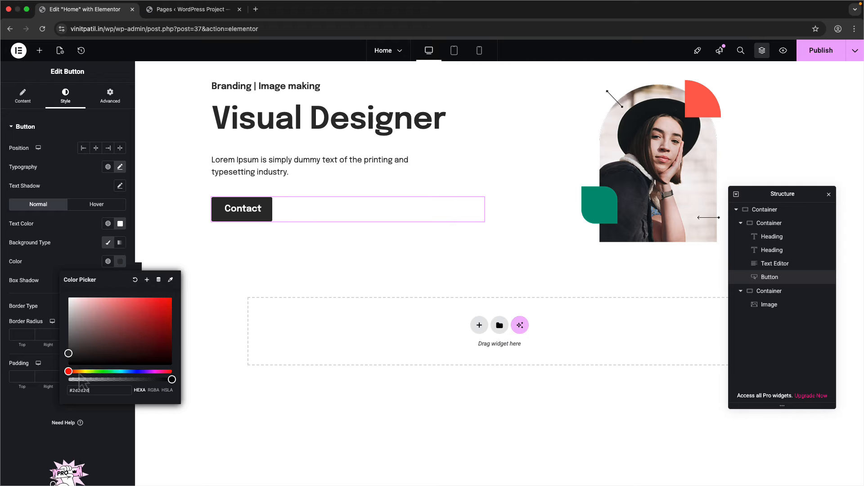
{"action": "left_click", "coordinate": [24, 240]}
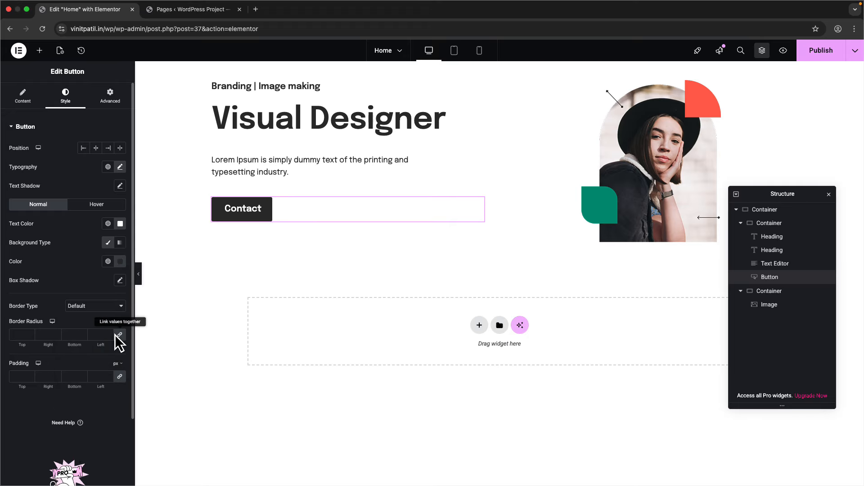
- Check the Figma button's spacing and reset the button's corner radius to 0
{"action": "key", "text": "ctrl+Right"}
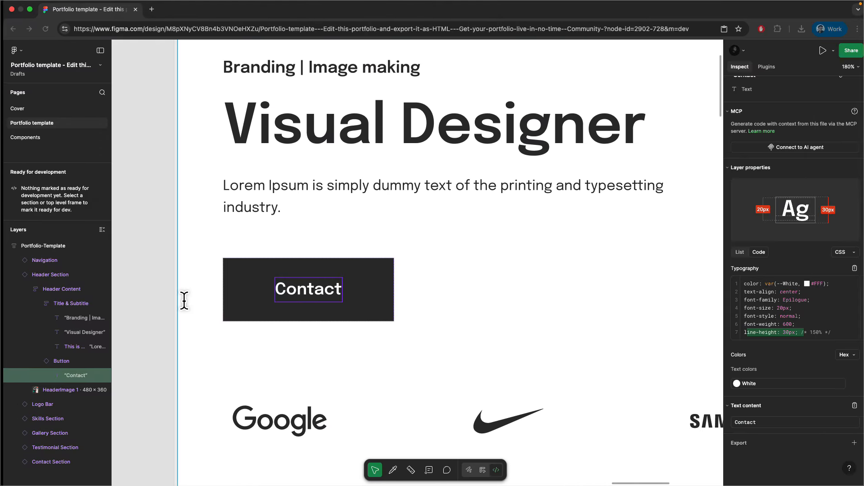
{"action": "left_click", "coordinate": [242, 274]}
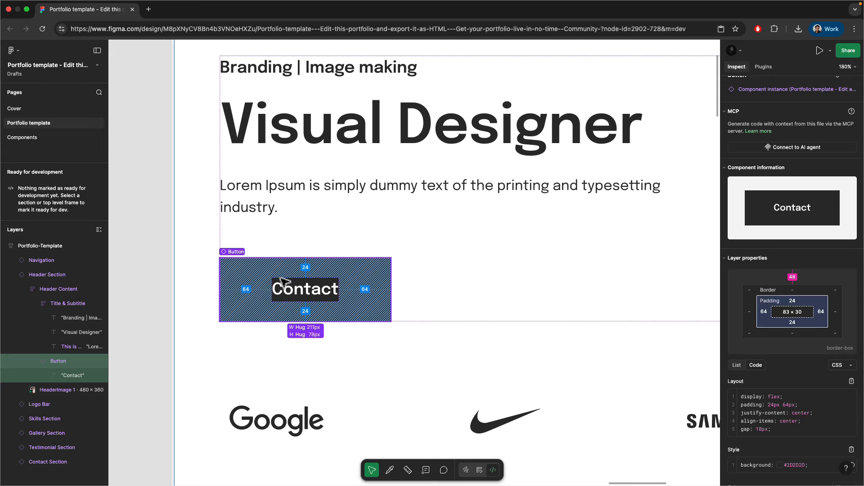
{"action": "key", "text": "ctrl+Left"}
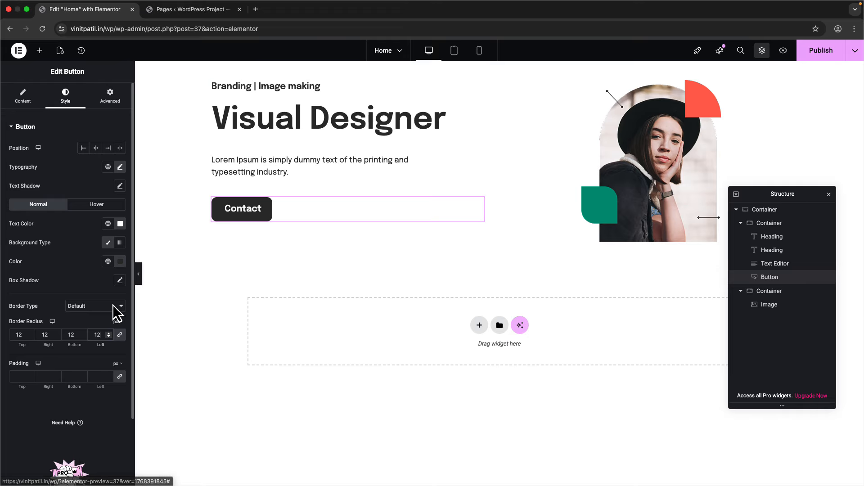
{"action": "double_click", "coordinate": [99, 337]}
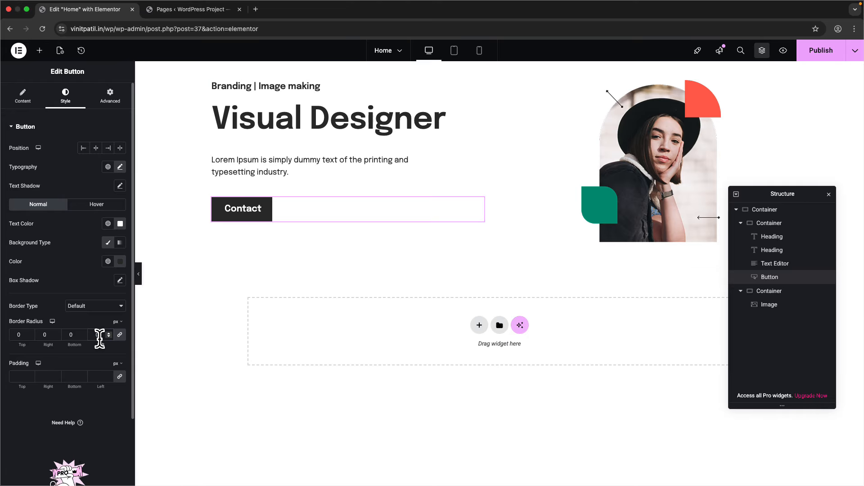
- Unlink the button padding and set it to 24, 64, 24, 64 px
{"action": "key", "text": "ctrl+Right"}
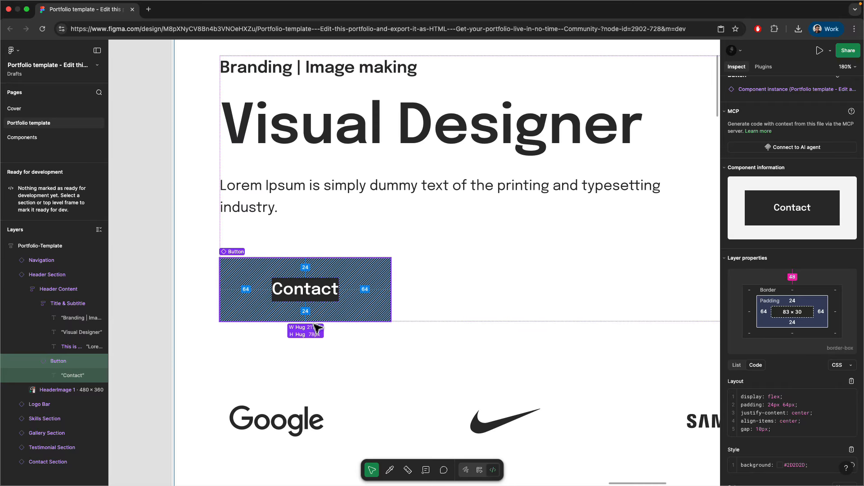
{"action": "key", "text": "ctrl+Left"}
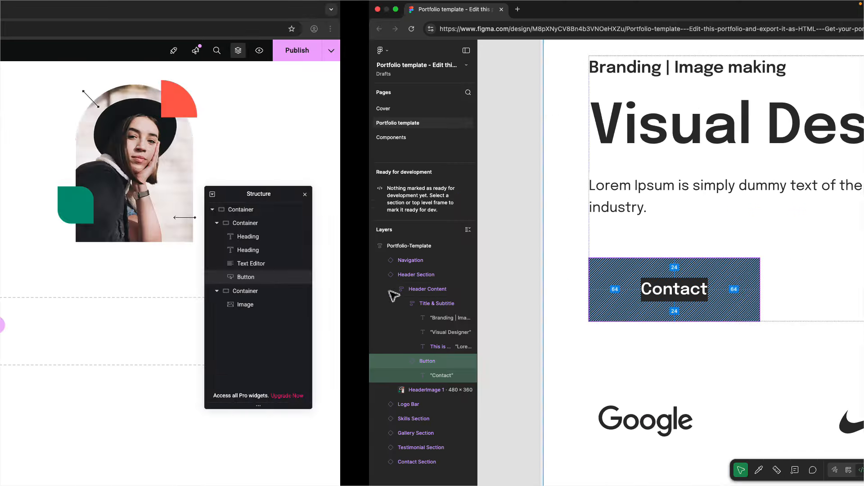
{"action": "left_click", "coordinate": [119, 379]}
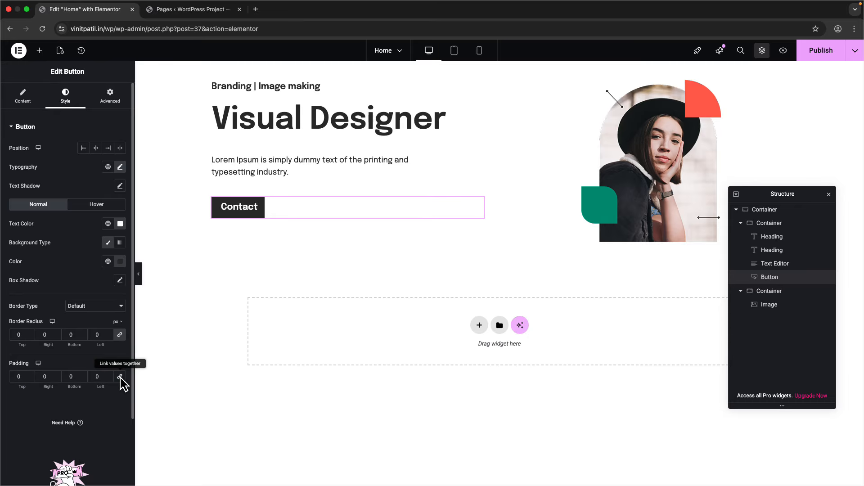
{"action": "double_click", "coordinate": [21, 378]}
{"action": "type", "text": "24"}
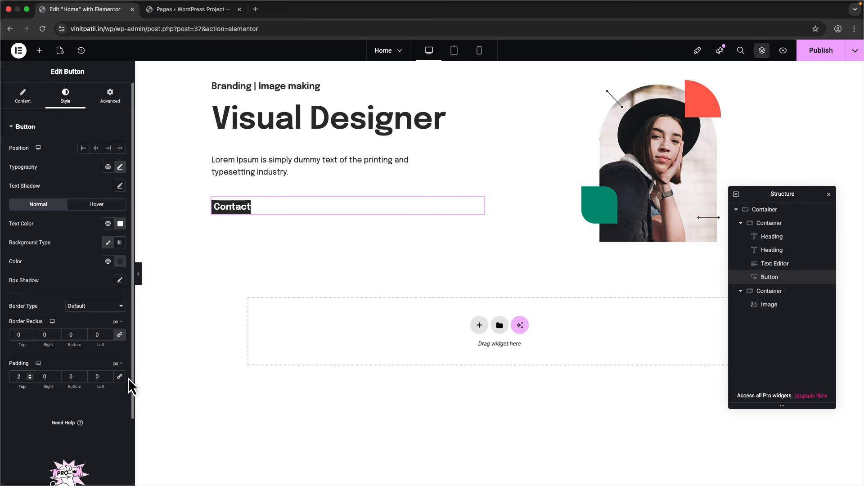
{"action": "type", "text": "24"}
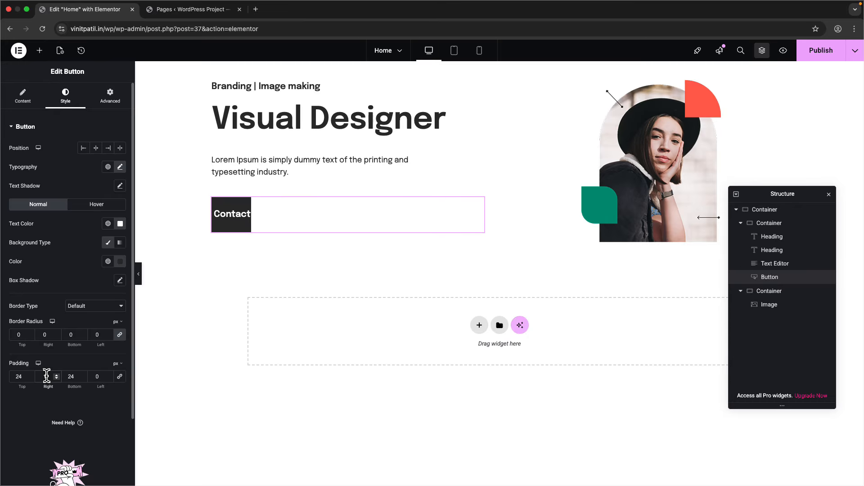
{"action": "type", "text": "64"}
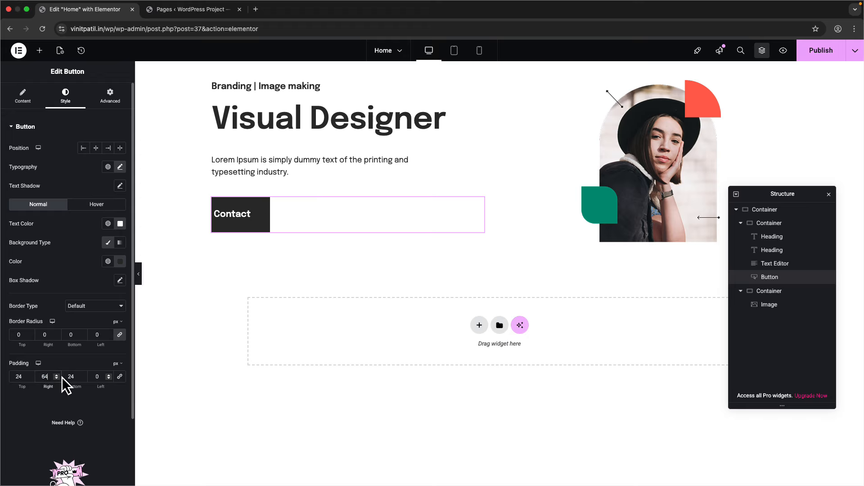
{"action": "double_click", "coordinate": [93, 377]}
{"action": "type", "text": "64"}
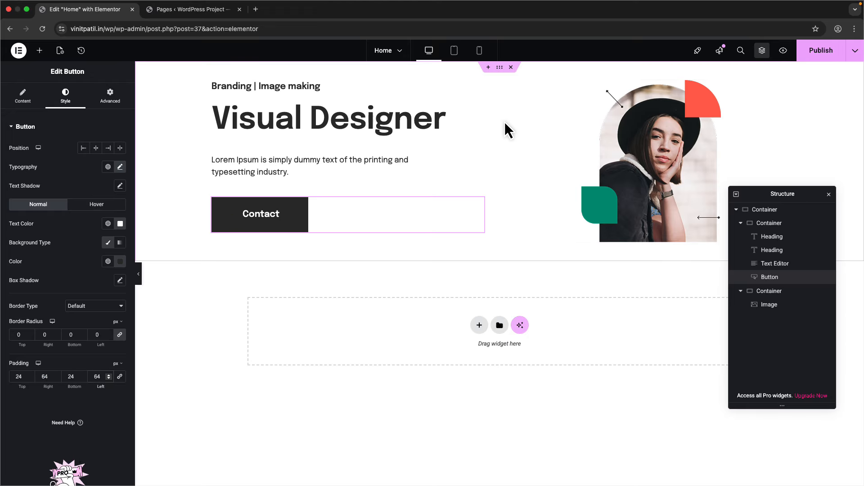
- Set the outer hero container's top and bottom padding to 100px, then publish
{"action": "left_click", "coordinate": [761, 211]}
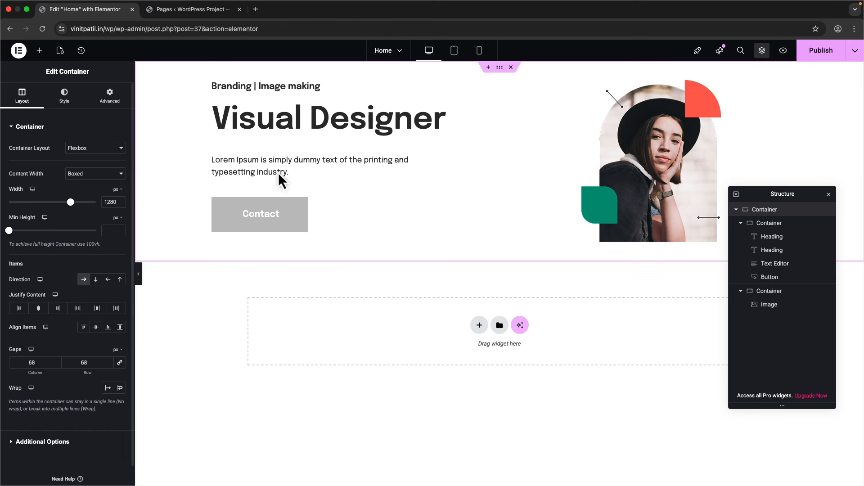
{"action": "left_click", "coordinate": [110, 97]}
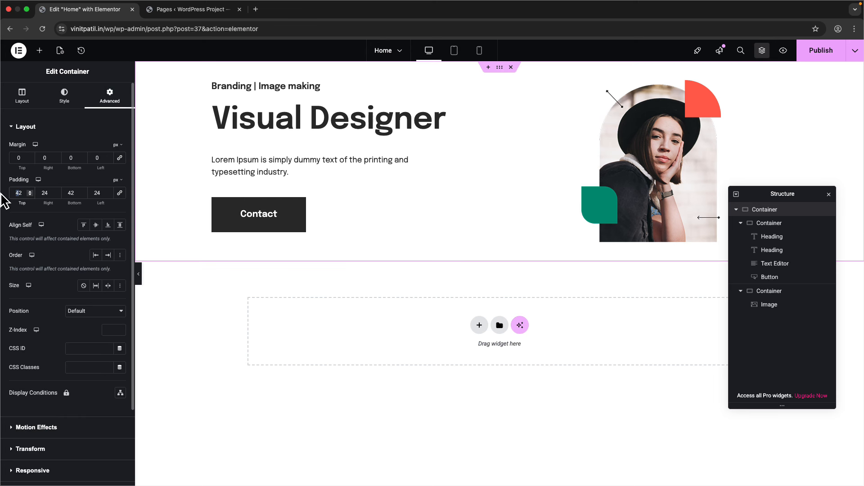
{"action": "type", "text": "100"}
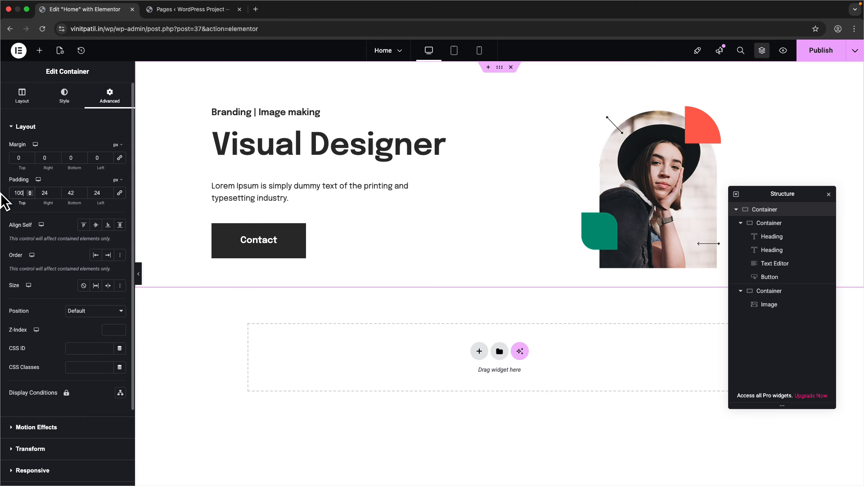
{"action": "double_click", "coordinate": [79, 191]}
{"action": "type", "text": "100"}
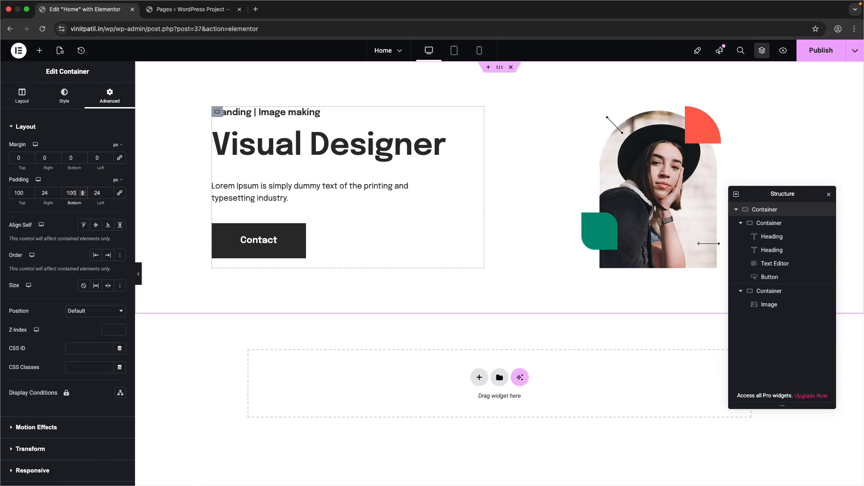
{"action": "left_click", "coordinate": [818, 51]}
- Load the site's home page by trimming the admin path from the URL
{"action": "left_click", "coordinate": [193, 9]}
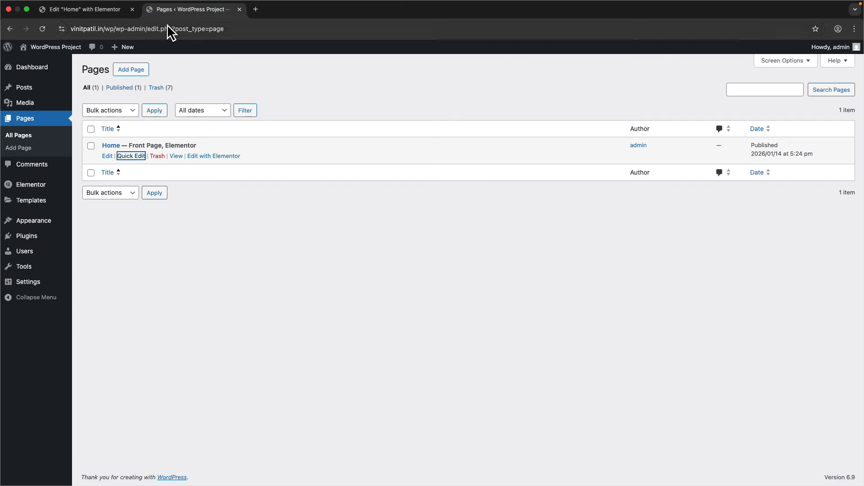
{"action": "left_click_drag", "start_coordinate": [136, 29], "coordinate": [300, 31]}
{"action": "key", "text": "BackSpace"}
{"action": "key", "text": "Return"}
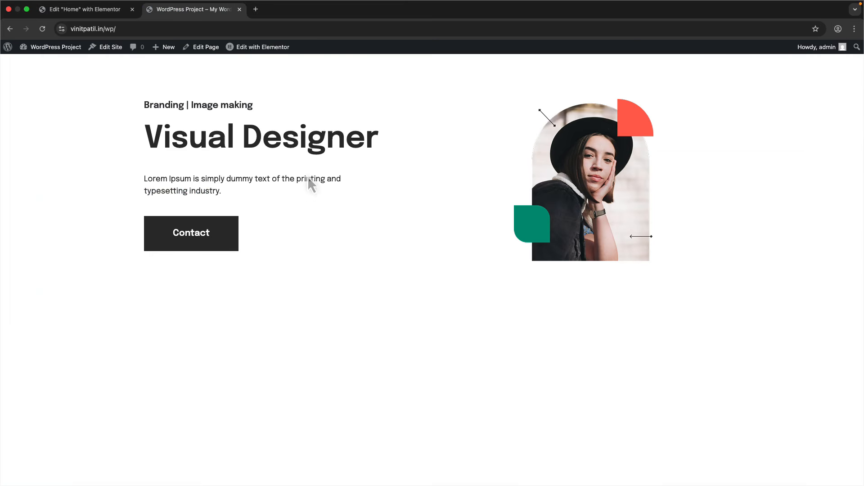
- Open the live home page address in a new incognito window
{"action": "left_click", "coordinate": [212, 30]}
{"action": "key", "text": "super+c"}
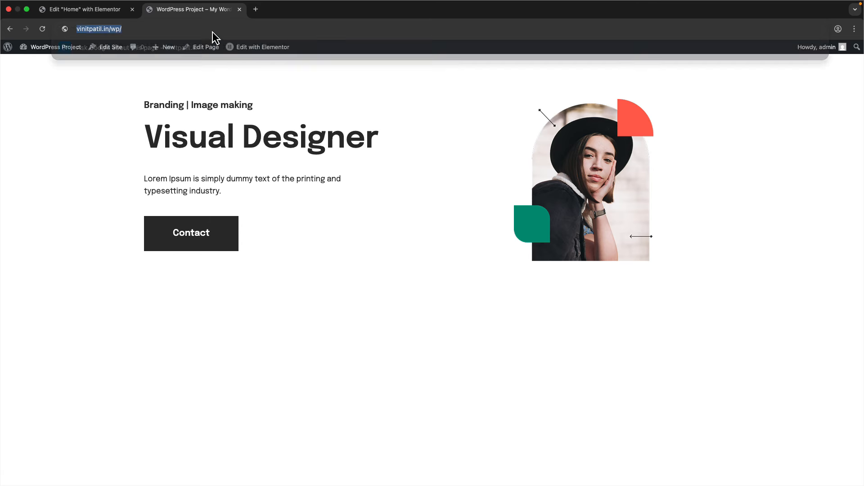
{"action": "left_click", "coordinate": [855, 29]}
{"action": "left_click", "coordinate": [771, 76]}
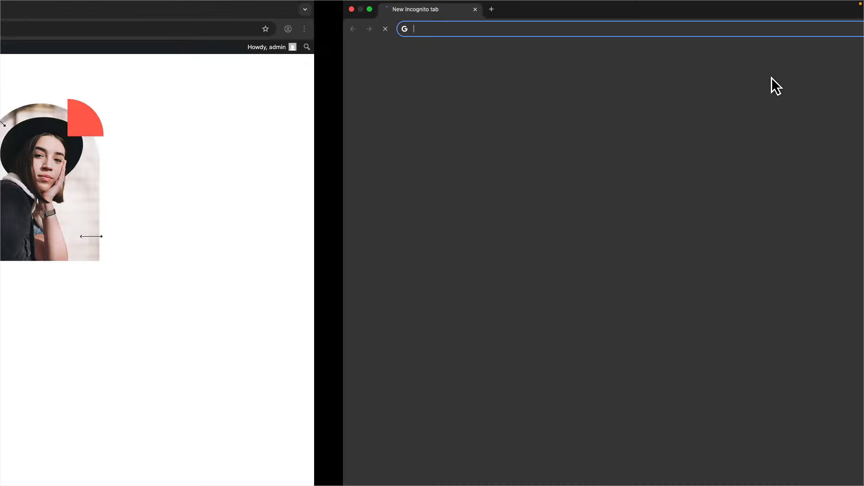
{"action": "key", "text": "super+v"}
{"action": "key", "text": "Return"}
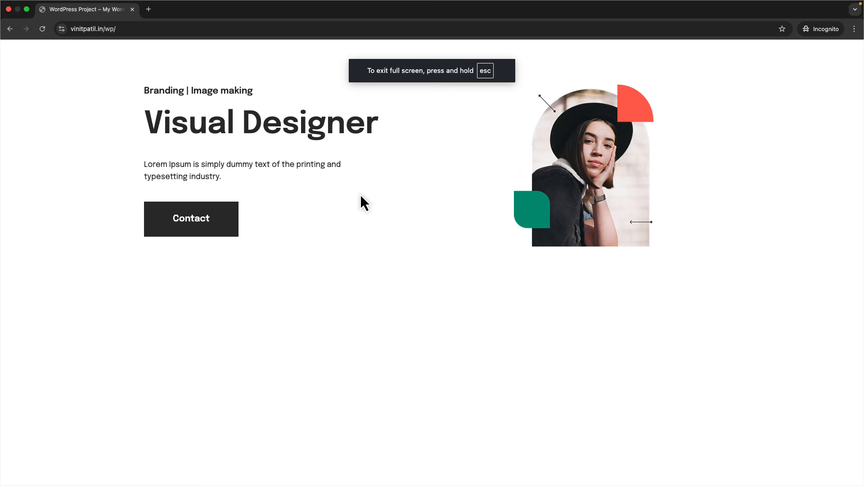
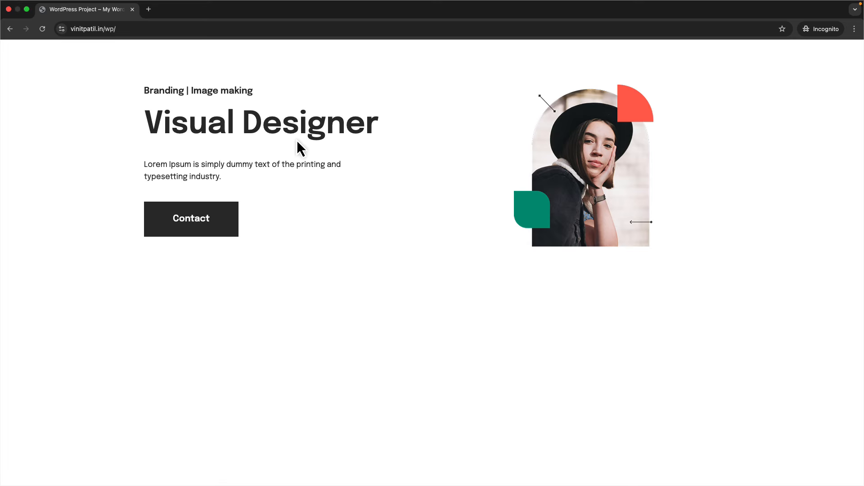
- Return from the live homepage to the 'Edit "Home" with Elementor' tab
{"action": "key", "text": "ctrl+Left"}
{"action": "left_click", "coordinate": [107, 15]}
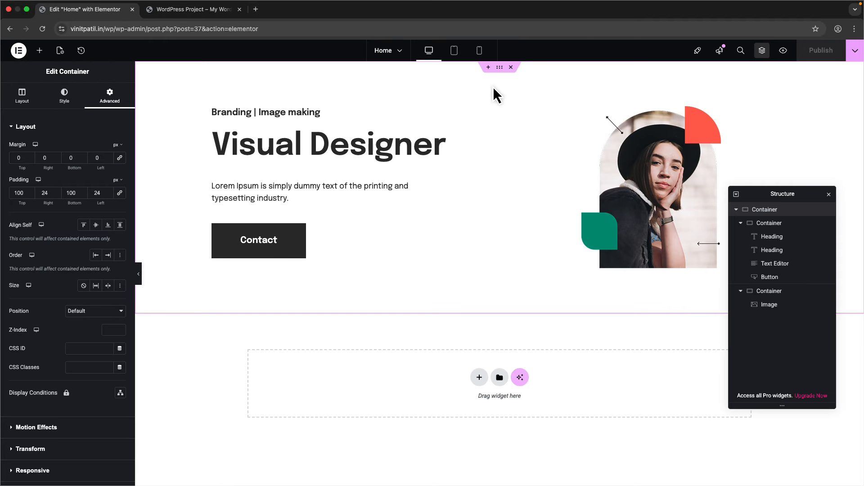
- Set the hero container's content width to Full Width
{"action": "left_click", "coordinate": [22, 96]}
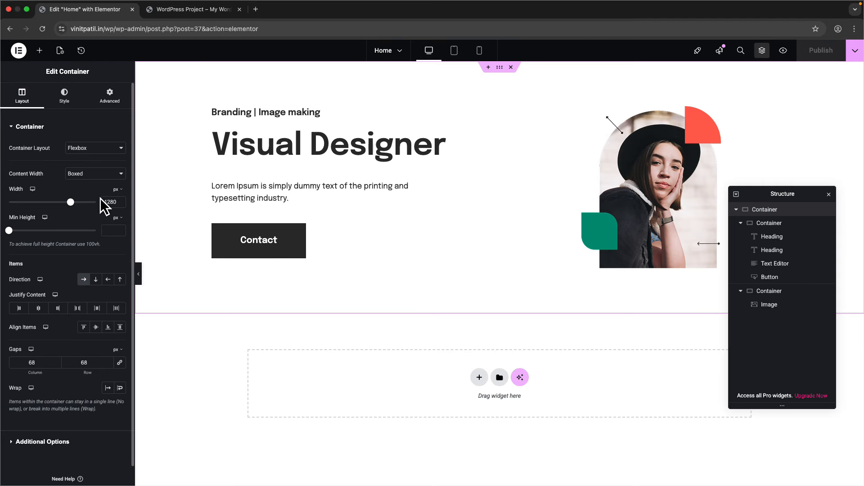
{"action": "left_click", "coordinate": [103, 173]}
{"action": "left_click", "coordinate": [95, 181]}
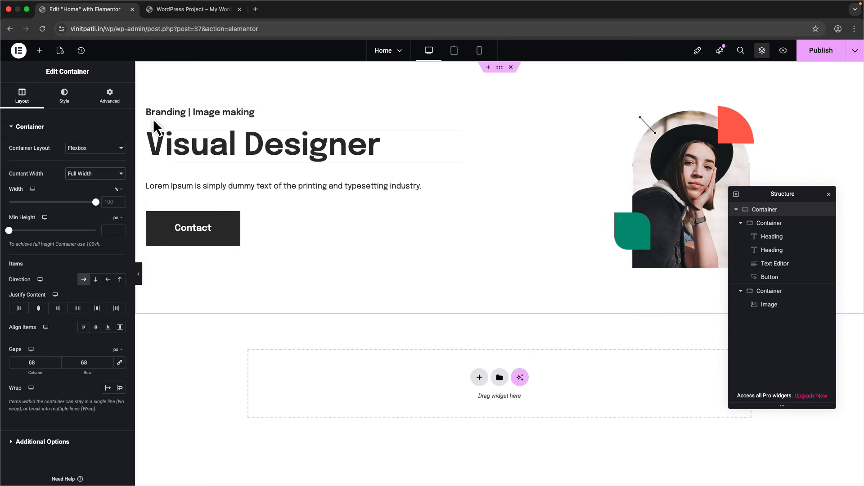
- Align the hero image to the right edge (End) and publish the page
{"action": "left_click", "coordinate": [674, 198]}
{"action": "left_click", "coordinate": [77, 104]}
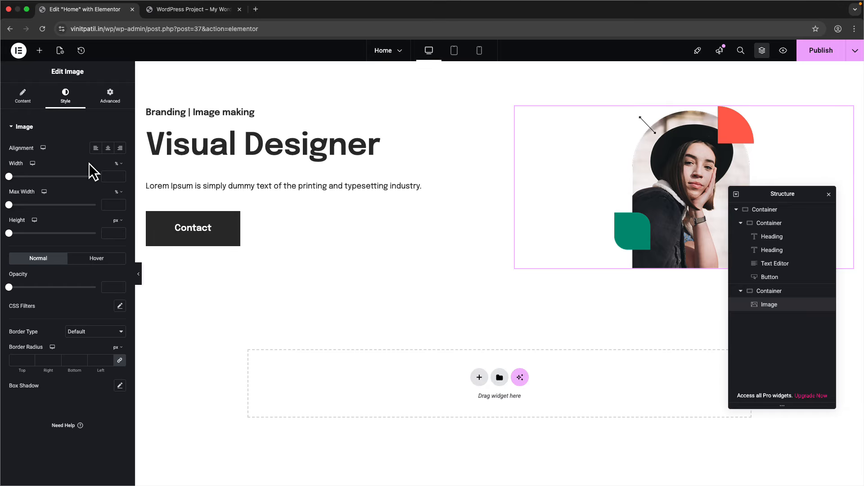
{"action": "left_click", "coordinate": [120, 150]}
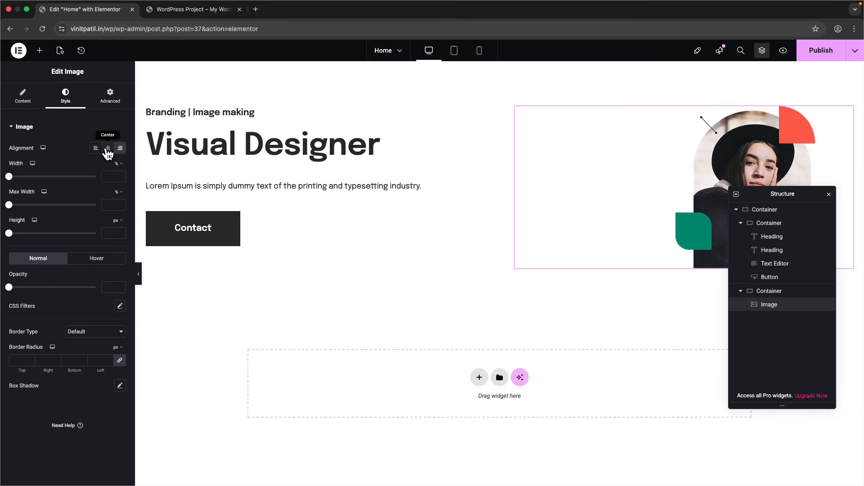
{"action": "left_click", "coordinate": [108, 149]}
{"action": "left_click", "coordinate": [96, 149]}
{"action": "left_click", "coordinate": [120, 148]}
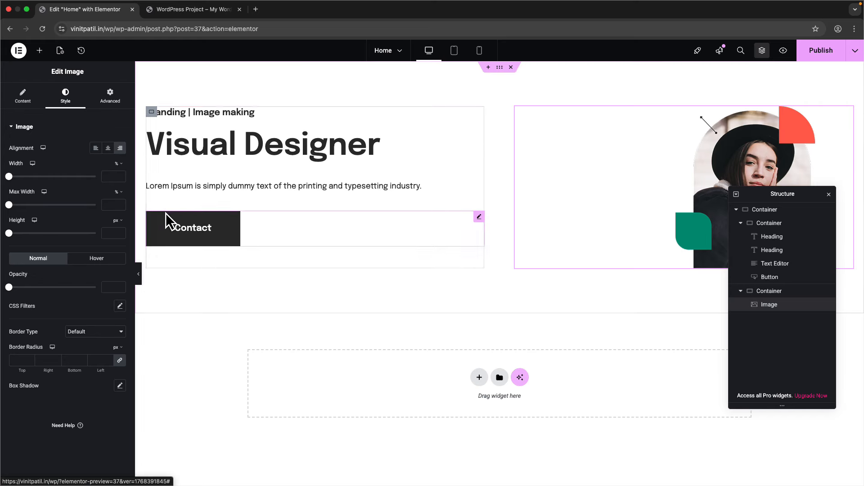
{"action": "left_click", "coordinate": [802, 51]}
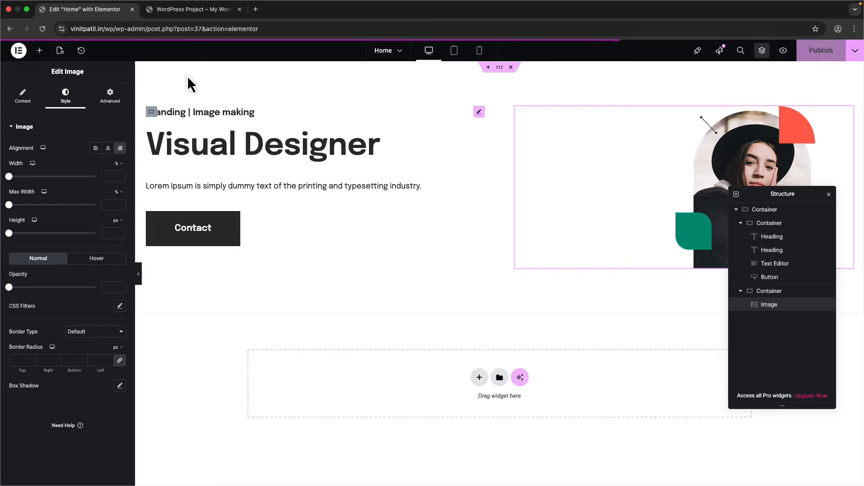
{"action": "key", "text": "ctrl+Right"}
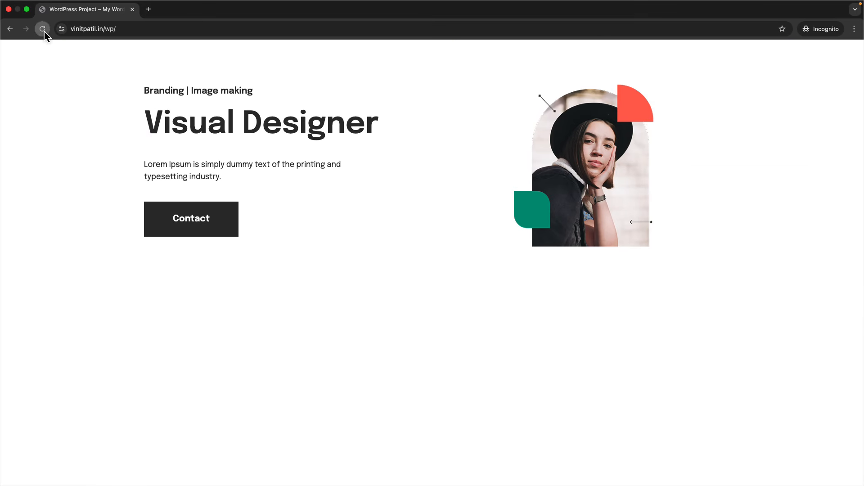
- Reload the live homepage, zoom it out to 50%, and return to the editor
{"action": "left_click", "coordinate": [43, 29]}
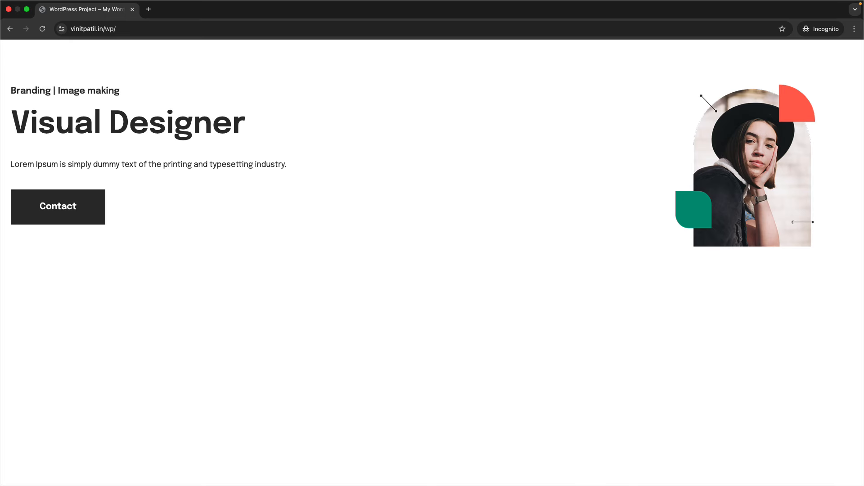
{"action": "key", "text": "super+minus"}
{"action": "key", "text": "super+minus"}
{"action": "key", "text": "super+minus"}
{"action": "key", "text": "super+minus"}
{"action": "key", "text": "super+minus"}
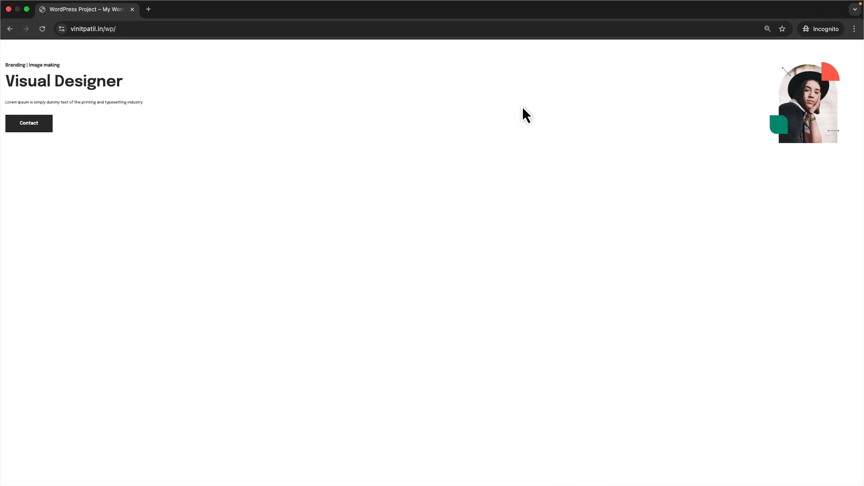
{"action": "key", "text": "ctrl+Left"}
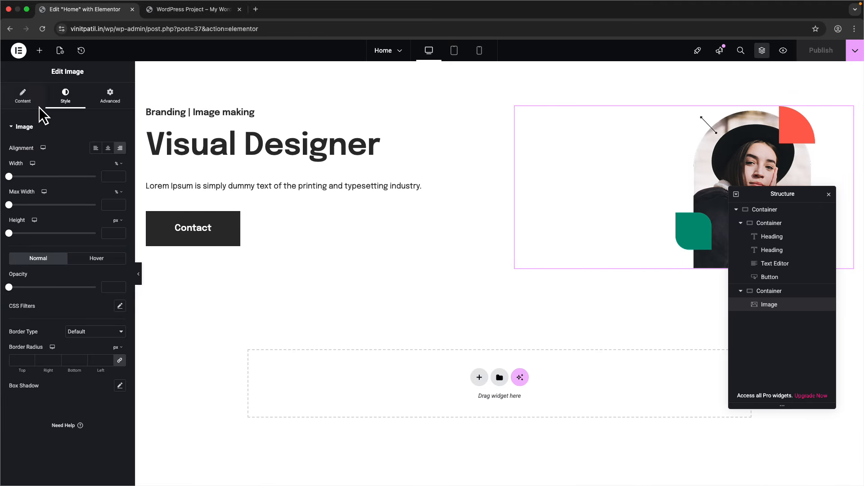
- Switch the hero container back to Boxed at 1280 px width and publish it
{"action": "left_click", "coordinate": [765, 210]}
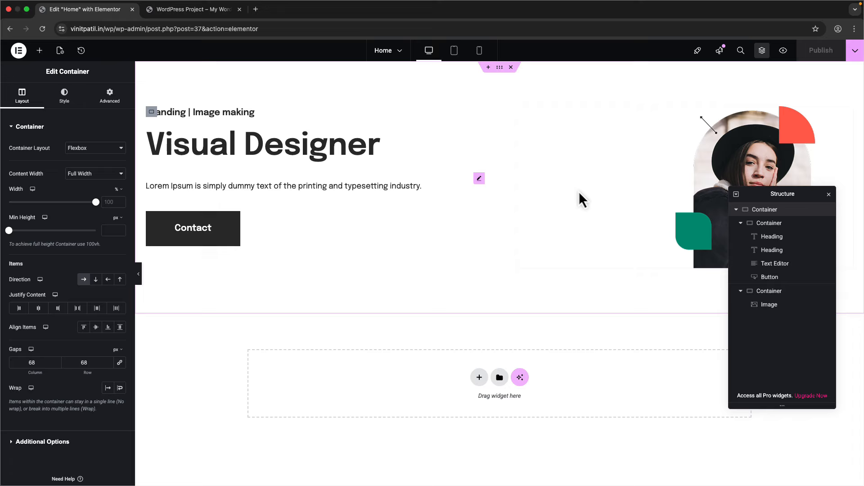
{"action": "left_click", "coordinate": [94, 174]}
{"action": "left_click", "coordinate": [88, 161]}
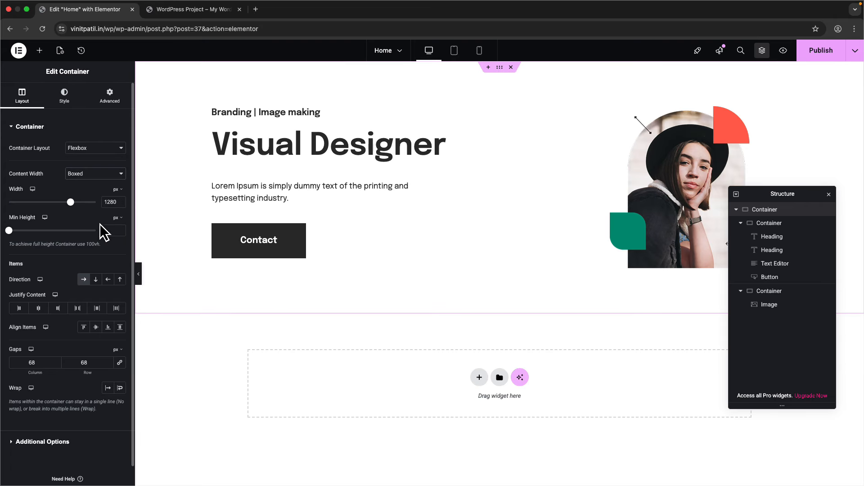
{"action": "left_click", "coordinate": [119, 204]}
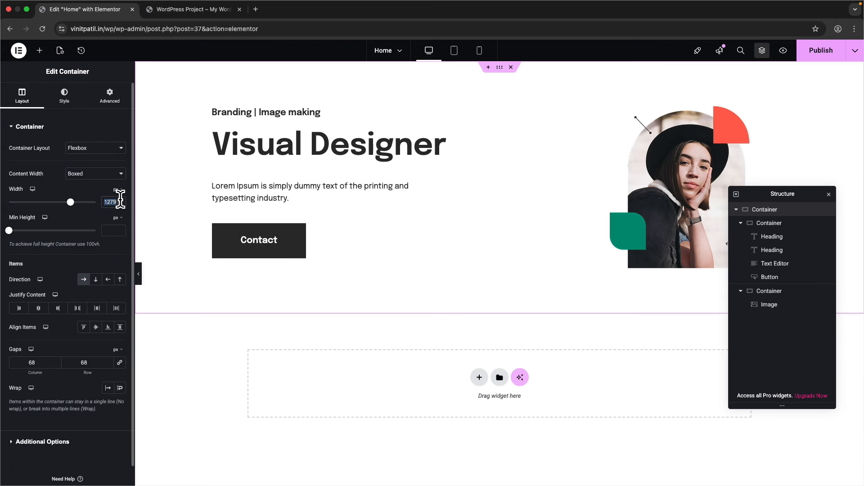
{"action": "type", "text": "1280"}
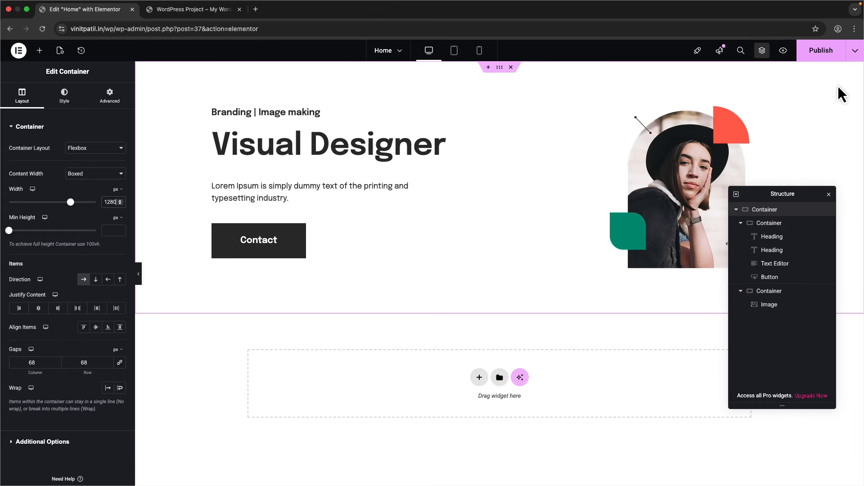
{"action": "left_click", "coordinate": [818, 50]}
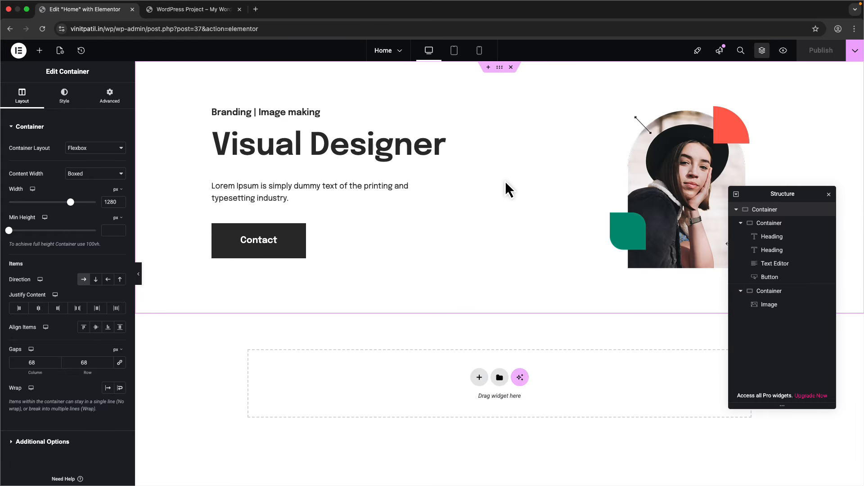
{"action": "key", "text": "ctrl+Right"}
{"action": "left_click", "coordinate": [42, 28]}
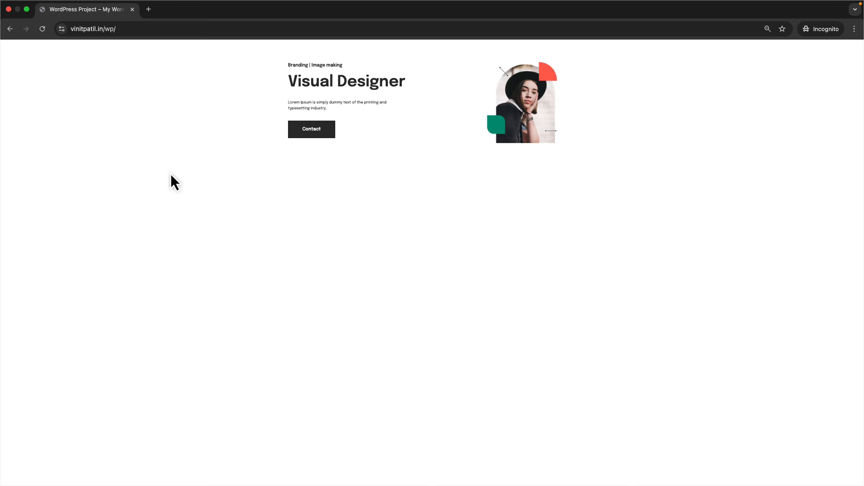
{"action": "key", "text": "super+0"}
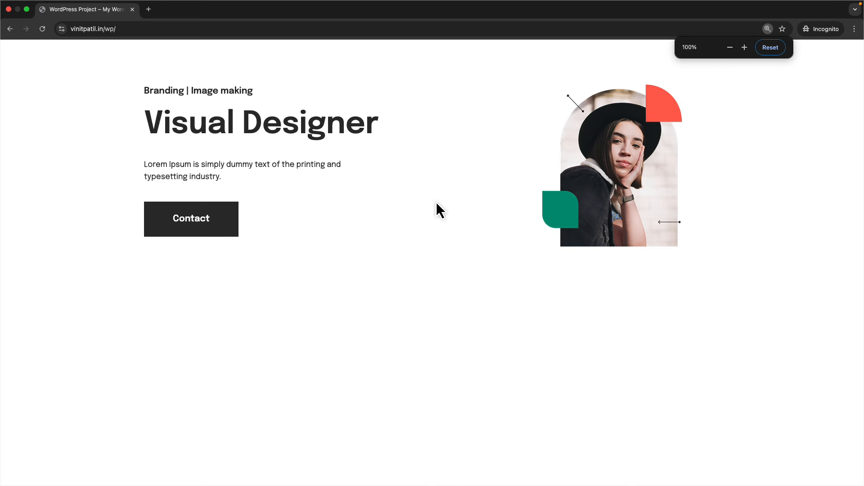
{"action": "key", "text": "super+minus"}
{"action": "key", "text": "super+minus"}
{"action": "key", "text": "super+minus"}
{"action": "key", "text": "super+minus"}
{"action": "key", "text": "super+minus"}
{"action": "key", "text": "super+minus"}
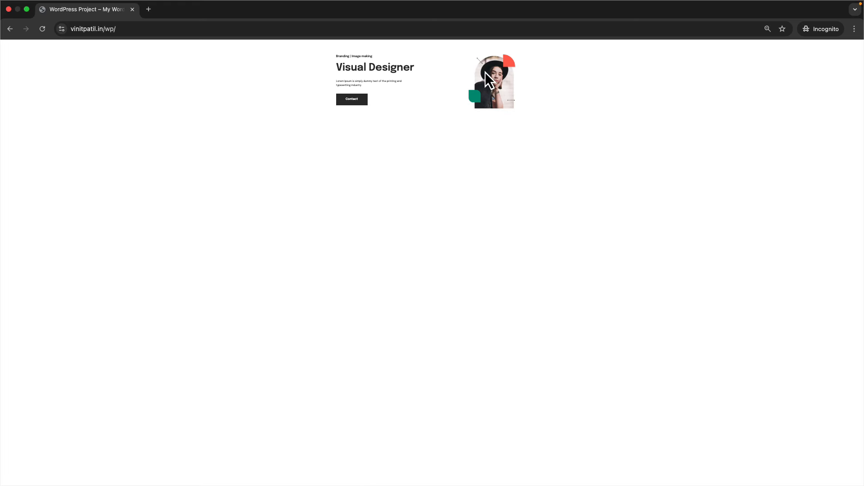
{"action": "key", "text": "super+0"}
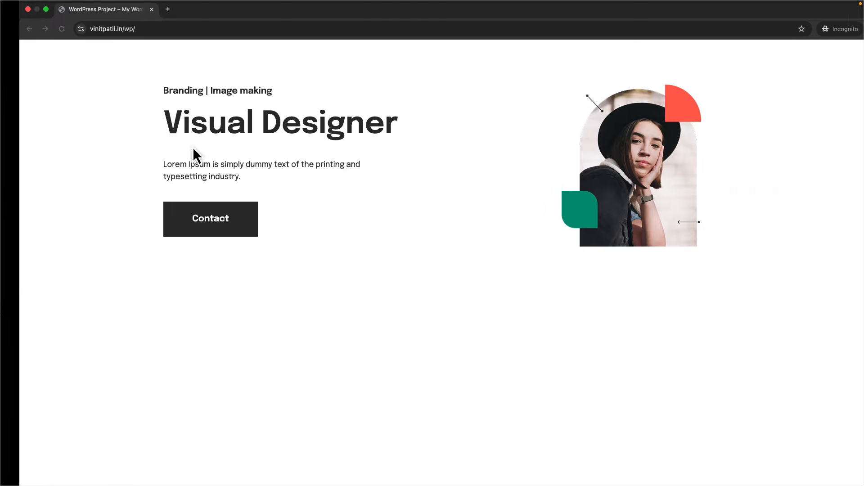
{"action": "right_click", "coordinate": [99, 193]}
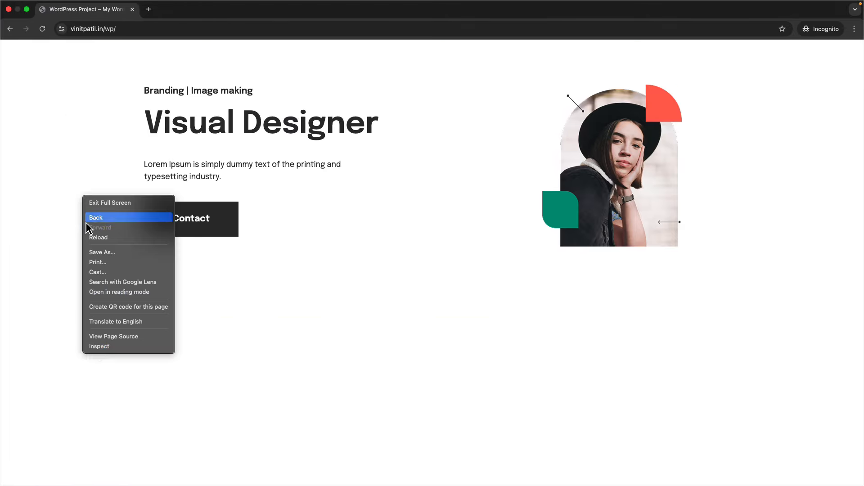
{"action": "left_click", "coordinate": [113, 349]}
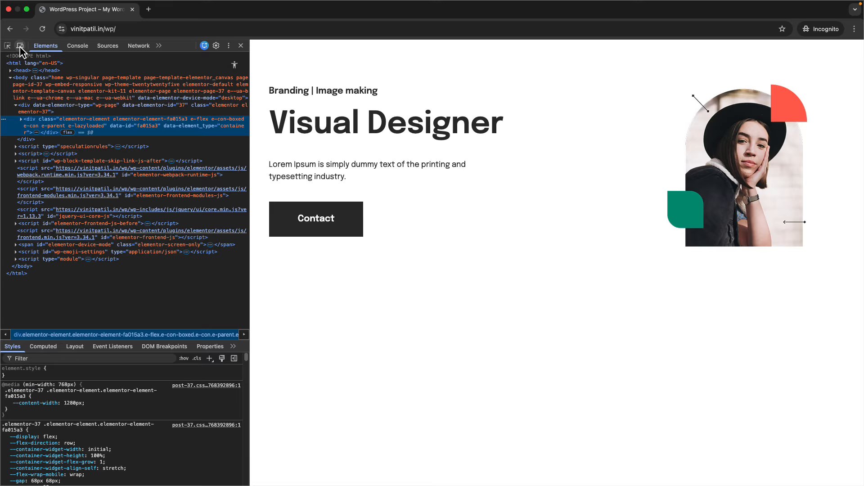
{"action": "left_click", "coordinate": [20, 45]}
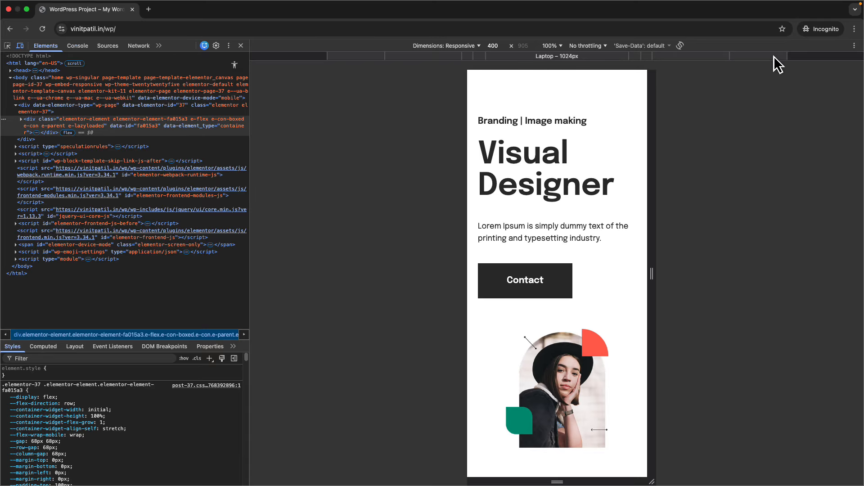
{"action": "left_click", "coordinate": [773, 56]}
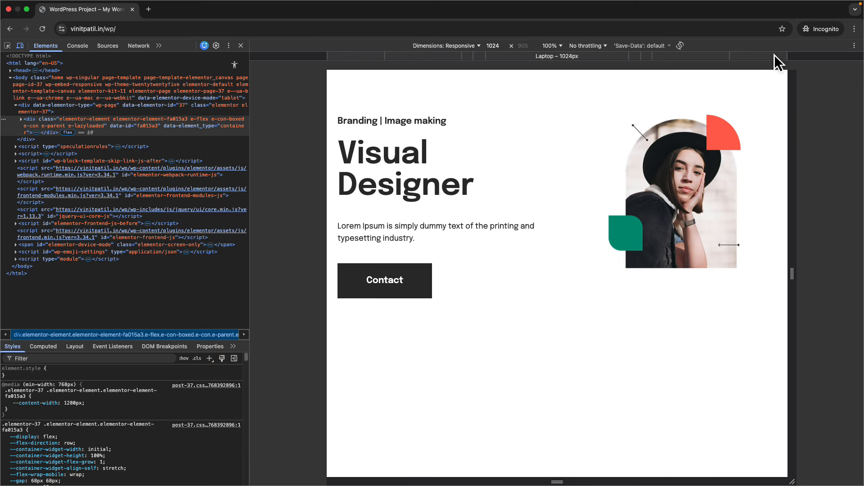
{"action": "left_click", "coordinate": [804, 55]}
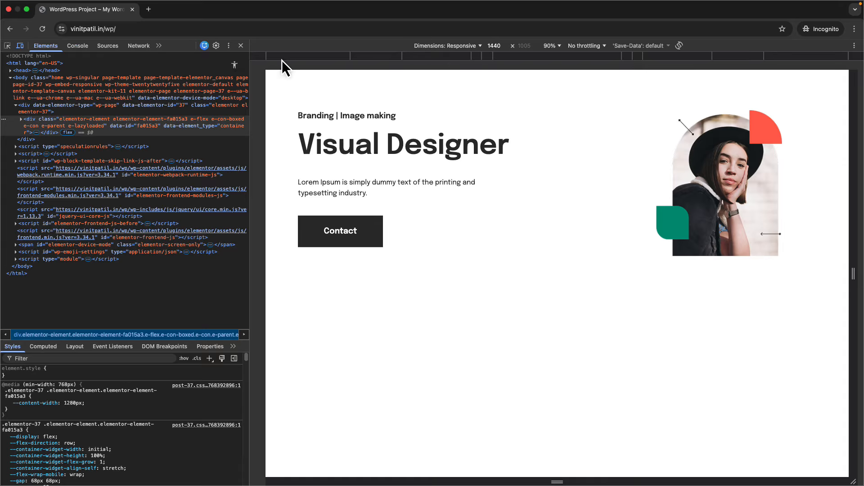
{"action": "left_click", "coordinate": [237, 45]}
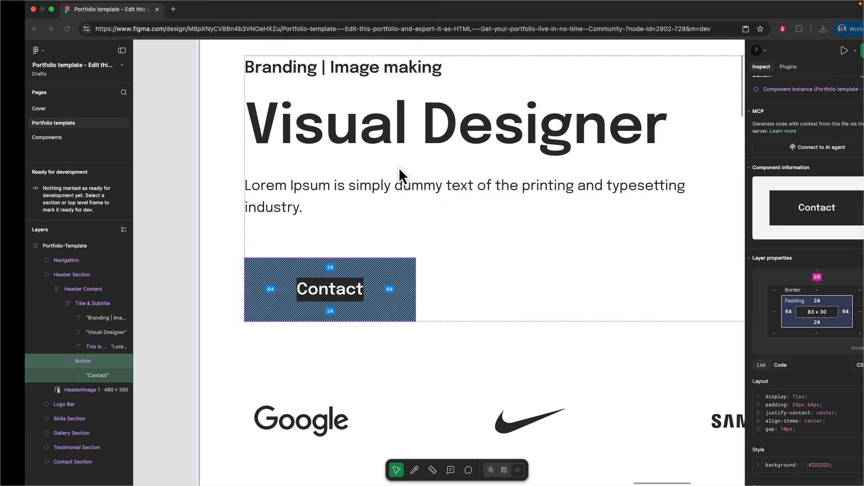
- Scroll the Figma canvas to inspect the template's logo bar and Skills Section
{"action": "scroll", "coordinate": [276, 273], "scroll_direction": "down", "scroll_amount": 3}
{"action": "scroll", "coordinate": [276, 274], "scroll_direction": "down", "scroll_amount": 3}
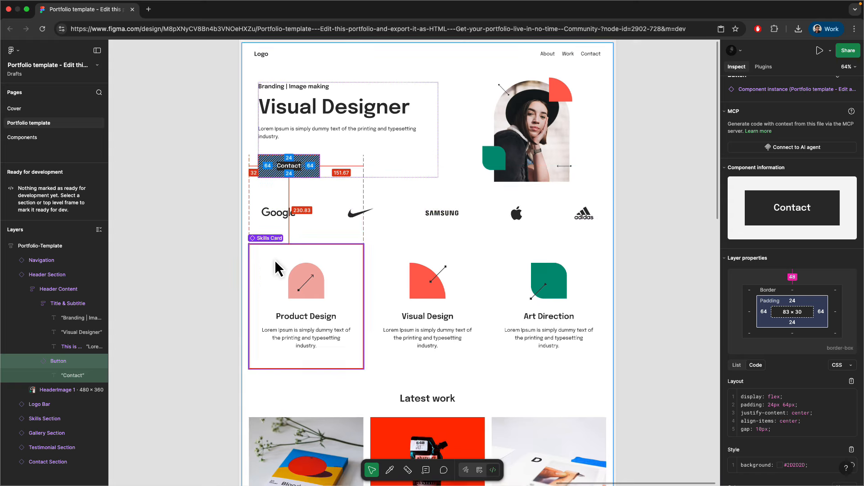
{"action": "scroll", "coordinate": [367, 241], "scroll_direction": "down", "scroll_amount": 5}
{"action": "scroll", "coordinate": [367, 242], "scroll_direction": "up", "scroll_amount": 5}
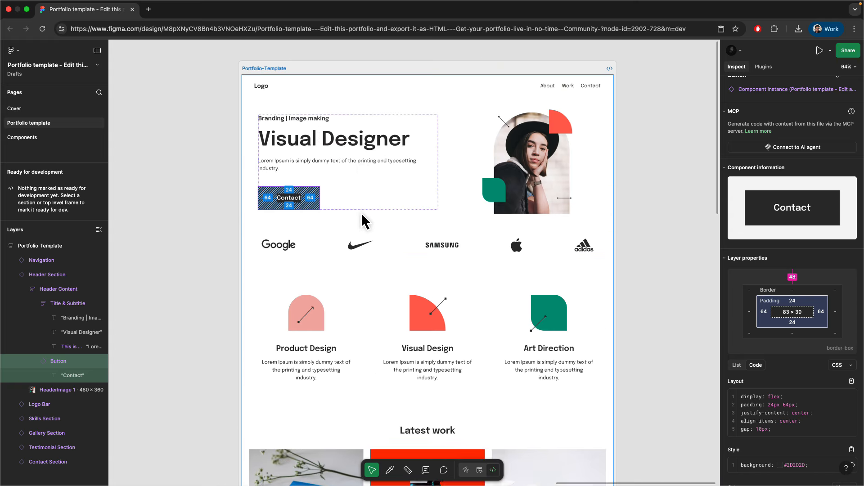
{"action": "scroll", "coordinate": [347, 270], "scroll_direction": "up", "scroll_amount": 3}
{"action": "scroll", "coordinate": [295, 295], "scroll_direction": "down", "scroll_amount": 2}
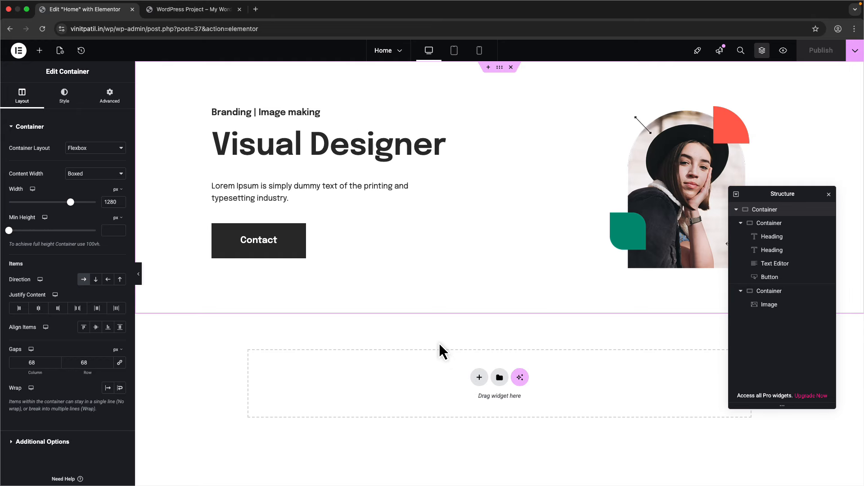
- Add a new single-column flexbox container below the hero
{"action": "left_click", "coordinate": [734, 211]}
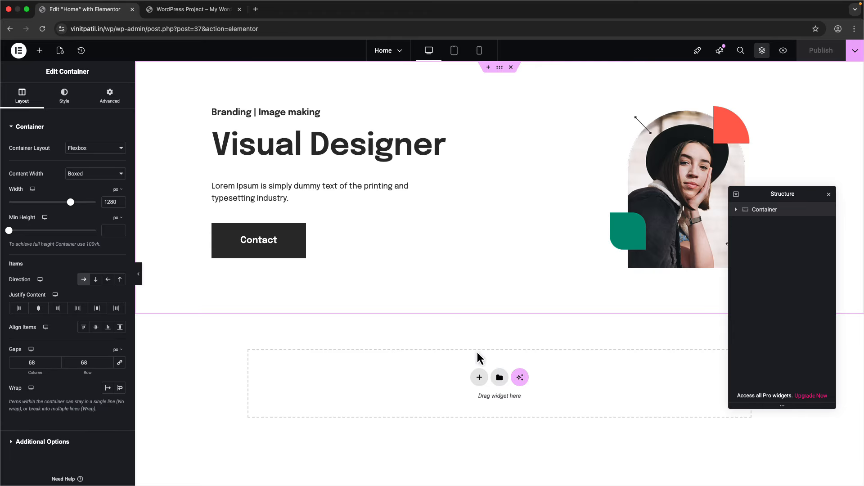
{"action": "left_click", "coordinate": [479, 379]}
{"action": "left_click", "coordinate": [455, 410]}
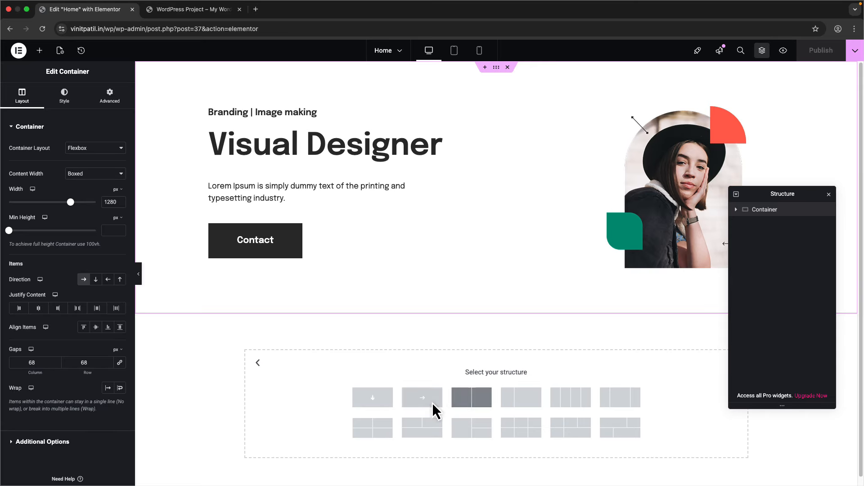
{"action": "left_click", "coordinate": [373, 397]}
{"action": "type", "text": "12"}
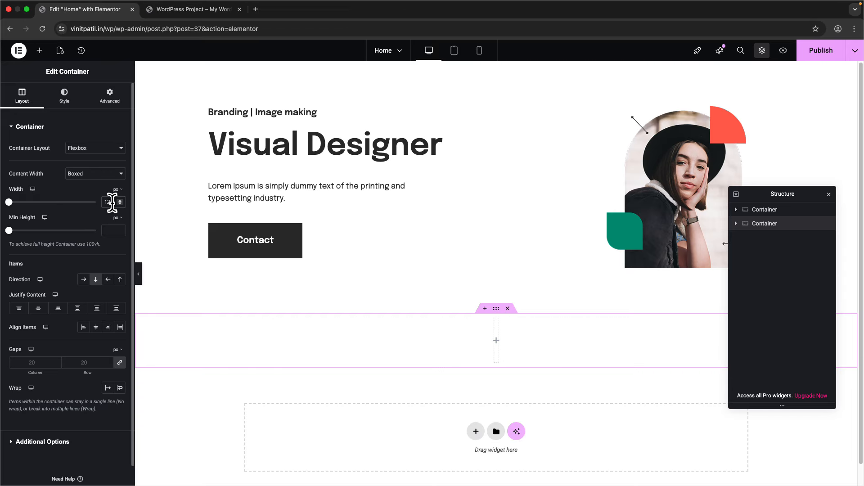
- Unlink the new container's padding and enter 24 px side padding, checking the hero's padding
{"action": "left_click", "coordinate": [109, 95]}
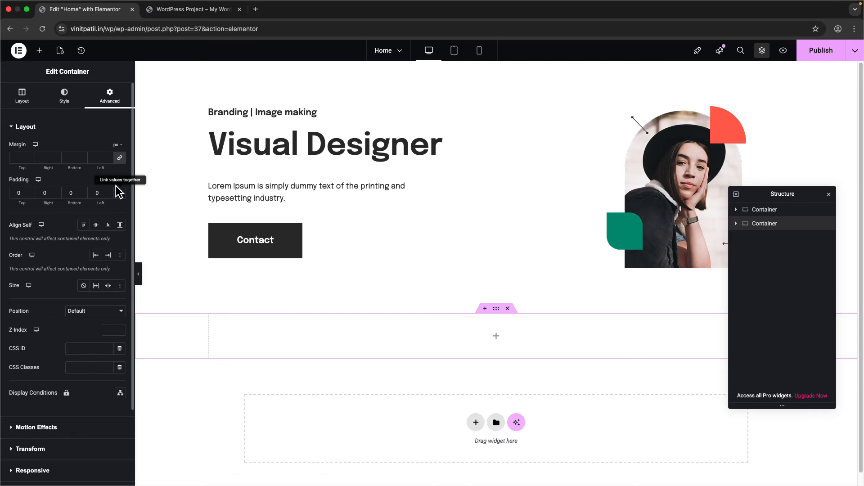
{"action": "left_click", "coordinate": [118, 161]}
{"action": "double_click", "coordinate": [98, 194]}
{"action": "type", "text": "20"}
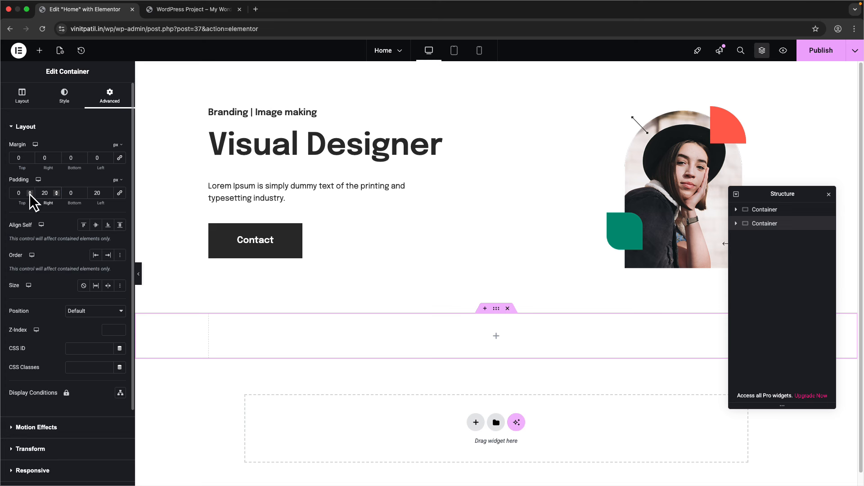
{"action": "left_click", "coordinate": [45, 191]}
{"action": "type", "text": "24"}
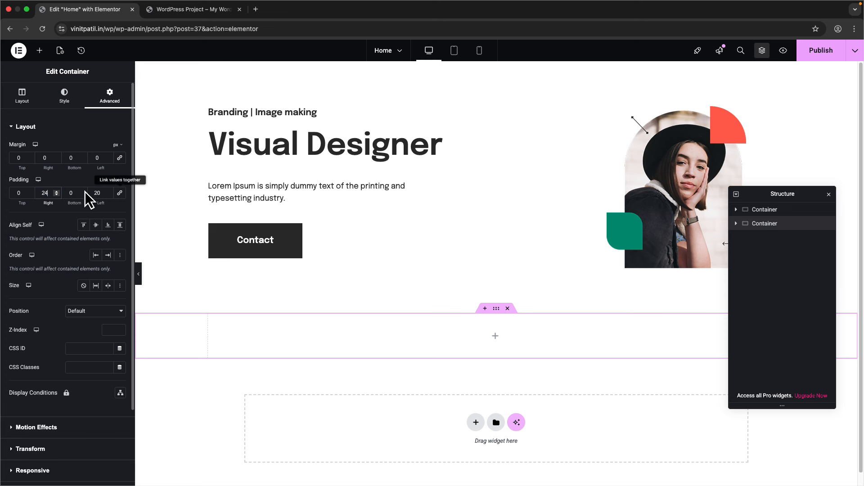
{"action": "double_click", "coordinate": [98, 194]}
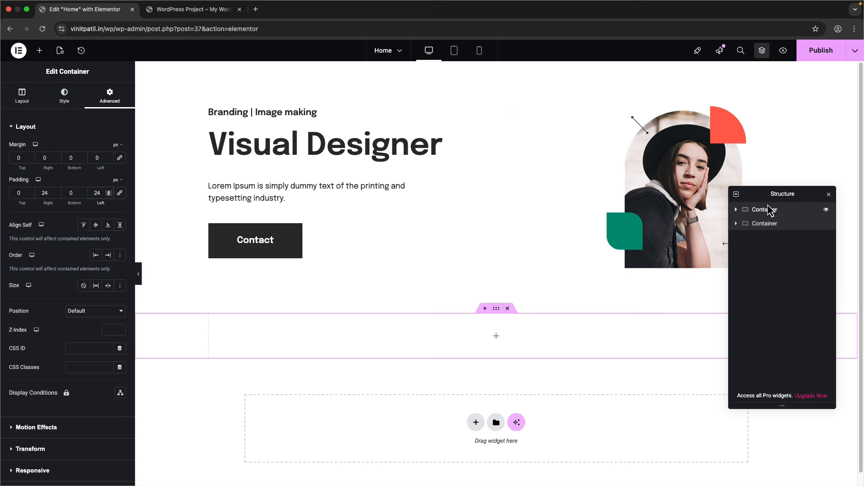
{"action": "left_click", "coordinate": [750, 210]}
{"action": "left_click", "coordinate": [108, 96]}
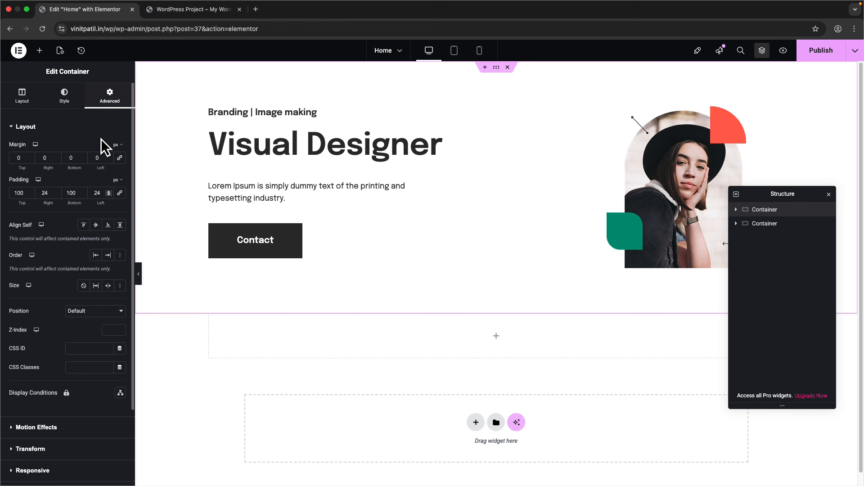
{"action": "left_click", "coordinate": [761, 224]}
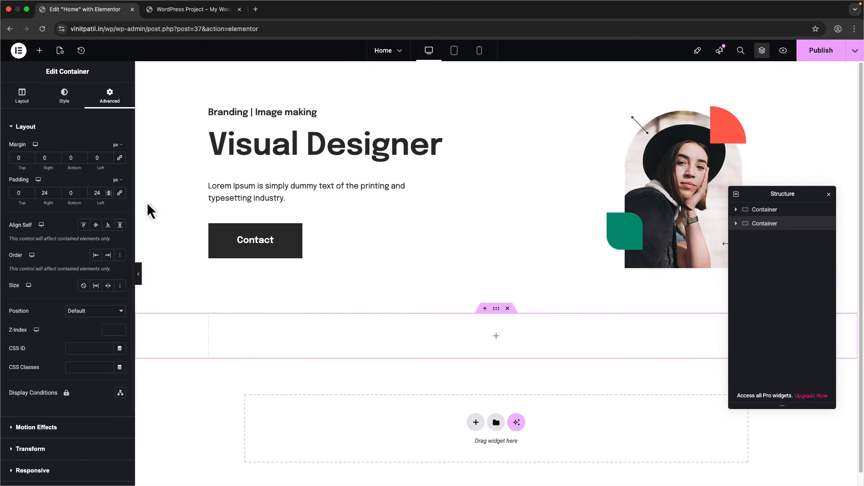
- Compare spacing in Figma, then set the container's top and bottom padding to 42 px
{"action": "key", "text": "ctrl+Right"}
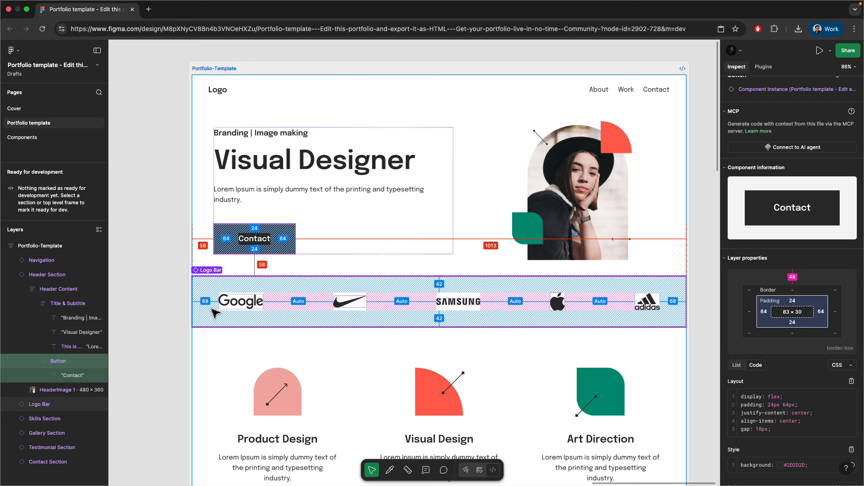
{"action": "key", "text": "ctrl+Left"}
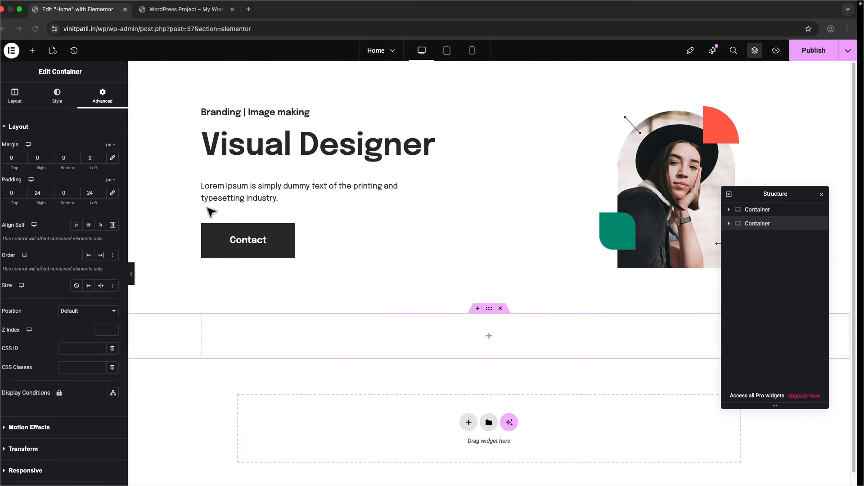
{"action": "type", "text": "42"}
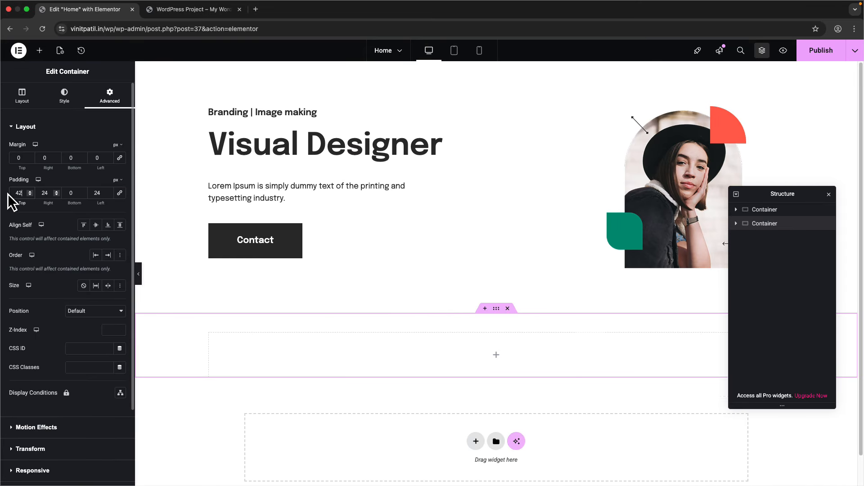
{"action": "left_click", "coordinate": [71, 195]}
{"action": "type", "text": "42"}
{"action": "left_click_drag", "start_coordinate": [56, 193], "coordinate": [34, 193]}
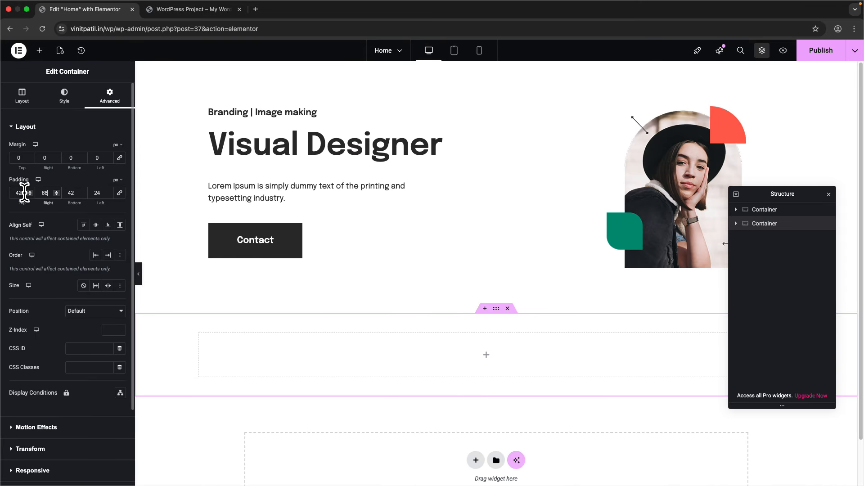
{"action": "double_click", "coordinate": [98, 194]}
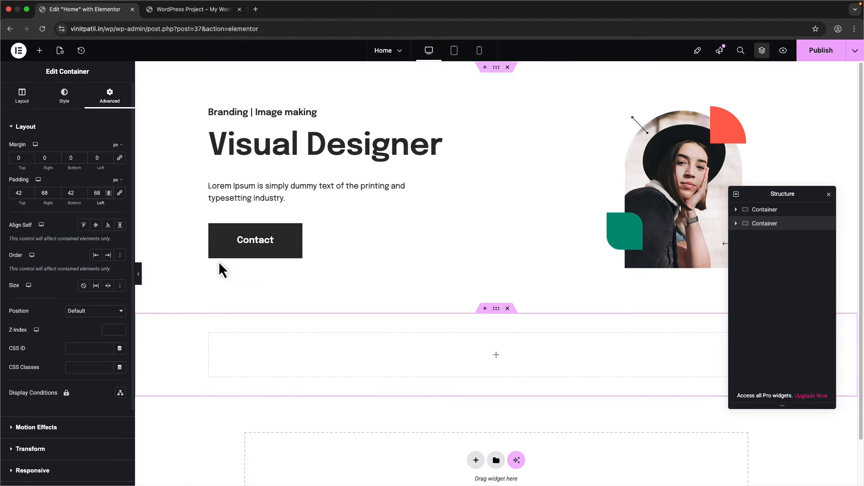
- Compare the new container's layout with Figma's Logo Bar and bring up the widget list
{"action": "key", "text": "ctrl+Right"}
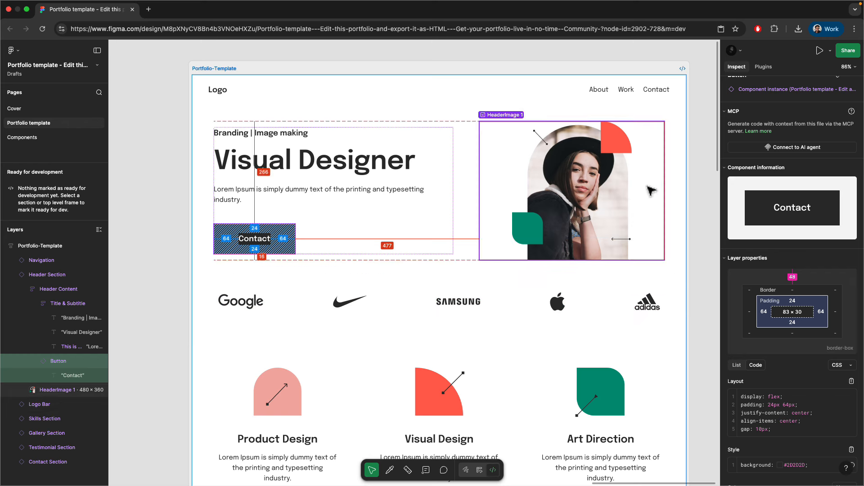
{"action": "key", "text": "ctrl+Left"}
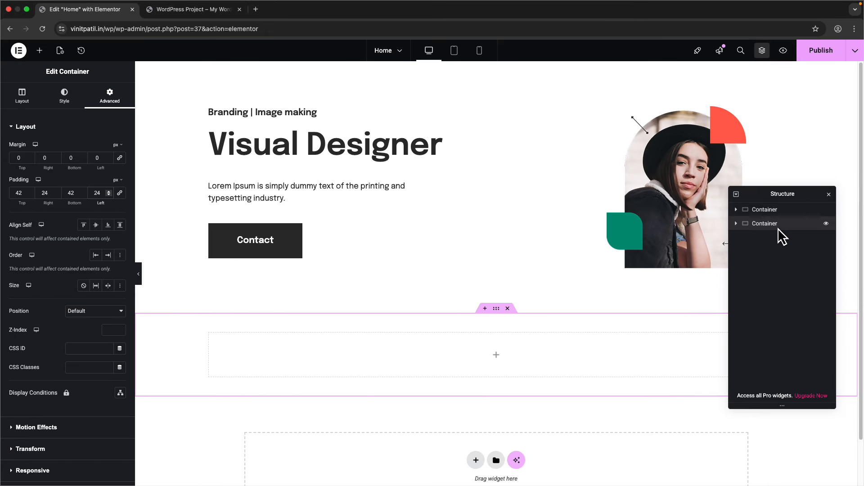
{"action": "left_click", "coordinate": [781, 210]}
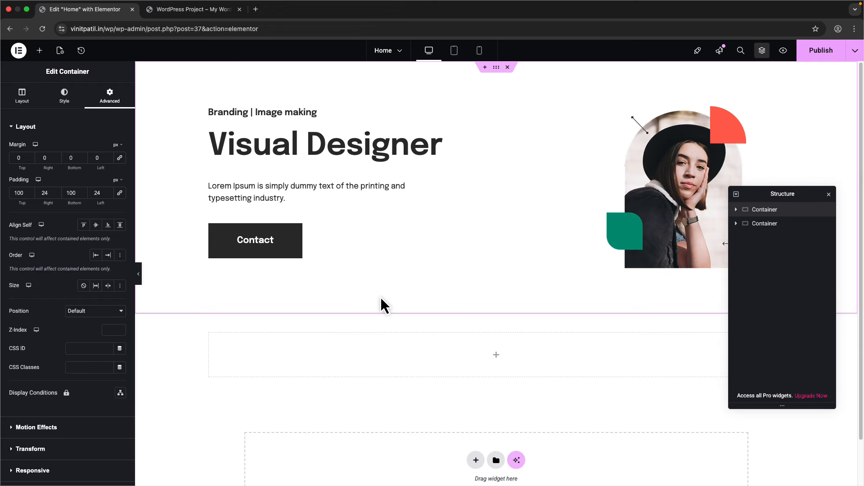
{"action": "left_click", "coordinate": [779, 225]}
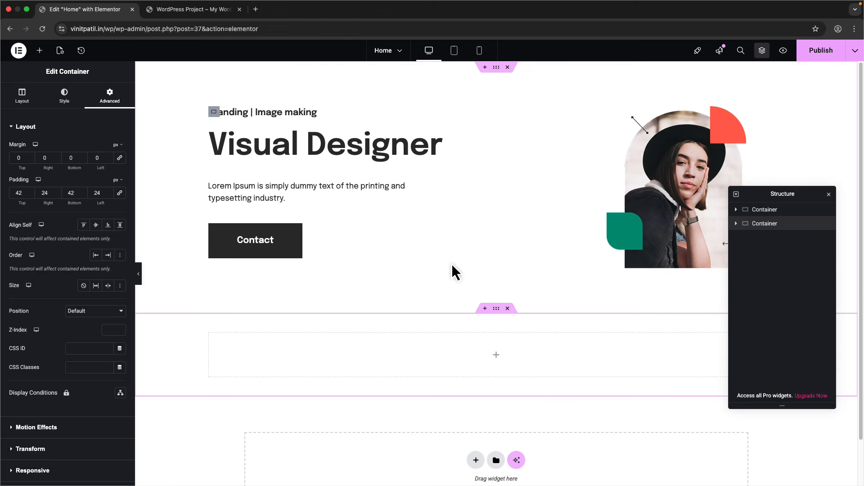
{"action": "left_click", "coordinate": [21, 95]}
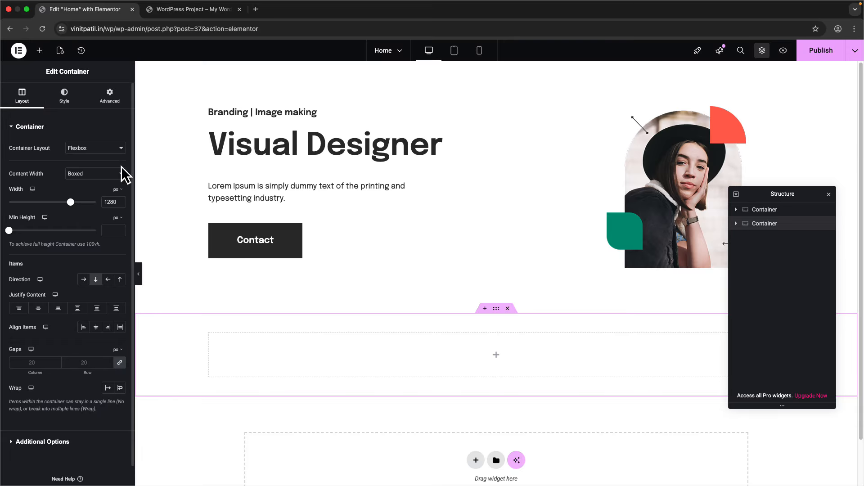
{"action": "key", "text": "ctrl+Right"}
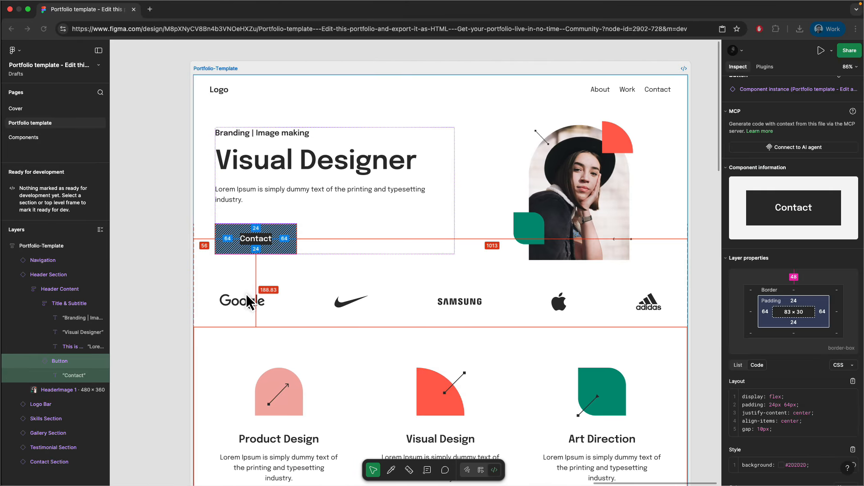
{"action": "left_click", "coordinate": [244, 306]}
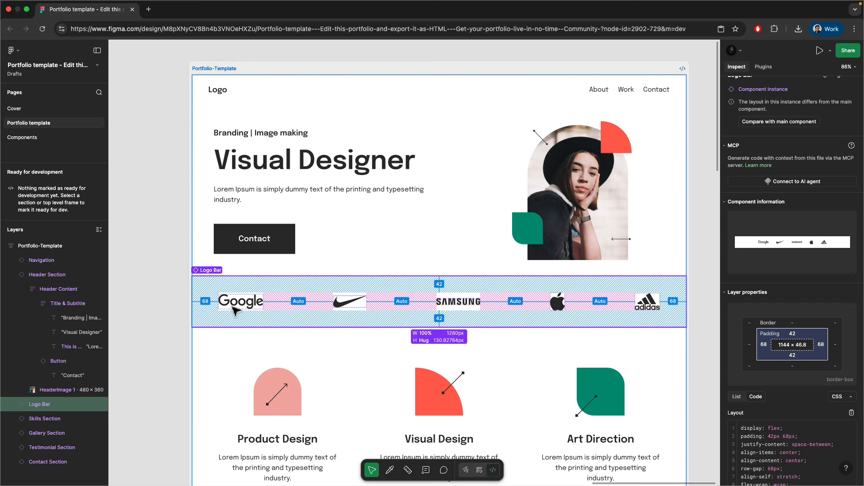
{"action": "key", "text": "ctrl+Left"}
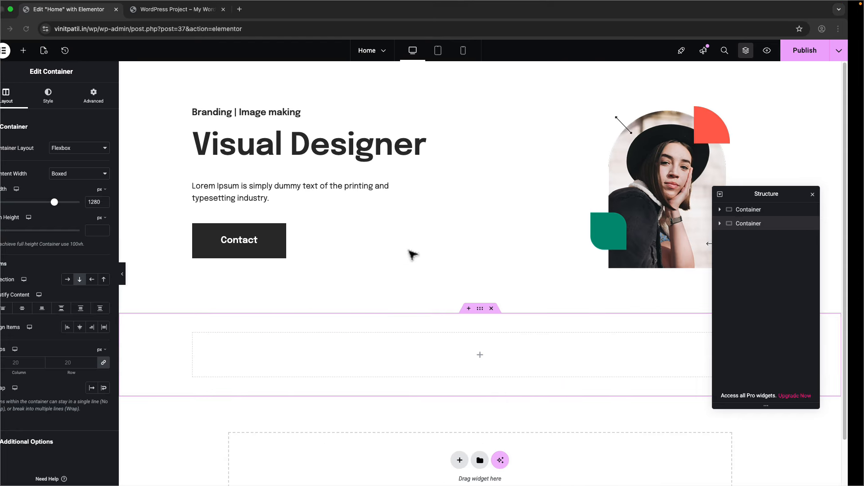
{"action": "left_click", "coordinate": [40, 51]}
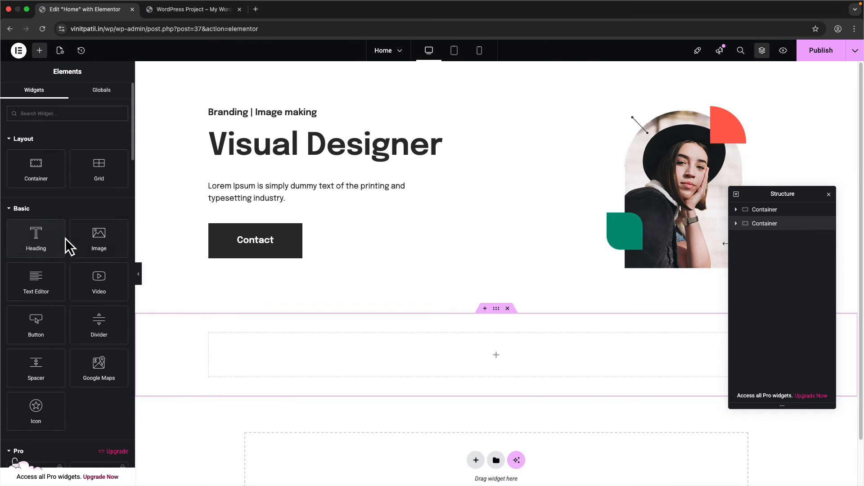
- Add an Image widget to the empty container with resolution set to Full
{"action": "left_click_drag", "start_coordinate": [92, 239], "coordinate": [282, 359]}
{"action": "left_click", "coordinate": [97, 216]}
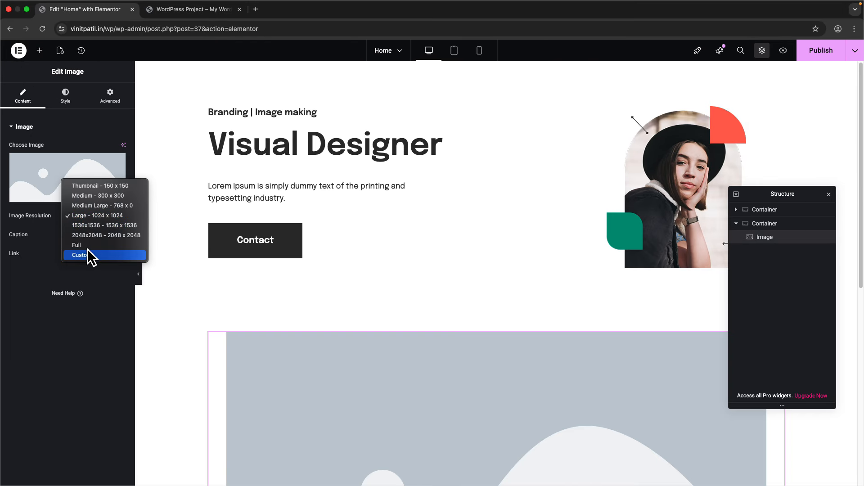
{"action": "left_click", "coordinate": [90, 245]}
{"action": "left_click", "coordinate": [90, 175]}
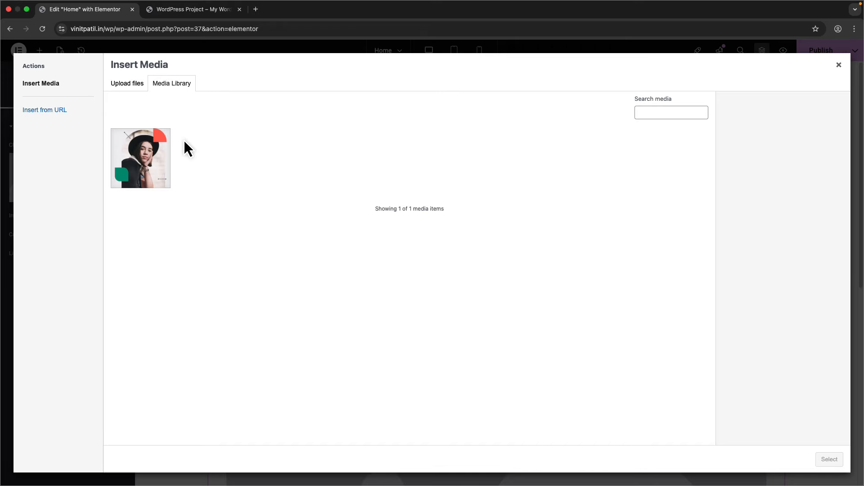
- Start an upload and select the traced logo files in Downloads
{"action": "left_click", "coordinate": [130, 87]}
{"action": "left_click", "coordinate": [490, 246]}
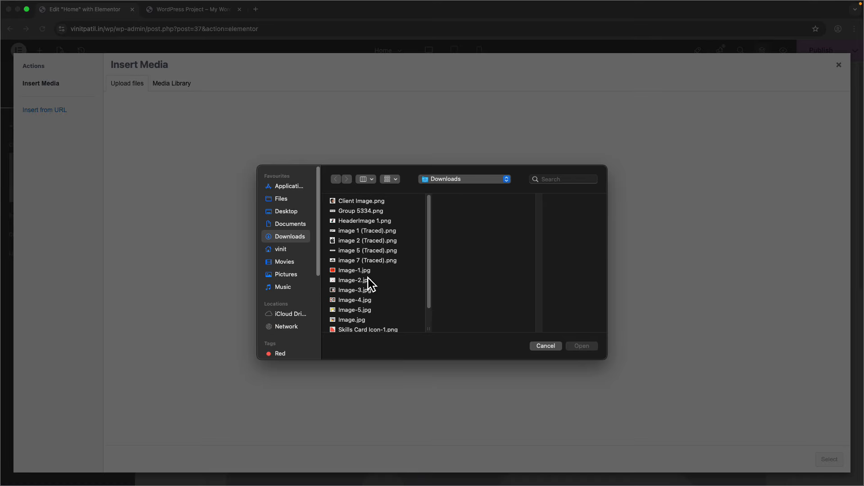
{"action": "left_click", "coordinate": [366, 272]}
{"action": "left_click", "coordinate": [363, 232]}
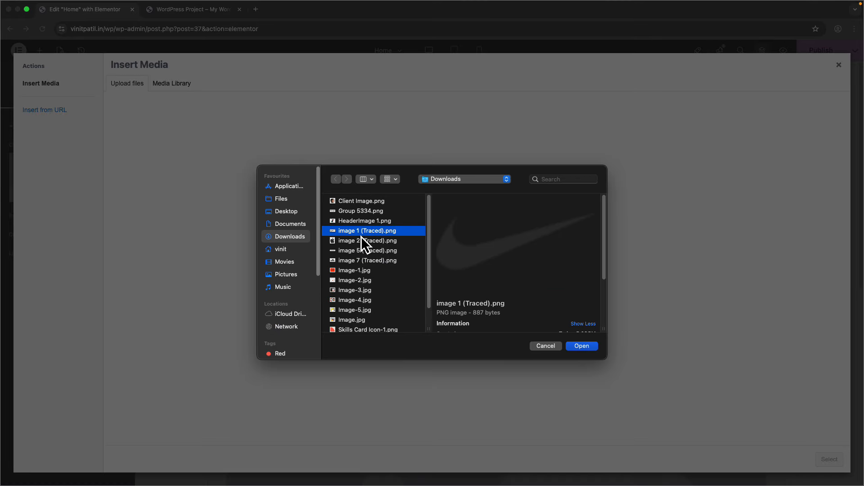
{"action": "left_click", "coordinate": [361, 241], "text": "shift"}
{"action": "left_click", "coordinate": [360, 250], "text": "shift"}
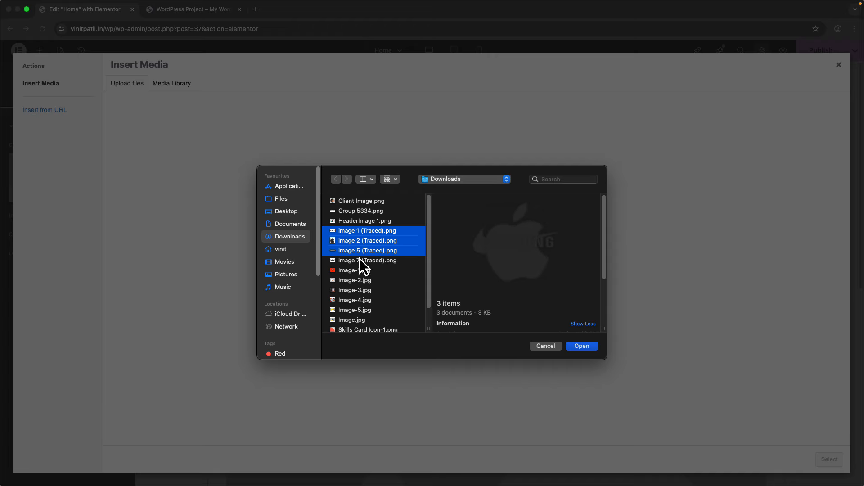
{"action": "left_click", "coordinate": [360, 260], "text": "shift"}
{"action": "scroll", "coordinate": [360, 280], "scroll_direction": "down", "scroll_amount": 1}
{"action": "scroll", "coordinate": [361, 294], "scroll_direction": "down", "scroll_amount": 1}
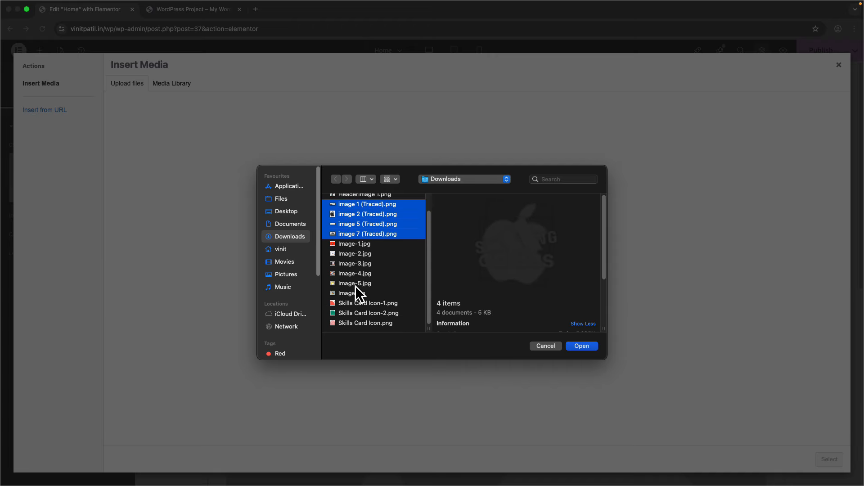
{"action": "scroll", "coordinate": [357, 281], "scroll_direction": "up", "scroll_amount": 2}
- Upload Group 5334.png plus four traced logos, then insert the Google logo
{"action": "left_click", "coordinate": [366, 210]}
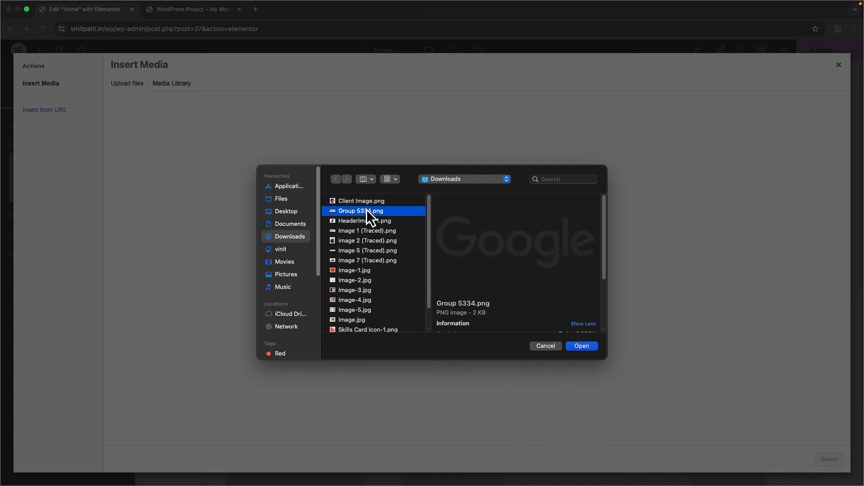
{"action": "left_click", "coordinate": [367, 230], "text": "super"}
{"action": "left_click", "coordinate": [368, 242], "text": "super"}
{"action": "left_click", "coordinate": [369, 250], "text": "super"}
{"action": "left_click", "coordinate": [378, 260], "text": "super"}
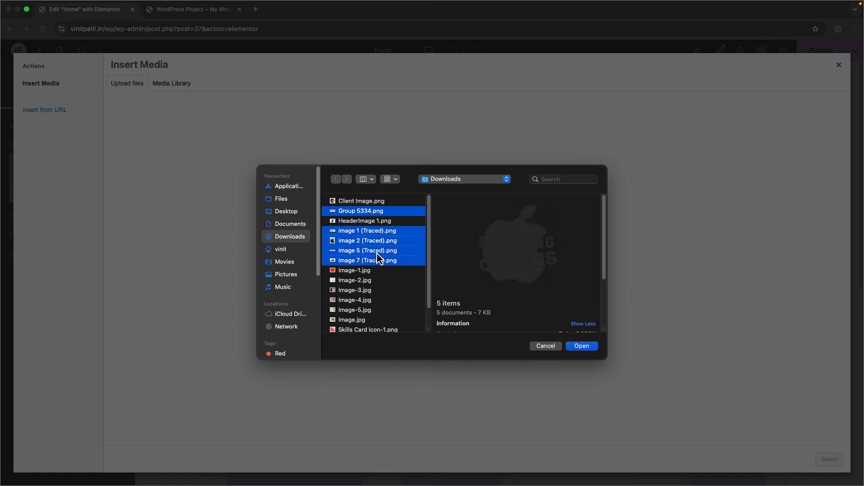
{"action": "left_click", "coordinate": [582, 345]}
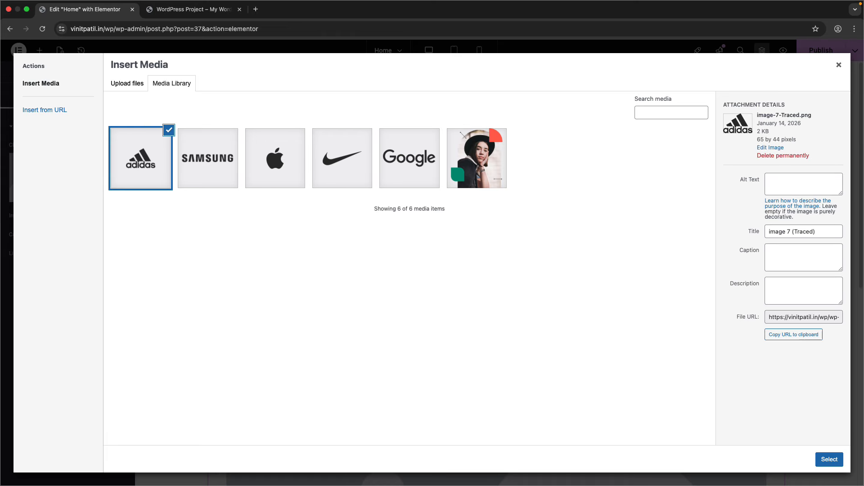
{"action": "left_click", "coordinate": [393, 160]}
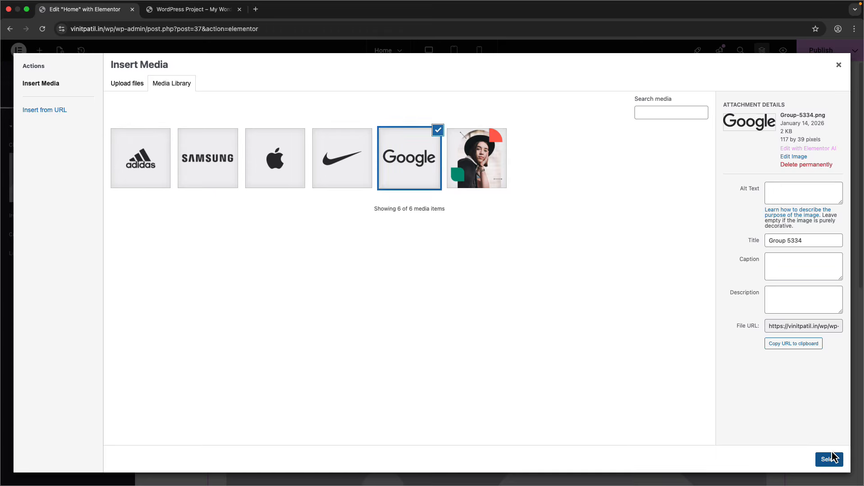
{"action": "left_click", "coordinate": [830, 459]}
{"action": "left_click", "coordinate": [65, 96]}
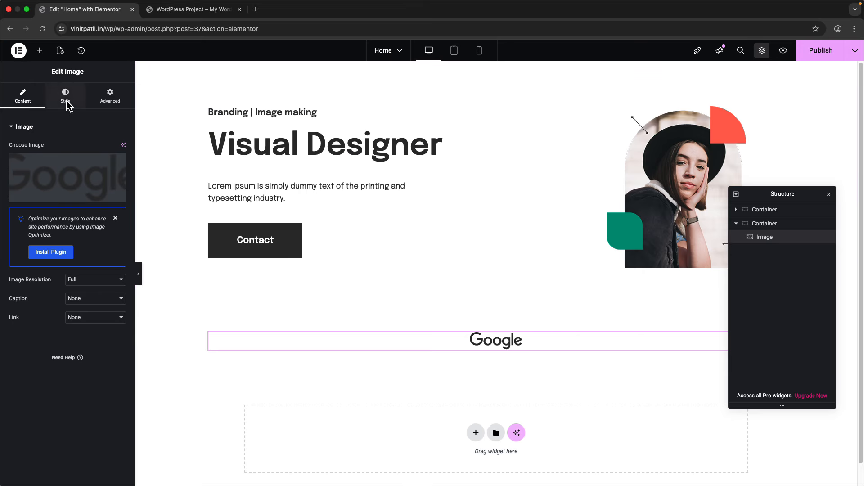
{"action": "key", "text": "ctrl+Right"}
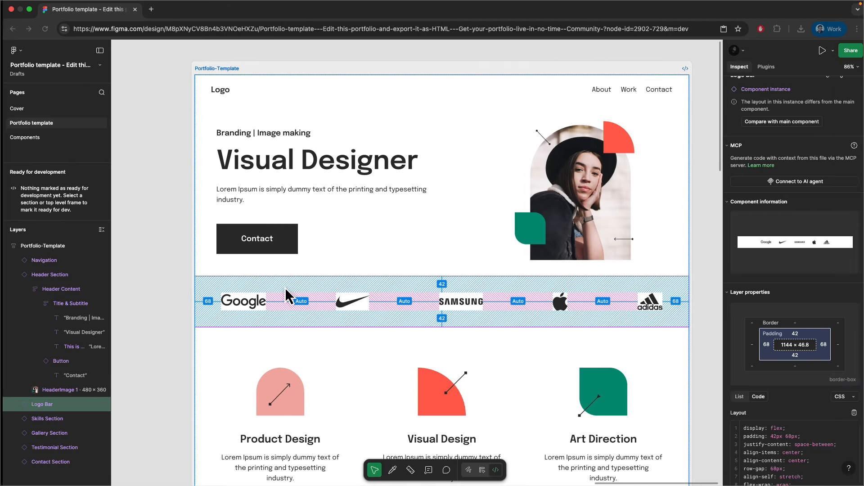
{"action": "left_click", "coordinate": [229, 299]}
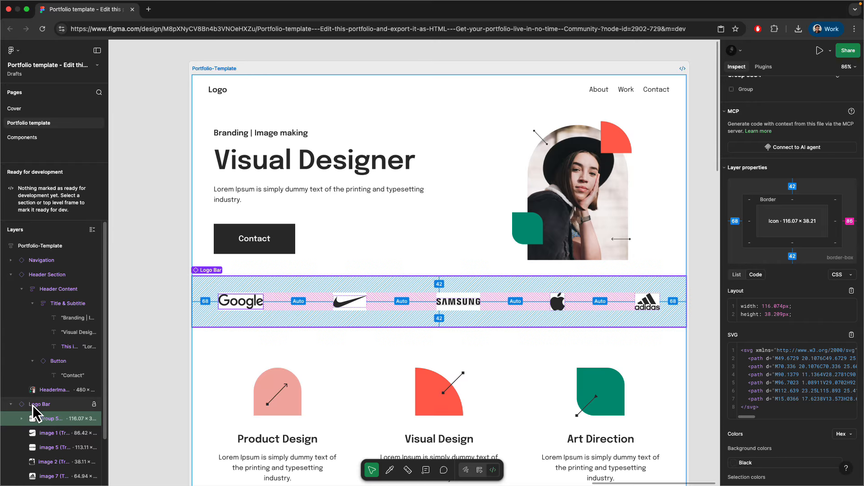
{"action": "left_click", "coordinate": [57, 407]}
{"action": "left_click", "coordinate": [43, 414]}
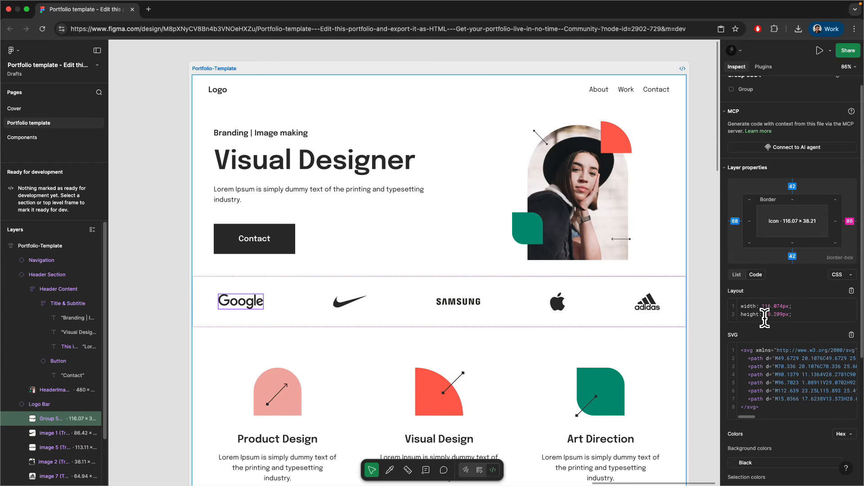
{"action": "left_click", "coordinate": [41, 433]}
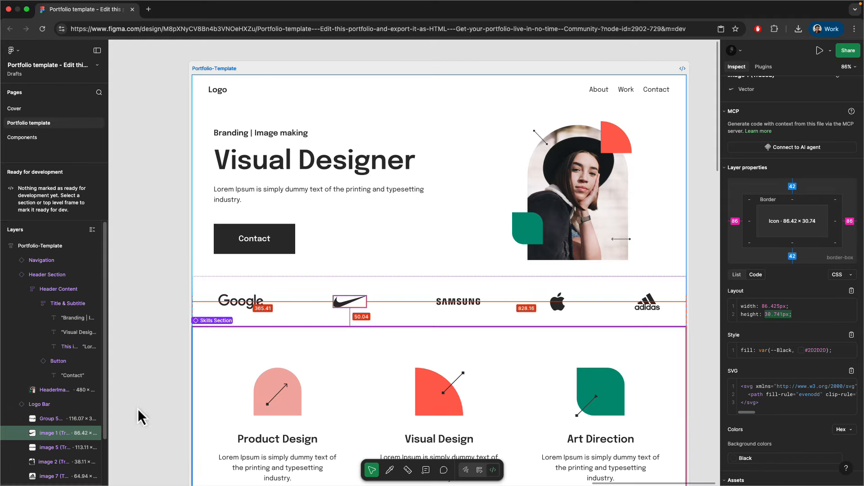
{"action": "left_click", "coordinate": [43, 447]}
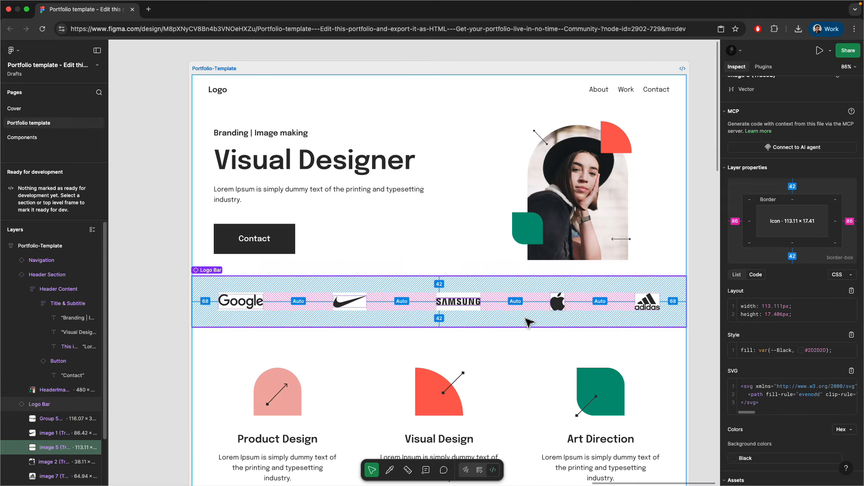
{"action": "left_click", "coordinate": [355, 304]}
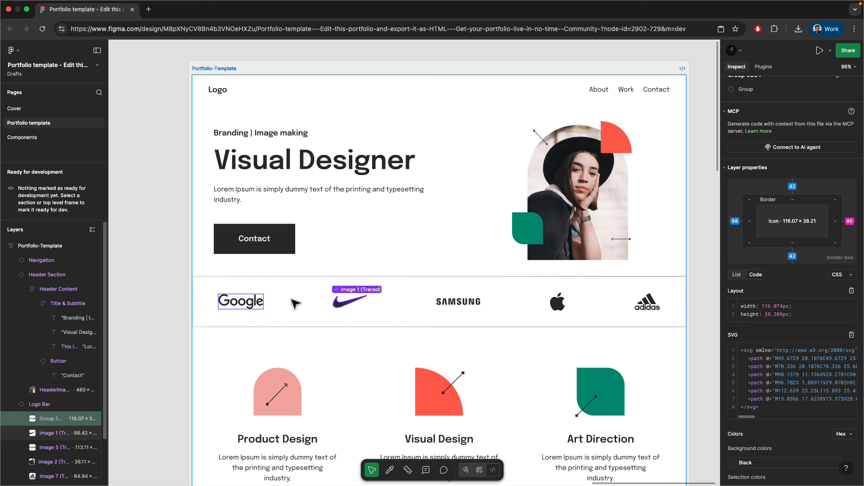
{"action": "left_click", "coordinate": [495, 306]}
{"action": "key", "text": "ctrl+Left"}
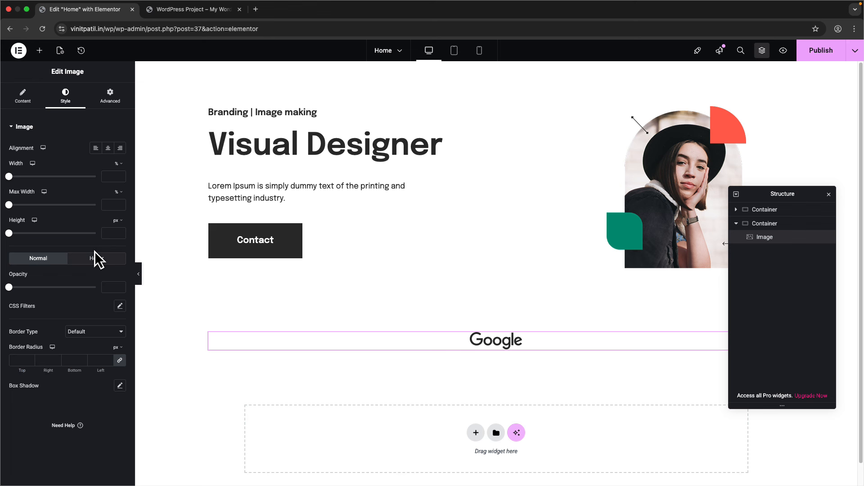
- Duplicate the Google image four times to make five logo images
{"action": "right_click", "coordinate": [761, 237]}
{"action": "left_click", "coordinate": [761, 260]}
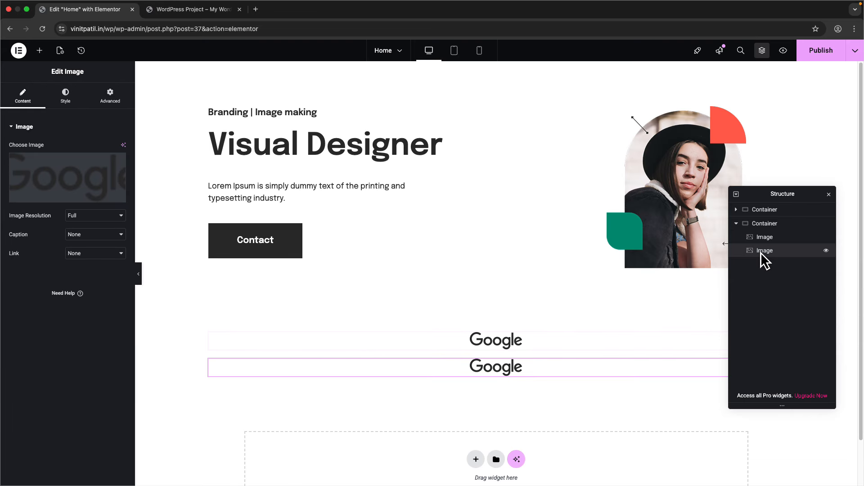
{"action": "right_click", "coordinate": [764, 251]}
{"action": "left_click", "coordinate": [769, 276]}
{"action": "right_click", "coordinate": [771, 282]}
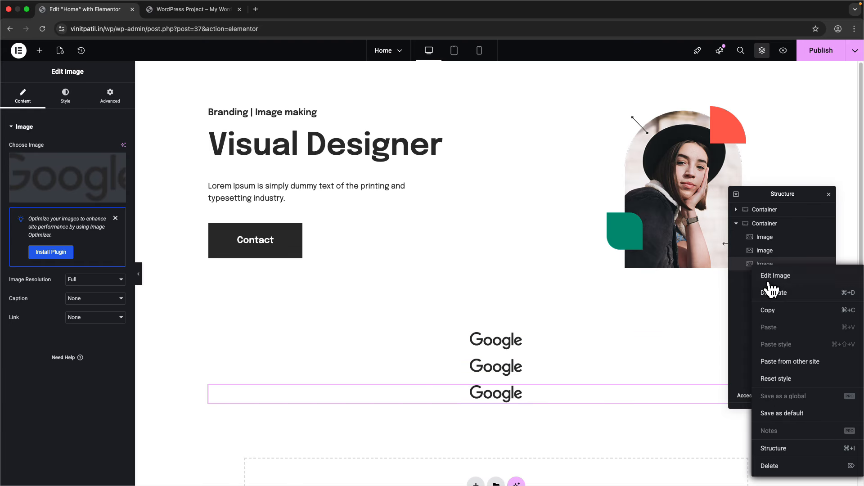
{"action": "left_click", "coordinate": [772, 294]}
{"action": "right_click", "coordinate": [772, 282]}
{"action": "left_click", "coordinate": [774, 302]}
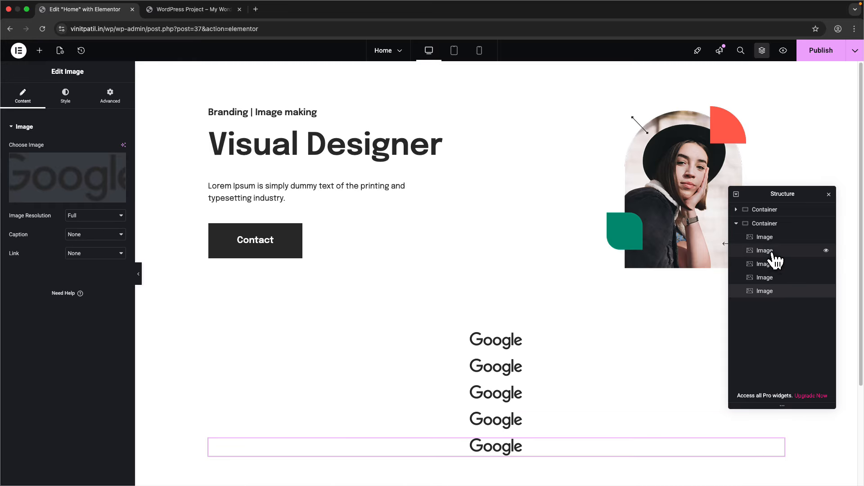
- Replace the second and third images with the Nike and Apple logos
{"action": "left_click", "coordinate": [722, 250]}
{"action": "left_click", "coordinate": [87, 183]}
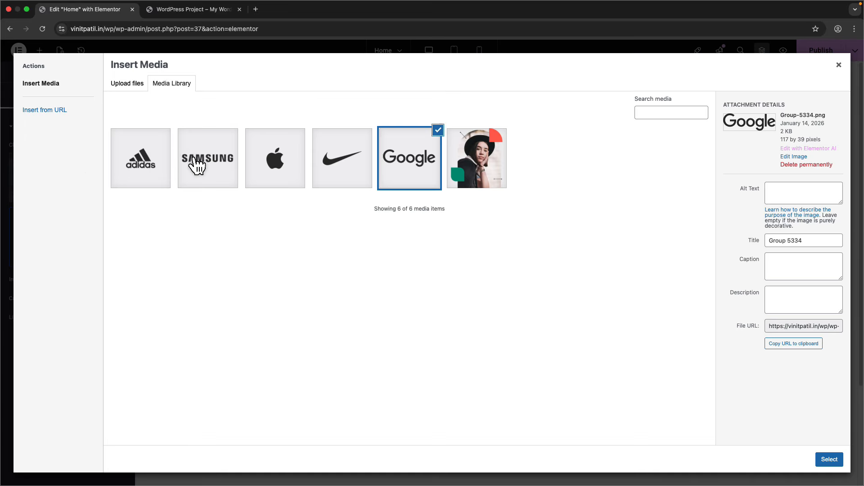
{"action": "left_click", "coordinate": [318, 170]}
{"action": "left_click", "coordinate": [827, 460]}
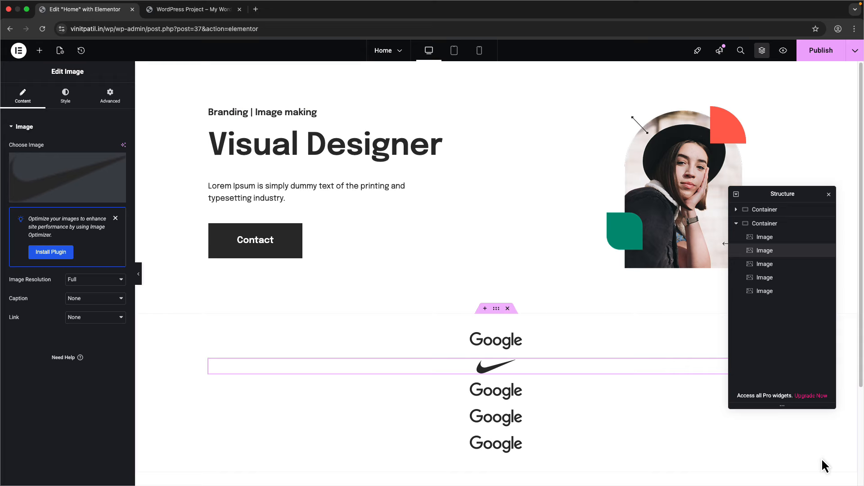
{"action": "left_click", "coordinate": [756, 265]}
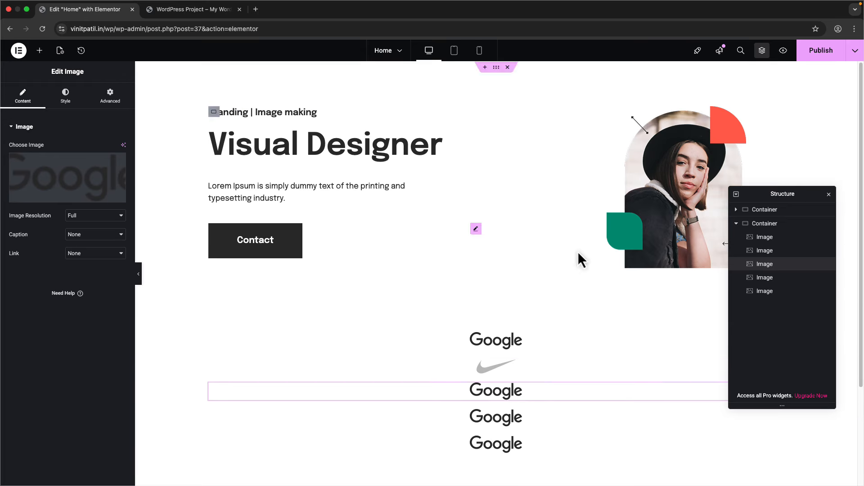
{"action": "left_click", "coordinate": [70, 177]}
{"action": "left_click", "coordinate": [276, 167]}
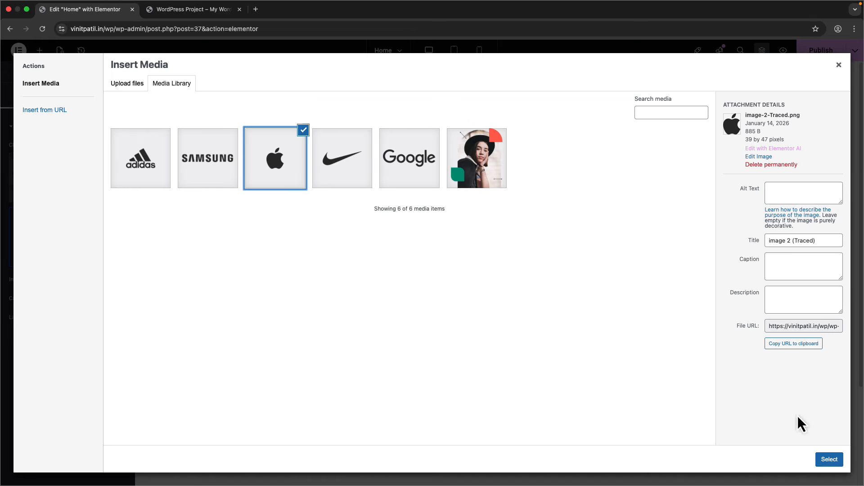
{"action": "left_click", "coordinate": [829, 459]}
- Replace the fourth and fifth images with the Samsung and adidas logos
{"action": "left_click", "coordinate": [765, 278]}
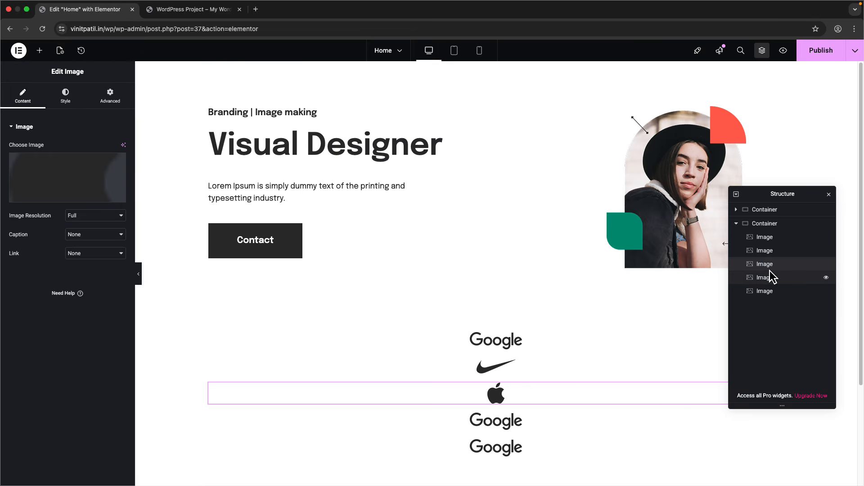
{"action": "left_click", "coordinate": [63, 179]}
{"action": "left_click", "coordinate": [230, 174]}
{"action": "left_click", "coordinate": [829, 459]}
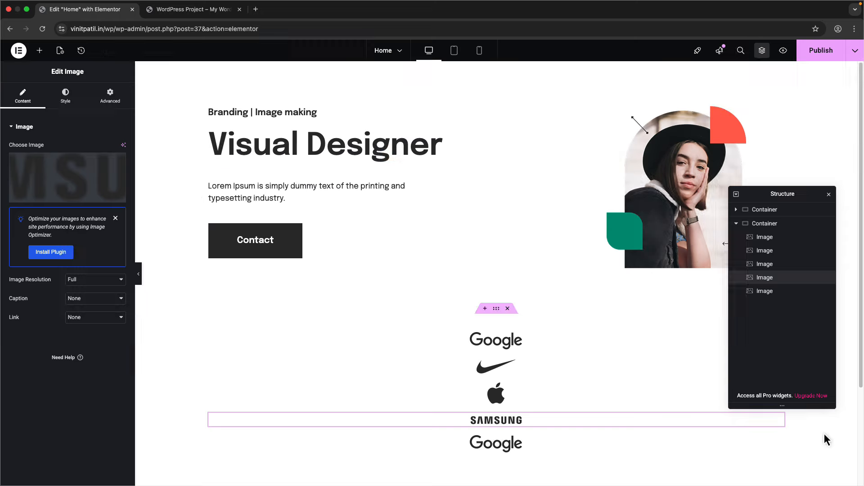
{"action": "left_click", "coordinate": [765, 291]}
{"action": "left_click", "coordinate": [50, 185]}
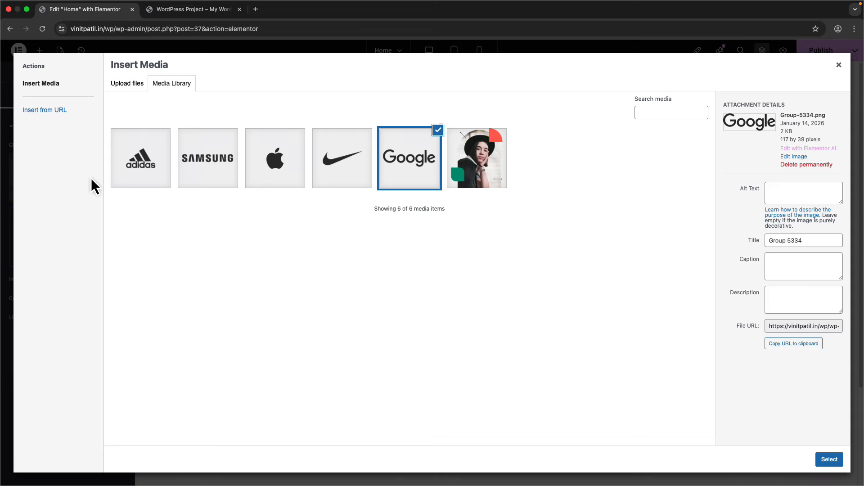
{"action": "left_click", "coordinate": [143, 171]}
{"action": "left_click", "coordinate": [817, 460]}
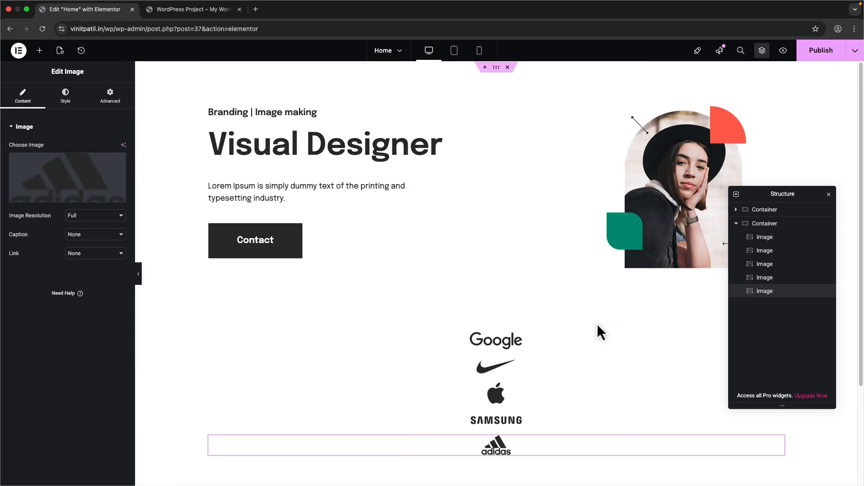
{"action": "left_click", "coordinate": [779, 225]}
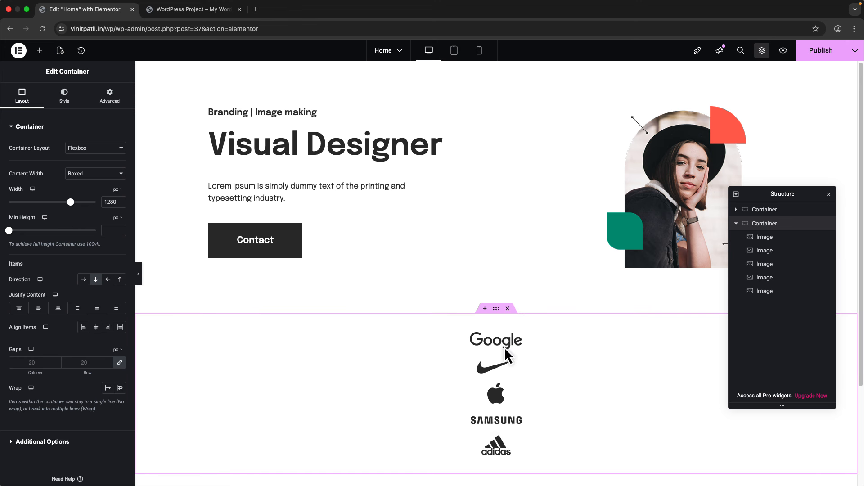
- Lay the logos out in a row with Space Between justification
{"action": "left_click", "coordinate": [83, 280]}
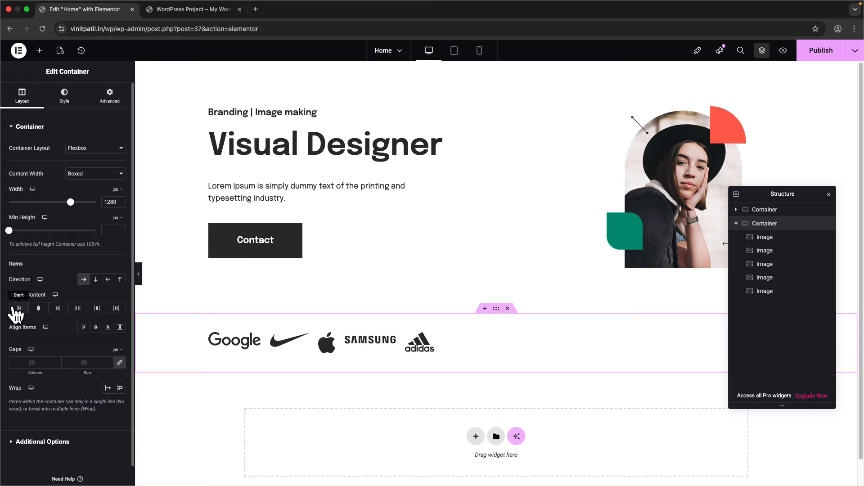
{"action": "left_click", "coordinate": [38, 309]}
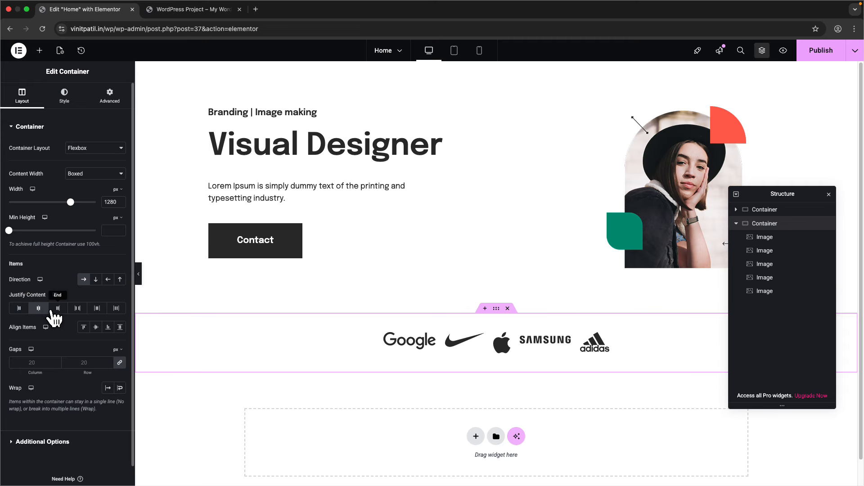
{"action": "left_click", "coordinate": [61, 310]}
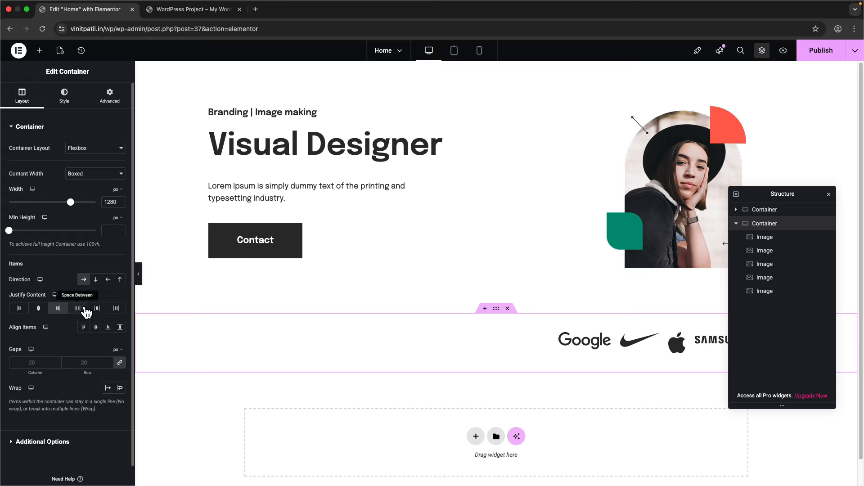
{"action": "left_click", "coordinate": [78, 309]}
{"action": "left_click_drag", "start_coordinate": [783, 198], "coordinate": [779, 82]}
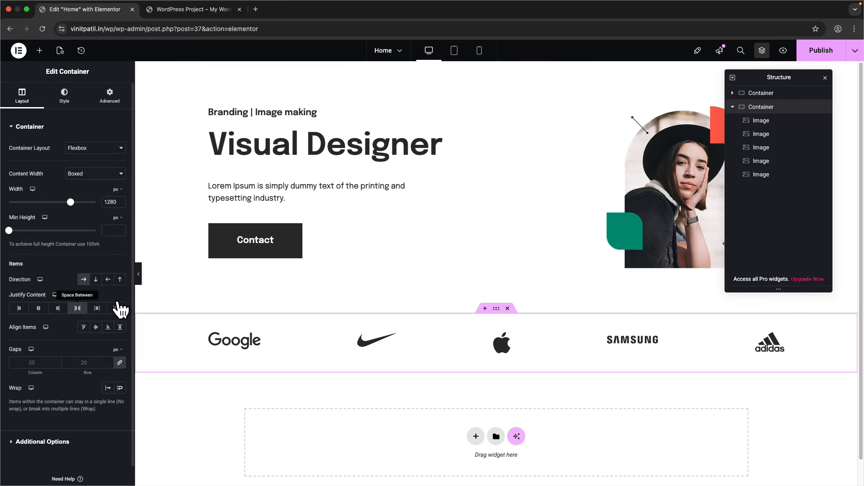
{"action": "left_click", "coordinate": [103, 309]}
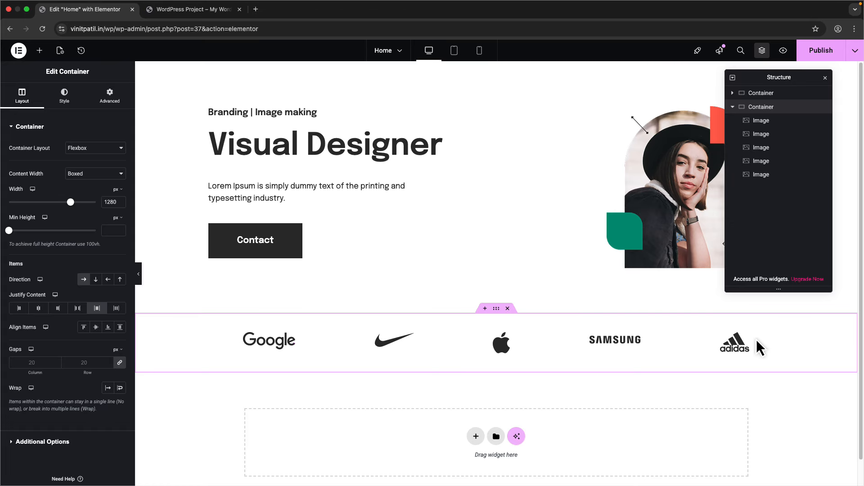
{"action": "left_click", "coordinate": [78, 309]}
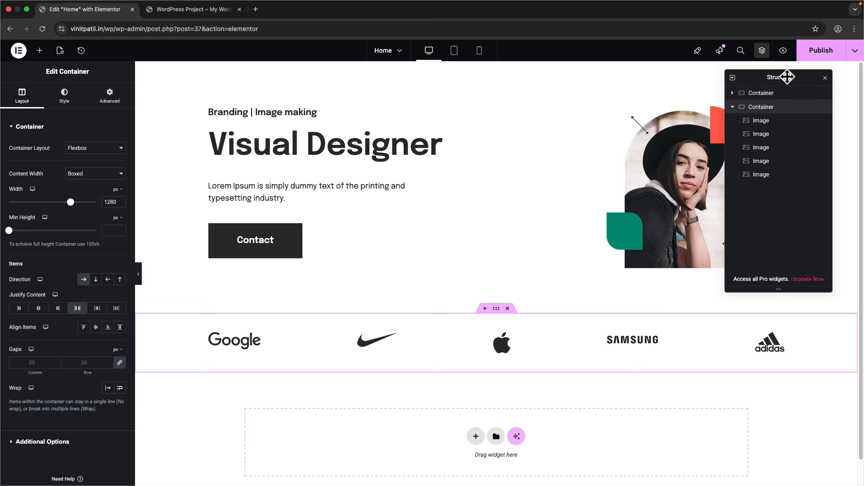
{"action": "left_click_drag", "start_coordinate": [786, 77], "coordinate": [676, 150]}
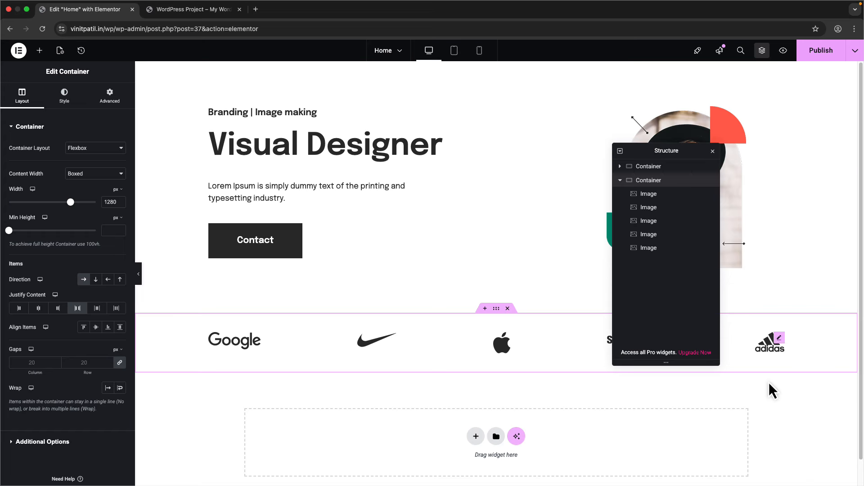
- Set the logo container's Align Items to Center and publish the homepage
{"action": "left_click", "coordinate": [762, 157]}
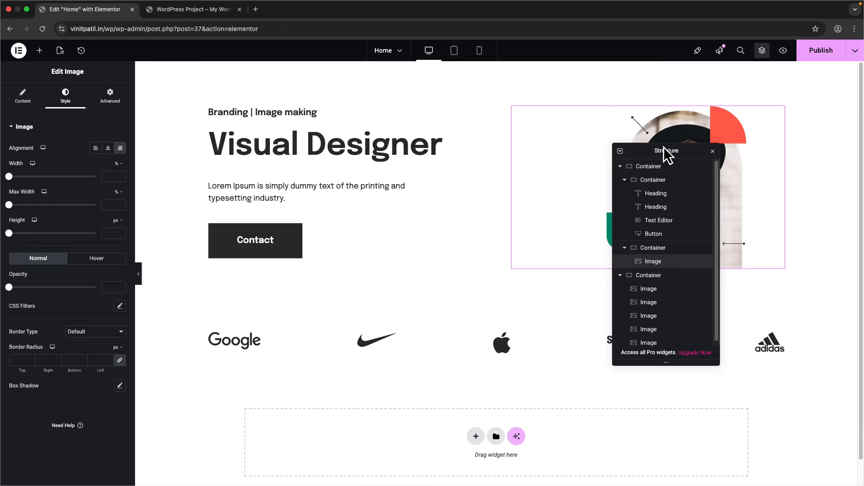
{"action": "left_click_drag", "start_coordinate": [664, 147], "coordinate": [746, 121]}
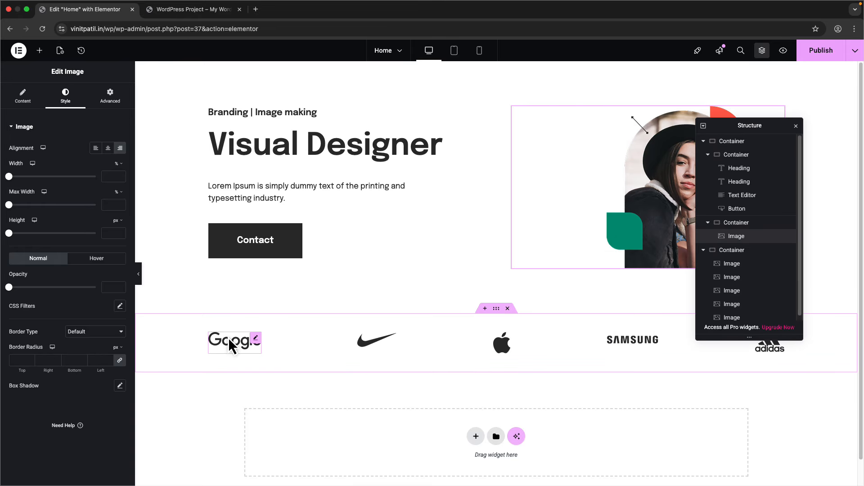
{"action": "left_click", "coordinate": [745, 256]}
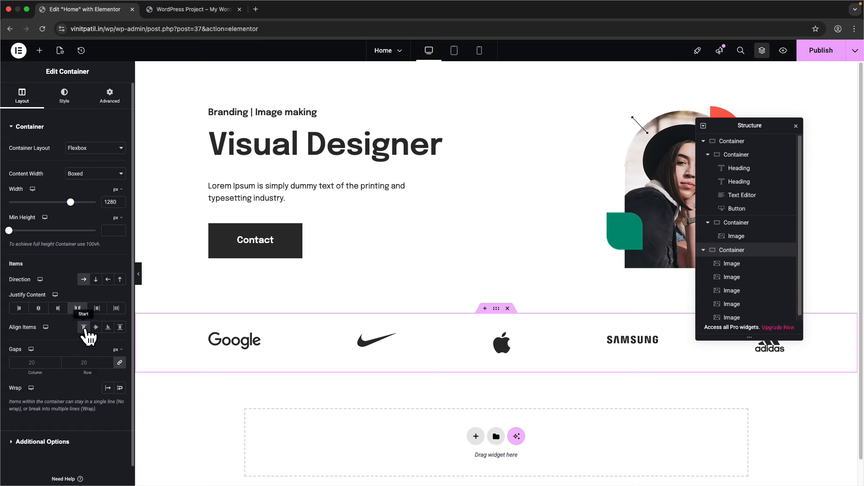
{"action": "left_click", "coordinate": [108, 329]}
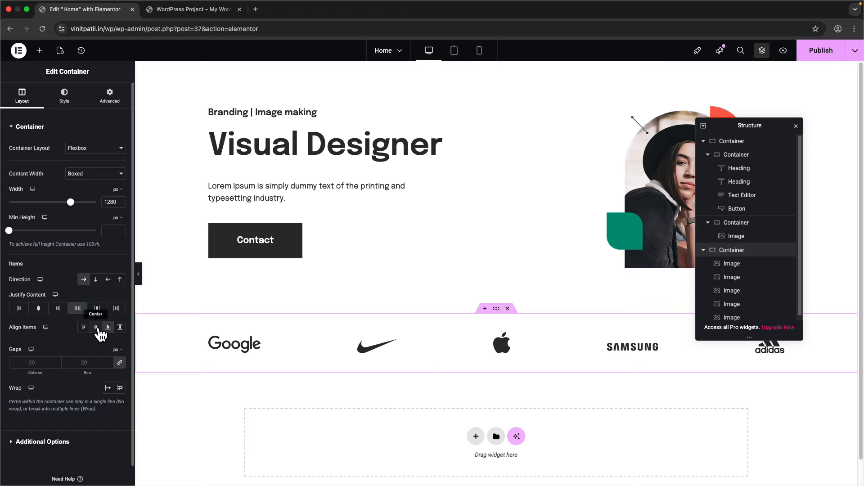
{"action": "left_click", "coordinate": [95, 328]}
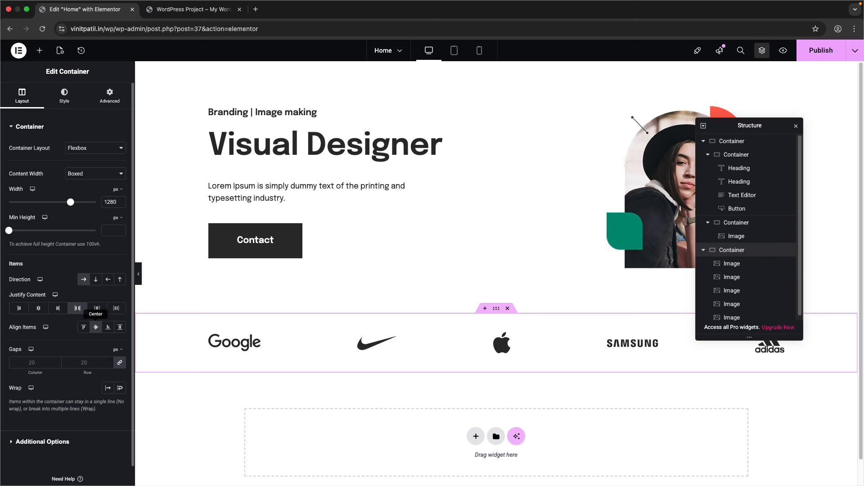
{"action": "left_click", "coordinate": [119, 331]}
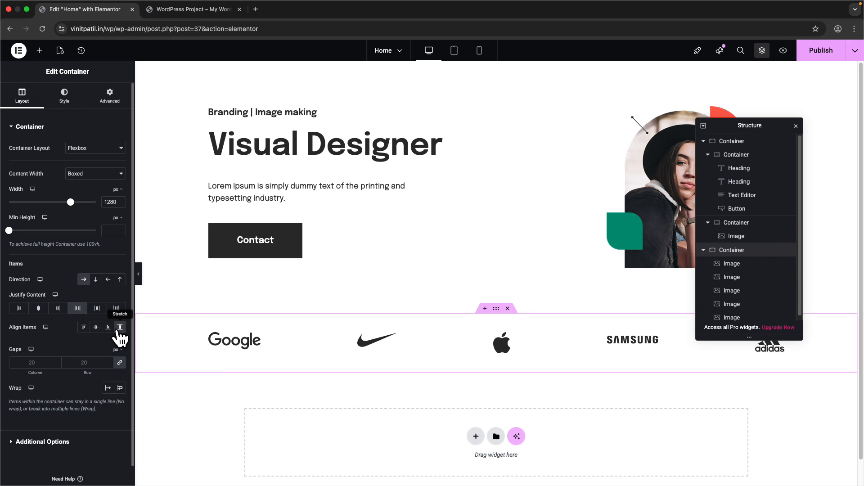
{"action": "left_click", "coordinate": [97, 329]}
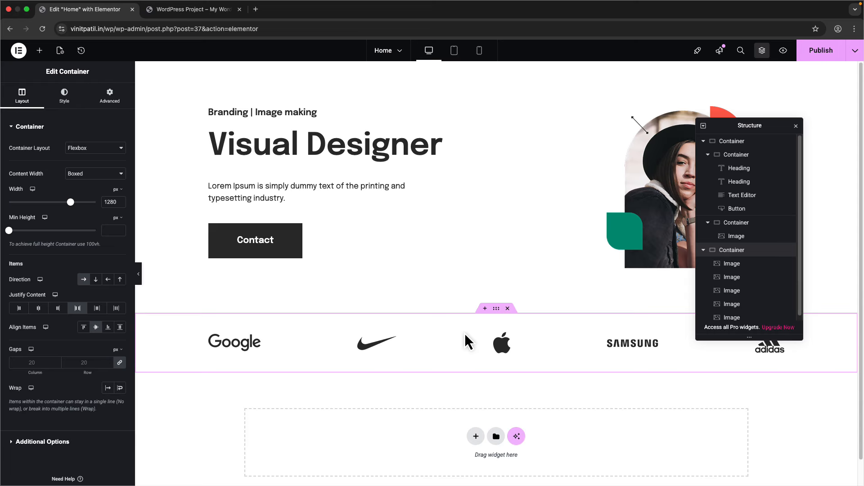
{"action": "left_click", "coordinate": [816, 53]}
- Switch to the WordPress Project tab and reload the live homepage
{"action": "left_click", "coordinate": [216, 12]}
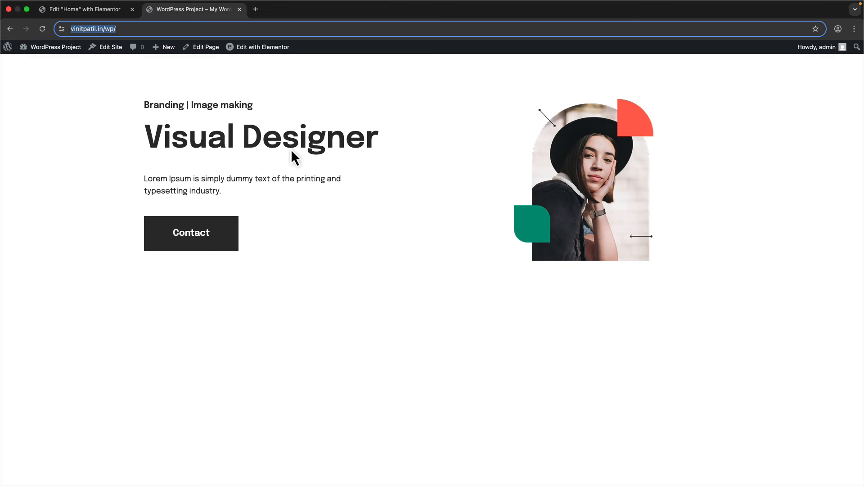
{"action": "key", "text": "super+r"}
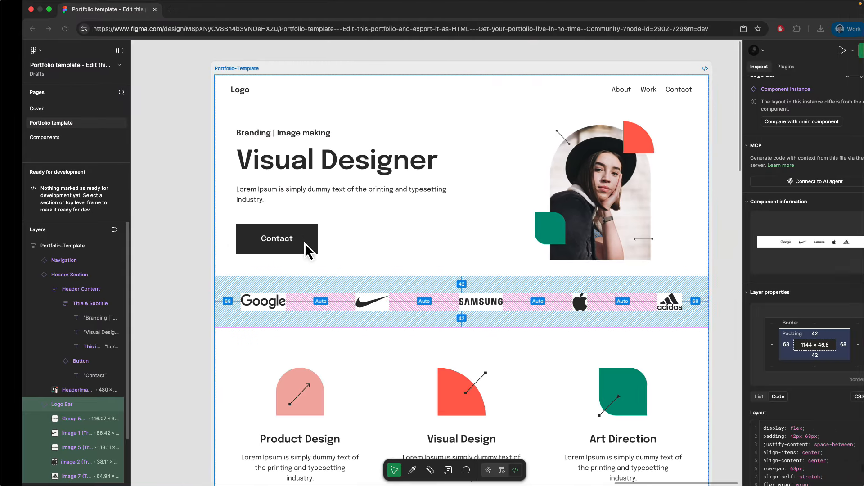
- Scroll through the Figma template's logo bar and three skills cards, then return to the Elementor editor
{"action": "scroll", "coordinate": [308, 251], "scroll_direction": "down", "scroll_amount": 4}
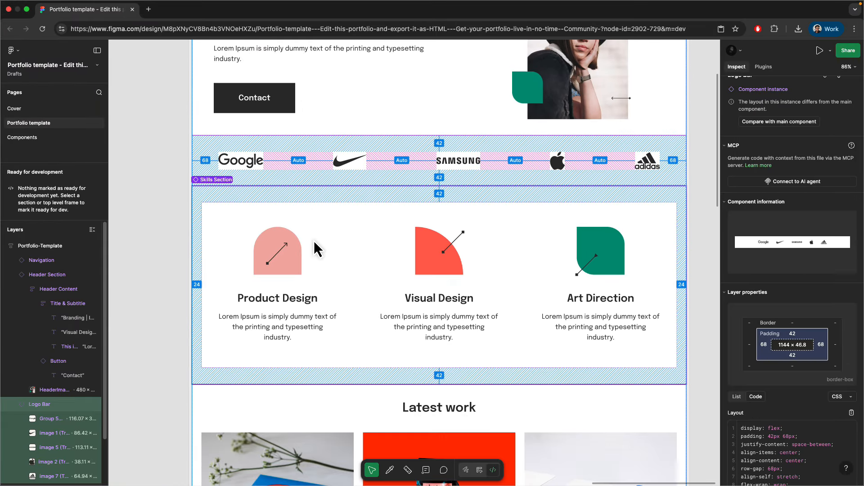
{"action": "scroll", "coordinate": [310, 251], "scroll_direction": "down", "scroll_amount": 1}
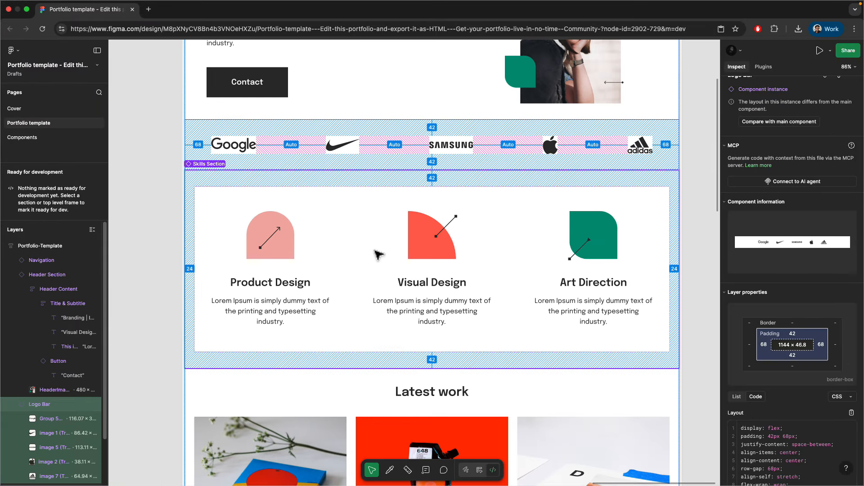
{"action": "scroll", "coordinate": [315, 264], "scroll_direction": "down", "scroll_amount": 2}
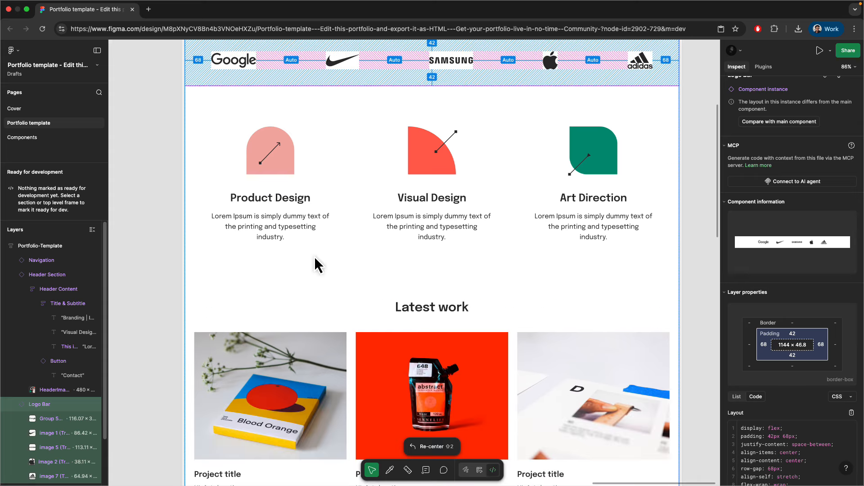
{"action": "scroll", "coordinate": [319, 246], "scroll_direction": "down", "scroll_amount": 5}
{"action": "scroll", "coordinate": [318, 247], "scroll_direction": "down", "scroll_amount": 15}
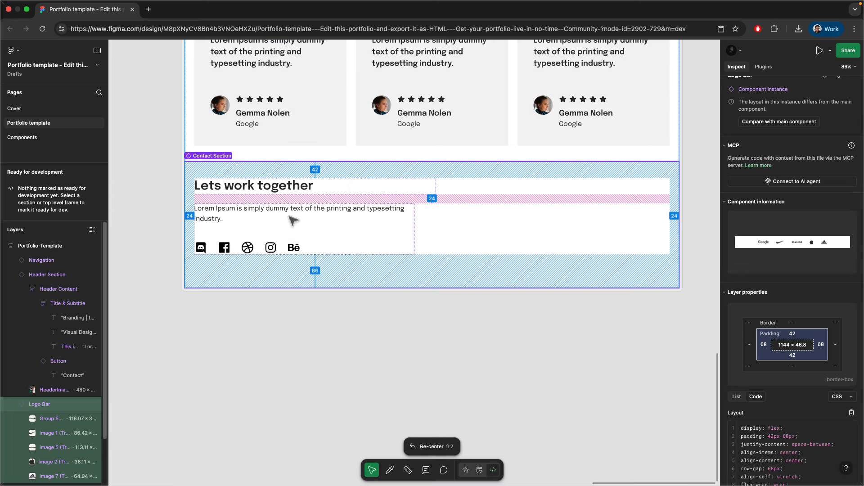
{"action": "scroll", "coordinate": [270, 273], "scroll_direction": "up", "scroll_amount": 20}
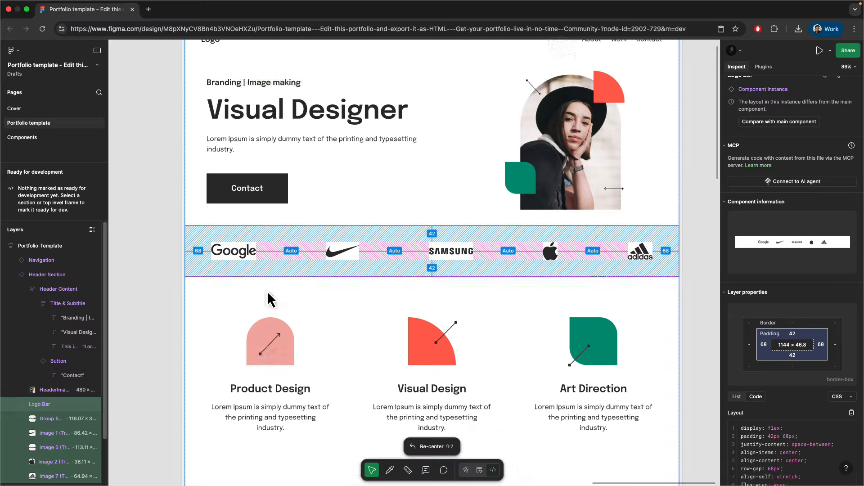
{"action": "scroll", "coordinate": [269, 290], "scroll_direction": "up", "scroll_amount": 1}
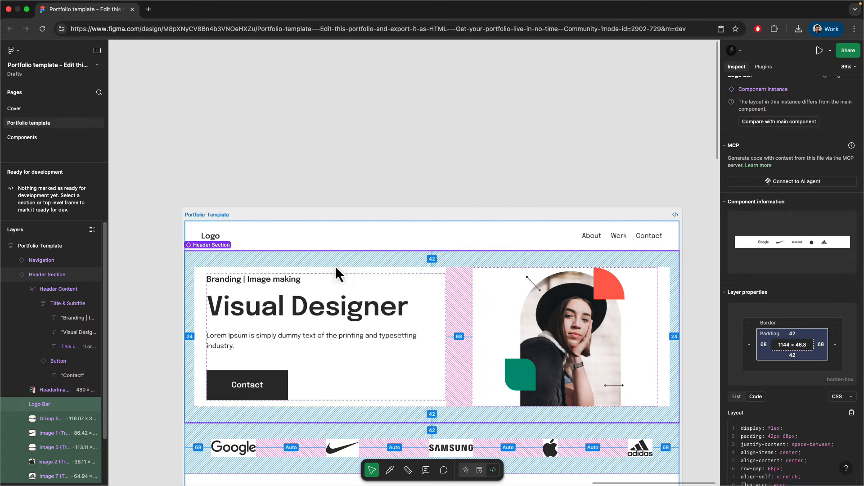
{"action": "scroll", "coordinate": [436, 253], "scroll_direction": "down", "scroll_amount": 3}
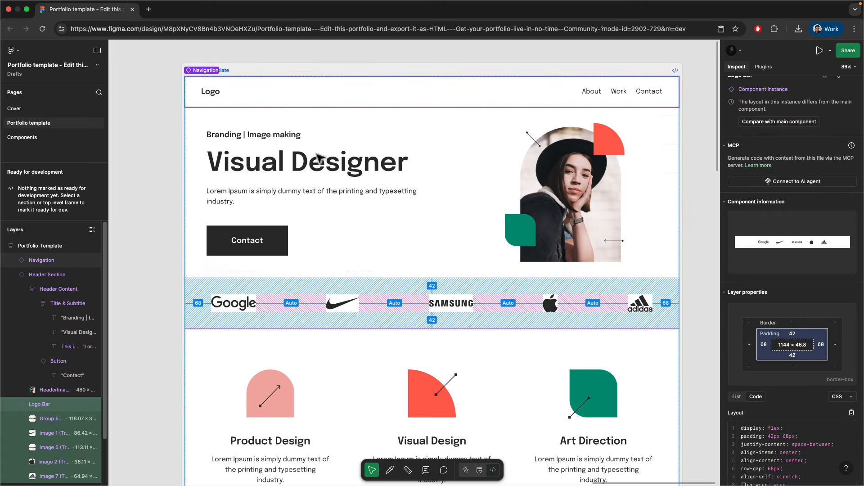
{"action": "scroll", "coordinate": [315, 264], "scroll_direction": "down", "scroll_amount": 4}
{"action": "scroll", "coordinate": [385, 153], "scroll_direction": "up", "scroll_amount": 2}
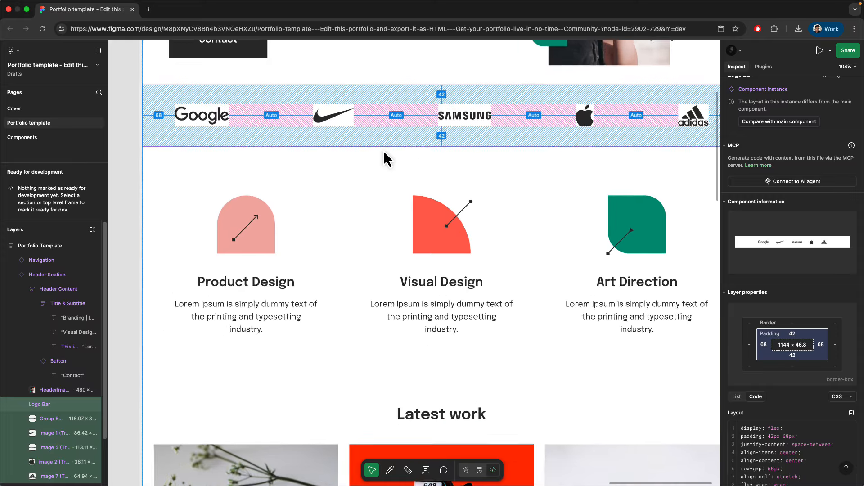
{"action": "scroll", "coordinate": [359, 227], "scroll_direction": "down", "scroll_amount": 2}
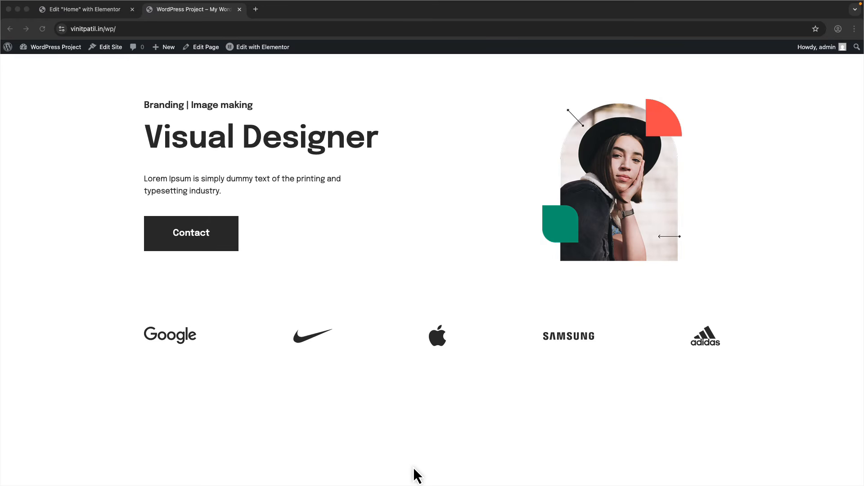
{"action": "key", "text": "ctrl+Right"}
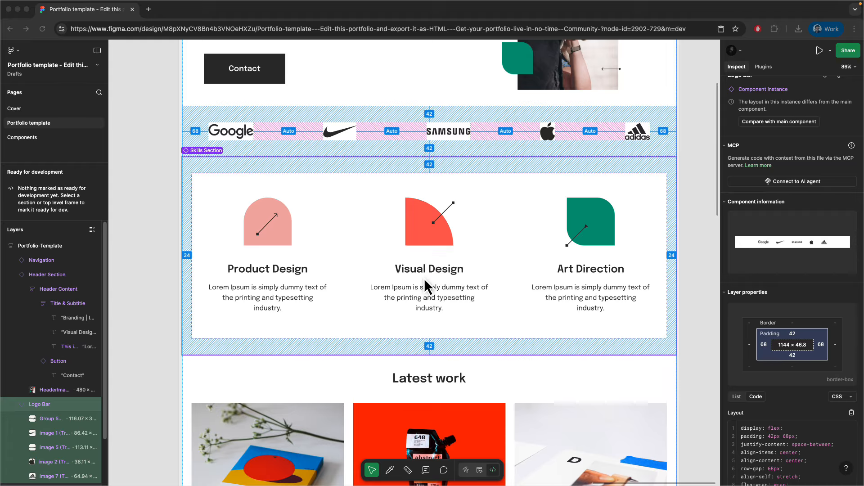
{"action": "key", "text": "ctrl+Left"}
- Add a single-column flexbox container below the logo row
{"action": "left_click", "coordinate": [103, 15]}
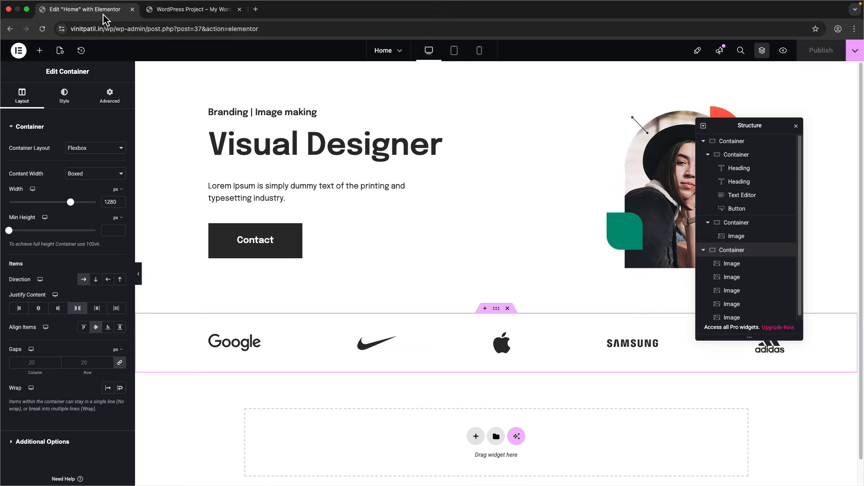
{"action": "scroll", "coordinate": [380, 288], "scroll_direction": "down", "scroll_amount": 1}
{"action": "left_click", "coordinate": [476, 410]}
{"action": "left_click", "coordinate": [470, 433]}
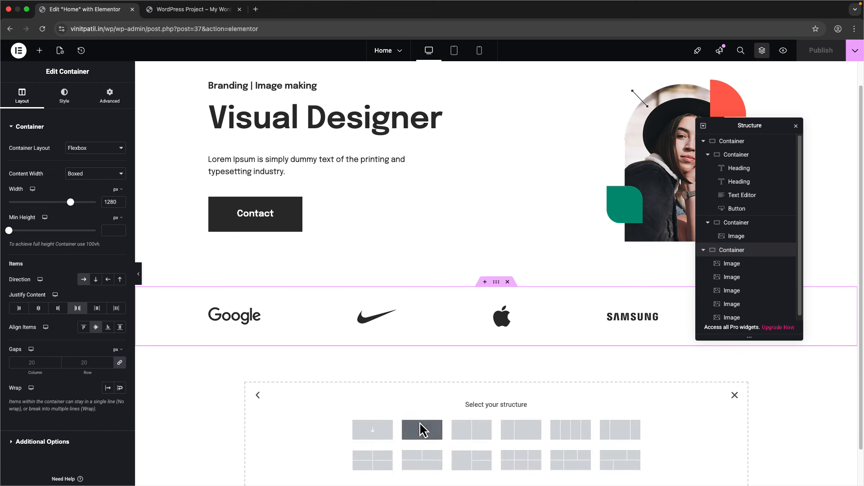
{"action": "left_click", "coordinate": [422, 429]}
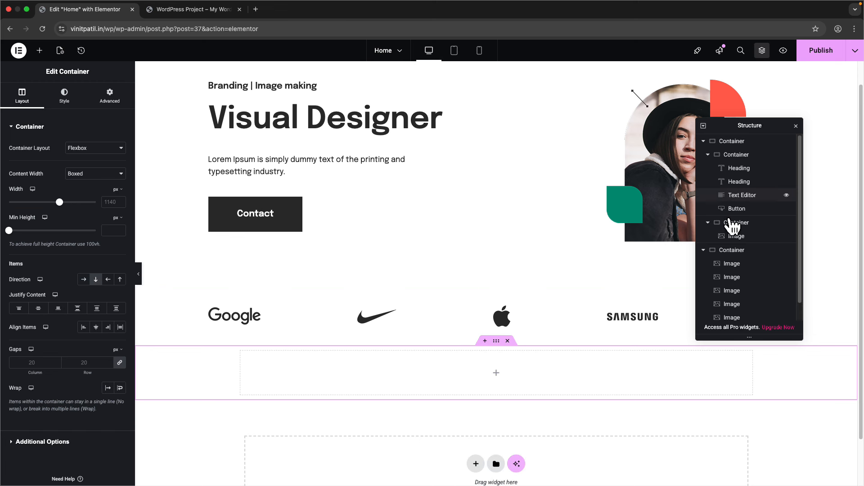
- Give the new container 100 px top and bottom padding and 24 px side padding
{"action": "left_click", "coordinate": [703, 141]}
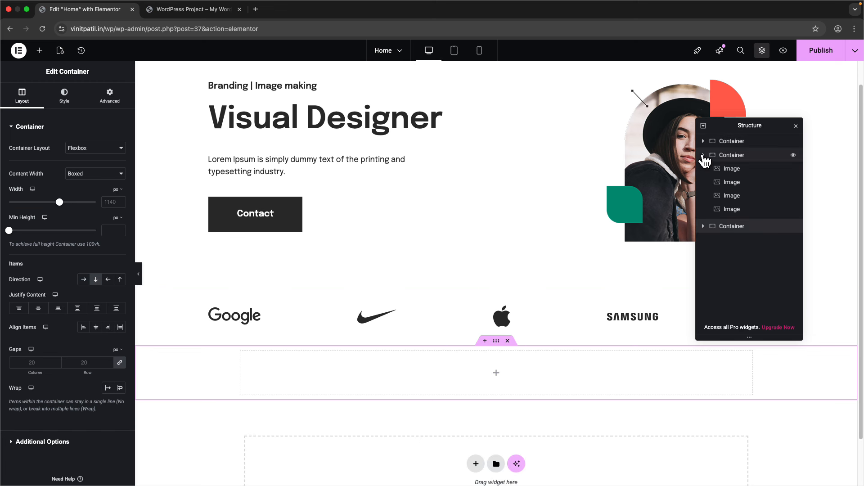
{"action": "left_click", "coordinate": [703, 155]}
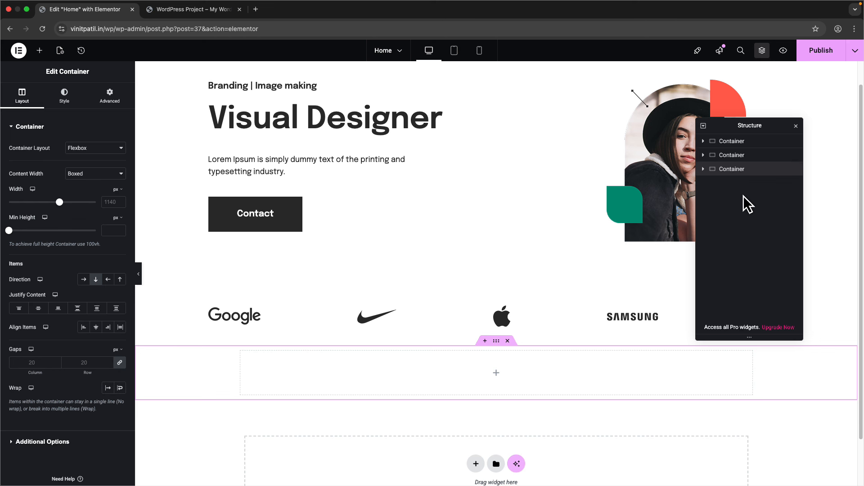
{"action": "left_click_drag", "start_coordinate": [749, 126], "coordinate": [756, 96]}
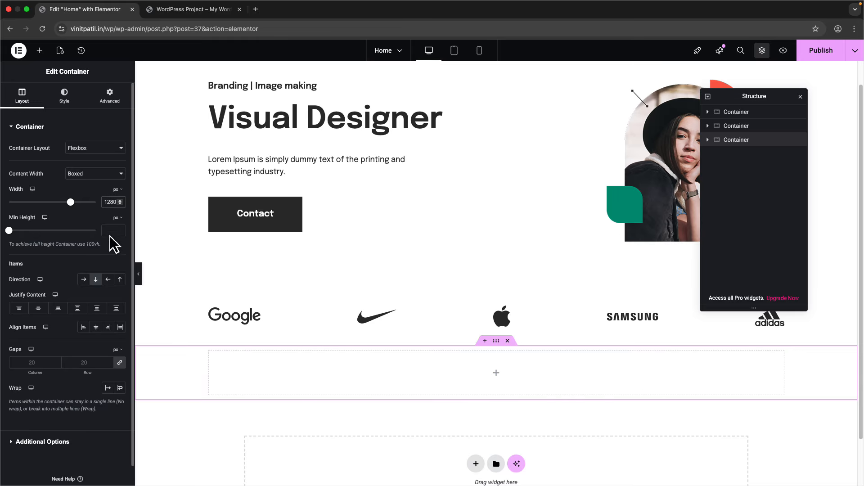
{"action": "left_click", "coordinate": [109, 96]}
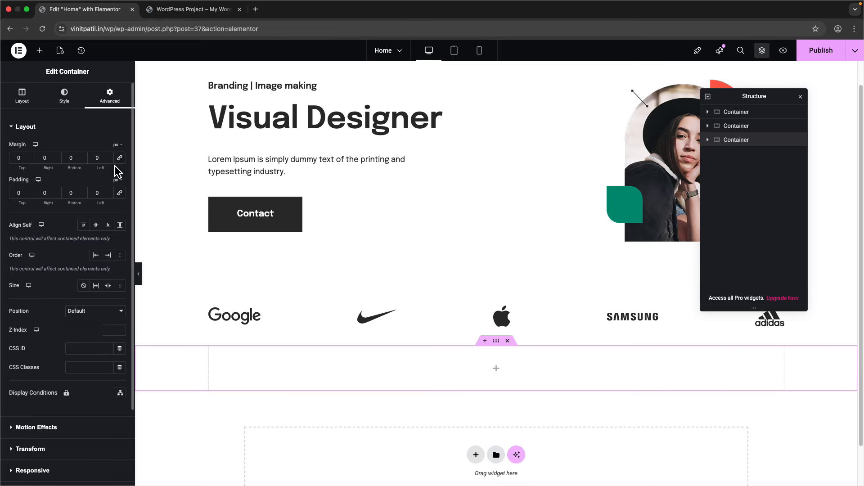
{"action": "type", "text": "24"}
{"action": "type", "text": "100"}
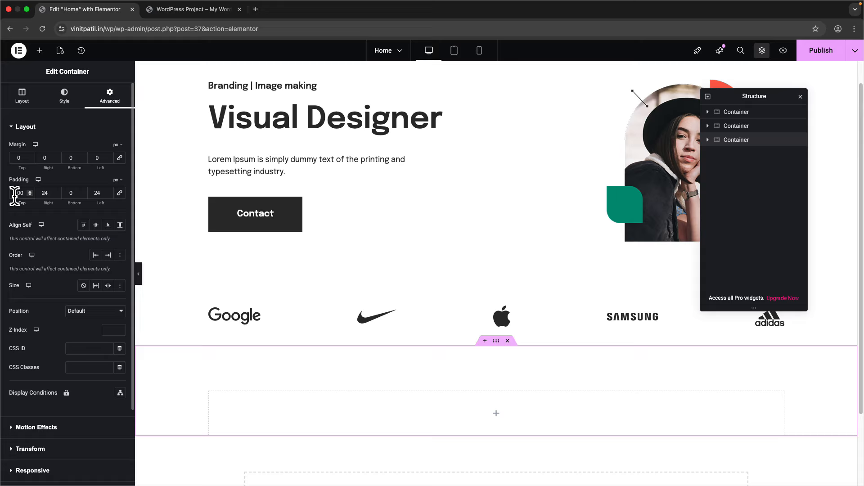
{"action": "left_click", "coordinate": [67, 193]}
{"action": "type", "text": "100"}
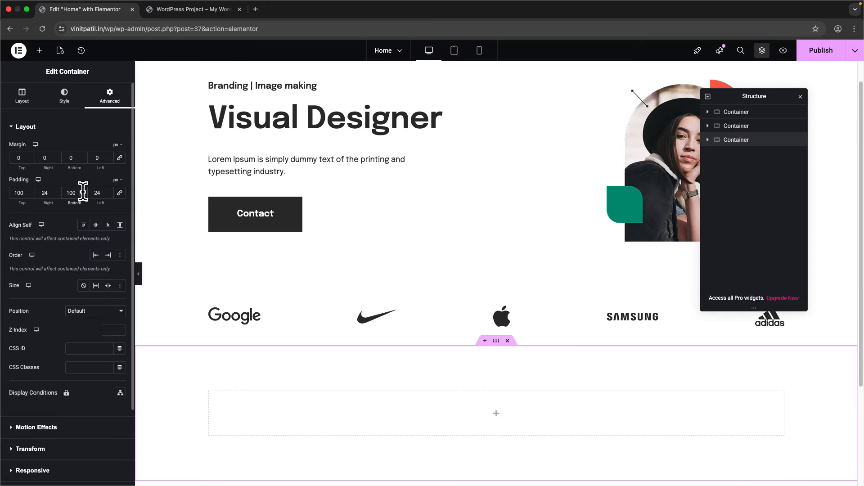
{"action": "scroll", "coordinate": [270, 196], "scroll_direction": "down", "scroll_amount": 3}
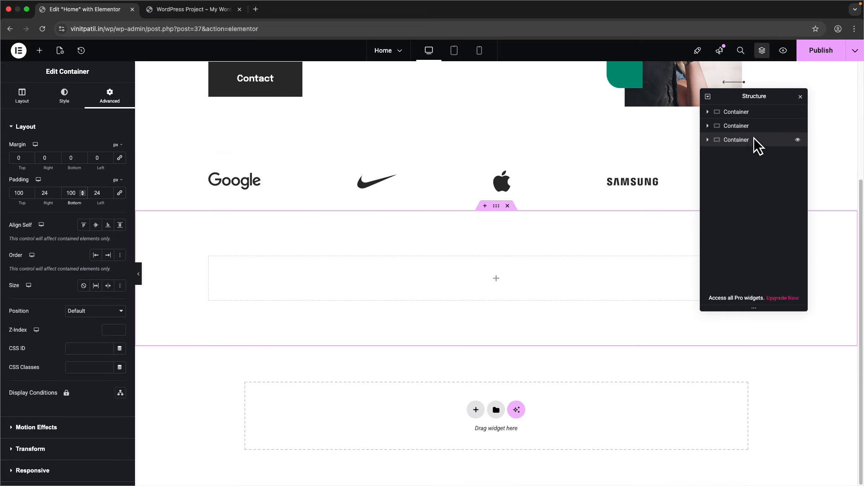
{"action": "key", "text": "ctrl+Right"}
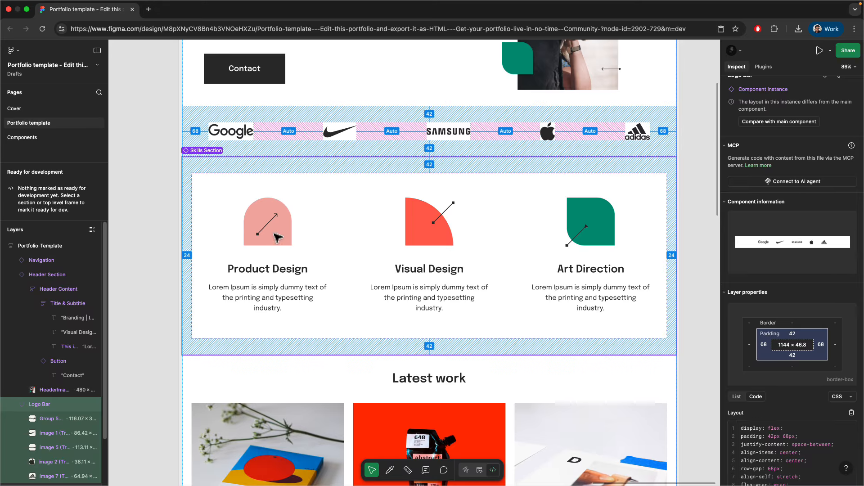
{"action": "key", "text": "ctrl+Left"}
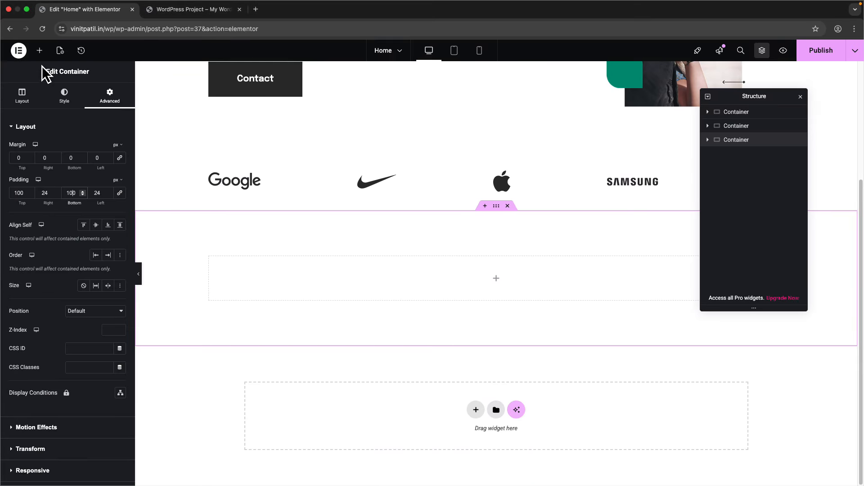
{"action": "left_click", "coordinate": [39, 51]}
- Nest a container in the empty section and duplicate it into three inner containers
{"action": "left_click_drag", "start_coordinate": [36, 168], "coordinate": [322, 277]}
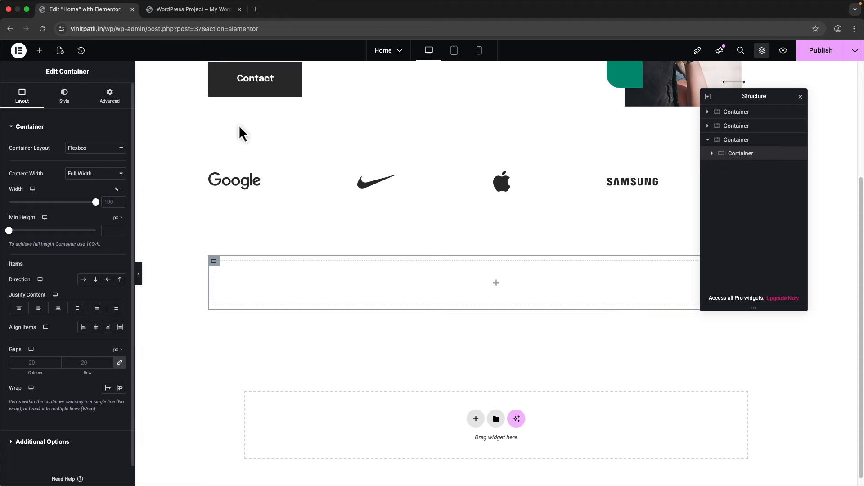
{"action": "left_click", "coordinate": [109, 95]}
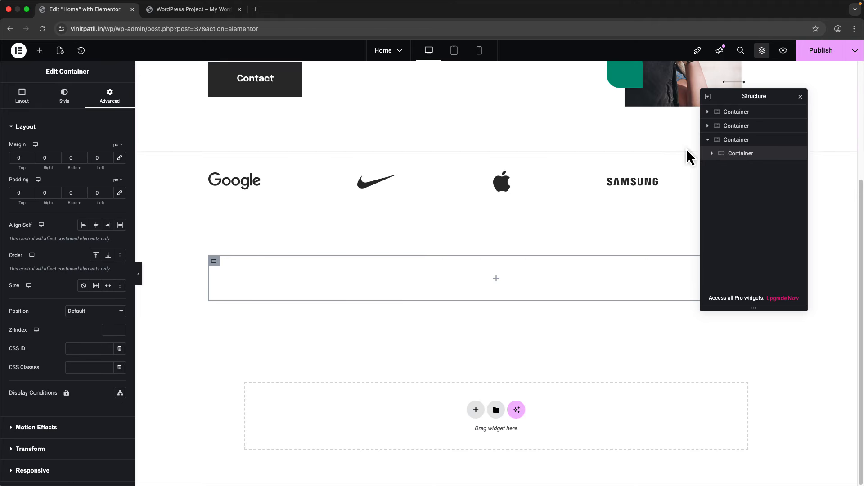
{"action": "right_click", "coordinate": [741, 154]}
{"action": "left_click", "coordinate": [745, 179]}
{"action": "right_click", "coordinate": [741, 169]}
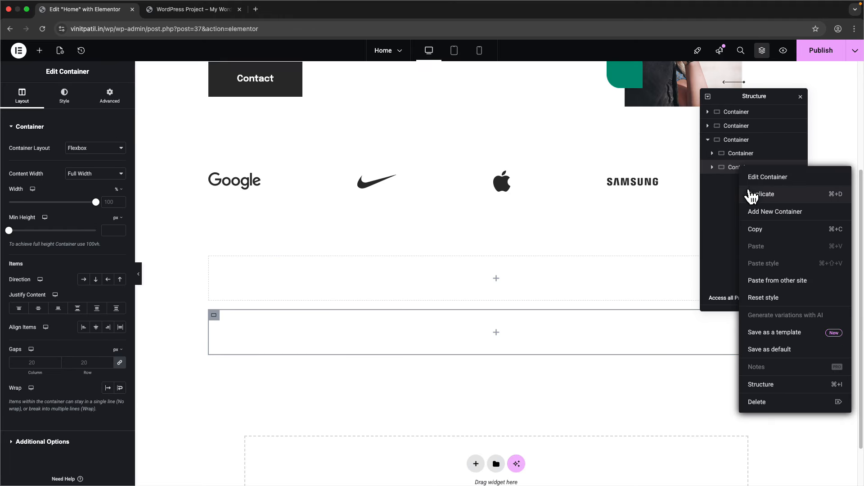
{"action": "left_click", "coordinate": [747, 193]}
{"action": "left_click", "coordinate": [734, 141]}
- Switch the section's container layout to Grid
{"action": "left_click", "coordinate": [22, 96]}
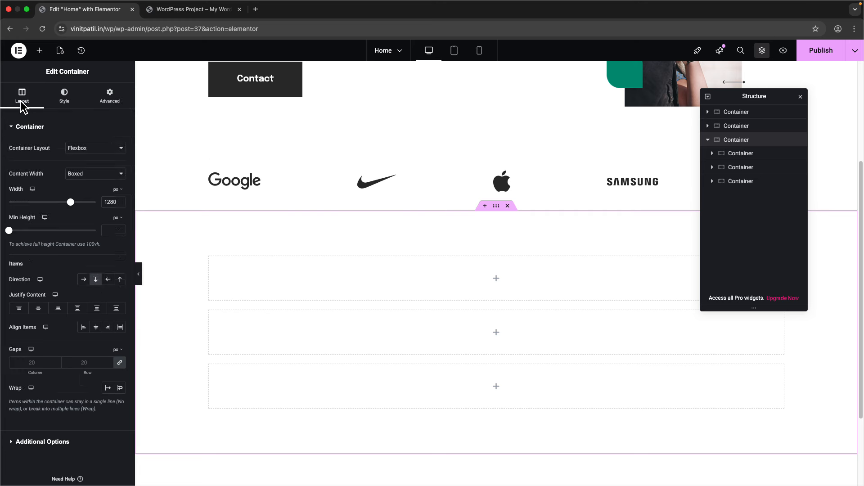
{"action": "left_click", "coordinate": [86, 148]}
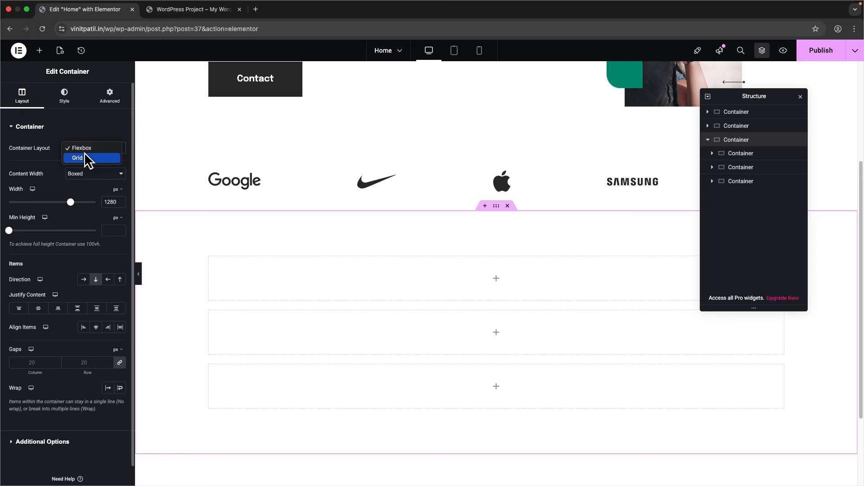
{"action": "left_click", "coordinate": [84, 158]}
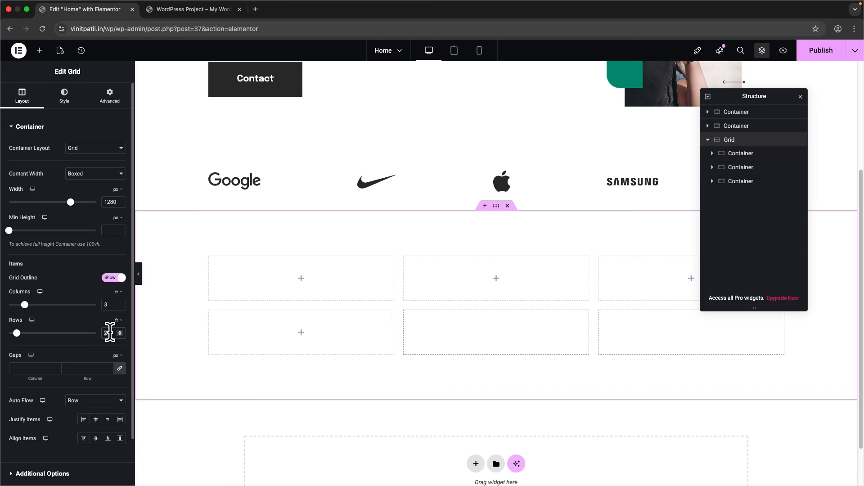
- Set the grid to 1 row with 24 px gaps, checking the Figma card spacing
{"action": "type", "text": "1"}
{"action": "key", "text": "ctrl+Right"}
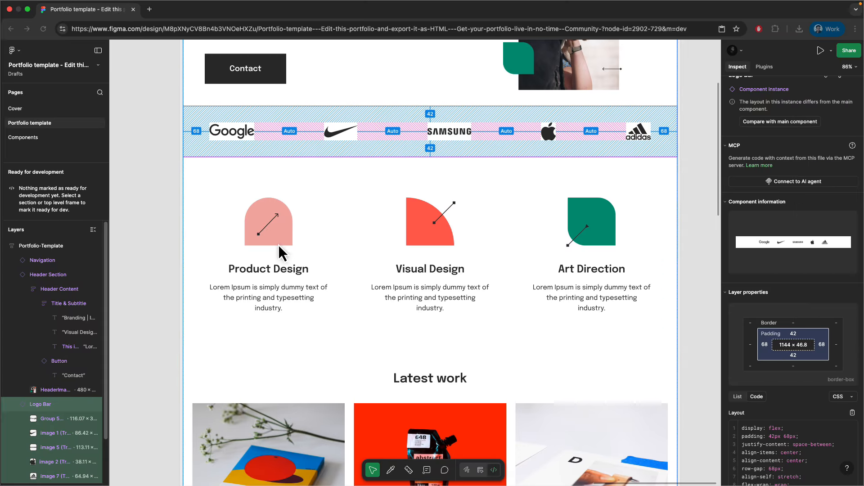
{"action": "key", "text": "ctrl+Left"}
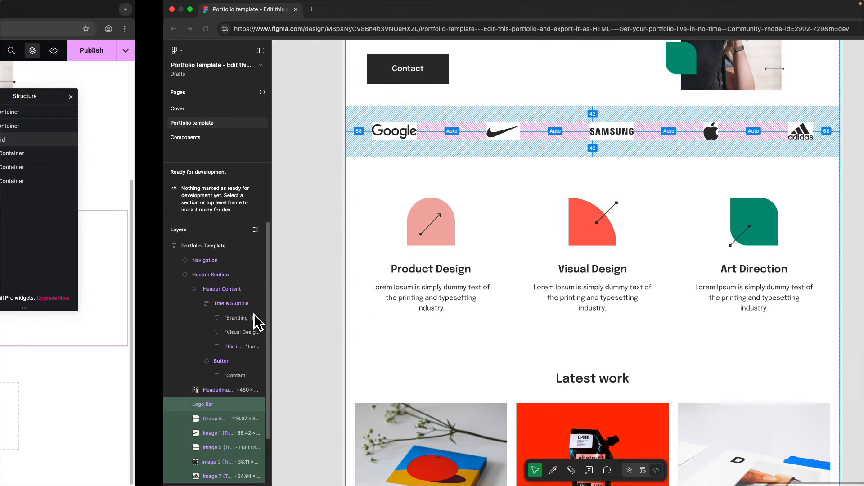
{"action": "key", "text": "ctrl+Right"}
{"action": "left_click", "coordinate": [284, 244]}
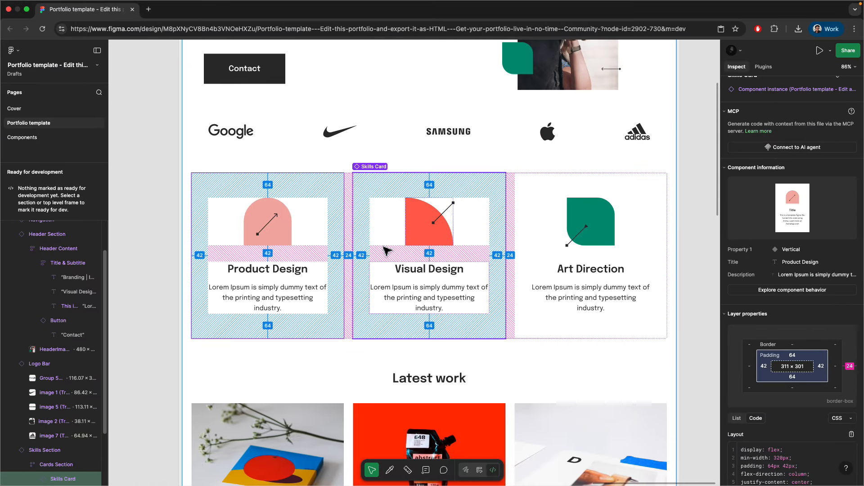
{"action": "key", "text": "ctrl+Left"}
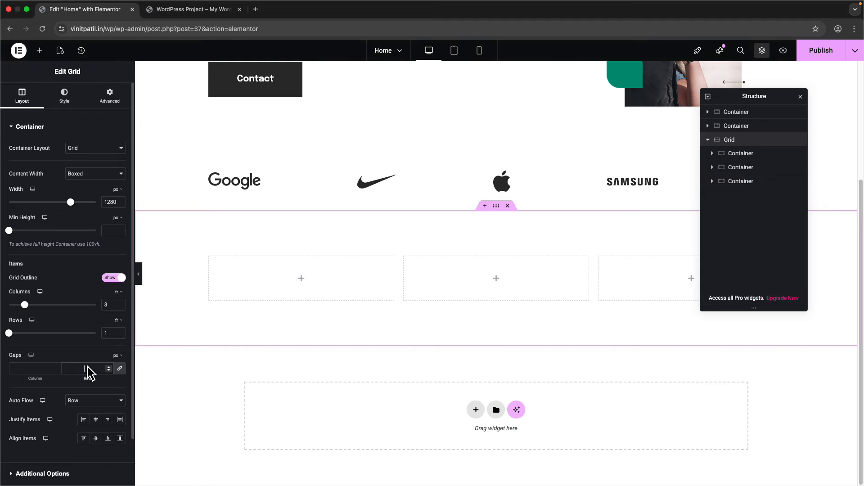
{"action": "left_click", "coordinate": [88, 372]}
{"action": "type", "text": "24"}
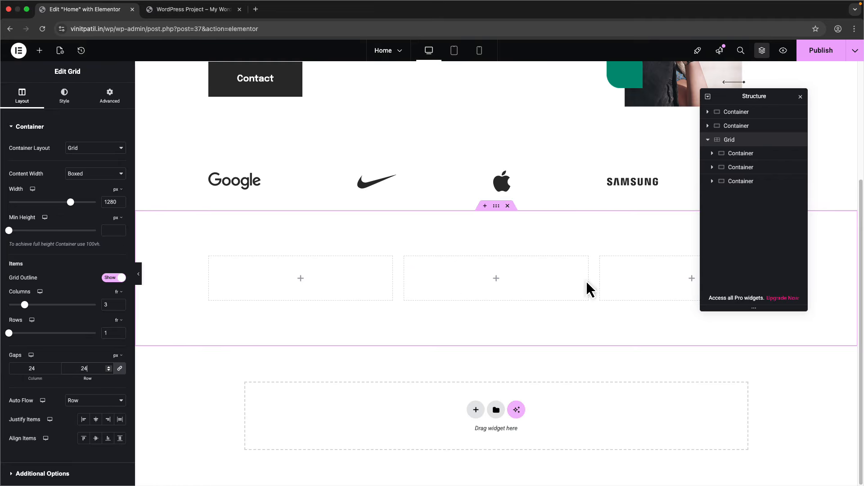
{"action": "left_click", "coordinate": [740, 153]}
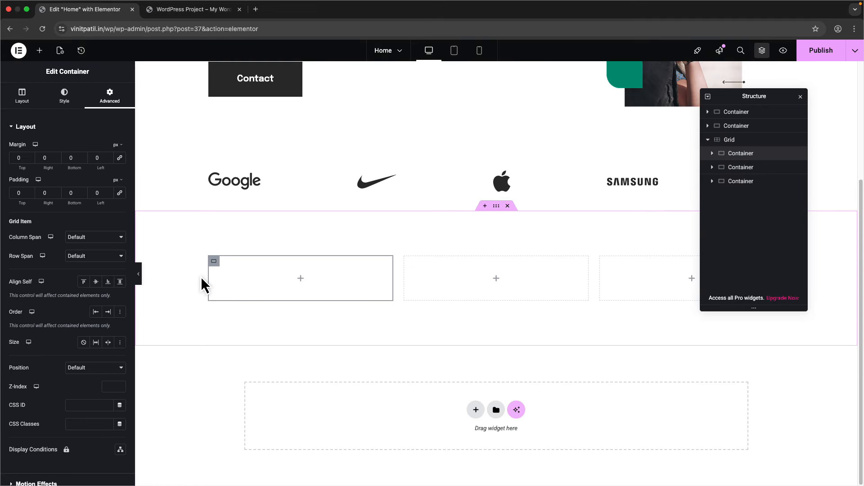
- Pad the first grid container 64 px top/bottom and 42 px sides, undoing a stray width drag
{"action": "key", "text": "ctrl+Right"}
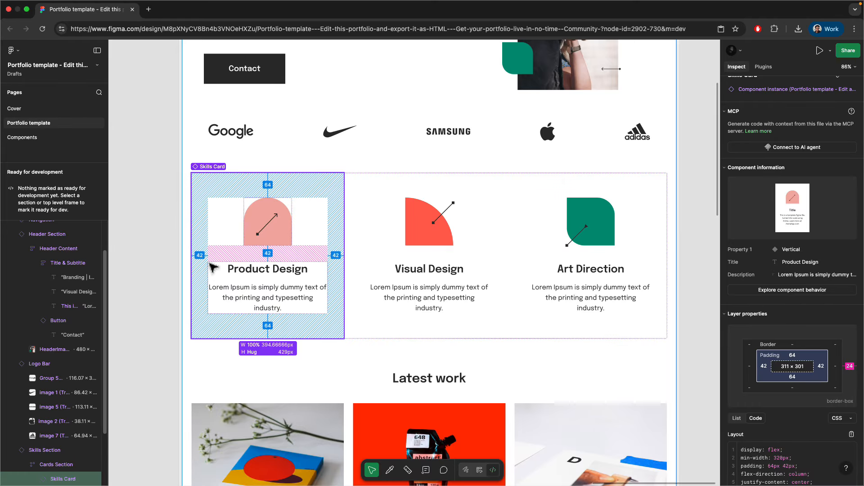
{"action": "key", "text": "ctrl+Left"}
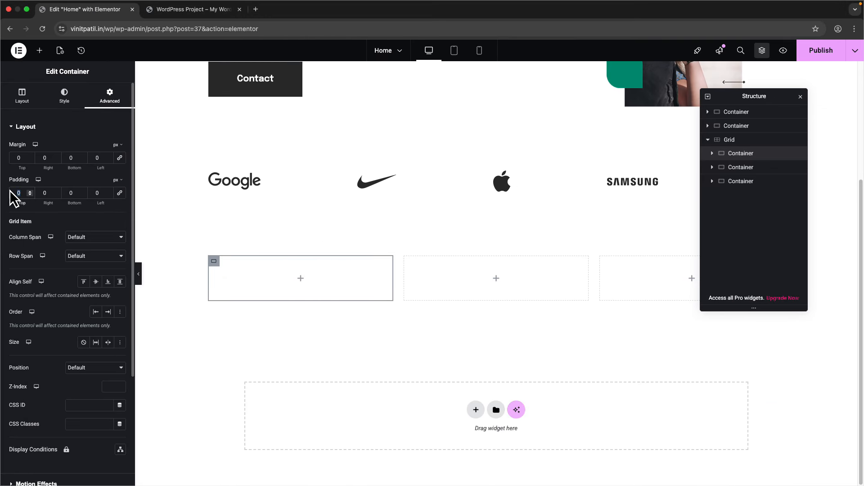
{"action": "type", "text": "6464"}
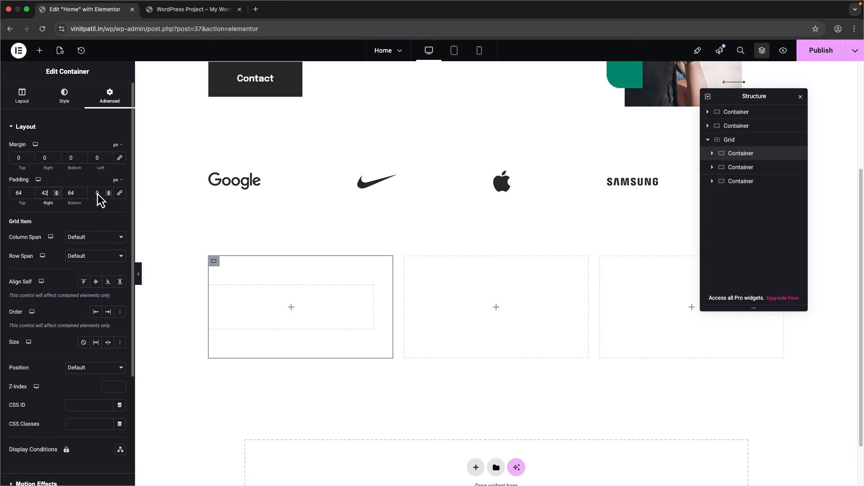
{"action": "key", "text": "ctrl+Right"}
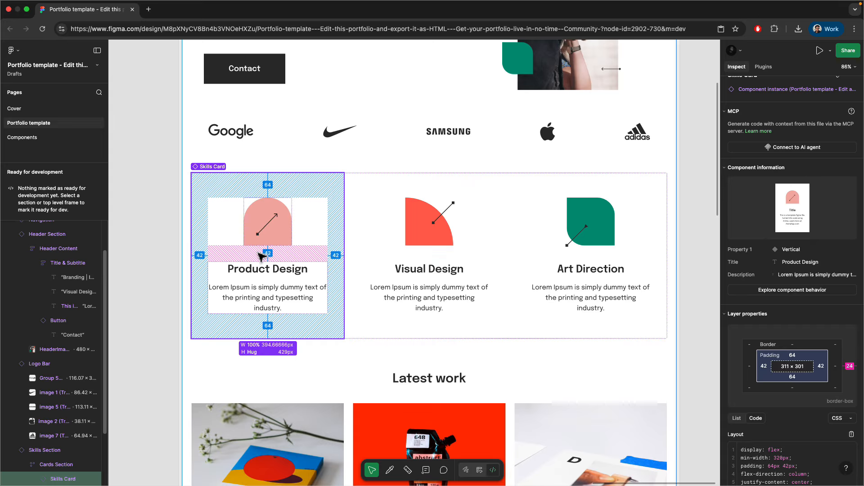
{"action": "left_click", "coordinate": [275, 270]}
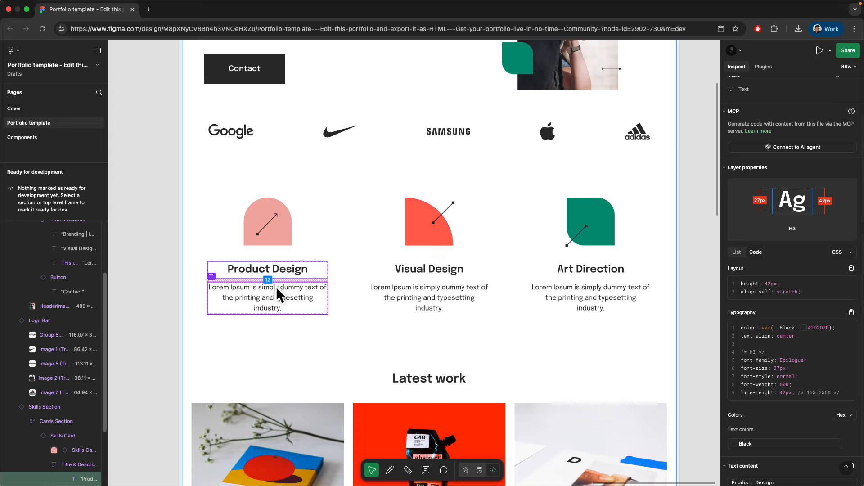
{"action": "left_click", "coordinate": [230, 234]}
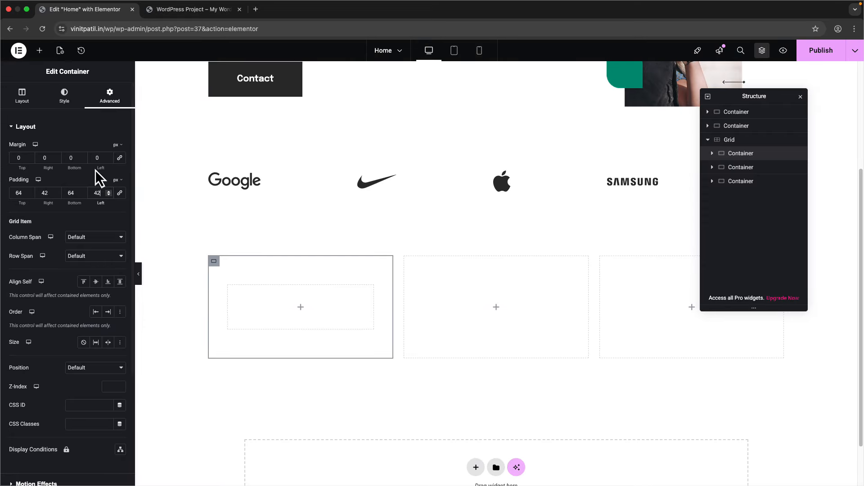
{"action": "left_click", "coordinate": [39, 50]}
{"action": "left_click_drag", "start_coordinate": [137, 251], "coordinate": [284, 300]}
{"action": "key", "text": "super+z"}
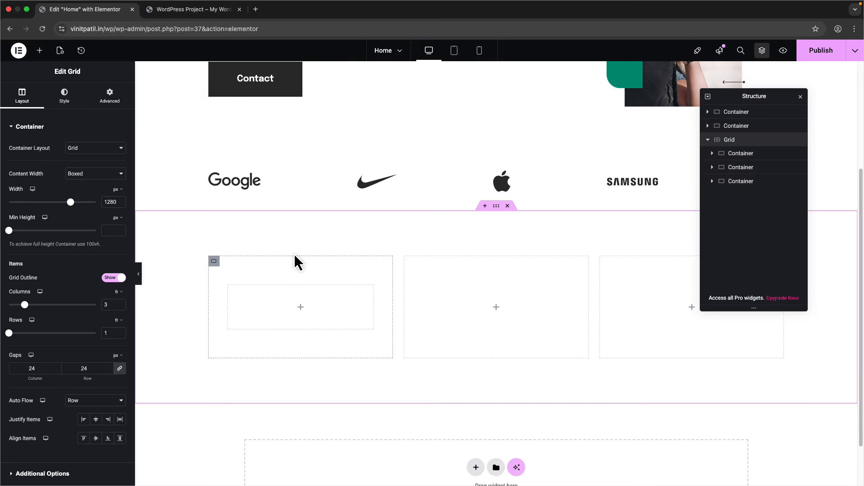
{"action": "left_click", "coordinate": [39, 50]}
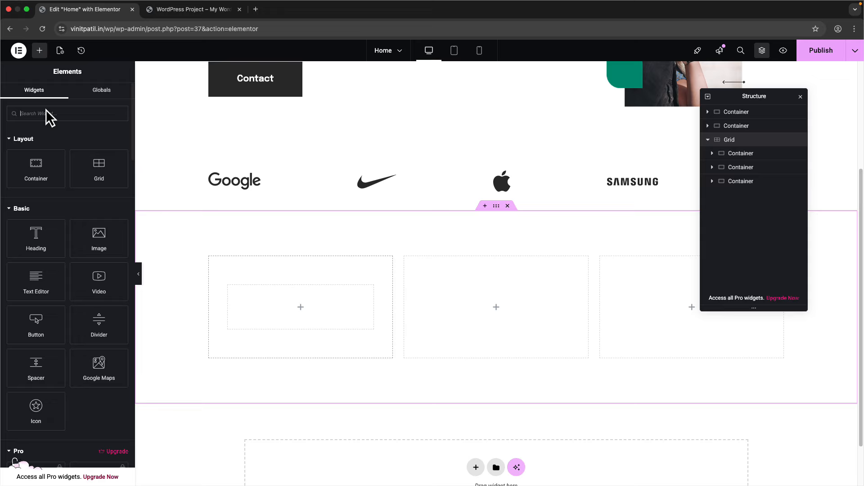
- Place an Image widget in the first grid cell with resolution set to Full
{"action": "left_click_drag", "start_coordinate": [90, 227], "coordinate": [287, 311]}
{"action": "left_click", "coordinate": [94, 216]}
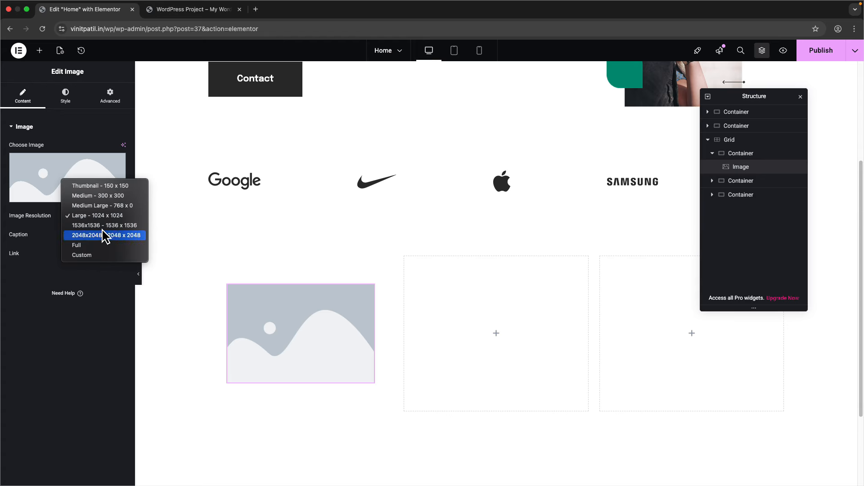
{"action": "left_click", "coordinate": [92, 247]}
- Upload eleven template files, including Client Image, HeaderImage 1, Image-1 to Image-5, and the Skills Card icons
{"action": "left_click", "coordinate": [75, 182]}
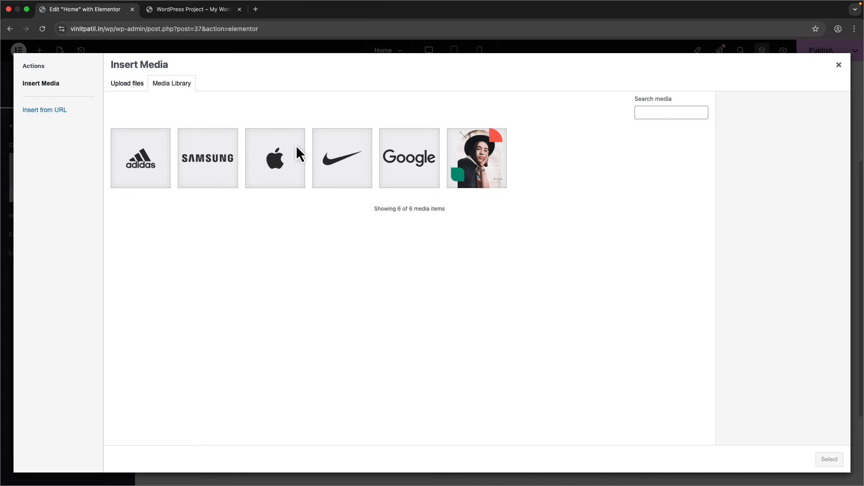
{"action": "left_click", "coordinate": [121, 86]}
{"action": "left_click", "coordinate": [459, 250]}
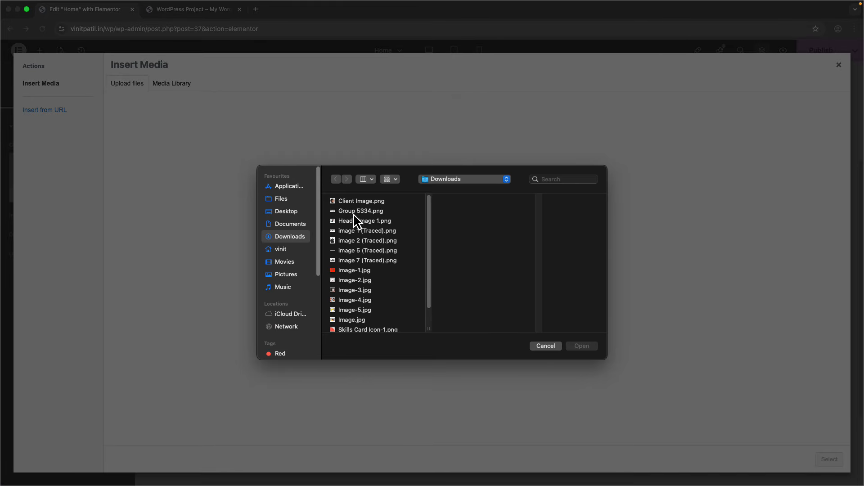
{"action": "left_click", "coordinate": [364, 201]}
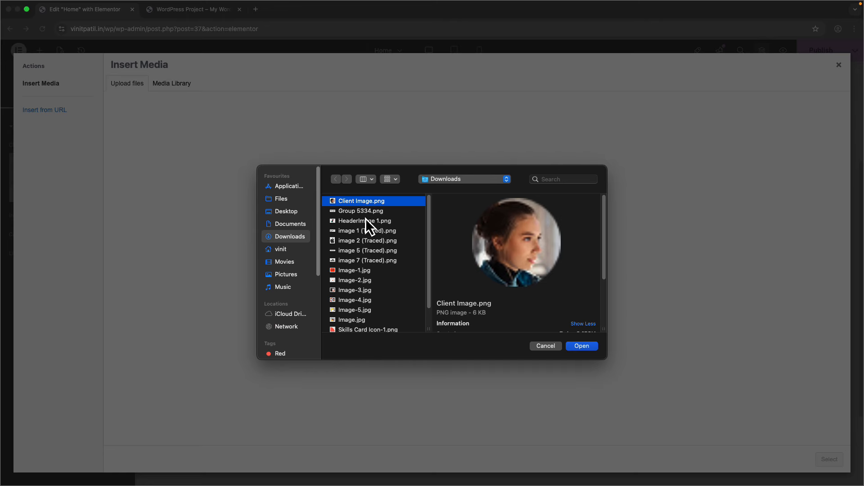
{"action": "left_click", "coordinate": [365, 220], "text": "super"}
{"action": "left_click", "coordinate": [372, 271], "text": "super"}
{"action": "left_click", "coordinate": [371, 280], "text": "super"}
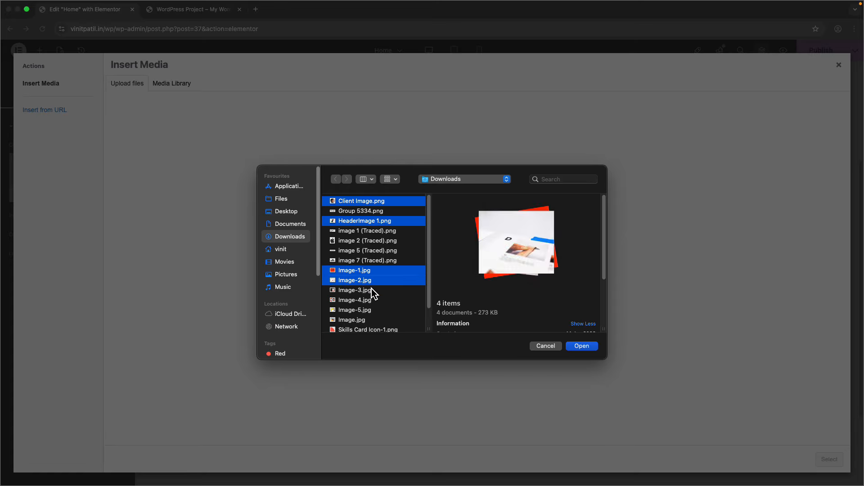
{"action": "left_click", "coordinate": [372, 290], "text": "super"}
{"action": "left_click", "coordinate": [371, 300], "text": "super"}
{"action": "left_click", "coordinate": [370, 310], "text": "super"}
{"action": "left_click", "coordinate": [369, 319], "text": "super"}
{"action": "scroll", "coordinate": [370, 321], "scroll_direction": "down", "scroll_amount": 2}
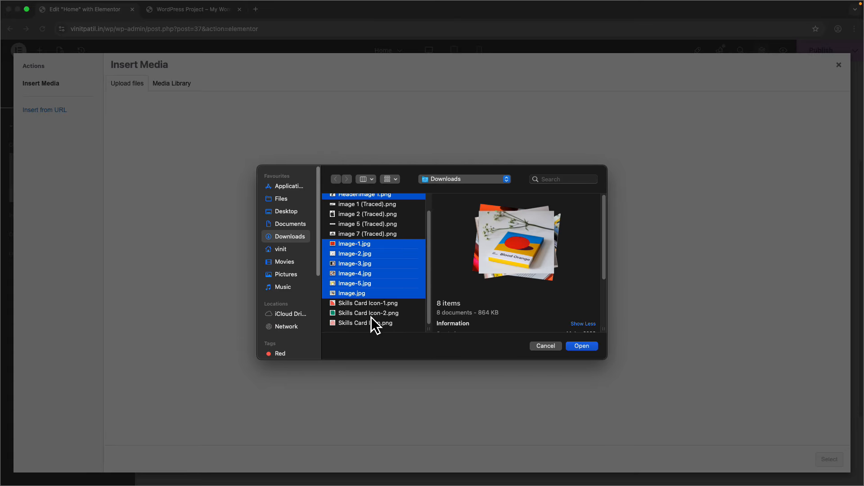
{"action": "left_click", "coordinate": [372, 303], "text": "super"}
{"action": "left_click", "coordinate": [377, 323], "text": "shift"}
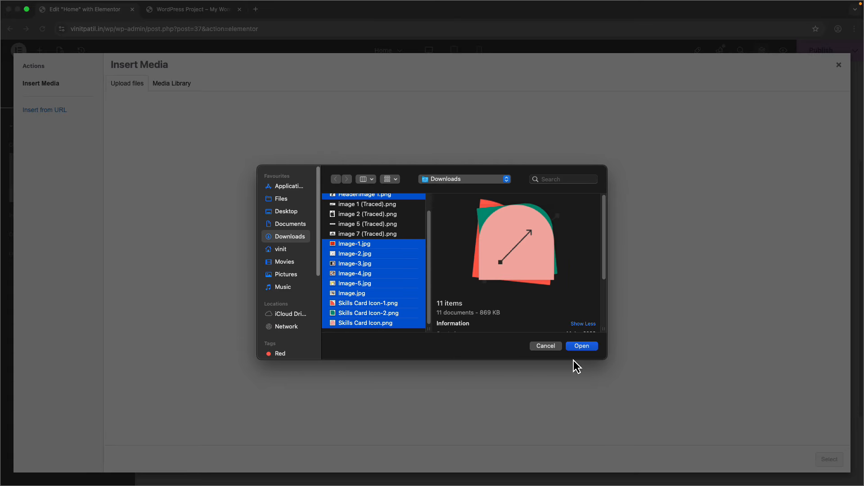
{"action": "left_click", "coordinate": [587, 347]}
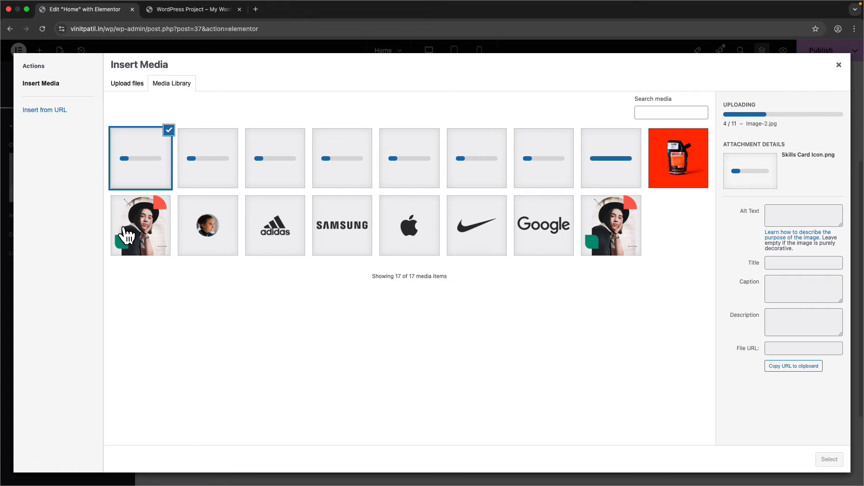
- Try to delete the duplicate HeaderImage-1-1.png, dismiss the error, and close the media library
{"action": "left_click", "coordinate": [139, 232]}
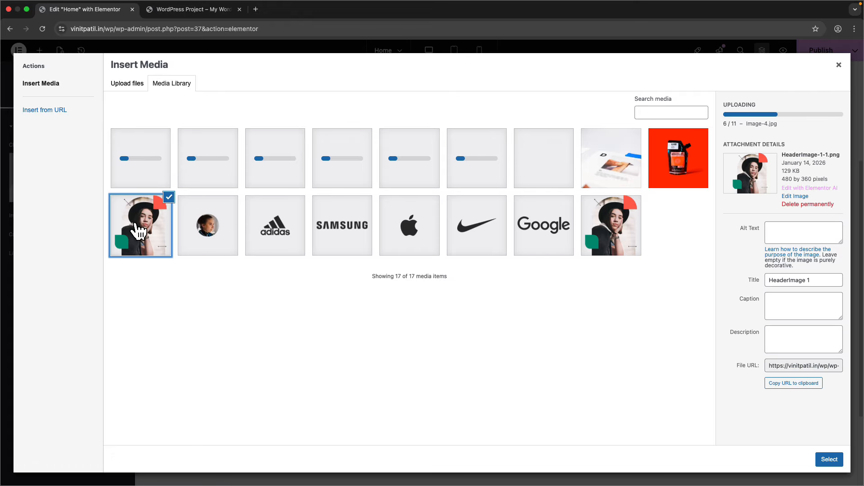
{"action": "left_click", "coordinate": [822, 205]}
{"action": "left_click", "coordinate": [507, 113]}
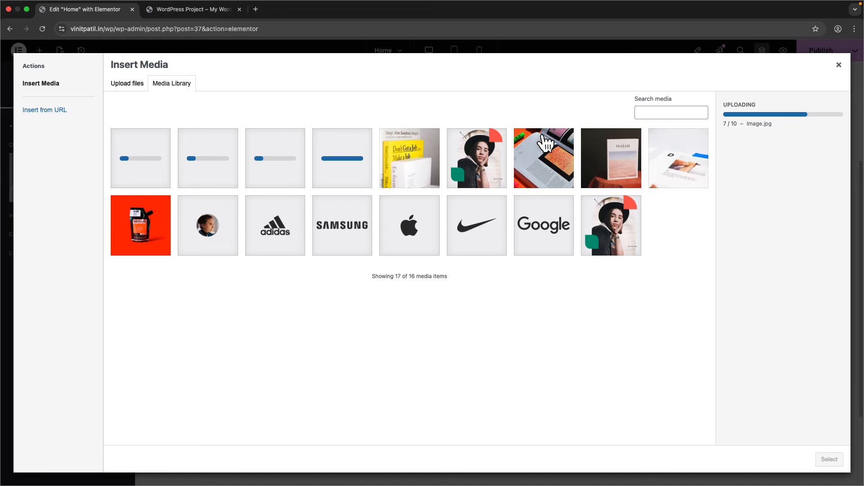
{"action": "left_click", "coordinate": [462, 163]}
{"action": "left_click", "coordinate": [806, 205]}
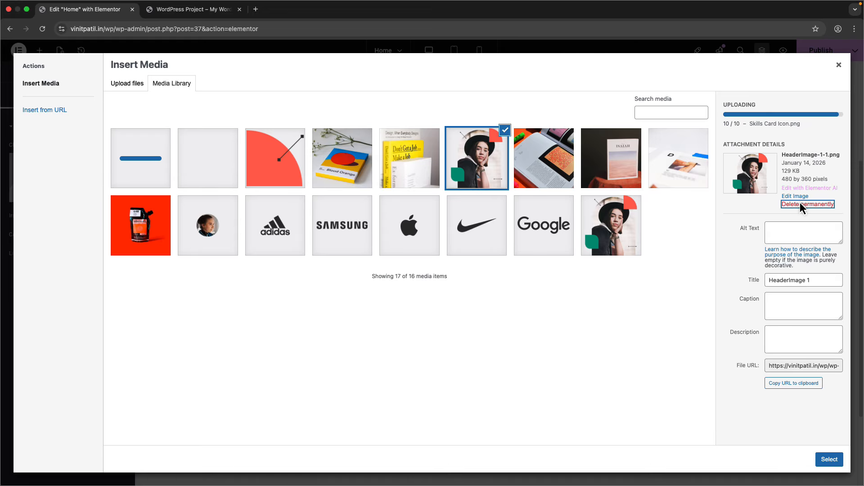
{"action": "left_click", "coordinate": [507, 113]}
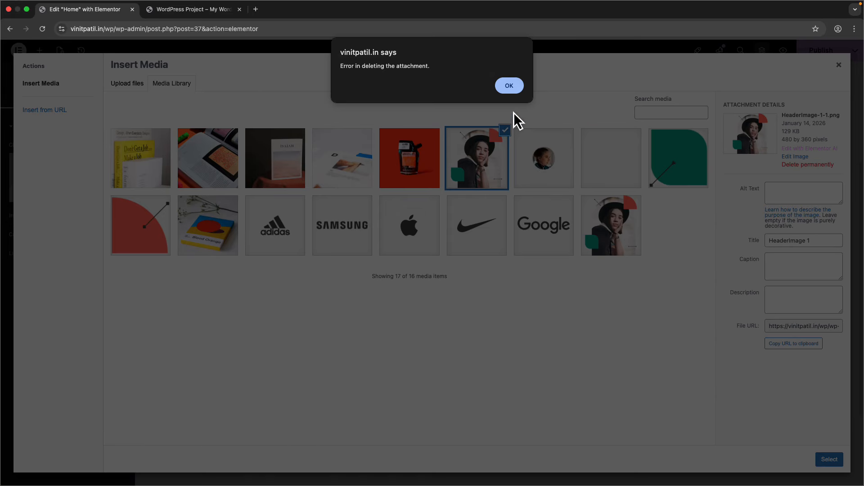
{"action": "left_click", "coordinate": [504, 84]}
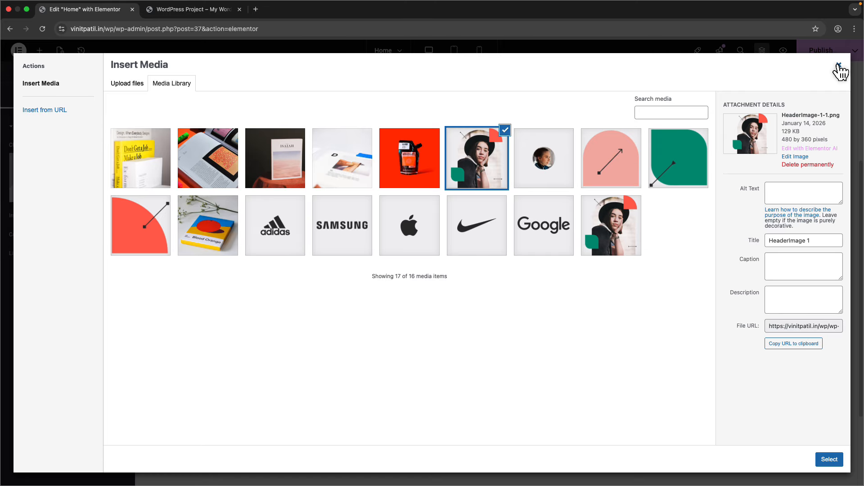
{"action": "left_click", "coordinate": [839, 68]}
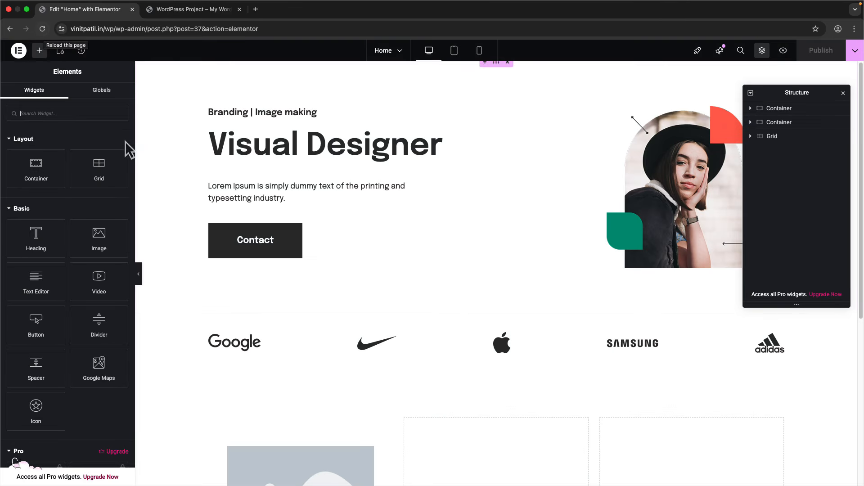
- Set the empty image to the Skills Card icon from the media library
{"action": "scroll", "coordinate": [250, 256], "scroll_direction": "down", "scroll_amount": 3}
{"action": "left_click", "coordinate": [291, 312]}
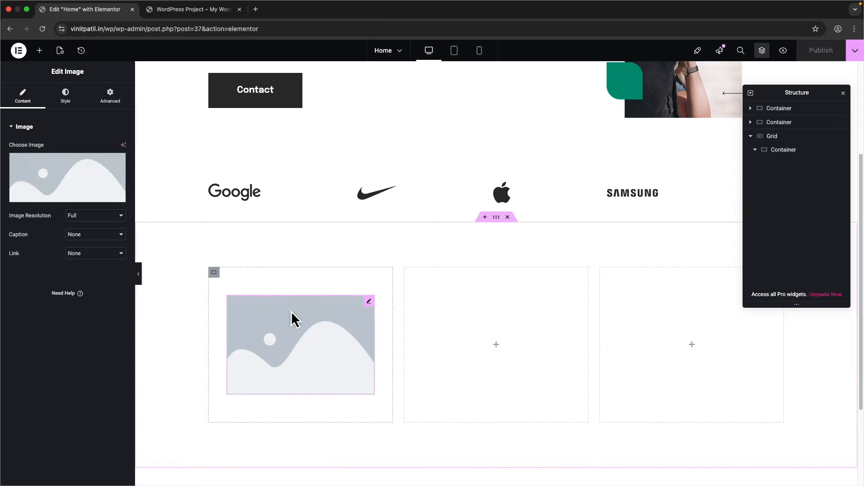
{"action": "left_click", "coordinate": [78, 175]}
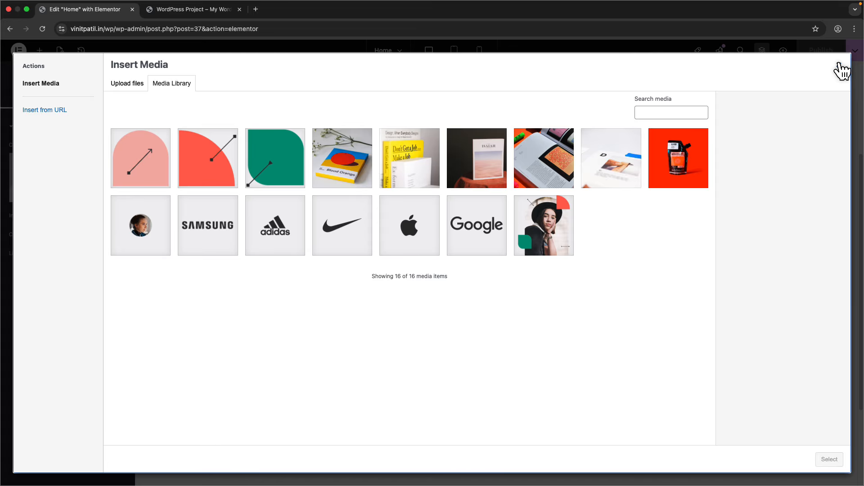
{"action": "left_click", "coordinate": [159, 171]}
{"action": "left_click", "coordinate": [839, 464]}
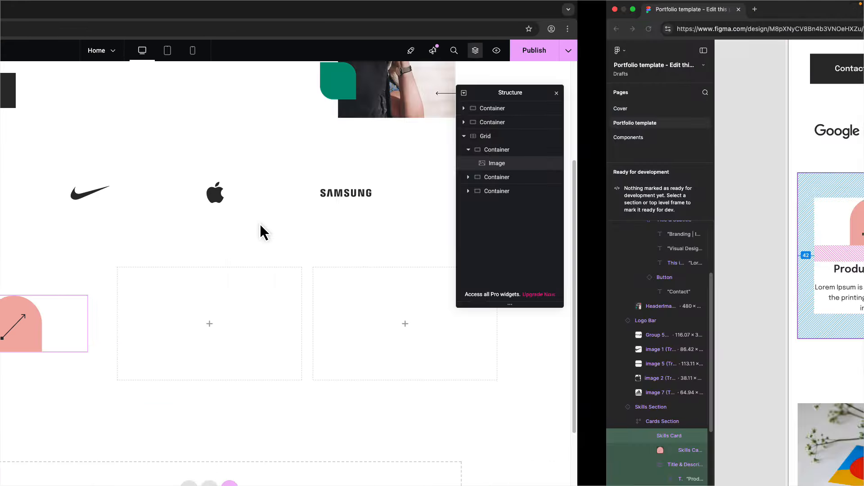
- Check the Product Design icon's width and height in Figma's Inspect panel
{"action": "key", "text": "ctrl+Right"}
{"action": "left_click", "coordinate": [283, 234]}
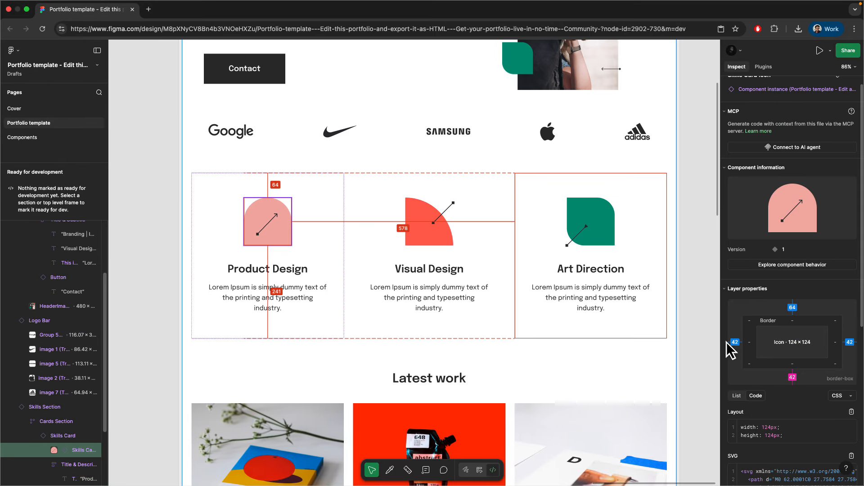
{"action": "scroll", "coordinate": [779, 422], "scroll_direction": "down", "scroll_amount": 5}
{"action": "left_click_drag", "start_coordinate": [757, 240], "coordinate": [780, 252]}
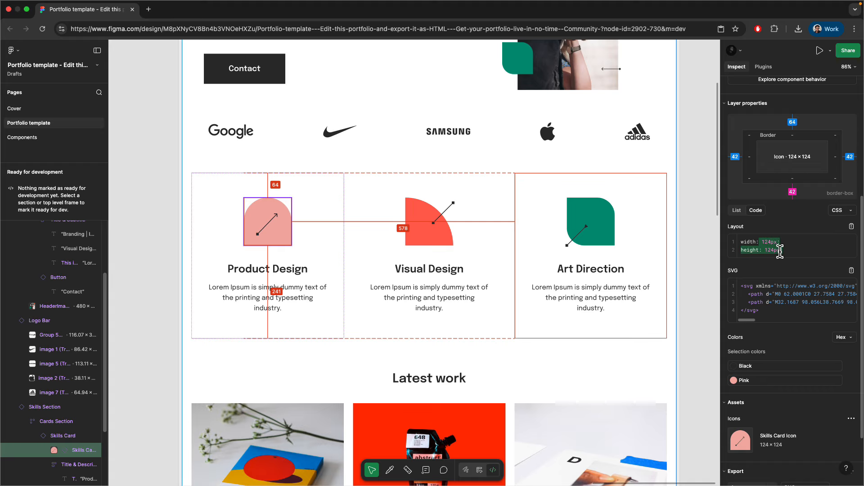
{"action": "key", "text": "ctrl+Left"}
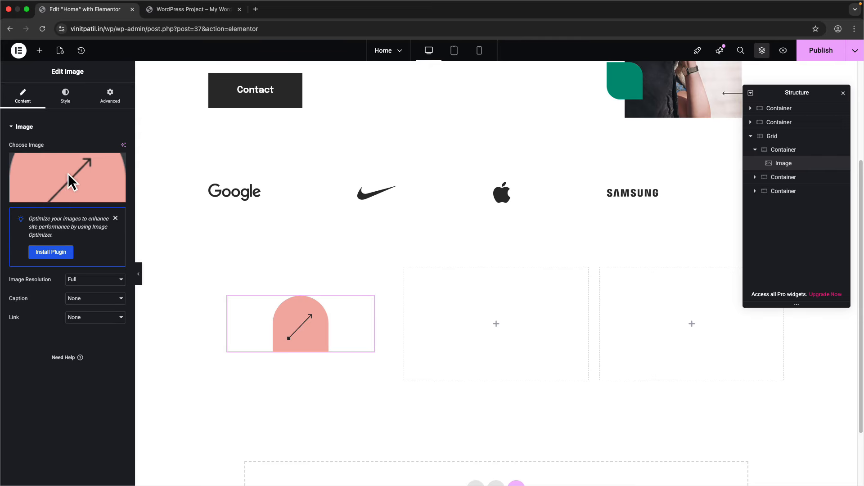
- Size the pink icon to 124 px width, height and max width
{"action": "left_click", "coordinate": [68, 107]}
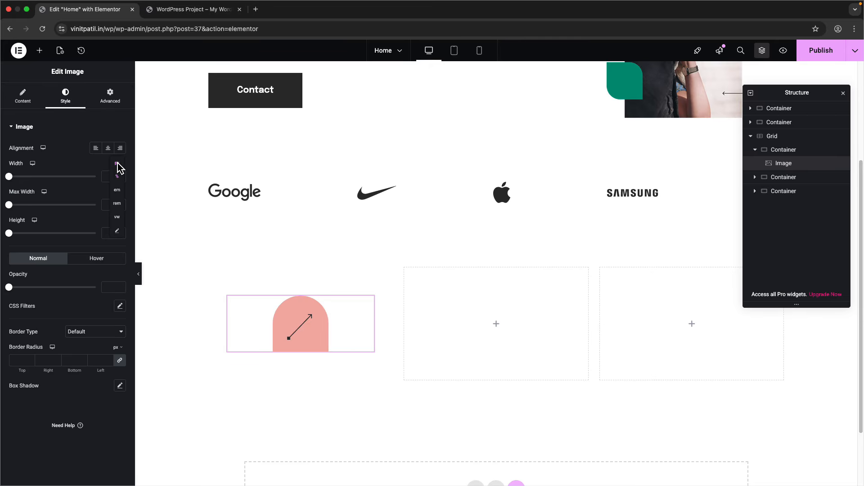
{"action": "type", "text": "124"}
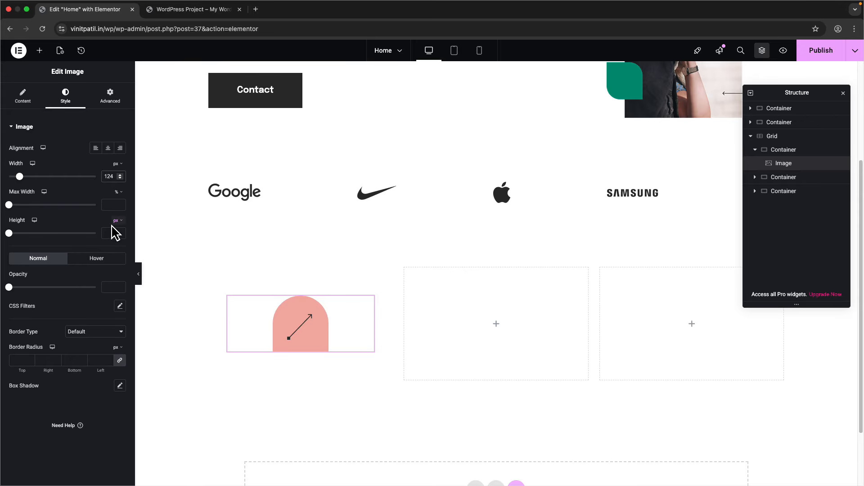
{"action": "left_click", "coordinate": [115, 233]}
{"action": "type", "text": "124124"}
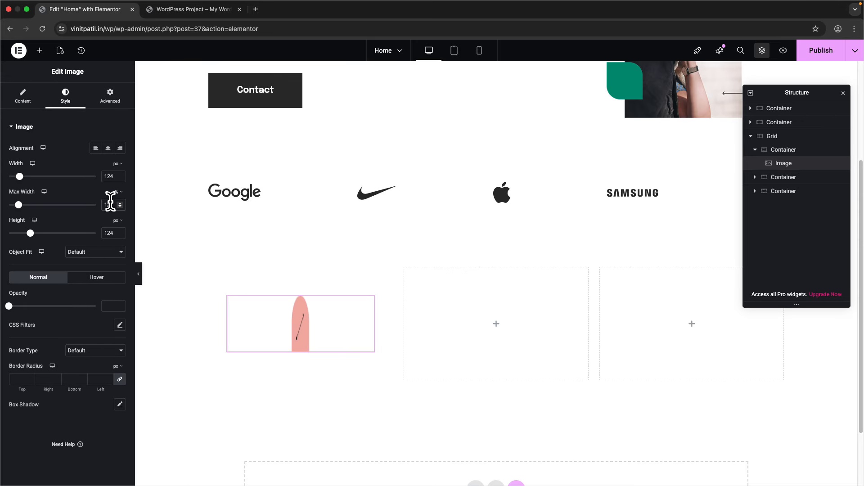
{"action": "left_click", "coordinate": [117, 191]}
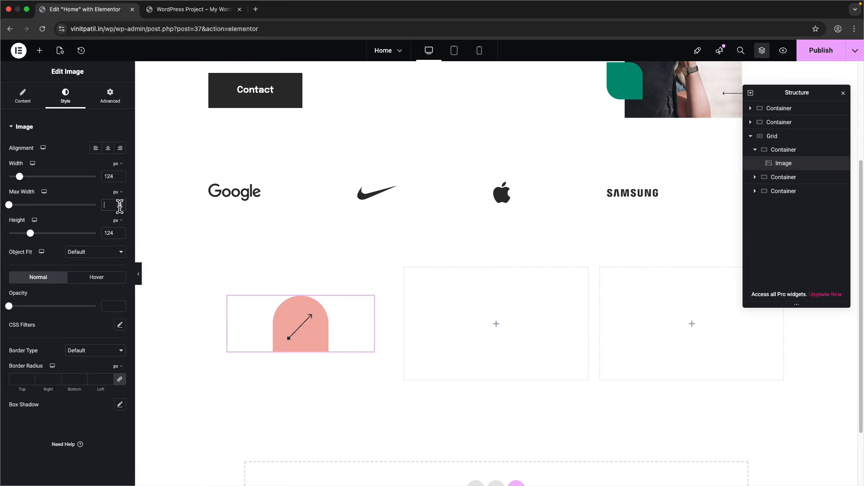
{"action": "type", "text": "124"}
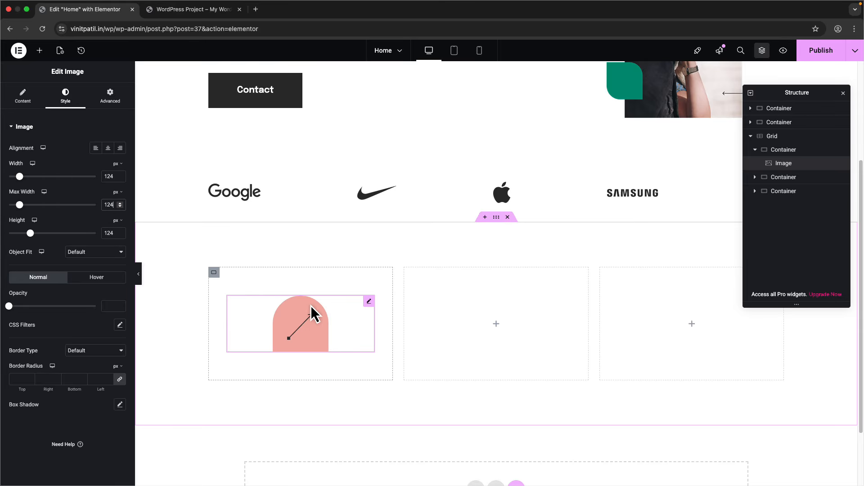
- Check the title styling in Figma and place a Heading widget beneath the icon
{"action": "key", "text": "ctrl+Right"}
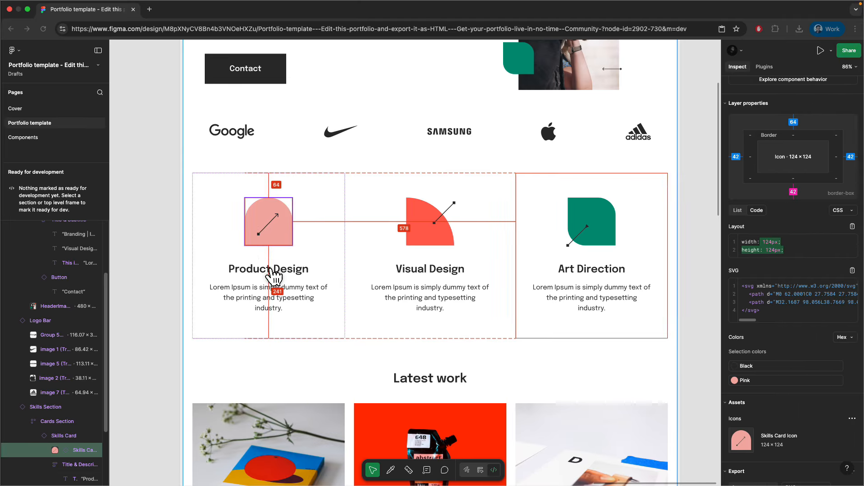
{"action": "left_click", "coordinate": [280, 273]}
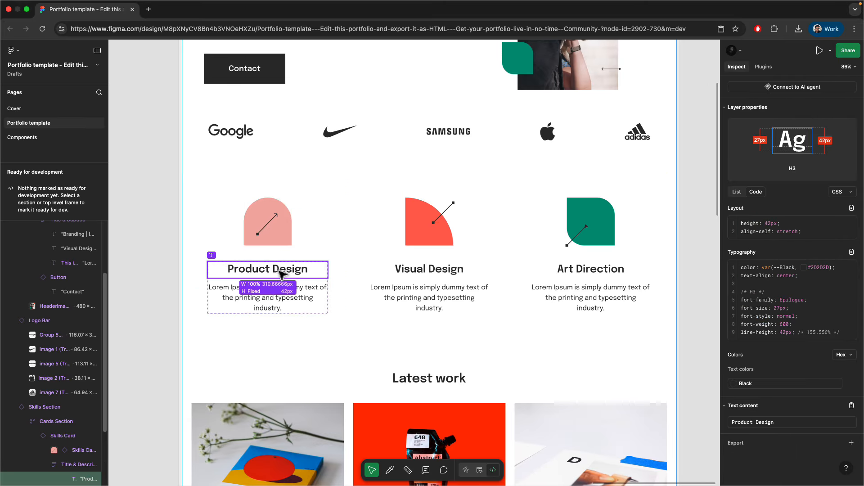
{"action": "key", "text": "ctrl+Left"}
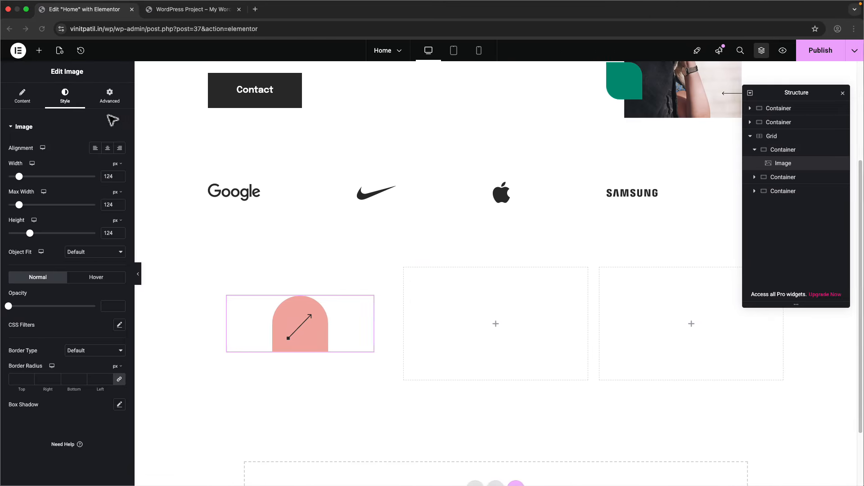
{"action": "left_click", "coordinate": [39, 50]}
{"action": "left_click_drag", "start_coordinate": [36, 236], "coordinate": [309, 339]}
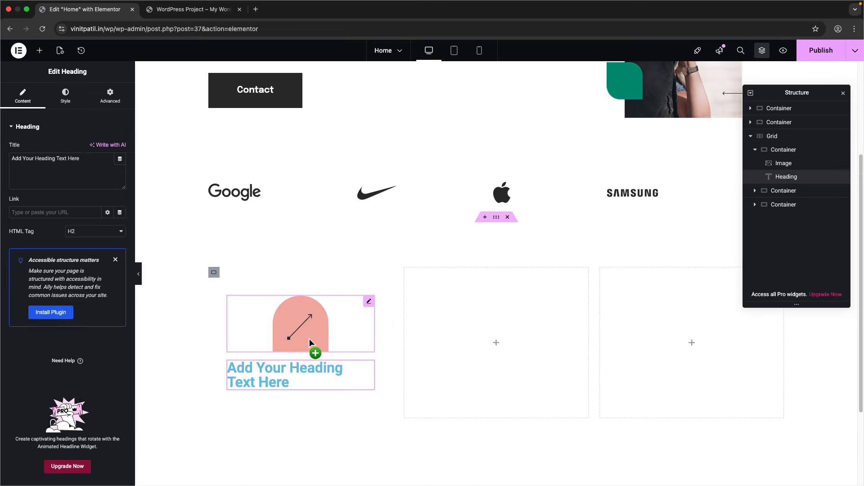
- Keep the heading at H2 and replace its text with 'Product Design' copied from Figma
{"action": "left_click", "coordinate": [79, 239]}
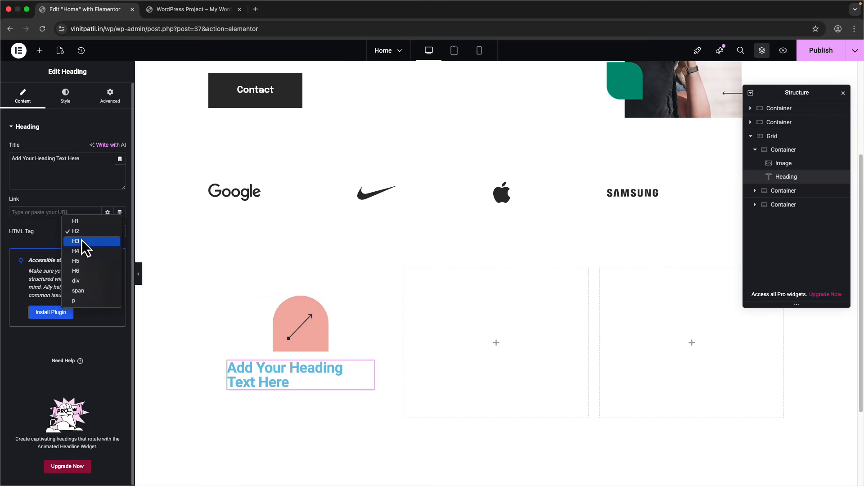
{"action": "left_click", "coordinate": [73, 161]}
{"action": "key", "text": "ctrl+Right"}
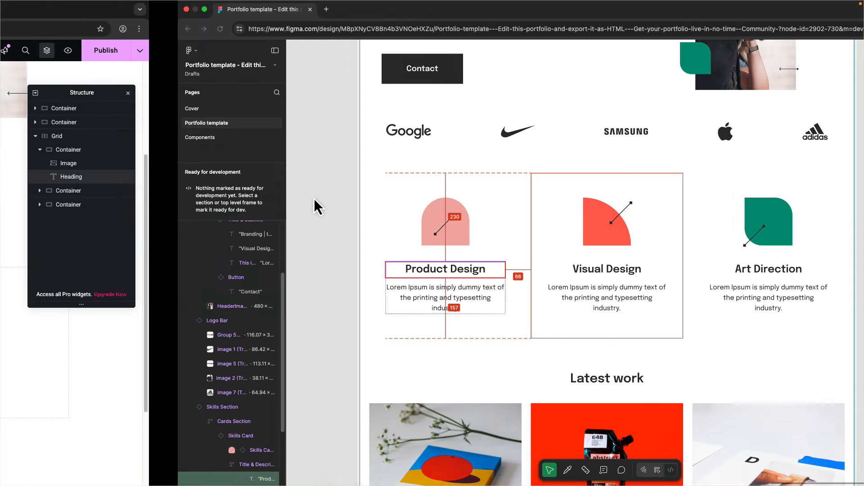
{"action": "left_click", "coordinate": [851, 406]}
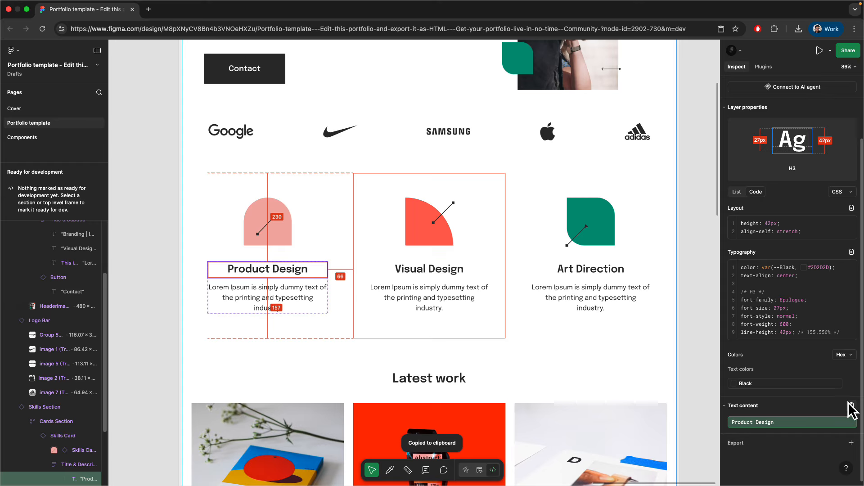
{"action": "key", "text": "ctrl+Left"}
{"action": "left_click", "coordinate": [88, 170]}
{"action": "key", "text": "ctrl+a"}
{"action": "key", "text": "ctrl+v"}
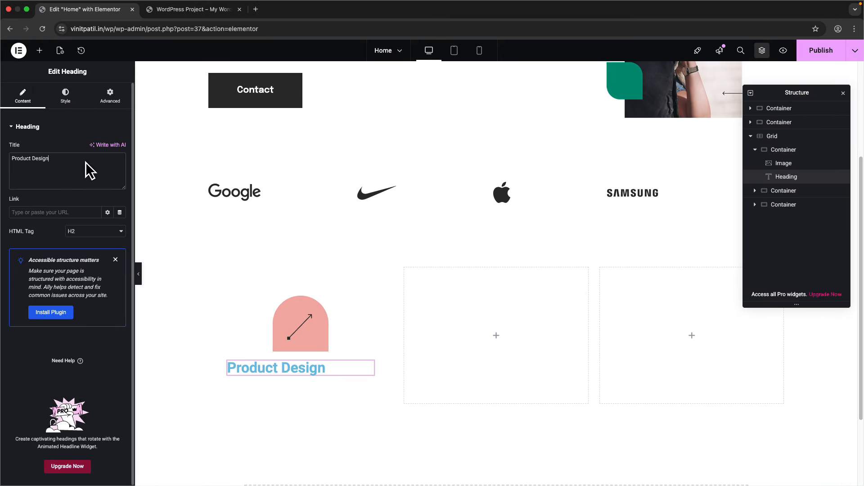
- Centre the heading and set its typography to Epilogue, size 27, with custom line height
{"action": "left_click", "coordinate": [65, 96]}
{"action": "left_click", "coordinate": [96, 148]}
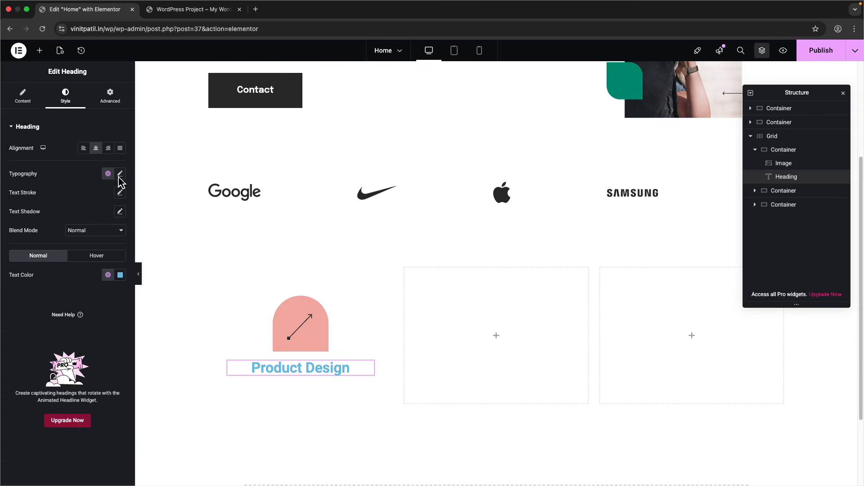
{"action": "left_click", "coordinate": [120, 174]}
{"action": "type", "text": "24"}
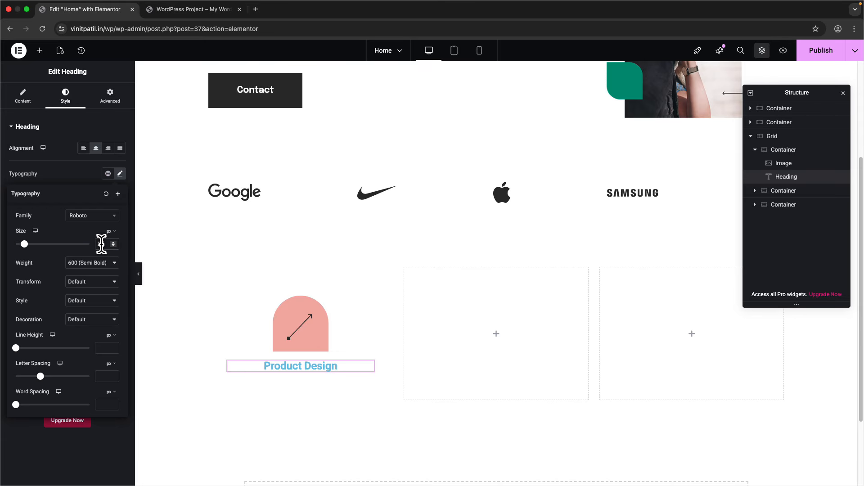
{"action": "key", "text": "ctrl+Right"}
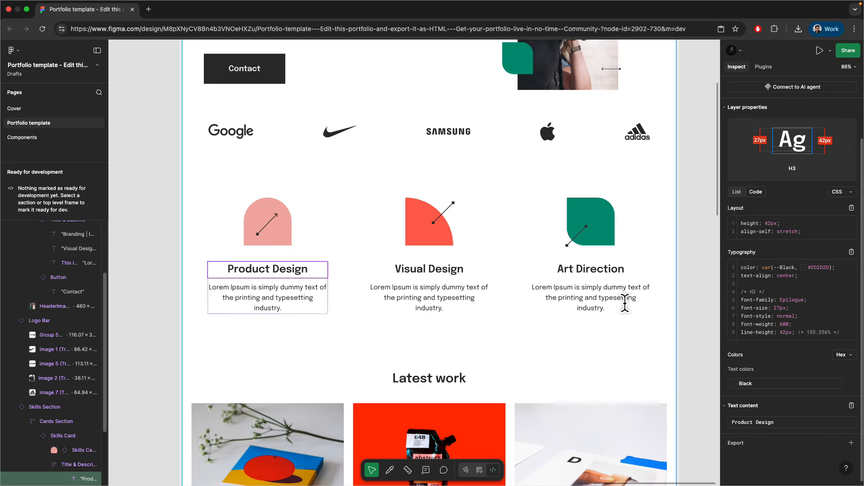
{"action": "key", "text": "ctrl+Left"}
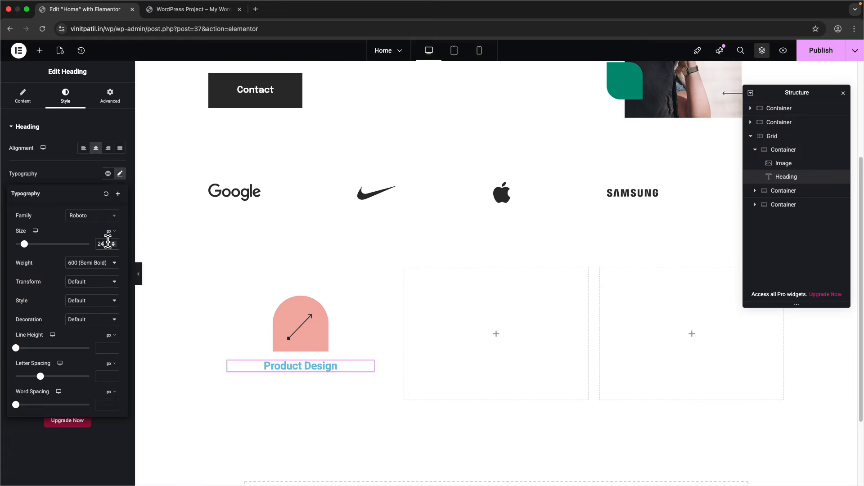
{"action": "type", "text": "27"}
{"action": "left_click", "coordinate": [105, 218]}
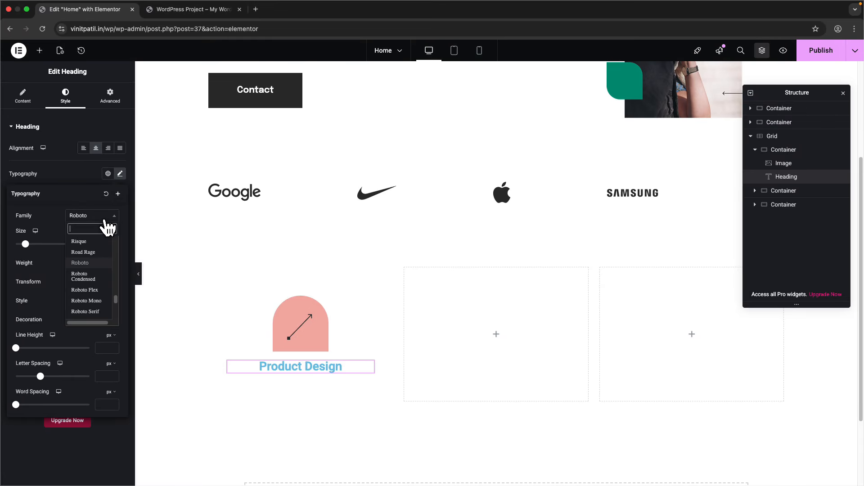
{"action": "type", "text": "epi"}
{"action": "key", "text": "Return"}
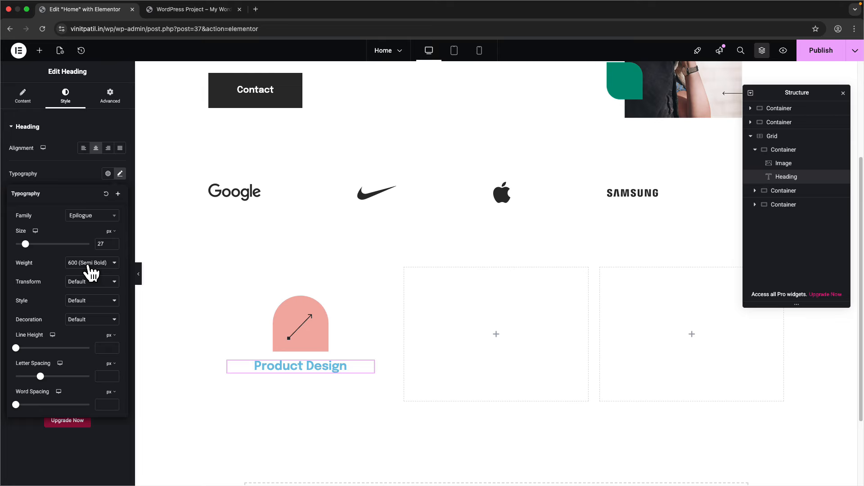
{"action": "left_click", "coordinate": [111, 340]}
{"action": "left_click", "coordinate": [108, 419]}
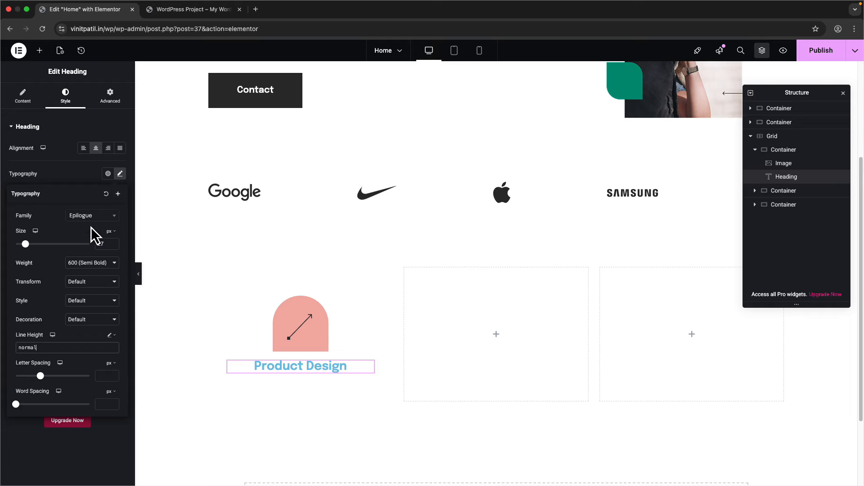
{"action": "left_click", "coordinate": [120, 174]}
- Colour the heading #2d2d2d and inspect the card's icon and body text in Figma
{"action": "left_click", "coordinate": [120, 275]}
{"action": "double_click", "coordinate": [73, 404]}
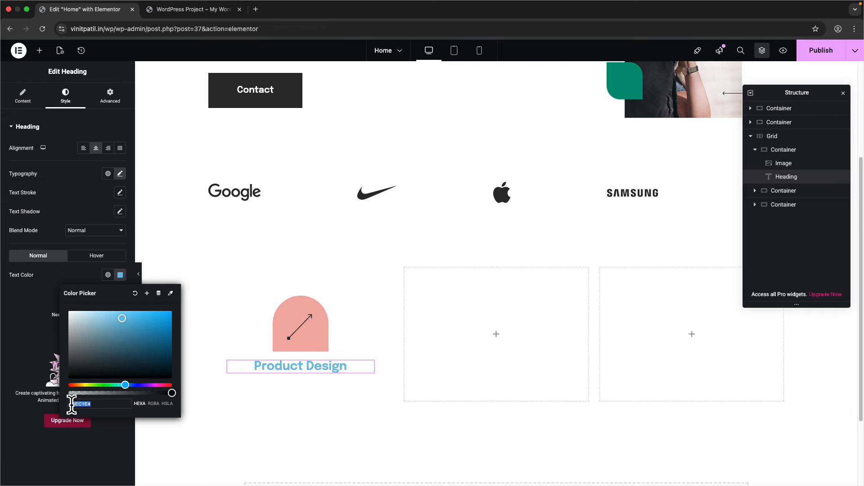
{"action": "type", "text": "#2d2d2d"}
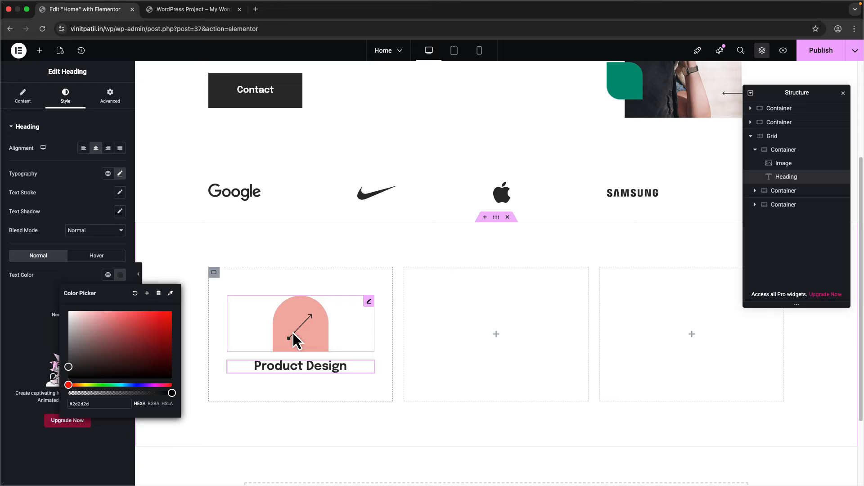
{"action": "key", "text": "ctrl+Right"}
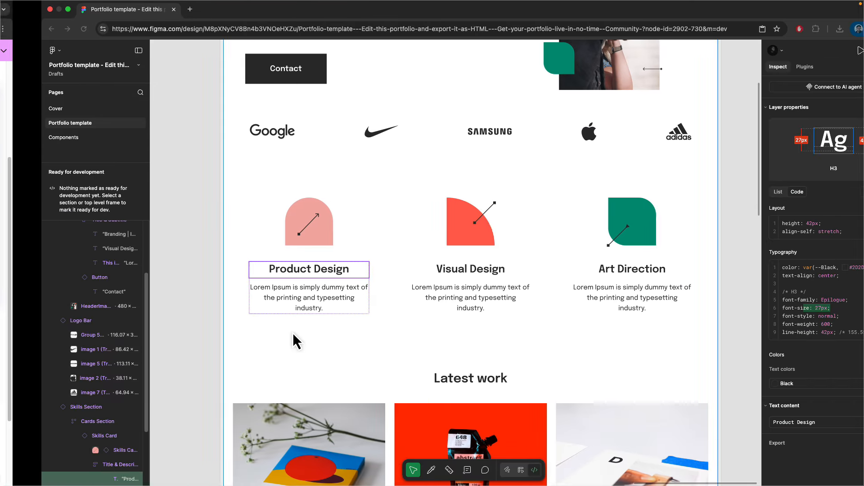
{"action": "left_click", "coordinate": [271, 241]}
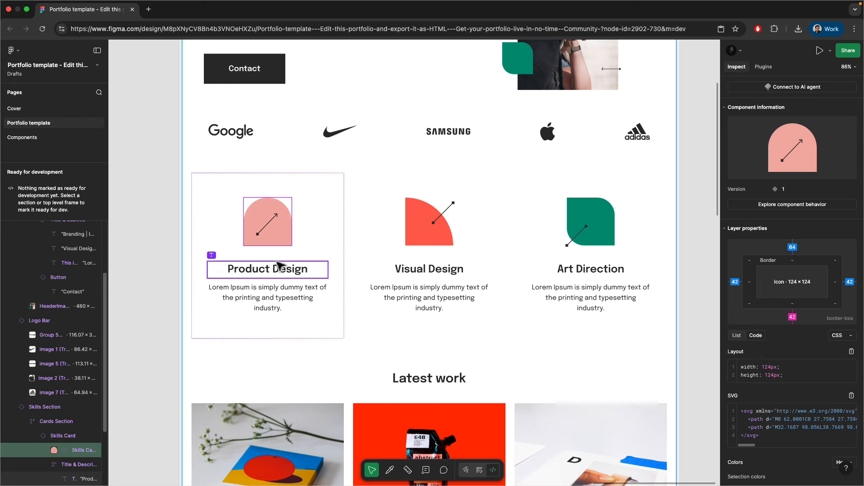
{"action": "left_click", "coordinate": [279, 284]}
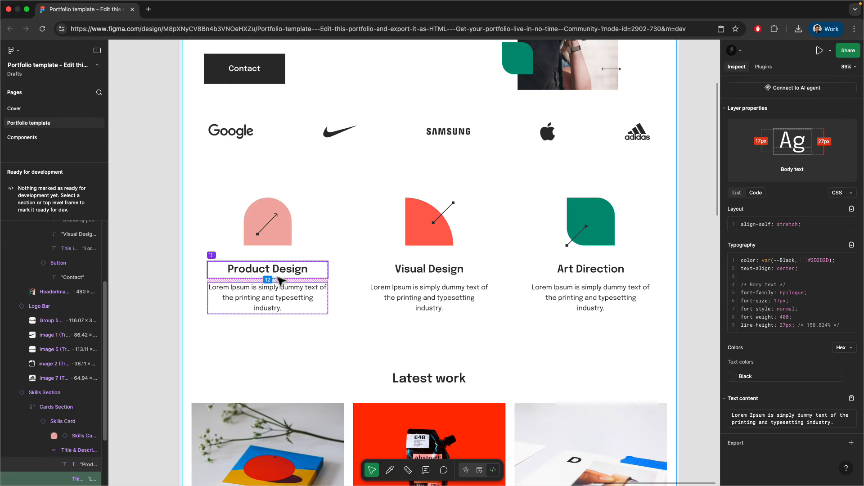
{"action": "left_click", "coordinate": [282, 244]}
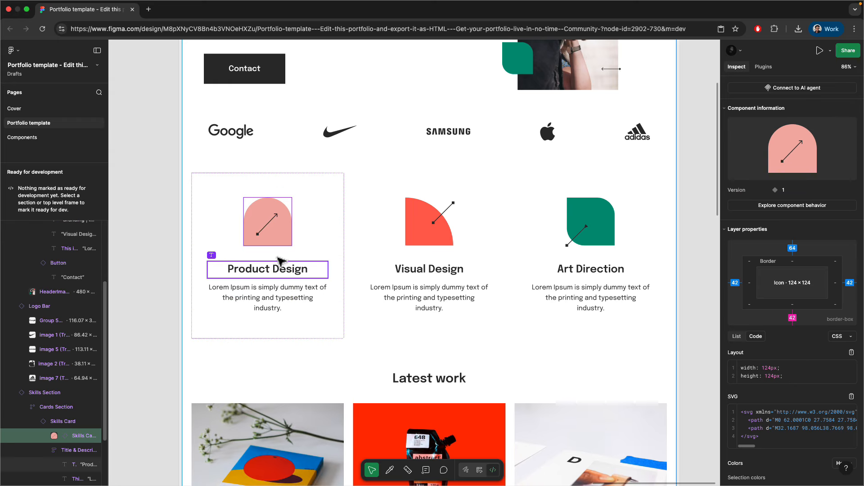
{"action": "left_click", "coordinate": [277, 285]}
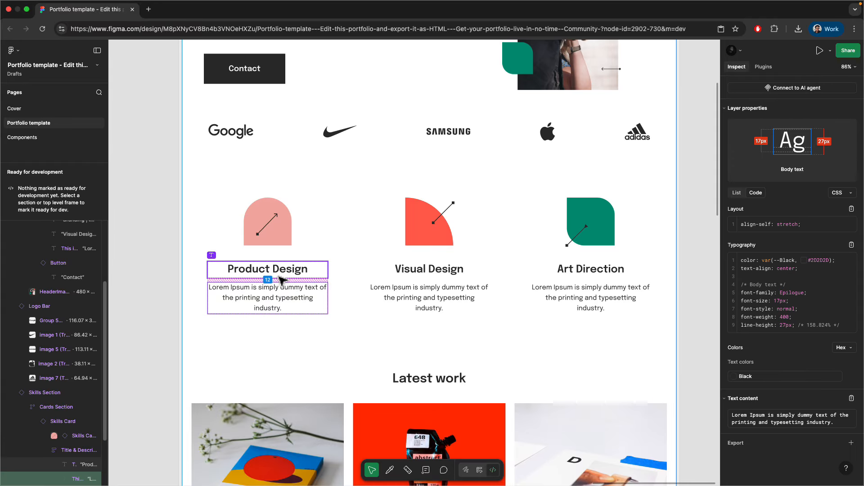
{"action": "key", "text": "ctrl+Left"}
- Duplicate the Product Design heading as a p paragraph holding the Figma Lorem Ipsum text
{"action": "left_click", "coordinate": [33, 106]}
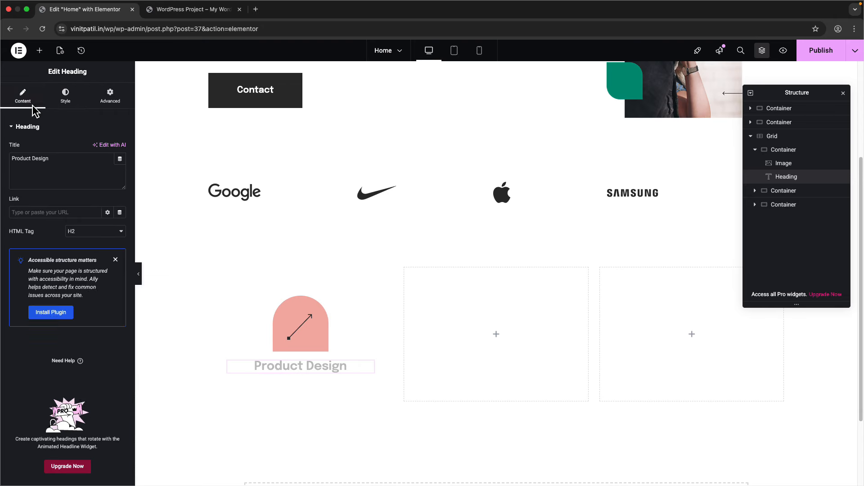
{"action": "right_click", "coordinate": [293, 373]}
{"action": "left_click", "coordinate": [315, 301]}
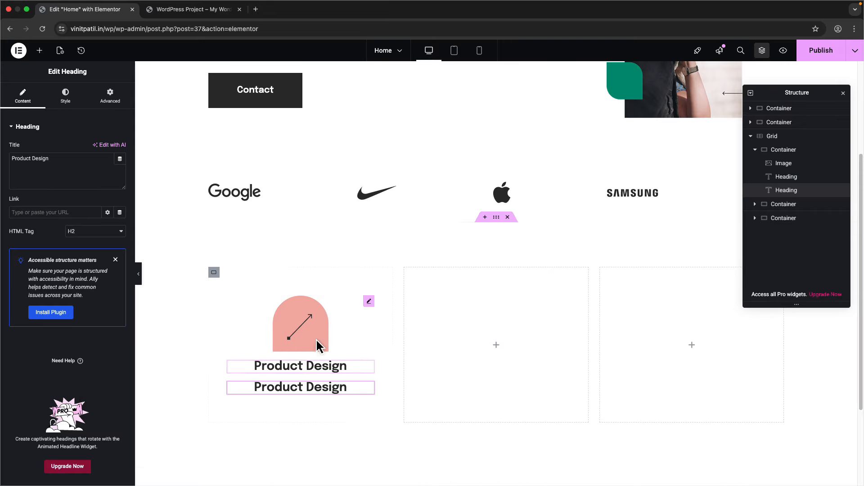
{"action": "left_click", "coordinate": [102, 231]}
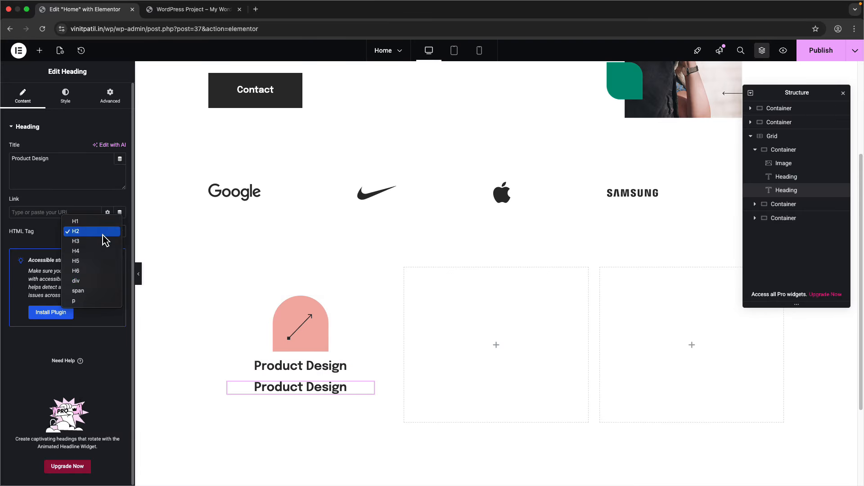
{"action": "left_click", "coordinate": [75, 299]}
{"action": "key", "text": "ctrl+Right"}
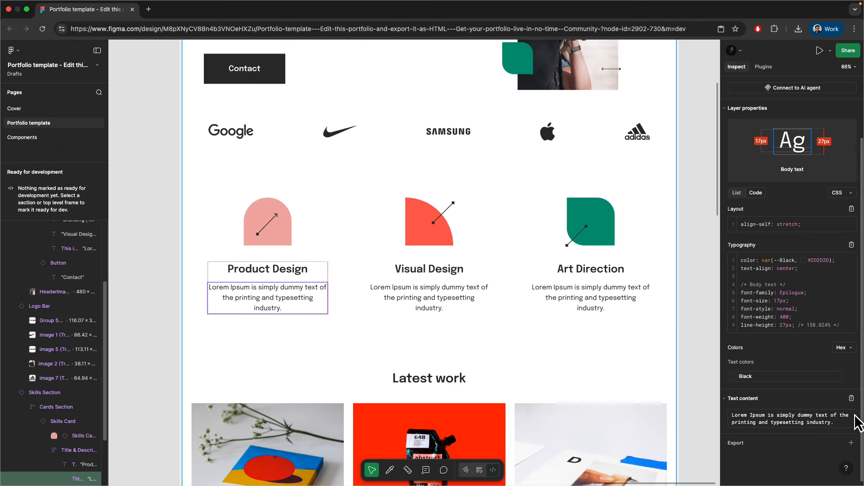
{"action": "left_click", "coordinate": [853, 421]}
{"action": "key", "text": "ctrl+Left"}
{"action": "triple_click", "coordinate": [65, 165]}
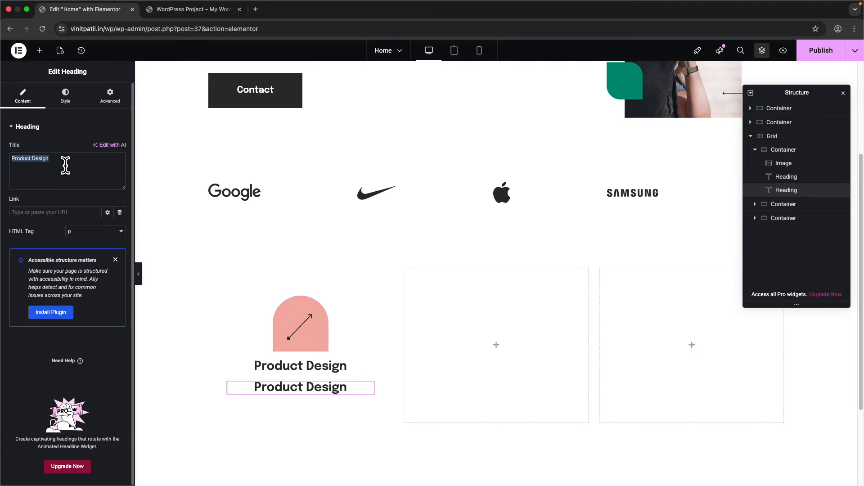
{"action": "key", "text": "cmd+v"}
- Set the paragraph typography to 17px size, 400 Normal weight and 27px line height
{"action": "left_click", "coordinate": [65, 96]}
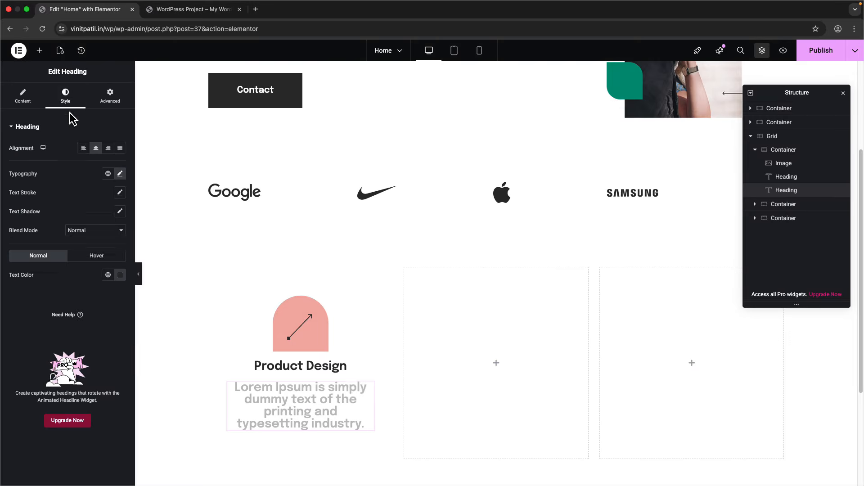
{"action": "left_click", "coordinate": [120, 173]}
{"action": "key", "text": "ctrl+Right"}
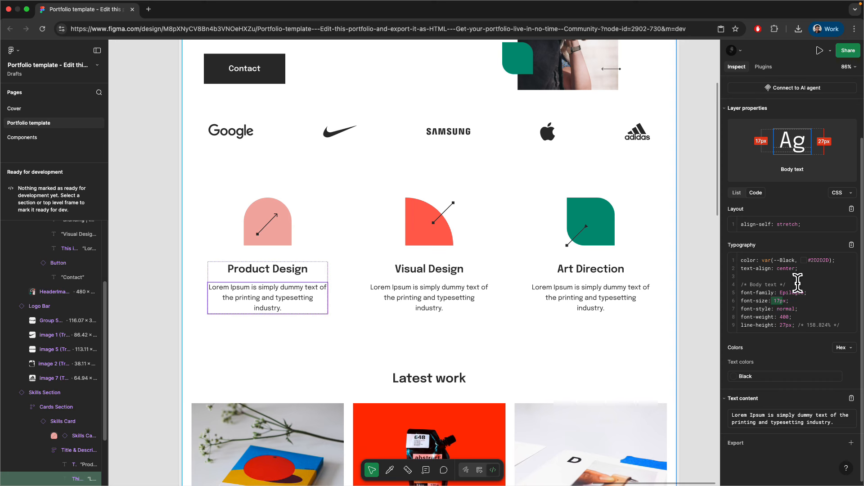
{"action": "key", "text": "ctrl+Left"}
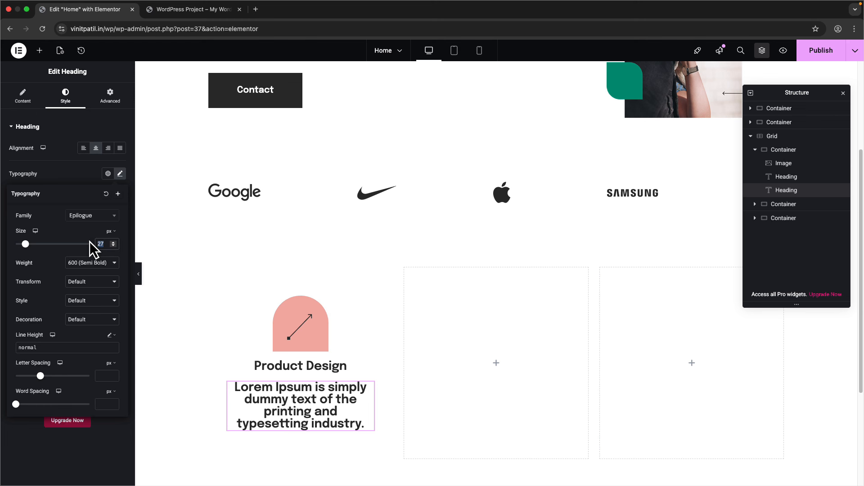
{"action": "type", "text": "16"}
{"action": "left_click", "coordinate": [79, 261]}
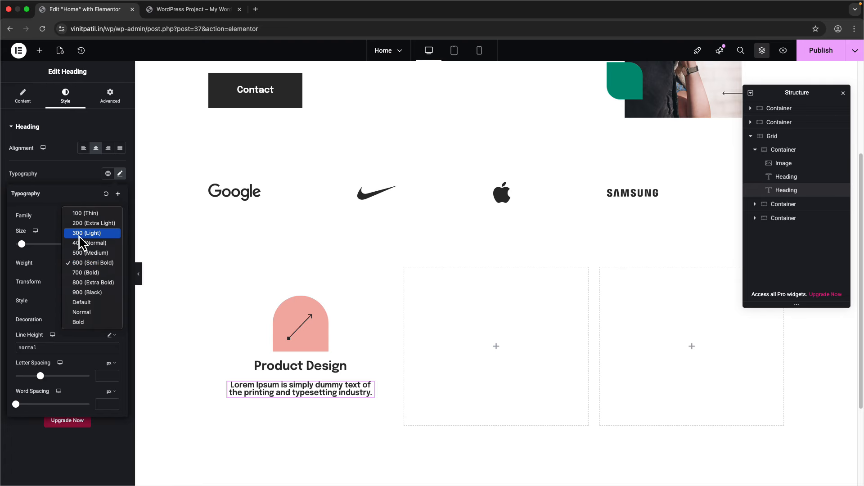
{"action": "key", "text": "Down"}
{"action": "key", "text": "Return"}
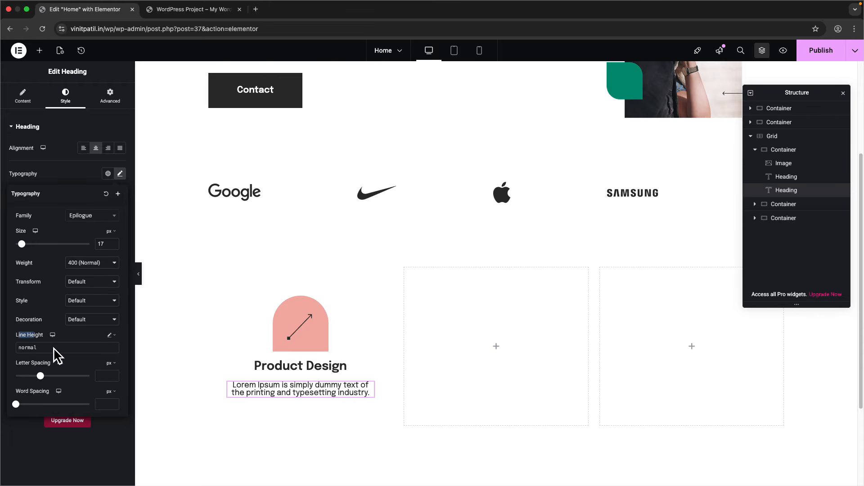
{"action": "key", "text": "ctrl+Right"}
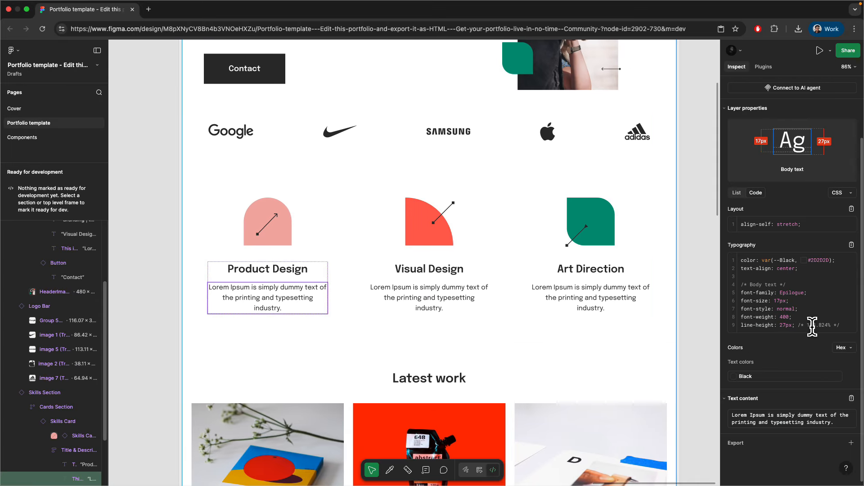
{"action": "key", "text": "ctrl+Left"}
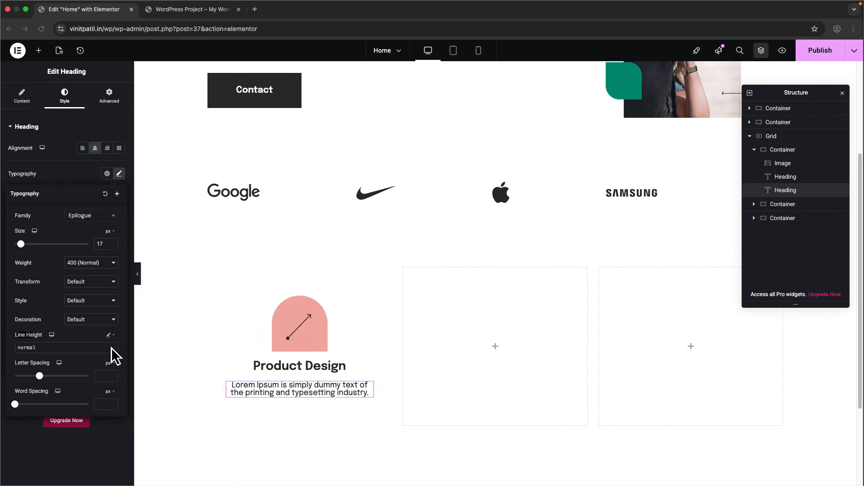
{"action": "left_click", "coordinate": [110, 336]}
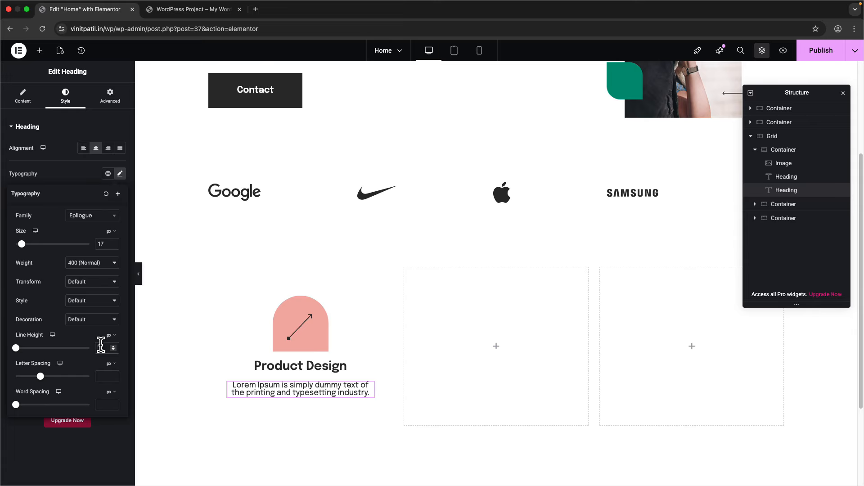
{"action": "type", "text": "27"}
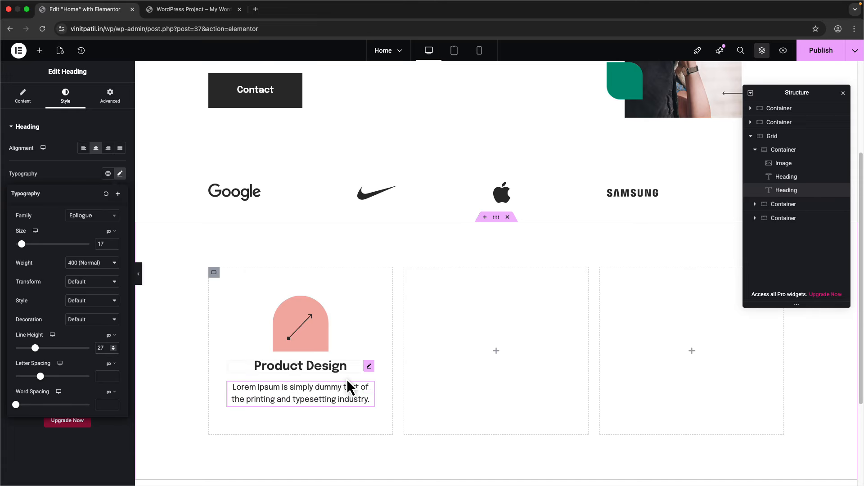
- Select the first card's container and compare its spacing against the Figma design
{"action": "left_click", "coordinate": [214, 274]}
{"action": "key", "text": "super+Tab"}
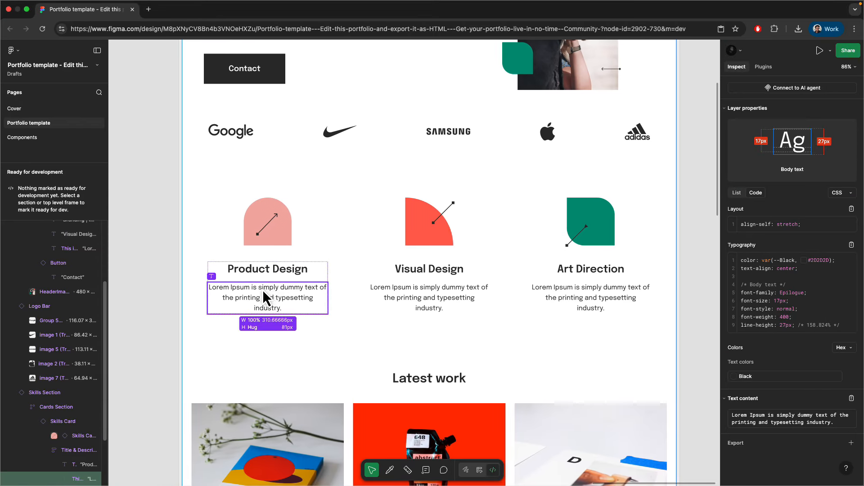
{"action": "scroll", "coordinate": [263, 293], "scroll_direction": "up", "scroll_amount": 5}
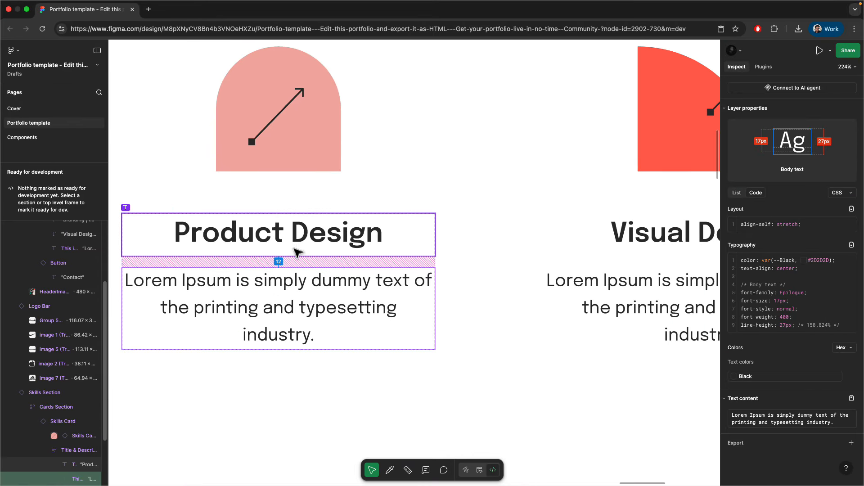
{"action": "scroll", "coordinate": [364, 248], "scroll_direction": "down", "scroll_amount": 5}
- Set the first card container's gap to 12px, checking the icon spacing in Figma
{"action": "key", "text": "ctrl+Left"}
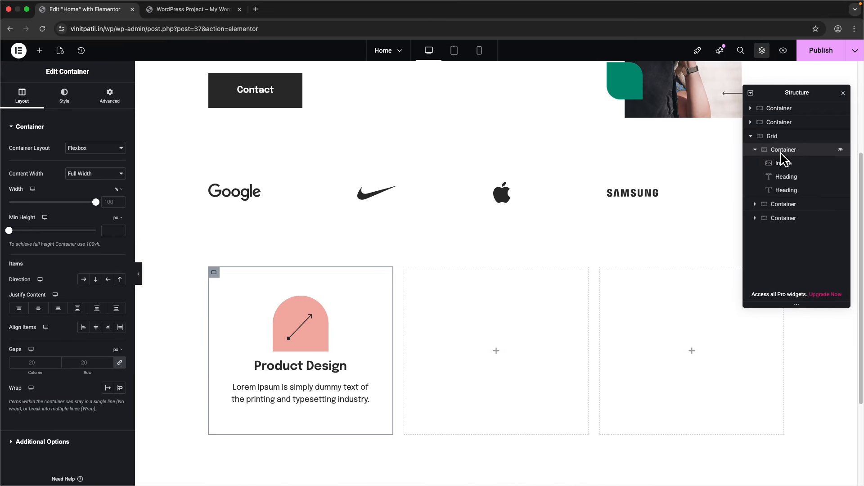
{"action": "left_click", "coordinate": [85, 364]}
{"action": "type", "text": "12"}
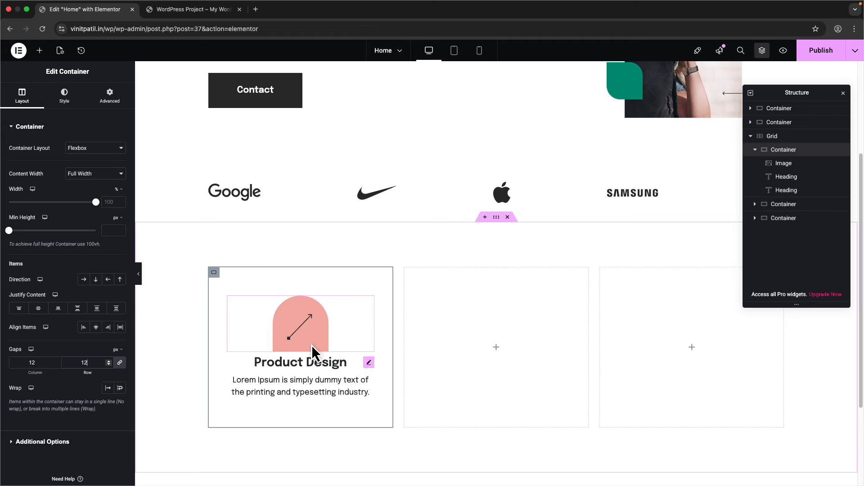
{"action": "key", "text": "ctrl+Right"}
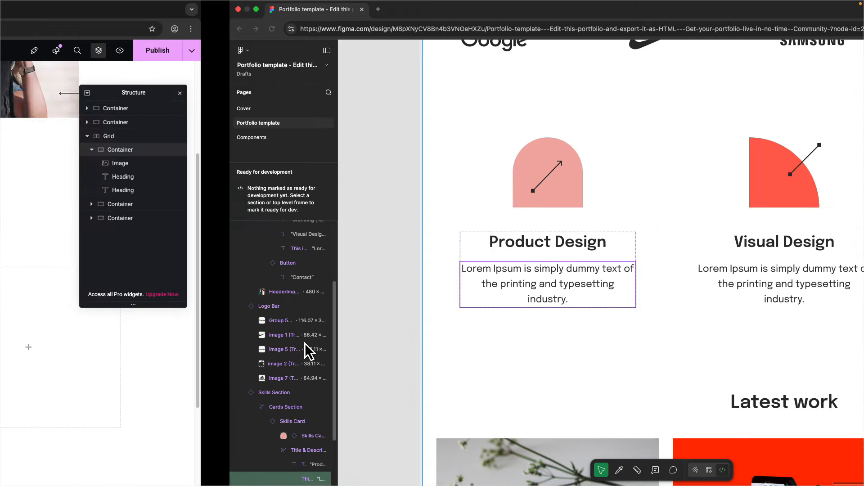
{"action": "left_click", "coordinate": [305, 239]}
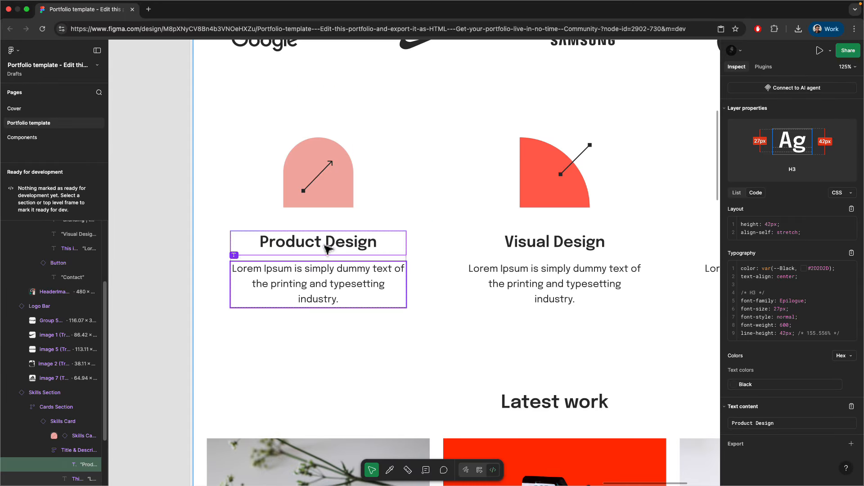
{"action": "key", "text": "ctrl+Left"}
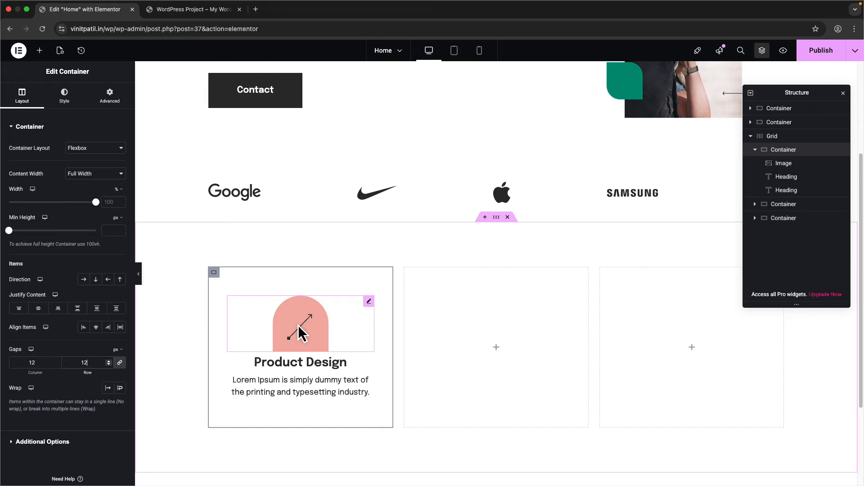
{"action": "left_click", "coordinate": [764, 164]}
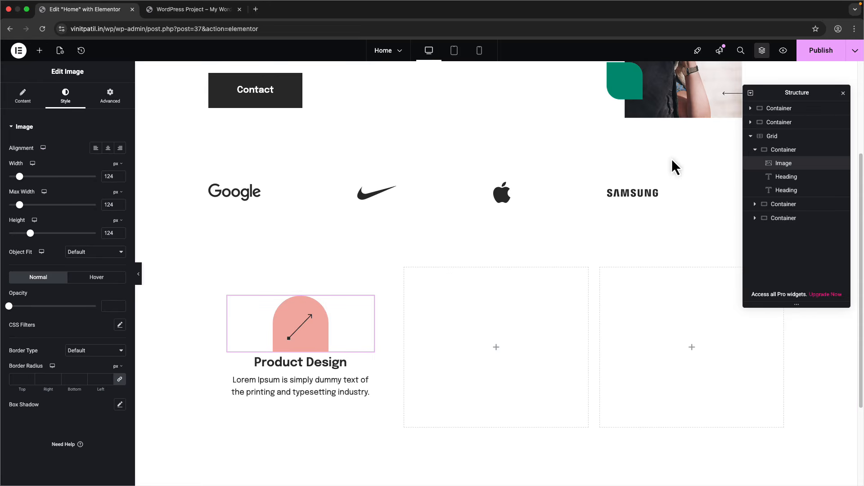
{"action": "left_click", "coordinate": [105, 97]}
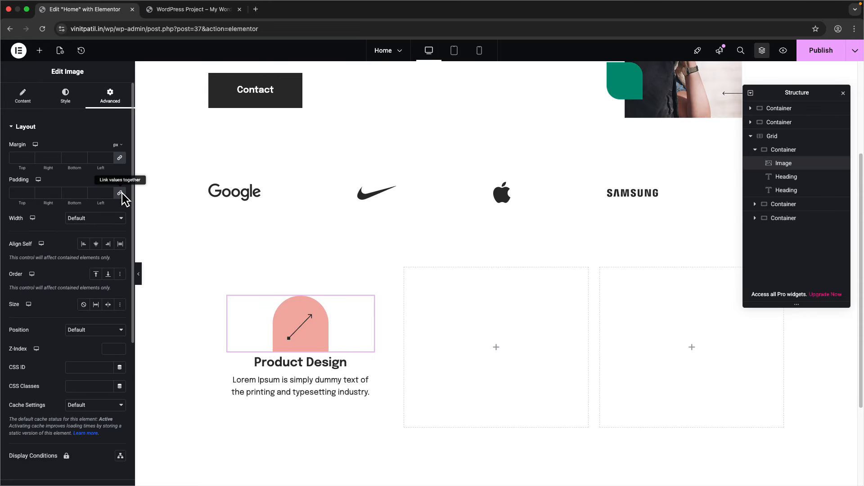
- Unlink the icon's margin and set it to 0, with 30px bottom padding
{"action": "left_click", "coordinate": [119, 160]}
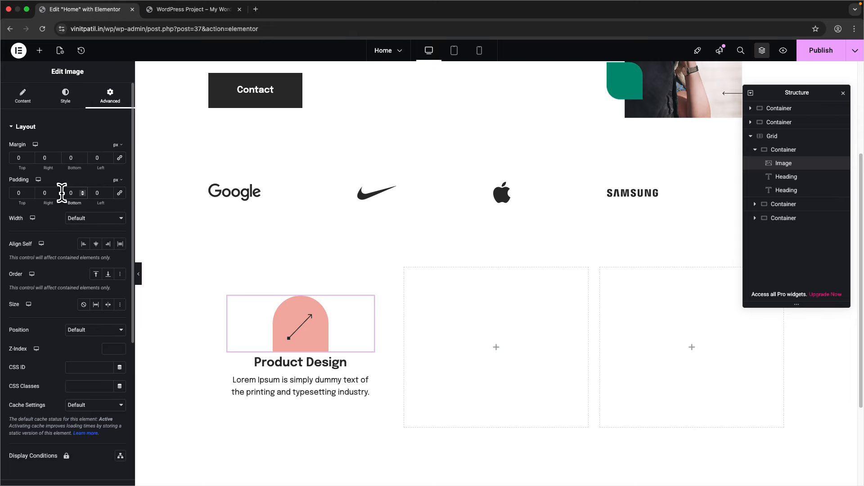
{"action": "scroll", "coordinate": [309, 382], "scroll_direction": "down", "scroll_amount": 2}
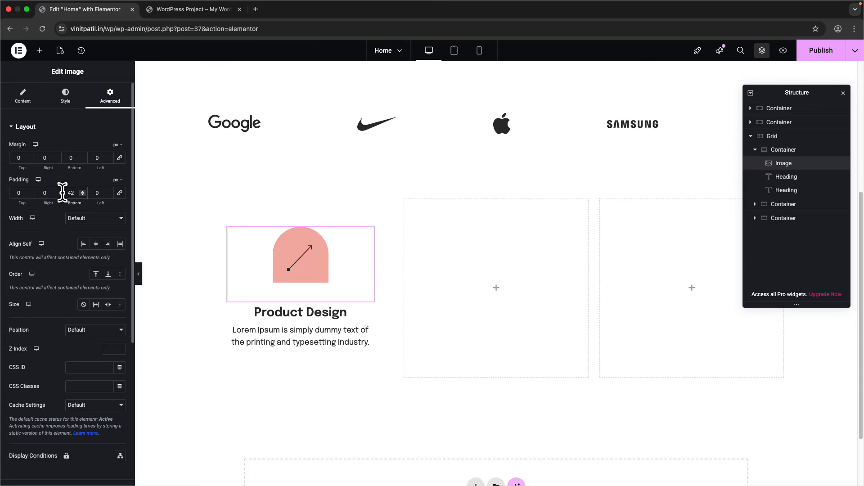
{"action": "key", "text": "Down"}
{"action": "key", "text": "Down"}
{"action": "key", "text": "Down"}
{"action": "key", "text": "Down"}
{"action": "key", "text": "Down"}
{"action": "key", "text": "Down"}
{"action": "key", "text": "Down"}
{"action": "key", "text": "Down"}
{"action": "key", "text": "Down"}
{"action": "key", "text": "Down"}
{"action": "key", "text": "Down"}
{"action": "key", "text": "Down"}
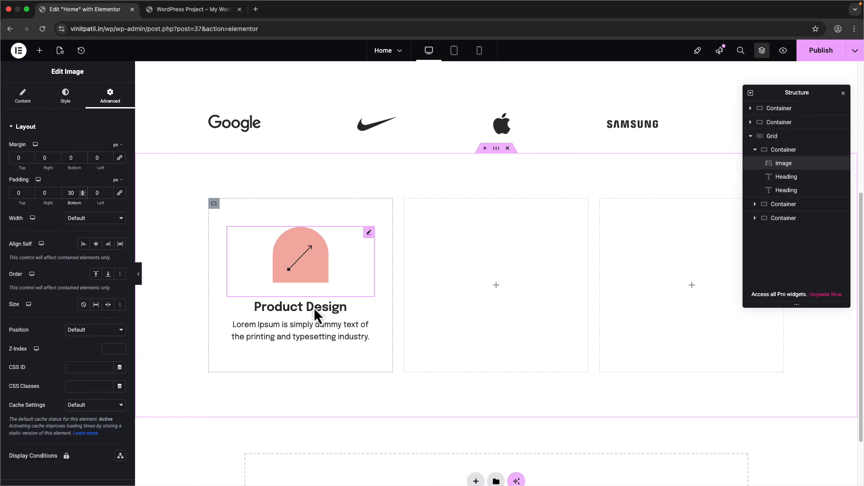
{"action": "key", "text": "ctrl+Right"}
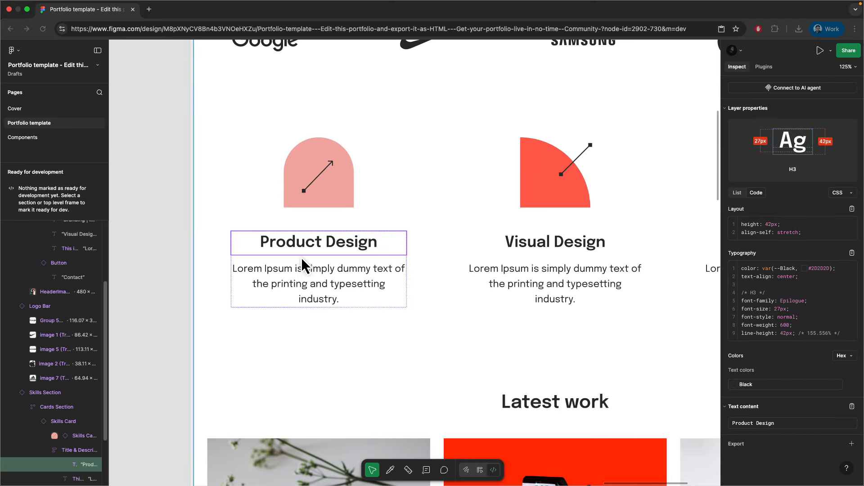
{"action": "mouse_move", "coordinate": [295, 264]}
{"action": "scroll", "coordinate": [287, 274], "scroll_direction": "down", "scroll_amount": 5}
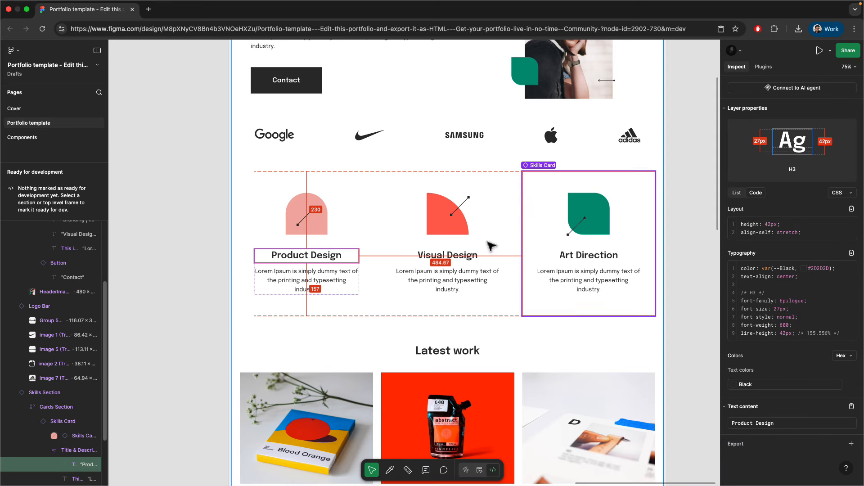
{"action": "key", "text": "ctrl+Left"}
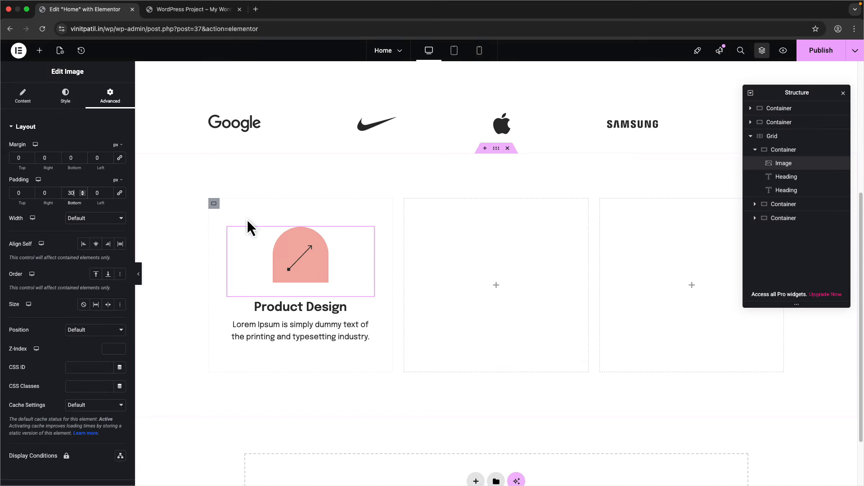
- Delete the two empty grid columns beside the Product Design card
{"action": "left_click", "coordinate": [214, 205]}
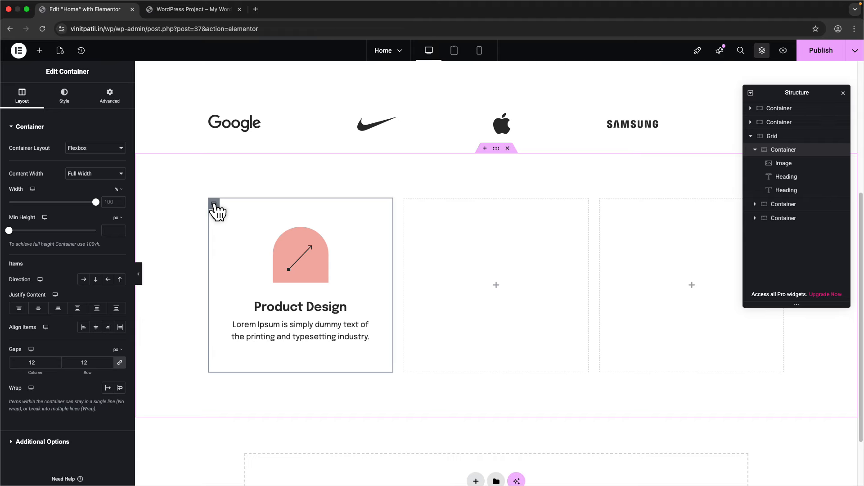
{"action": "left_click", "coordinate": [407, 203]}
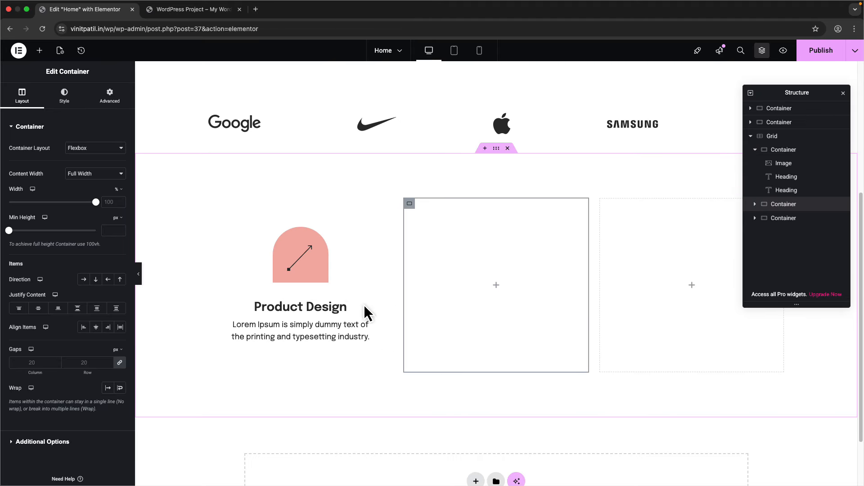
{"action": "left_click", "coordinate": [215, 205]}
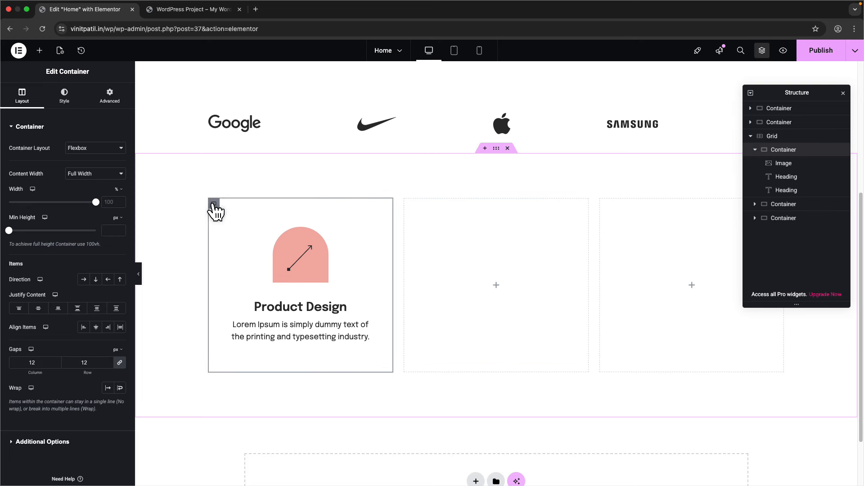
{"action": "left_click", "coordinate": [755, 150]}
{"action": "left_click", "coordinate": [768, 164]}
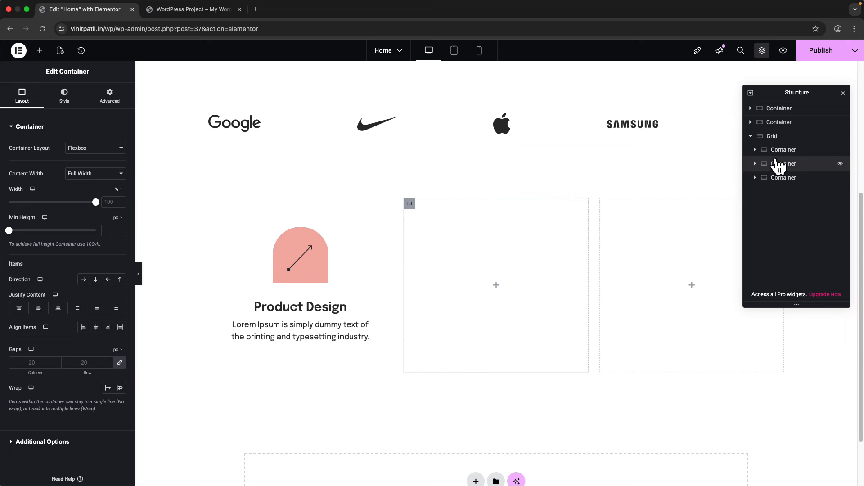
{"action": "right_click", "coordinate": [778, 168]}
{"action": "left_click", "coordinate": [774, 395]}
{"action": "right_click", "coordinate": [777, 166]}
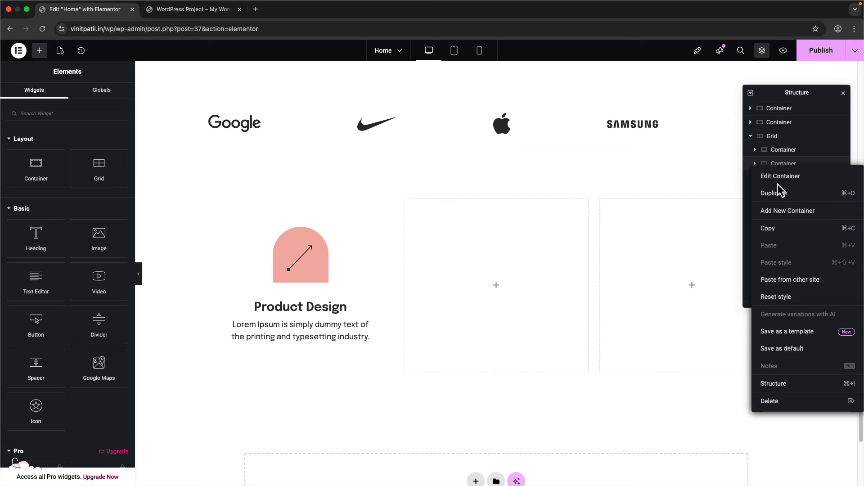
{"action": "left_click", "coordinate": [772, 397]}
- Duplicate the Product Design card twice to fill the grid, then choose the middle icon's new image
{"action": "right_click", "coordinate": [786, 151]}
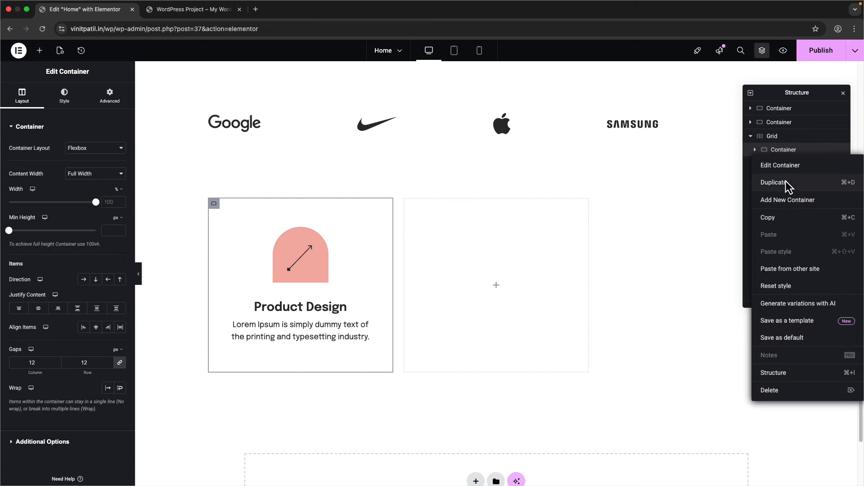
{"action": "left_click", "coordinate": [786, 181]}
{"action": "right_click", "coordinate": [788, 166]}
{"action": "left_click", "coordinate": [787, 192]}
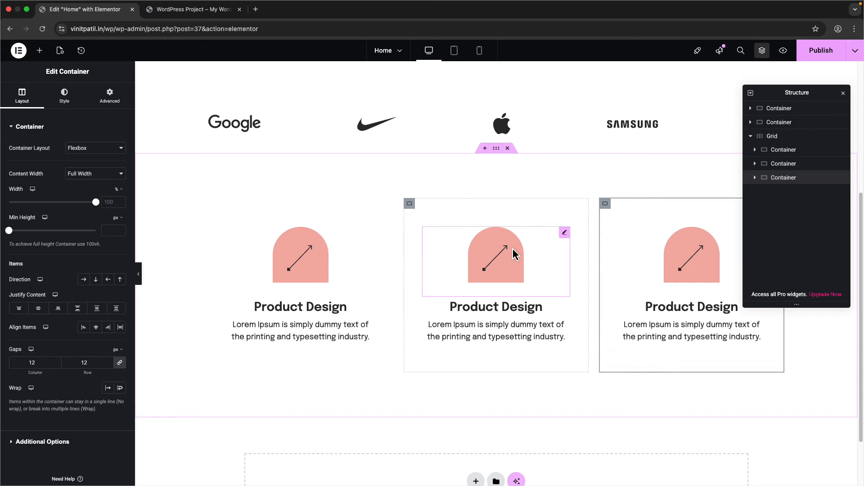
{"action": "left_click", "coordinate": [496, 255]}
{"action": "left_click", "coordinate": [126, 183]}
- Apply the red Skills-Card-Icon-1 to the middle card and green Skills-Card-Icon-2 to the third
{"action": "left_click", "coordinate": [235, 184]}
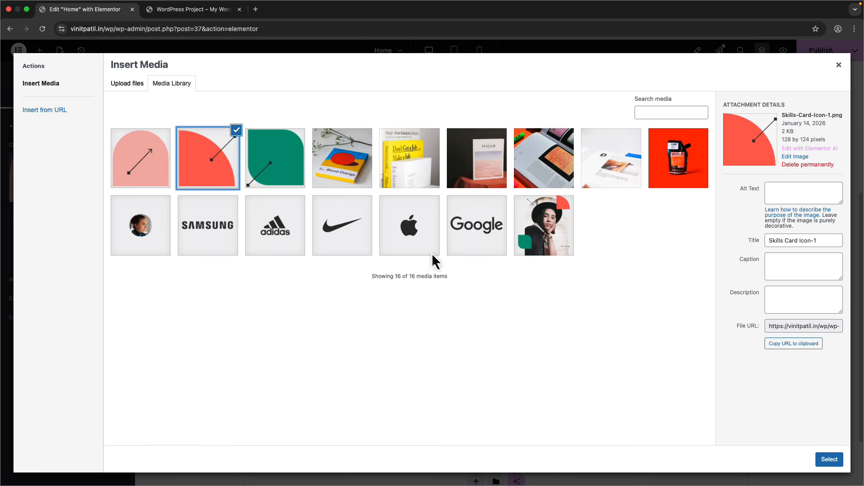
{"action": "left_click", "coordinate": [840, 457]}
{"action": "left_click", "coordinate": [656, 271]}
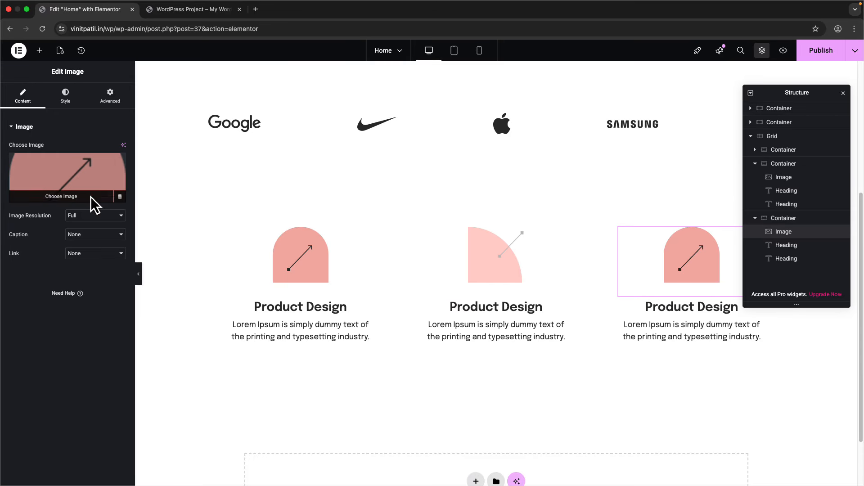
{"action": "left_click", "coordinate": [97, 184]}
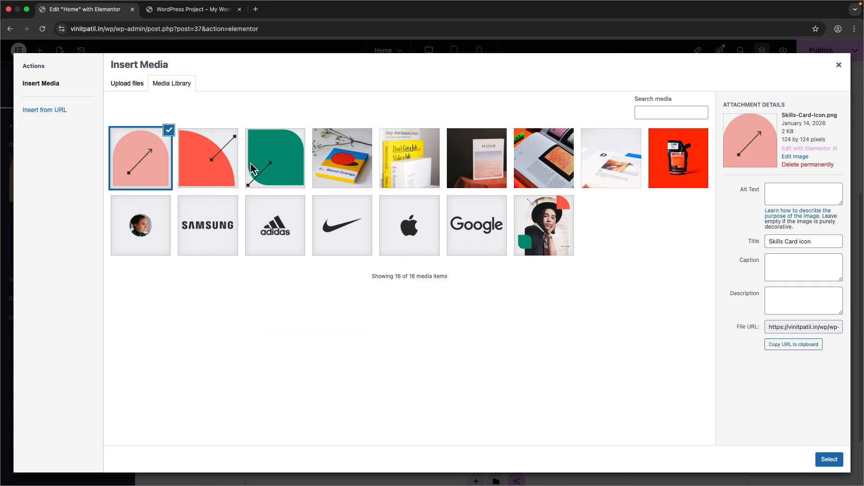
{"action": "left_click", "coordinate": [275, 158]}
{"action": "left_click", "coordinate": [829, 460]}
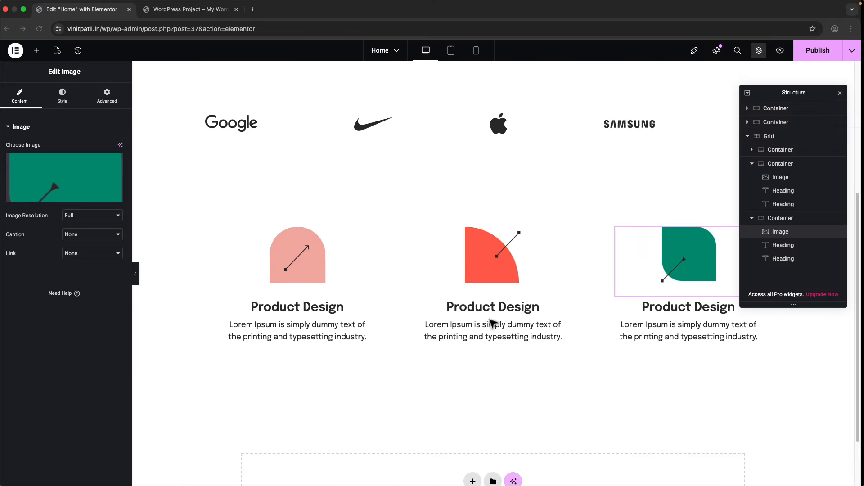
- Change the middle heading to 'Visual Design' and the third heading to 'Art Direction'
{"action": "left_click", "coordinate": [499, 308]}
{"action": "double_click", "coordinate": [22, 158]}
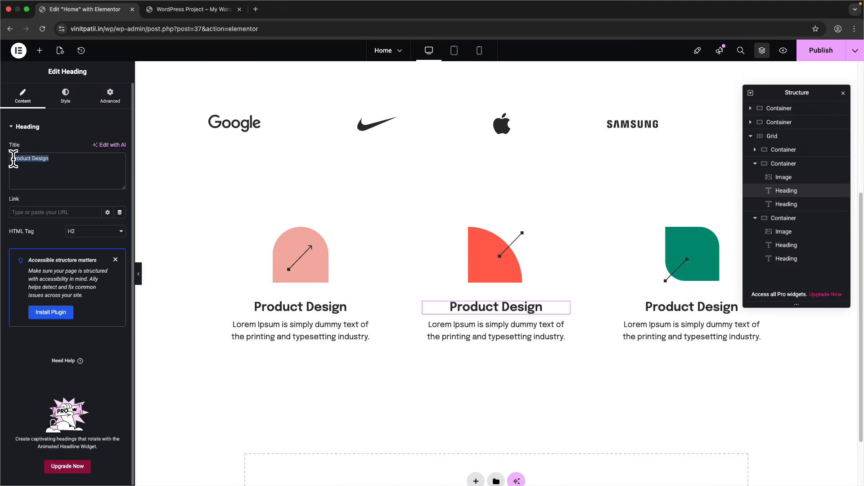
{"action": "type", "text": "Visual"}
{"action": "left_click", "coordinate": [730, 308]}
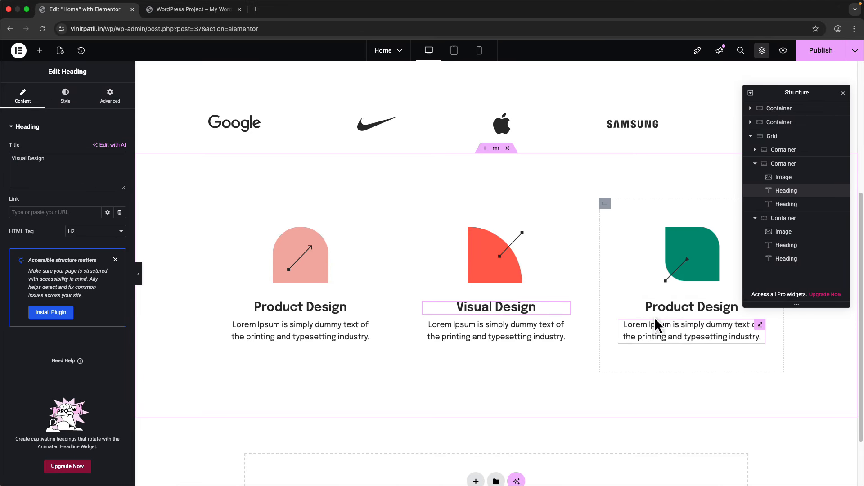
{"action": "triple_click", "coordinate": [62, 164]}
{"action": "type", "text": "A"}
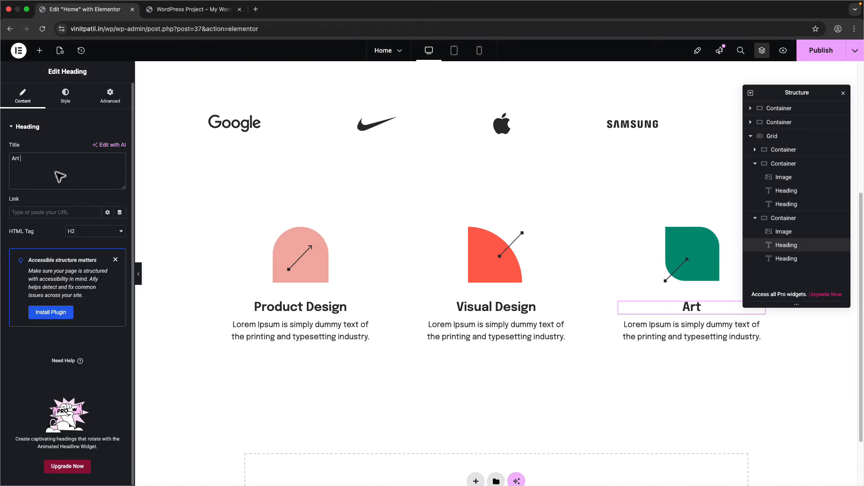
{"action": "type", "text": "rt Direction"}
{"action": "scroll", "coordinate": [328, 320], "scroll_direction": "up", "scroll_amount": 2}
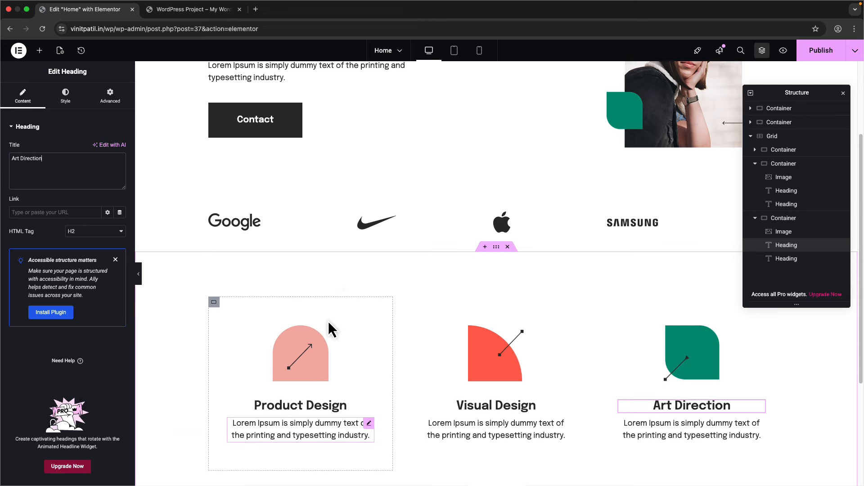
{"action": "scroll", "coordinate": [329, 324], "scroll_direction": "down", "scroll_amount": 2}
{"action": "scroll", "coordinate": [363, 293], "scroll_direction": "up", "scroll_amount": 4}
- Publish the homepage and confirm the three skills cards appear on the live site
{"action": "left_click", "coordinate": [822, 50]}
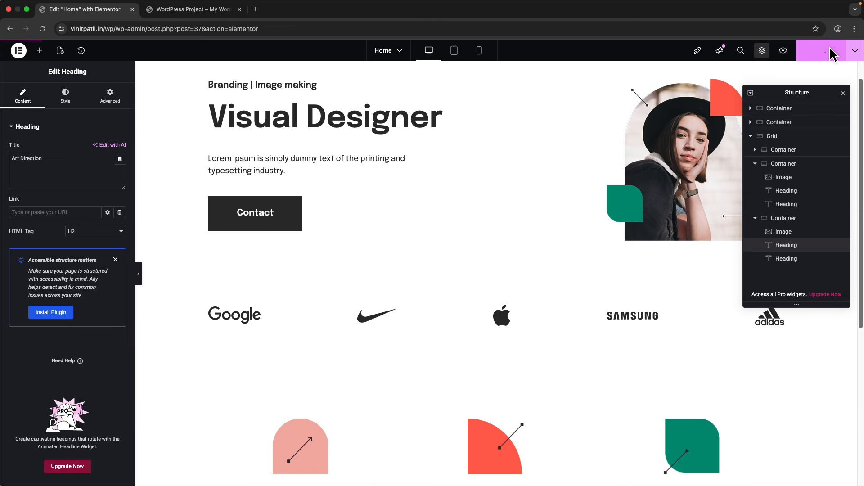
{"action": "left_click", "coordinate": [171, 10]}
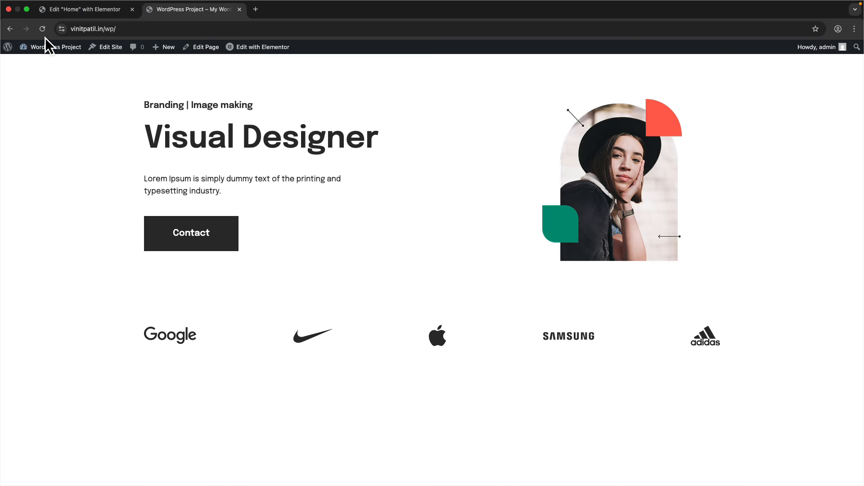
{"action": "left_click", "coordinate": [70, 10]}
{"action": "scroll", "coordinate": [459, 234], "scroll_direction": "down", "scroll_amount": 5}
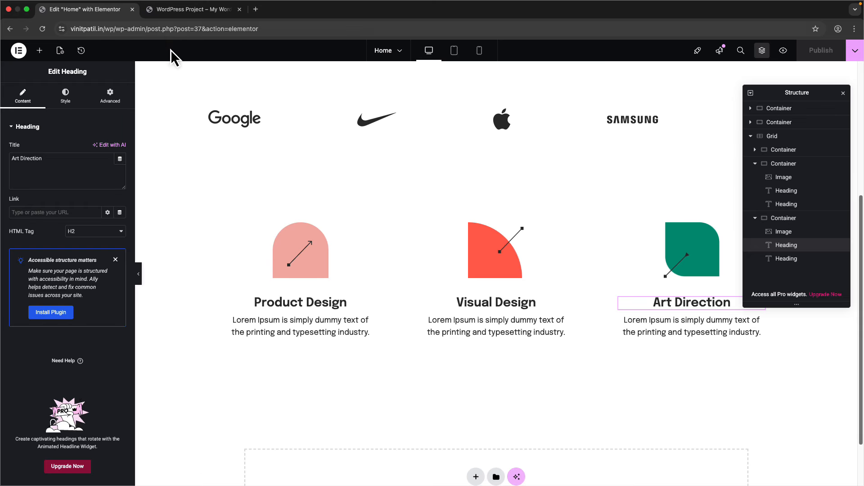
{"action": "left_click", "coordinate": [169, 10]}
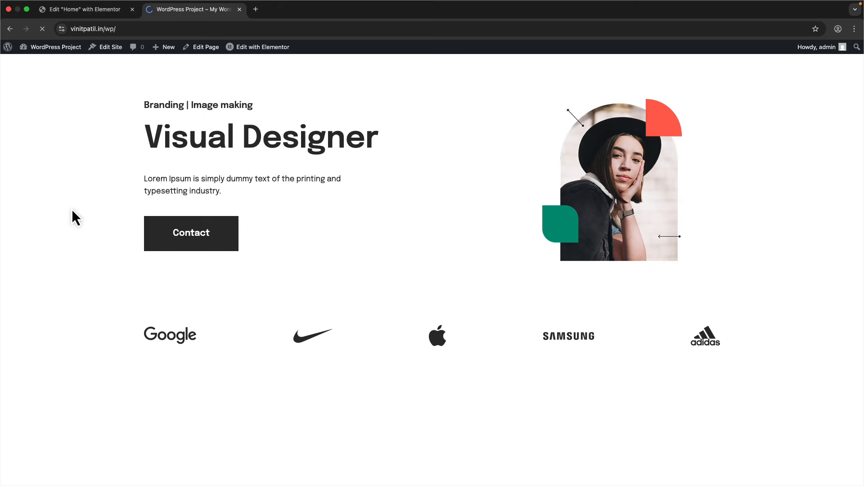
{"action": "scroll", "coordinate": [84, 243], "scroll_direction": "down", "scroll_amount": 3}
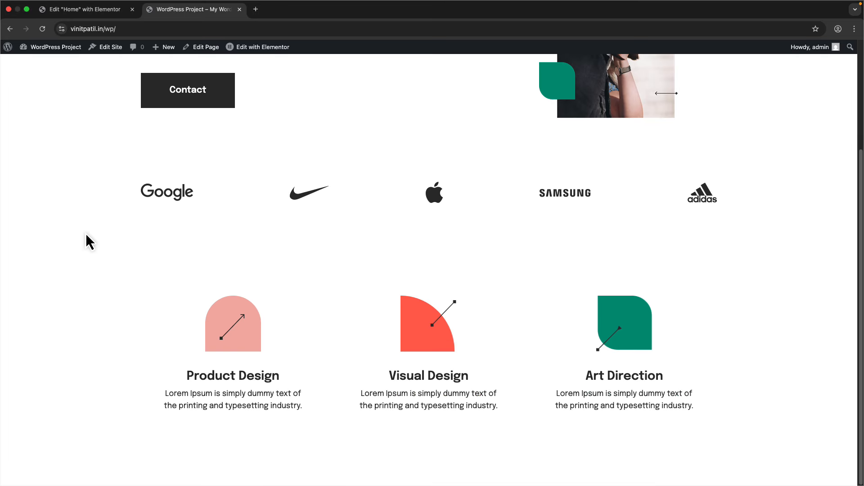
{"action": "scroll", "coordinate": [129, 290], "scroll_direction": "up", "scroll_amount": 4}
{"action": "scroll", "coordinate": [129, 282], "scroll_direction": "down", "scroll_amount": 3}
- Scroll through the Figma template's Latest work, Testimonial and Lets work together sections
{"action": "key", "text": "ctrl+Right"}
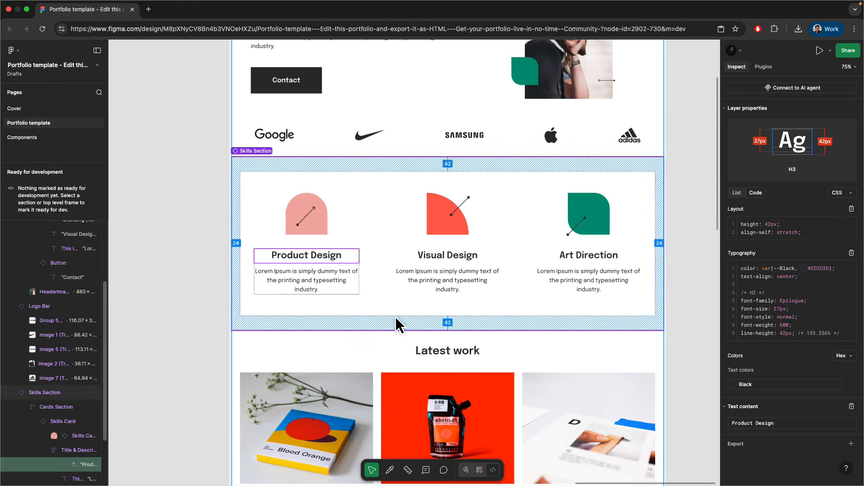
{"action": "scroll", "coordinate": [345, 255], "scroll_direction": "down", "scroll_amount": 5}
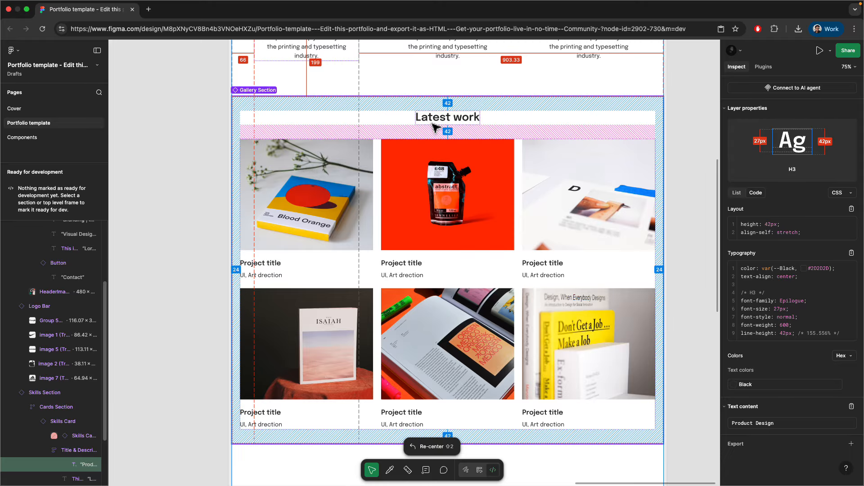
{"action": "scroll", "coordinate": [387, 233], "scroll_direction": "down", "scroll_amount": 1}
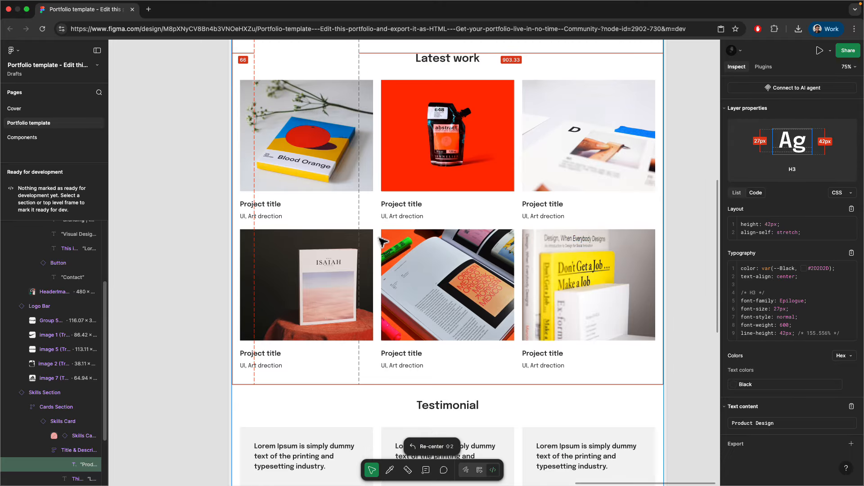
{"action": "scroll", "coordinate": [382, 242], "scroll_direction": "down", "scroll_amount": 7}
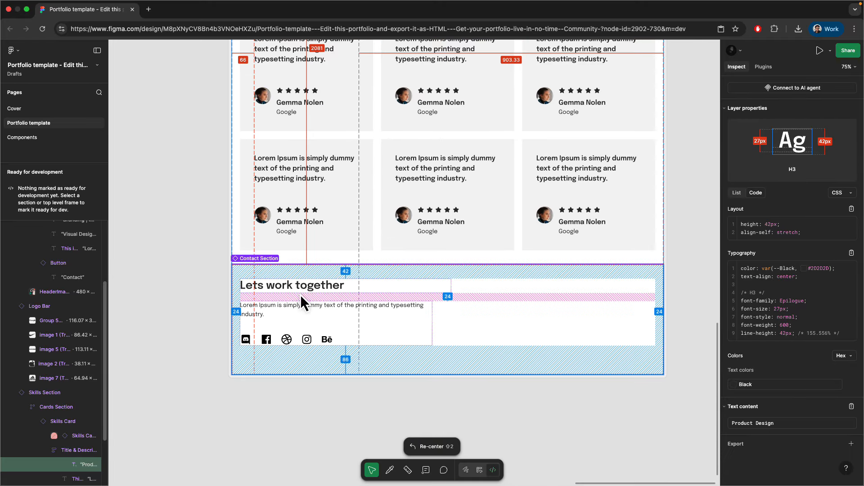
{"action": "scroll", "coordinate": [302, 293], "scroll_direction": "up", "scroll_amount": 8}
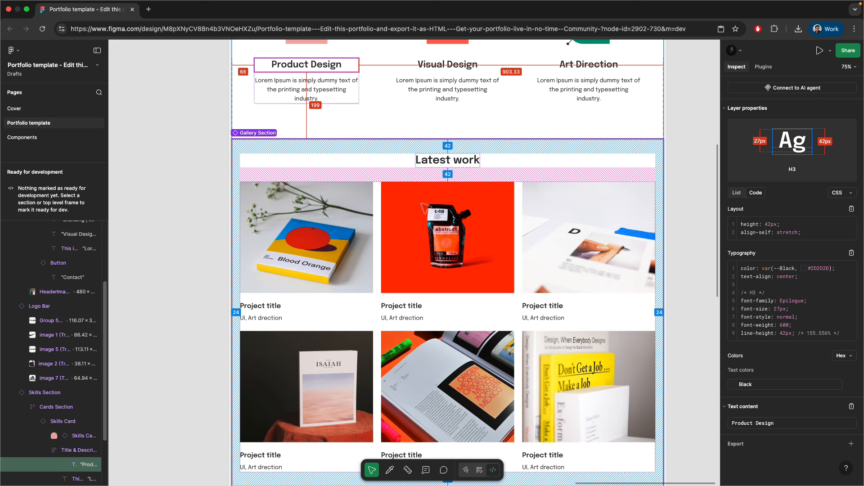
{"action": "scroll", "coordinate": [389, 264], "scroll_direction": "down", "scroll_amount": 1}
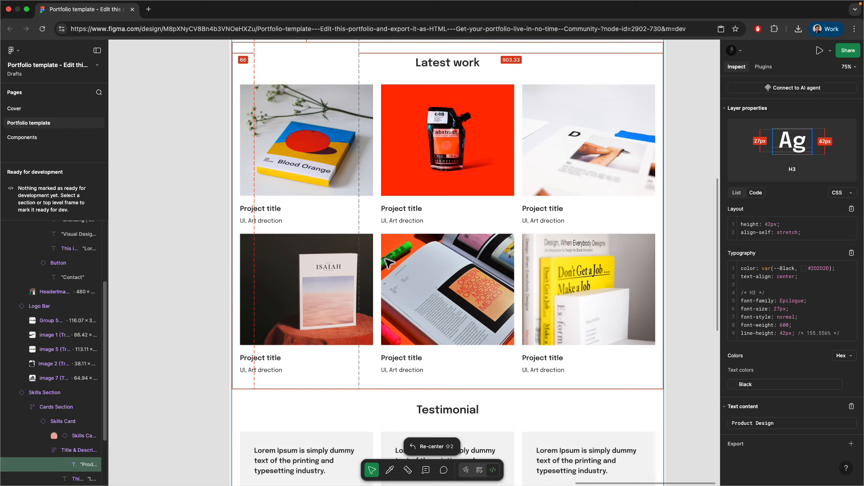
{"action": "scroll", "coordinate": [386, 262], "scroll_direction": "down", "scroll_amount": 5}
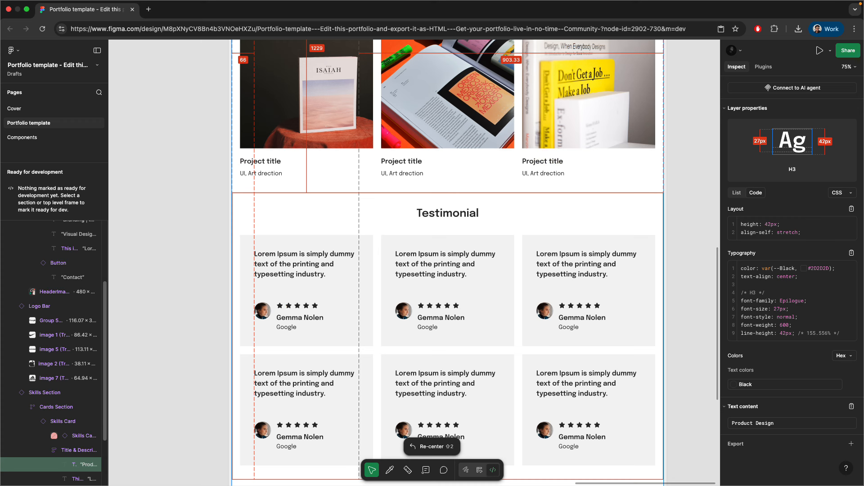
{"action": "scroll", "coordinate": [387, 262], "scroll_direction": "up", "scroll_amount": 7}
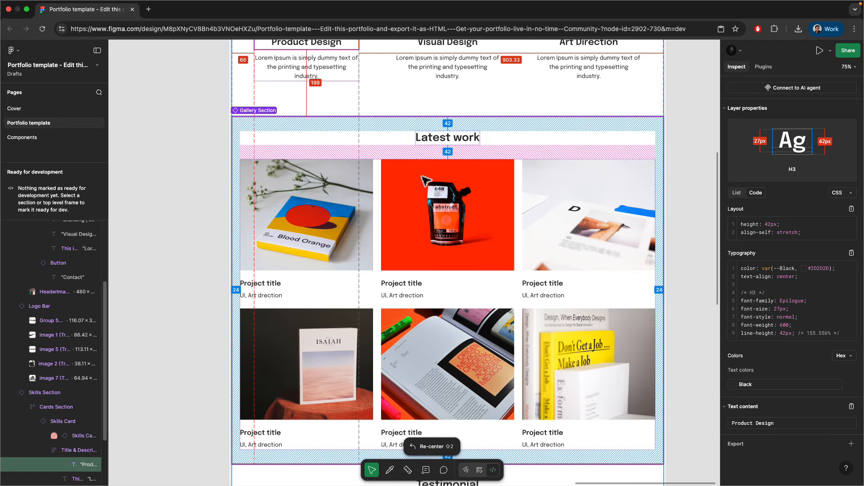
{"action": "scroll", "coordinate": [405, 293], "scroll_direction": "down", "scroll_amount": 6}
{"action": "scroll", "coordinate": [389, 266], "scroll_direction": "up", "scroll_amount": 4}
{"action": "scroll", "coordinate": [411, 238], "scroll_direction": "down", "scroll_amount": 4}
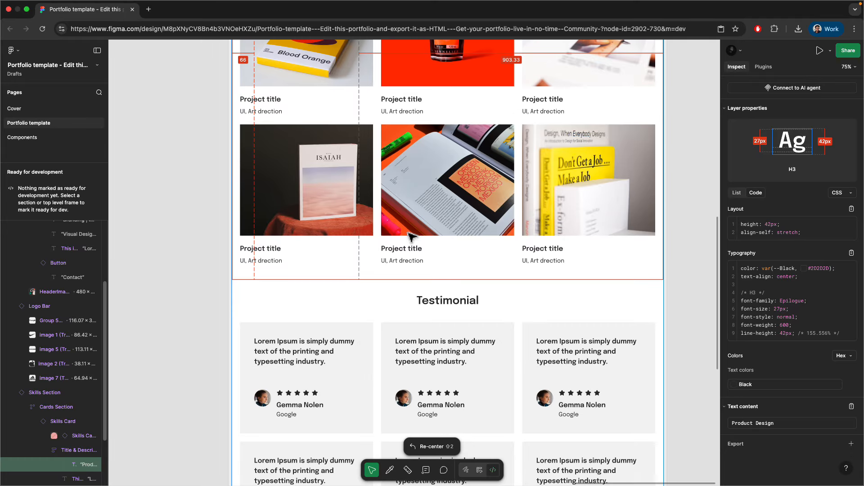
{"action": "scroll", "coordinate": [411, 235], "scroll_direction": "down", "scroll_amount": 4}
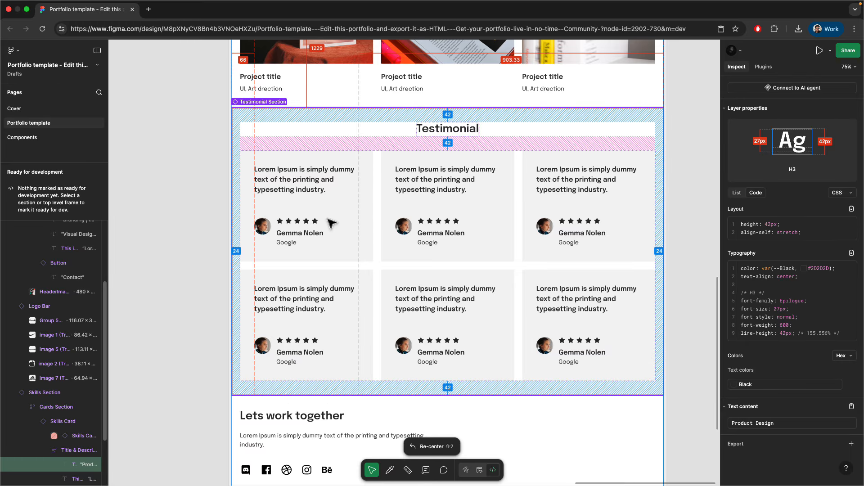
- Add a new one-column Flexbox container below the service cards
{"action": "scroll", "coordinate": [323, 315], "scroll_direction": "down", "scroll_amount": 5}
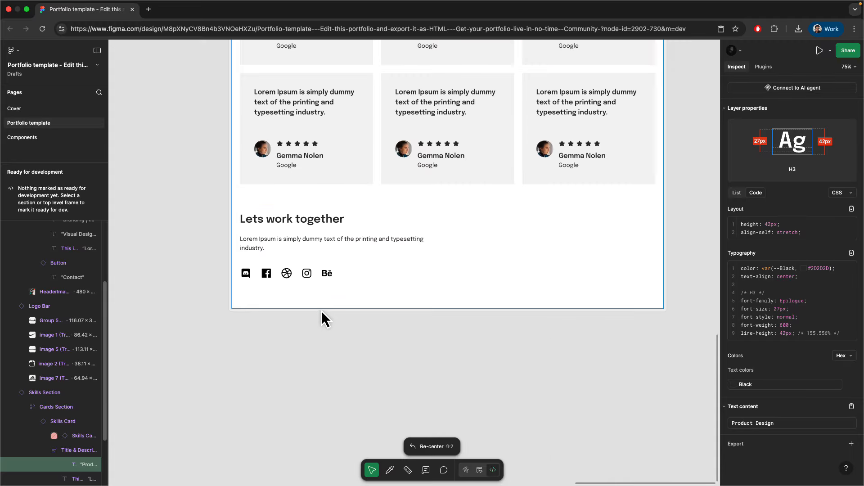
{"action": "scroll", "coordinate": [323, 307], "scroll_direction": "up", "scroll_amount": 6}
{"action": "scroll", "coordinate": [308, 322], "scroll_direction": "down", "scroll_amount": 5}
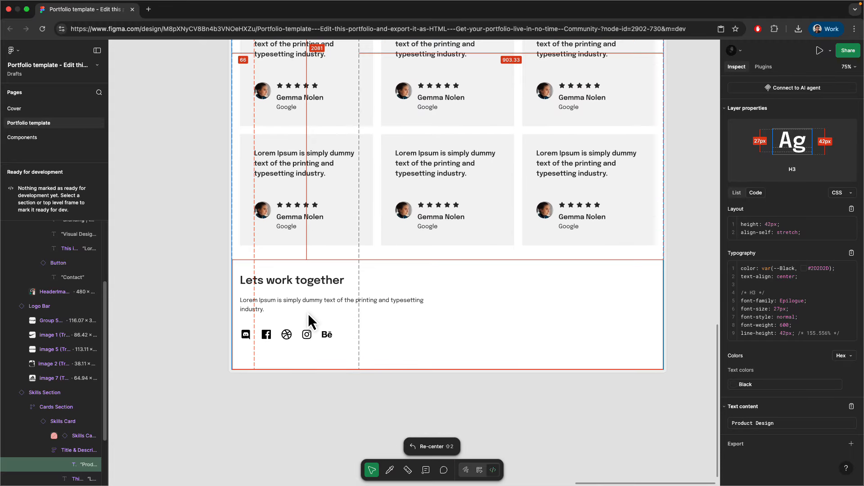
{"action": "scroll", "coordinate": [342, 275], "scroll_direction": "up", "scroll_amount": 15}
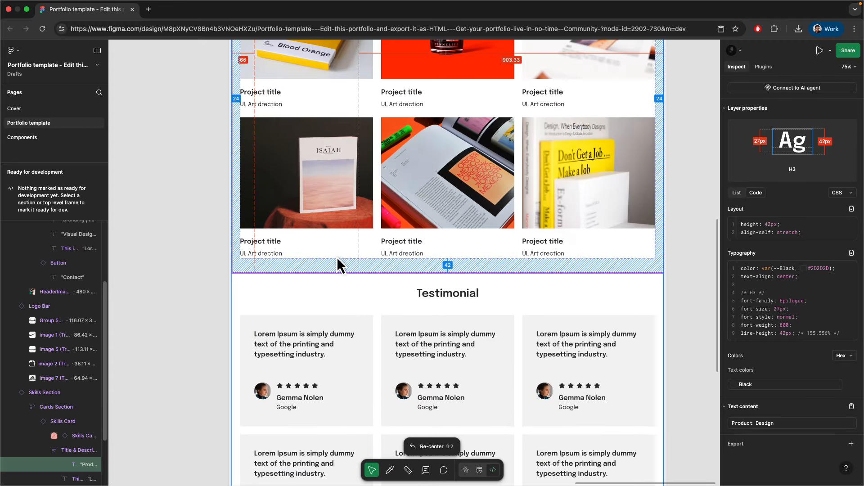
{"action": "scroll", "coordinate": [347, 322], "scroll_direction": "up", "scroll_amount": 5}
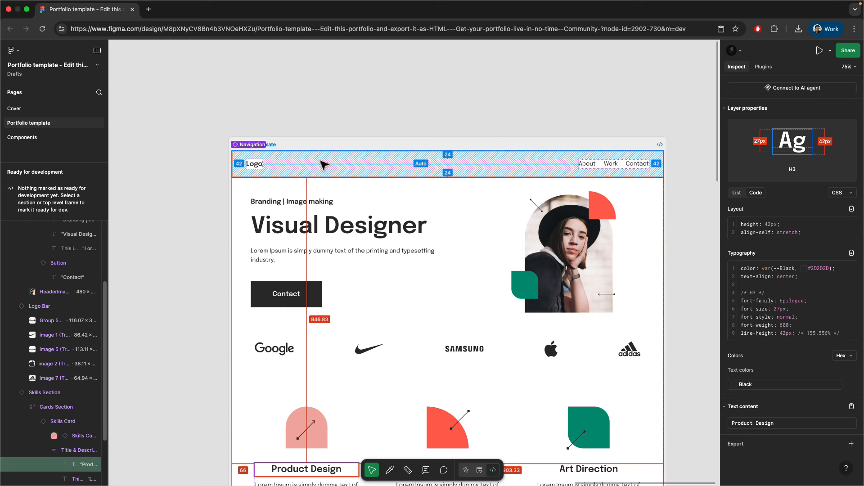
{"action": "scroll", "coordinate": [380, 231], "scroll_direction": "down", "scroll_amount": 12}
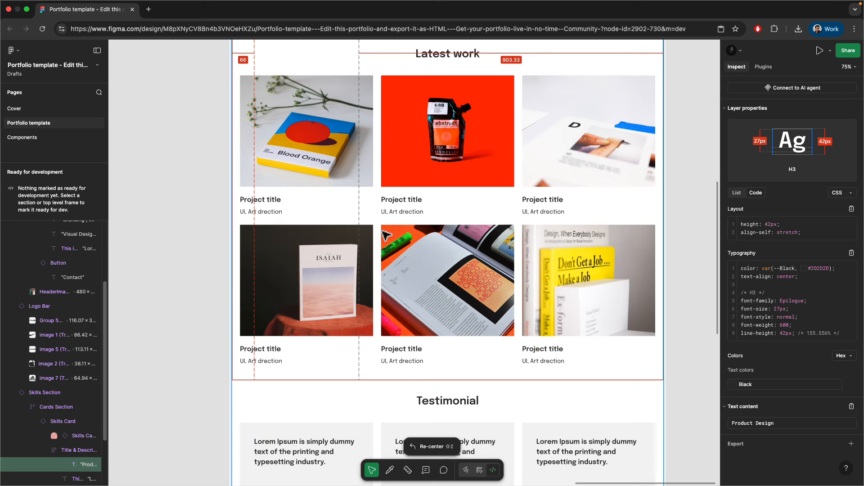
{"action": "scroll", "coordinate": [385, 236], "scroll_direction": "up", "scroll_amount": 1}
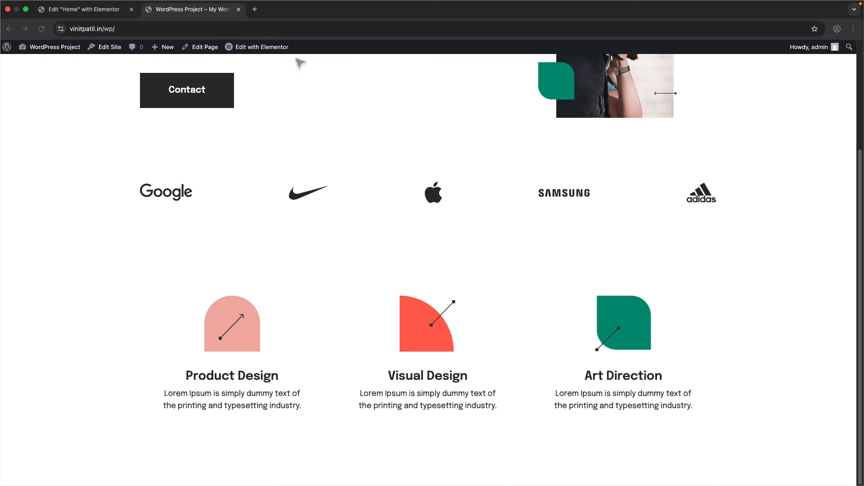
{"action": "left_click", "coordinate": [112, 13]}
{"action": "scroll", "coordinate": [443, 314], "scroll_direction": "down", "scroll_amount": 3}
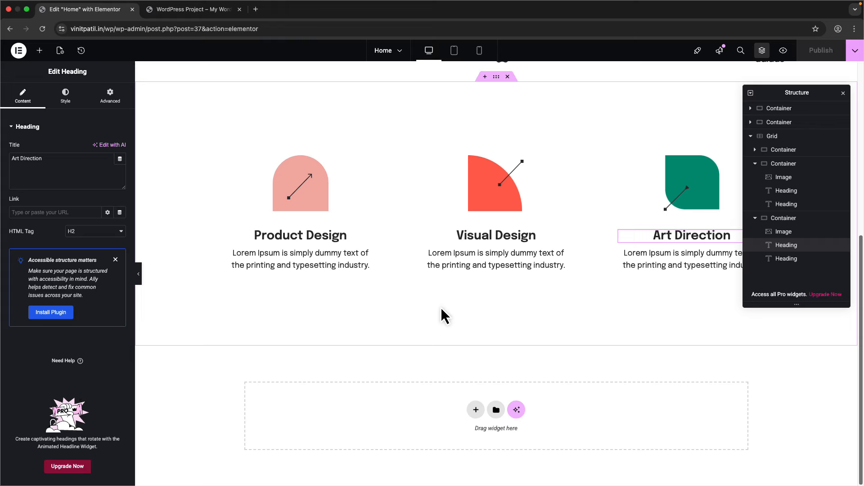
{"action": "left_click", "coordinate": [474, 410]}
{"action": "left_click", "coordinate": [457, 433]}
{"action": "left_click", "coordinate": [387, 429]}
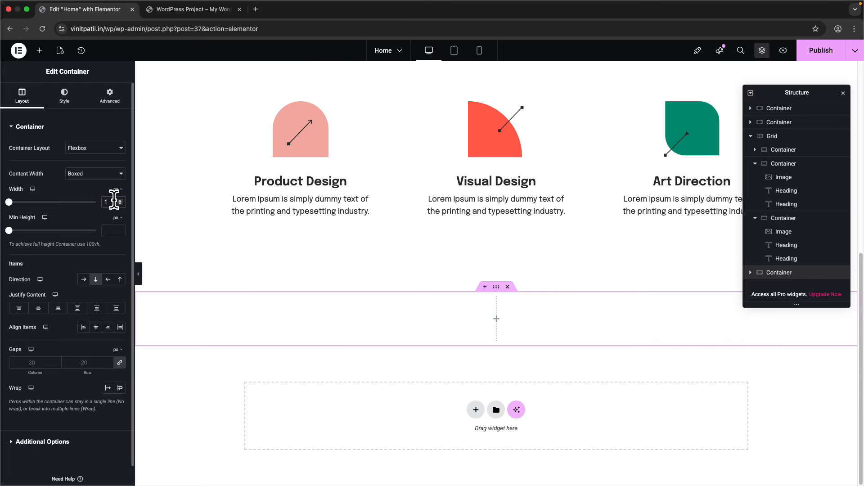
- Set the new container's right padding to 24, comparing against the Figma design
{"action": "left_click", "coordinate": [109, 96]}
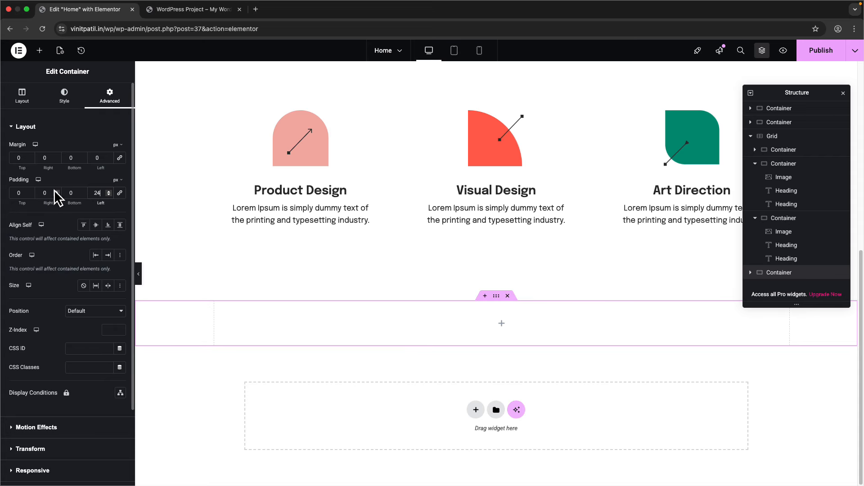
{"action": "type", "text": "24"}
{"action": "key", "text": "ctrl+Right"}
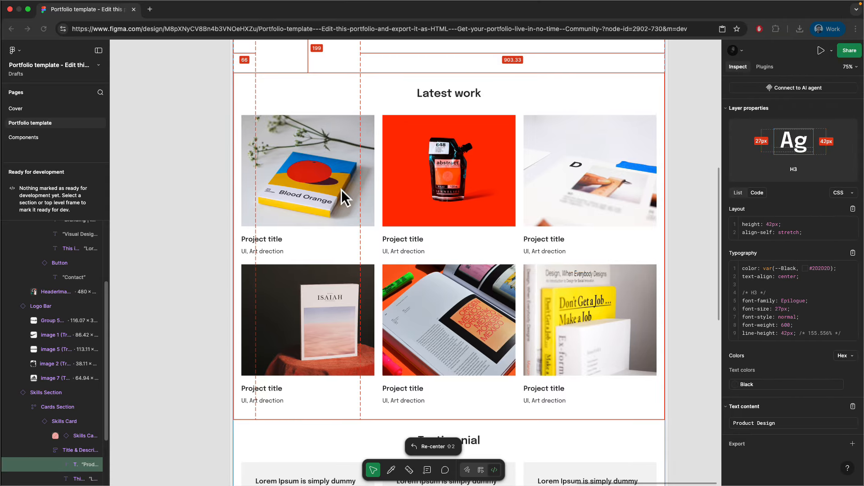
{"action": "scroll", "coordinate": [433, 97], "scroll_direction": "up", "scroll_amount": 2}
{"action": "key", "text": "ctrl+Left"}
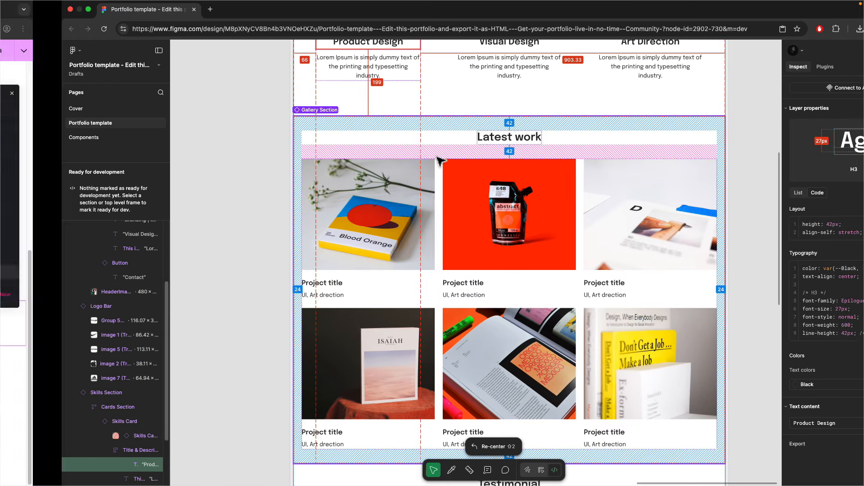
{"action": "scroll", "coordinate": [413, 239], "scroll_direction": "up", "scroll_amount": 5}
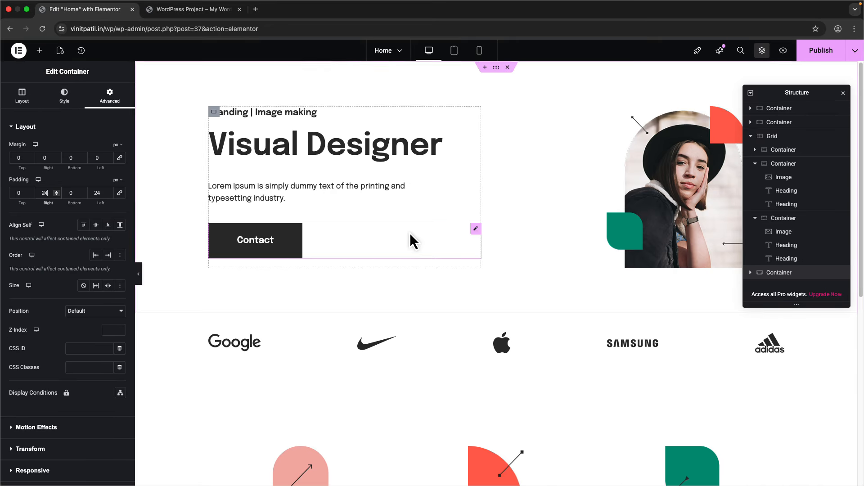
{"action": "scroll", "coordinate": [396, 242], "scroll_direction": "down", "scroll_amount": 4}
- Duplicate the Product Design heading and drag the copy into the new section
{"action": "right_click", "coordinate": [310, 265]}
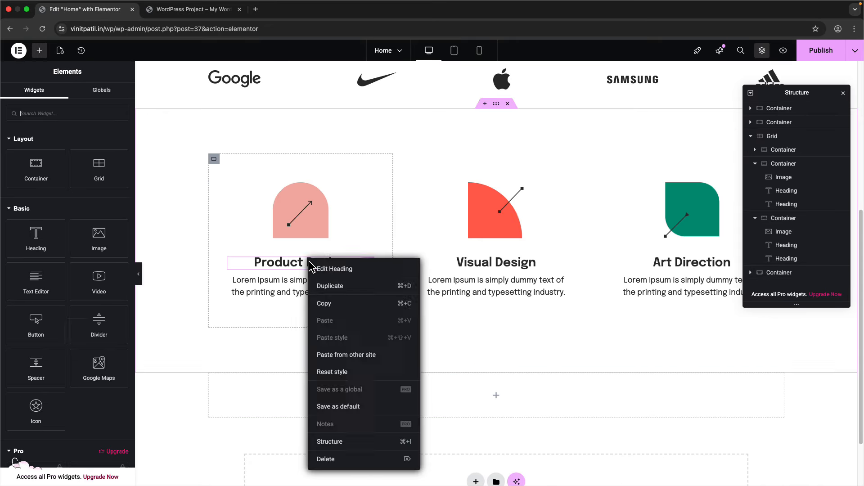
{"action": "left_click", "coordinate": [330, 287]}
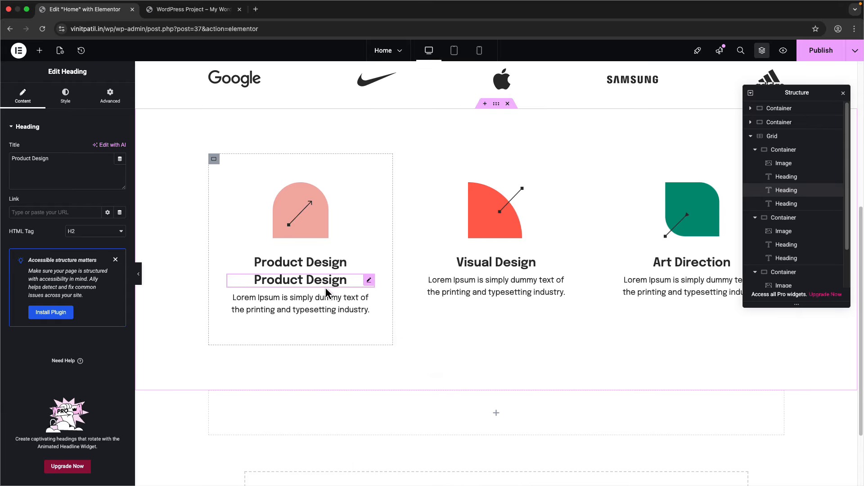
{"action": "left_click_drag", "start_coordinate": [310, 334], "coordinate": [463, 386]}
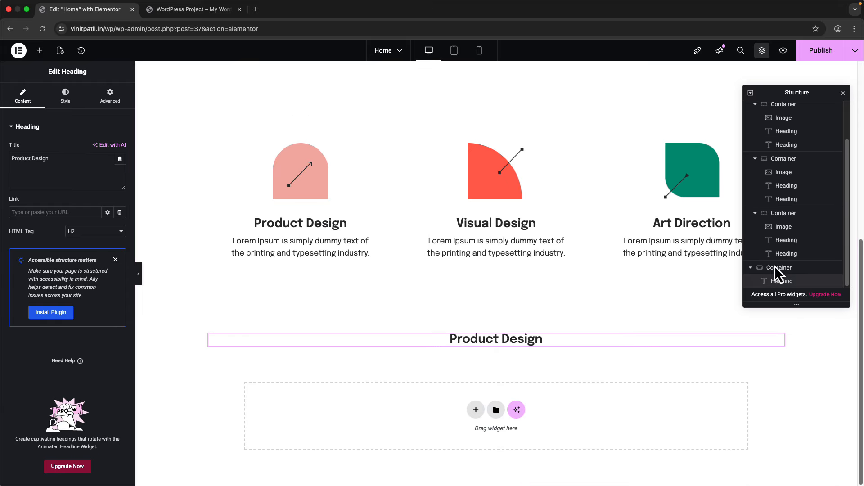
{"action": "scroll", "coordinate": [778, 225], "scroll_direction": "up", "scroll_amount": 2}
{"action": "left_click", "coordinate": [750, 136]}
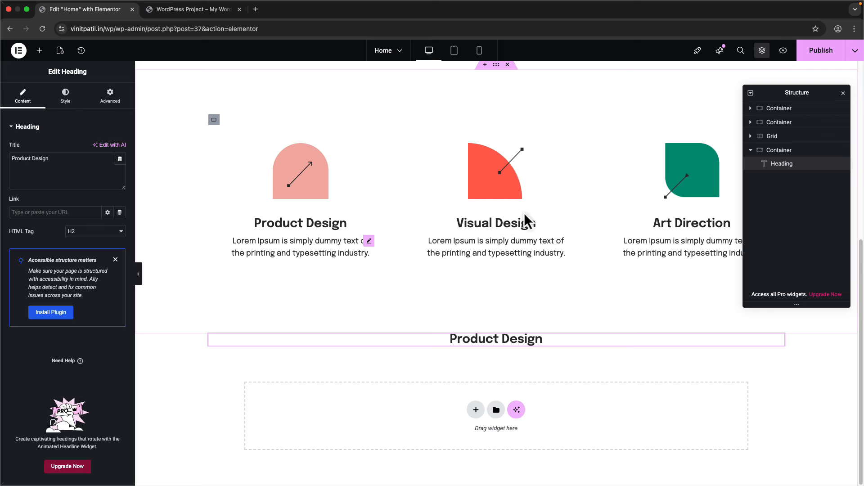
- Copy the Product Design heading, paste it into the new container, and delete the extra duplicate
{"action": "right_click", "coordinate": [314, 224]}
{"action": "left_click", "coordinate": [331, 268]}
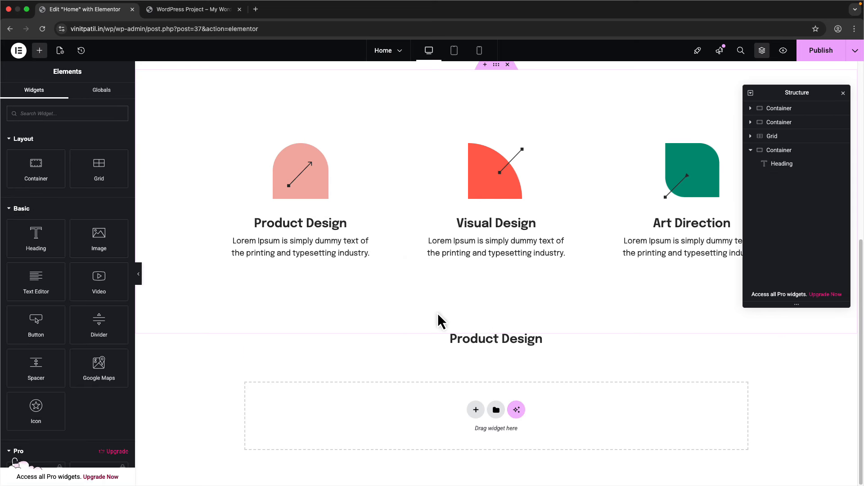
{"action": "left_click", "coordinate": [501, 339]}
{"action": "right_click", "coordinate": [500, 336]}
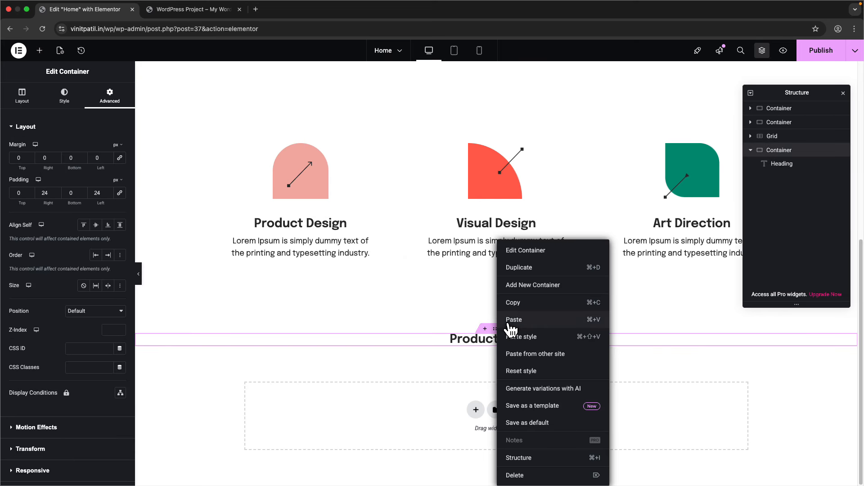
{"action": "left_click", "coordinate": [514, 320]}
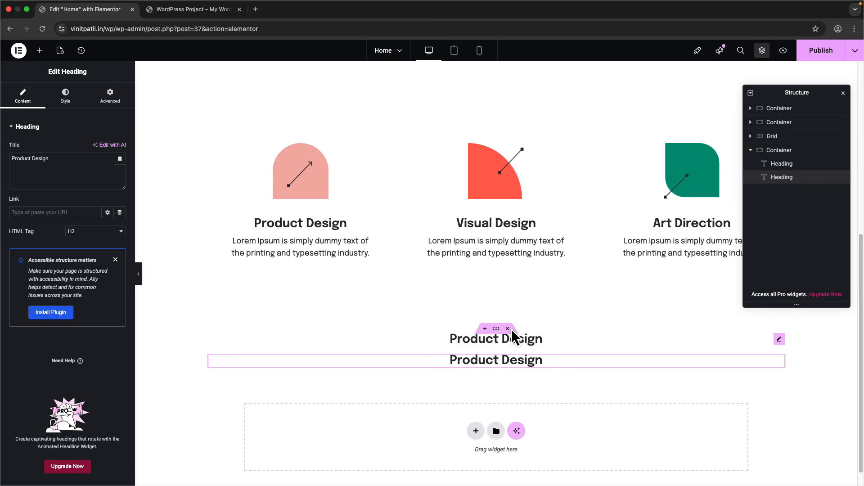
{"action": "right_click", "coordinate": [783, 177]}
{"action": "left_click", "coordinate": [774, 379]}
{"action": "key", "text": "ctrl+Right"}
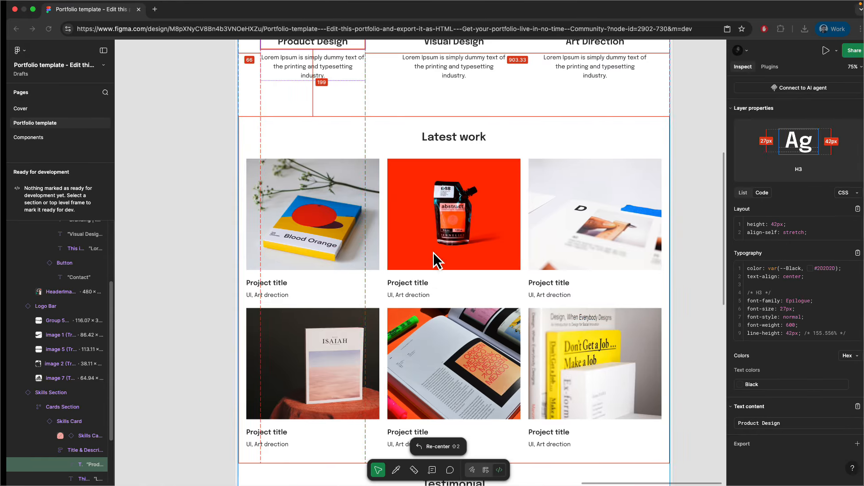
- Match Figma's Latest work heading by setting the copied heading's font size to 32
{"action": "left_click", "coordinate": [488, 420]}
{"action": "left_click", "coordinate": [450, 135]}
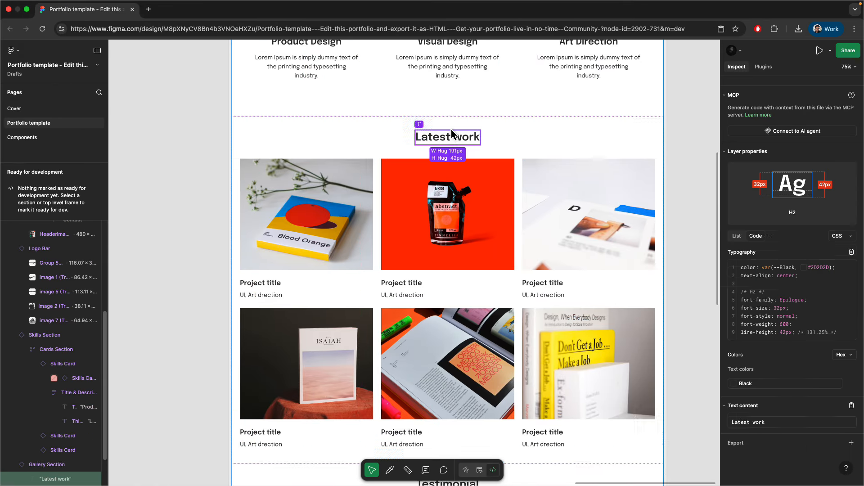
{"action": "key", "text": "ctrl+Left"}
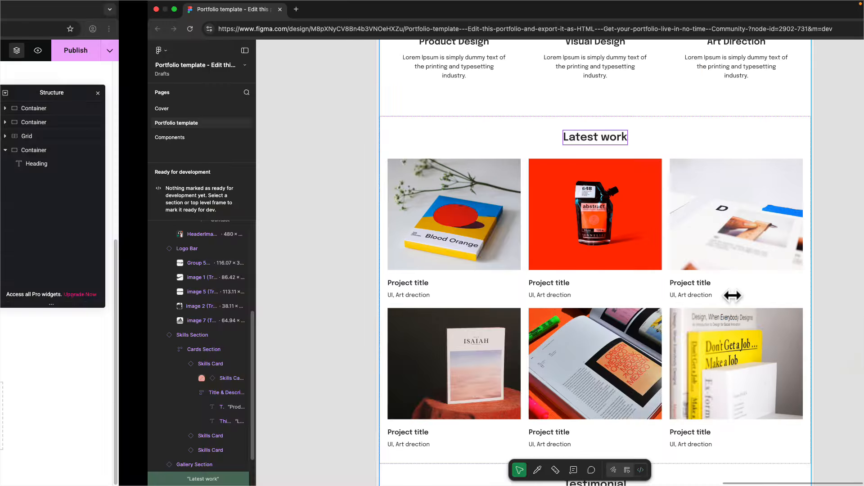
{"action": "left_click", "coordinate": [471, 341]}
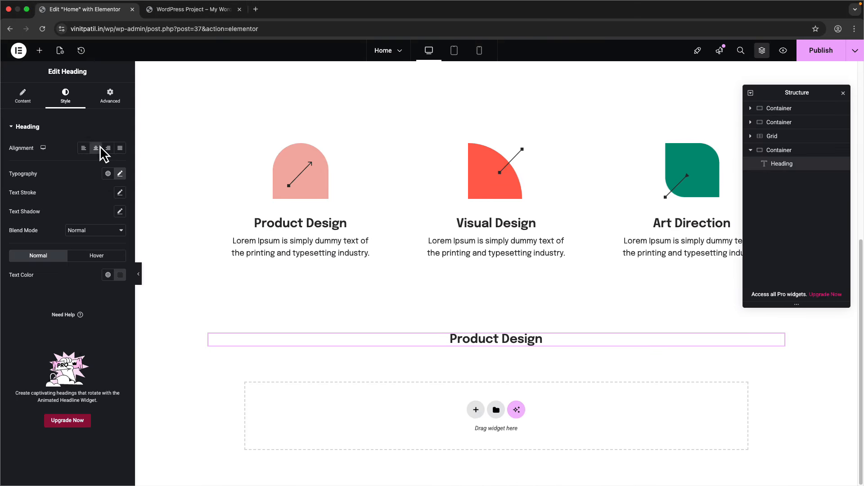
{"action": "left_click", "coordinate": [121, 174]}
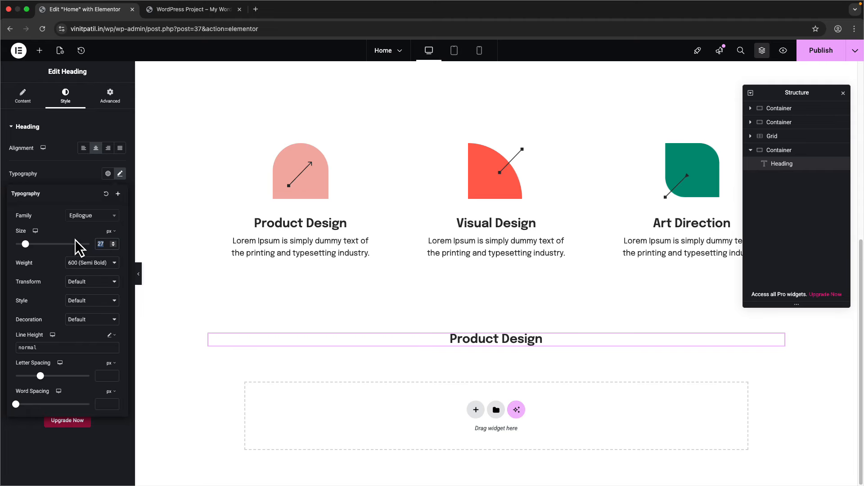
{"action": "type", "text": "32"}
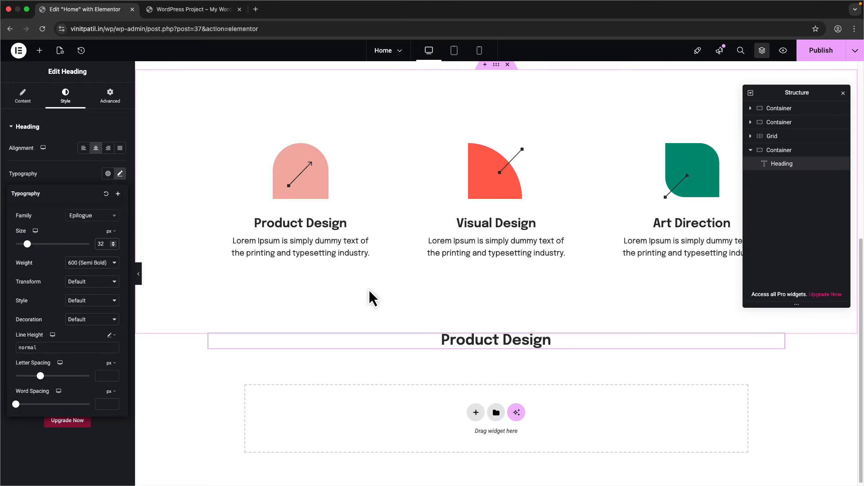
{"action": "scroll", "coordinate": [369, 291], "scroll_direction": "down", "scroll_amount": 1}
- Retitle the heading 'Latest Work' and add an empty container beneath it
{"action": "key", "text": "ctrl+Right"}
{"action": "key", "text": "ctrl+Left"}
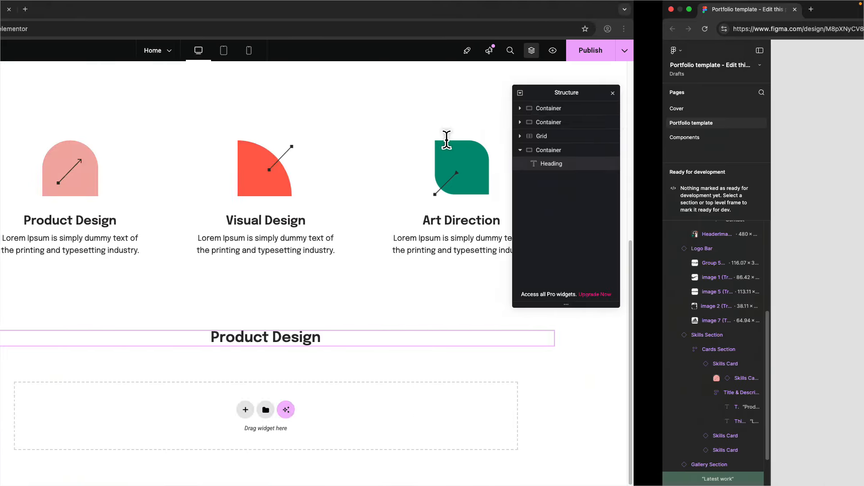
{"action": "left_click", "coordinate": [25, 99]}
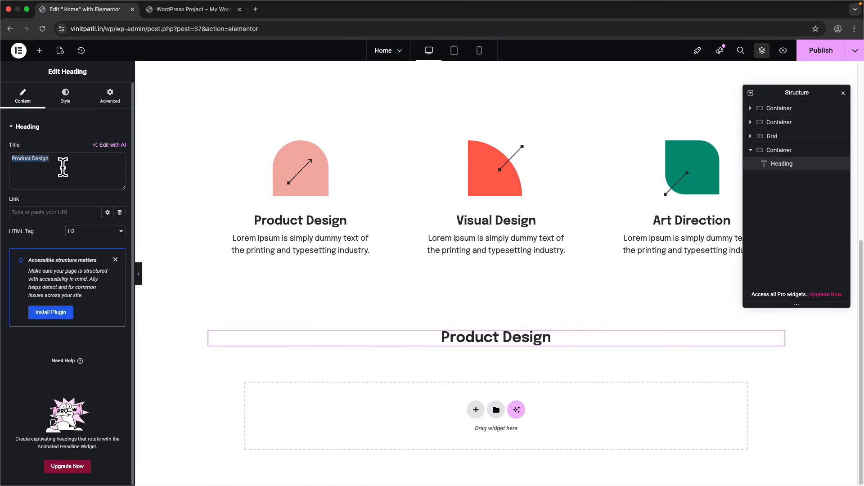
{"action": "type", "text": "Latest Work"}
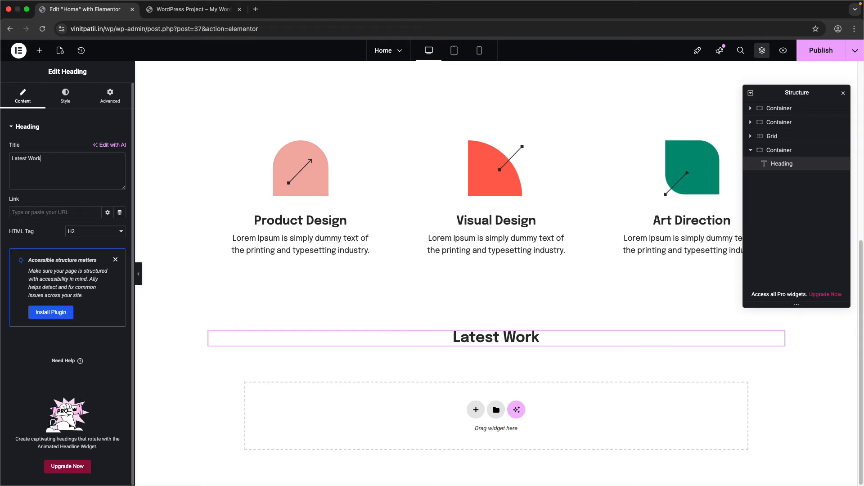
{"action": "left_click", "coordinate": [38, 51]}
{"action": "left_click", "coordinate": [42, 170]}
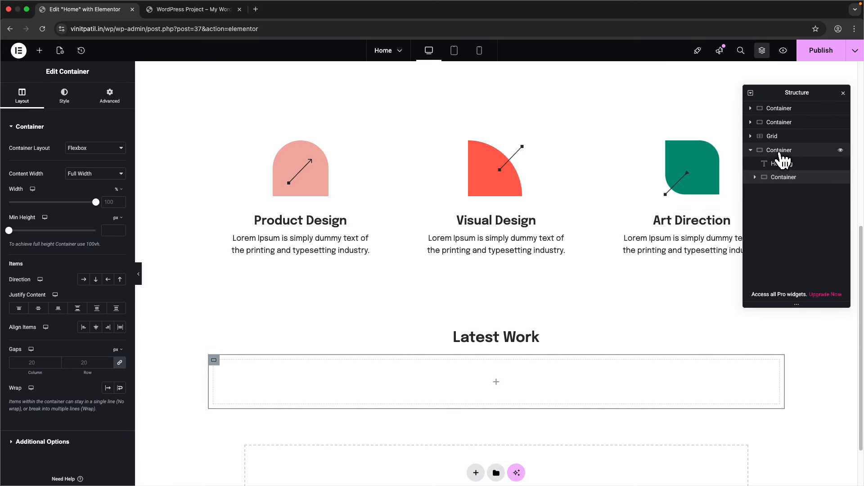
- Set the padding and margin of the empty box under Latest Work to zero
{"action": "left_click", "coordinate": [752, 152]}
{"action": "left_click", "coordinate": [751, 152]}
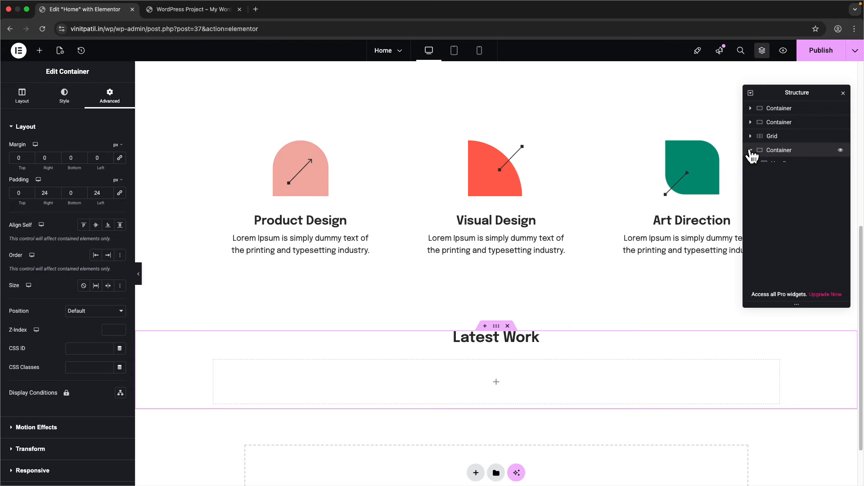
{"action": "scroll", "coordinate": [451, 373], "scroll_direction": "down", "scroll_amount": 2}
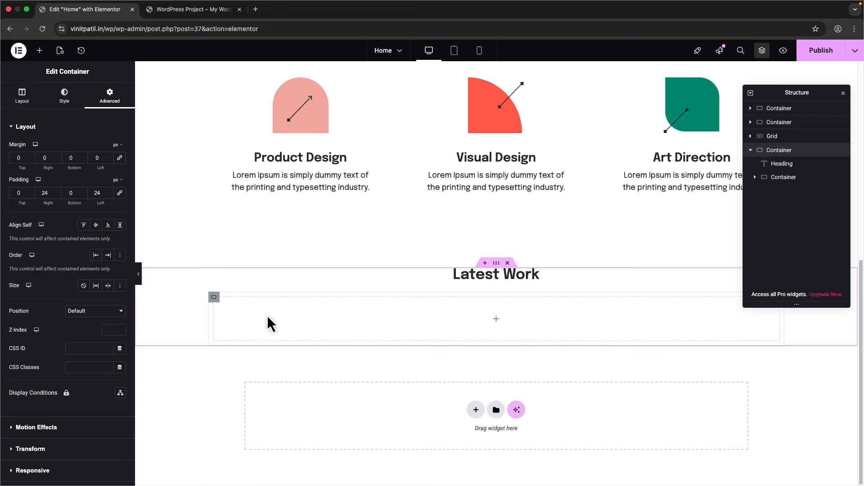
{"action": "left_click", "coordinate": [214, 298]}
{"action": "left_click", "coordinate": [109, 103]}
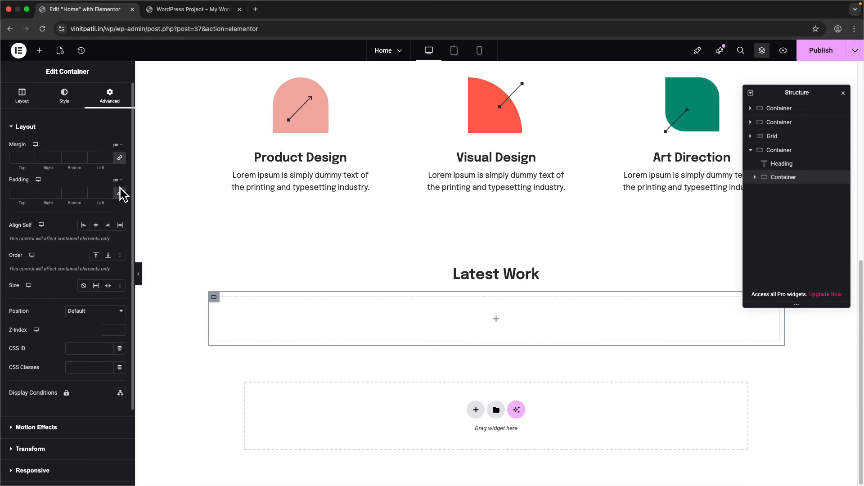
{"action": "left_click", "coordinate": [119, 192]}
{"action": "left_click", "coordinate": [120, 159]}
- Make the inner box a grid with 3 columns and 2 rows
{"action": "key", "text": "ctrl+Right"}
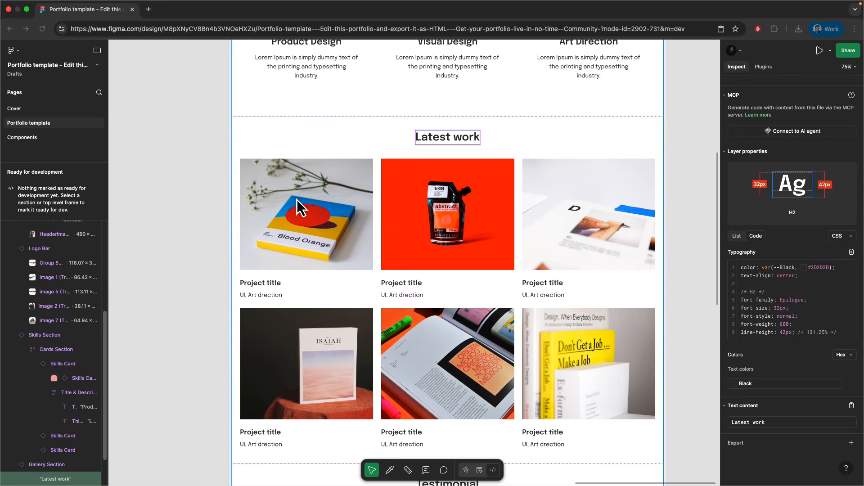
{"action": "scroll", "coordinate": [347, 180], "scroll_direction": "down", "scroll_amount": 3}
{"action": "scroll", "coordinate": [322, 171], "scroll_direction": "up", "scroll_amount": 1}
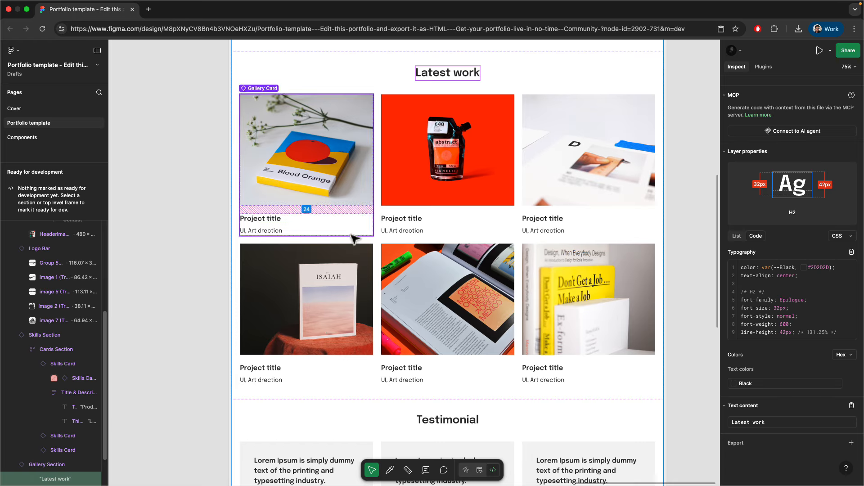
{"action": "key", "text": "ctrl+Left"}
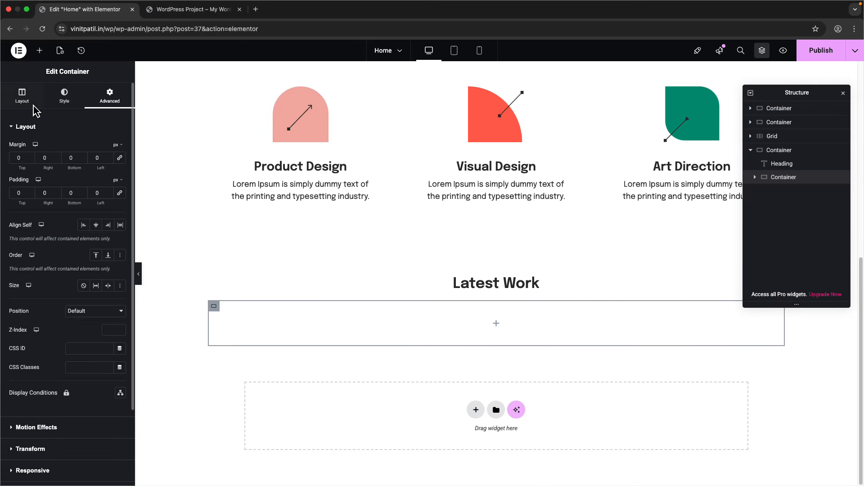
{"action": "left_click", "coordinate": [21, 96]}
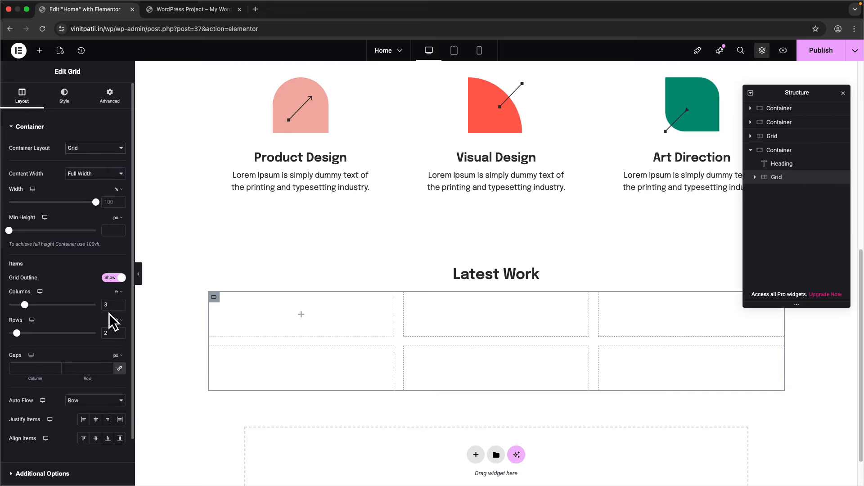
{"action": "double_click", "coordinate": [104, 333]}
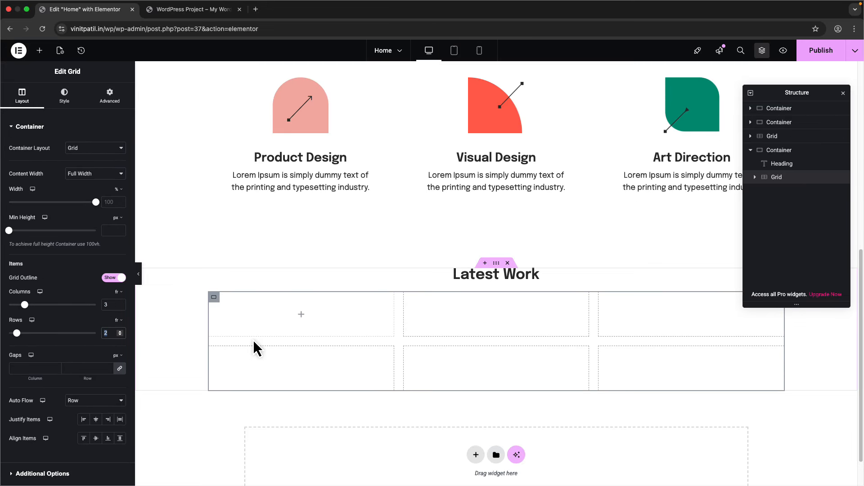
{"action": "key", "text": "ctrl+Right"}
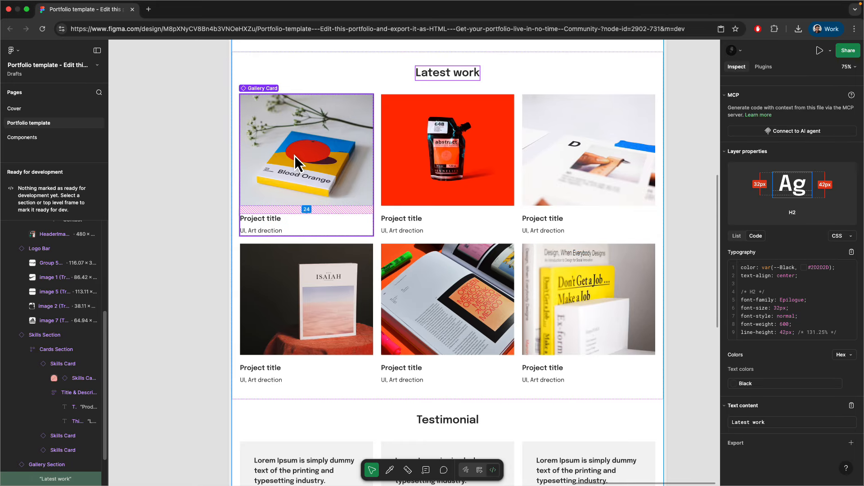
{"action": "key", "text": "ctrl+Left"}
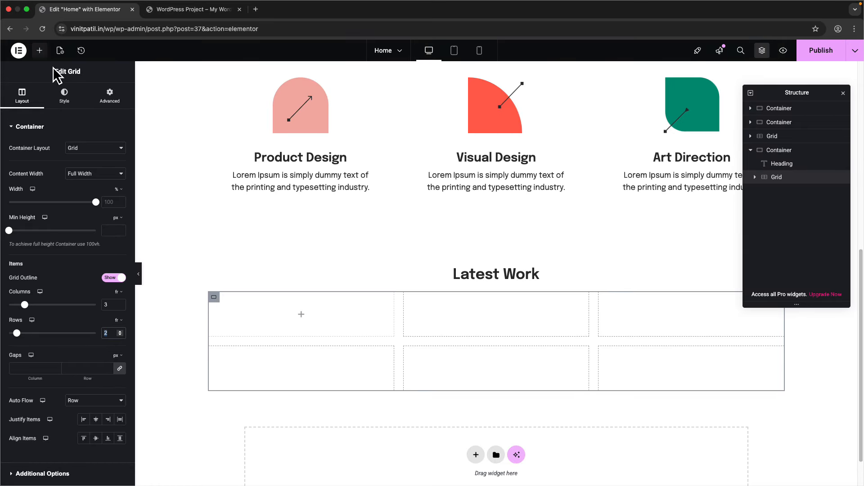
- Drag a new Container widget into the first grid cell
{"action": "left_click", "coordinate": [40, 50]}
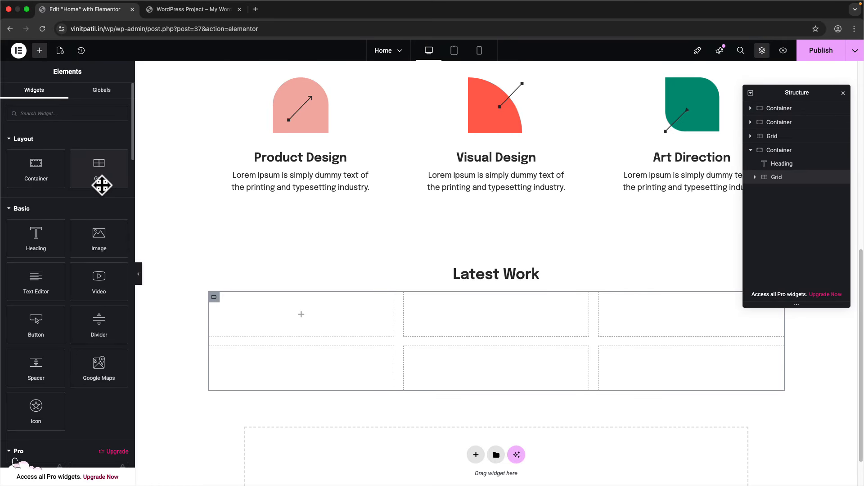
{"action": "left_click_drag", "start_coordinate": [101, 185], "coordinate": [752, 181]}
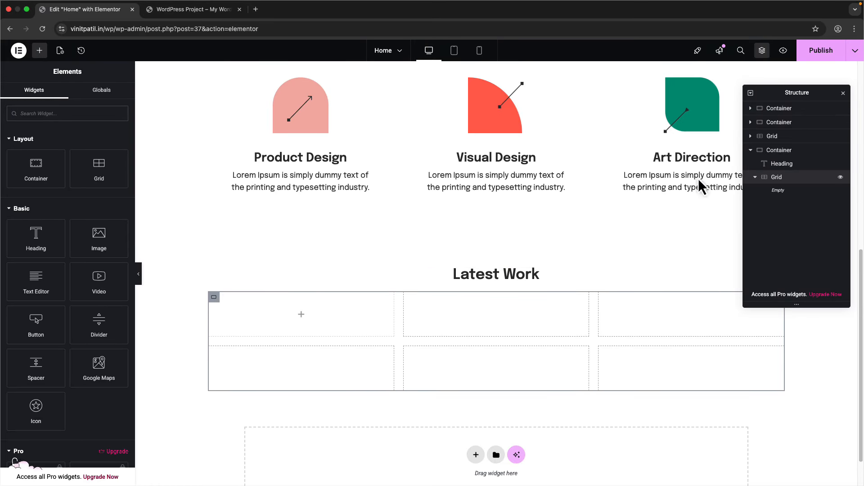
{"action": "left_click_drag", "start_coordinate": [40, 171], "coordinate": [270, 298]}
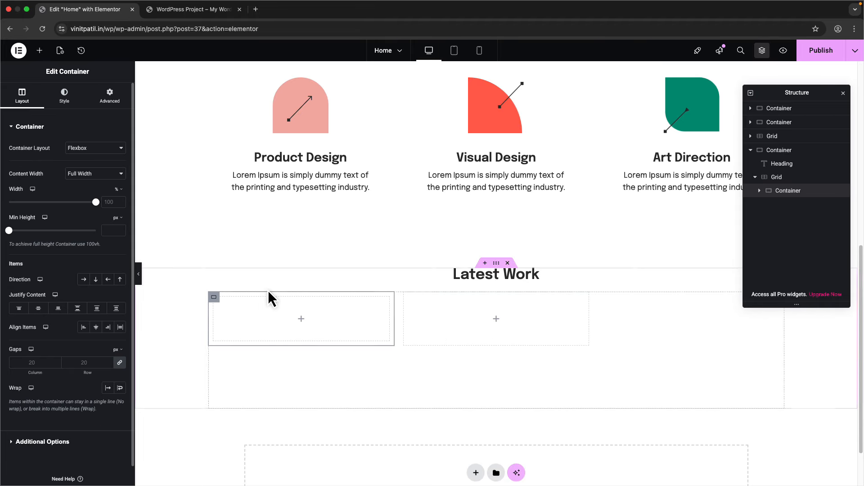
{"action": "left_click", "coordinate": [109, 96]}
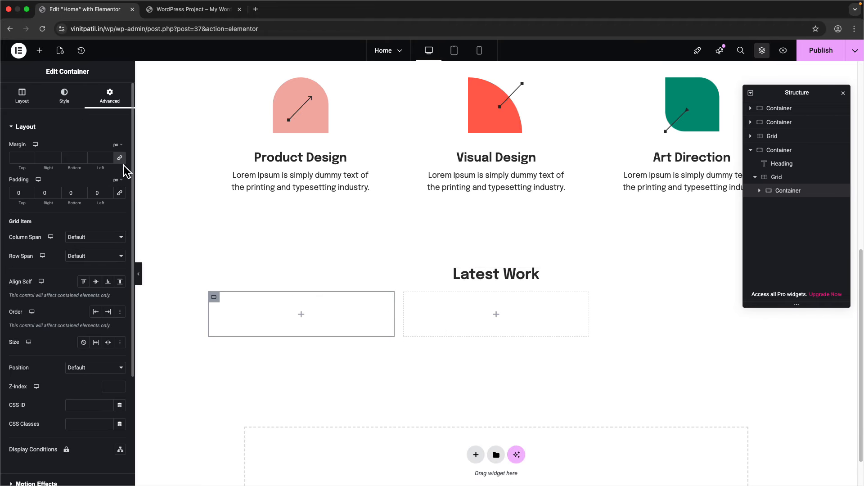
- Add an Image widget to the first cell showing the red abstract paint pouch photo
{"action": "left_click", "coordinate": [27, 97]}
{"action": "left_click", "coordinate": [39, 50]}
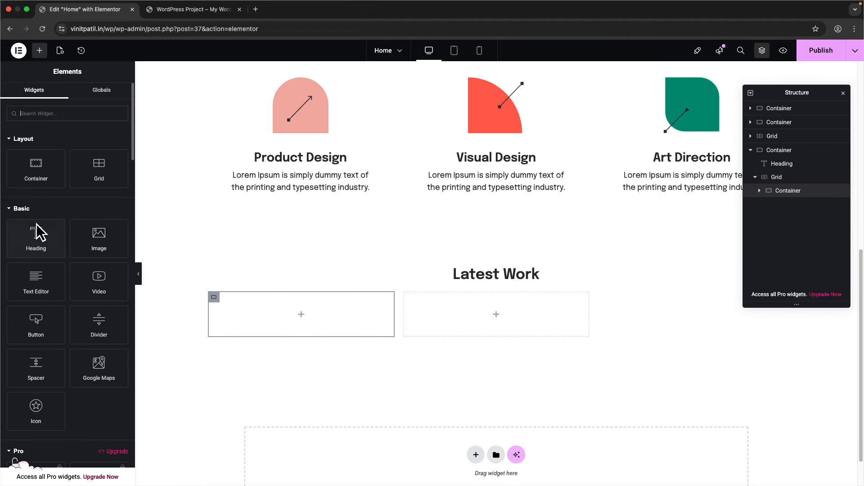
{"action": "left_click_drag", "start_coordinate": [86, 228], "coordinate": [299, 333]}
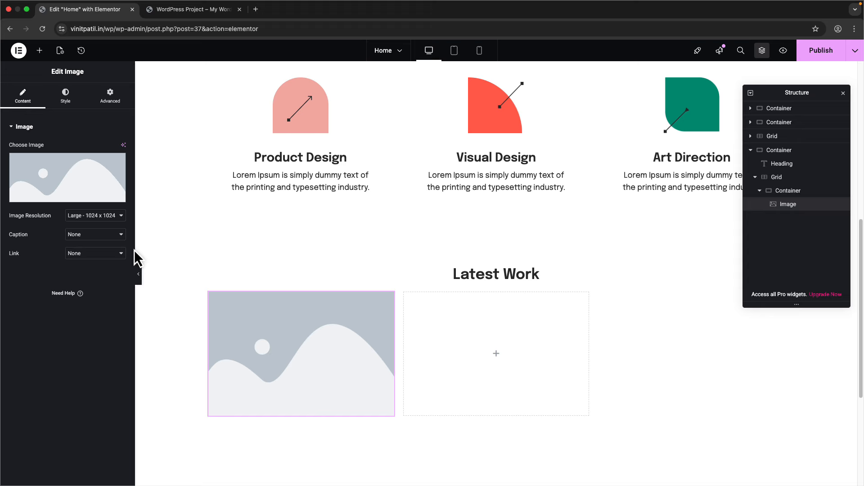
{"action": "left_click", "coordinate": [80, 216]}
{"action": "left_click", "coordinate": [77, 243]}
{"action": "left_click", "coordinate": [74, 187]}
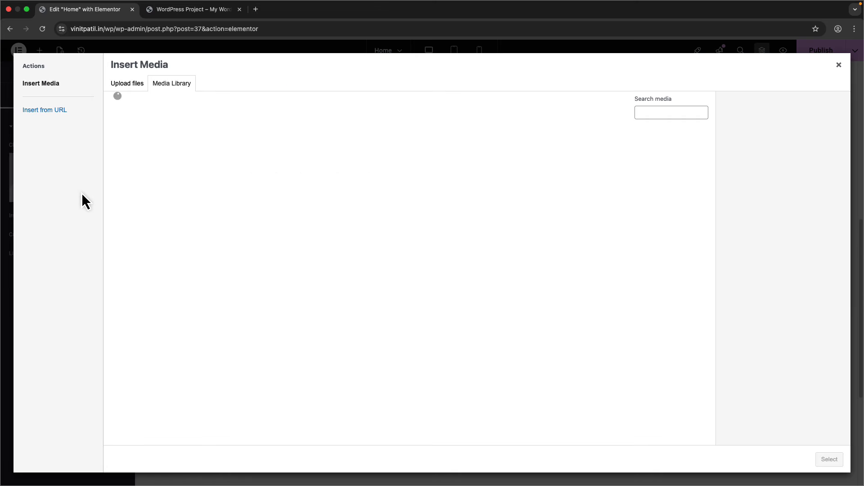
{"action": "left_click", "coordinate": [675, 160]}
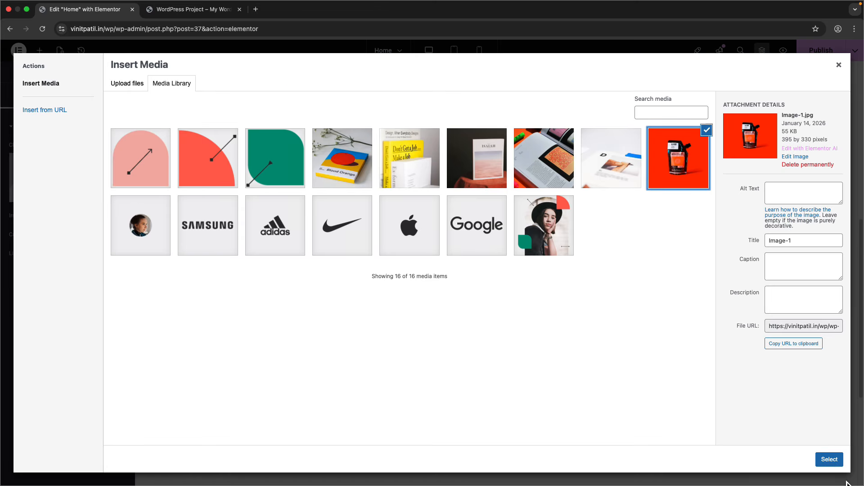
{"action": "left_click", "coordinate": [830, 459]}
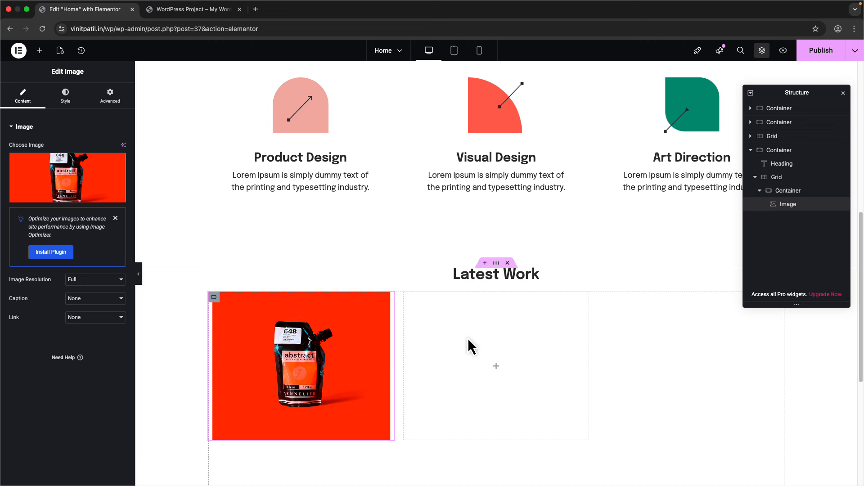
- Review the spacing settings of the image and its cell container
{"action": "left_click", "coordinate": [111, 96]}
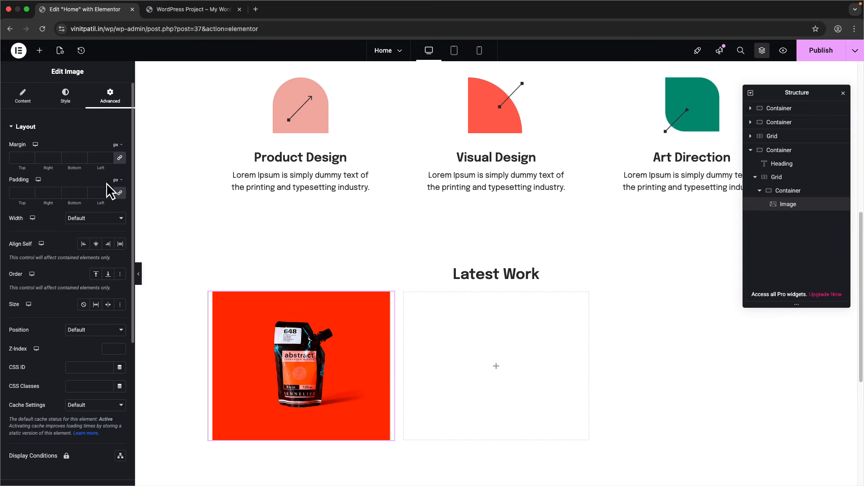
{"action": "left_click", "coordinate": [793, 190]}
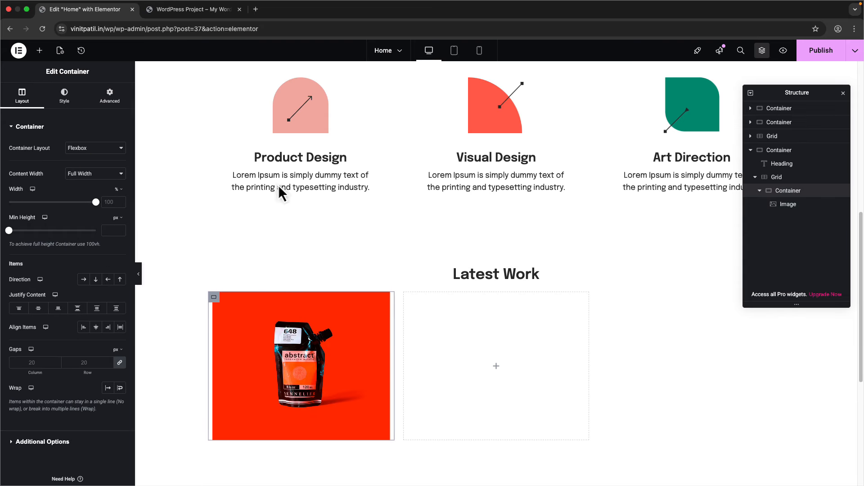
{"action": "left_click", "coordinate": [110, 98]}
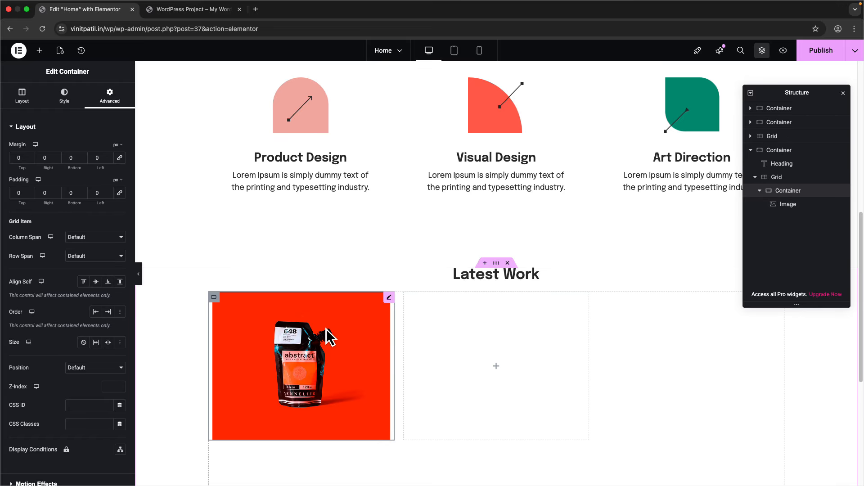
{"action": "left_click", "coordinate": [307, 357]}
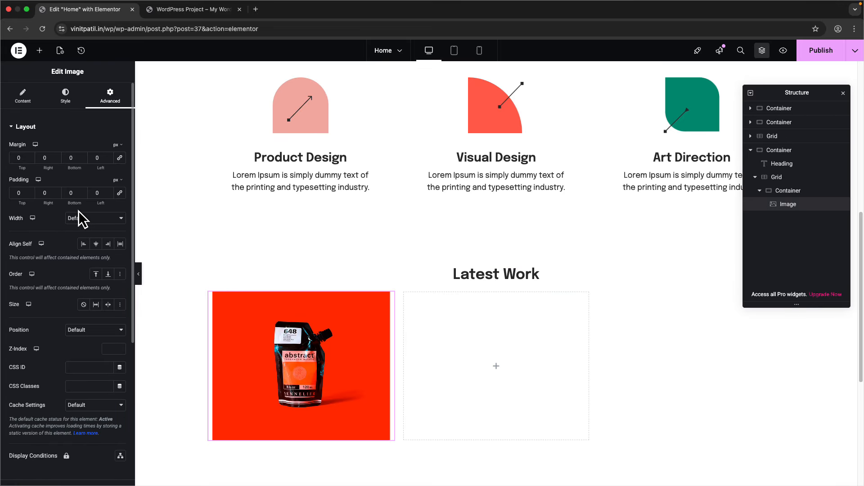
{"action": "left_click", "coordinate": [25, 97]}
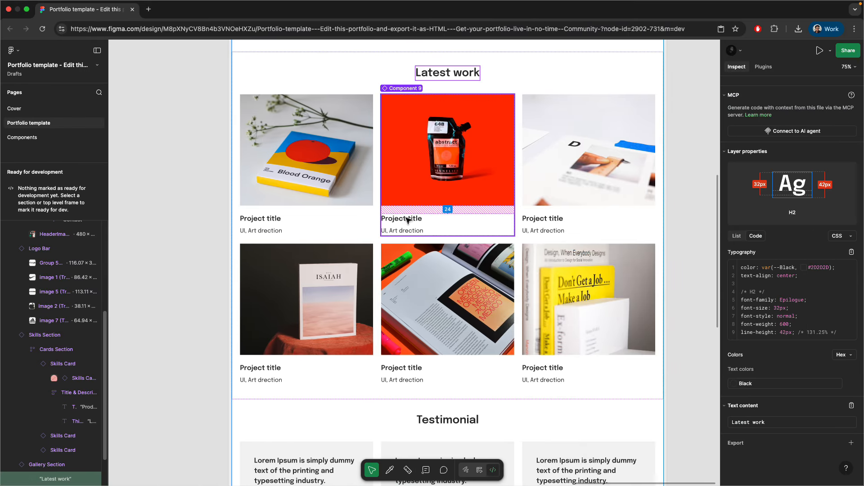
- Add an H3 heading under the paint pouch image
{"action": "left_click", "coordinate": [407, 220]}
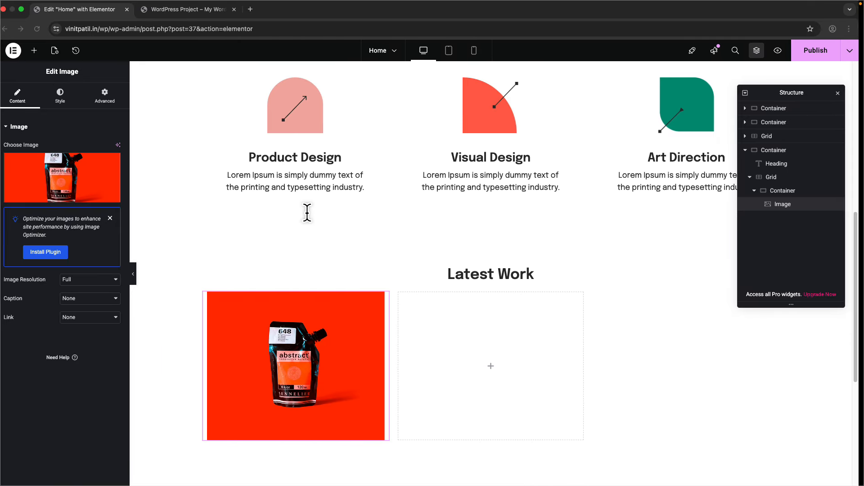
{"action": "scroll", "coordinate": [220, 224], "scroll_direction": "down", "scroll_amount": 1}
{"action": "left_click", "coordinate": [43, 54]}
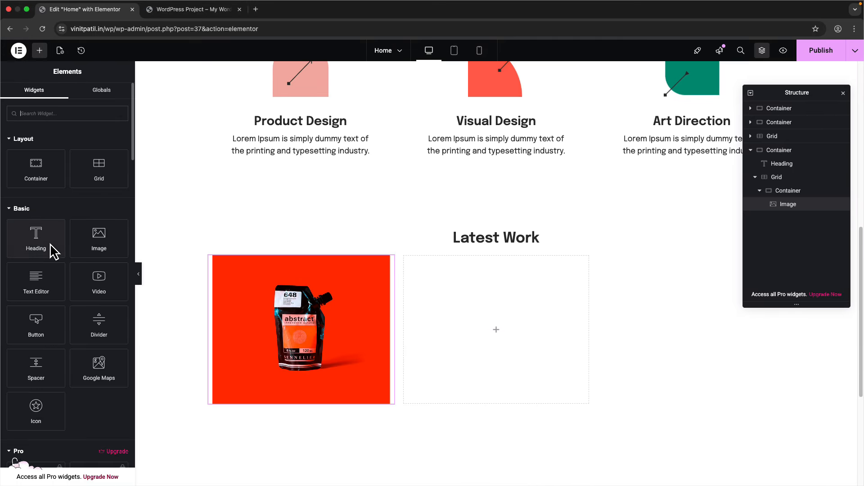
{"action": "left_click_drag", "start_coordinate": [52, 251], "coordinate": [291, 385]}
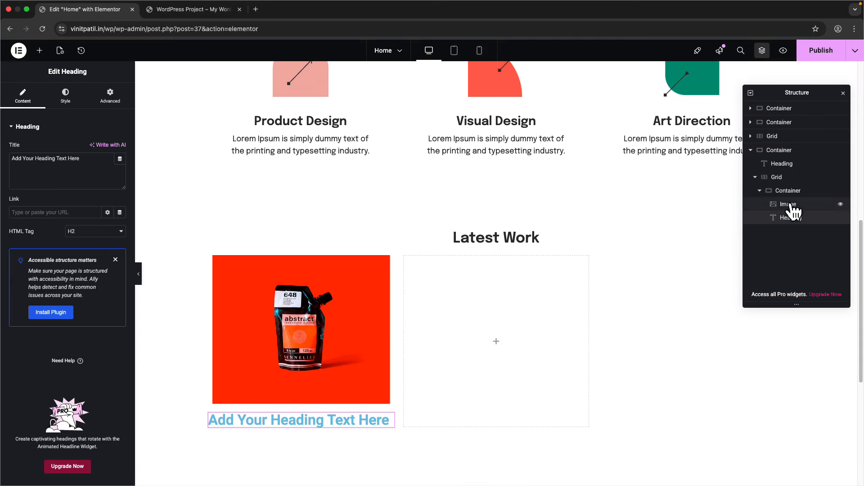
{"action": "left_click", "coordinate": [760, 191]}
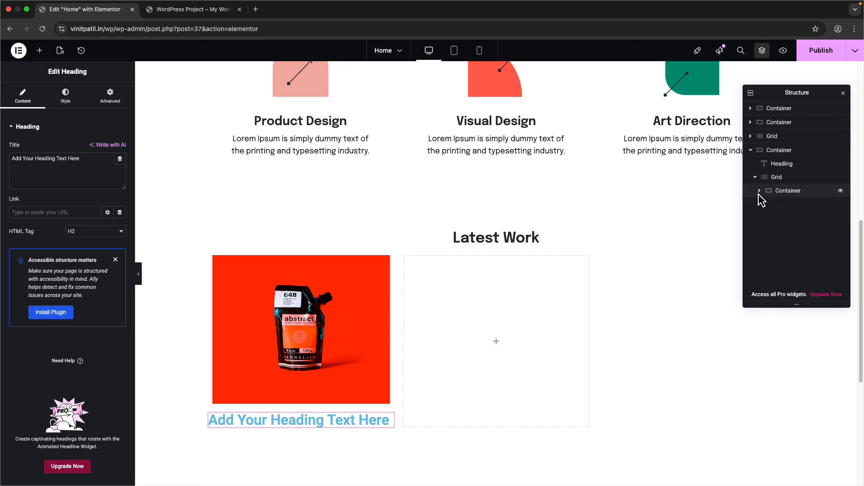
{"action": "left_click", "coordinate": [760, 191]}
{"action": "scroll", "coordinate": [662, 270], "scroll_direction": "down", "scroll_amount": 4}
{"action": "left_click", "coordinate": [90, 232]}
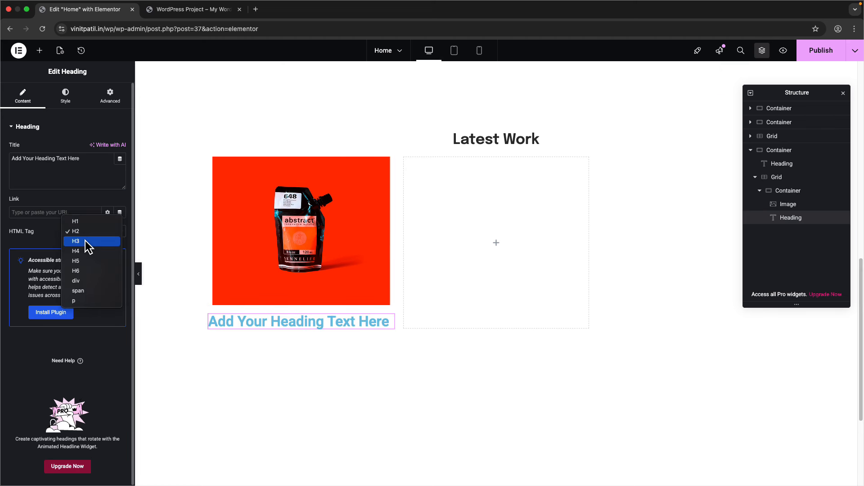
{"action": "left_click", "coordinate": [86, 243]}
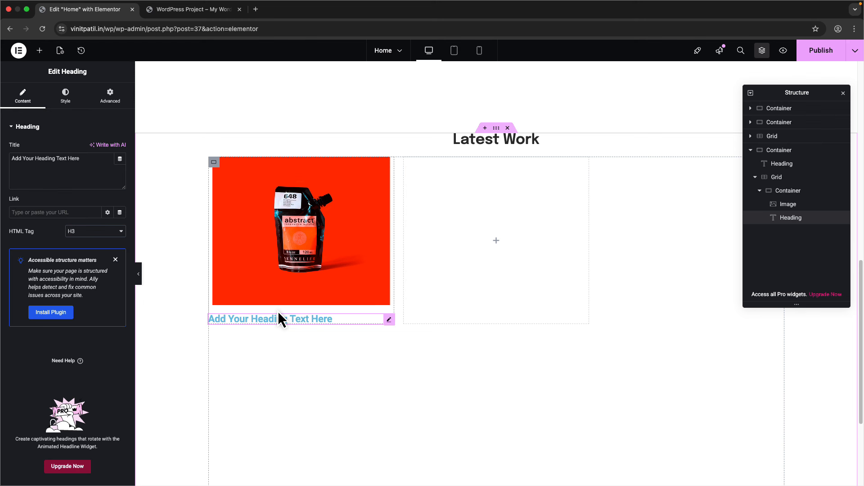
- Copy 'Project title' from the Figma card and paste it as the heading text
{"action": "key", "text": "ctrl+Right"}
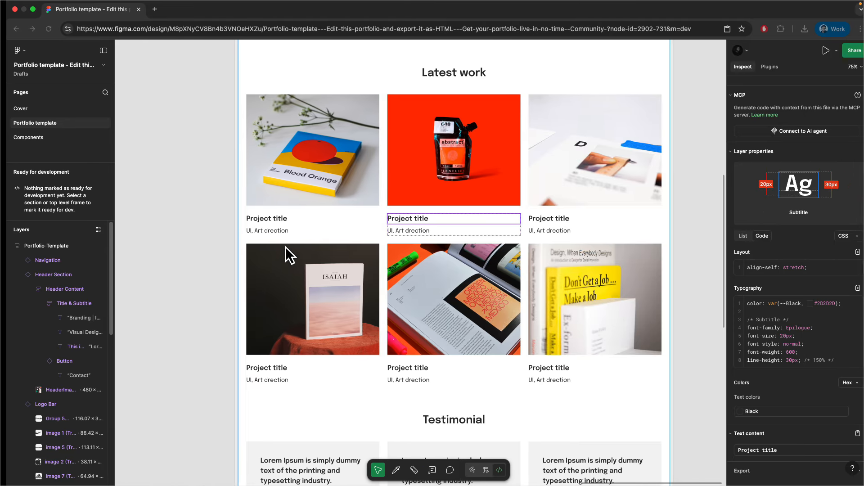
{"action": "left_click", "coordinate": [851, 433]}
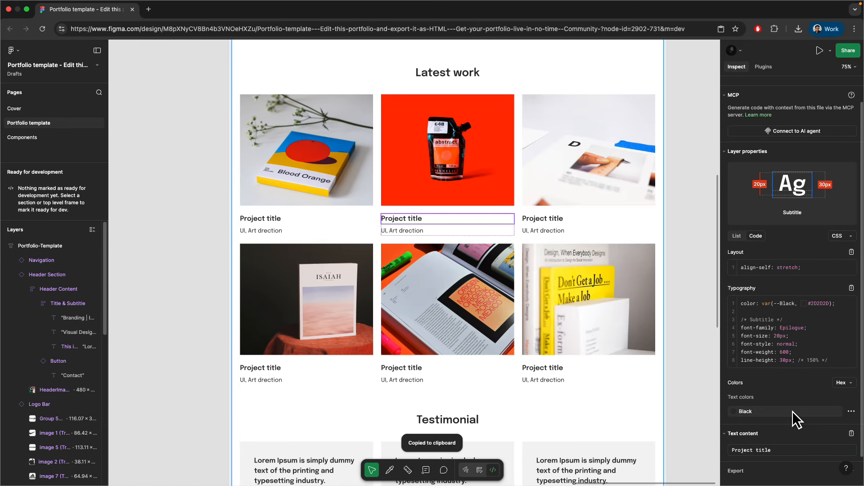
{"action": "key", "text": "ctrl+Left"}
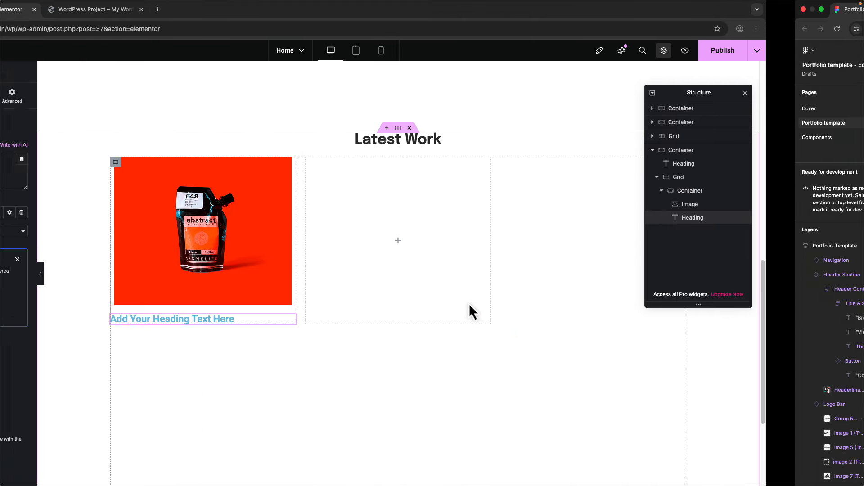
{"action": "left_click", "coordinate": [79, 161]}
{"action": "key", "text": "super+a"}
{"action": "key", "text": "super+v"}
- Style the heading with colour #2d2d2d, Epilogue font, size 24, custom line height
{"action": "left_click", "coordinate": [65, 96]}
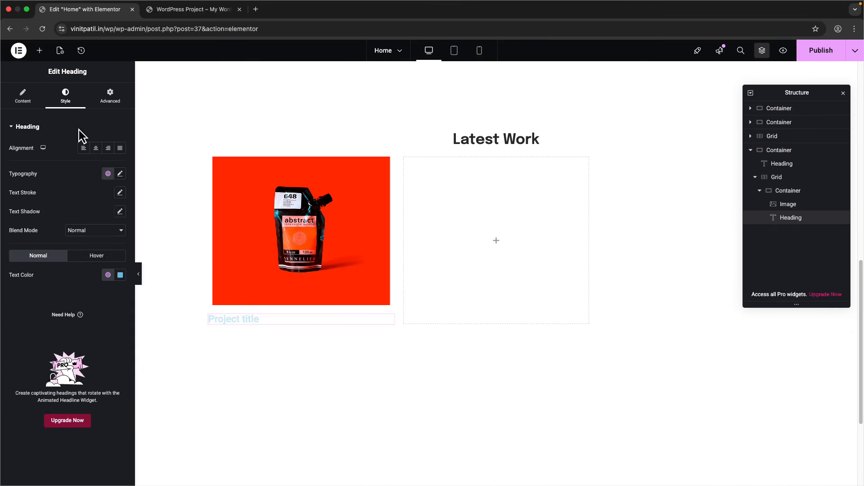
{"action": "left_click", "coordinate": [118, 275]}
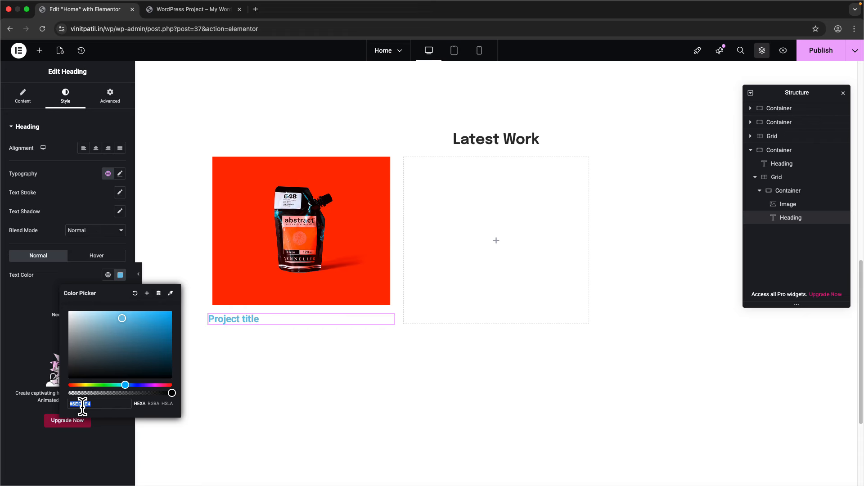
{"action": "type", "text": "2d2d2d"}
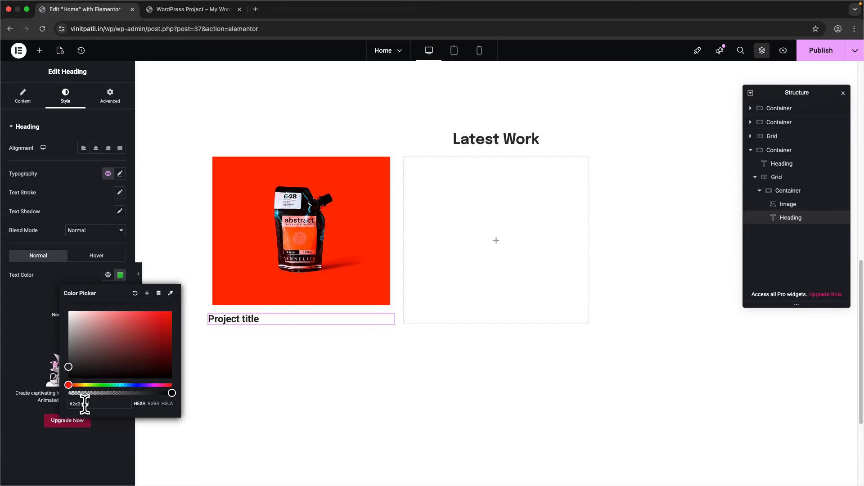
{"action": "left_click", "coordinate": [120, 174]}
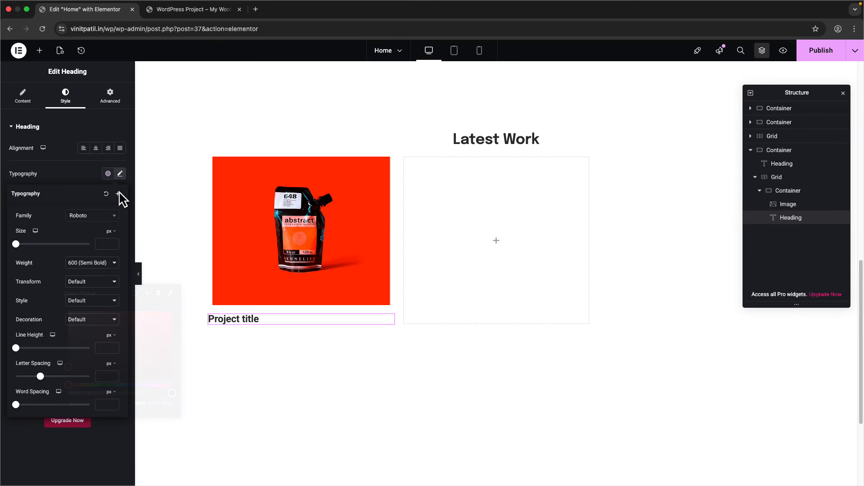
{"action": "left_click", "coordinate": [100, 220]}
{"action": "type", "text": "epil"}
{"action": "left_click", "coordinate": [98, 251]}
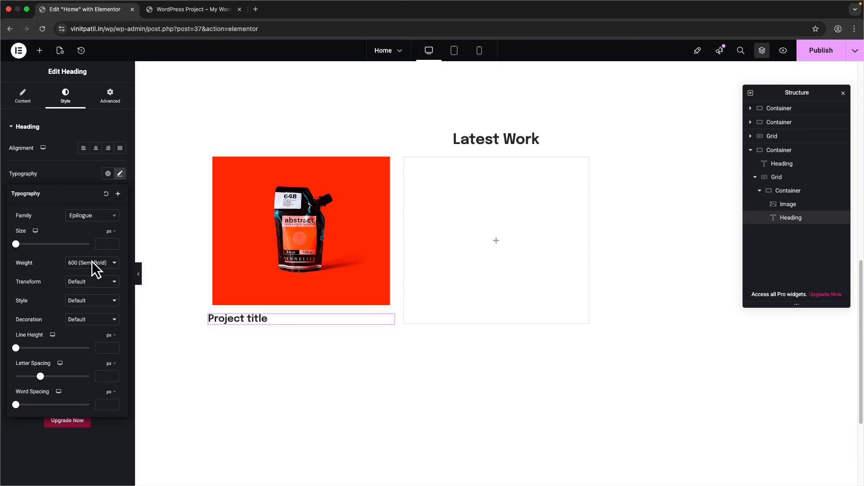
{"action": "type", "text": "24"}
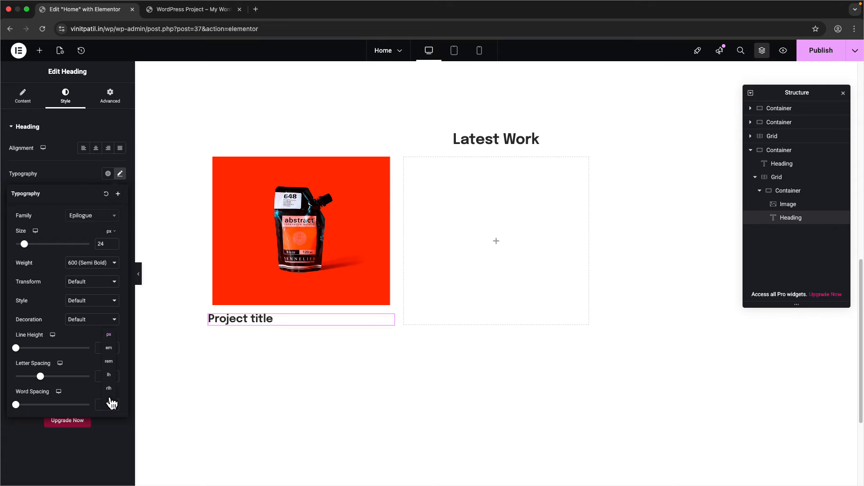
{"action": "left_click", "coordinate": [111, 401]}
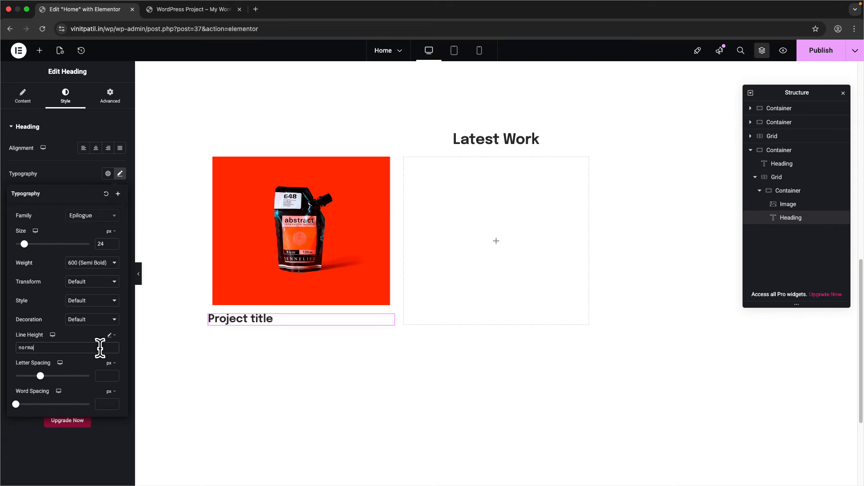
- Set the paint pouch image's width to 100% so it fills the card
{"action": "left_click", "coordinate": [303, 251]}
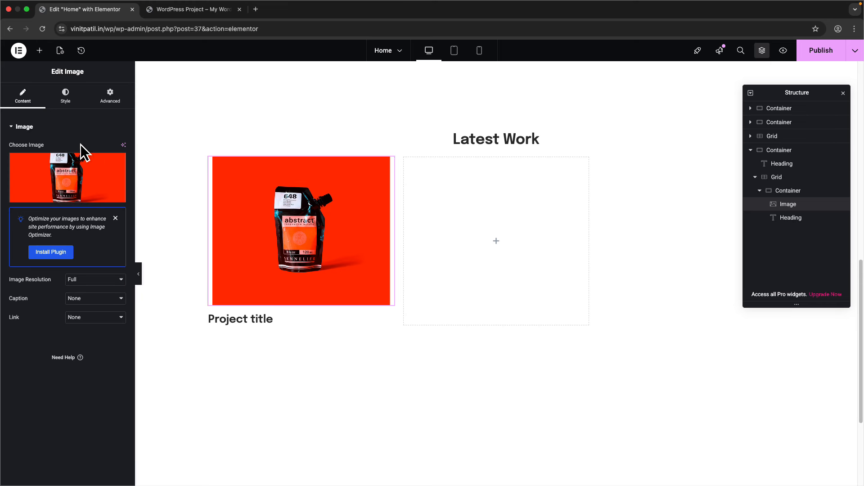
{"action": "left_click", "coordinate": [76, 107]}
{"action": "left_click", "coordinate": [116, 176]}
{"action": "type", "text": "100"}
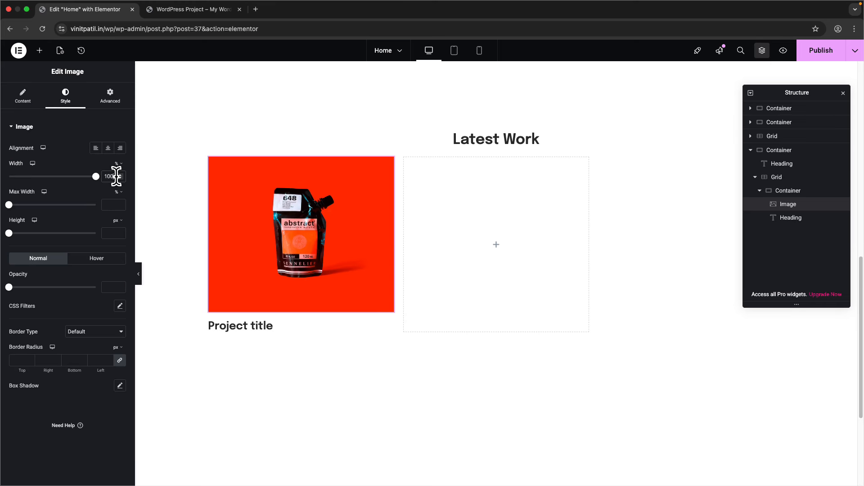
{"action": "left_click", "coordinate": [790, 190]}
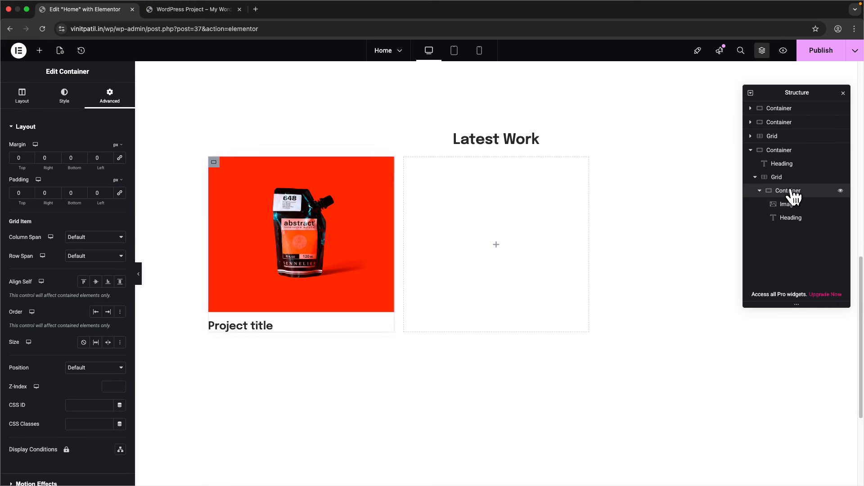
{"action": "left_click", "coordinate": [788, 204]}
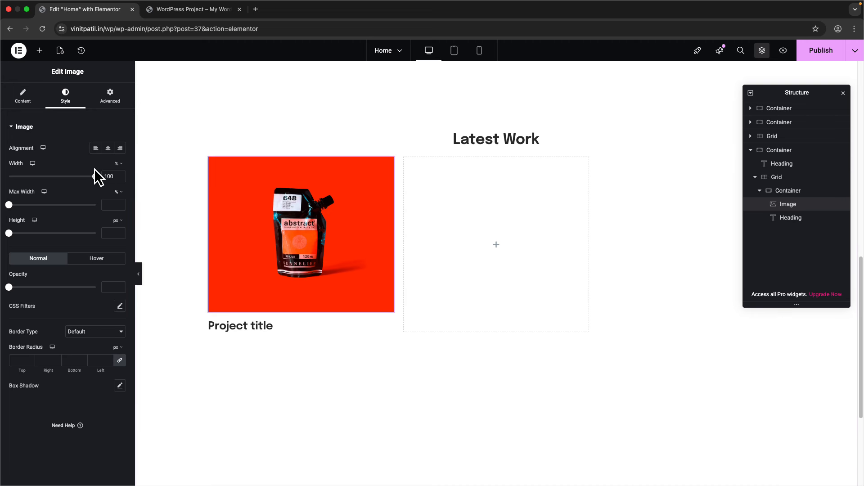
{"action": "double_click", "coordinate": [112, 176]}
{"action": "key", "text": "BackSpace"}
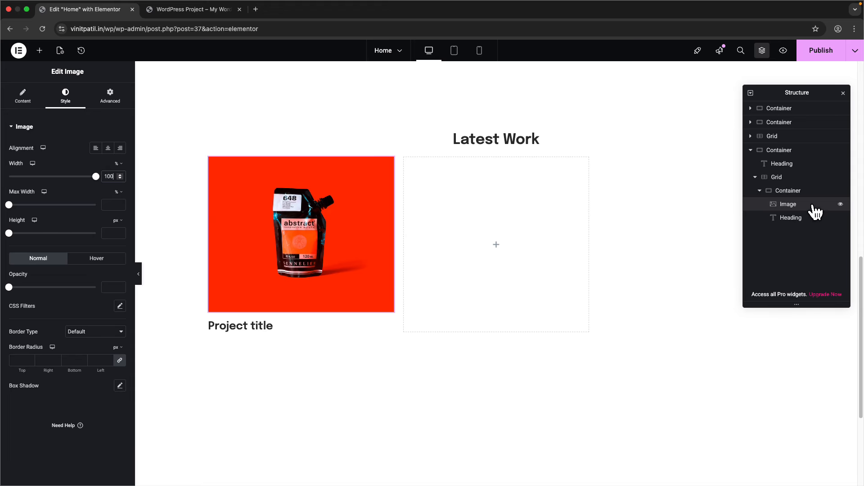
{"action": "left_click", "coordinate": [794, 191]}
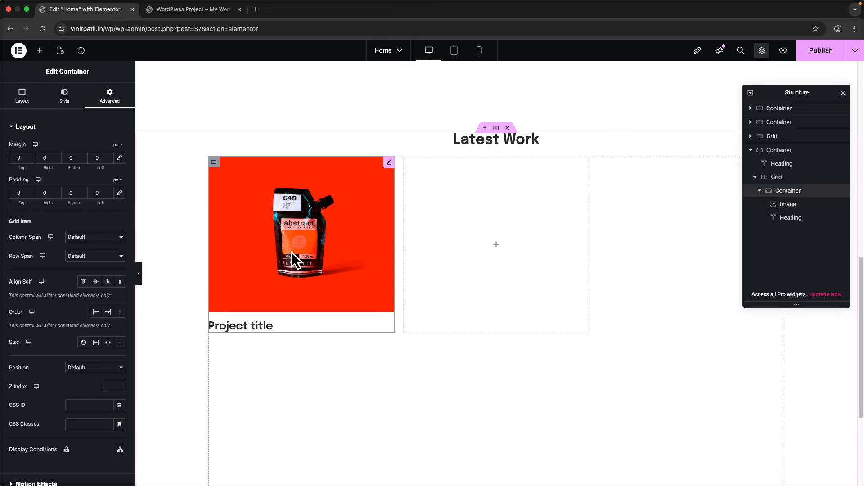
- Duplicate the Project title heading and change the copy's HTML tag to p
{"action": "left_click", "coordinate": [263, 326]}
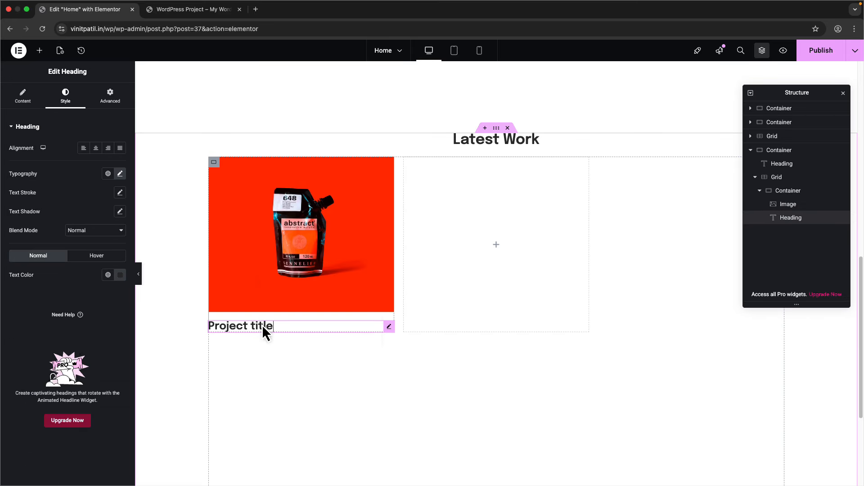
{"action": "right_click", "coordinate": [262, 325]}
{"action": "left_click", "coordinate": [273, 300]}
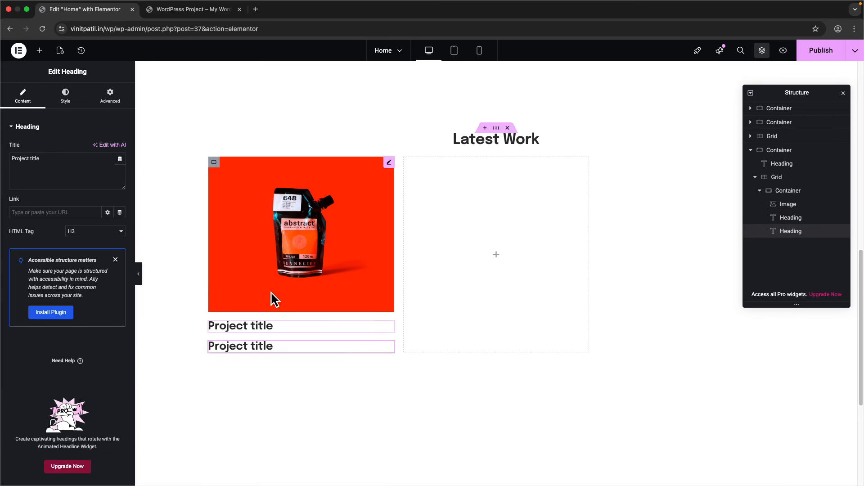
{"action": "left_click", "coordinate": [82, 235]}
{"action": "left_click", "coordinate": [86, 292]}
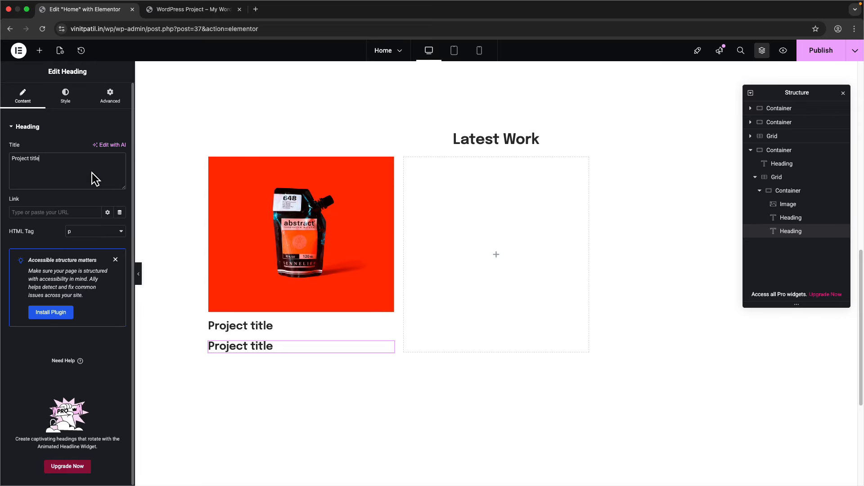
- Replace the duplicate's text with the Lorem Ipsum description sentence
{"action": "scroll", "coordinate": [291, 220], "scroll_direction": "up", "scroll_amount": 3}
{"action": "left_click", "coordinate": [326, 201]}
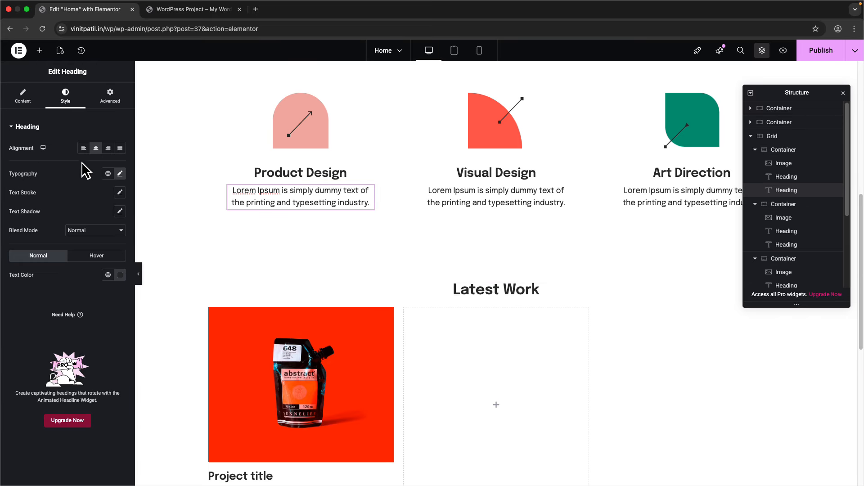
{"action": "scroll", "coordinate": [217, 258], "scroll_direction": "down", "scroll_amount": 4}
{"action": "left_click", "coordinate": [266, 314]}
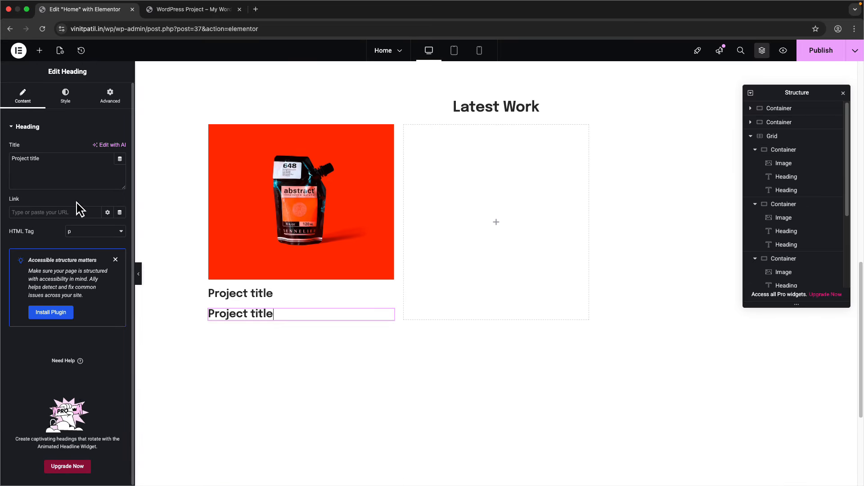
{"action": "key", "text": "super+a"}
{"action": "type", "text": "Lorem Ipsum is simply dummy text of the printing and typesetting industry."}
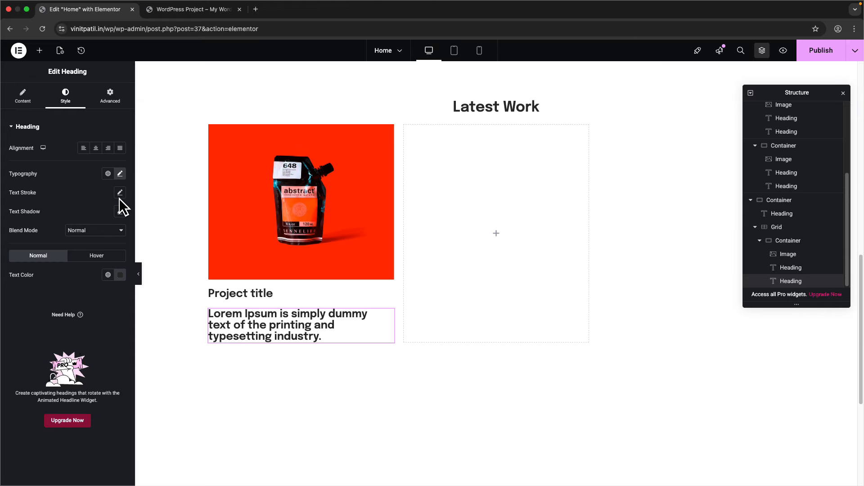
- Give the paragraph size 16, weight 400 (Normal) and 27px line height
{"action": "left_click", "coordinate": [120, 174]}
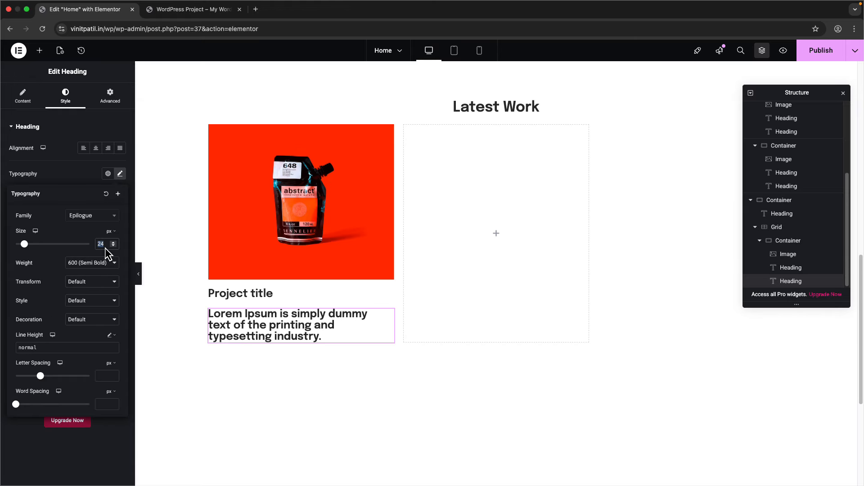
{"action": "type", "text": "16"}
{"action": "left_click", "coordinate": [93, 263]}
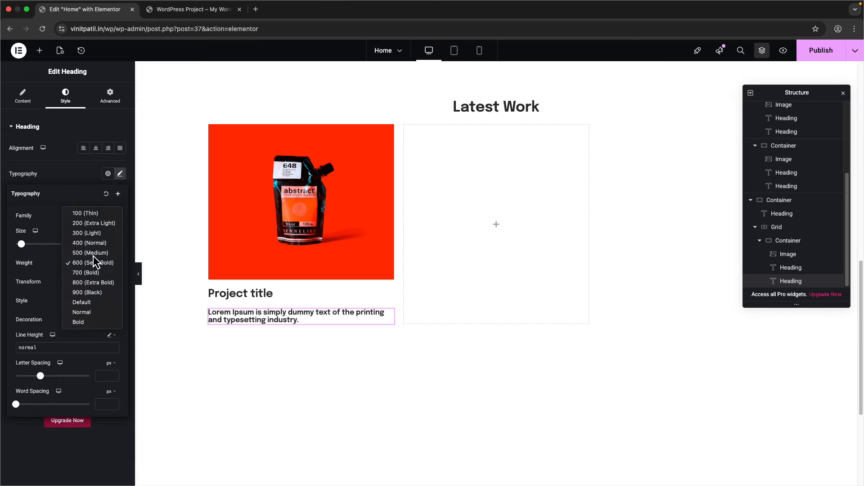
{"action": "left_click", "coordinate": [92, 242]}
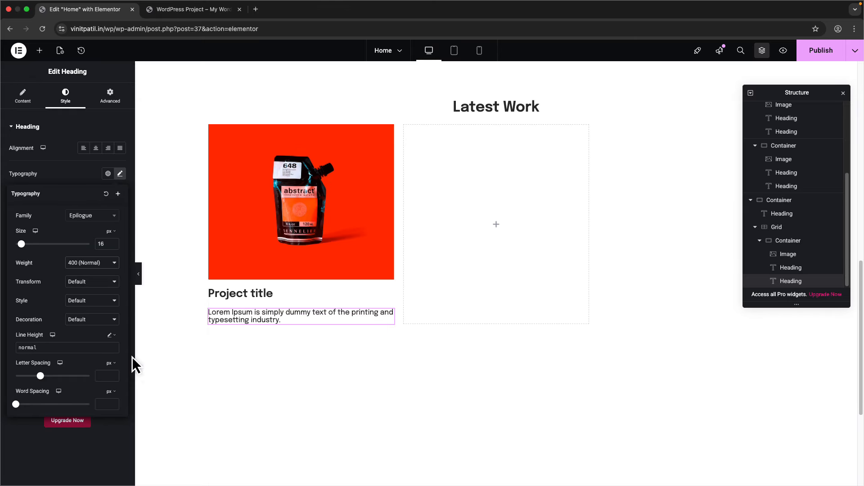
{"action": "left_click", "coordinate": [110, 335]}
{"action": "left_click", "coordinate": [109, 339]}
{"action": "left_click", "coordinate": [105, 349]}
{"action": "type", "text": "27"}
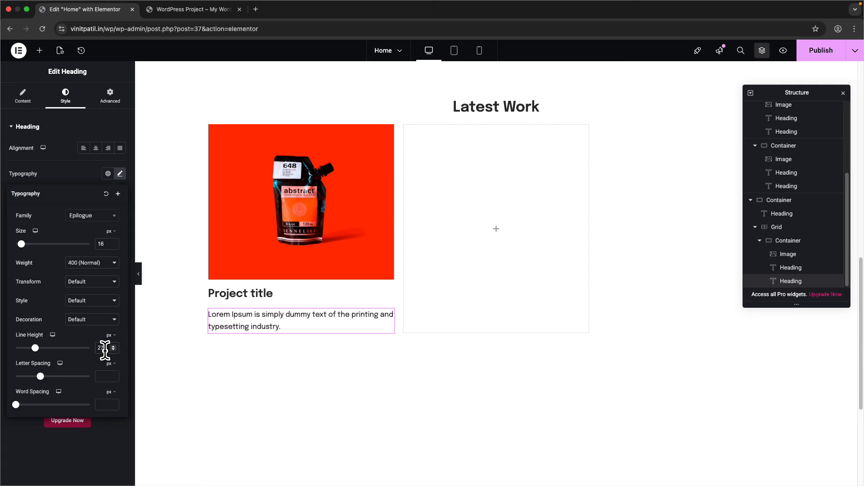
{"action": "scroll", "coordinate": [362, 323], "scroll_direction": "up", "scroll_amount": 5}
{"action": "scroll", "coordinate": [328, 353], "scroll_direction": "down", "scroll_amount": 4}
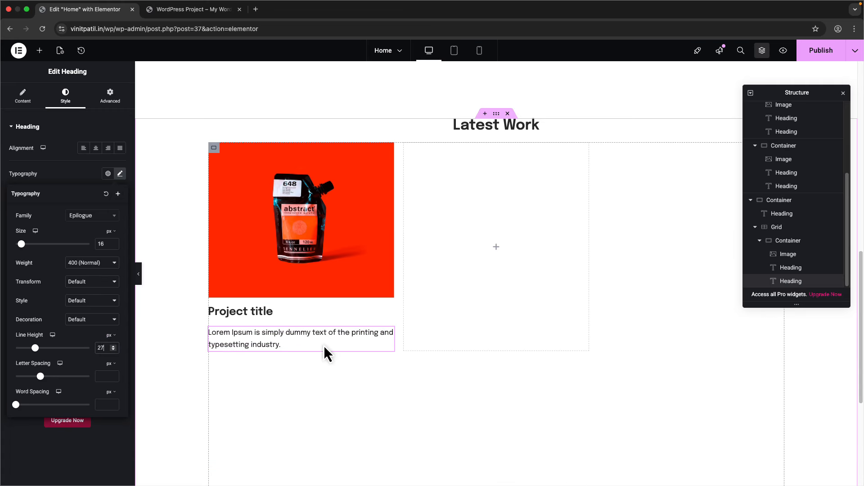
{"action": "left_click", "coordinate": [214, 149]}
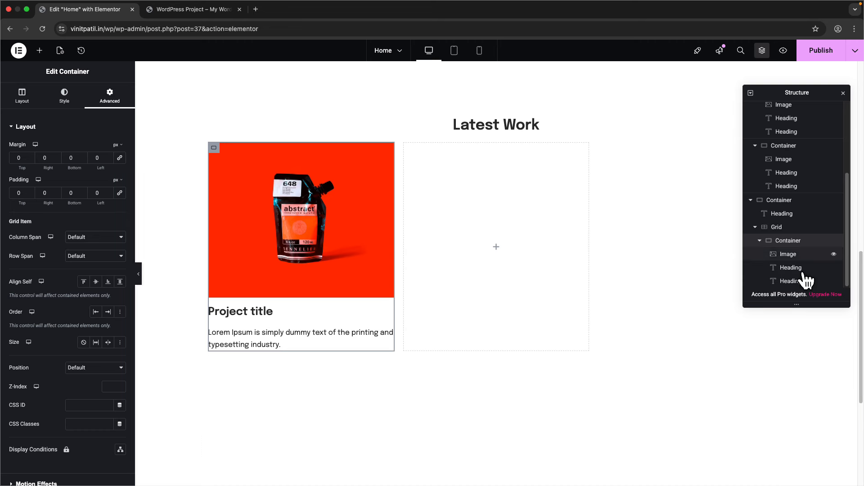
- Duplicate the paint-pouch project card five times so the grid holds six cards
{"action": "left_click", "coordinate": [760, 242]}
{"action": "scroll", "coordinate": [326, 271], "scroll_direction": "up", "scroll_amount": 3}
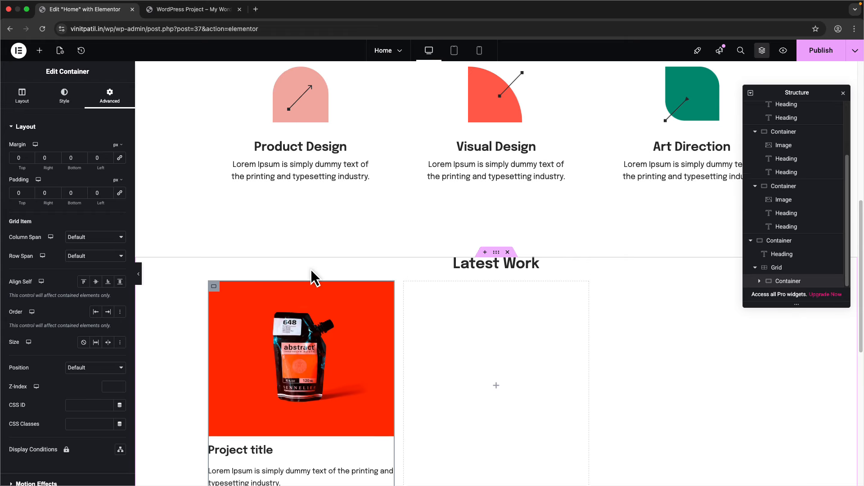
{"action": "scroll", "coordinate": [313, 276], "scroll_direction": "down", "scroll_amount": 4}
{"action": "right_click", "coordinate": [783, 283]}
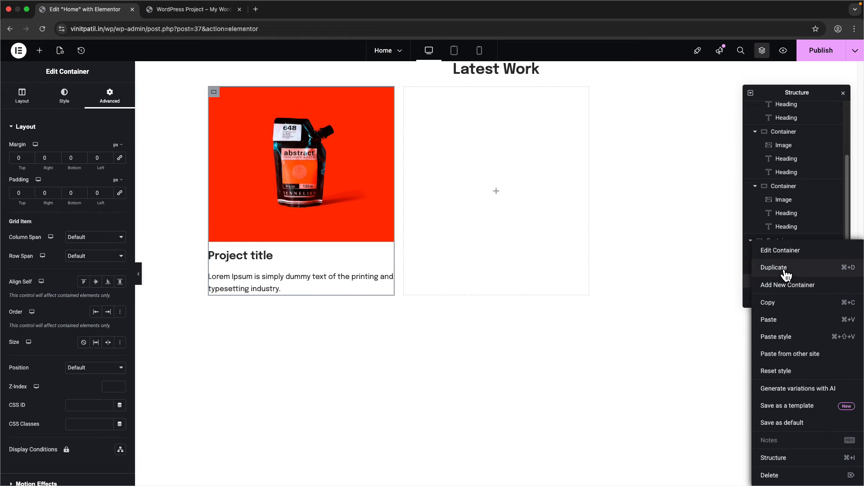
{"action": "left_click", "coordinate": [776, 267]}
{"action": "right_click", "coordinate": [789, 284]}
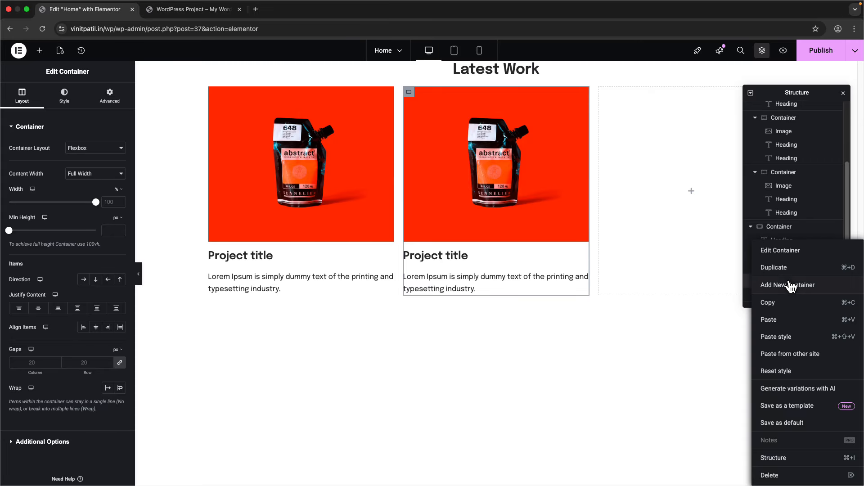
{"action": "left_click", "coordinate": [777, 267]}
{"action": "right_click", "coordinate": [790, 282]}
{"action": "left_click", "coordinate": [788, 266]}
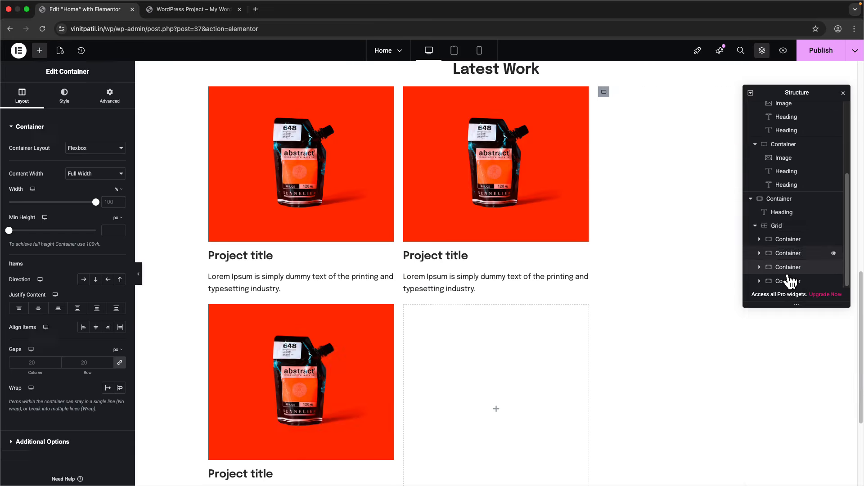
{"action": "right_click", "coordinate": [787, 288]}
{"action": "left_click", "coordinate": [786, 267]}
{"action": "right_click", "coordinate": [790, 287]}
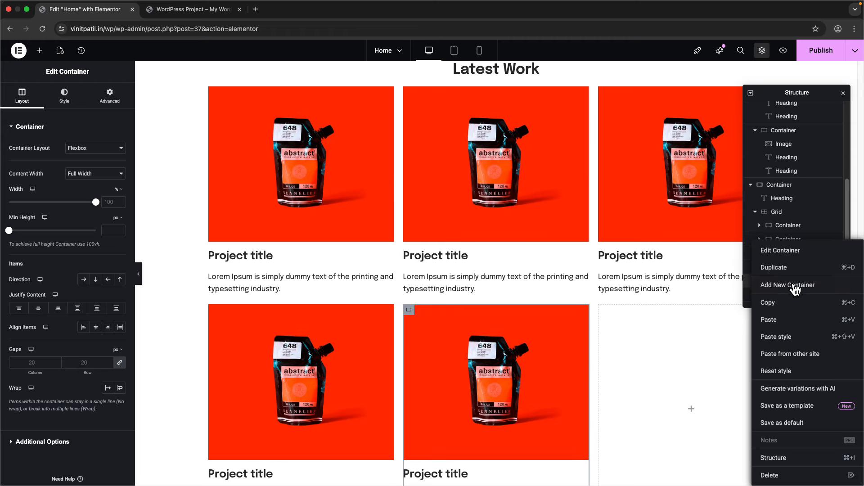
{"action": "left_click", "coordinate": [789, 267]}
{"action": "scroll", "coordinate": [512, 308], "scroll_direction": "up", "scroll_amount": 1}
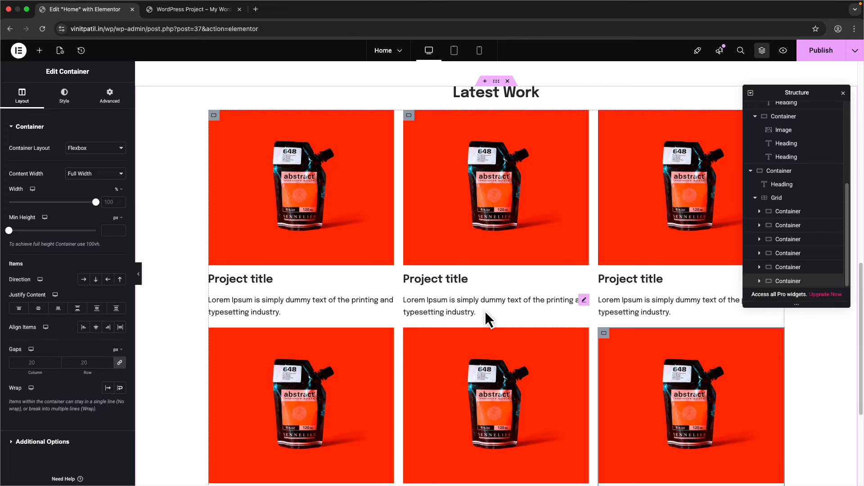
{"action": "key", "text": "ctrl+Right"}
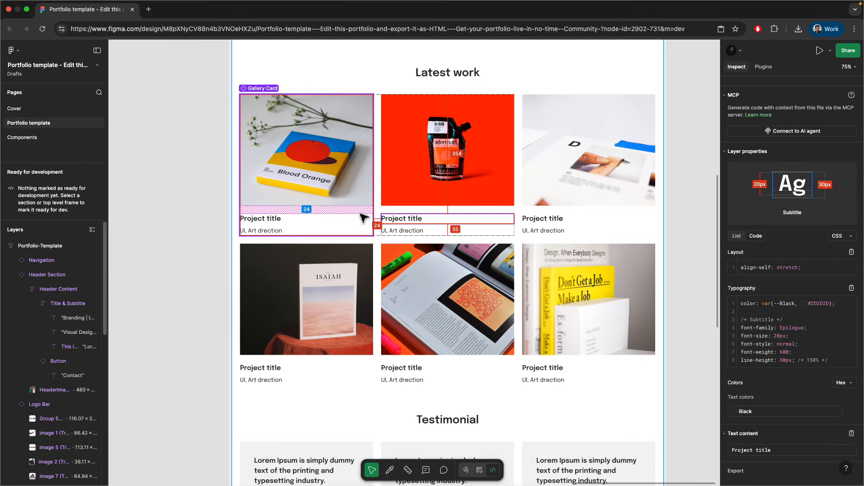
- Inspect the Figma card image and Cards Section to read the 24px gap and 330px image height
{"action": "left_click", "coordinate": [383, 204]}
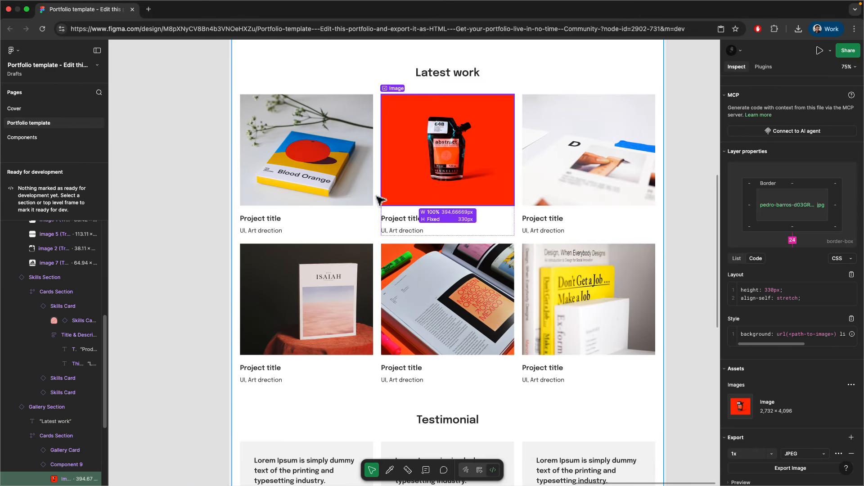
{"action": "left_click", "coordinate": [367, 242]}
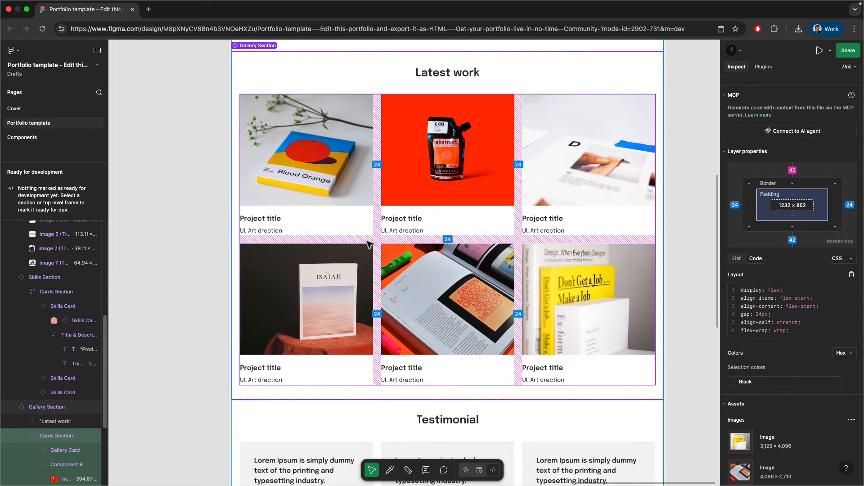
{"action": "key", "text": "ctrl+Left"}
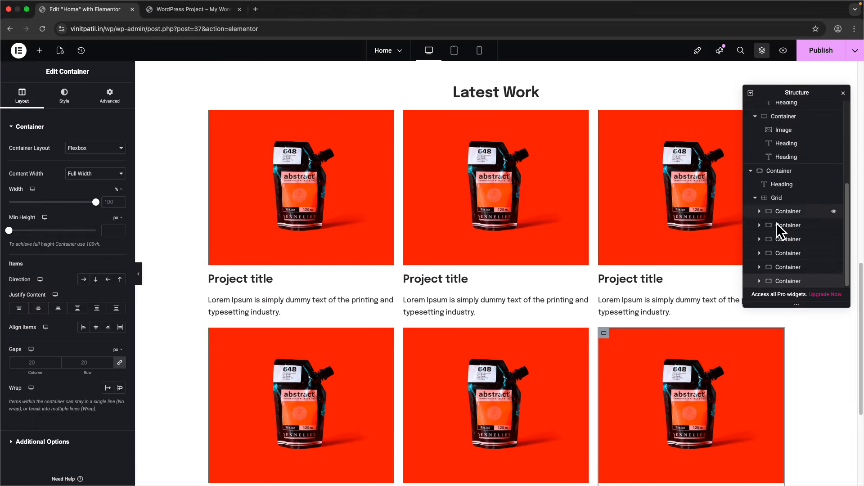
- Set the Latest Work grid's column gap to 24 px and its unlinked row gap to 48 px
{"action": "left_click", "coordinate": [778, 199]}
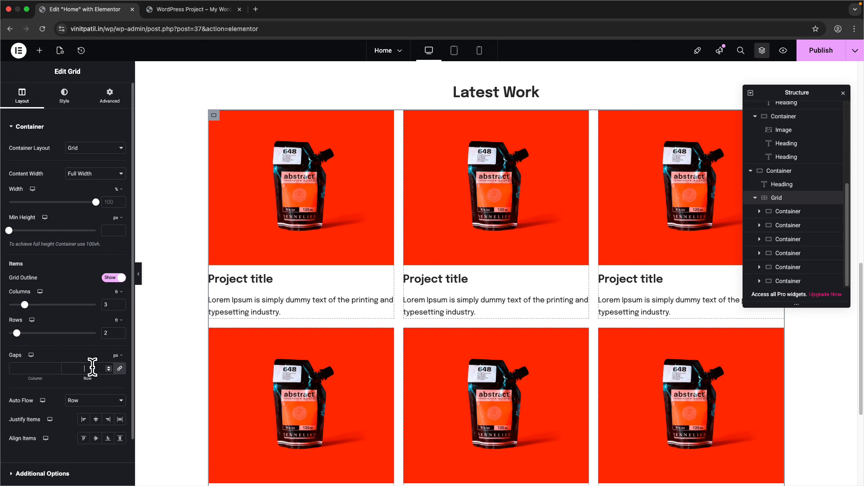
{"action": "type", "text": "24"}
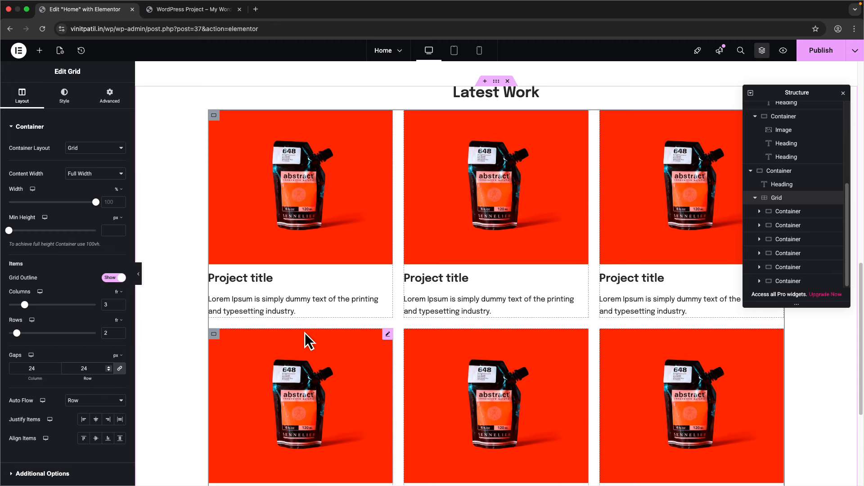
{"action": "scroll", "coordinate": [317, 333], "scroll_direction": "down", "scroll_amount": 1}
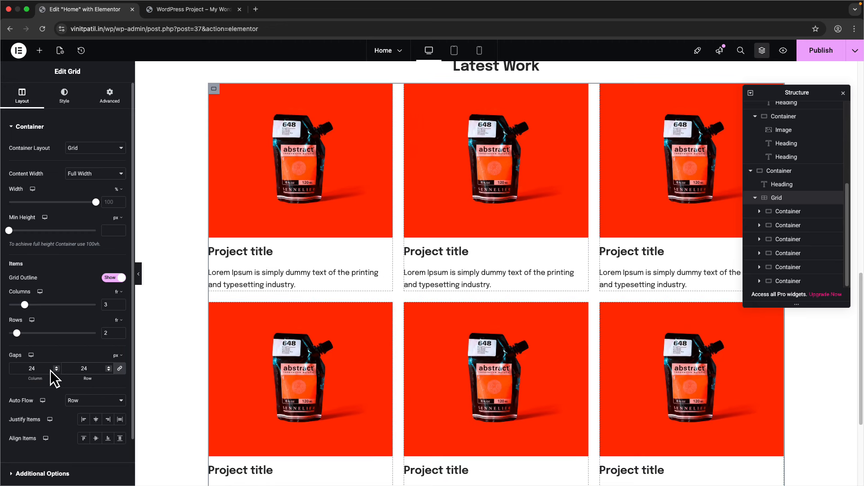
{"action": "left_click", "coordinate": [117, 370]}
{"action": "double_click", "coordinate": [93, 371]}
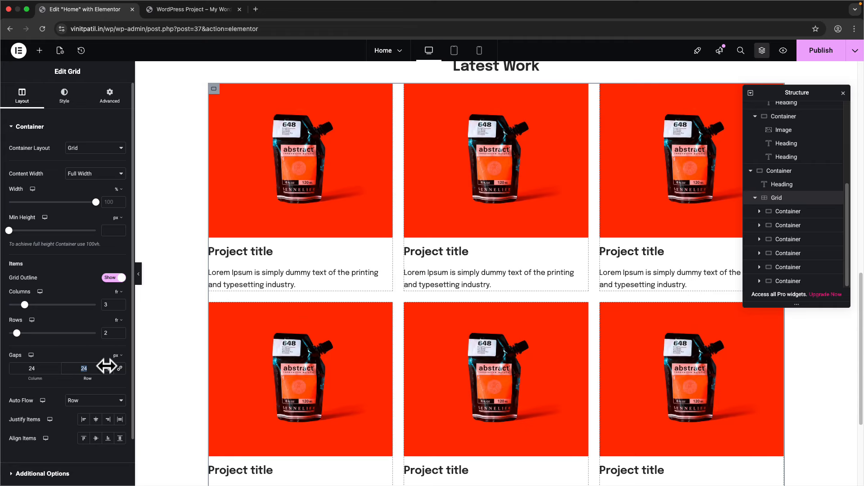
{"action": "type", "text": "48"}
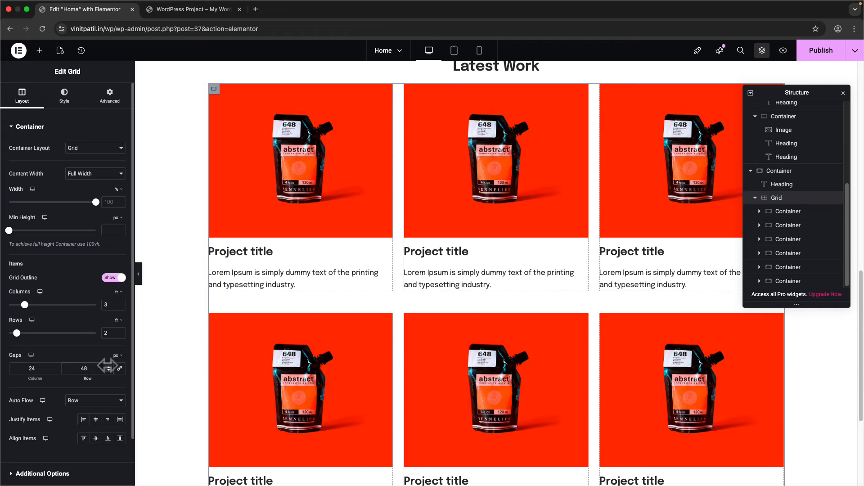
{"action": "scroll", "coordinate": [288, 293], "scroll_direction": "up", "scroll_amount": 3}
- Swap the second and third cards' images for the Blood Orange and Isaiah photos
{"action": "left_click", "coordinate": [323, 281]}
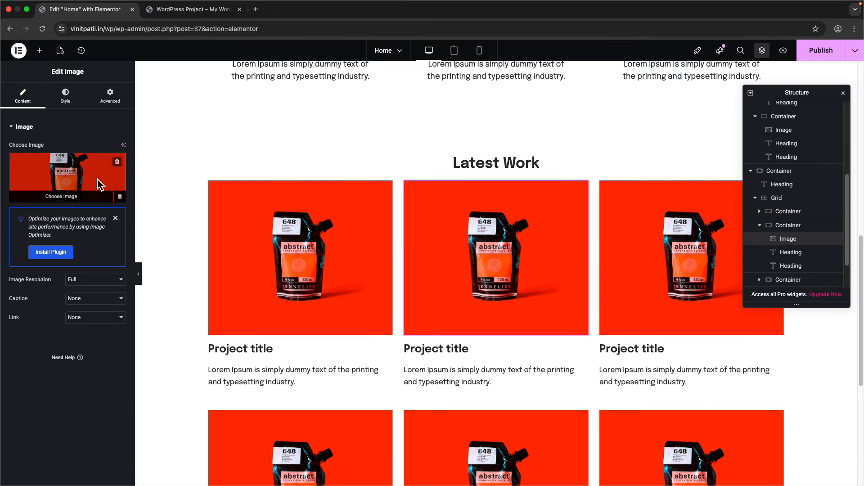
{"action": "left_click", "coordinate": [260, 213]}
{"action": "left_click", "coordinate": [367, 183]}
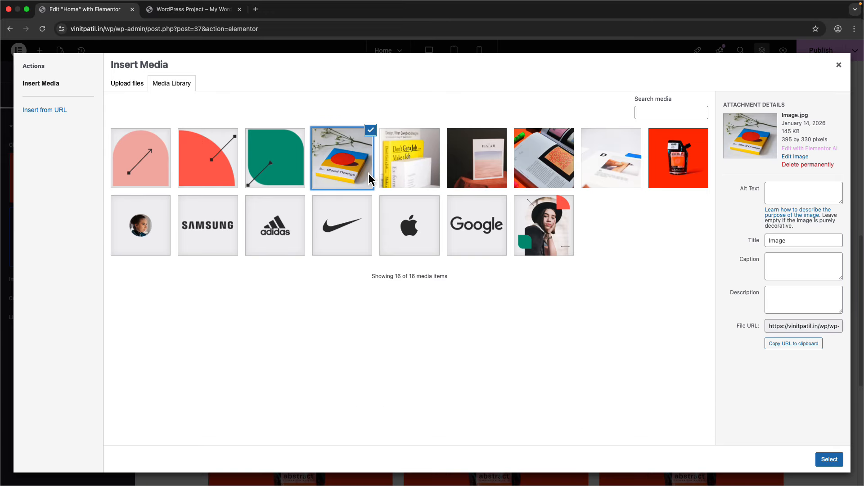
{"action": "left_click", "coordinate": [830, 459]}
{"action": "left_click", "coordinate": [75, 181]}
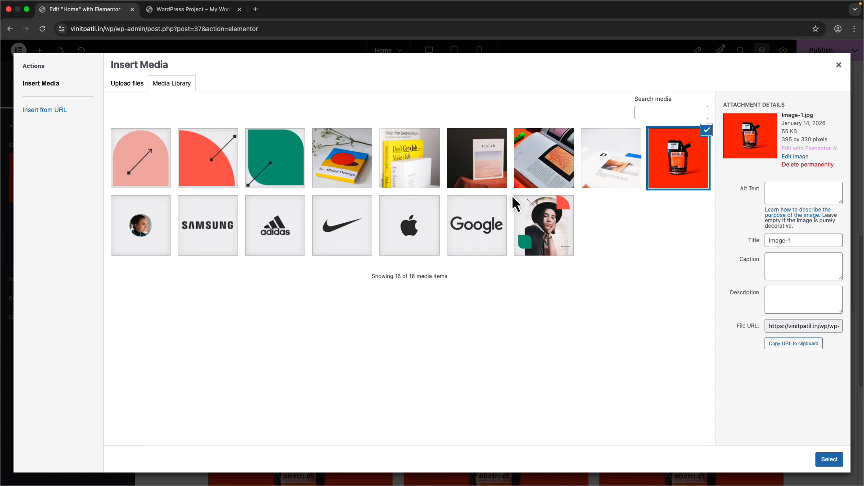
{"action": "left_click", "coordinate": [489, 177]}
{"action": "left_click", "coordinate": [826, 456]}
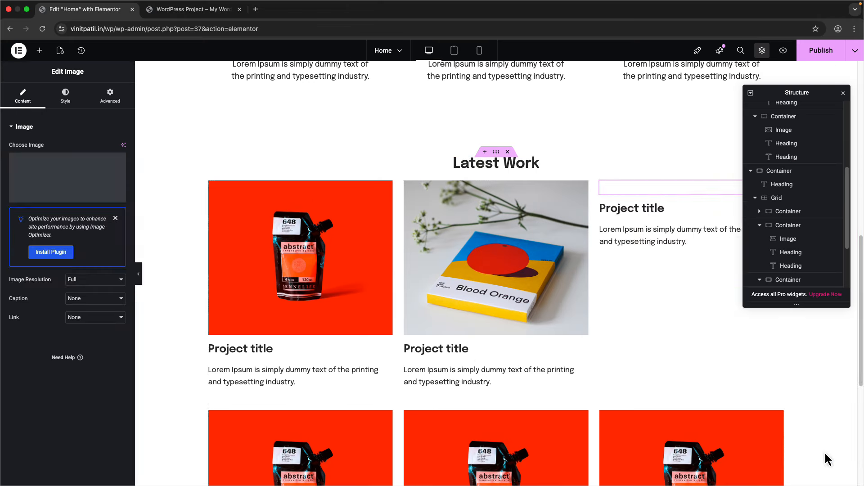
{"action": "scroll", "coordinate": [364, 327], "scroll_direction": "down", "scroll_amount": 4}
- Give the first two second-row cards the yellow book and Blood Orange photos
{"action": "left_click", "coordinate": [364, 327]}
{"action": "left_click", "coordinate": [93, 183]}
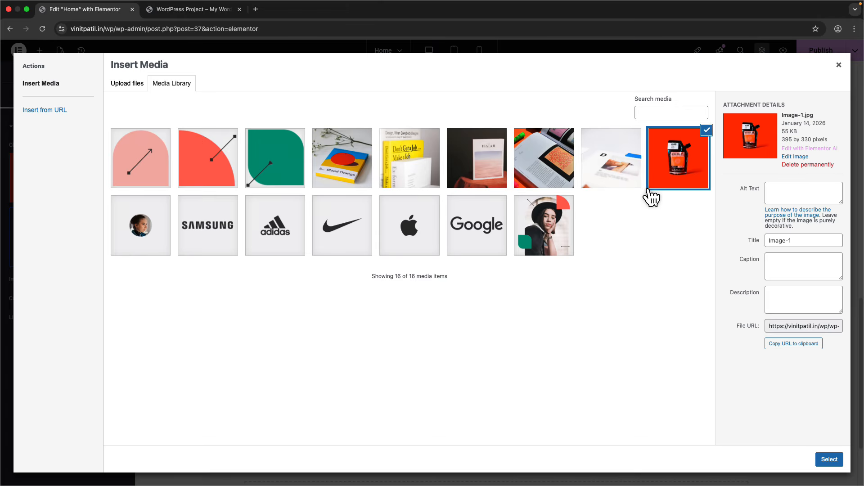
{"action": "left_click", "coordinate": [422, 175]}
{"action": "left_click", "coordinate": [830, 459]}
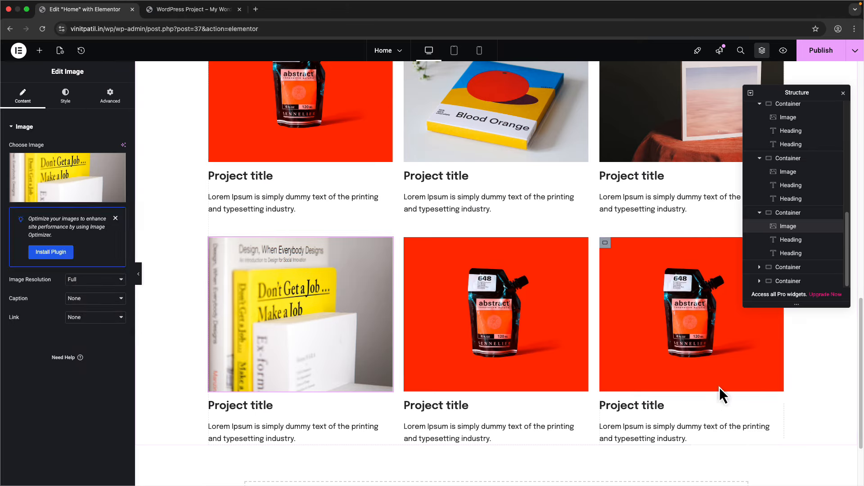
{"action": "left_click", "coordinate": [495, 323]}
{"action": "left_click", "coordinate": [107, 199]}
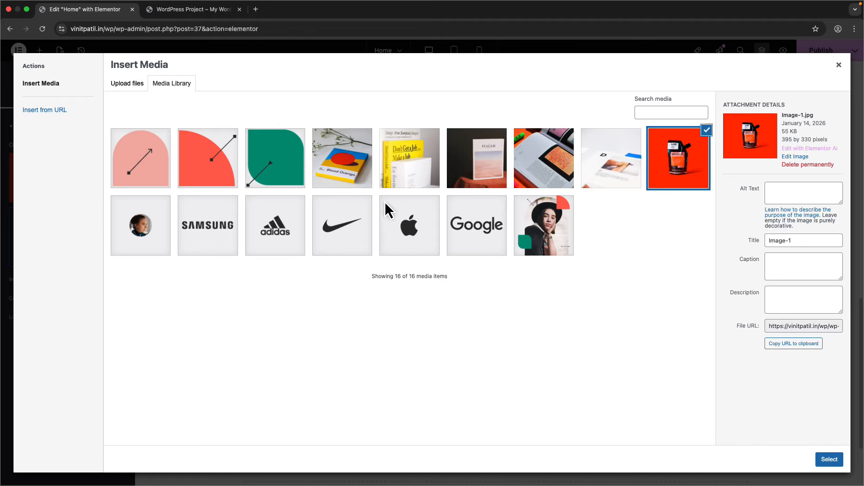
{"action": "left_click", "coordinate": [367, 184]}
{"action": "left_click", "coordinate": [835, 461]}
- Replace the last card's red bottle picture with the Image-2 photo
{"action": "left_click", "coordinate": [601, 251]}
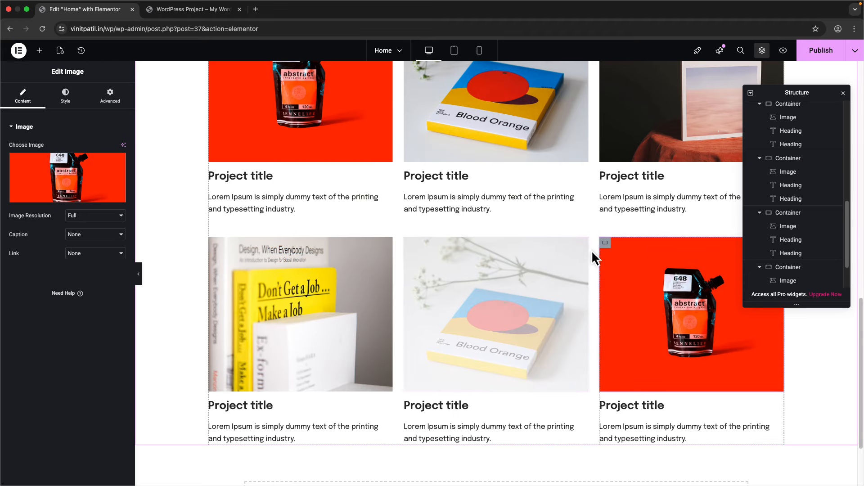
{"action": "left_click", "coordinate": [37, 190]}
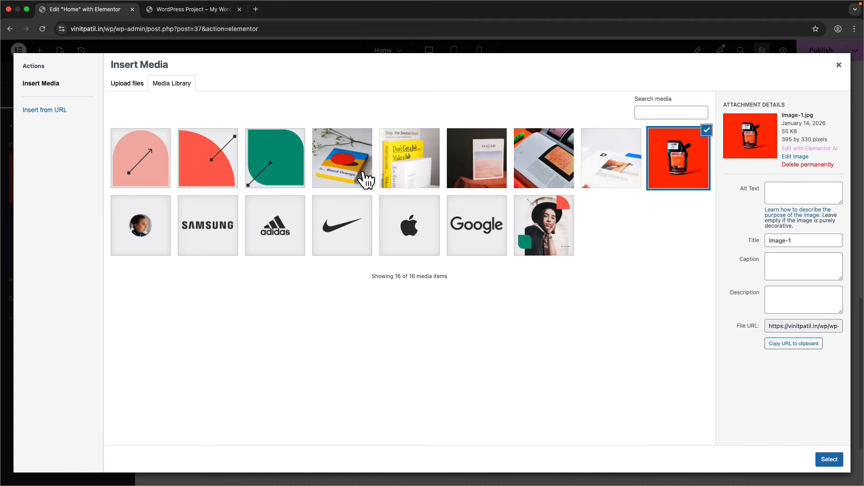
{"action": "left_click", "coordinate": [609, 168]}
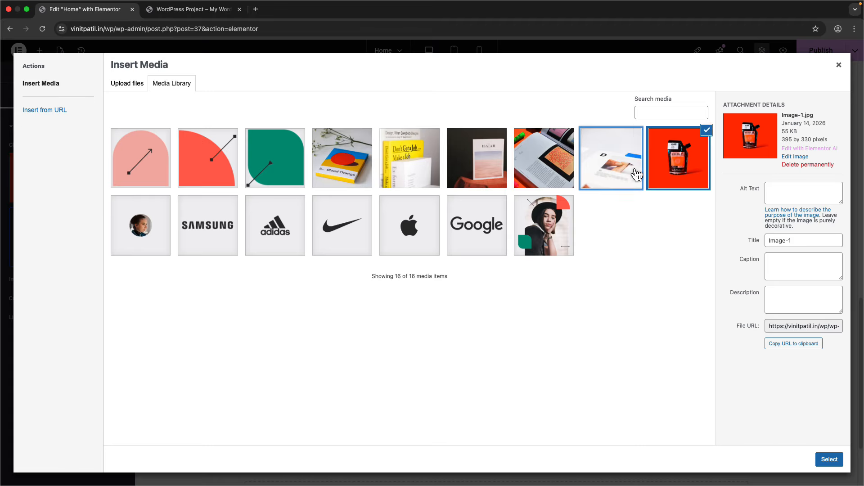
{"action": "left_click", "coordinate": [830, 460]}
{"action": "scroll", "coordinate": [558, 380], "scroll_direction": "up", "scroll_amount": 5}
{"action": "scroll", "coordinate": [550, 371], "scroll_direction": "down", "scroll_amount": 5}
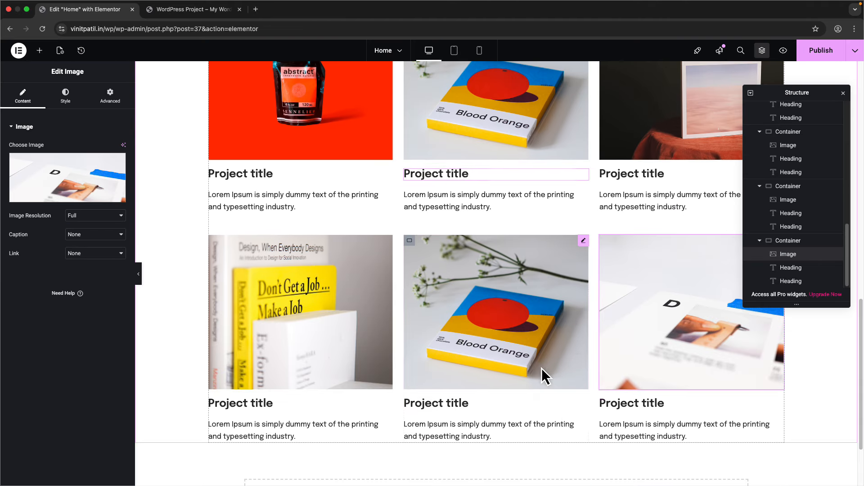
{"action": "scroll", "coordinate": [542, 374], "scroll_direction": "up", "scroll_amount": 5}
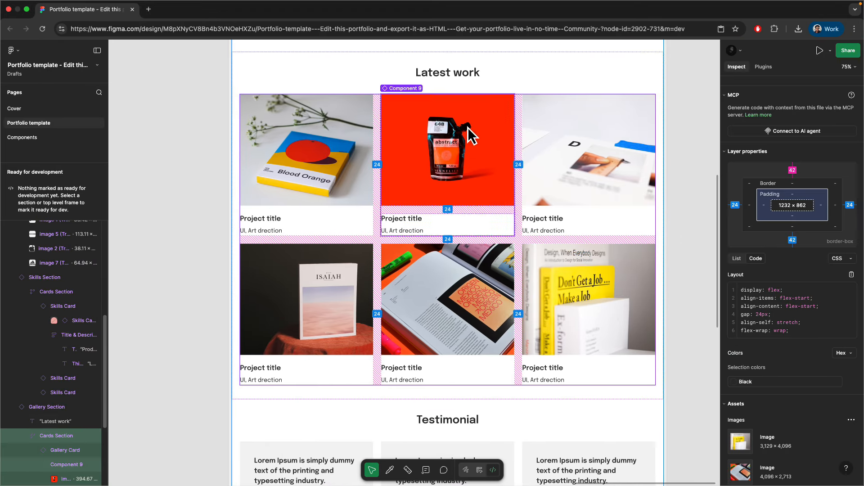
{"action": "left_click", "coordinate": [448, 75]}
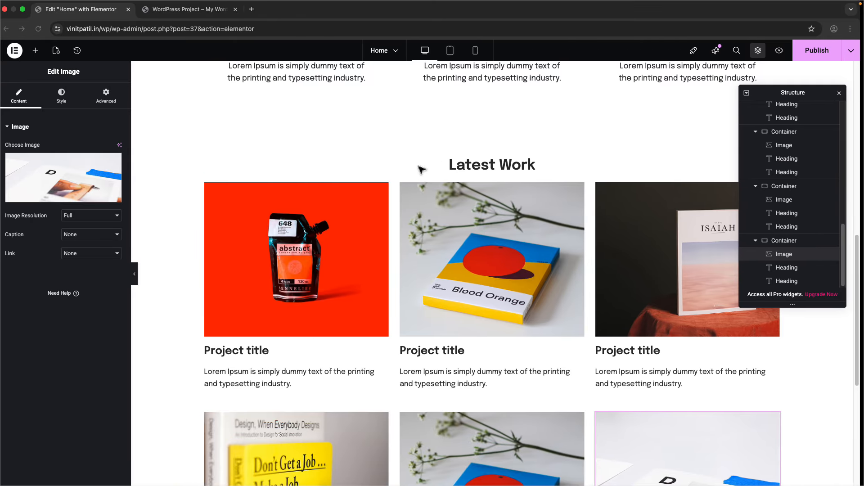
- Set the Latest Work heading's bottom padding to 24 px and save the page
{"action": "left_click", "coordinate": [518, 165]}
{"action": "left_click", "coordinate": [110, 97]}
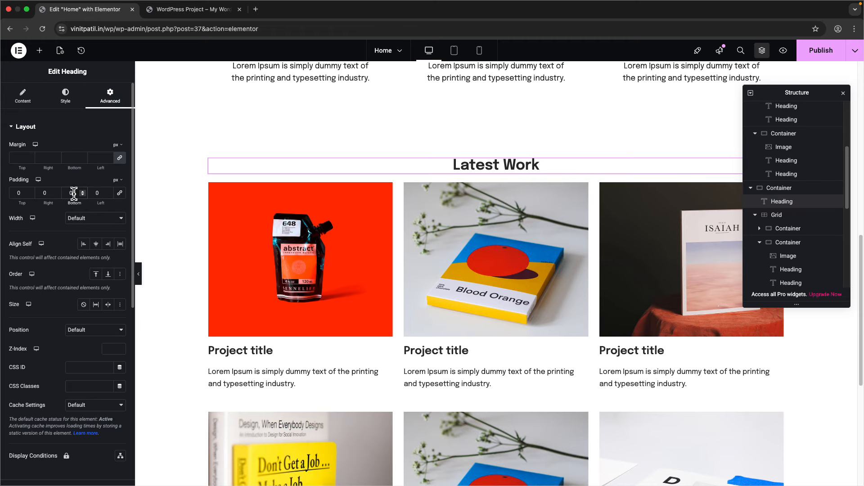
{"action": "type", "text": "30"}
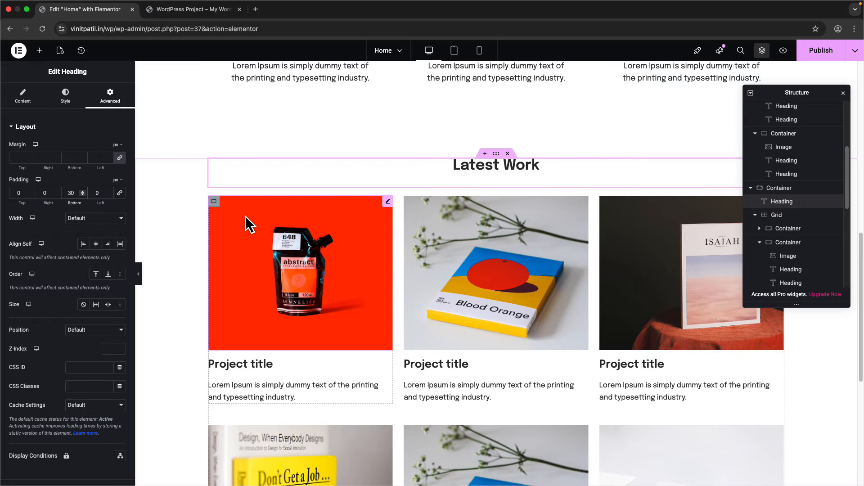
{"action": "key", "text": "super+a"}
{"action": "type", "text": "24"}
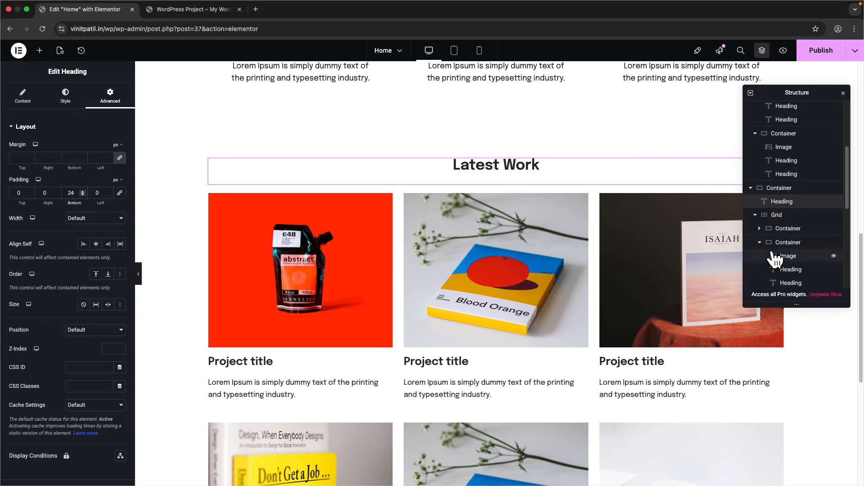
{"action": "left_click", "coordinate": [786, 189]}
{"action": "left_click", "coordinate": [21, 100]}
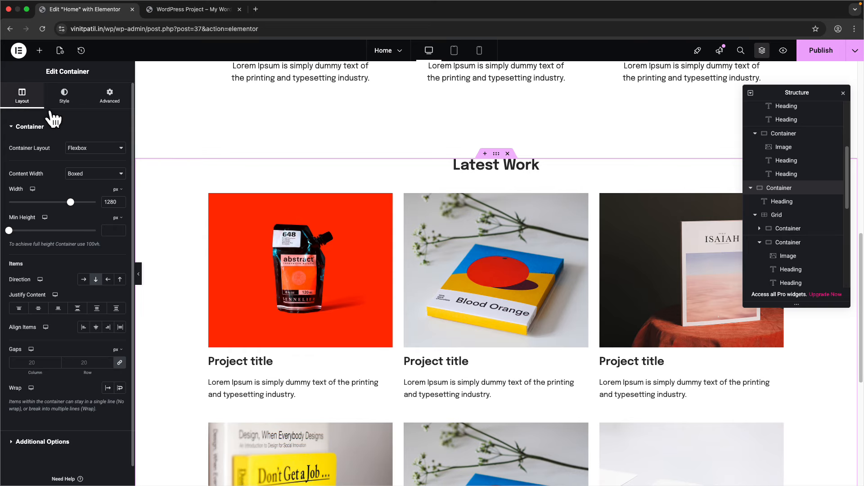
{"action": "key", "text": "super+s"}
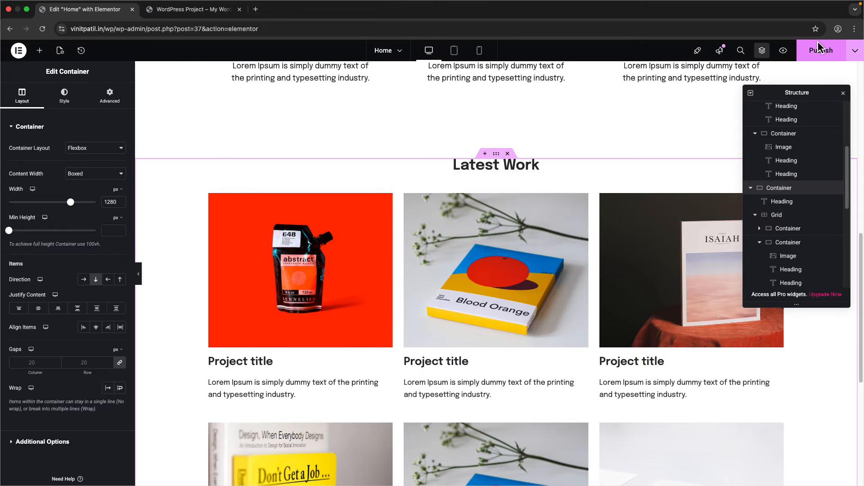
{"action": "left_click", "coordinate": [197, 15]}
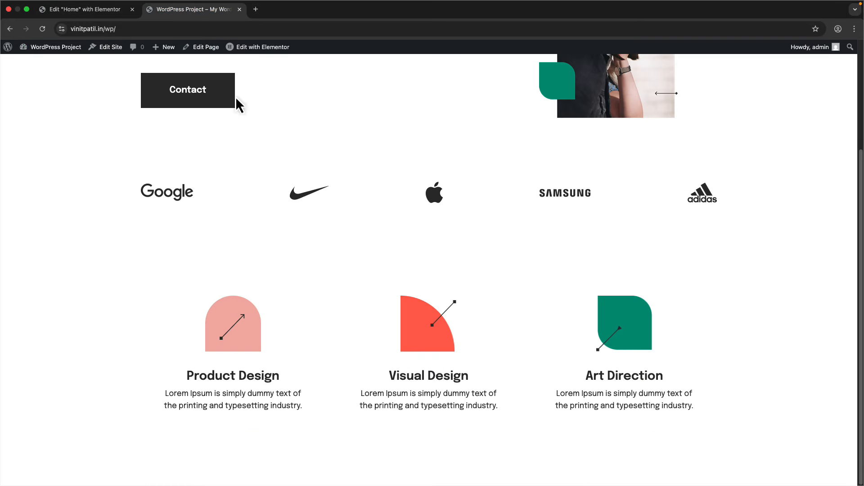
{"action": "scroll", "coordinate": [207, 297], "scroll_direction": "down", "scroll_amount": 1}
{"action": "scroll", "coordinate": [208, 293], "scroll_direction": "up", "scroll_amount": 3}
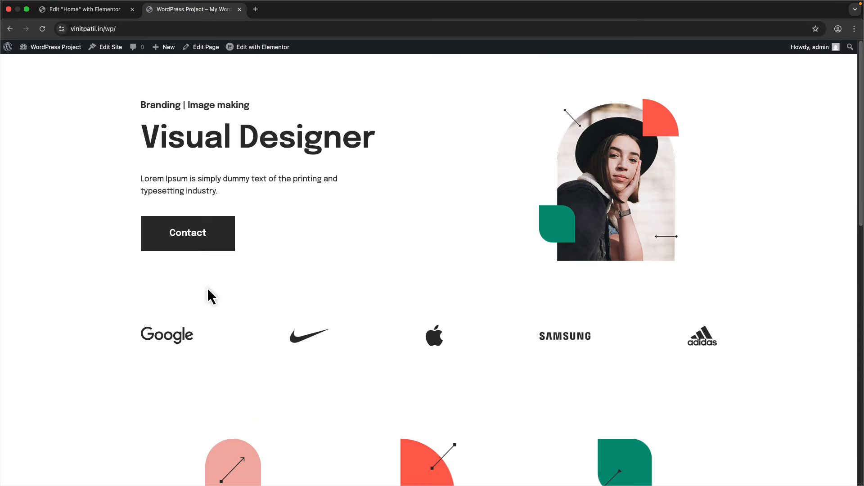
{"action": "left_click_drag", "start_coordinate": [138, 105], "coordinate": [423, 188]}
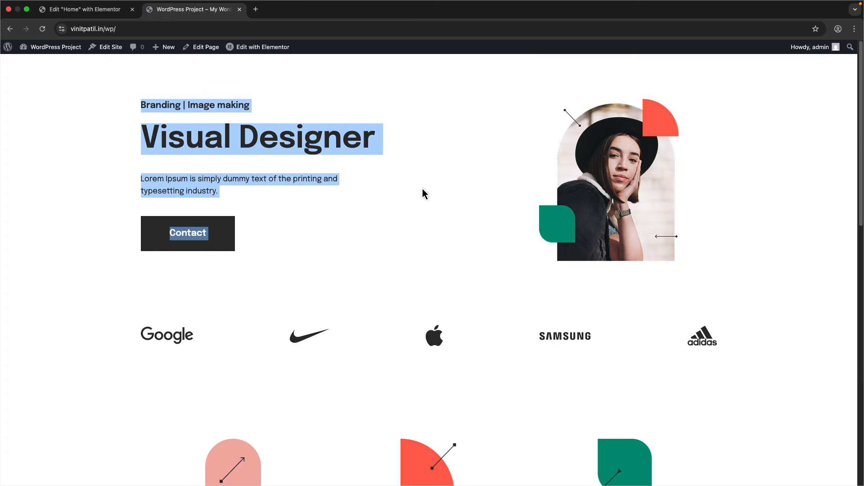
{"action": "left_click", "coordinate": [382, 253]}
{"action": "scroll", "coordinate": [315, 297], "scroll_direction": "down", "scroll_amount": 4}
{"action": "scroll", "coordinate": [166, 204], "scroll_direction": "up", "scroll_amount": 1}
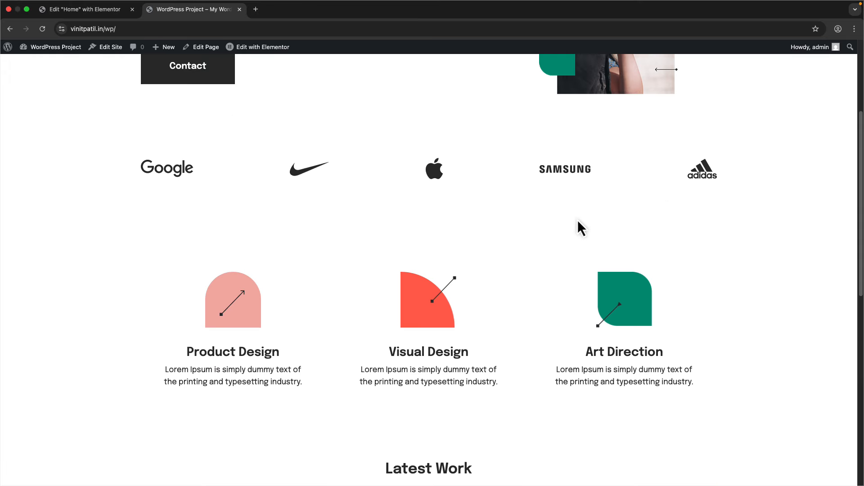
{"action": "scroll", "coordinate": [216, 216], "scroll_direction": "down", "scroll_amount": 3}
{"action": "scroll", "coordinate": [566, 196], "scroll_direction": "down", "scroll_amount": 5}
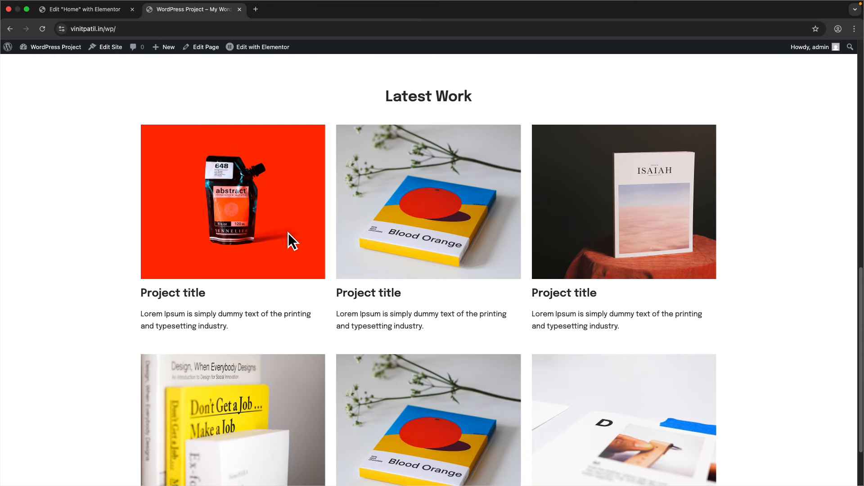
{"action": "scroll", "coordinate": [486, 238], "scroll_direction": "down", "scroll_amount": 2}
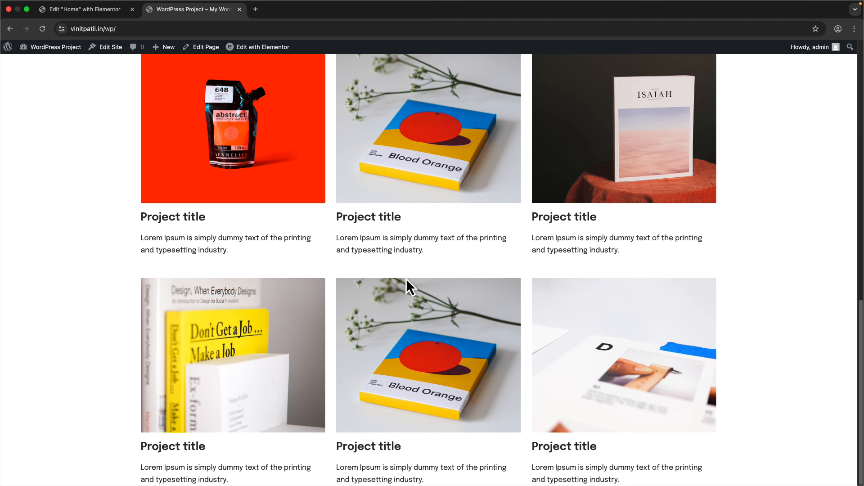
{"action": "scroll", "coordinate": [267, 468], "scroll_direction": "up", "scroll_amount": 5}
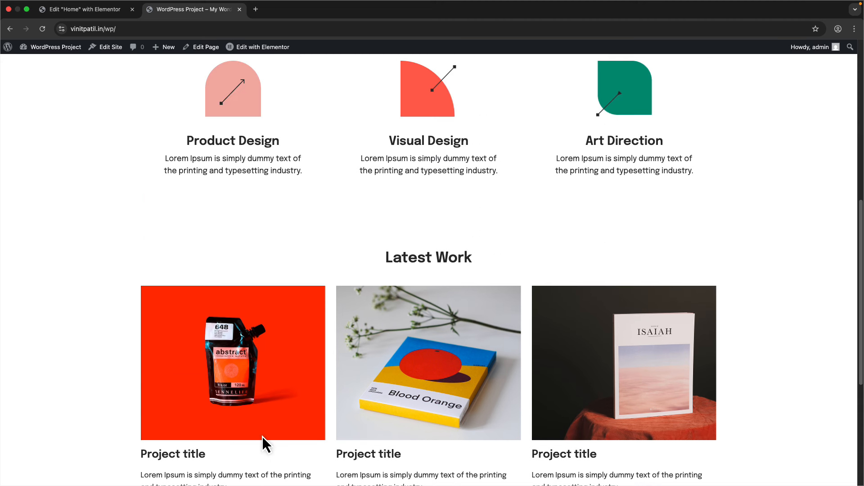
{"action": "scroll", "coordinate": [266, 443], "scroll_direction": "down", "scroll_amount": 5}
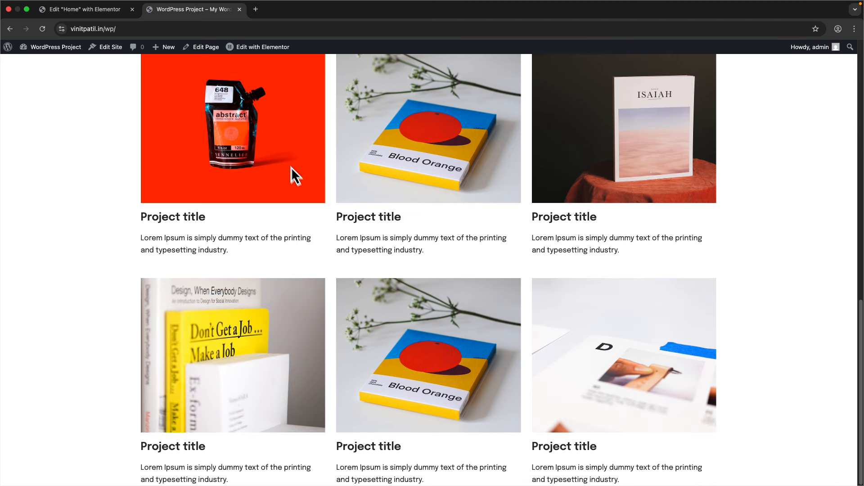
{"action": "left_click", "coordinate": [72, 9]}
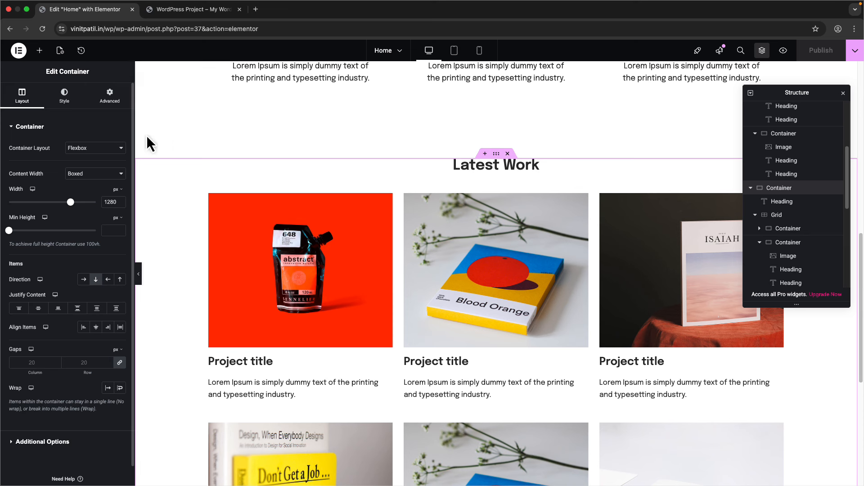
- Set the Latest Work section's bottom padding to 100 px and publish the homepage
{"action": "left_click", "coordinate": [110, 96]}
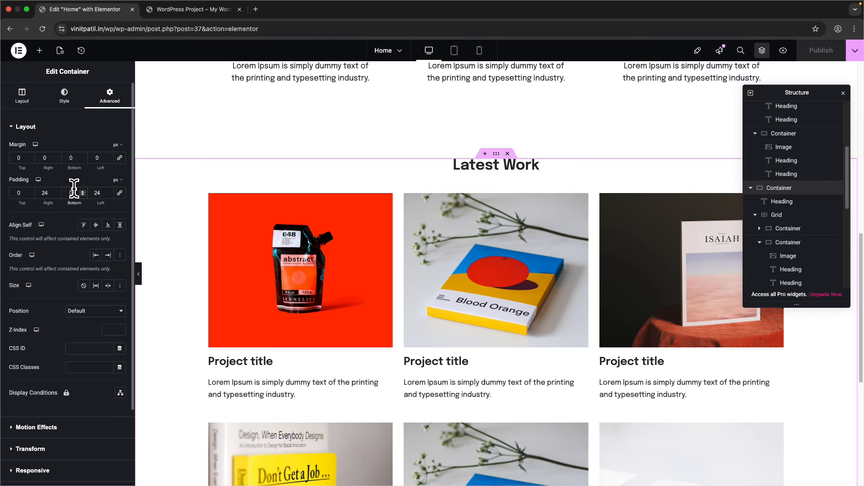
{"action": "type", "text": "100"}
{"action": "scroll", "coordinate": [342, 239], "scroll_direction": "down", "scroll_amount": 5}
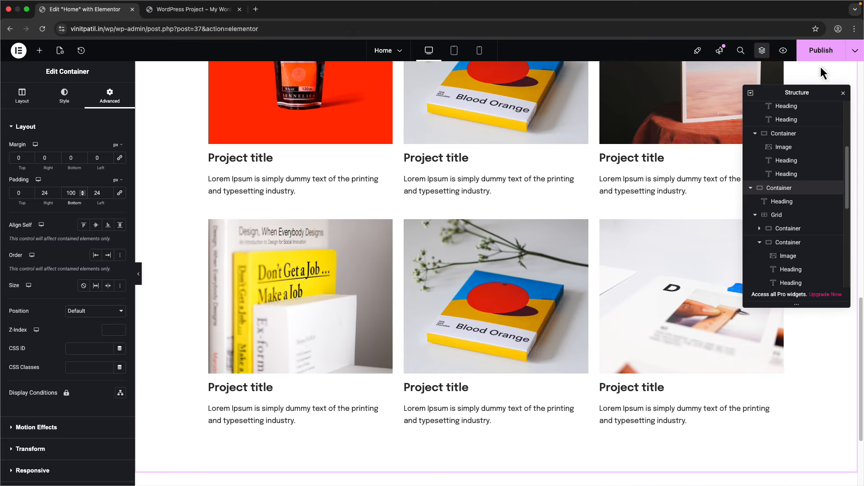
{"action": "left_click", "coordinate": [821, 50]}
- Reload the live homepage and scroll through it to confirm the extra space below Latest Work
{"action": "left_click", "coordinate": [188, 10]}
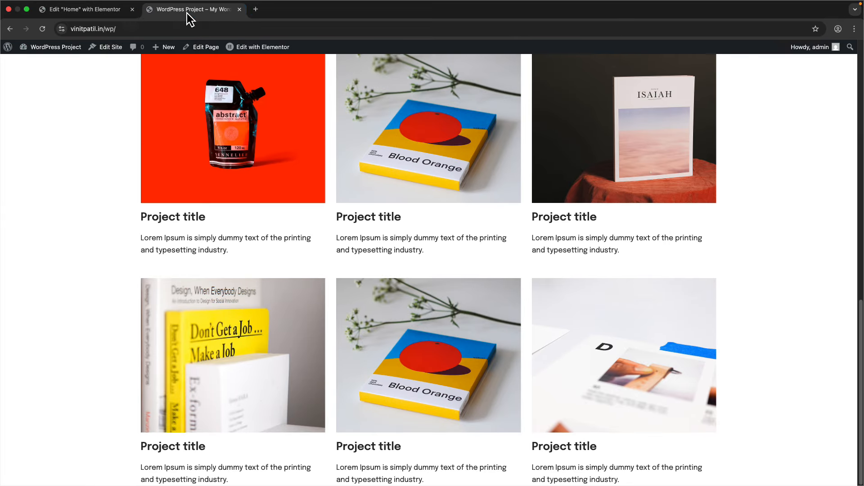
{"action": "left_click", "coordinate": [43, 30]}
{"action": "scroll", "coordinate": [133, 270], "scroll_direction": "down", "scroll_amount": 1}
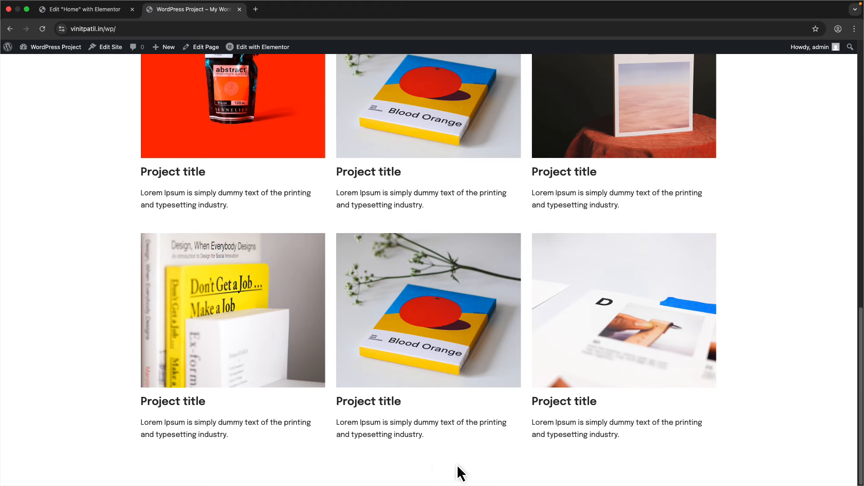
{"action": "scroll", "coordinate": [349, 424], "scroll_direction": "up", "scroll_amount": 15}
{"action": "scroll", "coordinate": [349, 390], "scroll_direction": "down", "scroll_amount": 13}
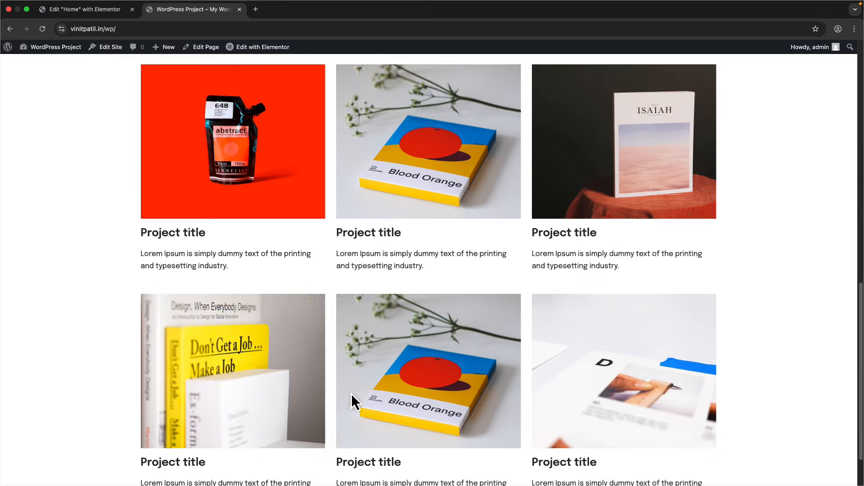
{"action": "scroll", "coordinate": [356, 401], "scroll_direction": "down", "scroll_amount": 1}
{"action": "left_click", "coordinate": [84, 11]}
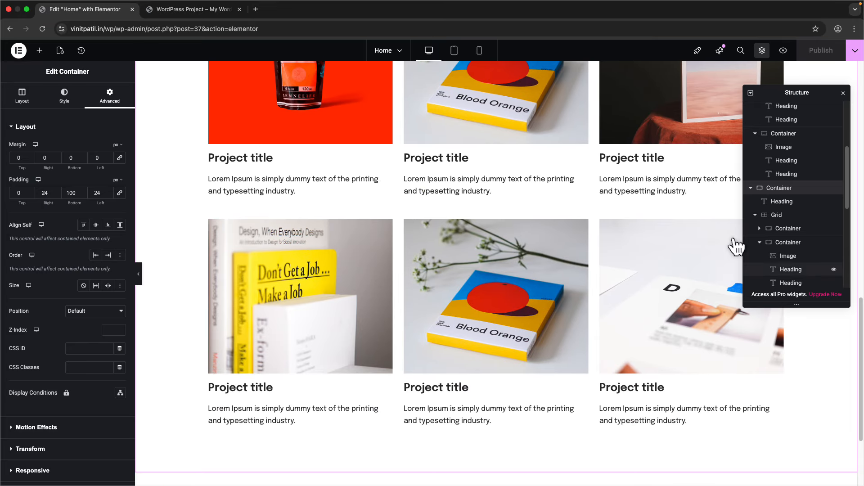
- Set the first project card container's HTML Tag to a (link)
{"action": "left_click", "coordinate": [779, 229]}
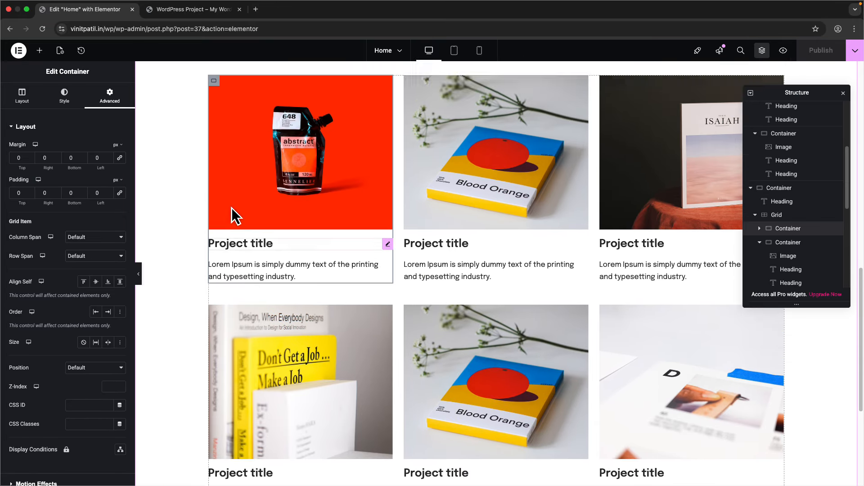
{"action": "scroll", "coordinate": [232, 207], "scroll_direction": "up", "scroll_amount": 4}
{"action": "left_click", "coordinate": [22, 95]}
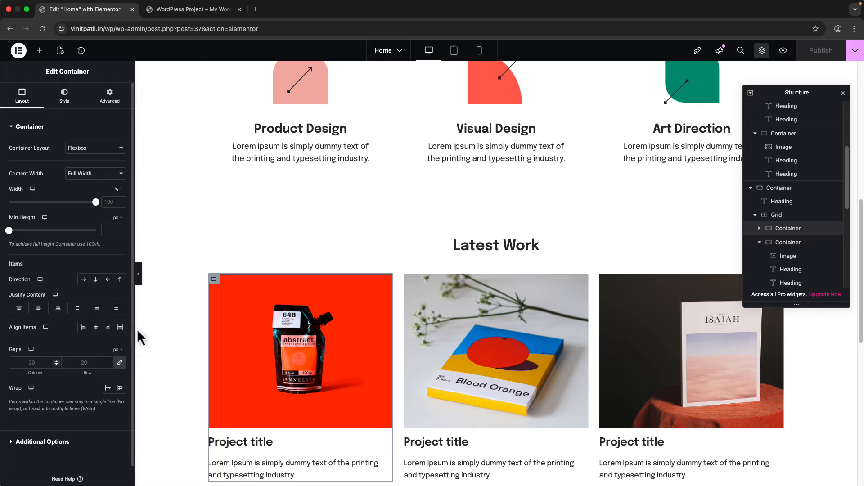
{"action": "left_click", "coordinate": [55, 439]}
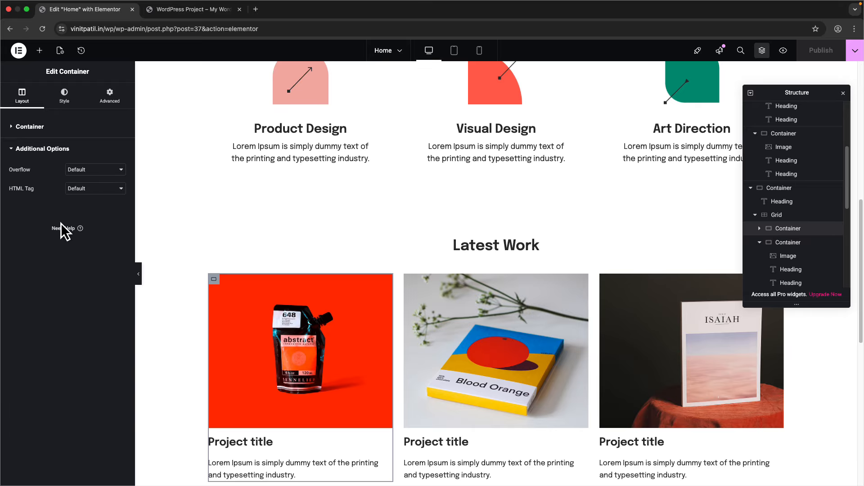
{"action": "left_click", "coordinate": [92, 190]}
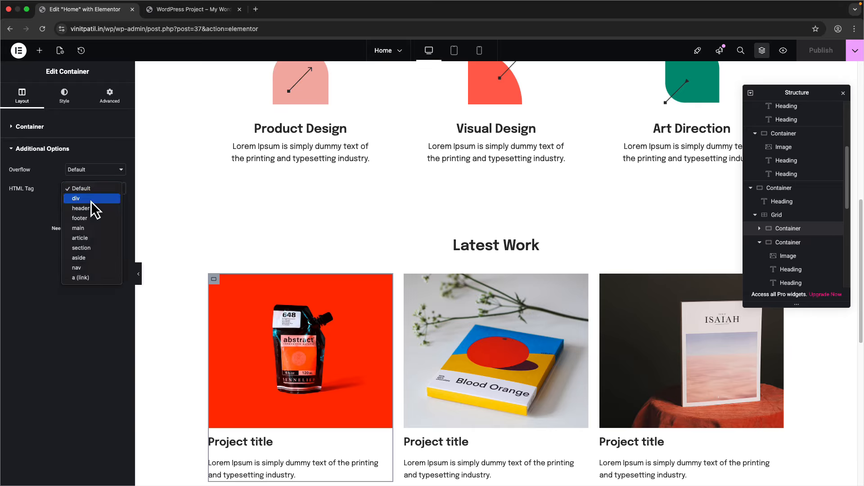
{"action": "left_click", "coordinate": [84, 278]}
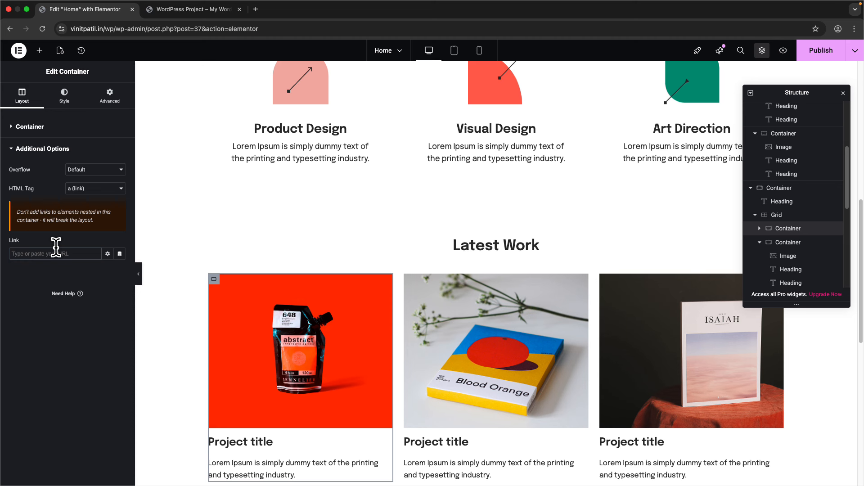
- Try the Home page as the card's link, then clear the Link field to leave it empty
{"action": "type", "text": "p"}
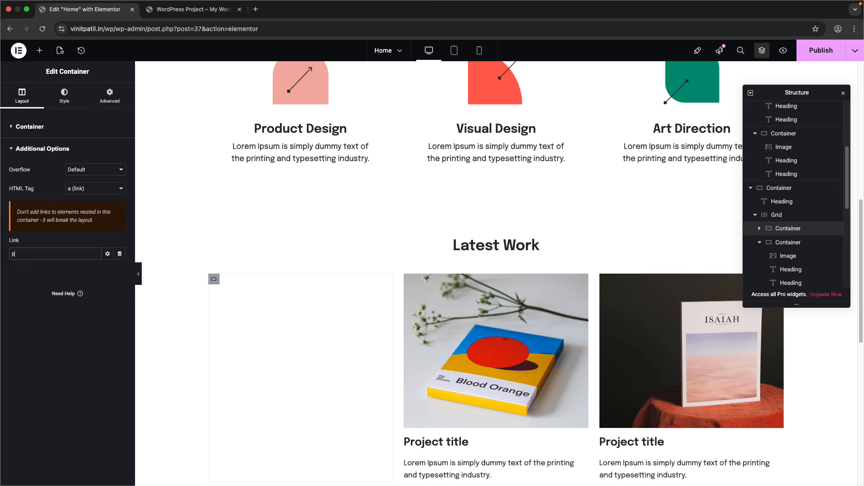
{"action": "type", "text": "age"}
{"action": "key", "text": "BackSpace"}
{"action": "key", "text": "BackSpace"}
{"action": "key", "text": "BackSpace"}
{"action": "key", "text": "BackSpace"}
{"action": "type", "text": "home"}
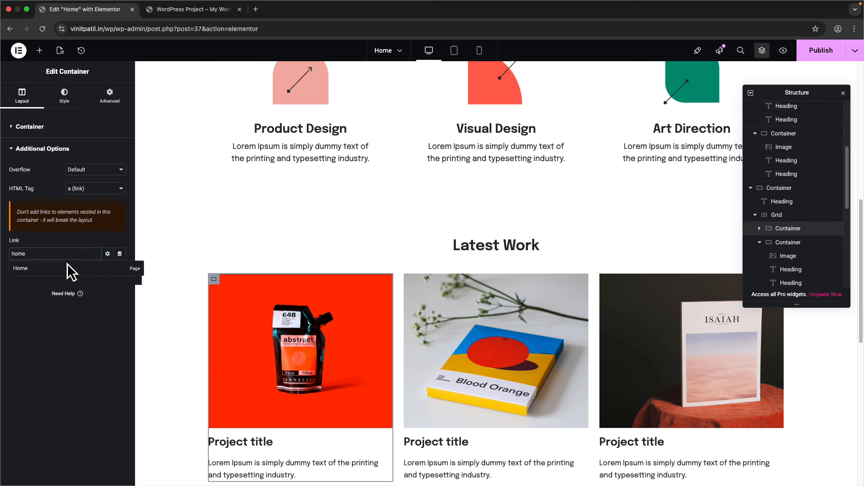
{"action": "left_click", "coordinate": [67, 272]}
{"action": "left_click_drag", "start_coordinate": [72, 256], "coordinate": [1, 255]}
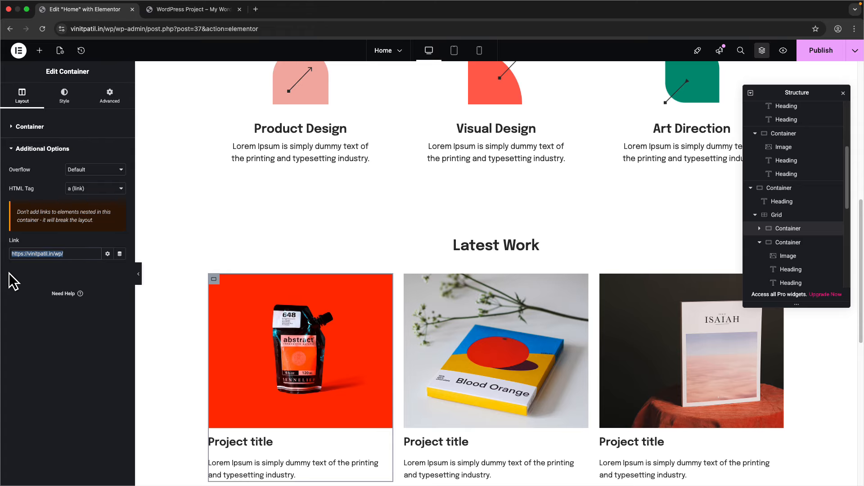
{"action": "key", "text": "BackSpace"}
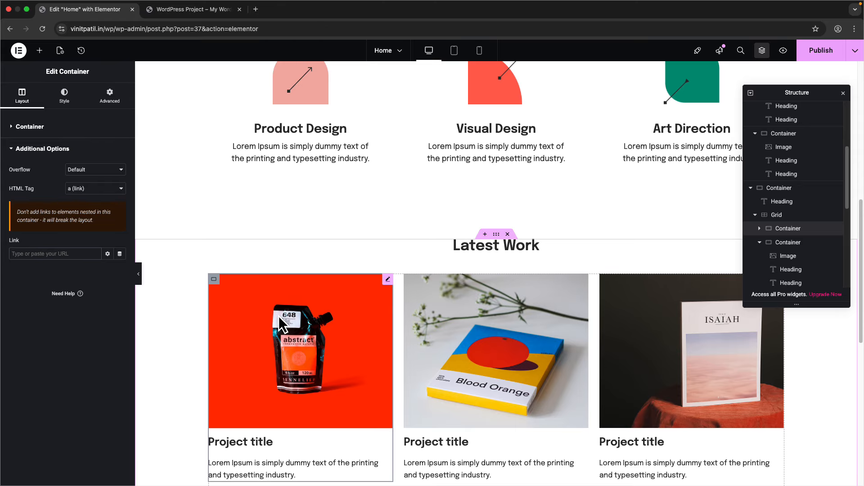
{"action": "scroll", "coordinate": [279, 311], "scroll_direction": "down", "scroll_amount": 10}
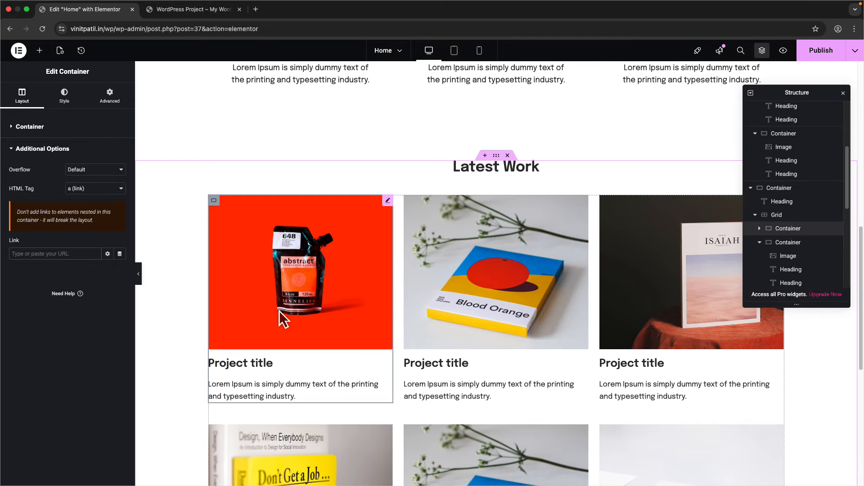
{"action": "scroll", "coordinate": [276, 324], "scroll_direction": "up", "scroll_amount": 15}
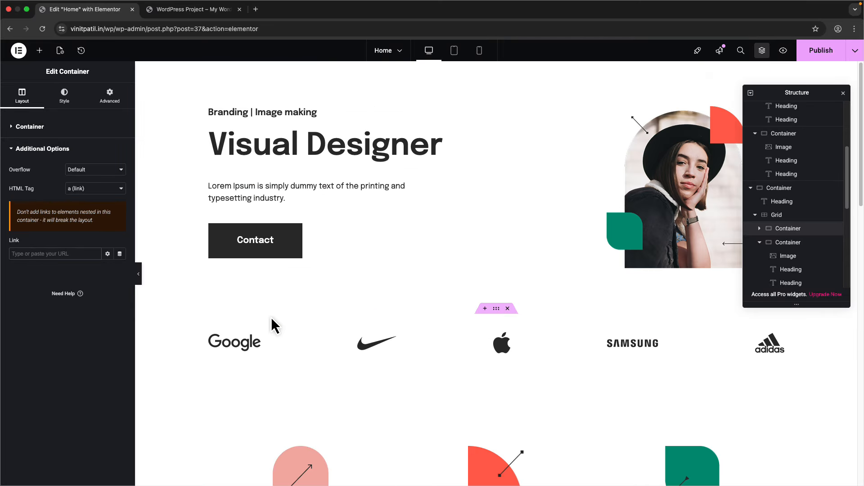
{"action": "left_click", "coordinate": [212, 9]}
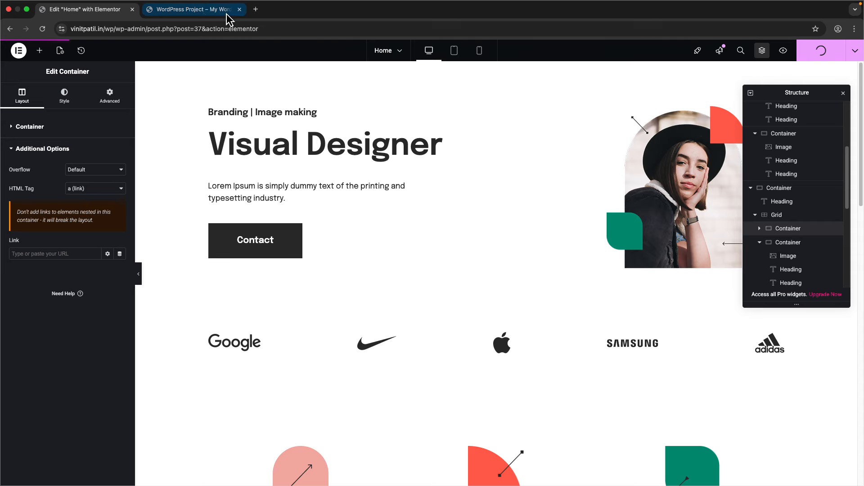
{"action": "scroll", "coordinate": [280, 297], "scroll_direction": "up", "scroll_amount": 15}
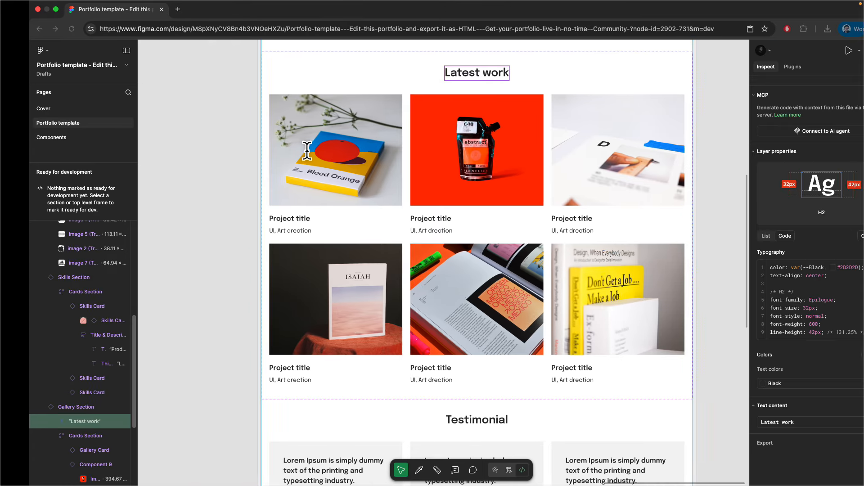
{"action": "scroll", "coordinate": [396, 318], "scroll_direction": "down", "scroll_amount": 8}
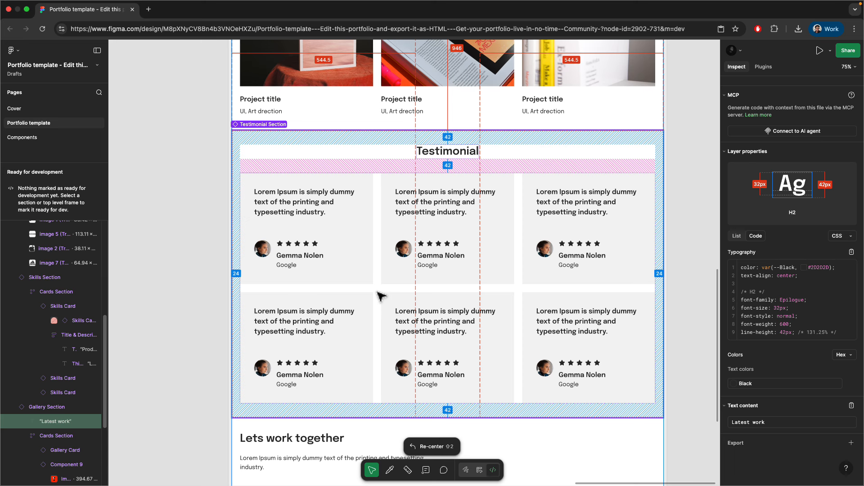
{"action": "scroll", "coordinate": [380, 296], "scroll_direction": "down", "scroll_amount": 3}
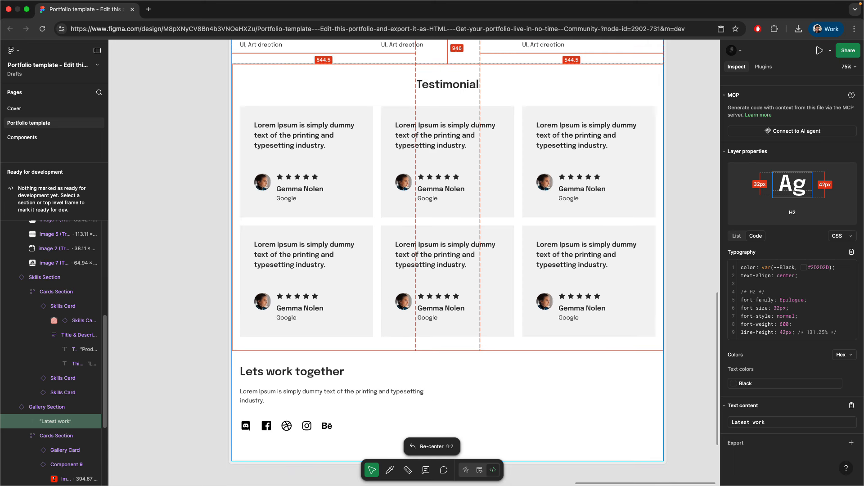
{"action": "scroll", "coordinate": [366, 297], "scroll_direction": "up", "scroll_amount": 20}
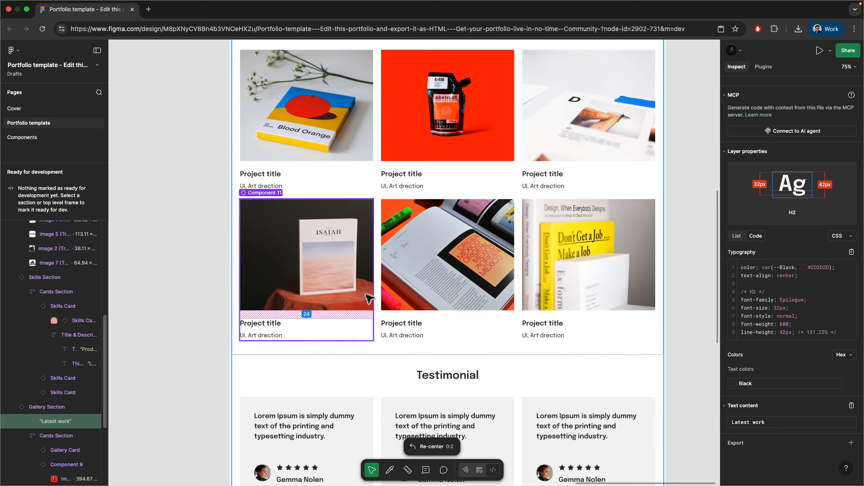
{"action": "scroll", "coordinate": [367, 300], "scroll_direction": "down", "scroll_amount": 7}
{"action": "scroll", "coordinate": [367, 300], "scroll_direction": "down", "scroll_amount": 12}
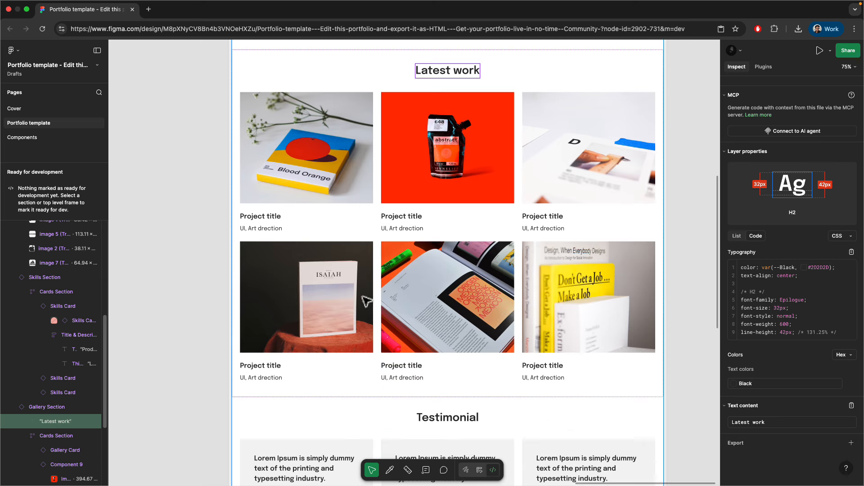
{"action": "scroll", "coordinate": [339, 254], "scroll_direction": "down", "scroll_amount": 9}
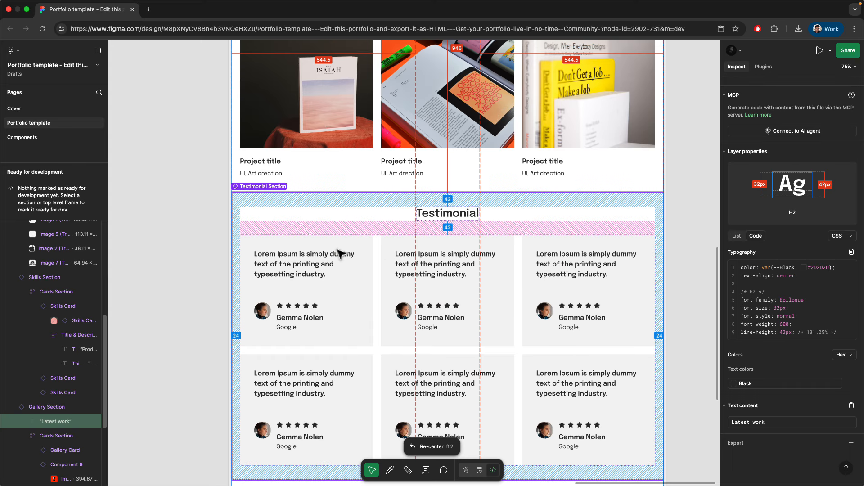
{"action": "left_click", "coordinate": [247, 252]}
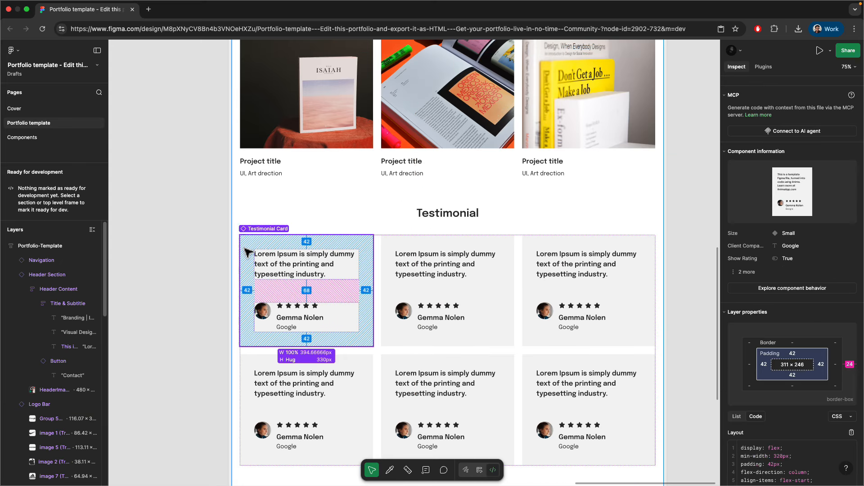
{"action": "left_click", "coordinate": [202, 272]}
{"action": "scroll", "coordinate": [313, 325], "scroll_direction": "down", "scroll_amount": 7}
{"action": "scroll", "coordinate": [311, 316], "scroll_direction": "up", "scroll_amount": 20}
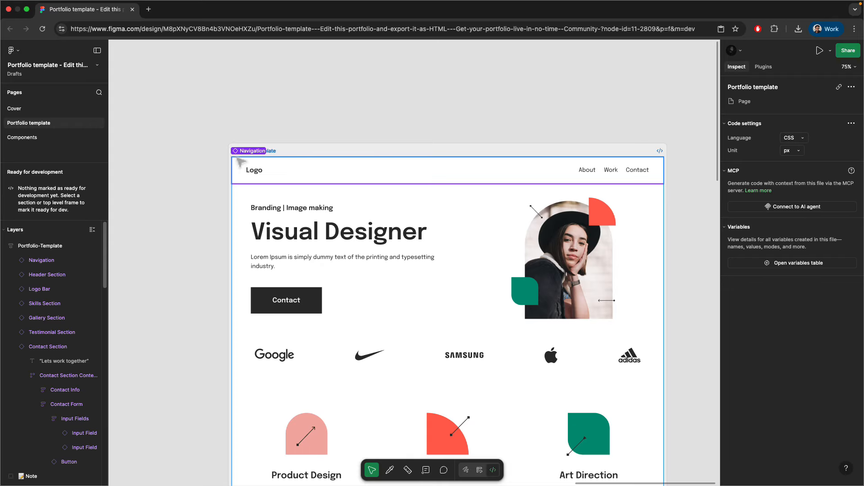
{"action": "scroll", "coordinate": [312, 263], "scroll_direction": "down", "scroll_amount": 20}
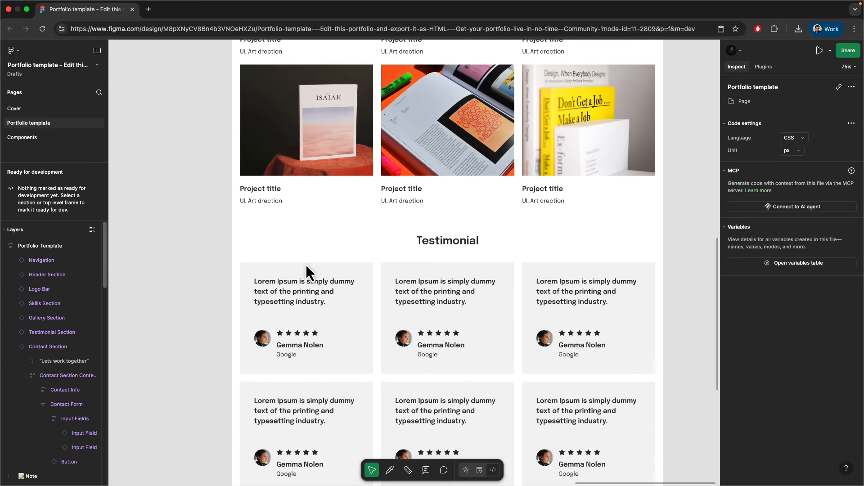
{"action": "scroll", "coordinate": [307, 268], "scroll_direction": "down", "scroll_amount": 11}
{"action": "scroll", "coordinate": [407, 296], "scroll_direction": "up", "scroll_amount": 20}
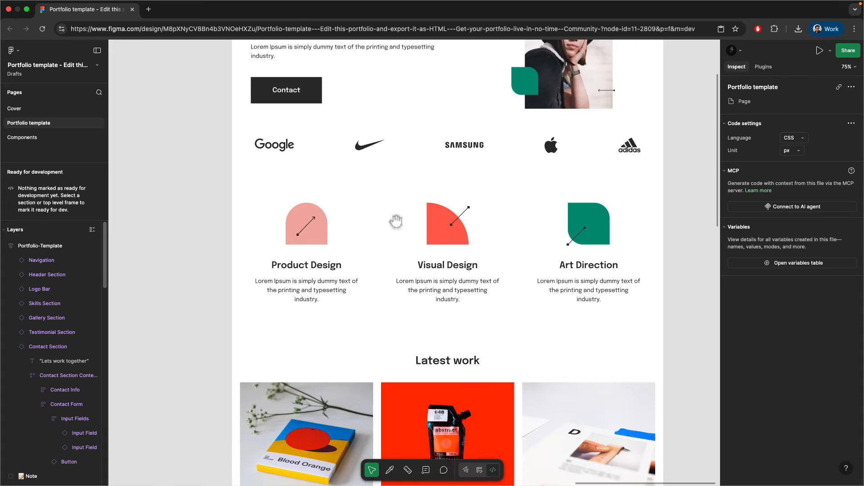
{"action": "scroll", "coordinate": [448, 261], "scroll_direction": "up", "scroll_amount": 5}
{"action": "scroll", "coordinate": [448, 261], "scroll_direction": "down", "scroll_amount": 3}
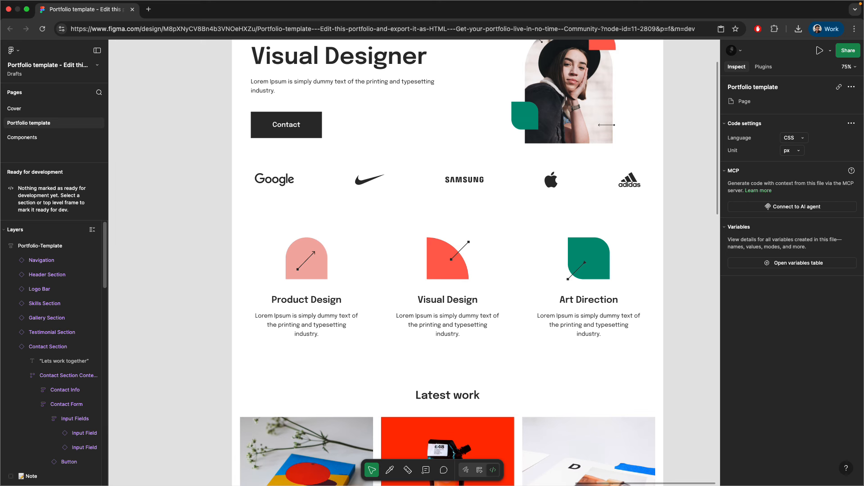
{"action": "scroll", "coordinate": [396, 227], "scroll_direction": "down", "scroll_amount": 10}
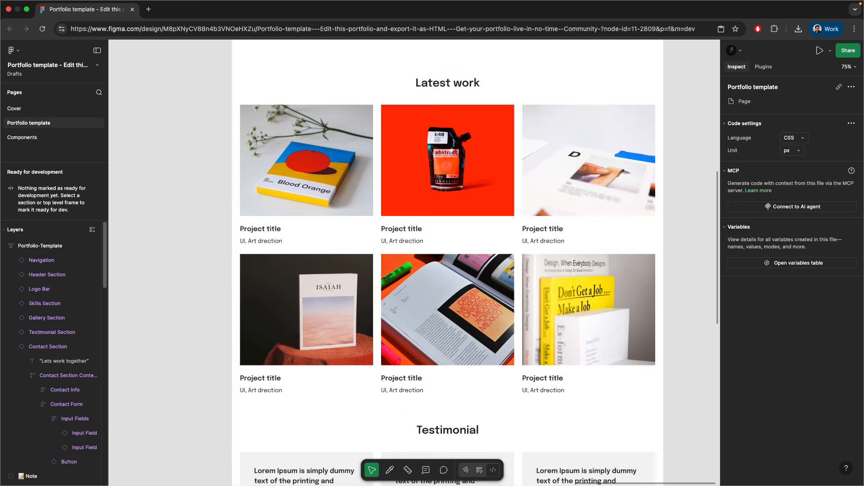
{"action": "scroll", "coordinate": [439, 225], "scroll_direction": "down", "scroll_amount": 6}
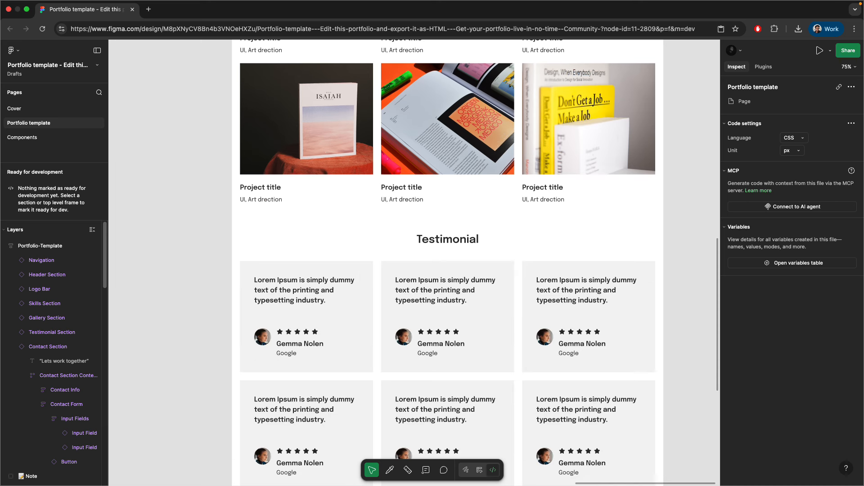
{"action": "scroll", "coordinate": [414, 261], "scroll_direction": "down", "scroll_amount": 4}
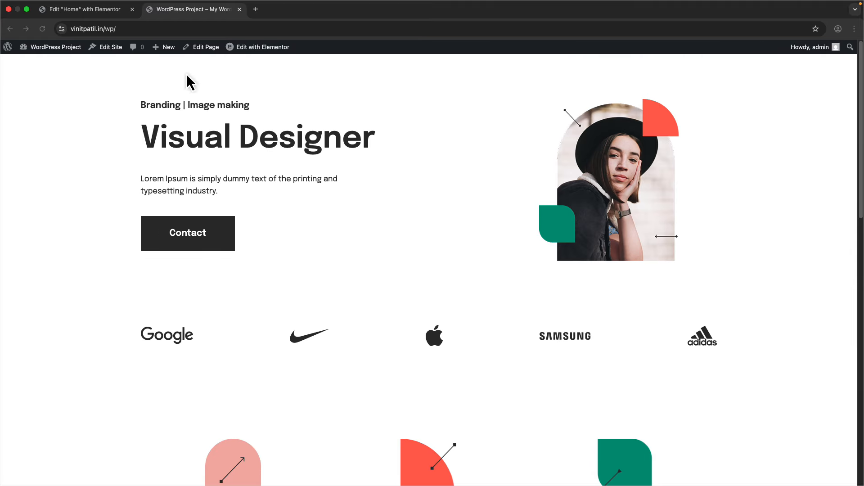
- Open a new Incognito window from Chrome's menu to load vinitpatil.in/wp/
{"action": "scroll", "coordinate": [139, 243], "scroll_direction": "down", "scroll_amount": 15}
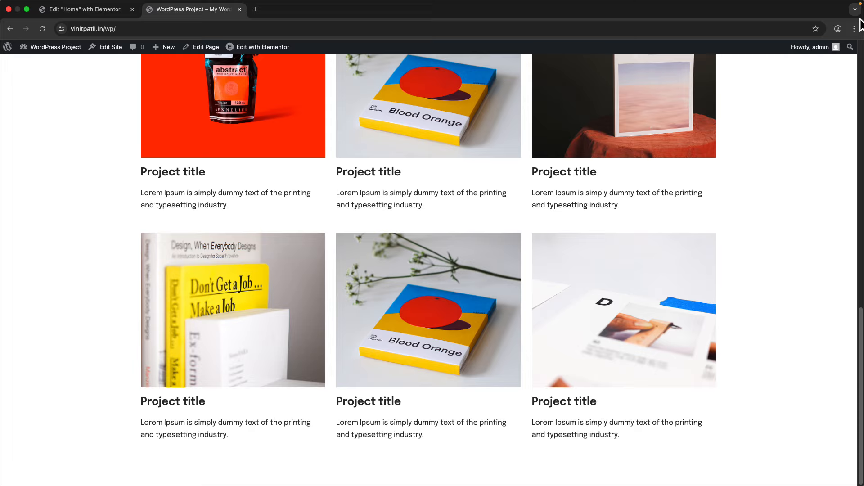
{"action": "left_click", "coordinate": [854, 29]}
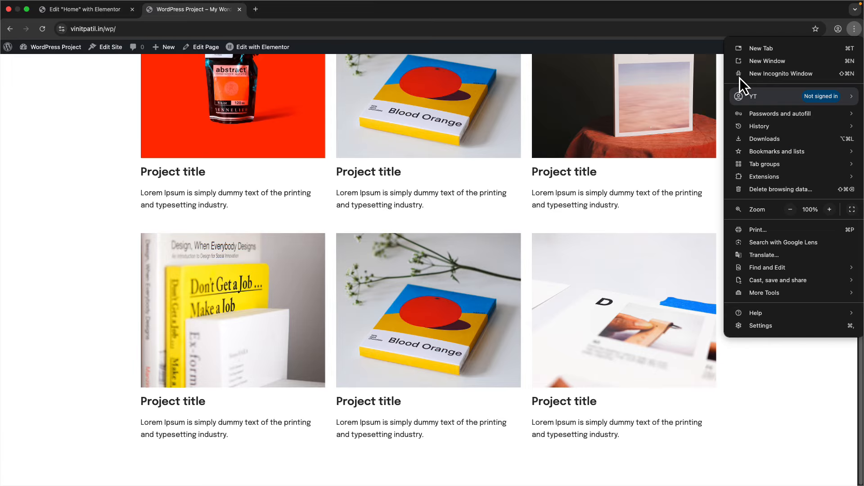
{"action": "key", "text": "ctrl+Right"}
{"action": "key", "text": "ctrl+Left"}
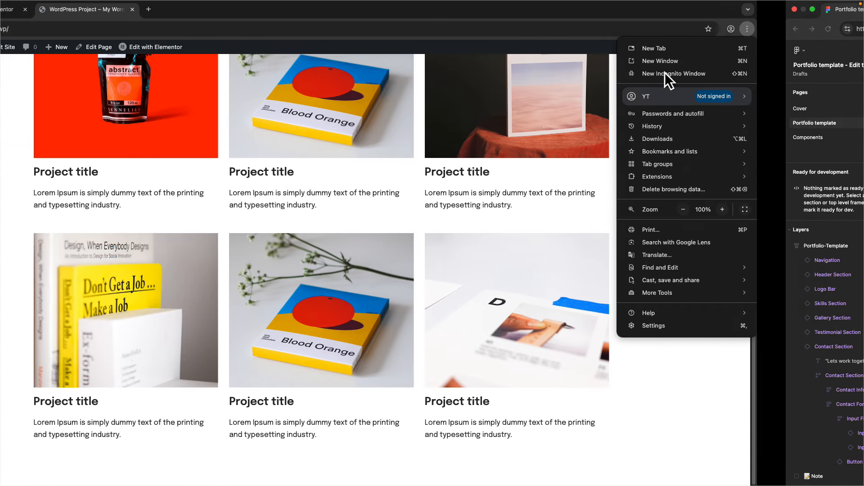
{"action": "left_click", "coordinate": [195, 31]}
{"action": "left_click", "coordinate": [195, 31]}
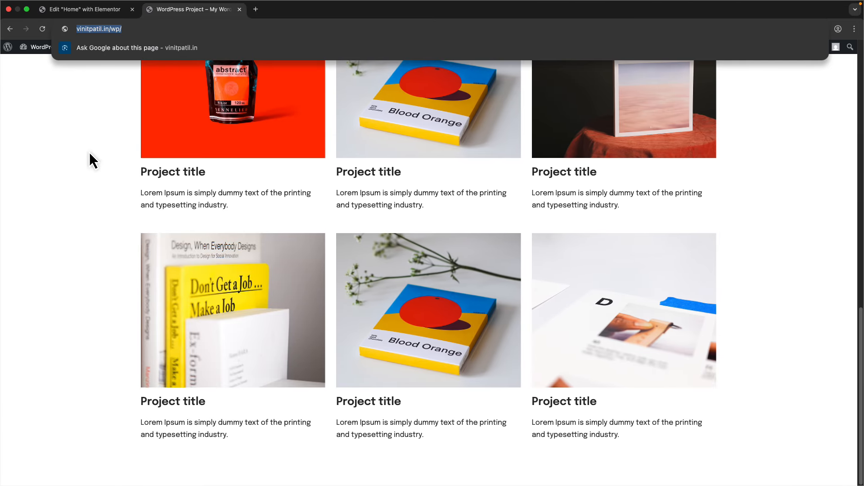
{"action": "left_click", "coordinate": [856, 30]}
{"action": "left_click", "coordinate": [790, 71]}
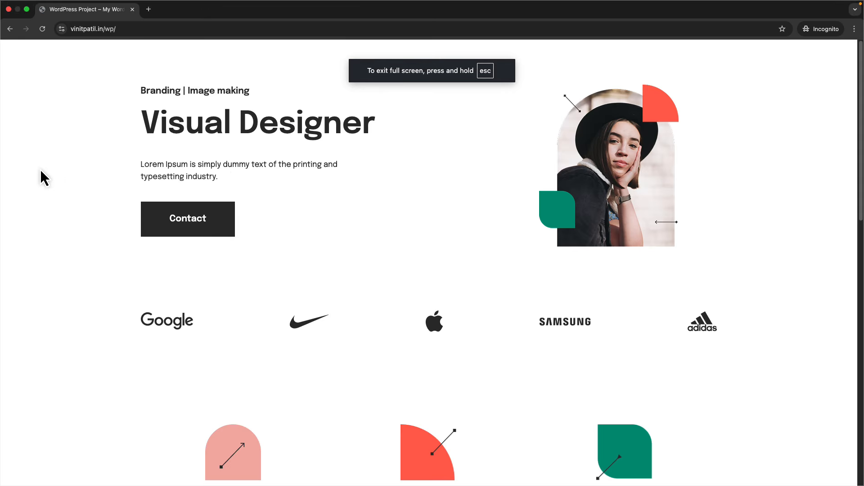
- Open DevTools at 425 px Mobile L width and scroll the stacked hero and Latest Work cards
{"action": "right_click", "coordinate": [31, 167]}
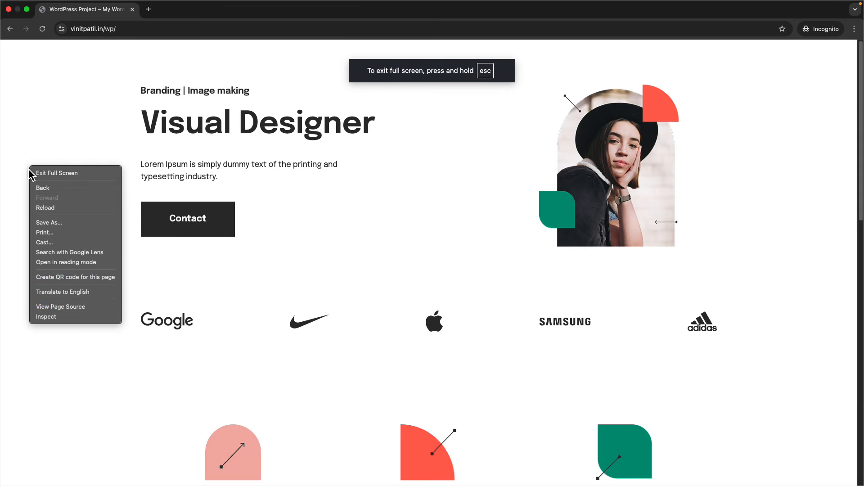
{"action": "left_click", "coordinate": [63, 315]}
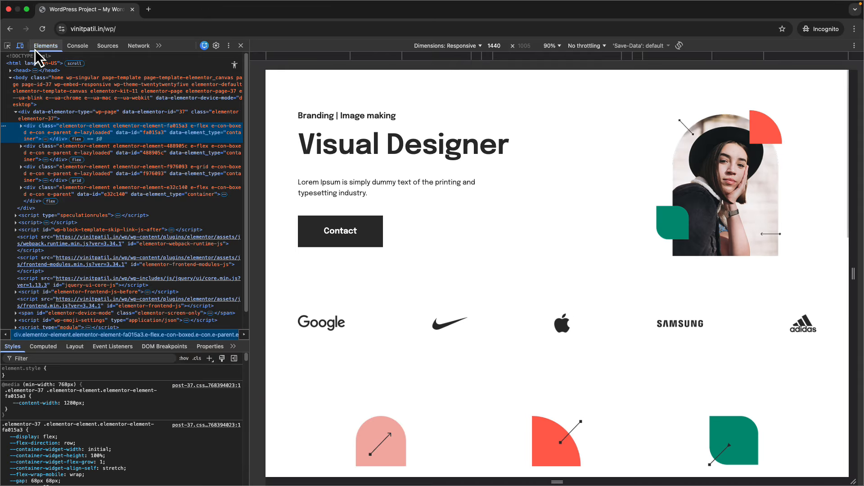
{"action": "left_click", "coordinate": [636, 56]}
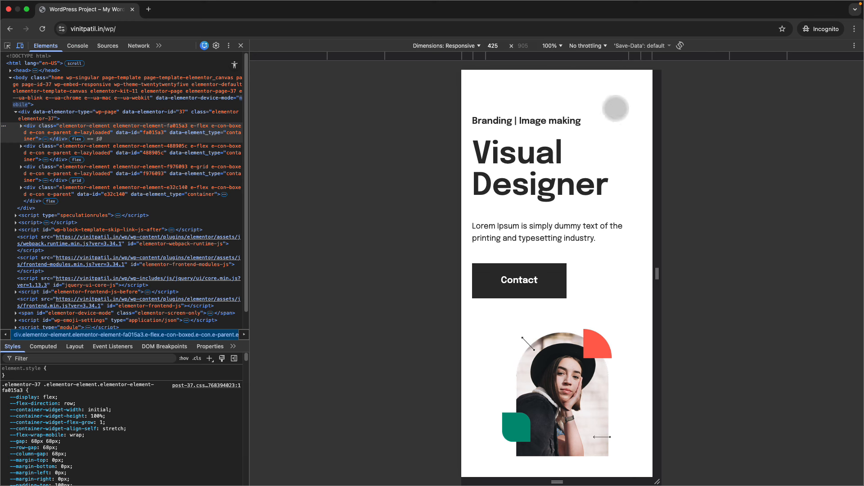
{"action": "scroll", "coordinate": [563, 212], "scroll_direction": "down", "scroll_amount": 10}
{"action": "scroll", "coordinate": [558, 220], "scroll_direction": "down", "scroll_amount": 15}
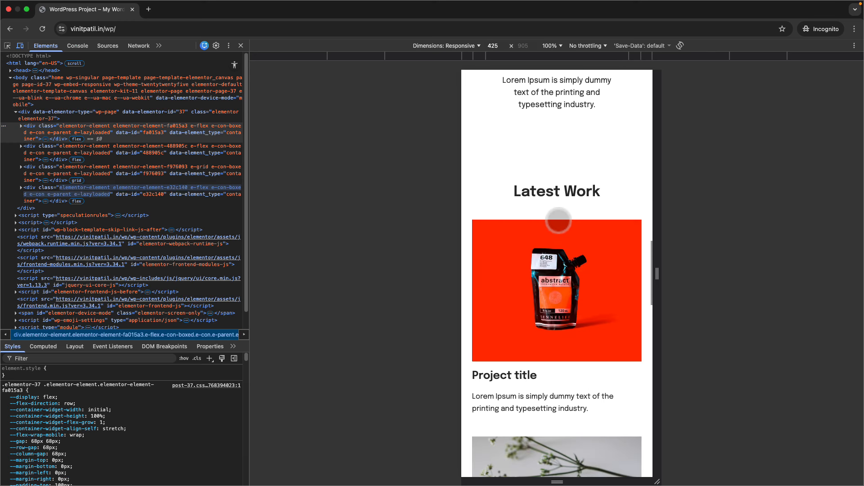
{"action": "scroll", "coordinate": [557, 221], "scroll_direction": "down", "scroll_amount": 5}
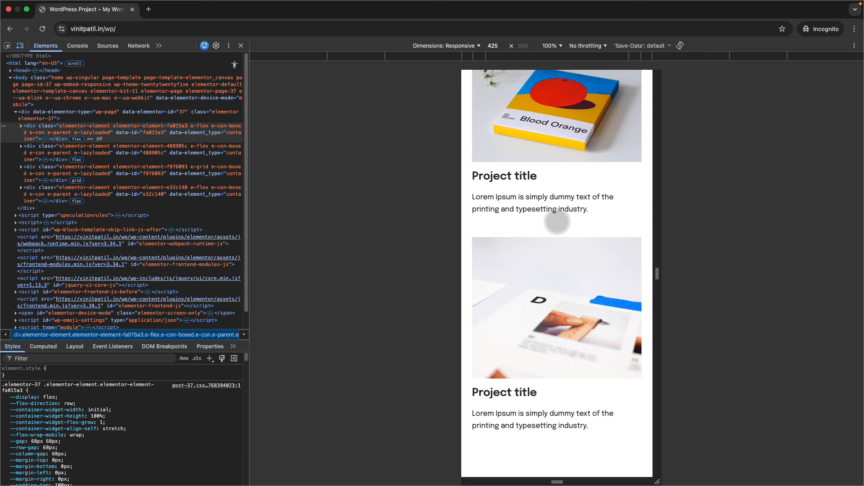
{"action": "scroll", "coordinate": [557, 221], "scroll_direction": "up", "scroll_amount": 20}
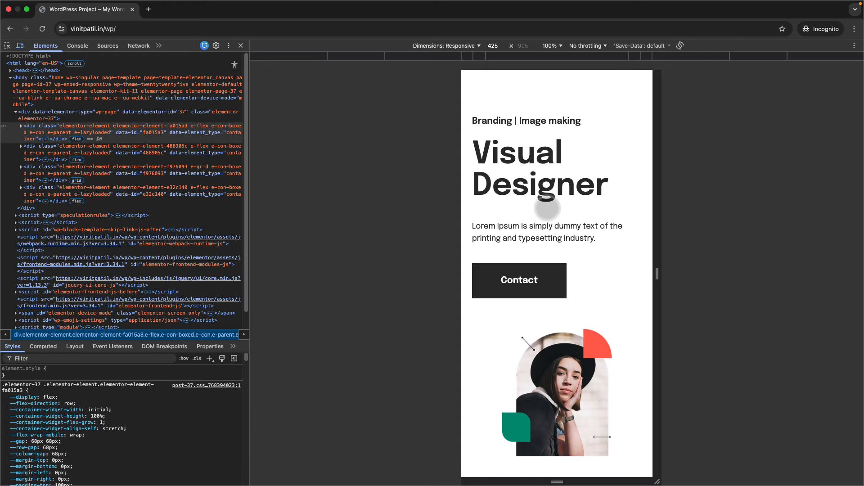
{"action": "scroll", "coordinate": [547, 208], "scroll_direction": "down", "scroll_amount": 20}
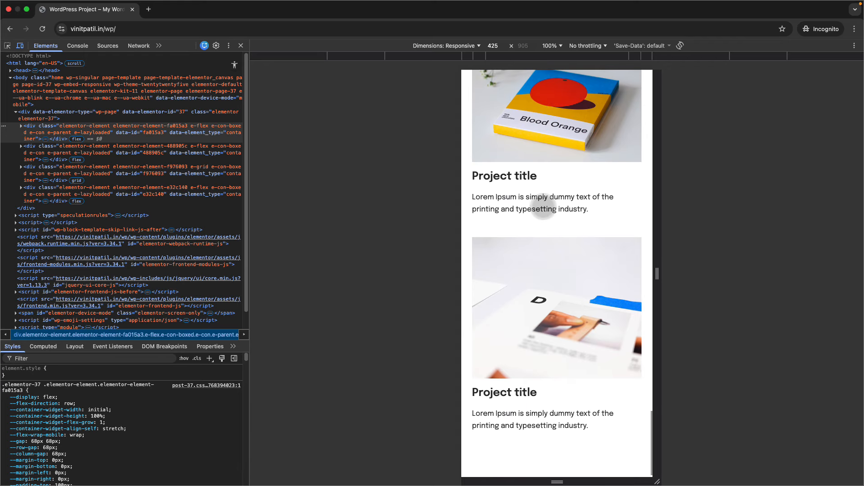
{"action": "scroll", "coordinate": [543, 208], "scroll_direction": "up", "scroll_amount": 20}
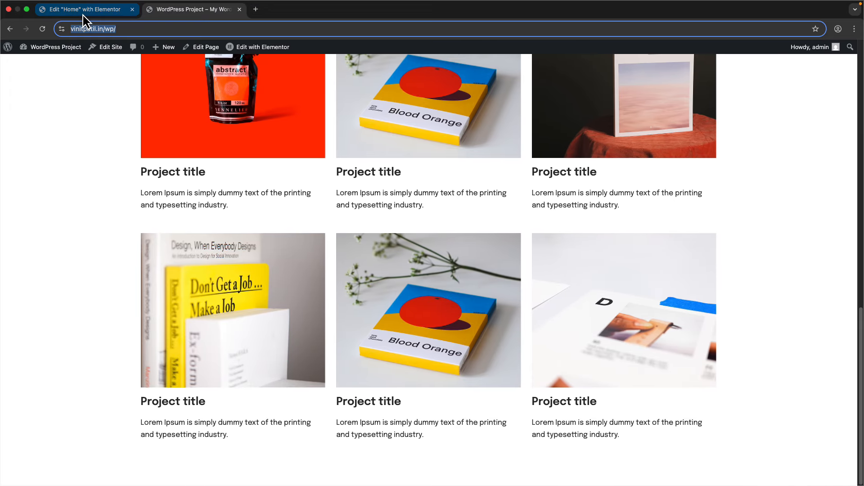
- Back in Elementor, compare mobile and tablet previews, settling on tablet portrait
{"action": "left_click", "coordinate": [85, 13]}
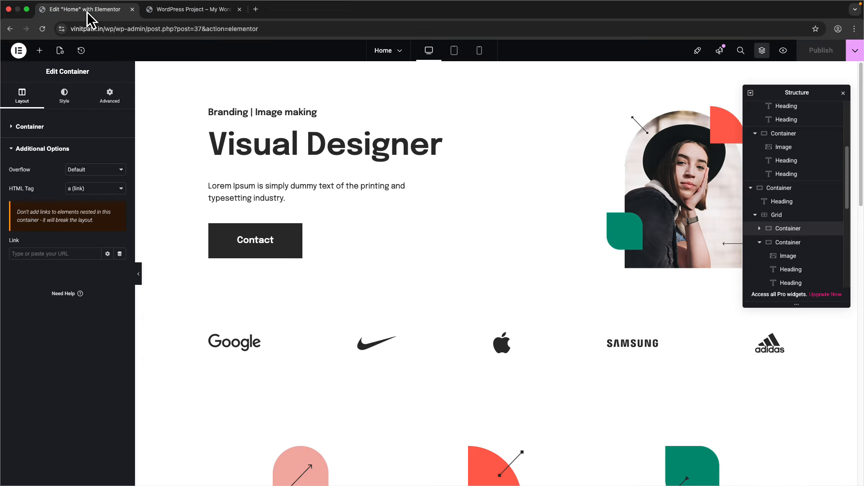
{"action": "left_click", "coordinate": [457, 57]}
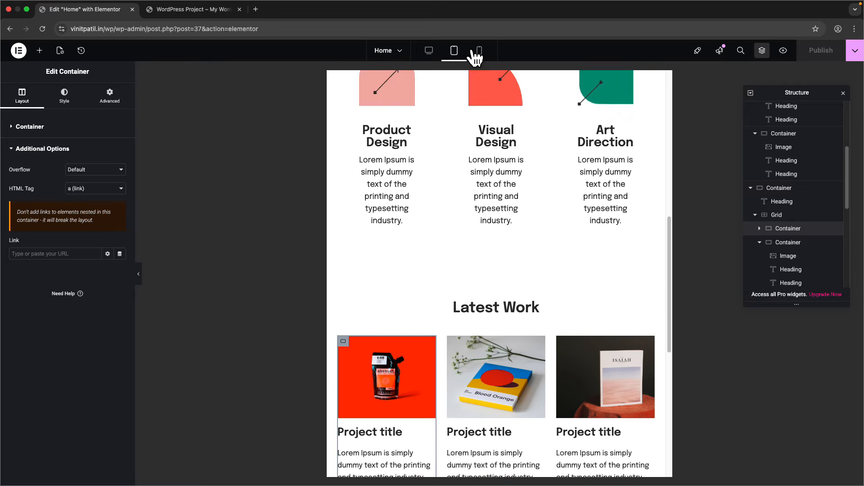
{"action": "left_click", "coordinate": [479, 52]}
{"action": "left_click", "coordinate": [456, 53]}
{"action": "scroll", "coordinate": [463, 314], "scroll_direction": "down", "scroll_amount": 5}
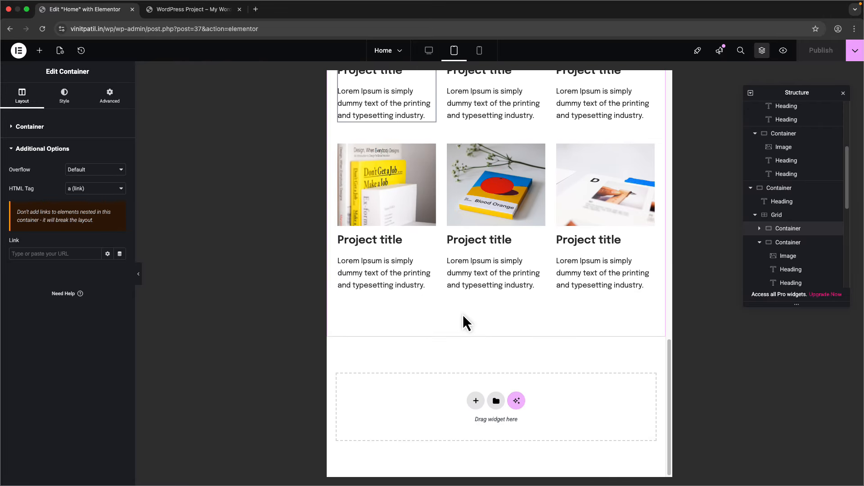
{"action": "scroll", "coordinate": [458, 318], "scroll_direction": "up", "scroll_amount": 17}
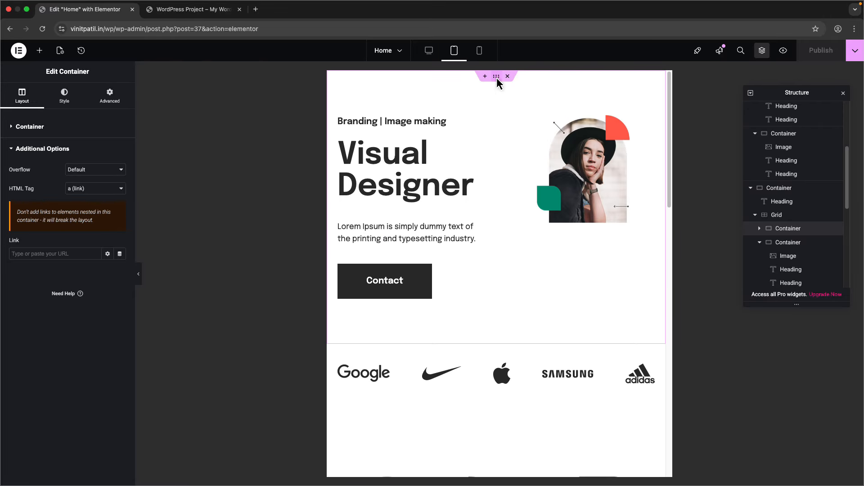
- Set the hero container's Align Items to Center so the portrait lines up with the headline
{"action": "left_click", "coordinate": [496, 77]}
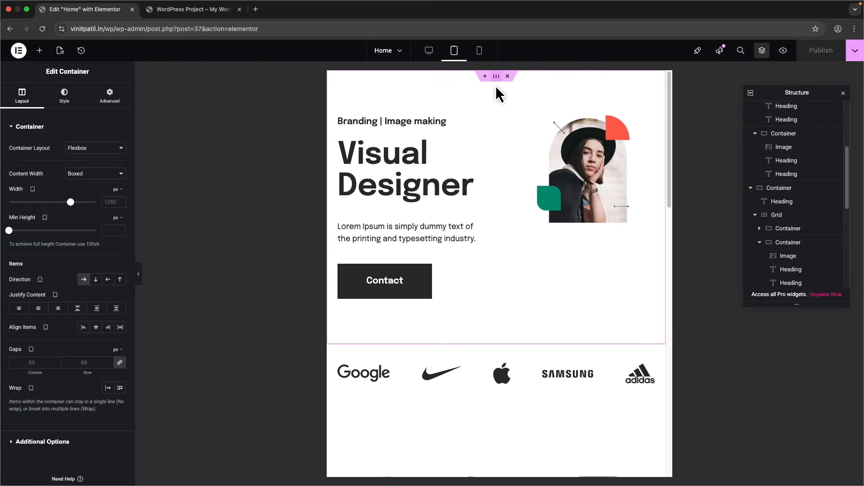
{"action": "left_click", "coordinate": [589, 188]}
{"action": "left_click", "coordinate": [65, 100]}
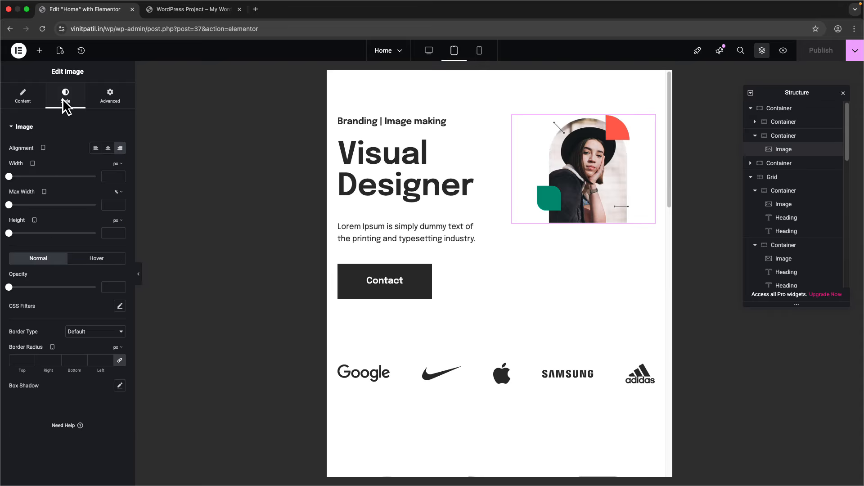
{"action": "left_click", "coordinate": [795, 110]}
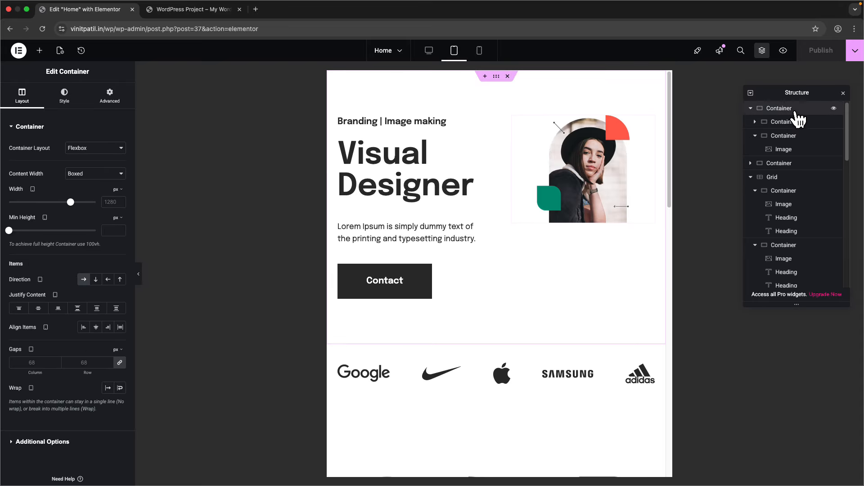
{"action": "left_click", "coordinate": [95, 327]}
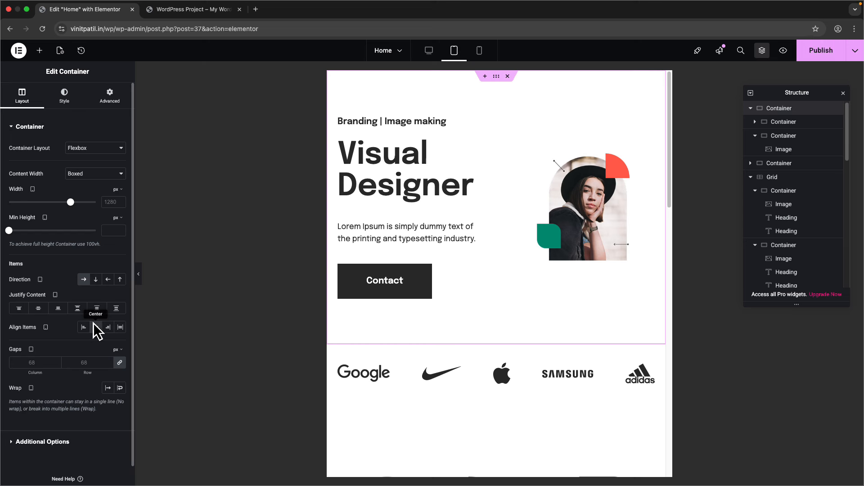
{"action": "scroll", "coordinate": [421, 311], "scroll_direction": "down", "scroll_amount": 2}
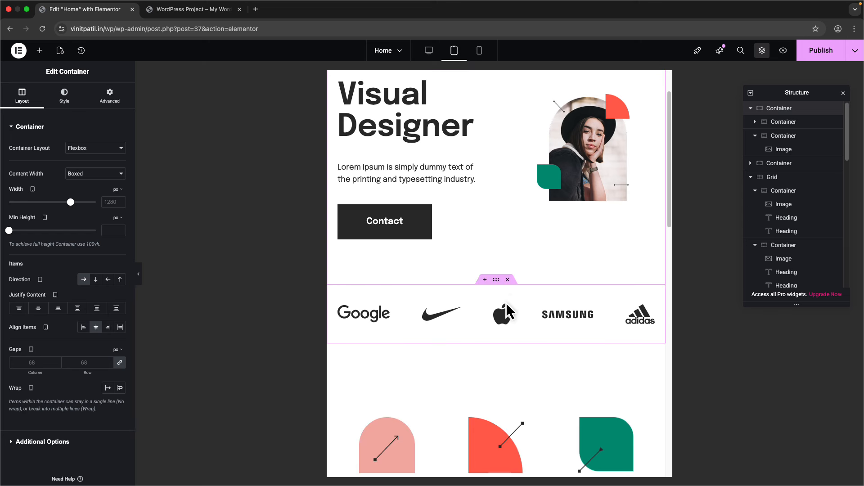
{"action": "scroll", "coordinate": [497, 291], "scroll_direction": "down", "scroll_amount": 6}
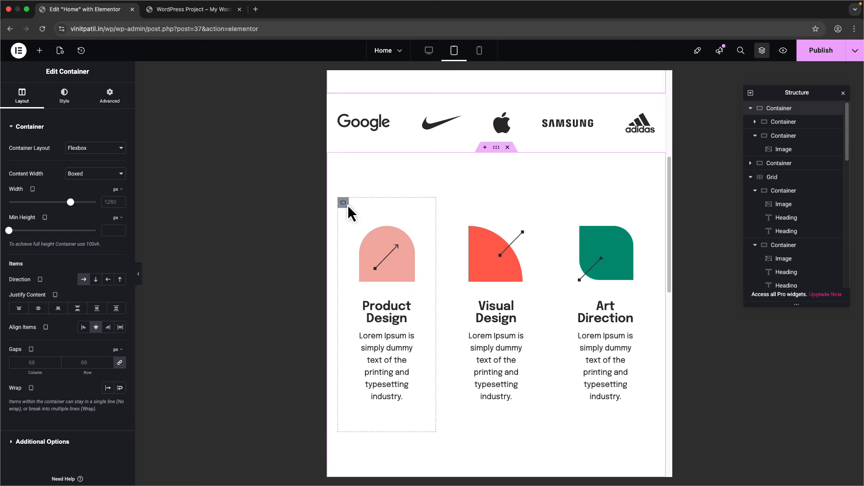
- Set the Product Design, Visual Design and Art Direction cards' tablet padding to 24 px
{"action": "left_click", "coordinate": [334, 205]}
{"action": "left_click", "coordinate": [110, 95]}
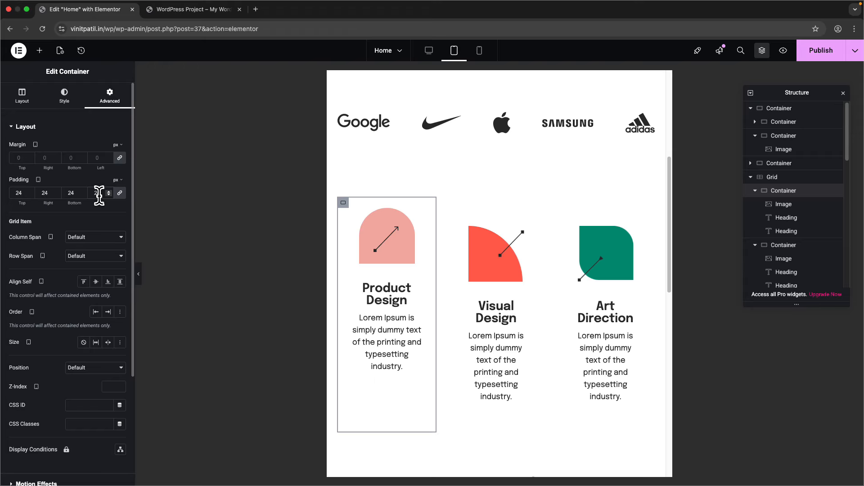
{"action": "left_click", "coordinate": [452, 203]}
{"action": "left_click", "coordinate": [97, 103]}
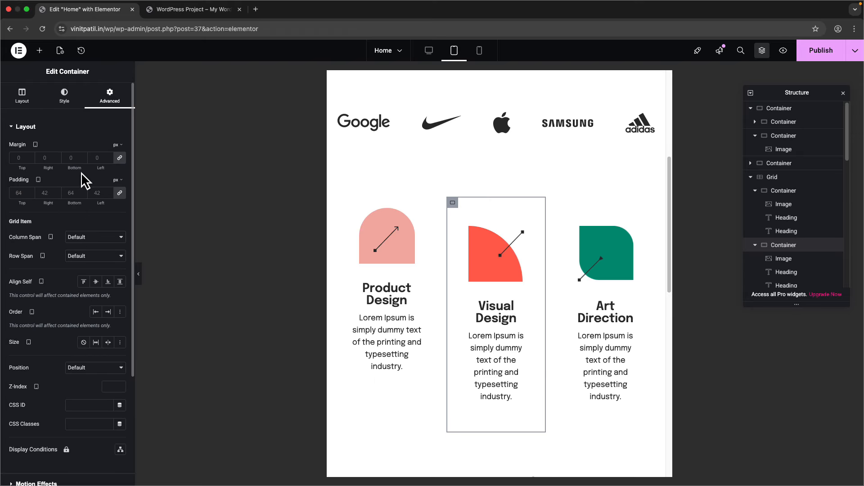
{"action": "left_click", "coordinate": [562, 202]}
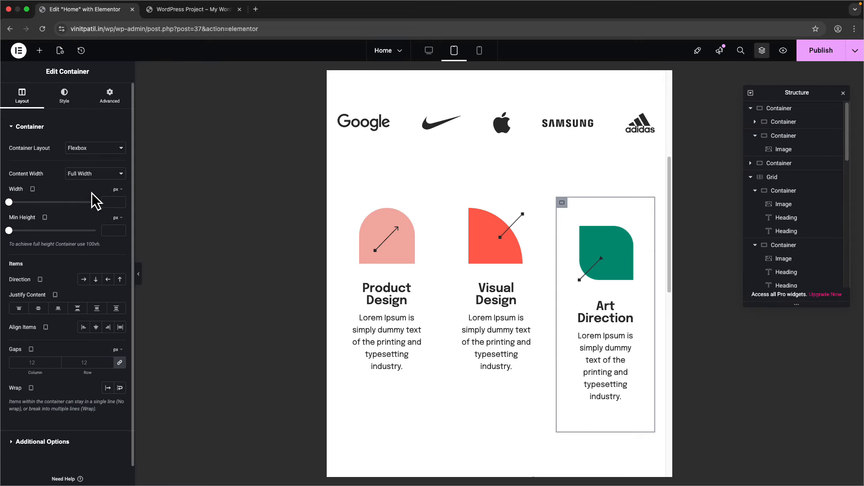
{"action": "left_click", "coordinate": [109, 96]}
{"action": "left_click", "coordinate": [96, 192]}
{"action": "type", "text": "24"}
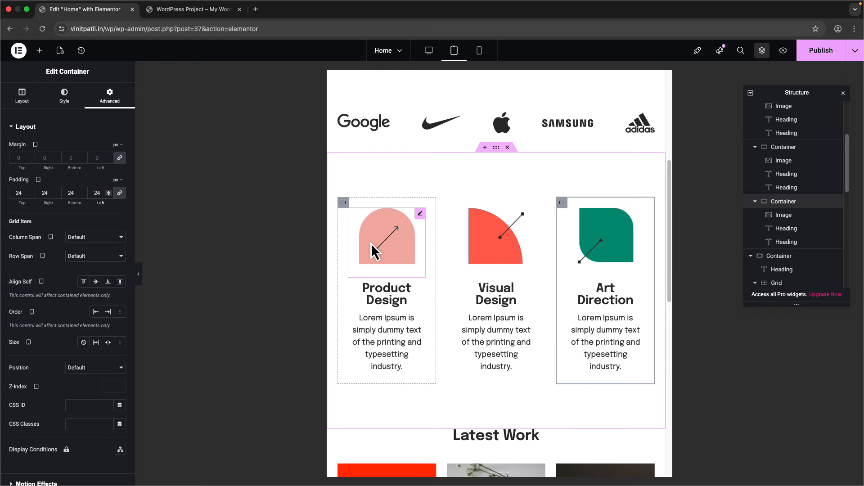
- Set the Art Direction card's mobile padding to 12 px, then compare tablet and desktop views
{"action": "left_click", "coordinate": [479, 50]}
{"action": "scroll", "coordinate": [450, 271], "scroll_direction": "down", "scroll_amount": 10}
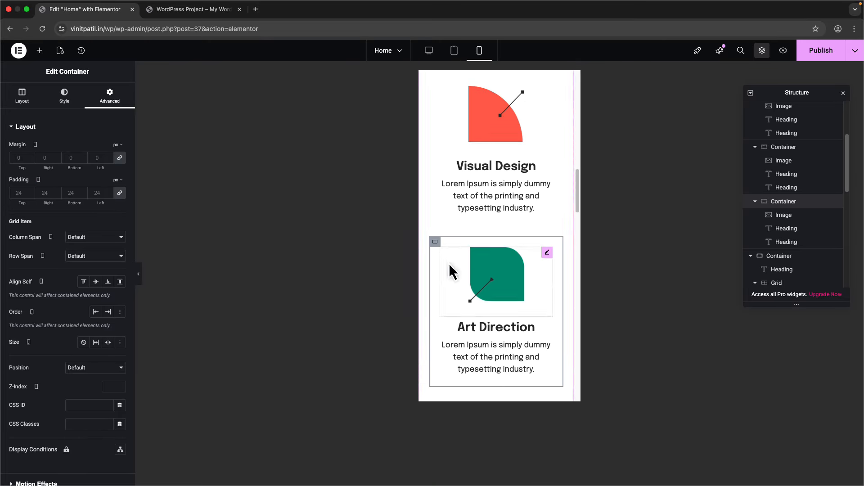
{"action": "left_click", "coordinate": [99, 192]}
{"action": "type", "text": "12"}
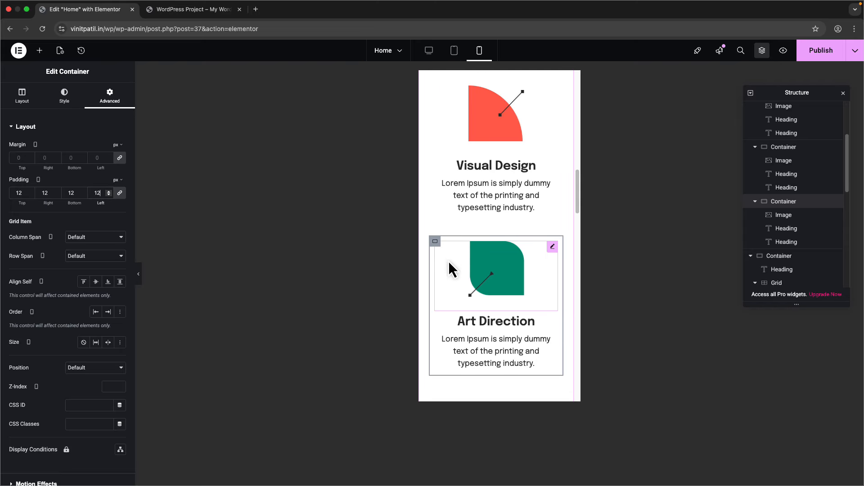
{"action": "left_click", "coordinate": [445, 55]}
{"action": "left_click", "coordinate": [428, 51]}
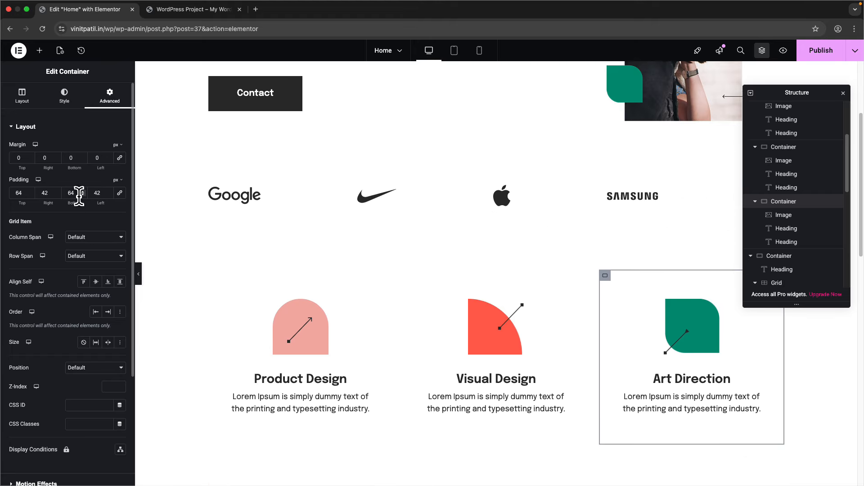
{"action": "left_click", "coordinate": [447, 55]}
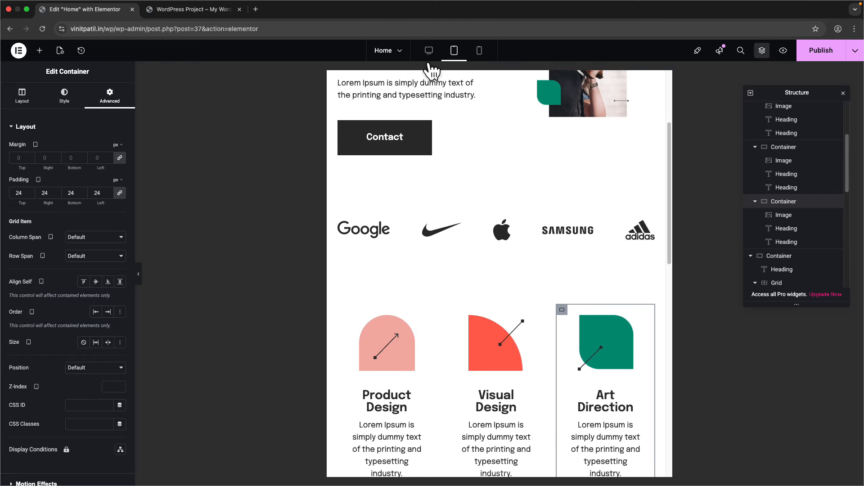
- Select the Latest Work grid, set it to 2 columns in tablet view, and check it on mobile
{"action": "left_click", "coordinate": [479, 51]}
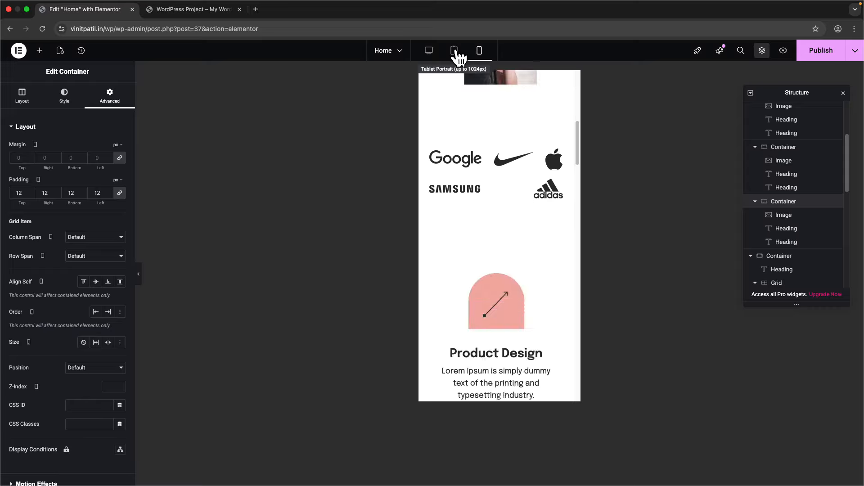
{"action": "left_click", "coordinate": [454, 52]}
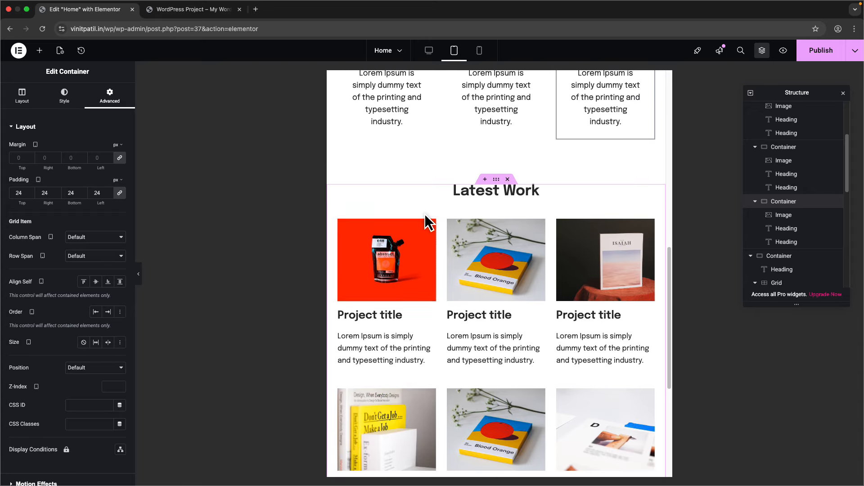
{"action": "scroll", "coordinate": [432, 324], "scroll_direction": "down", "scroll_amount": 8}
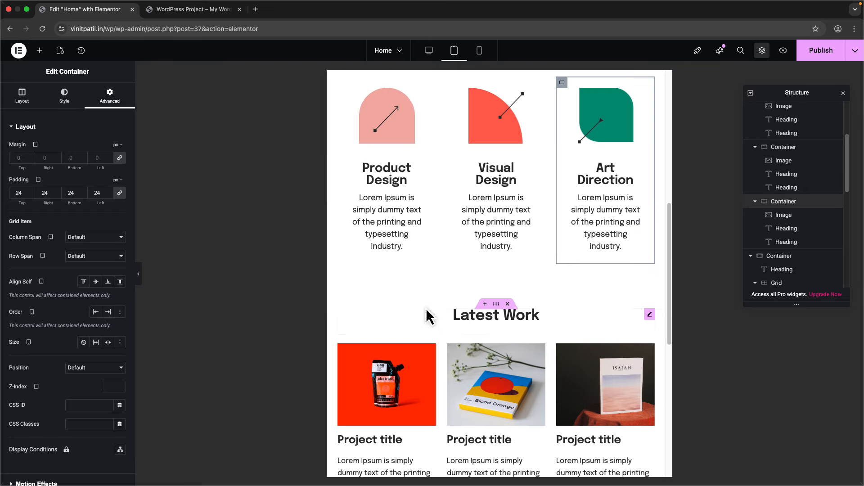
{"action": "scroll", "coordinate": [389, 264], "scroll_direction": "down", "scroll_amount": 4}
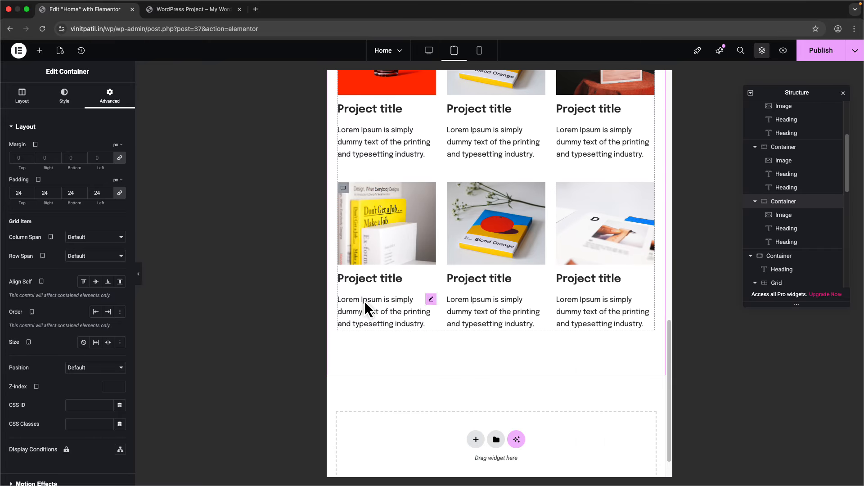
{"action": "scroll", "coordinate": [364, 302], "scroll_direction": "up", "scroll_amount": 3}
{"action": "left_click", "coordinate": [344, 168]}
{"action": "scroll", "coordinate": [810, 189], "scroll_direction": "down", "scroll_amount": 2}
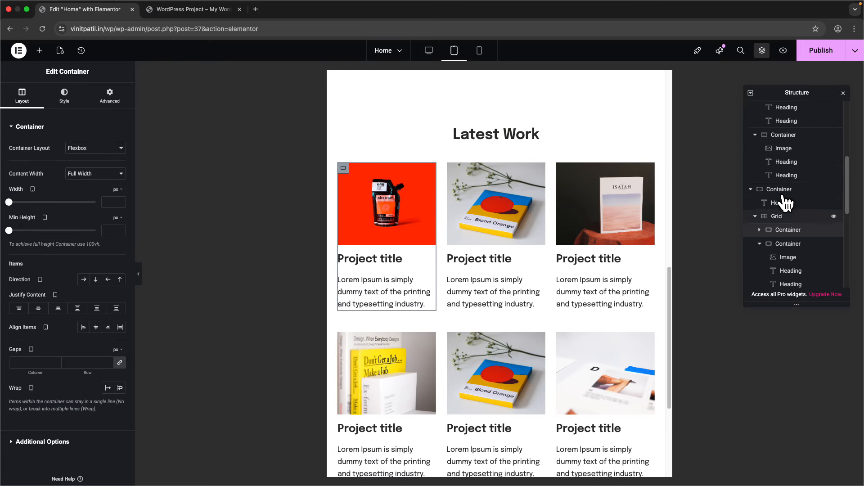
{"action": "left_click", "coordinate": [781, 187]}
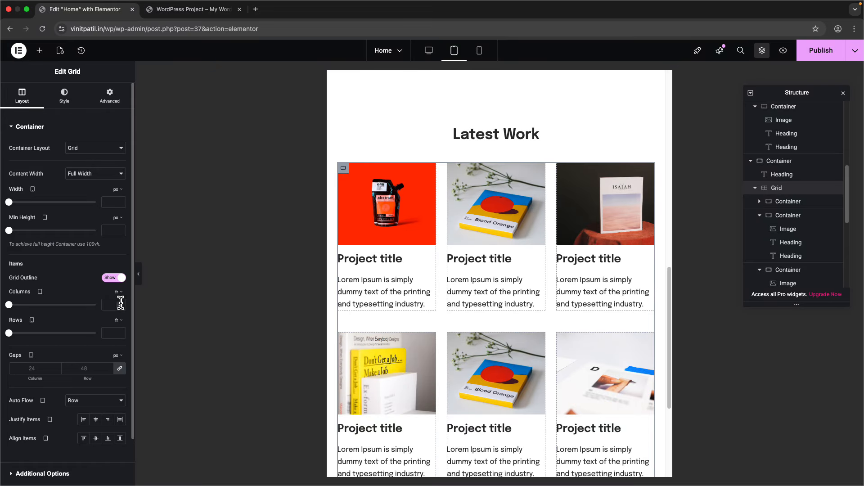
{"action": "type", "text": "2"}
{"action": "scroll", "coordinate": [416, 336], "scroll_direction": "down", "scroll_amount": 8}
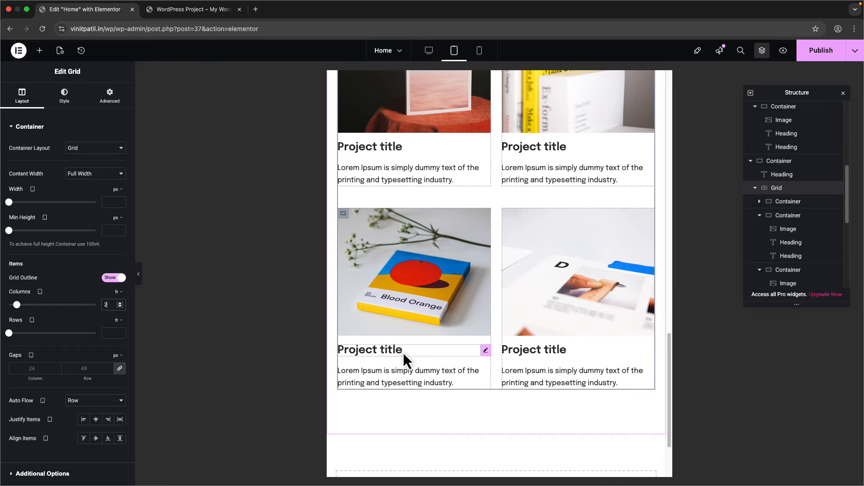
{"action": "scroll", "coordinate": [404, 352], "scroll_direction": "up", "scroll_amount": 10}
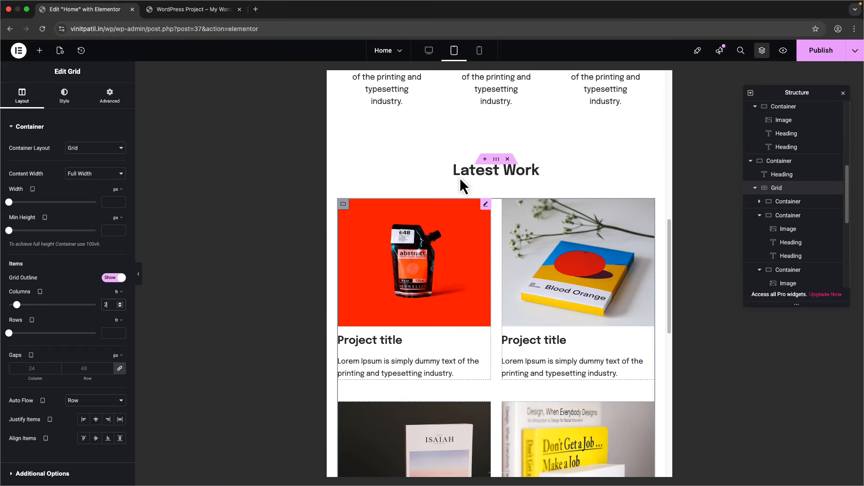
{"action": "scroll", "coordinate": [461, 180], "scroll_direction": "up", "scroll_amount": 5}
{"action": "scroll", "coordinate": [464, 137], "scroll_direction": "up", "scroll_amount": 4}
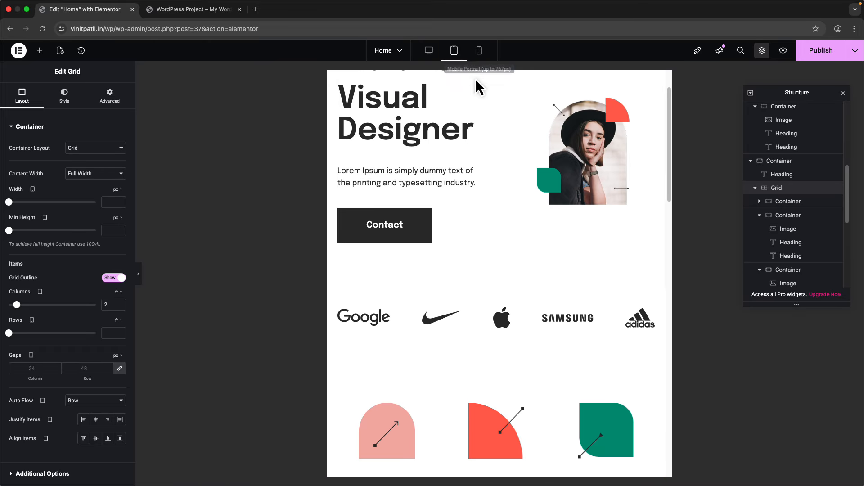
{"action": "left_click", "coordinate": [479, 50]}
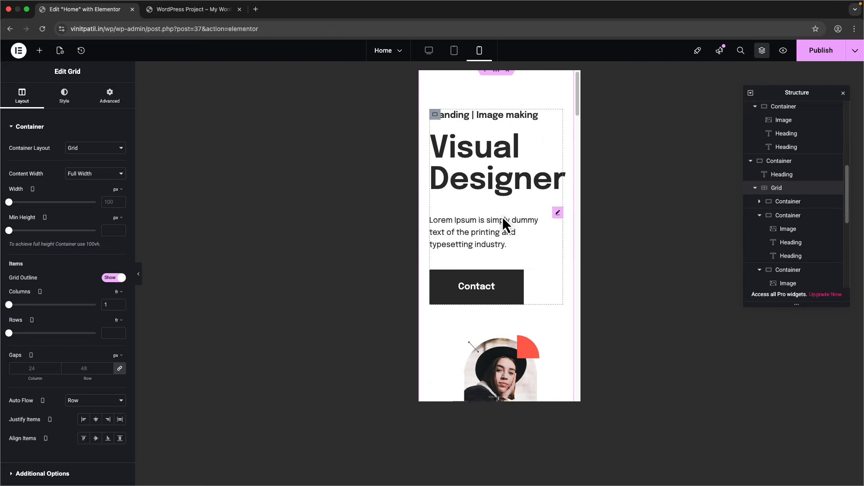
- Set the Visual Designer heading's mobile font size to 38
{"action": "scroll", "coordinate": [516, 188], "scroll_direction": "down", "scroll_amount": 10}
{"action": "scroll", "coordinate": [501, 282], "scroll_direction": "up", "scroll_amount": 11}
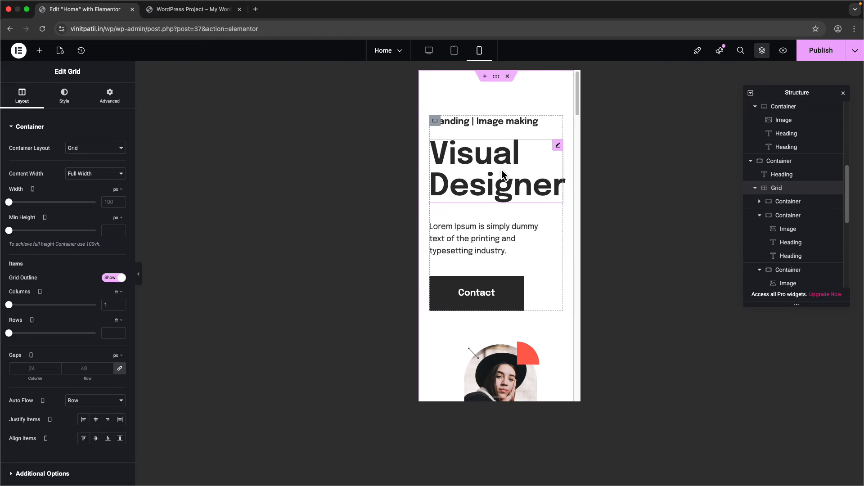
{"action": "left_click", "coordinate": [503, 175]}
{"action": "left_click", "coordinate": [65, 96]}
{"action": "left_click", "coordinate": [120, 173]}
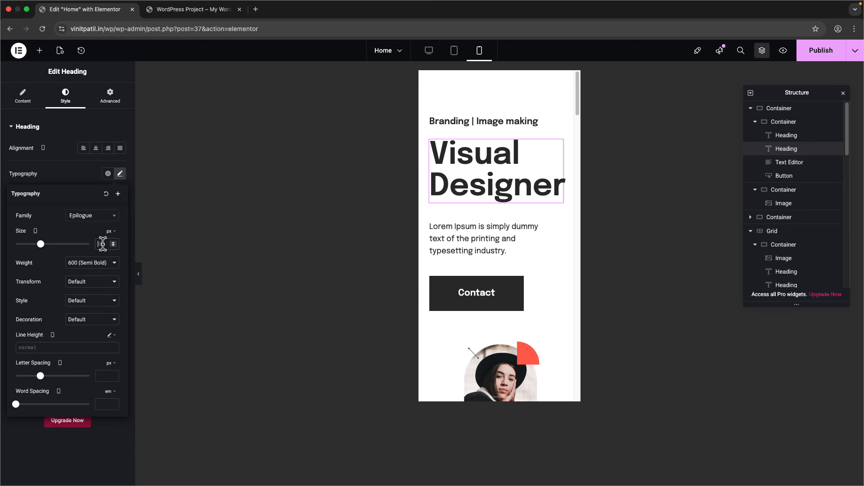
{"action": "type", "text": "38"}
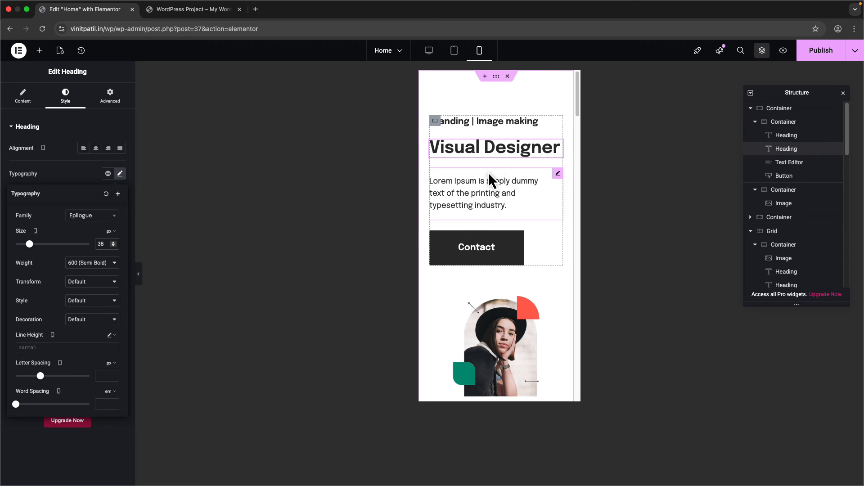
- Set the intro paragraph's mobile font size to 16
{"action": "left_click", "coordinate": [506, 184]}
{"action": "left_click", "coordinate": [110, 96]}
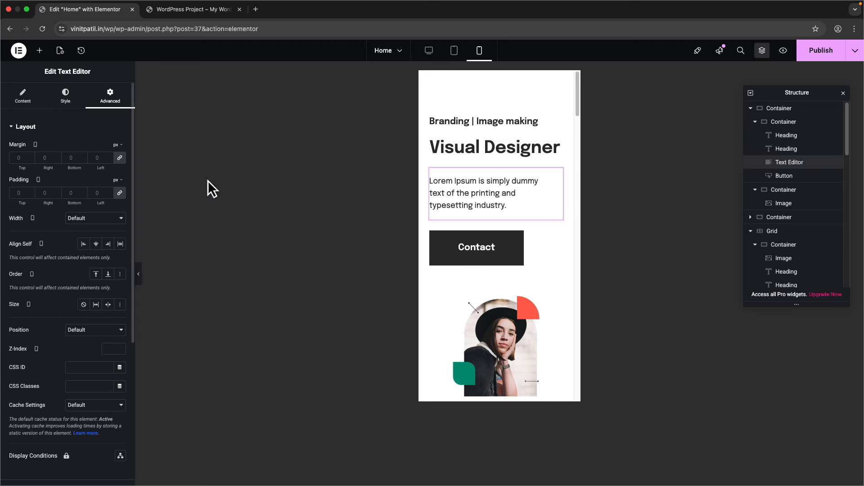
{"action": "left_click", "coordinate": [456, 158]}
{"action": "left_click", "coordinate": [114, 98]}
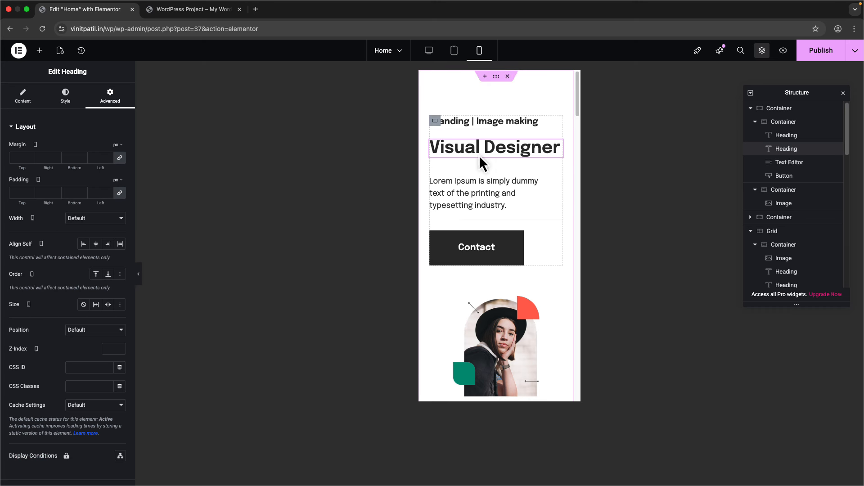
{"action": "left_click", "coordinate": [430, 184]}
{"action": "left_click", "coordinate": [65, 96]}
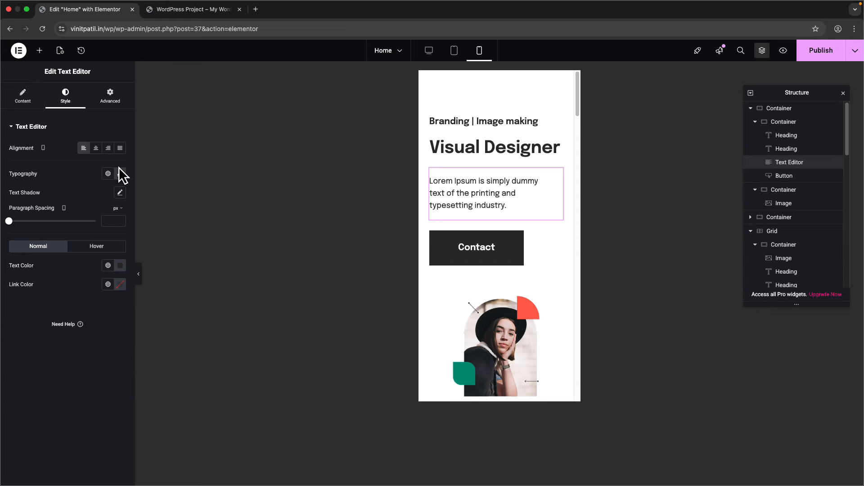
{"action": "left_click", "coordinate": [120, 174]}
{"action": "left_click", "coordinate": [101, 243]}
{"action": "type", "text": "16"}
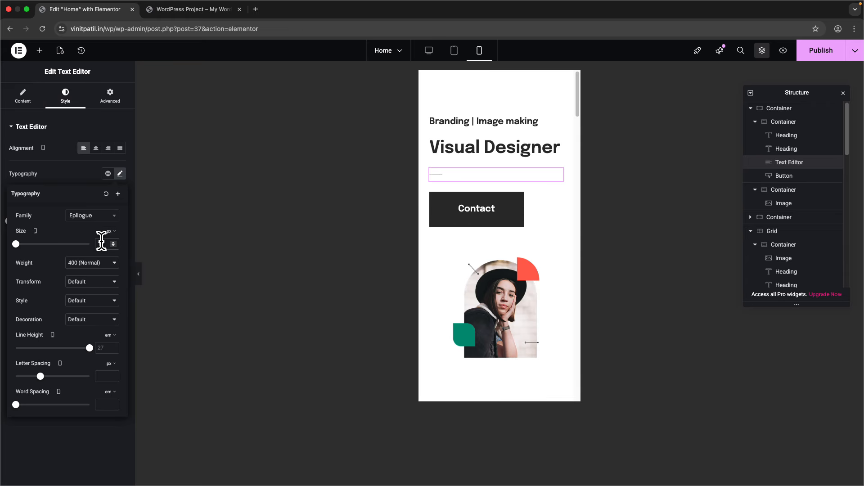
- Set the Contact button's typography size to 16
{"action": "left_click", "coordinate": [496, 229]}
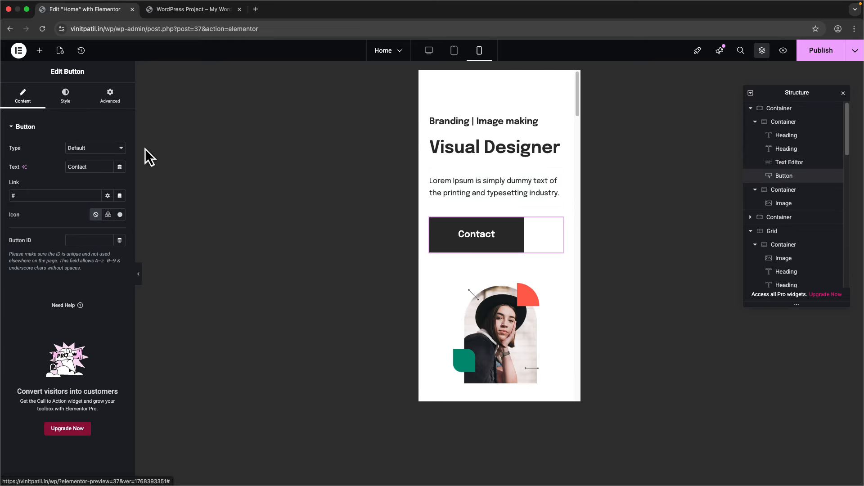
{"action": "left_click", "coordinate": [67, 99]}
{"action": "left_click", "coordinate": [120, 166]}
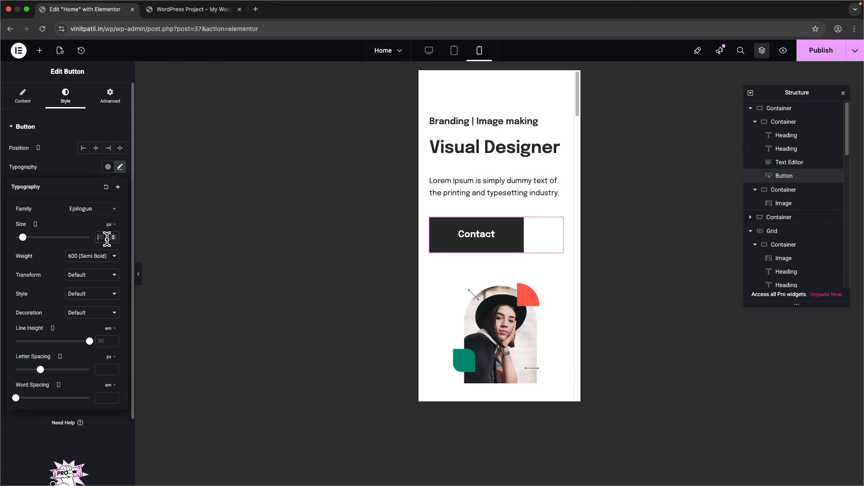
{"action": "type", "text": "16"}
{"action": "left_click", "coordinate": [110, 97]}
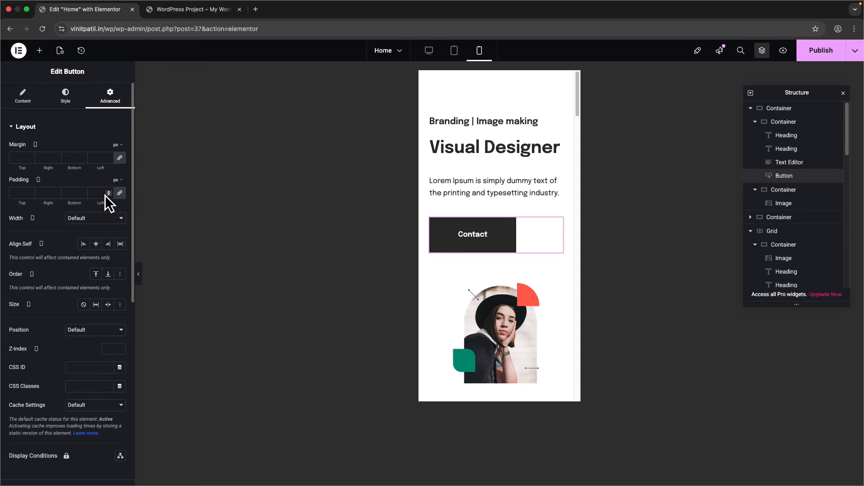
{"action": "left_click", "coordinate": [61, 99]}
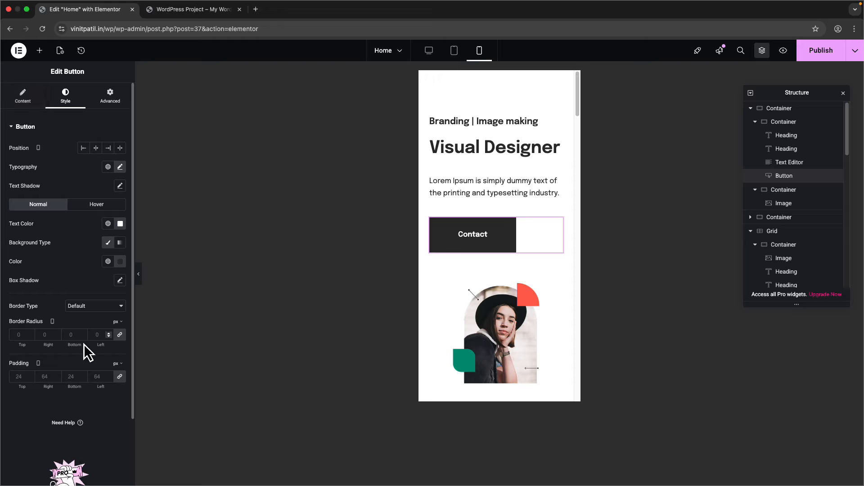
- Unlink the Contact button's padding and set it to 12/32/12/32
{"action": "left_click", "coordinate": [102, 377]}
{"action": "type", "text": "24"}
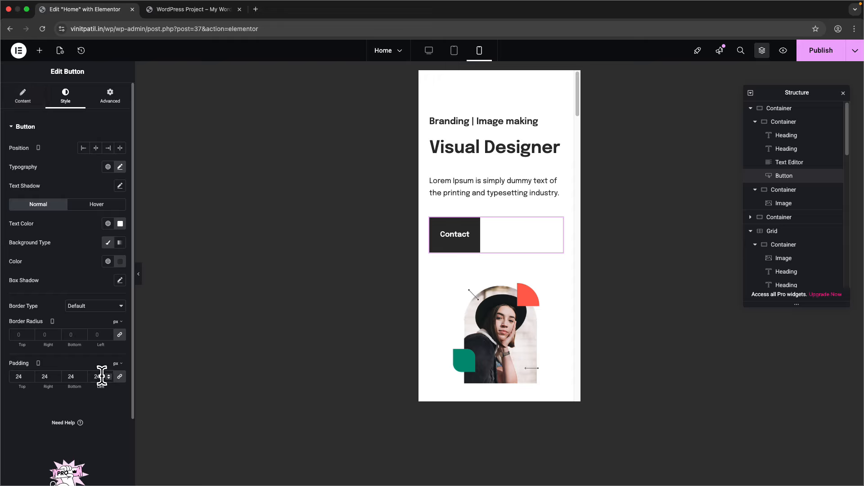
{"action": "left_click", "coordinate": [121, 379]}
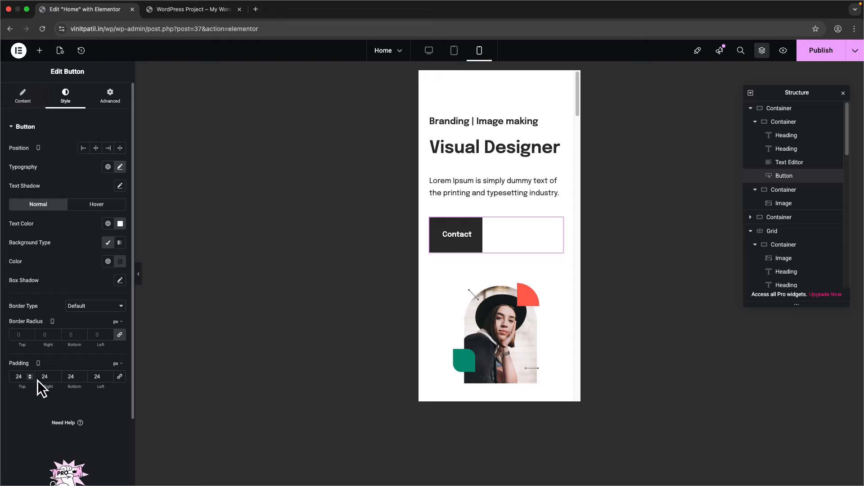
{"action": "type", "text": "32"}
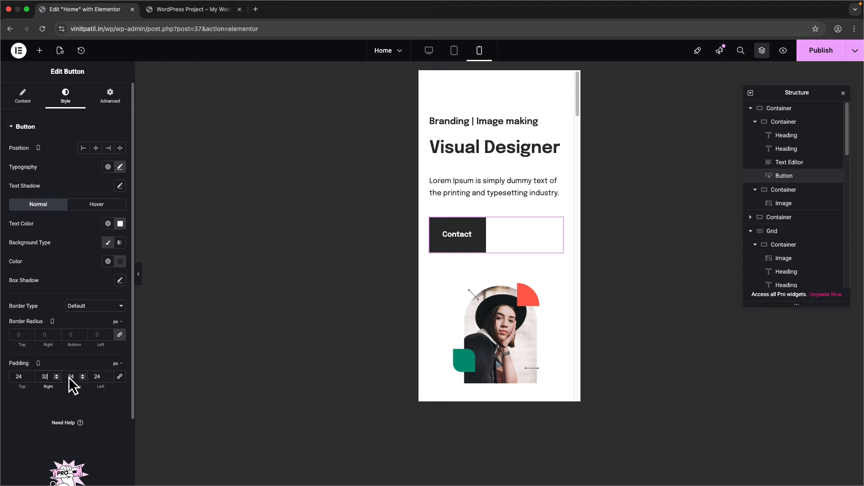
{"action": "double_click", "coordinate": [98, 377]}
{"action": "type", "text": "32"}
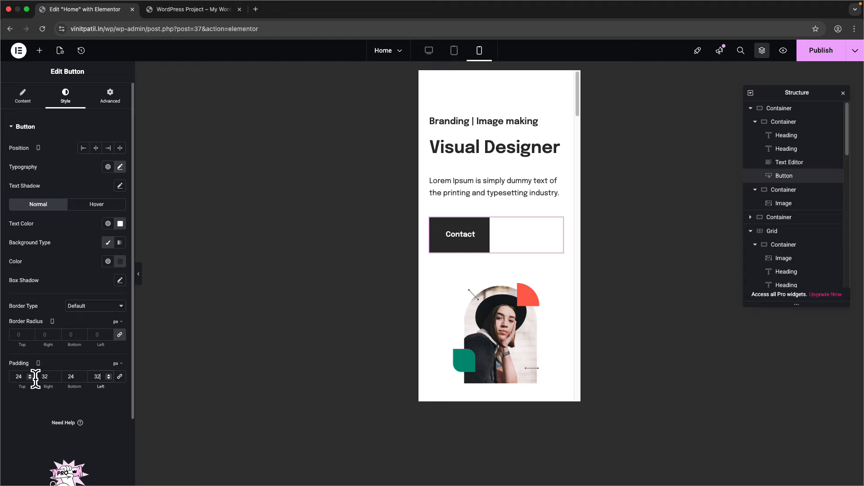
{"action": "type", "text": "12"}
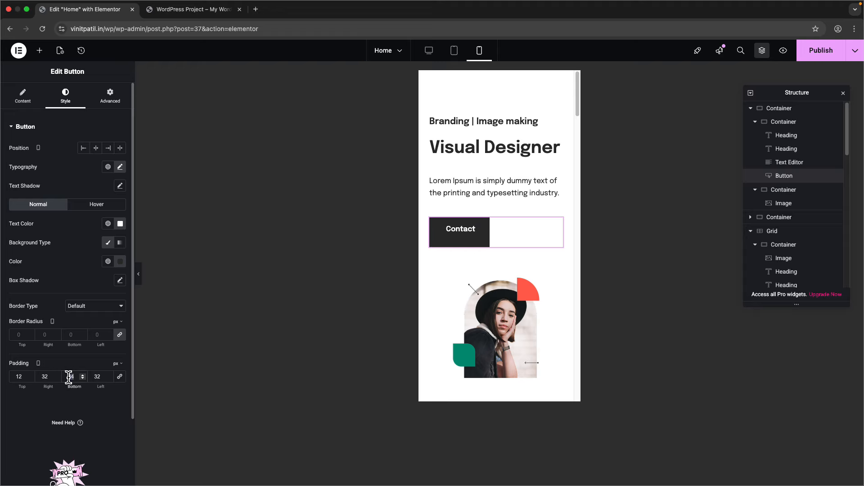
{"action": "type", "text": "12"}
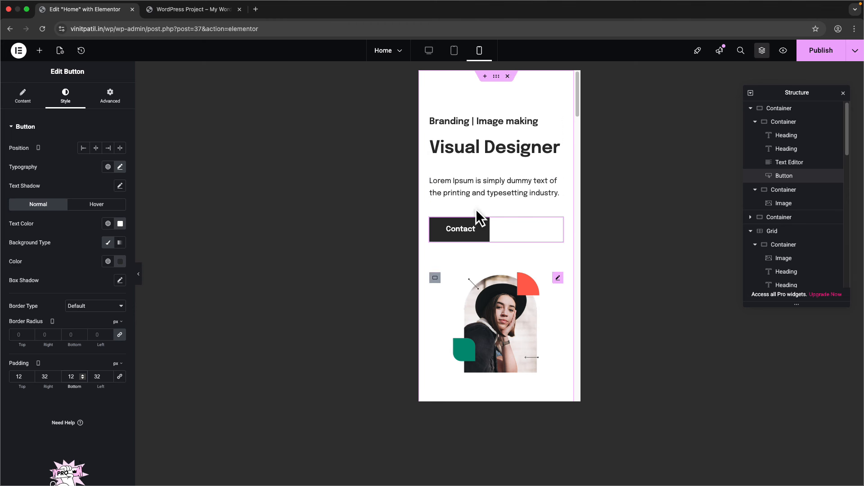
- Set the hero portrait image's width to 100%
{"action": "scroll", "coordinate": [477, 209], "scroll_direction": "down", "scroll_amount": 3}
{"action": "left_click", "coordinate": [493, 270]}
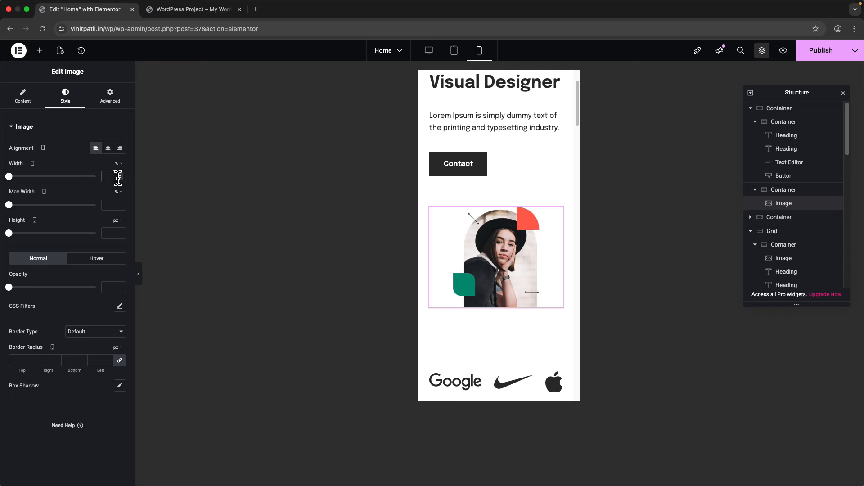
{"action": "type", "text": "100"}
{"action": "scroll", "coordinate": [487, 276], "scroll_direction": "up", "scroll_amount": 2}
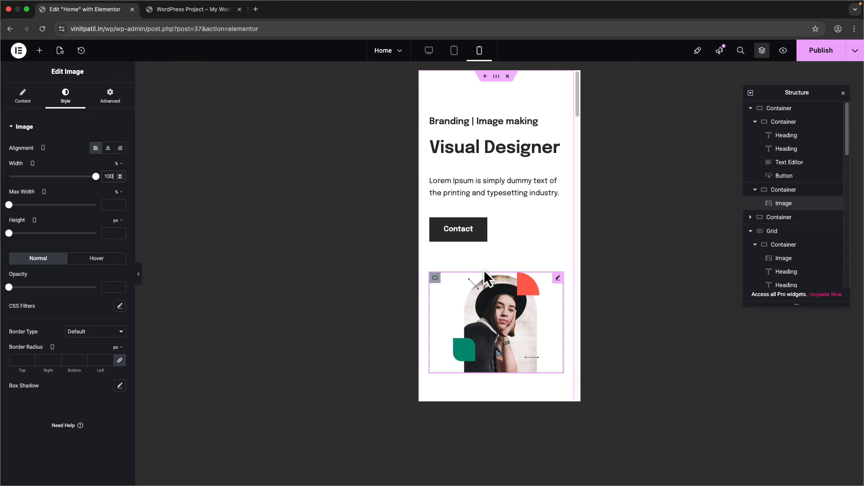
{"action": "scroll", "coordinate": [487, 272], "scroll_direction": "down", "scroll_amount": 5}
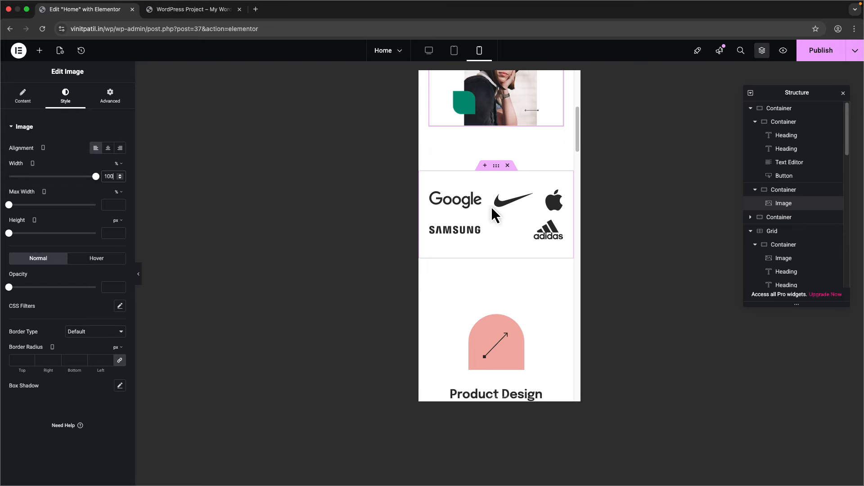
- Expand the logos container and set the Google and Nike logo widths to 60
{"action": "left_click", "coordinate": [497, 170]}
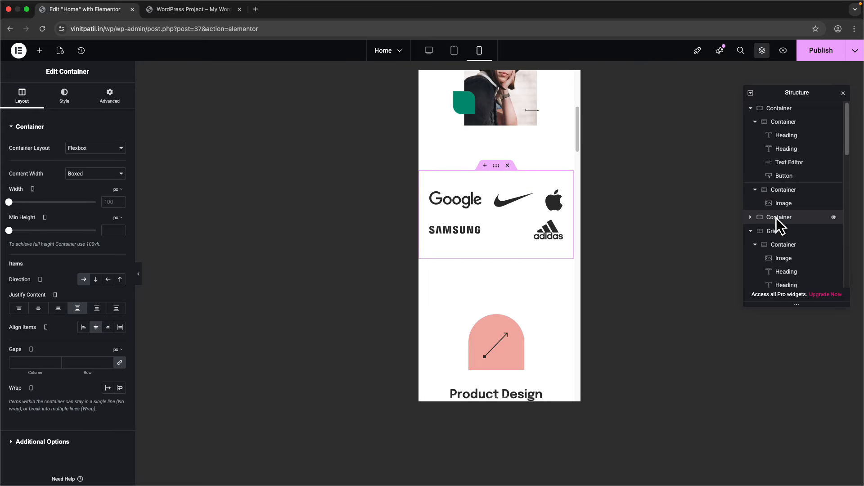
{"action": "left_click", "coordinate": [749, 217]}
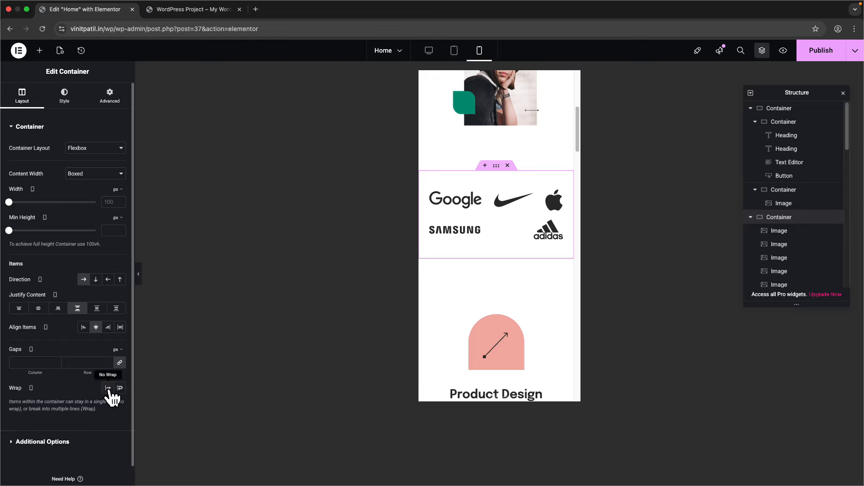
{"action": "left_click", "coordinate": [477, 197]}
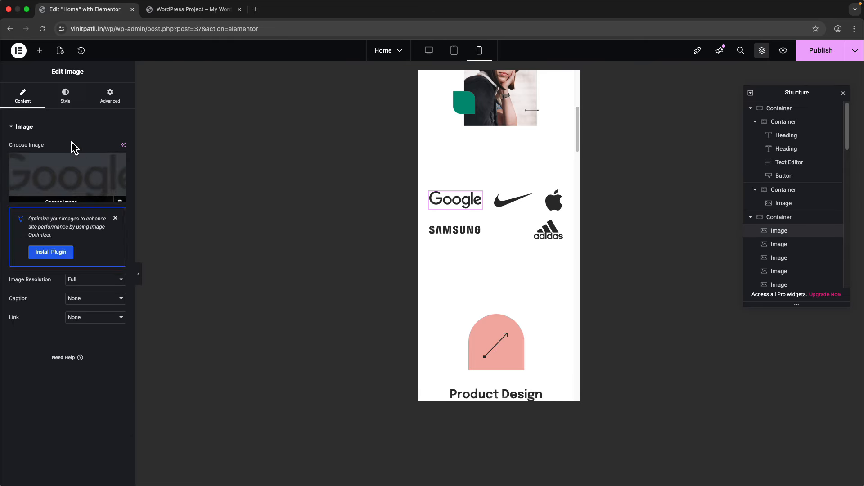
{"action": "left_click", "coordinate": [66, 95]}
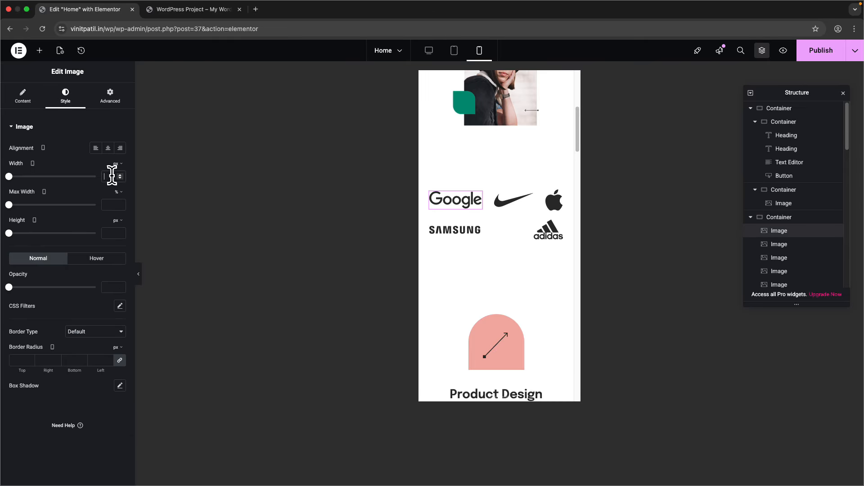
{"action": "type", "text": "100"}
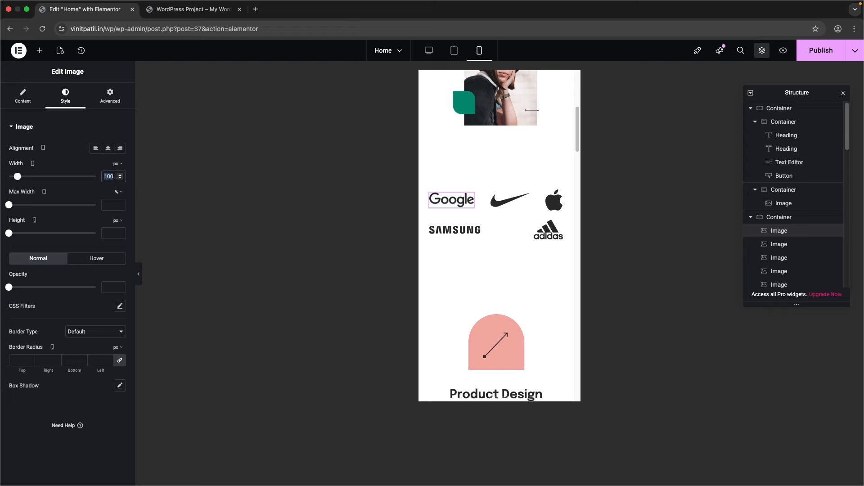
{"action": "type", "text": "60"}
{"action": "left_click", "coordinate": [500, 199]}
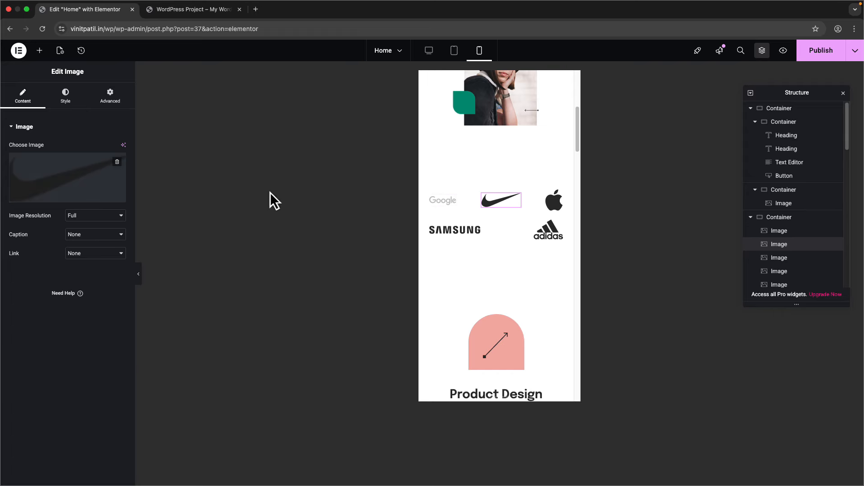
{"action": "left_click", "coordinate": [66, 96]}
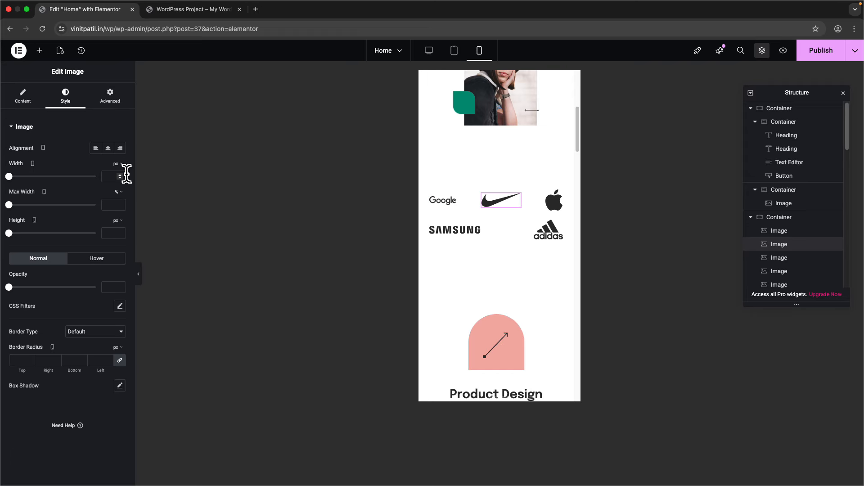
{"action": "left_click", "coordinate": [125, 176]}
{"action": "type", "text": "60"}
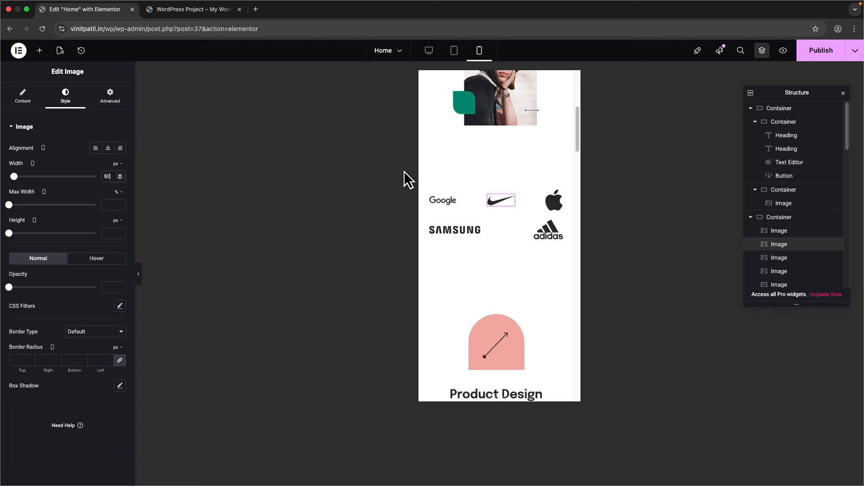
- Set the Apple and Samsung logo widths to 24 and the adidas logo to 60
{"action": "left_click", "coordinate": [554, 200]}
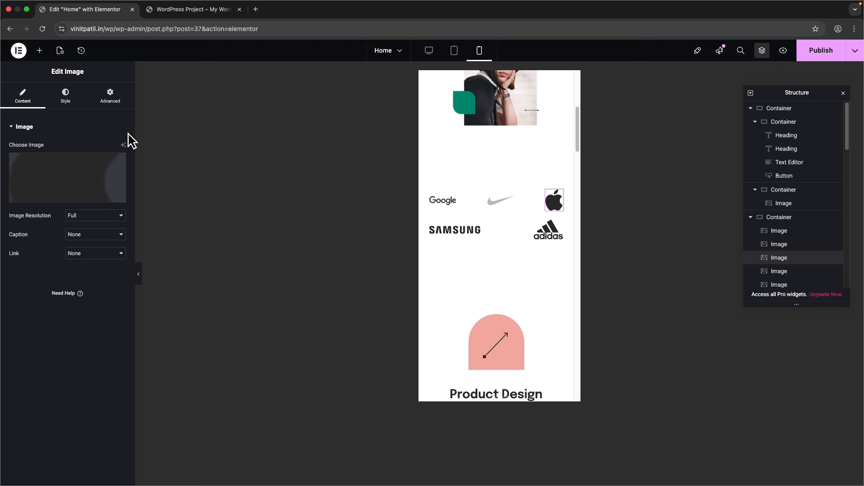
{"action": "left_click", "coordinate": [65, 96]}
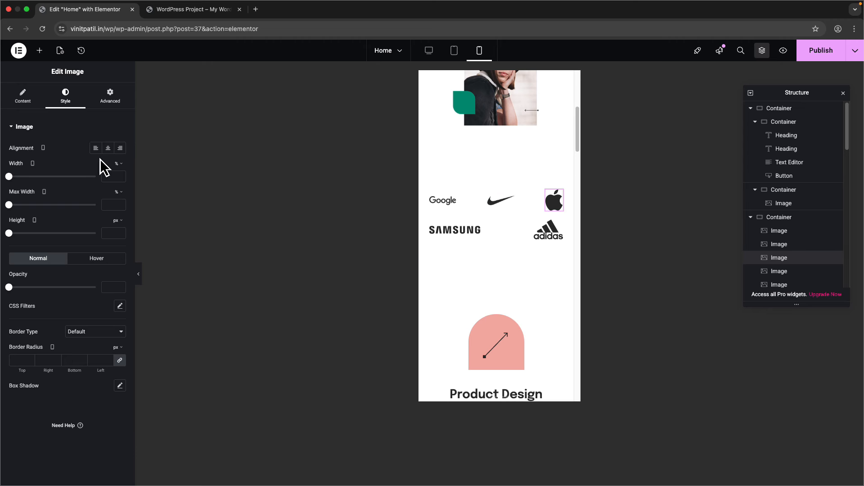
{"action": "left_click", "coordinate": [124, 173]}
{"action": "type", "text": "60"}
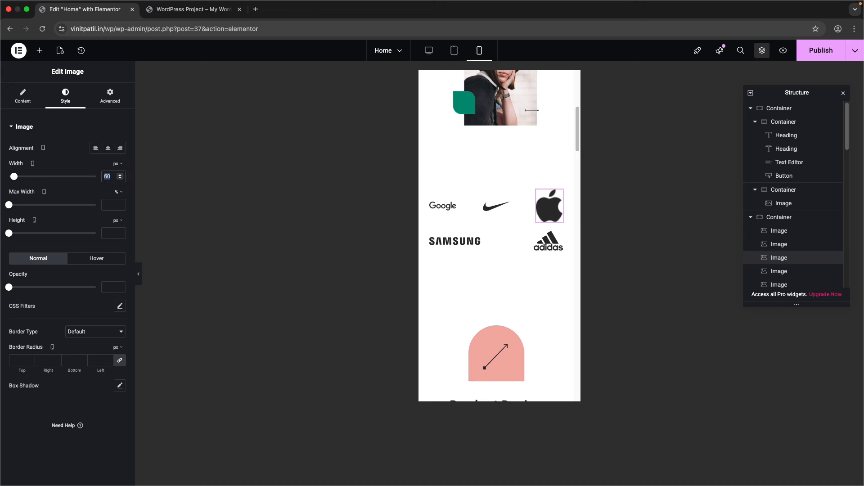
{"action": "key", "text": "BackSpace"}
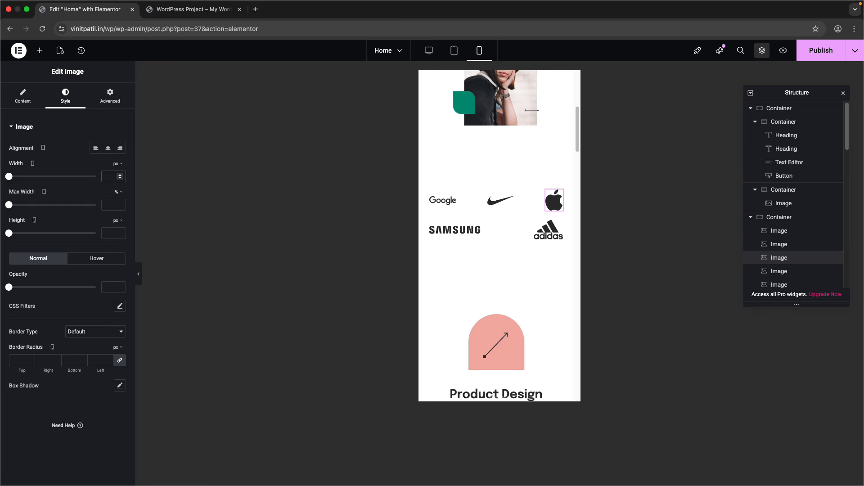
{"action": "type", "text": "24"}
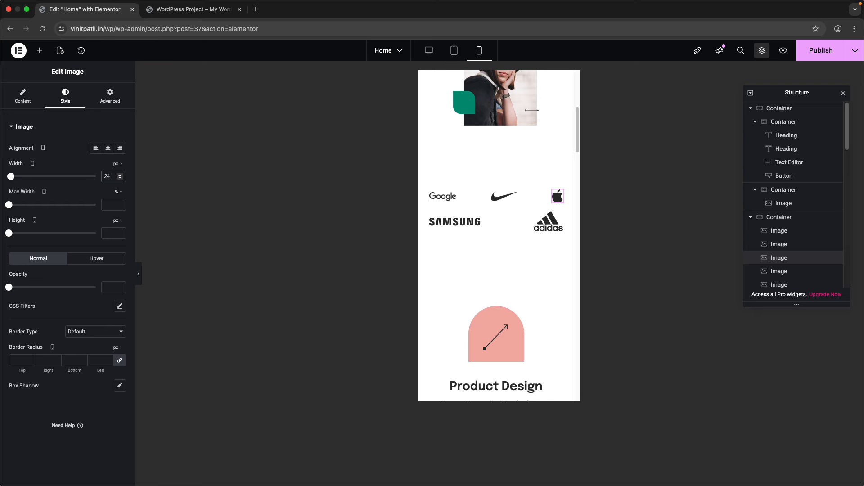
{"action": "left_click", "coordinate": [468, 220]}
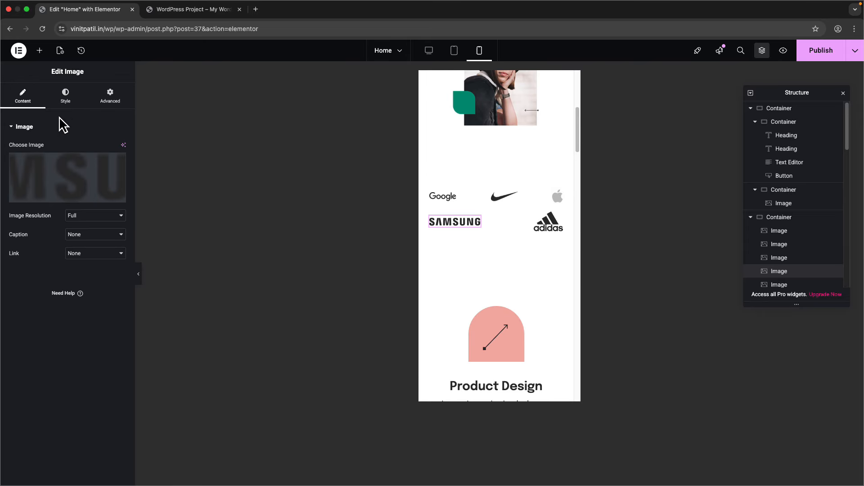
{"action": "left_click", "coordinate": [65, 96]}
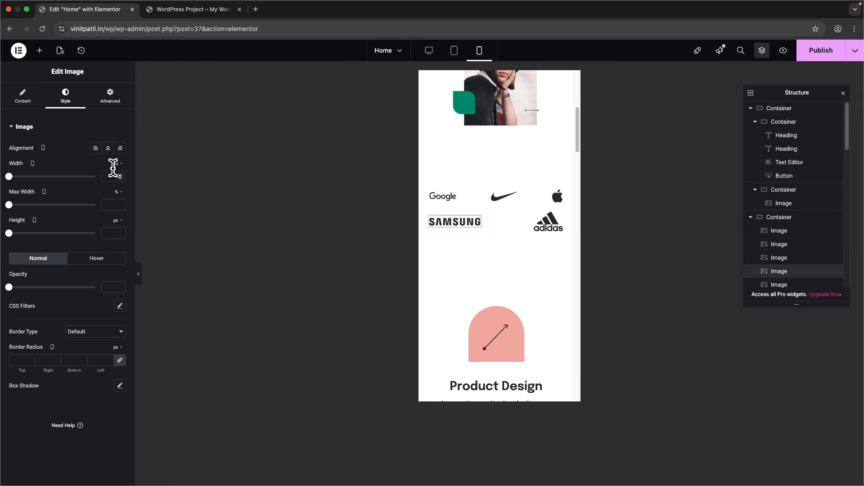
{"action": "type", "text": "24"}
{"action": "left_click", "coordinate": [444, 222]}
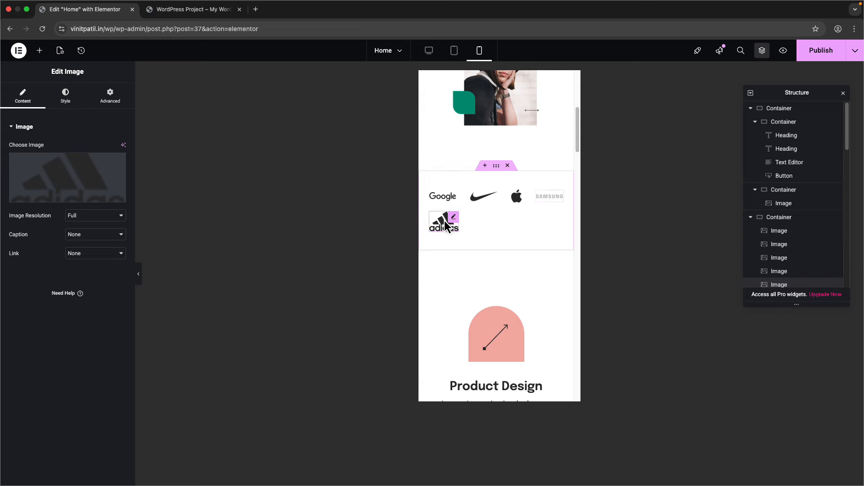
{"action": "left_click", "coordinate": [65, 96]}
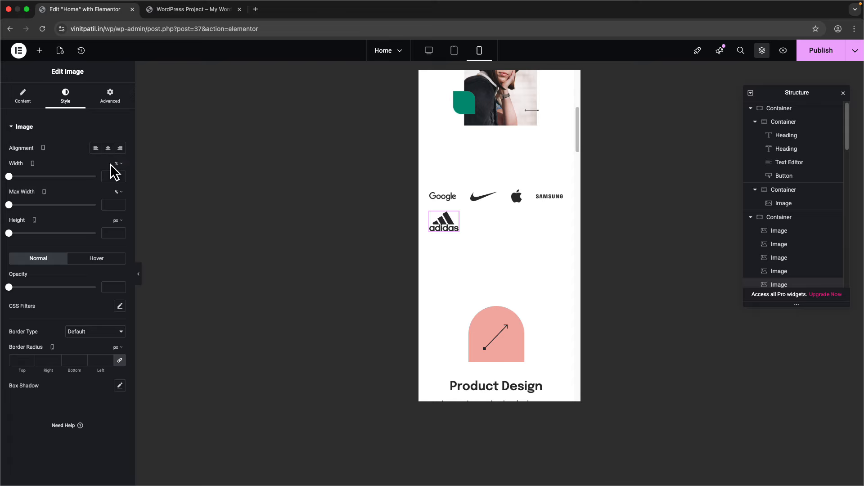
{"action": "type", "text": "60"}
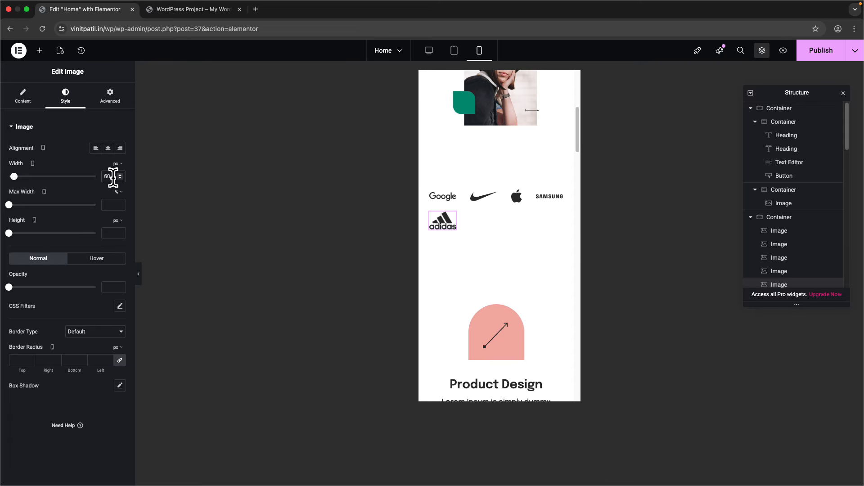
- Centre the logos in their container on both axes
{"action": "left_click", "coordinate": [786, 217]}
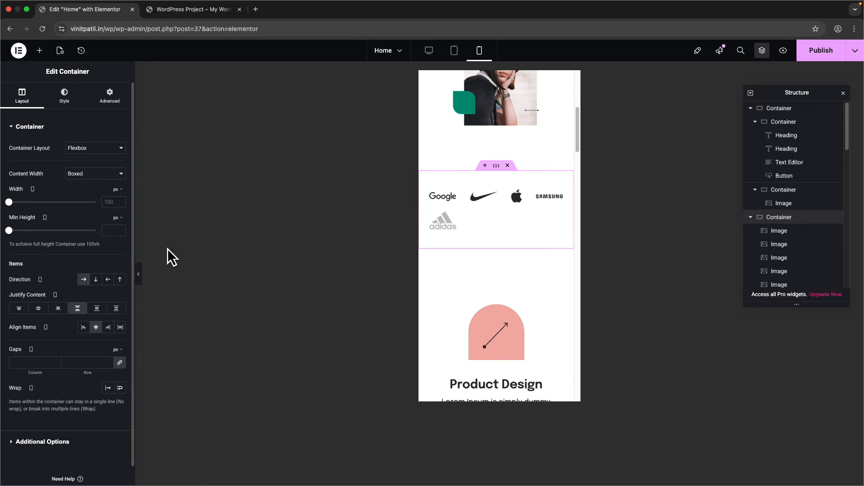
{"action": "left_click", "coordinate": [95, 327]}
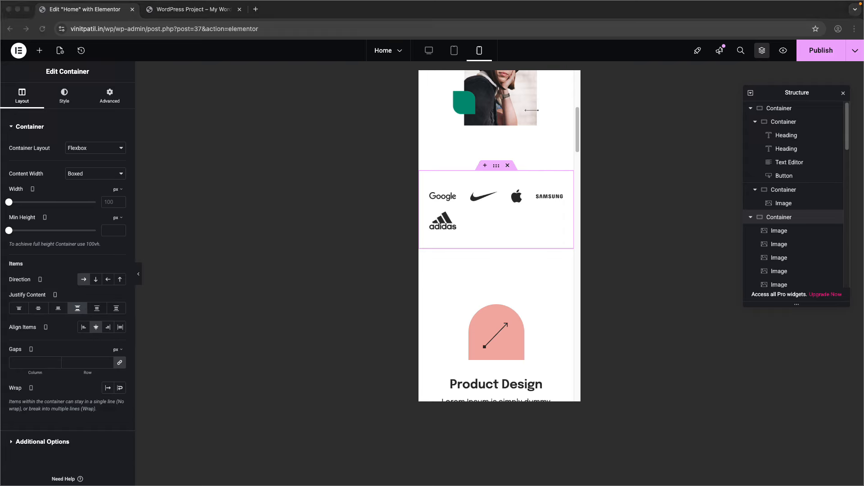
{"action": "left_click", "coordinate": [38, 308]}
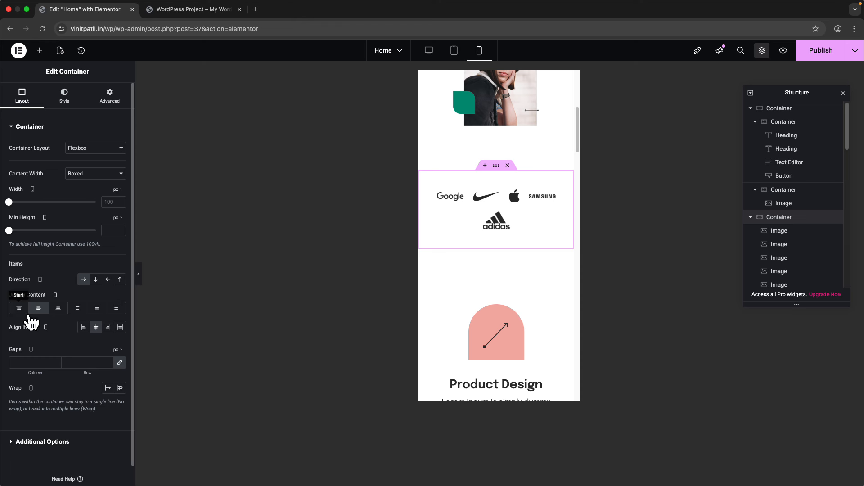
{"action": "left_click", "coordinate": [18, 309]}
{"action": "left_click", "coordinate": [38, 309]}
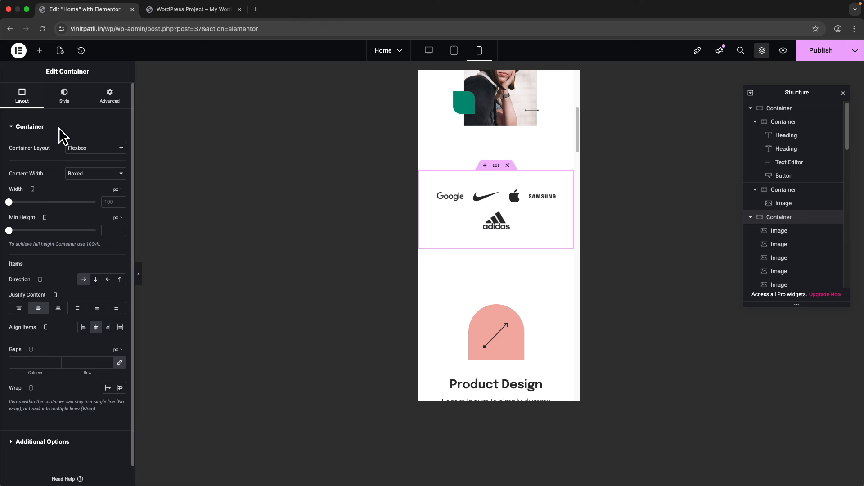
- Try a 2-column grid layout for the logo container, then revert to flexbox
{"action": "left_click", "coordinate": [77, 150]}
{"action": "left_click", "coordinate": [87, 160]}
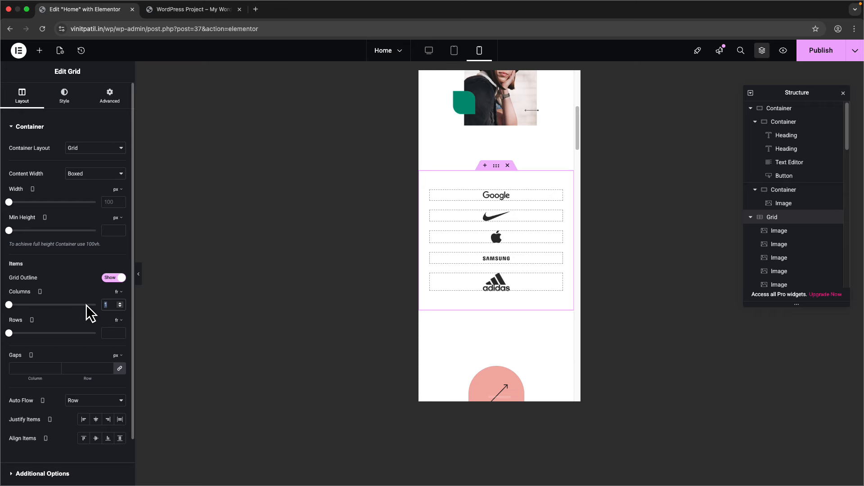
{"action": "key", "text": "BackSpace"}
{"action": "type", "text": "2"}
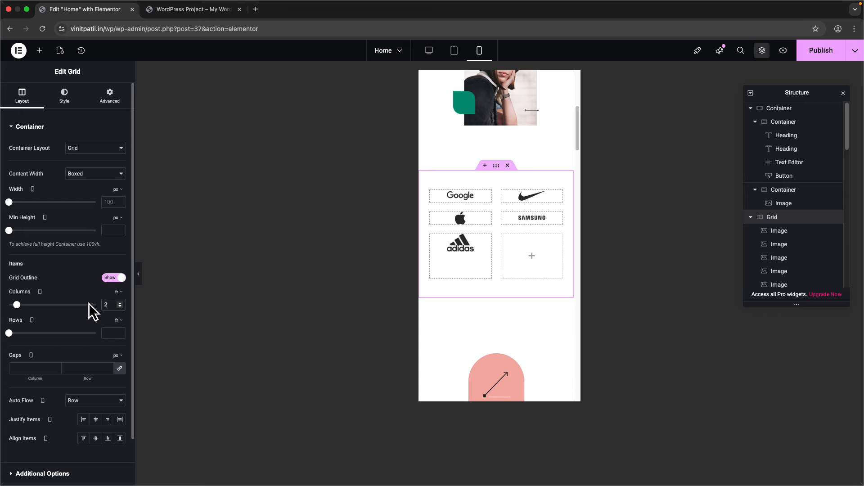
{"action": "left_click", "coordinate": [77, 127]}
{"action": "left_click", "coordinate": [81, 148]}
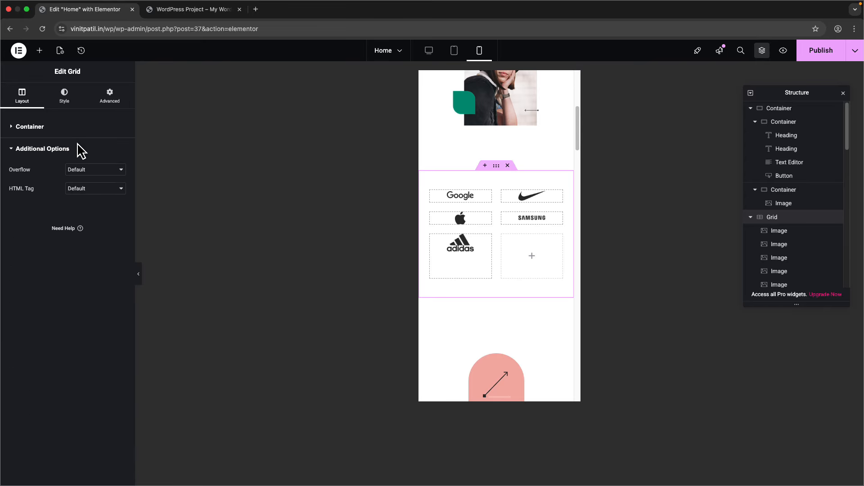
{"action": "left_click", "coordinate": [78, 126]}
{"action": "left_click", "coordinate": [85, 148]}
{"action": "left_click", "coordinate": [89, 140]}
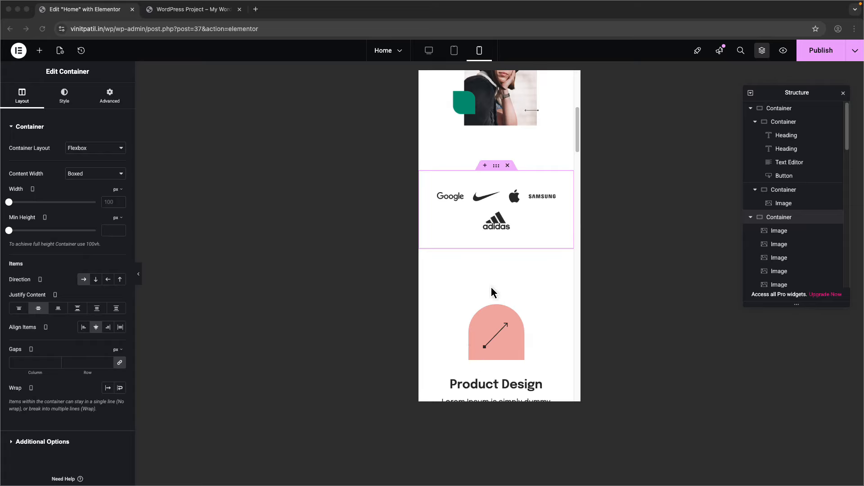
- Select the services grid and enter 2, then 1, for its mobile layout
{"action": "scroll", "coordinate": [486, 296], "scroll_direction": "down", "scroll_amount": 3}
{"action": "left_click", "coordinate": [437, 164]}
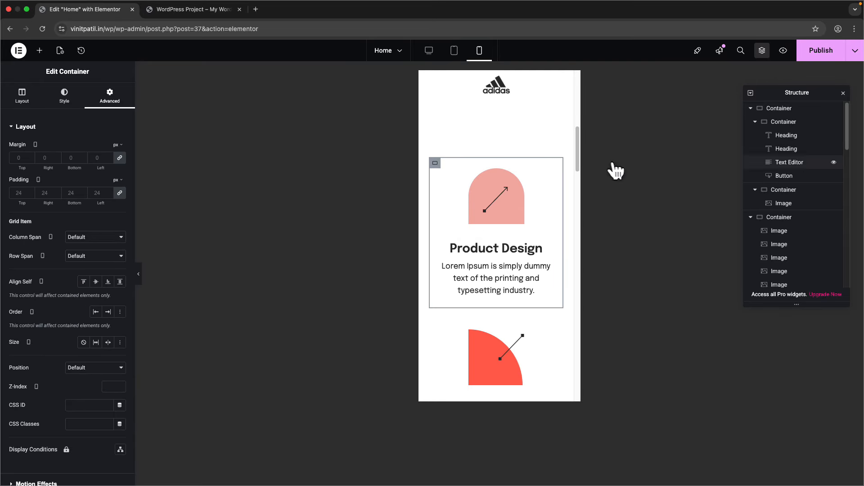
{"action": "scroll", "coordinate": [791, 226], "scroll_direction": "down", "scroll_amount": 5}
{"action": "left_click", "coordinate": [781, 195]}
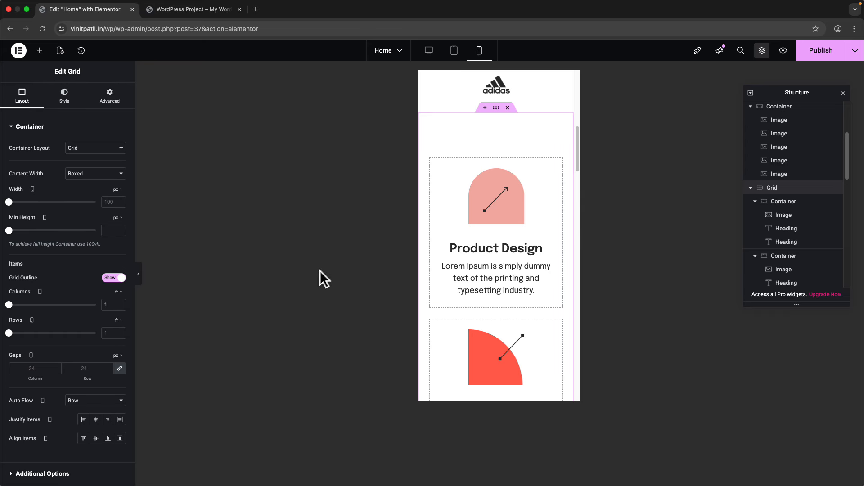
{"action": "type", "text": "2"}
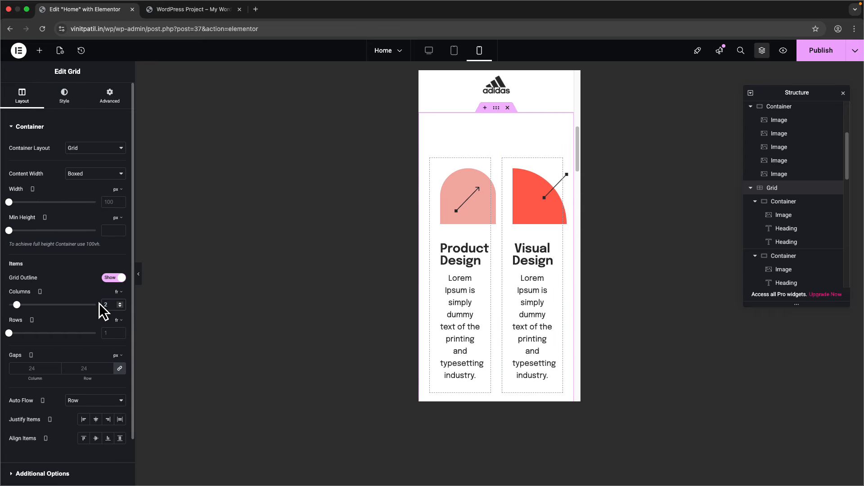
{"action": "scroll", "coordinate": [432, 315], "scroll_direction": "down", "scroll_amount": 3}
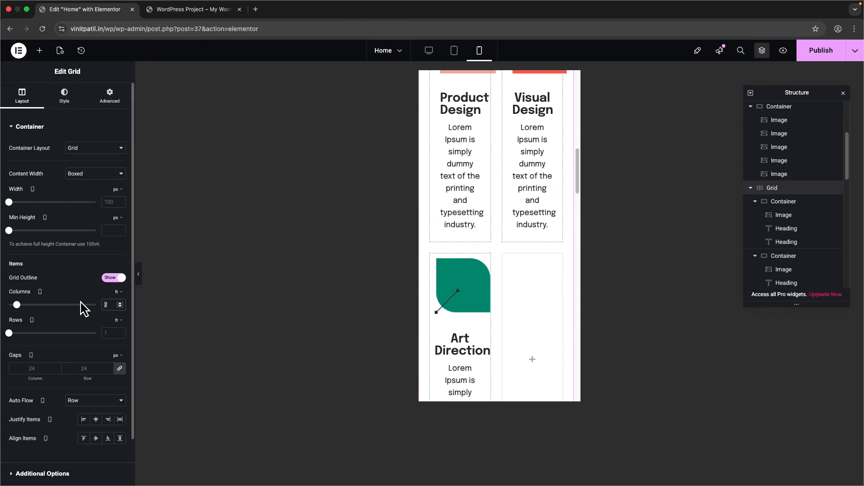
{"action": "type", "text": "1"}
{"action": "scroll", "coordinate": [480, 247], "scroll_direction": "up", "scroll_amount": 4}
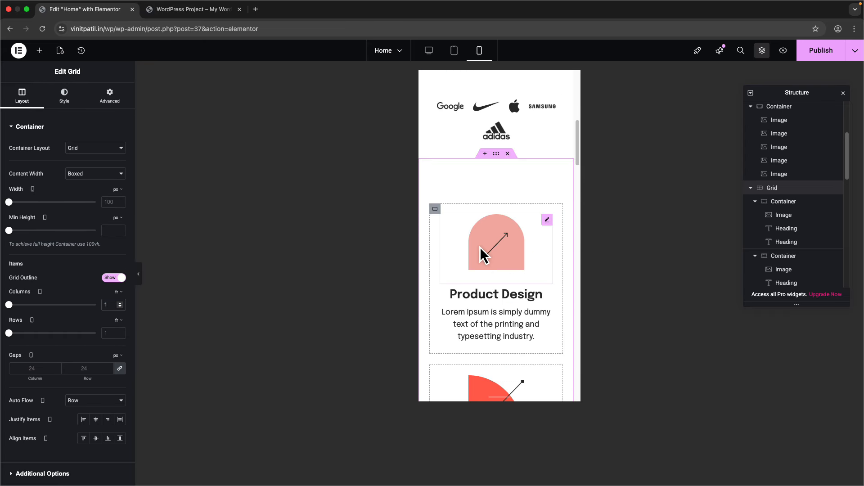
- Try a light grey background on the Product Design card, then remove it
{"action": "left_click", "coordinate": [435, 209]}
{"action": "left_click", "coordinate": [60, 108]}
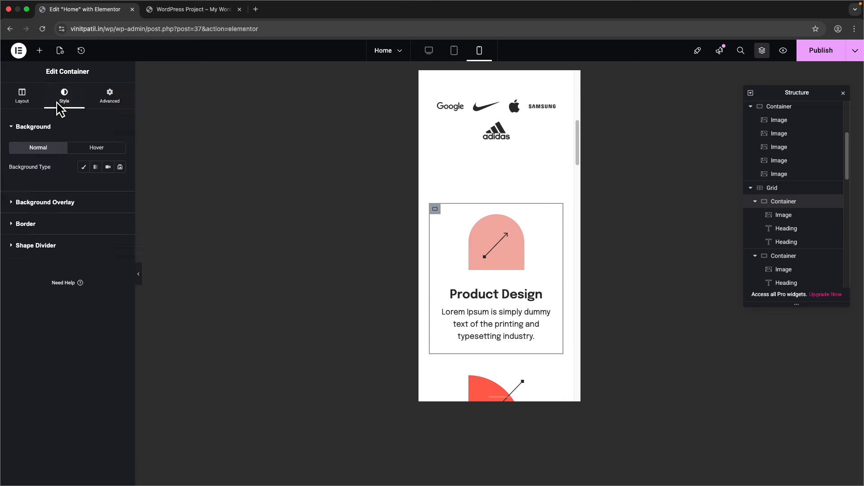
{"action": "left_click", "coordinate": [84, 168]}
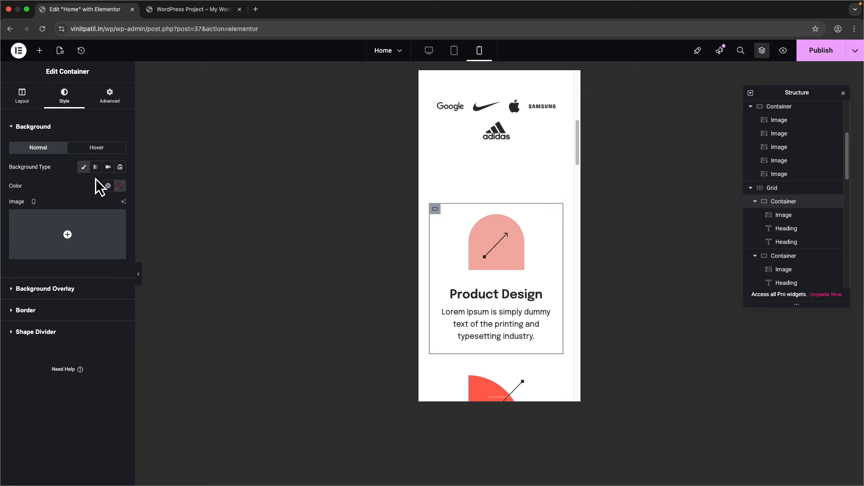
{"action": "left_click", "coordinate": [121, 186]}
{"action": "left_click", "coordinate": [89, 244]}
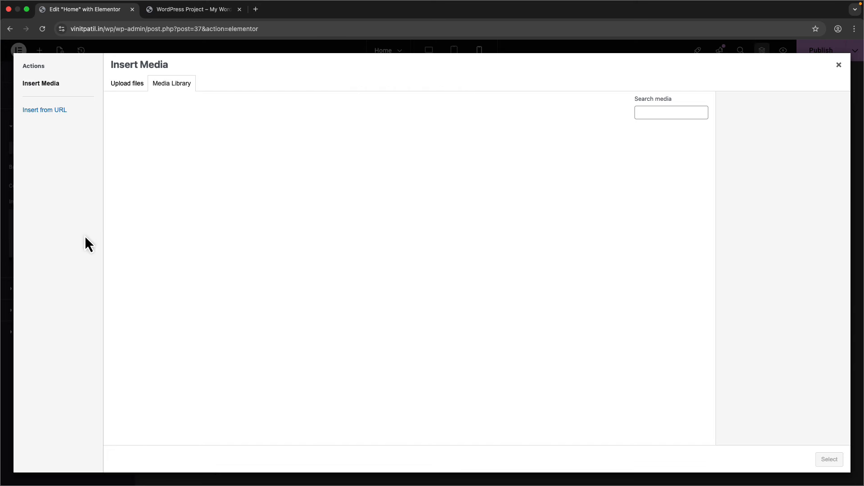
{"action": "left_click", "coordinate": [838, 65]}
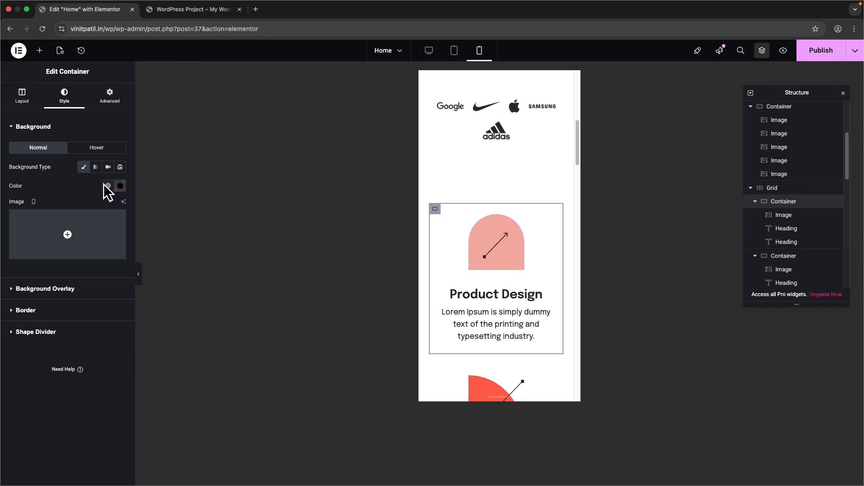
{"action": "left_click", "coordinate": [120, 186]}
{"action": "left_click_drag", "start_coordinate": [90, 247], "coordinate": [62, 230]}
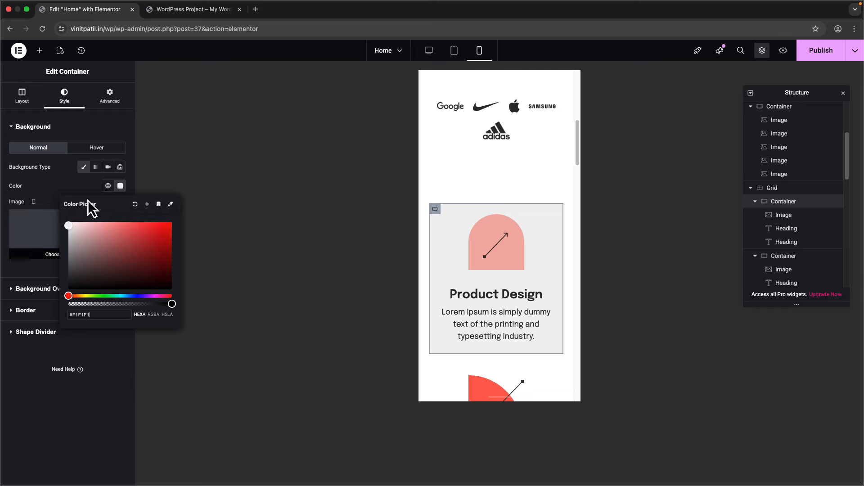
{"action": "left_click", "coordinate": [58, 183]}
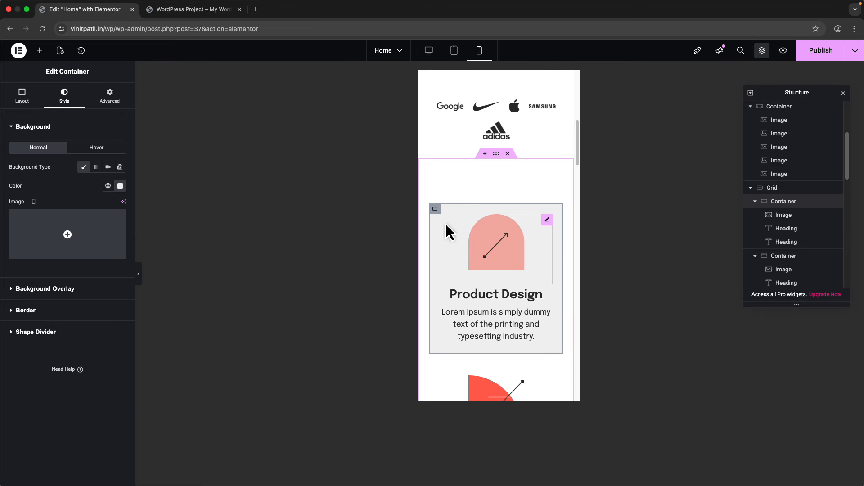
{"action": "left_click", "coordinate": [119, 186]}
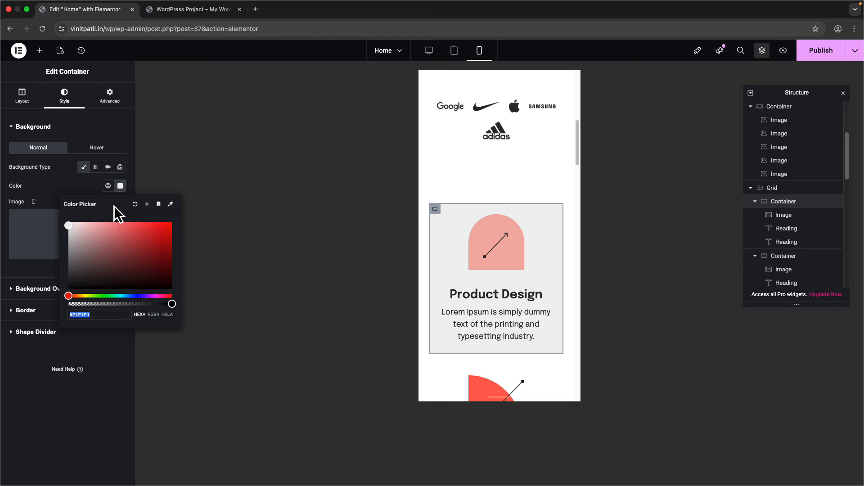
{"action": "left_click", "coordinate": [140, 207]}
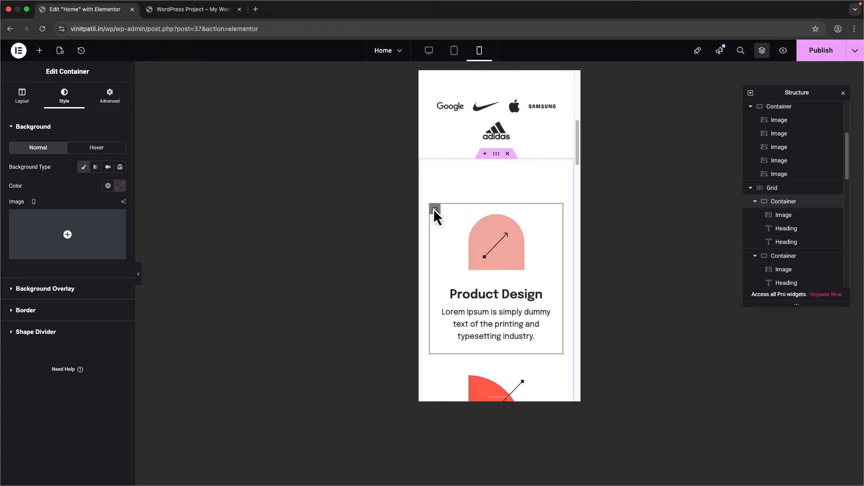
- Set the Product Design heading to 18 and its description text to 14 font size
{"action": "left_click", "coordinate": [443, 218]}
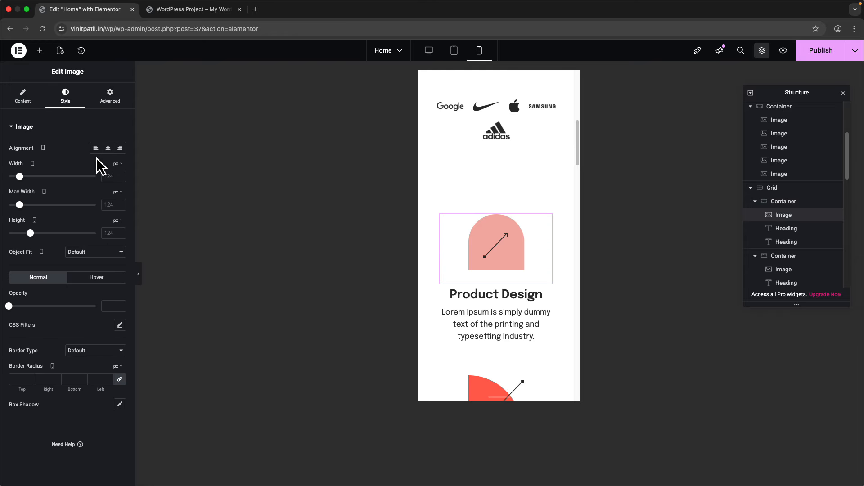
{"action": "left_click", "coordinate": [112, 177]}
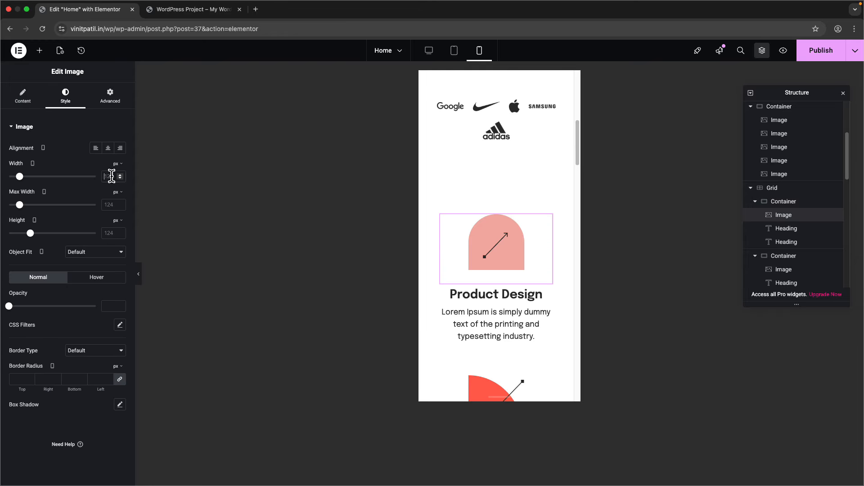
{"action": "left_click", "coordinate": [476, 293]}
{"action": "left_click", "coordinate": [66, 96]}
{"action": "left_click", "coordinate": [120, 175]}
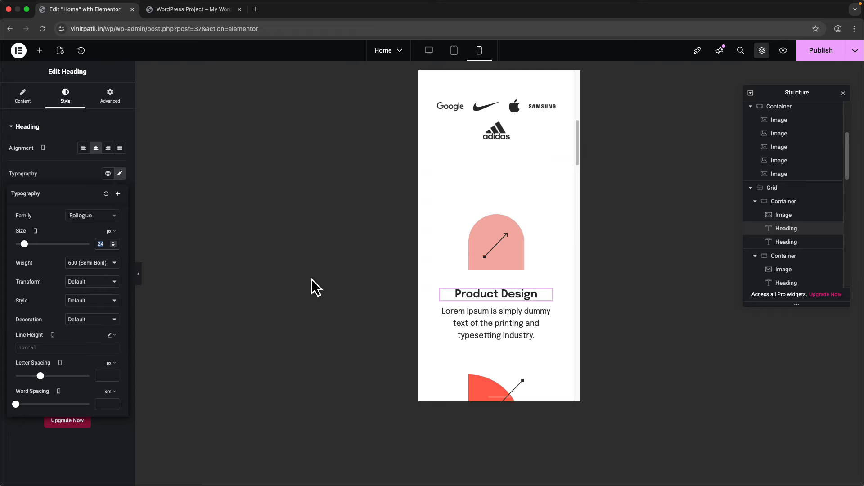
{"action": "type", "text": "18"}
{"action": "left_click", "coordinate": [536, 321]}
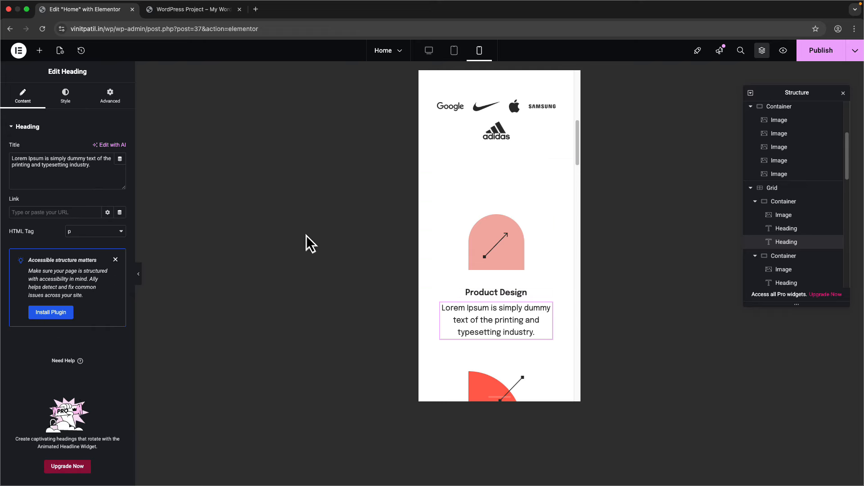
{"action": "left_click", "coordinate": [65, 96]}
{"action": "left_click", "coordinate": [121, 174]}
{"action": "left_click", "coordinate": [104, 244]}
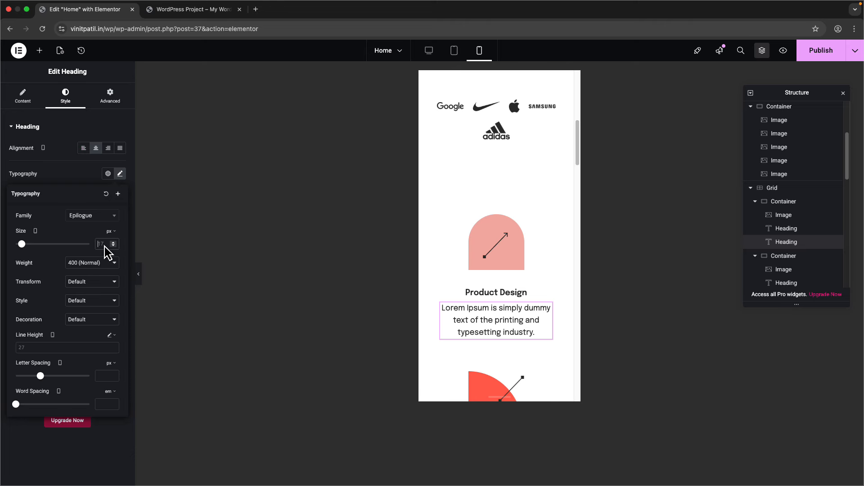
{"action": "type", "text": "14"}
- Check the services grid's 100/24/100/24 padding, publish the page and view the live site
{"action": "scroll", "coordinate": [495, 299], "scroll_direction": "down", "scroll_amount": 5}
{"action": "scroll", "coordinate": [496, 299], "scroll_direction": "up", "scroll_amount": 5}
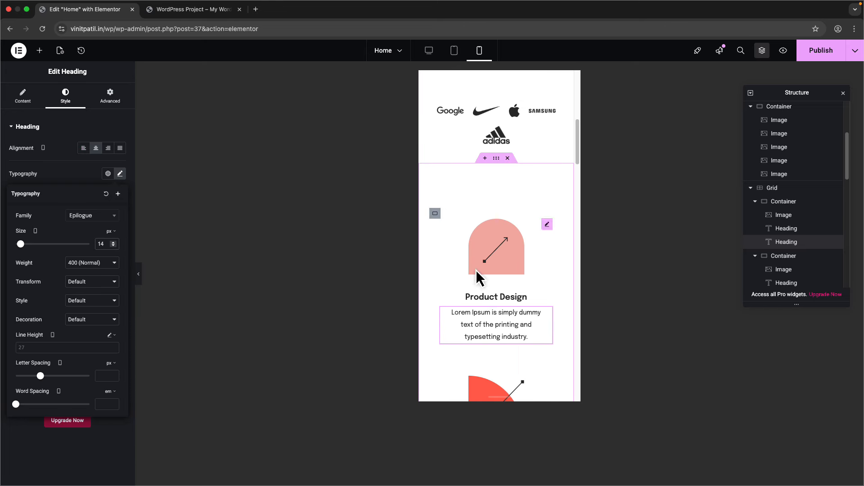
{"action": "left_click", "coordinate": [435, 213]}
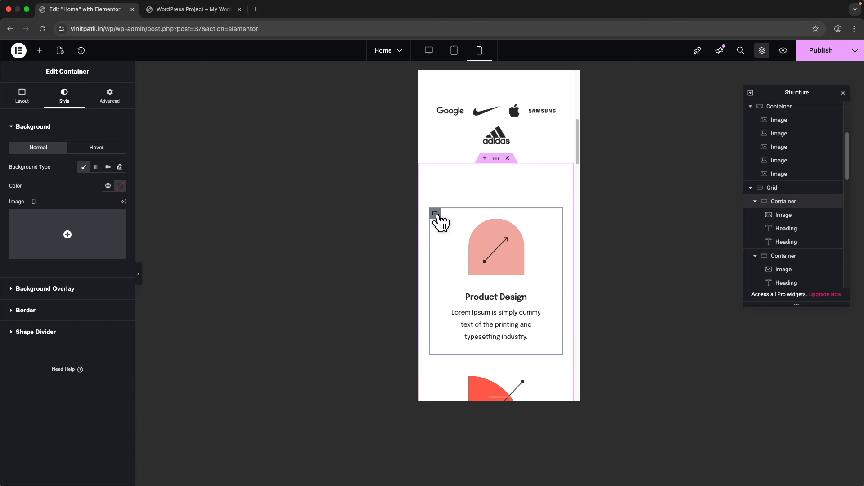
{"action": "scroll", "coordinate": [518, 292], "scroll_direction": "down", "scroll_amount": 3}
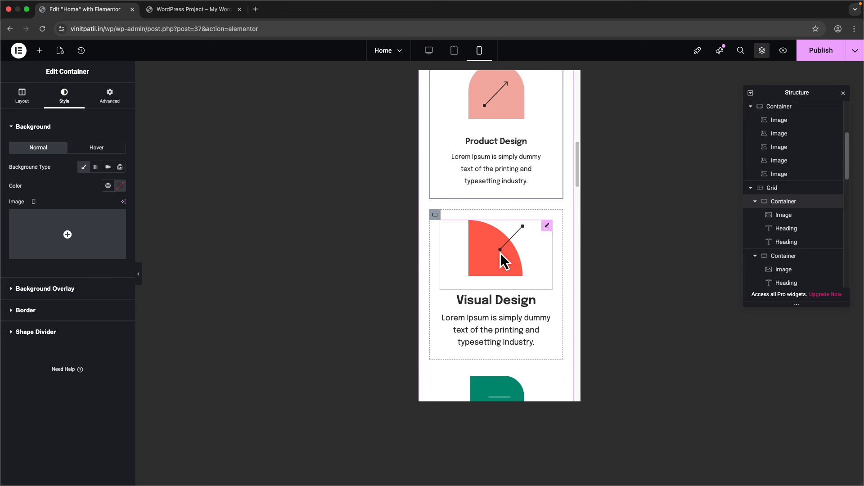
{"action": "scroll", "coordinate": [501, 252], "scroll_direction": "down", "scroll_amount": 9}
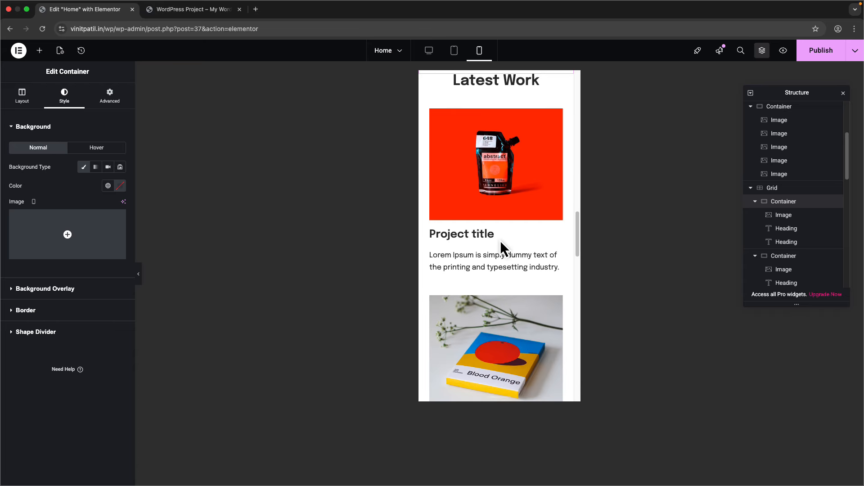
{"action": "scroll", "coordinate": [501, 243], "scroll_direction": "down", "scroll_amount": 15}
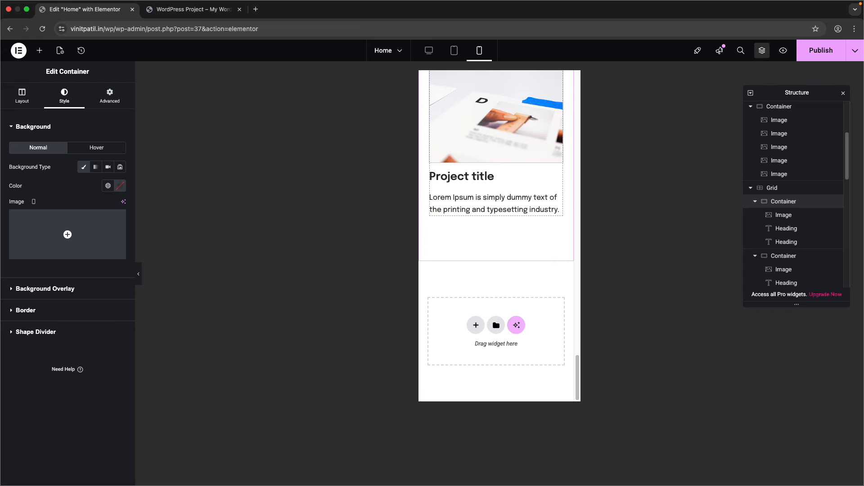
{"action": "scroll", "coordinate": [498, 234], "scroll_direction": "up", "scroll_amount": 20}
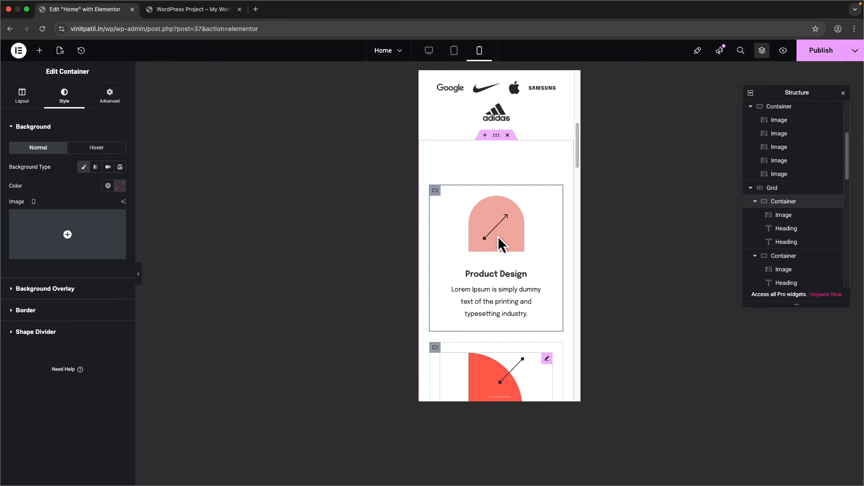
{"action": "scroll", "coordinate": [497, 237], "scroll_direction": "down", "scroll_amount": 4}
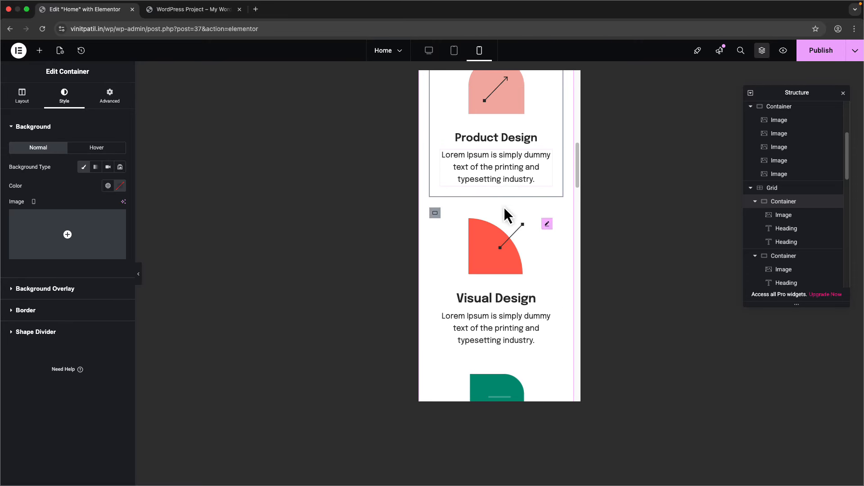
{"action": "scroll", "coordinate": [505, 209], "scroll_direction": "up", "scroll_amount": 5}
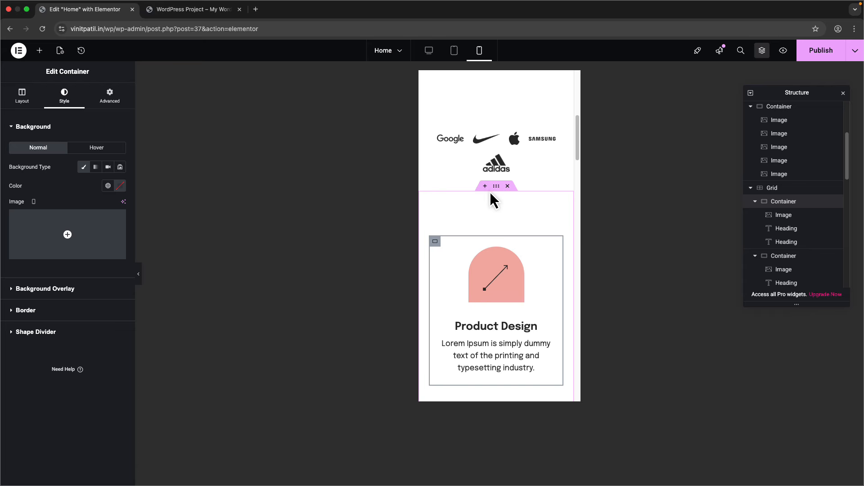
{"action": "left_click", "coordinate": [494, 194]}
{"action": "left_click", "coordinate": [110, 96]}
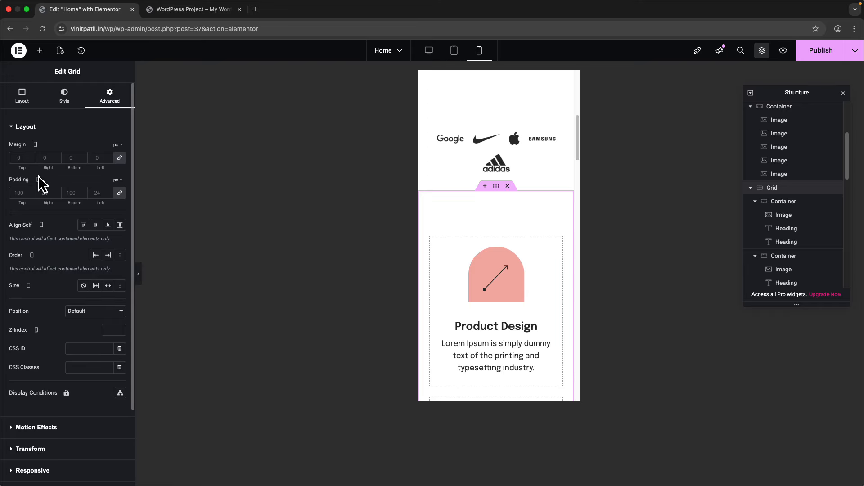
{"action": "left_click", "coordinate": [821, 50]}
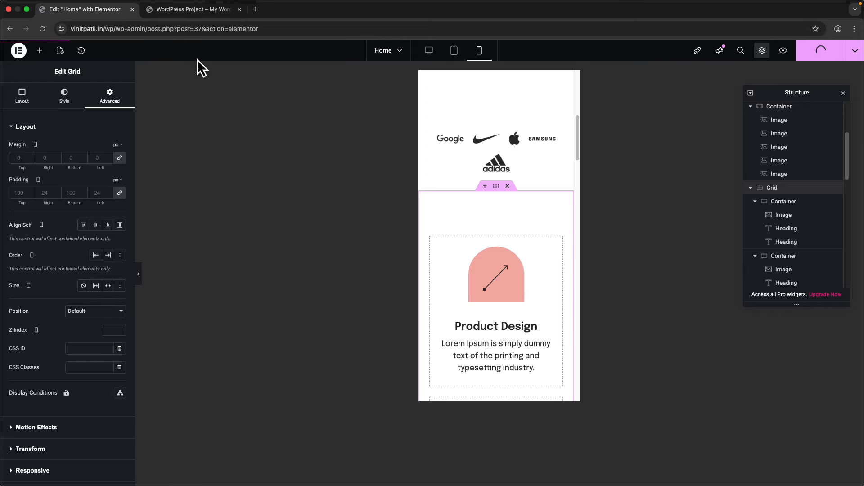
{"action": "left_click", "coordinate": [216, 10]}
- Inspect the live homepage in developer tools and reload it to load the published version
{"action": "right_click", "coordinate": [67, 112]}
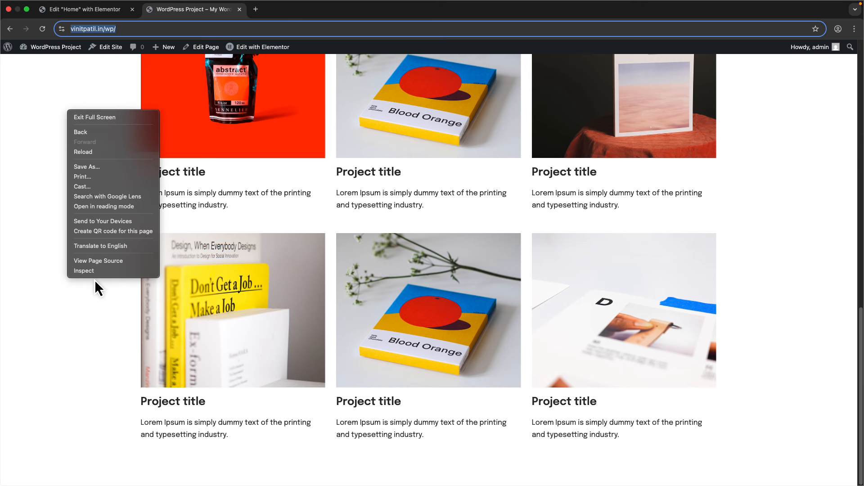
{"action": "left_click", "coordinate": [90, 273]}
{"action": "scroll", "coordinate": [549, 173], "scroll_direction": "up", "scroll_amount": 3}
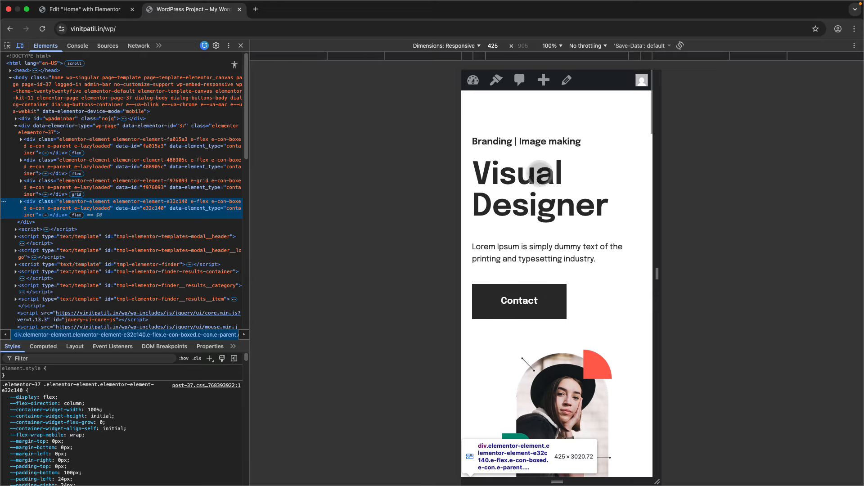
{"action": "key", "text": "super+r"}
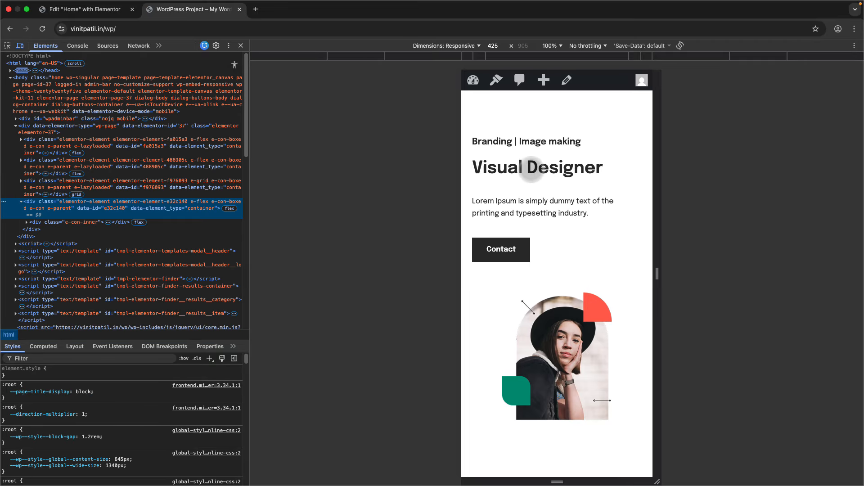
{"action": "scroll", "coordinate": [507, 275], "scroll_direction": "down", "scroll_amount": 5}
{"action": "scroll", "coordinate": [507, 269], "scroll_direction": "down", "scroll_amount": 3}
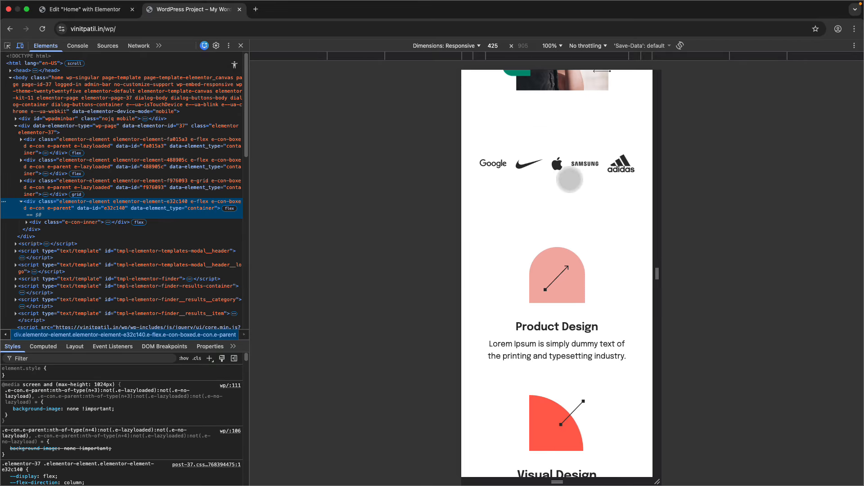
{"action": "scroll", "coordinate": [572, 183], "scroll_direction": "up", "scroll_amount": 3}
- Preview the homepage at 320, 375 and 425 px widths, scrolling through each
{"action": "left_click", "coordinate": [619, 56]}
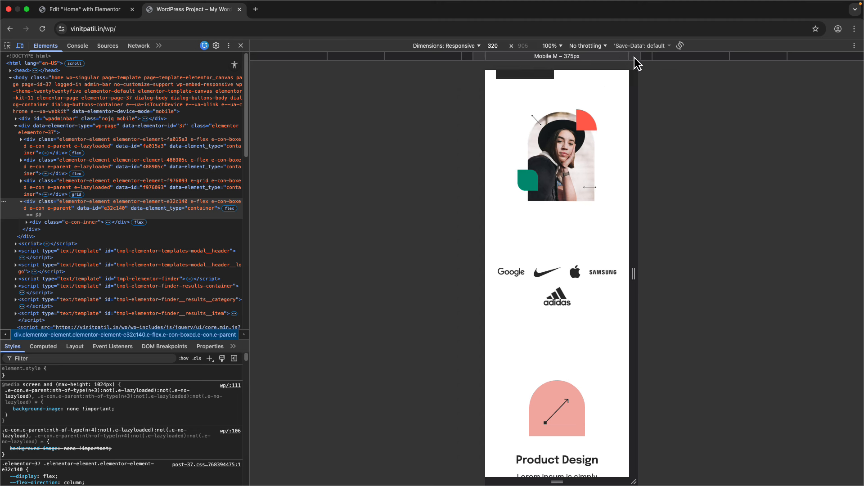
{"action": "left_click", "coordinate": [634, 56]}
{"action": "left_click", "coordinate": [644, 57]}
{"action": "scroll", "coordinate": [540, 301], "scroll_direction": "down", "scroll_amount": 15}
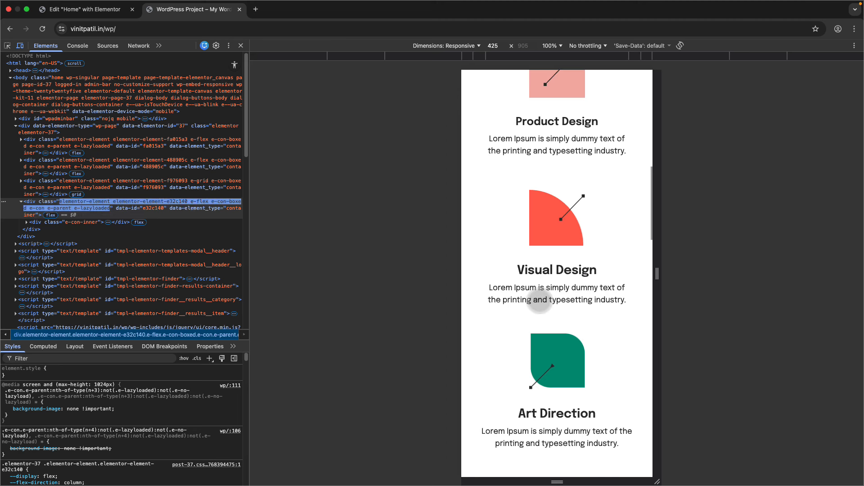
{"action": "scroll", "coordinate": [540, 301], "scroll_direction": "down", "scroll_amount": 20}
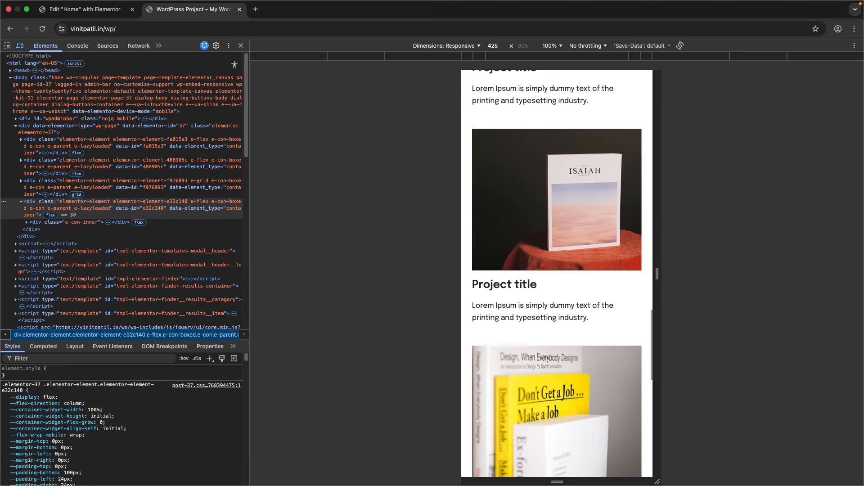
- Close the developer tools and scroll through the live page again
{"action": "left_click", "coordinate": [242, 46]}
{"action": "scroll", "coordinate": [137, 272], "scroll_direction": "up", "scroll_amount": 15}
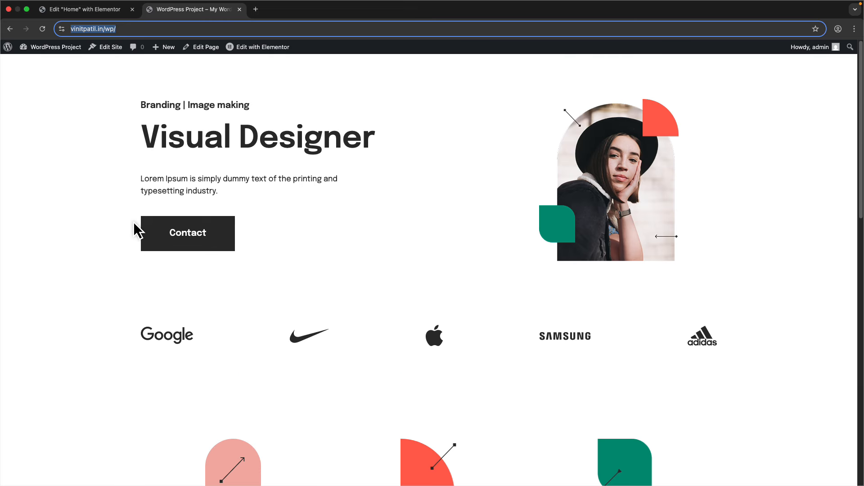
{"action": "left_click", "coordinate": [121, 113]}
{"action": "scroll", "coordinate": [121, 112], "scroll_direction": "down", "scroll_amount": 15}
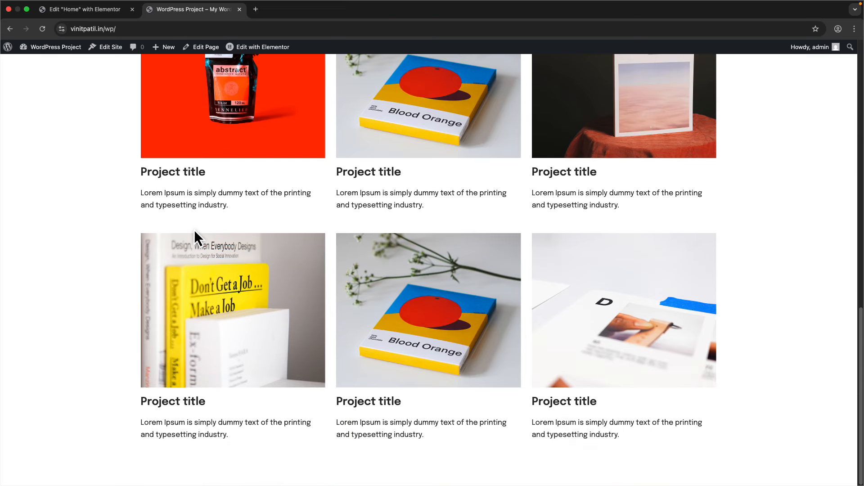
- Glance at the Elementor editor, close the incognito preview window and move to Figma
{"action": "left_click", "coordinate": [103, 10]}
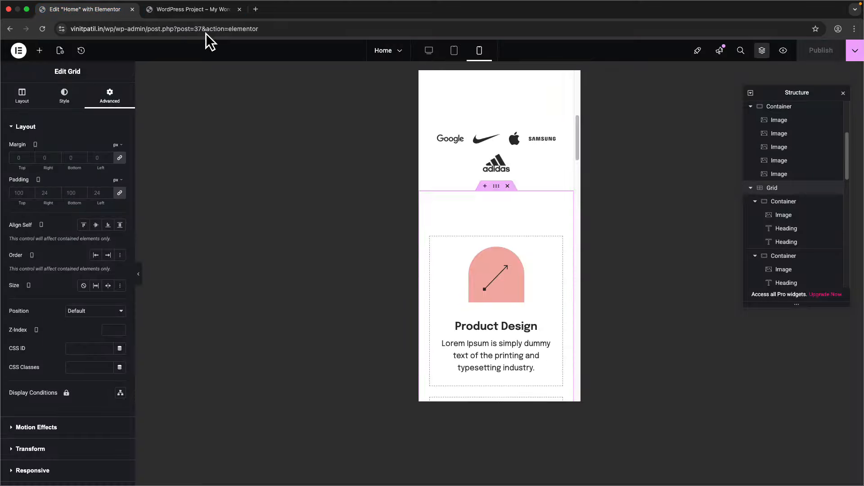
{"action": "left_click", "coordinate": [200, 10]}
{"action": "scroll", "coordinate": [156, 229], "scroll_direction": "up", "scroll_amount": 15}
{"action": "key", "text": "ctrl+Right"}
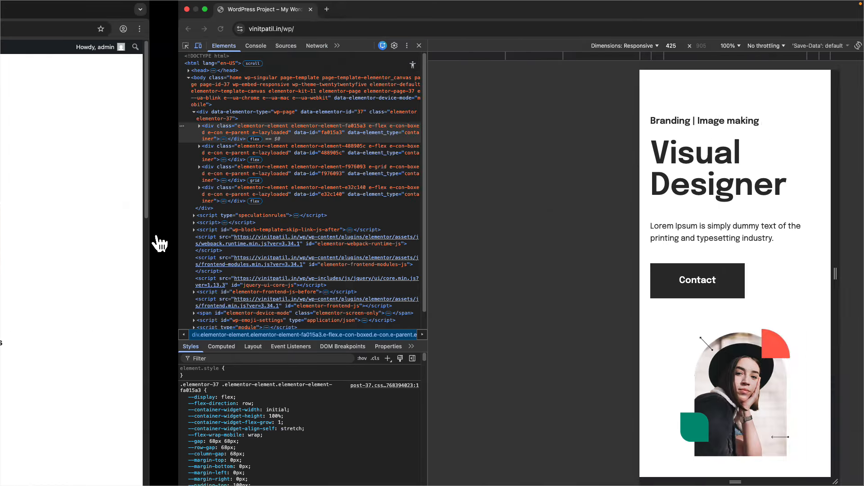
{"action": "left_click", "coordinate": [134, 9]}
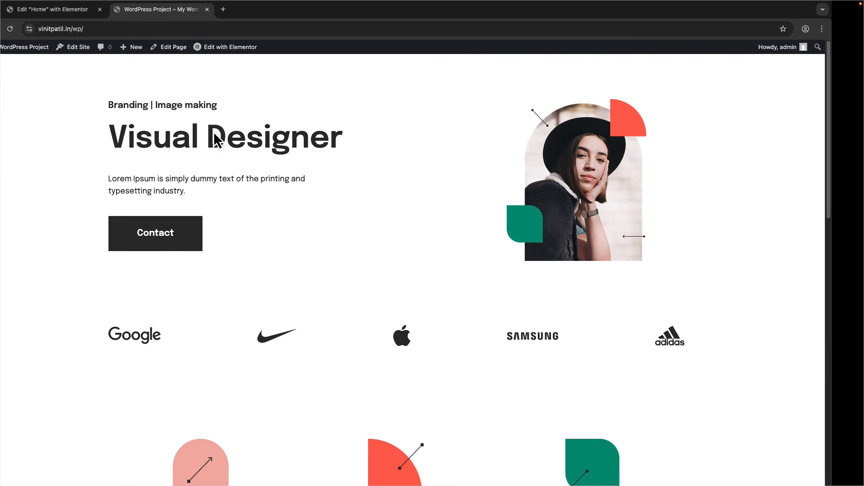
{"action": "key", "text": "ctrl+Right"}
- Inspect the Portfolio-Template frame and 'Branding | Image making' subtitle in Figma, switching to Design mode
{"action": "scroll", "coordinate": [322, 251], "scroll_direction": "down", "scroll_amount": 5}
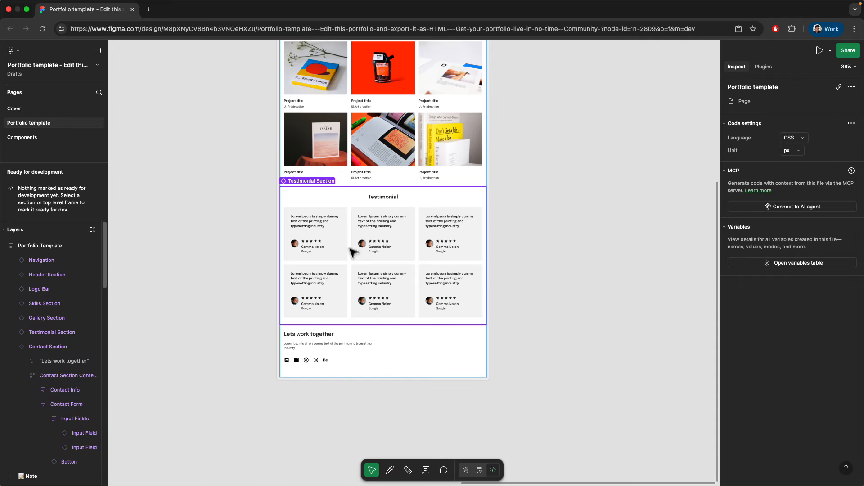
{"action": "scroll", "coordinate": [362, 320], "scroll_direction": "up", "scroll_amount": 8}
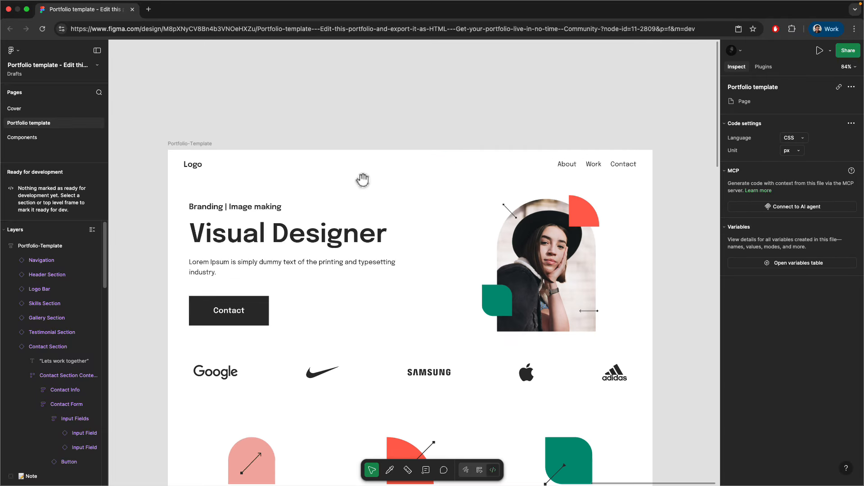
{"action": "scroll", "coordinate": [362, 178], "scroll_direction": "up", "scroll_amount": 3}
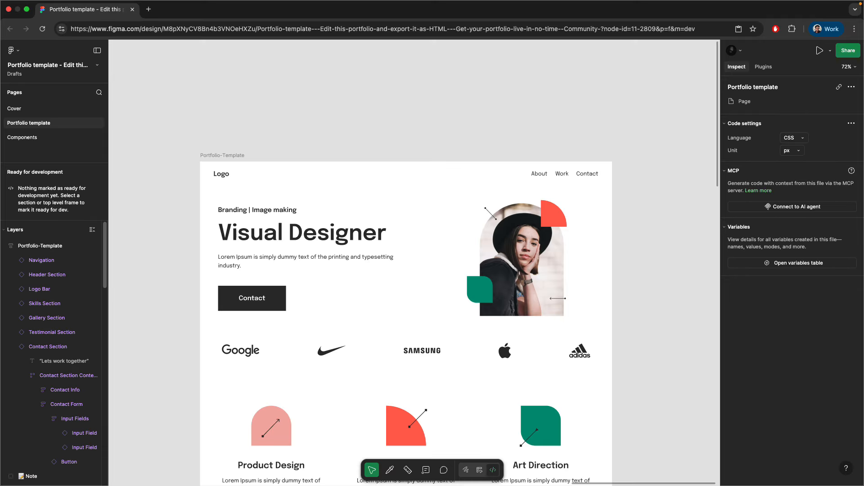
{"action": "left_click", "coordinate": [221, 156]}
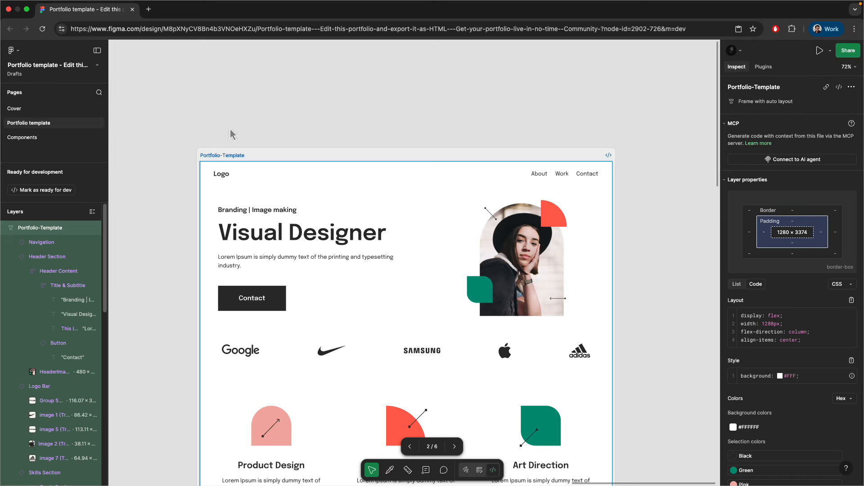
{"action": "left_click", "coordinate": [231, 135]}
{"action": "scroll", "coordinate": [282, 237], "scroll_direction": "down", "scroll_amount": 3}
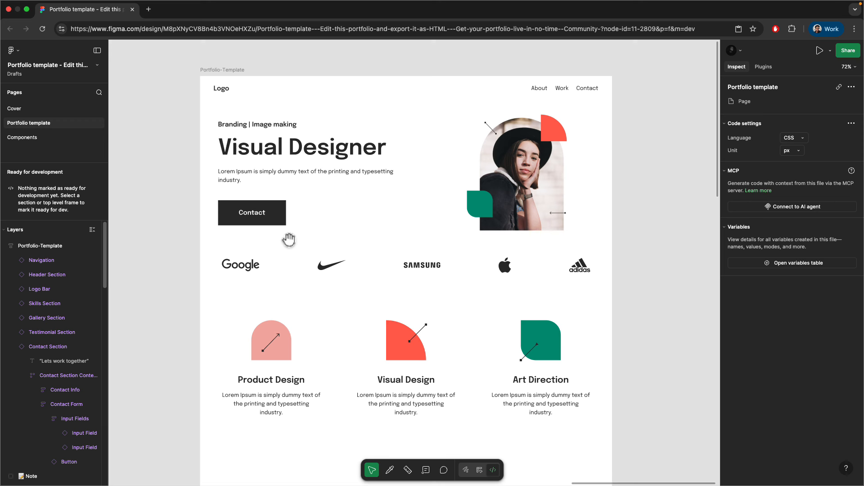
{"action": "left_click", "coordinate": [280, 126]}
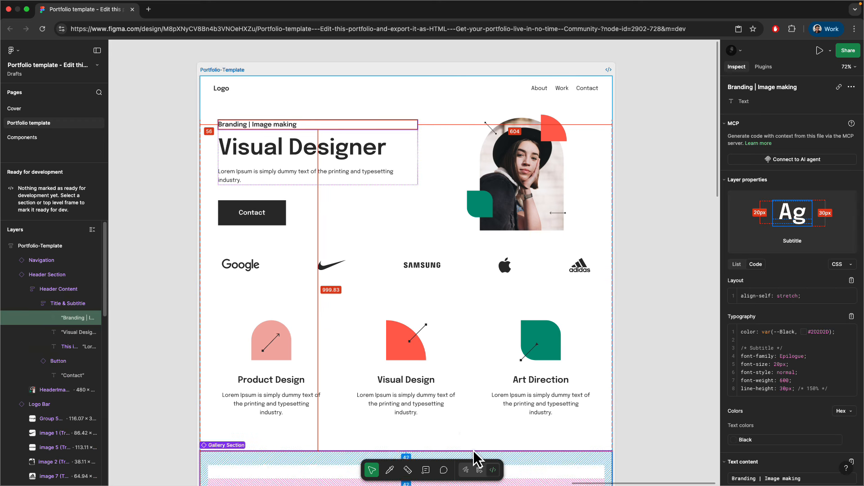
{"action": "left_click", "coordinate": [480, 470]}
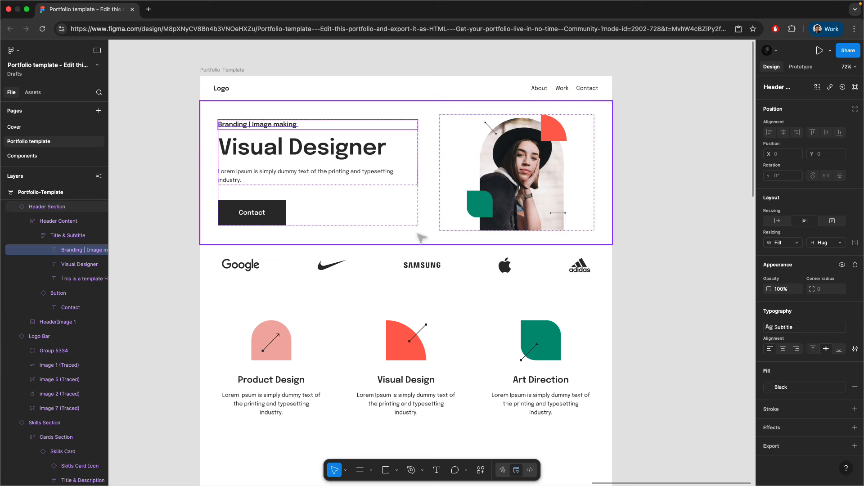
- Open the creator's YouTube channel in a new browser tab and show its playlists
{"action": "key", "text": "ctrl+Left"}
{"action": "left_click", "coordinate": [256, 9]}
{"action": "type", "text": "y"}
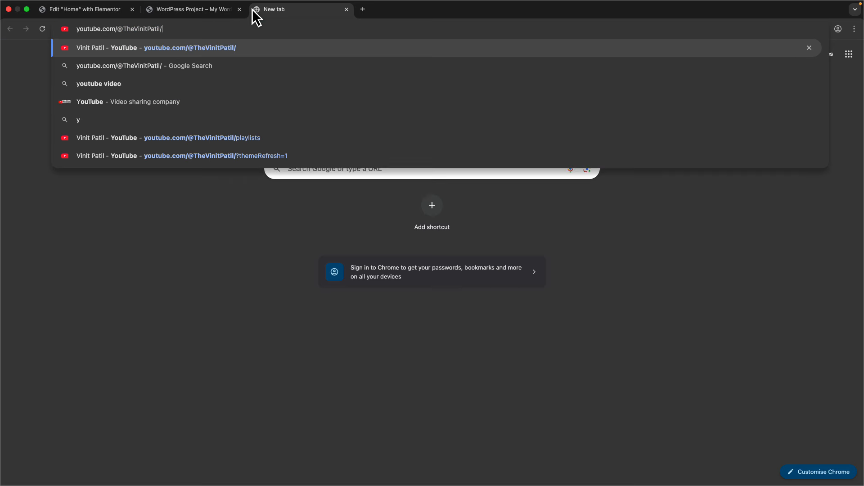
{"action": "key", "text": "Return"}
{"action": "left_click", "coordinate": [245, 165]}
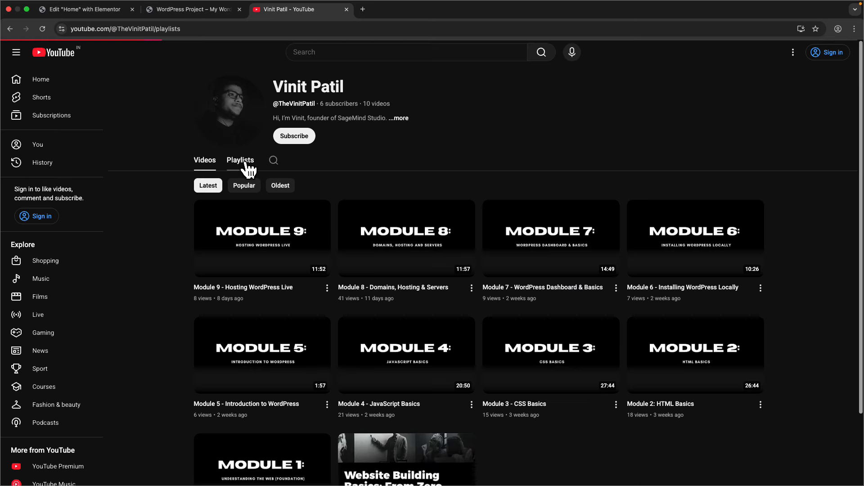
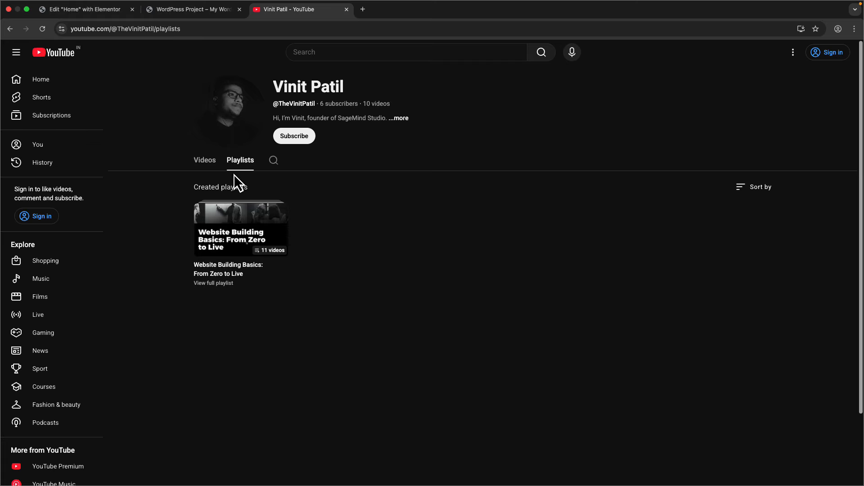
- Browse the channel's Videos grid, from the introduction through Module 9 - Hosting WordPress Live
{"action": "left_click", "coordinate": [206, 162]}
{"action": "scroll", "coordinate": [194, 347], "scroll_direction": "down", "scroll_amount": 2}
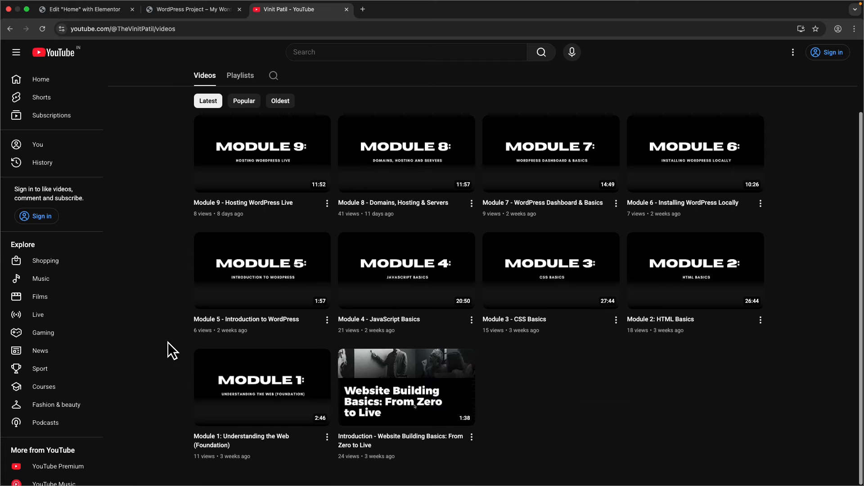
{"action": "scroll", "coordinate": [168, 341], "scroll_direction": "up", "scroll_amount": 2}
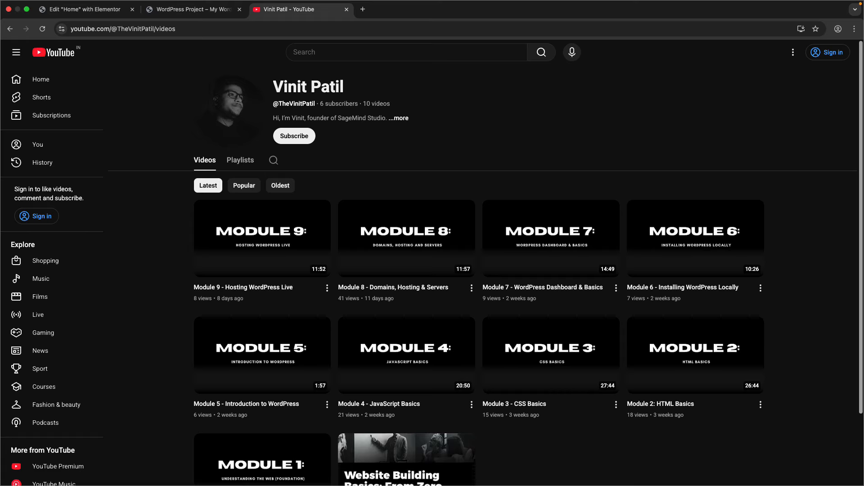
{"action": "scroll", "coordinate": [148, 319], "scroll_direction": "down", "scroll_amount": 2}
{"action": "scroll", "coordinate": [151, 315], "scroll_direction": "up", "scroll_amount": 2}
{"action": "scroll", "coordinate": [151, 315], "scroll_direction": "down", "scroll_amount": 2}
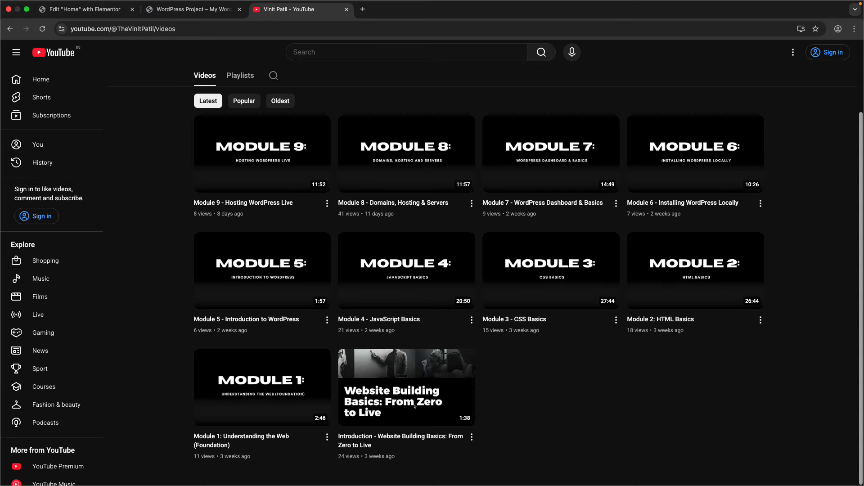
- Return to the live WordPress Project homepage and scroll through hero, logos, services and Latest Work
{"action": "left_click", "coordinate": [168, 10]}
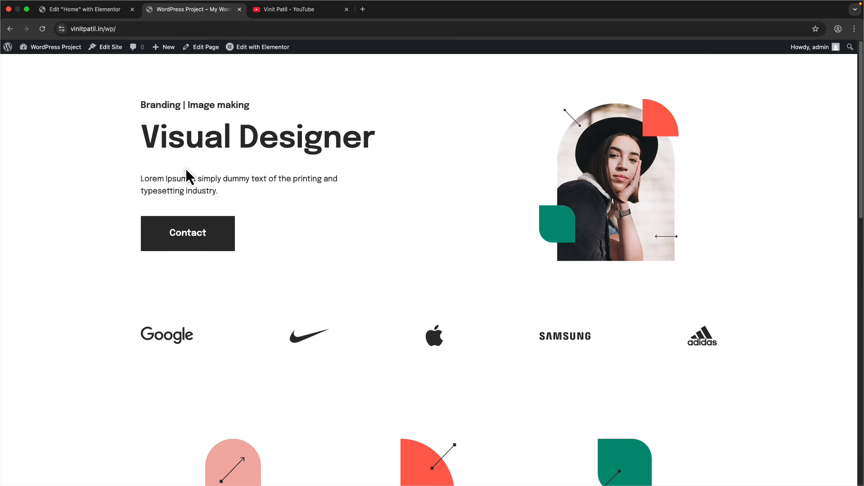
{"action": "scroll", "coordinate": [318, 200], "scroll_direction": "down", "scroll_amount": 3}
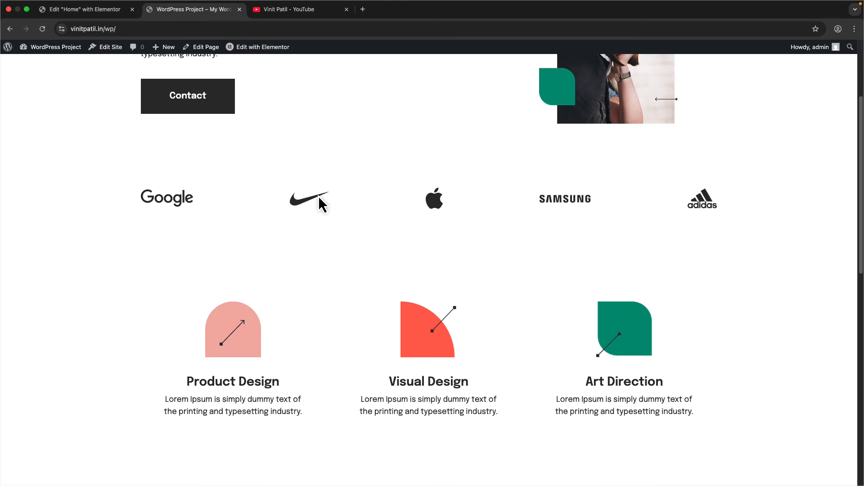
{"action": "scroll", "coordinate": [331, 288], "scroll_direction": "down", "scroll_amount": 6}
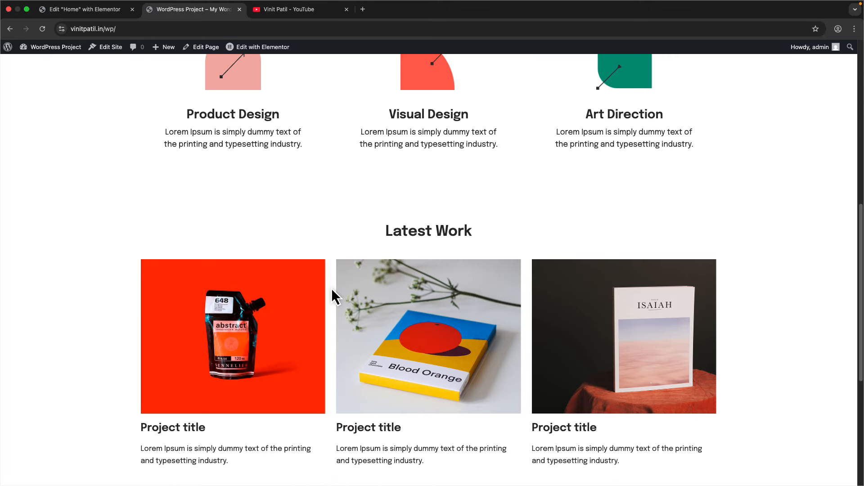
{"action": "scroll", "coordinate": [332, 288], "scroll_direction": "up", "scroll_amount": 9}
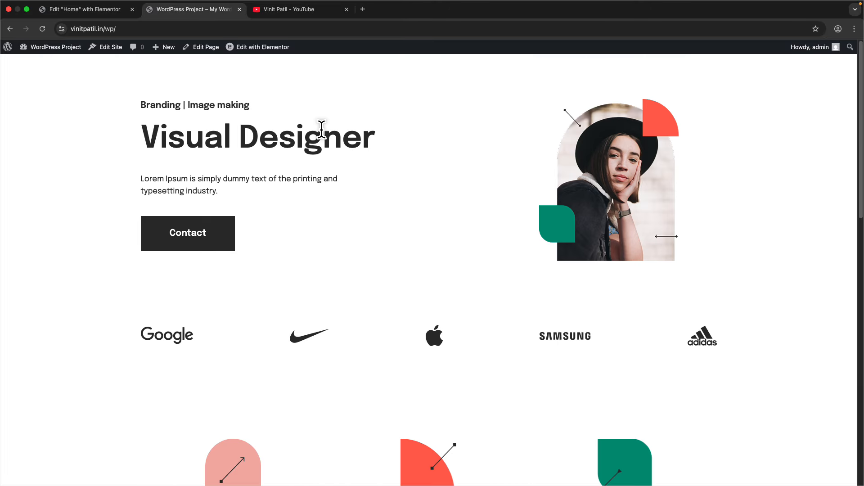